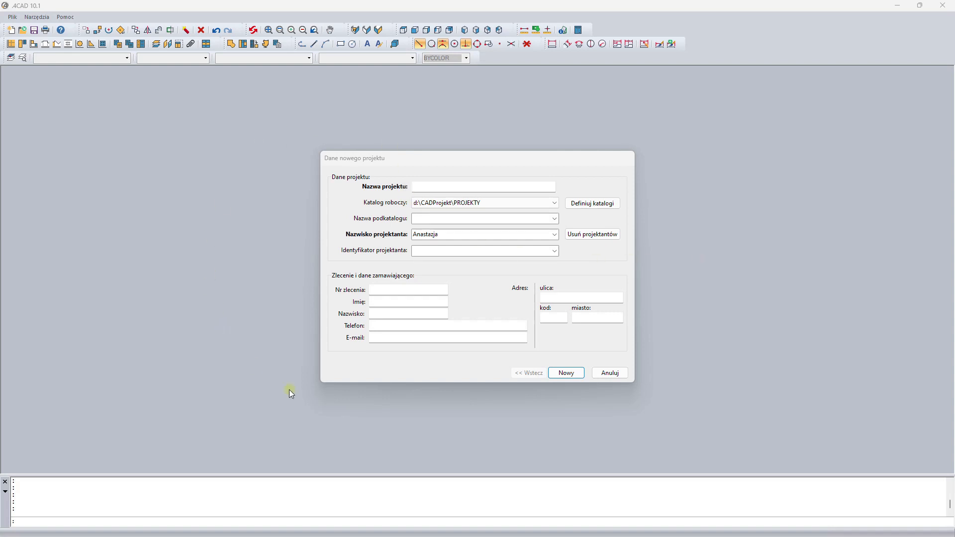
- Create a new project named Kuchnia od A do Z and close the wall wizard that opens
left_click(431, 188)
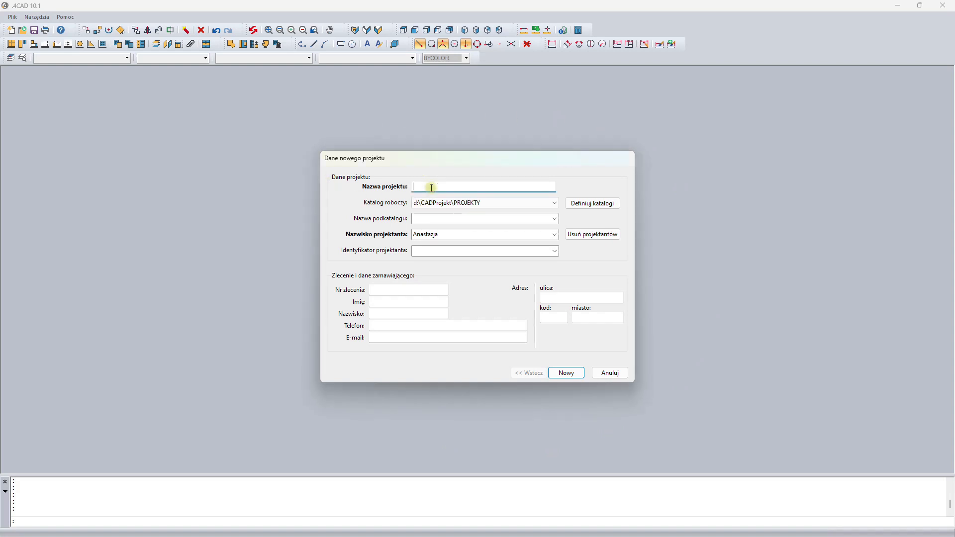
type("Kuchnia od A do Z")
left_click(567, 374)
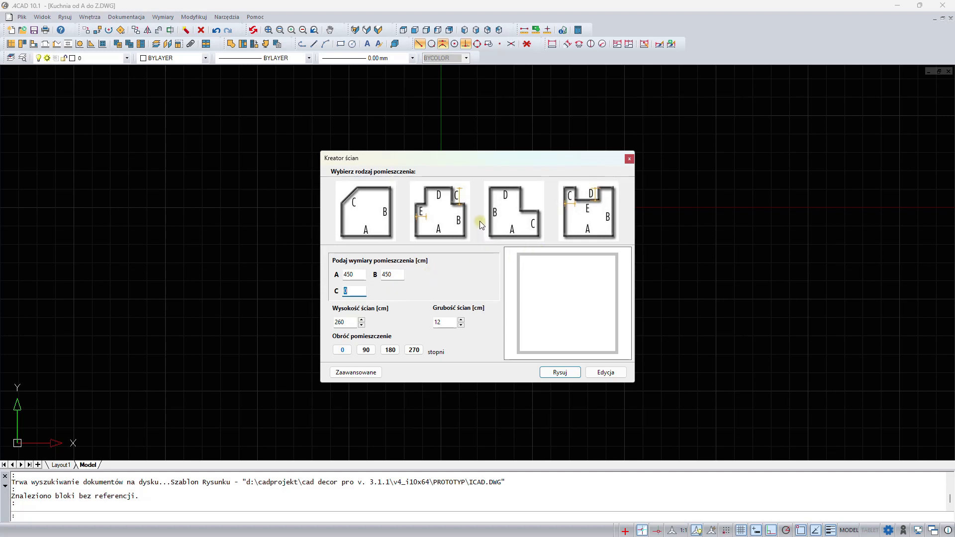
left_click(629, 159)
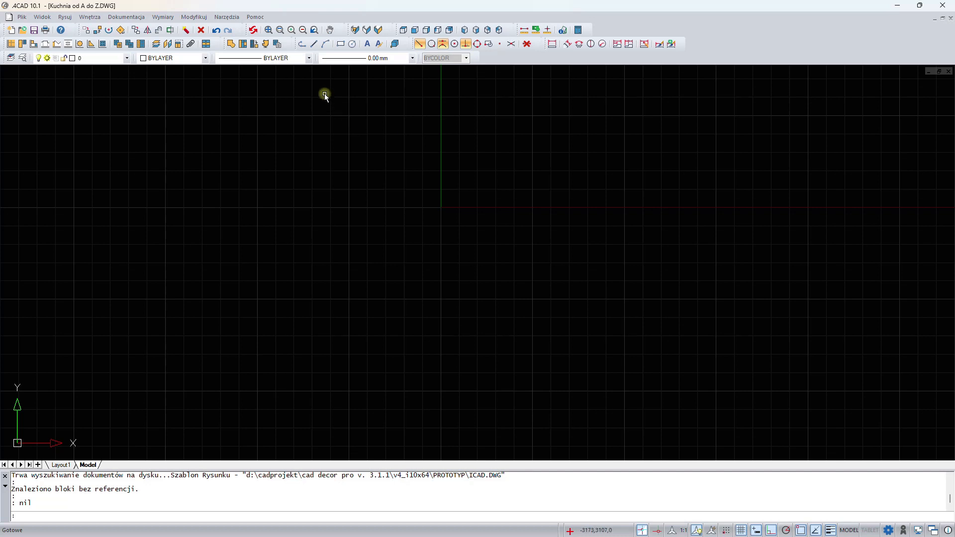
- Start a polyline for the room outline with a 3650 segment to the right and a 3050 segment down
left_click(302, 46)
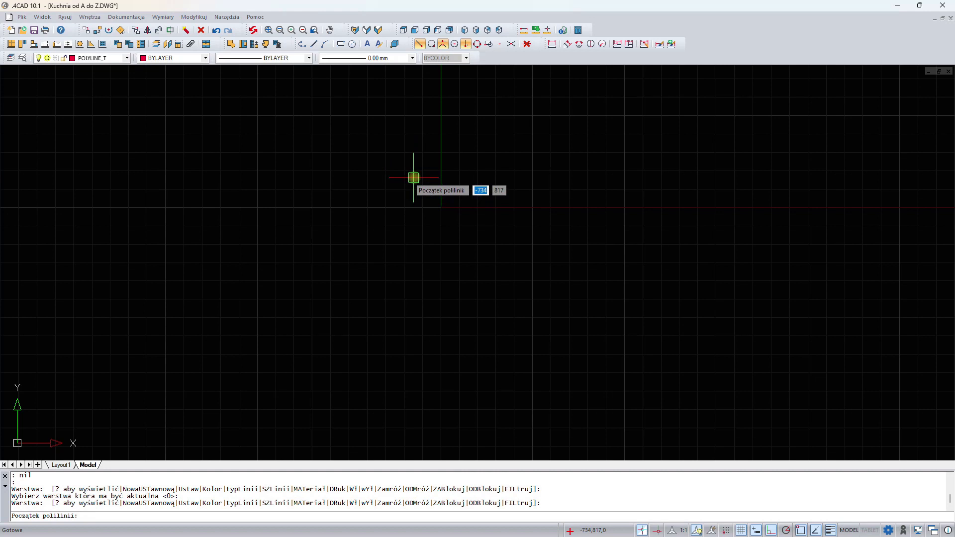
left_click(414, 178)
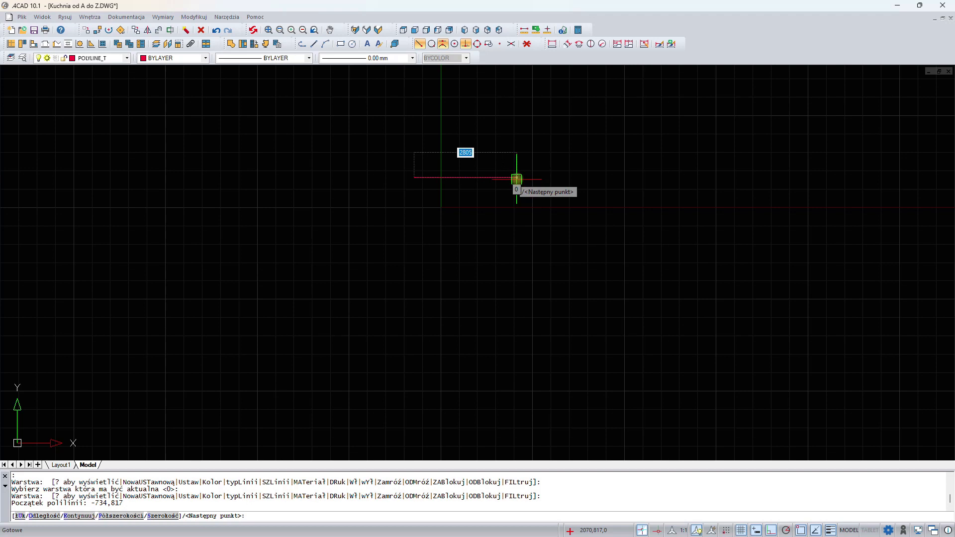
type("3650")
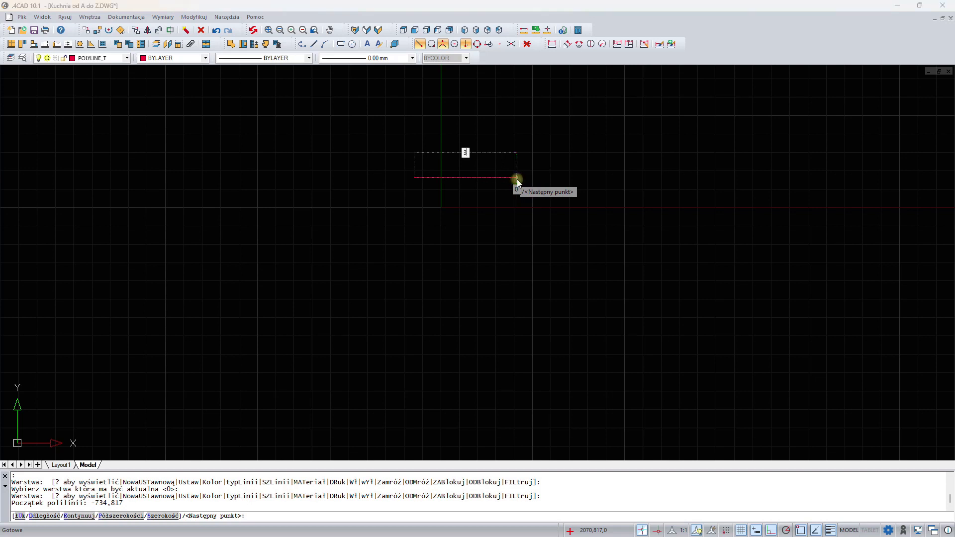
key("Return")
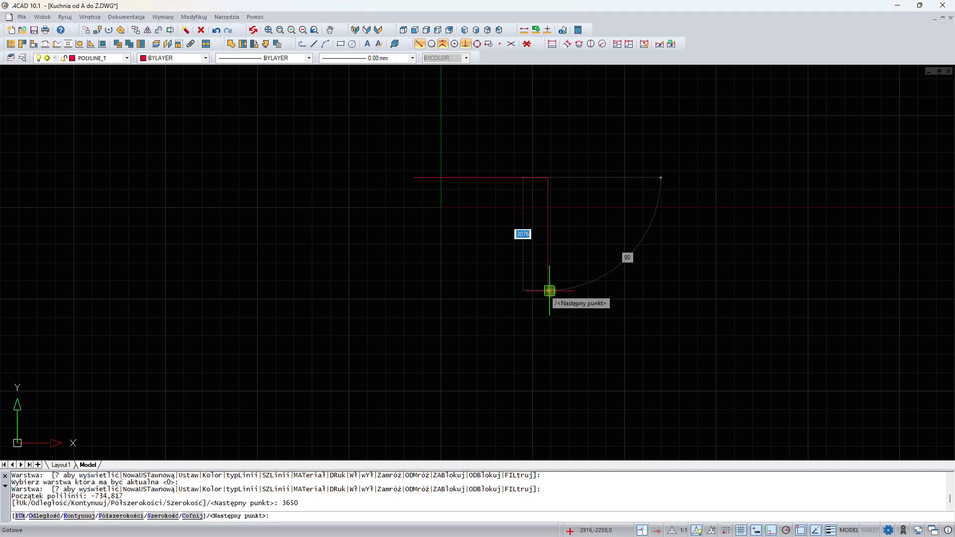
type("3050")
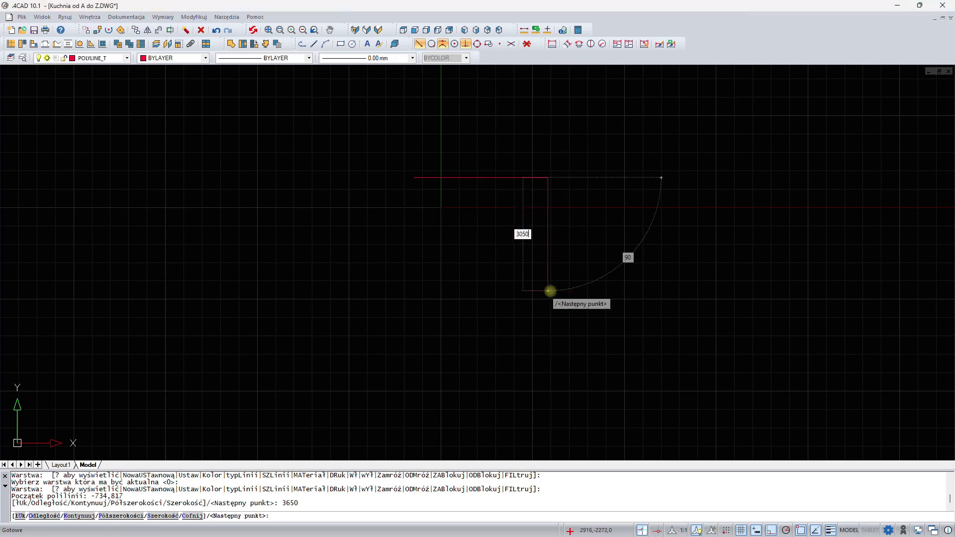
key("Return")
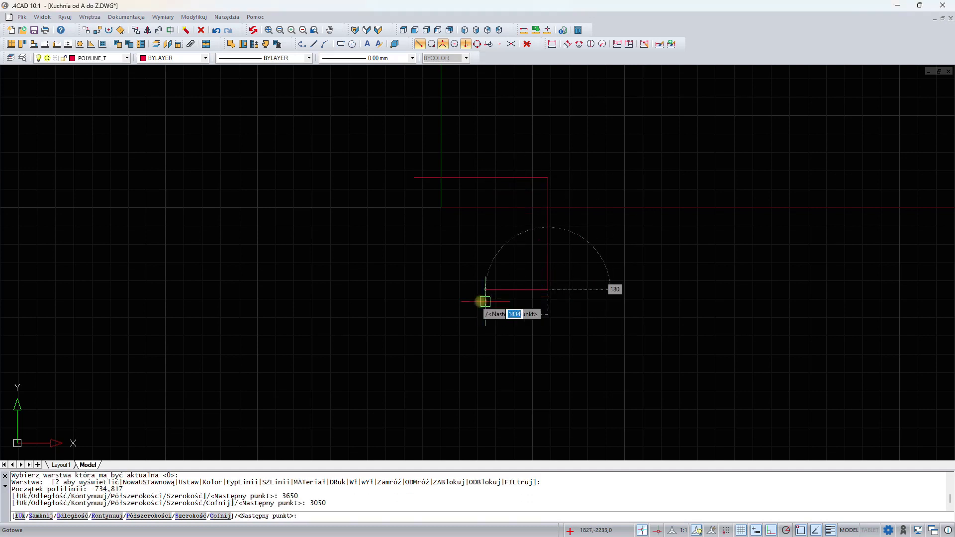
- Continue the outline with segments of 600 left, 2300 down, 3650 left and 4650 up
type("600")
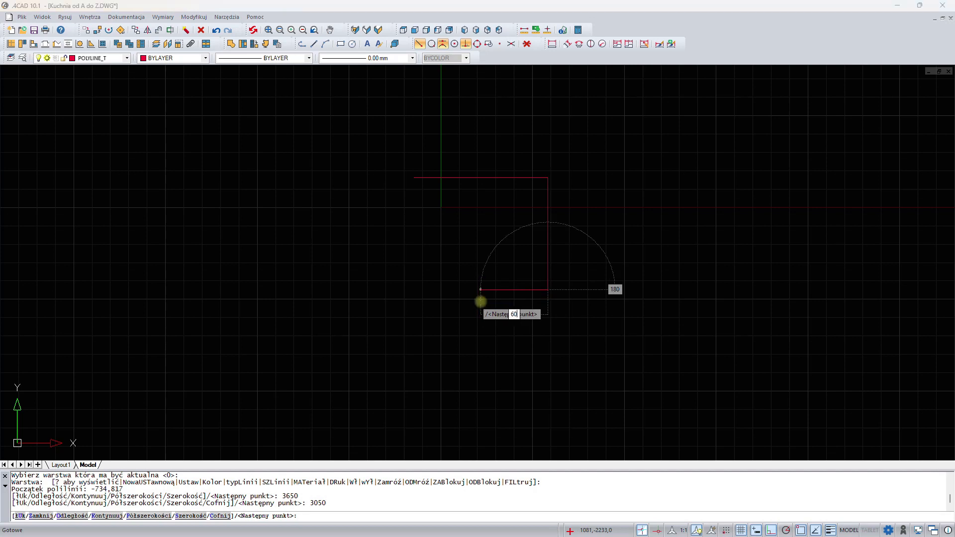
key("Return")
type("2300")
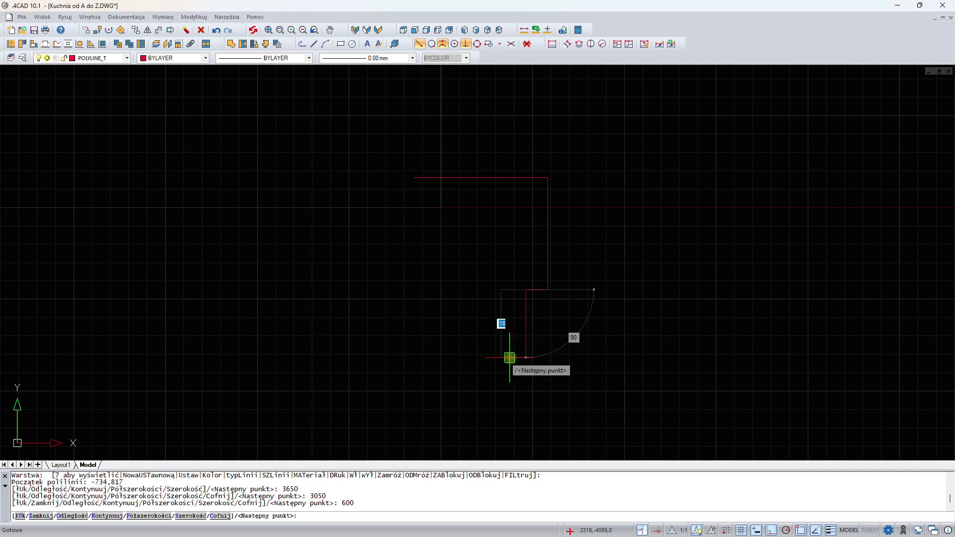
key("Return")
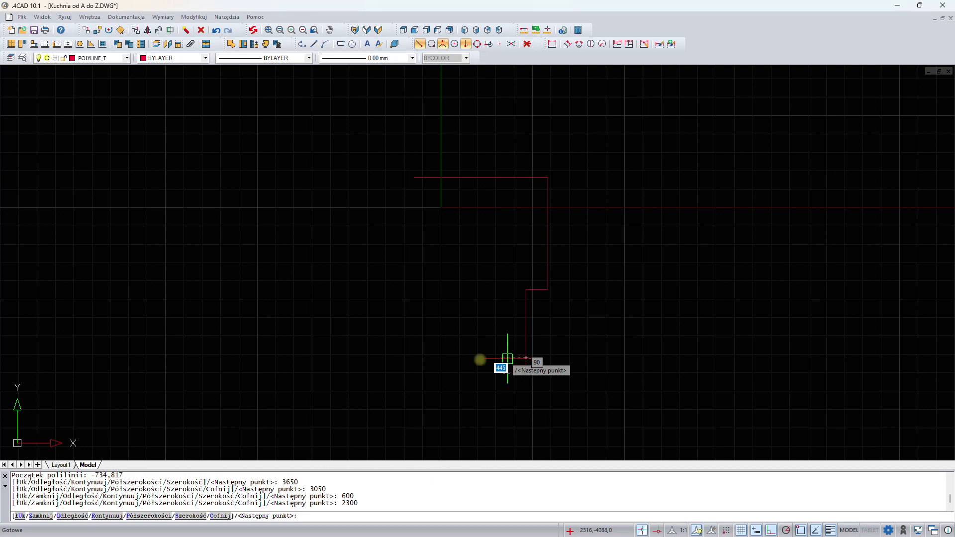
type("3650")
key("Return")
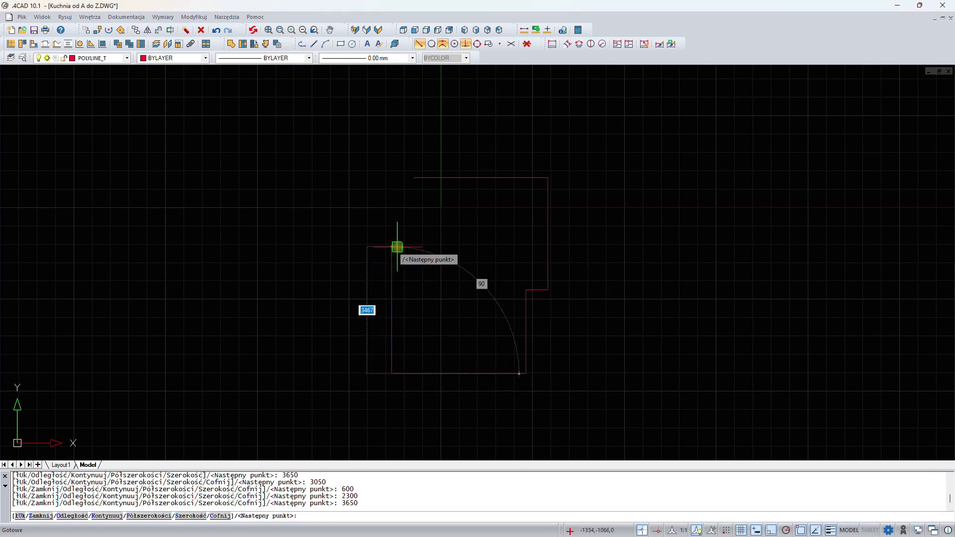
type("4650")
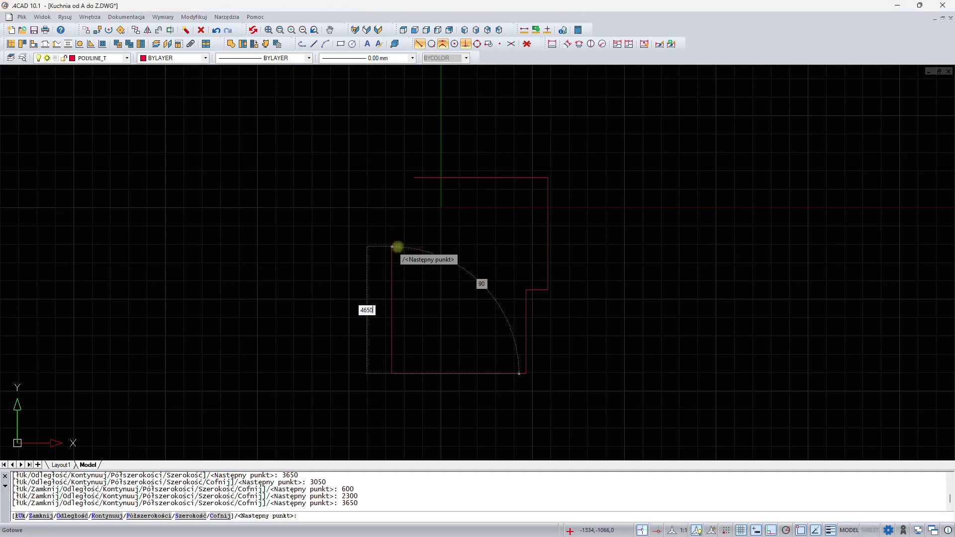
key("Return")
- Add a 600 segment to the right and close the outline back at its starting point
scroll(398, 247, "up", 3)
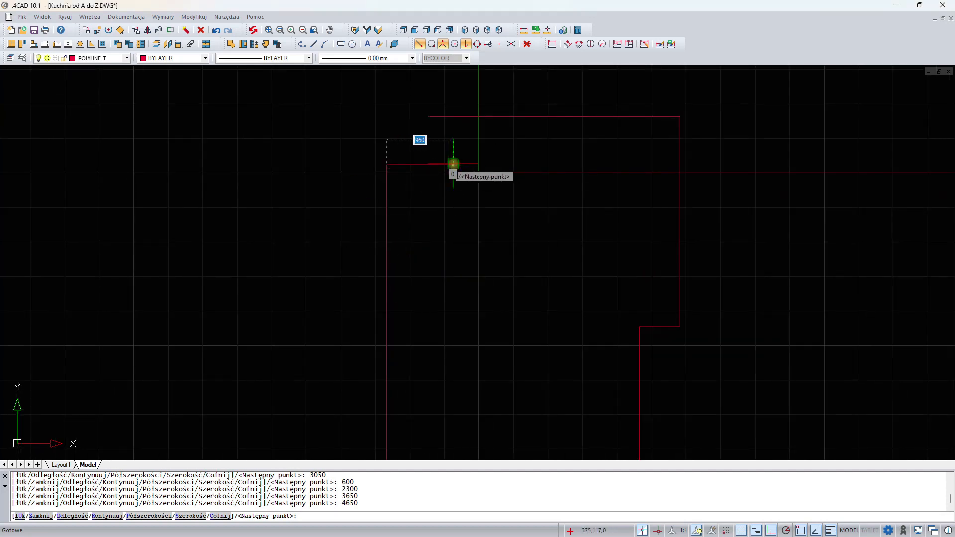
type("600")
key("Return")
left_click(421, 45)
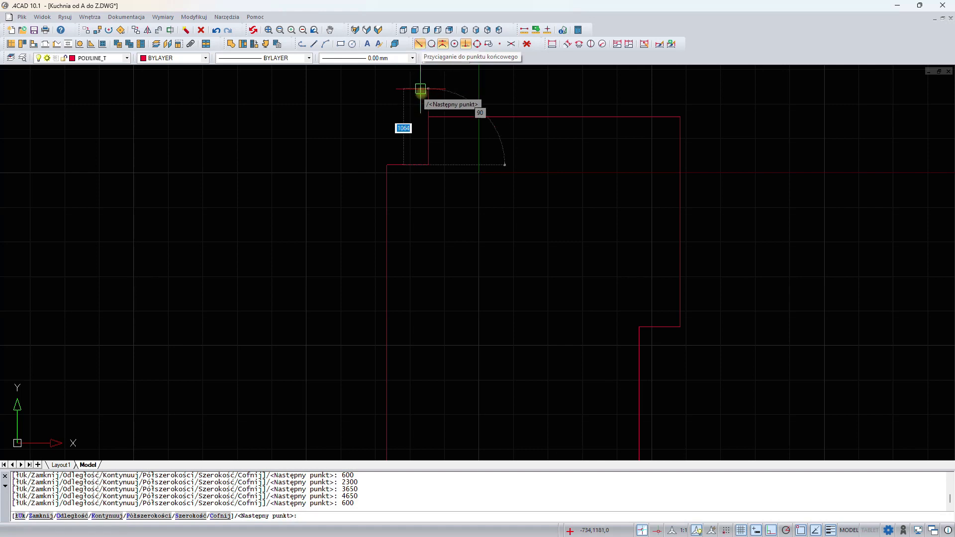
left_click(431, 114)
key("Return")
scroll(431, 118, "down", 4)
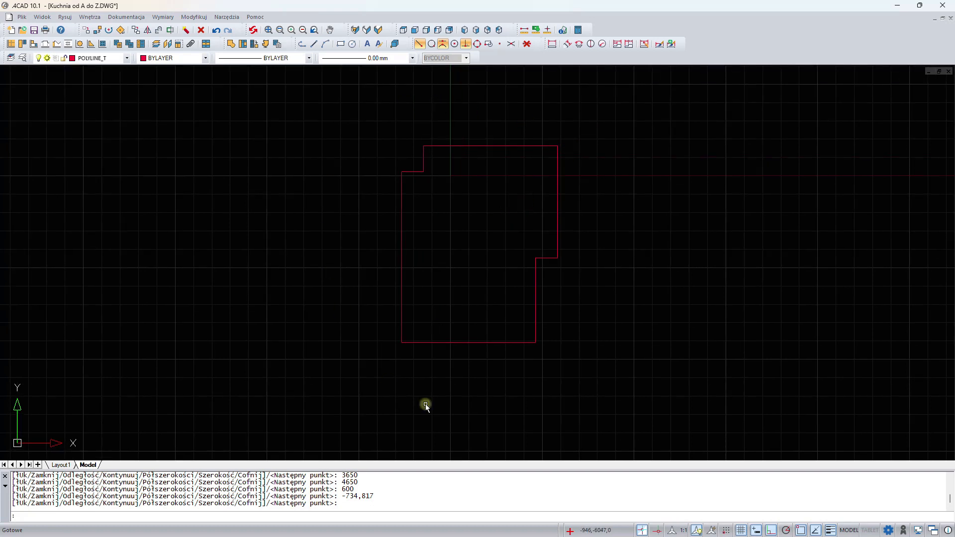
- Set the wall thickness to 240 and generate walls along the room outline polyline
left_click(10, 47)
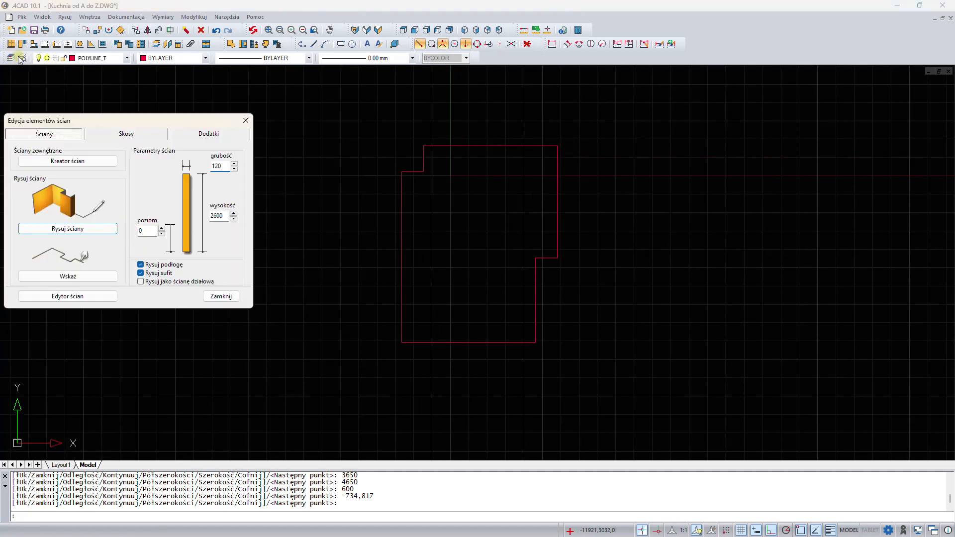
left_click_drag(222, 167, 210, 171)
type("24")
left_click(224, 216)
left_click(71, 277)
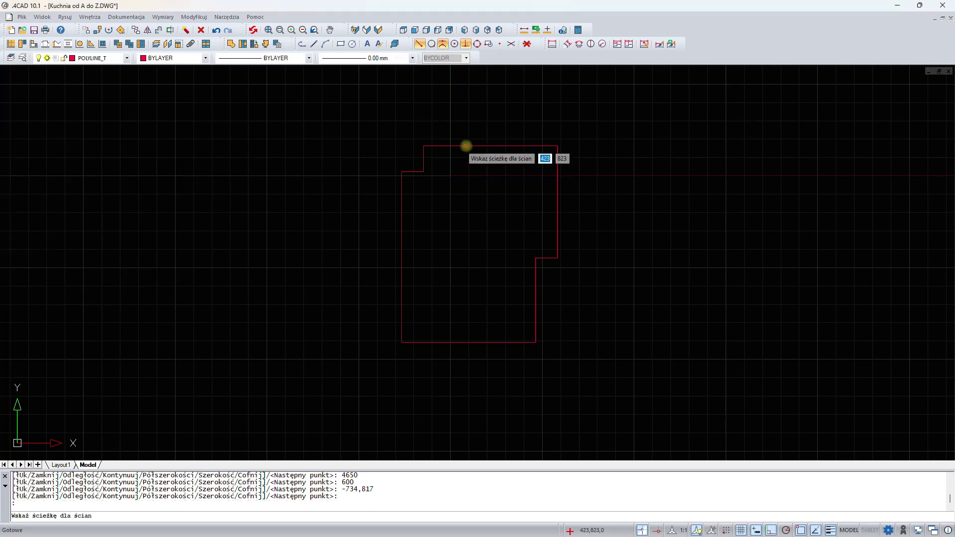
left_click(467, 146)
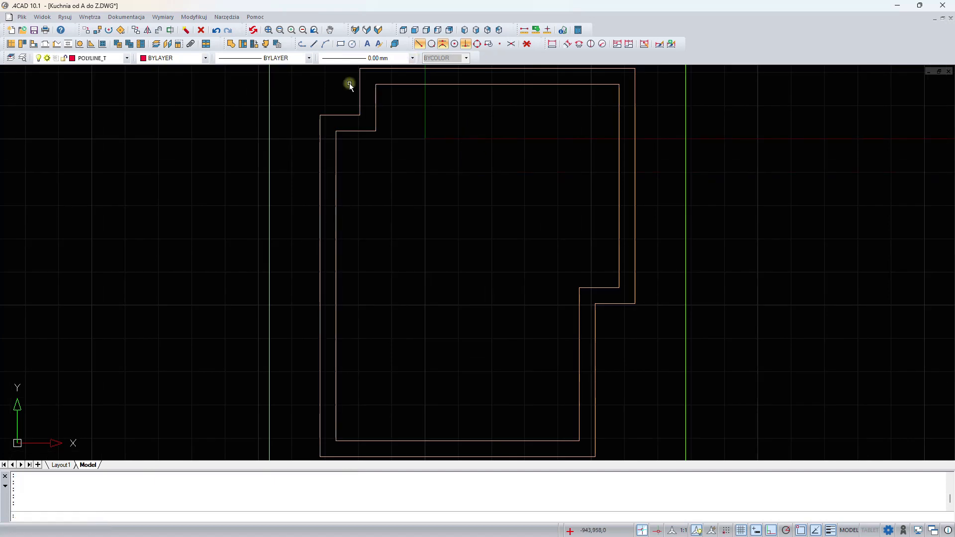
- Draw a short polyline line across the inner step corner of the walls
scroll(482, 394, "down", 1)
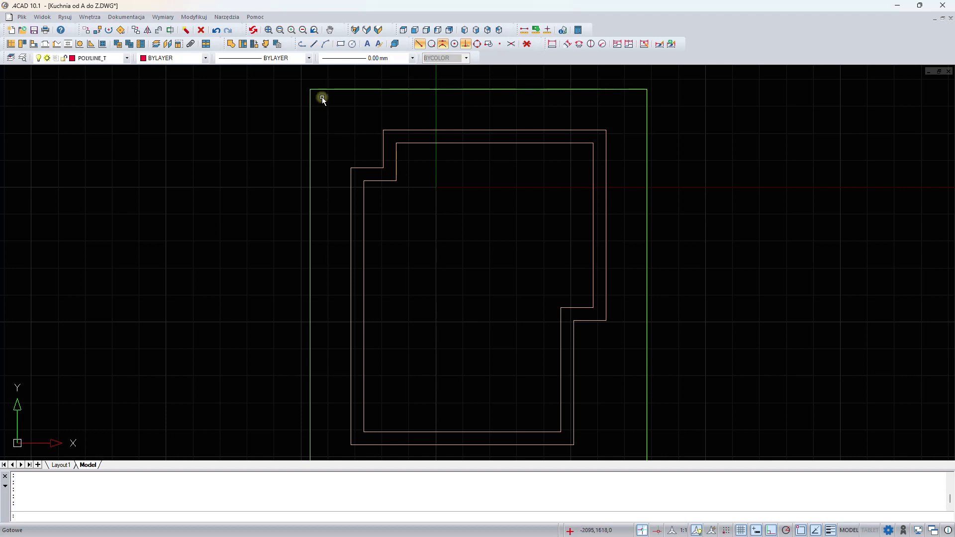
left_click(303, 45)
scroll(385, 202, "up", 3)
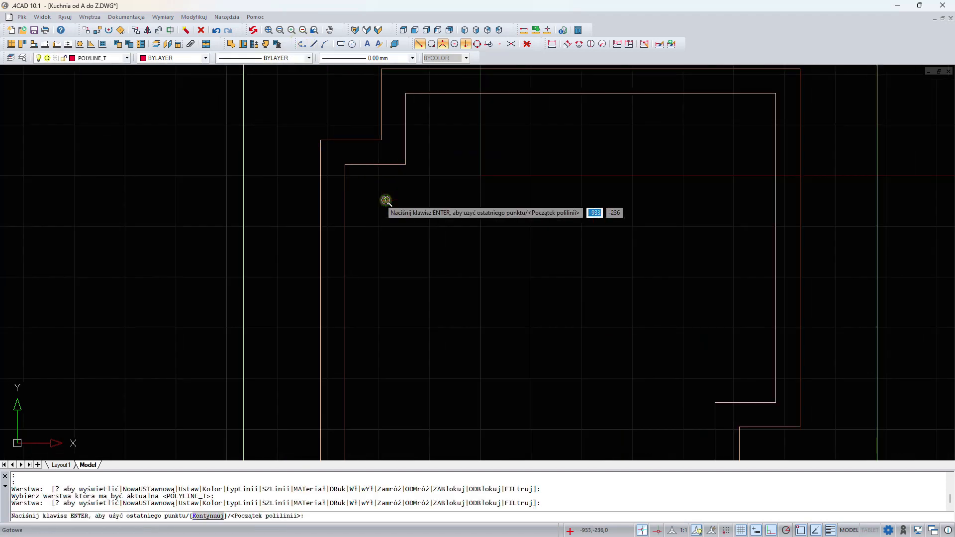
left_click(406, 164)
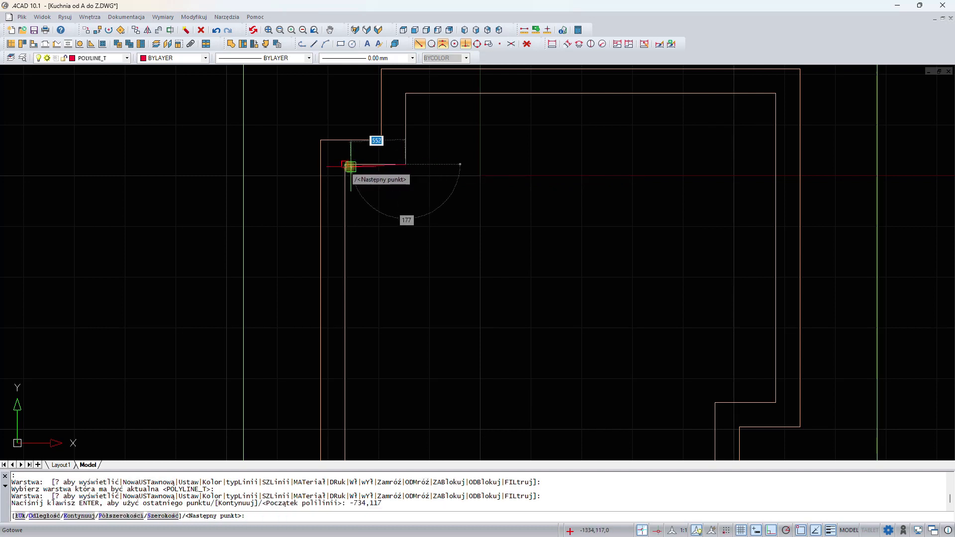
left_click(347, 165)
key("Return")
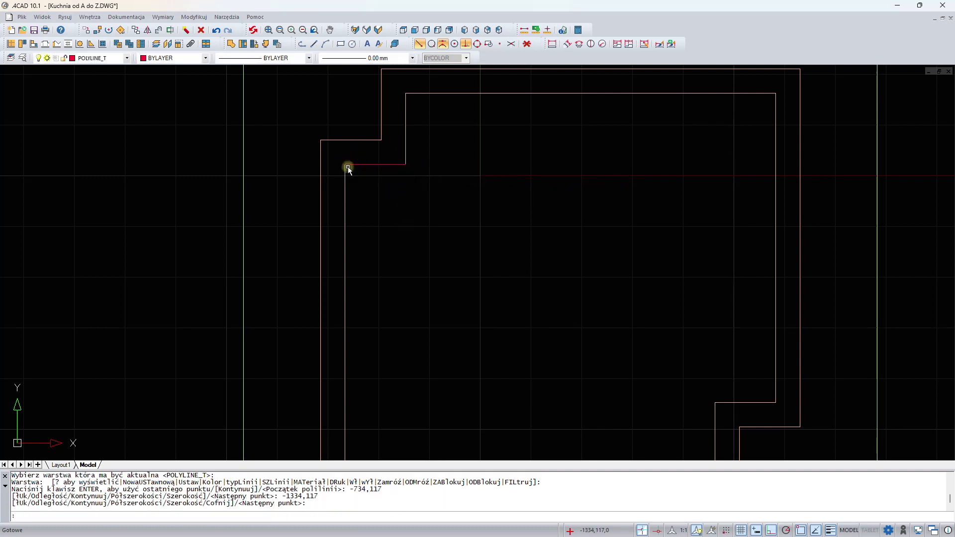
- Move the short line -180 along the Y axis
left_click(359, 164)
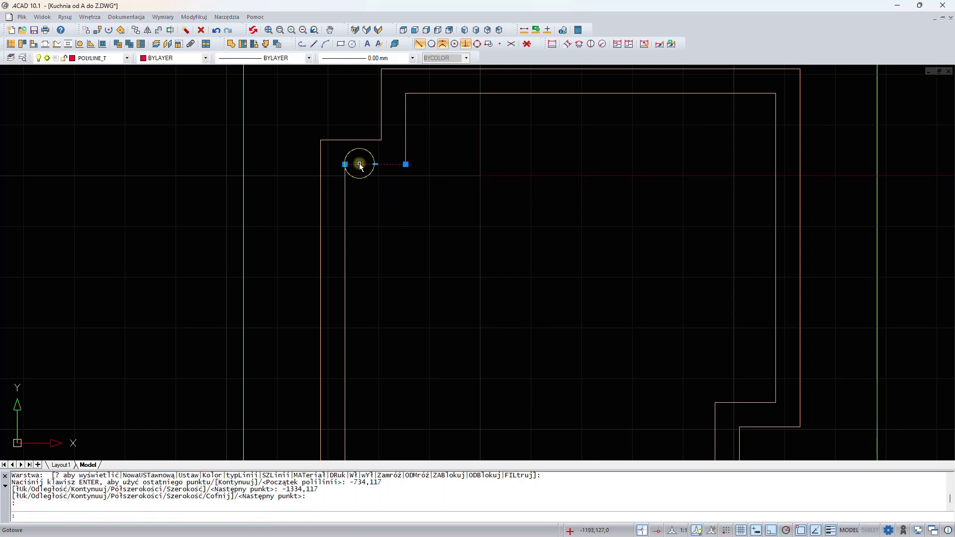
right_click(458, 144)
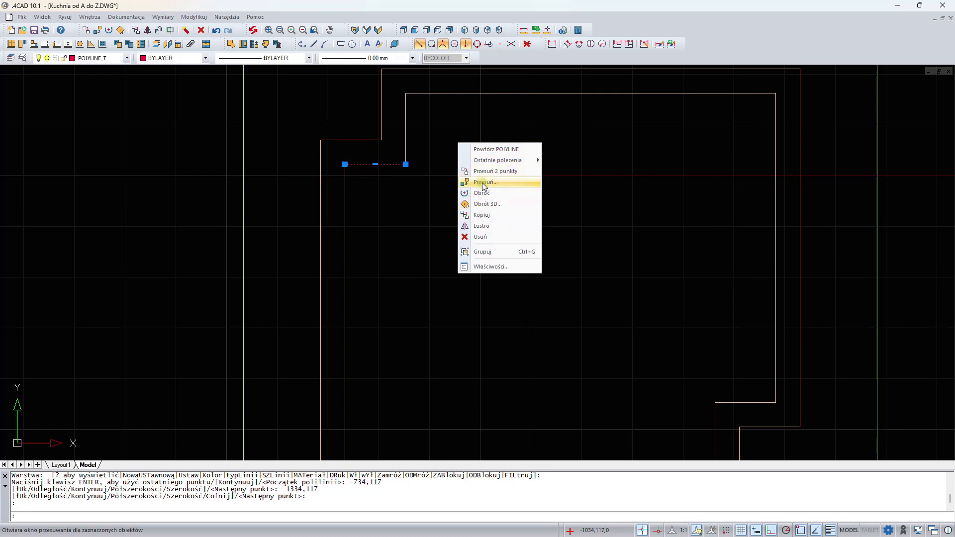
left_click(483, 186)
left_click_drag(451, 222, 570, 183)
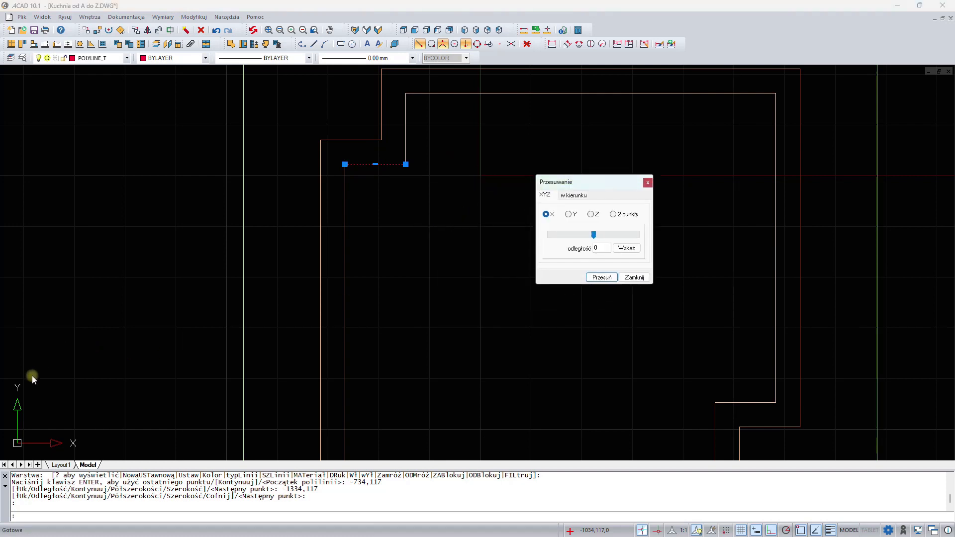
left_click(570, 215)
left_click(601, 248)
type("-180")
left_click(602, 278)
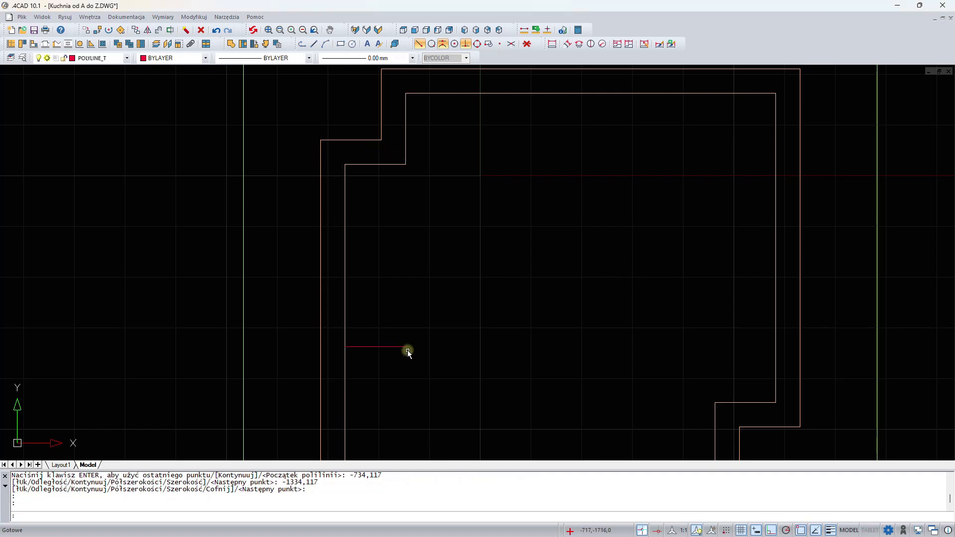
- Create a 100 thick partition wall along the moved line
left_click(12, 46)
double_click(214, 166)
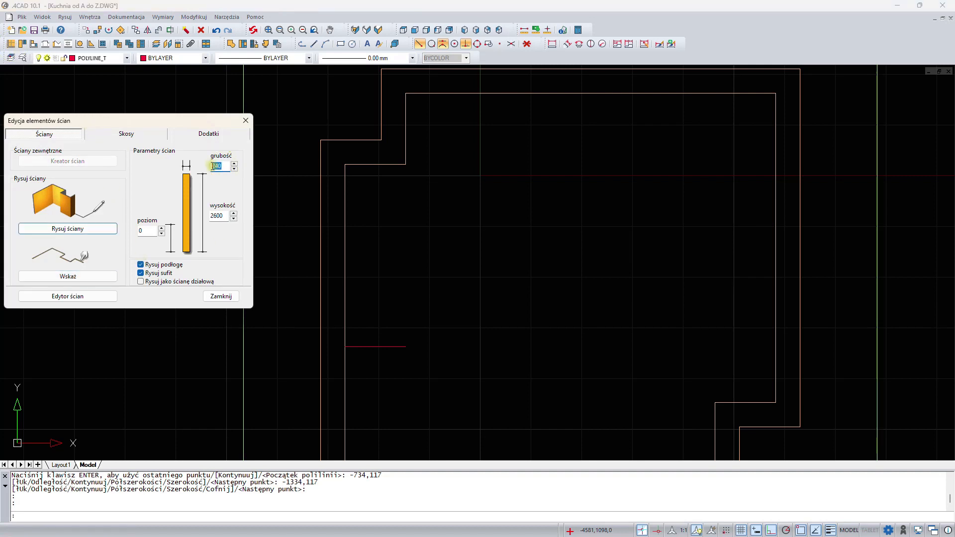
type("100")
left_click(225, 217)
left_click(141, 283)
left_click(90, 277)
left_click(366, 346)
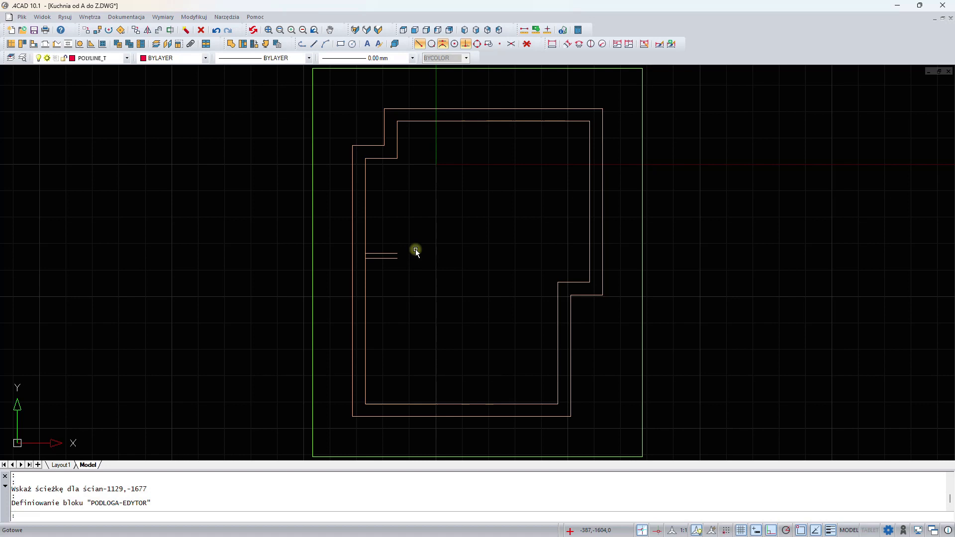
- Draw a rectangle about 500 by 1800 against the inner left wall
left_click(341, 44)
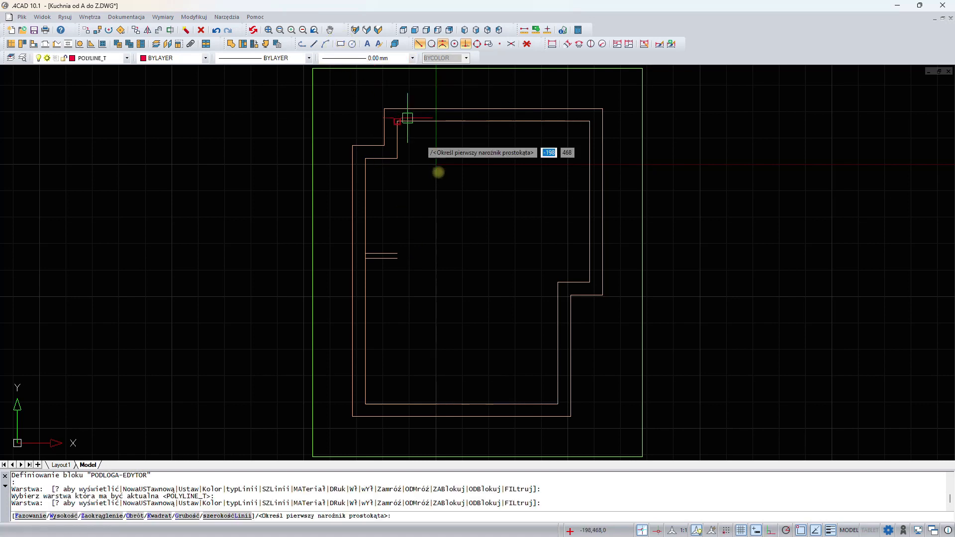
left_click(368, 162)
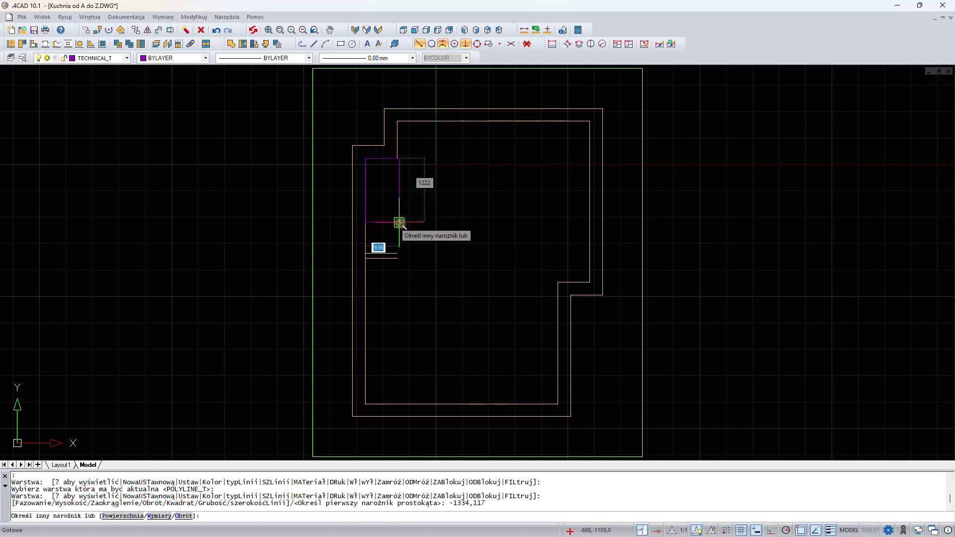
scroll(398, 224, "up", 2)
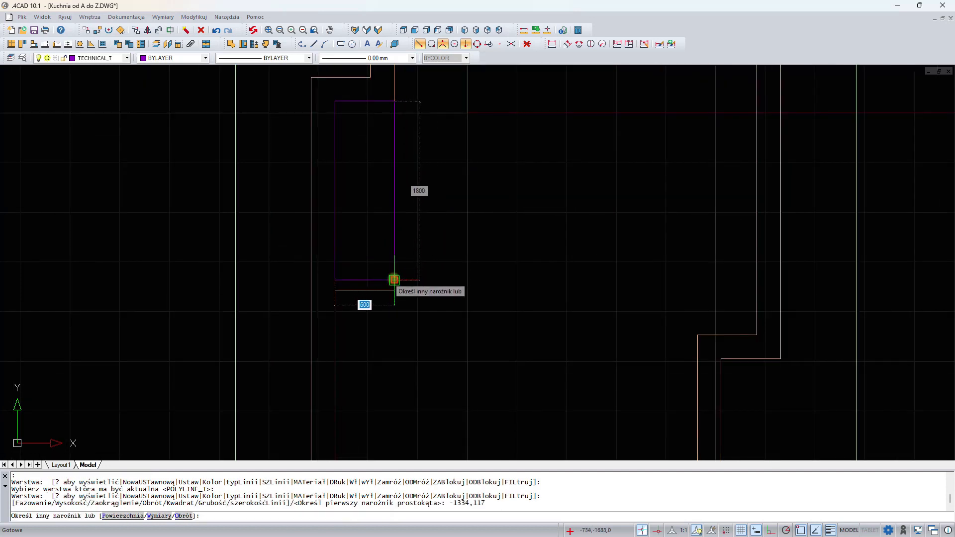
left_click(394, 279)
- Create a free element inside the rectangle's outline as a platform at level 2365 with height 235
left_click(232, 44)
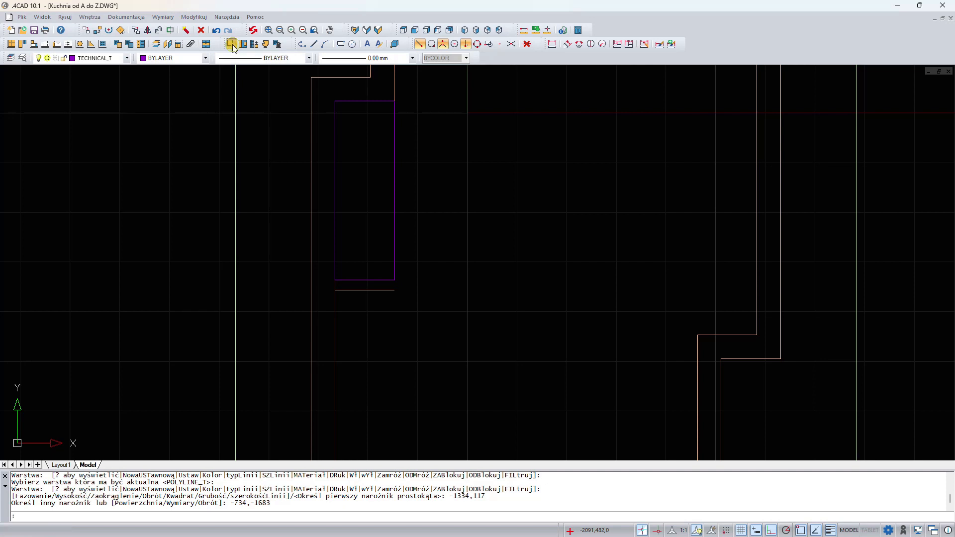
left_click(366, 138)
left_click(433, 158)
double_click(500, 212)
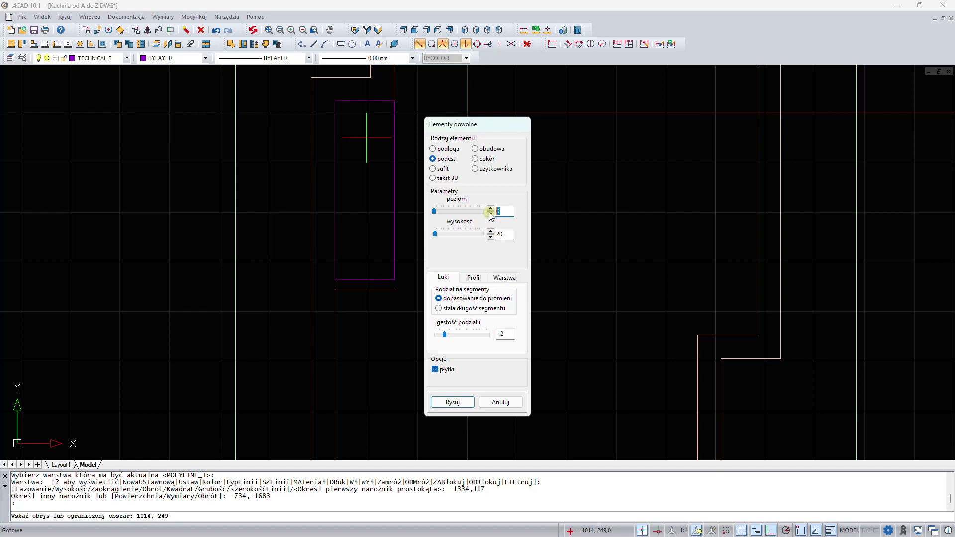
type("2365")
key("Tab")
type("23")
- Name its layer "sufit podw", turn off tiles, and draw the element
left_click(504, 277)
left_click_drag(483, 315, 391, 317)
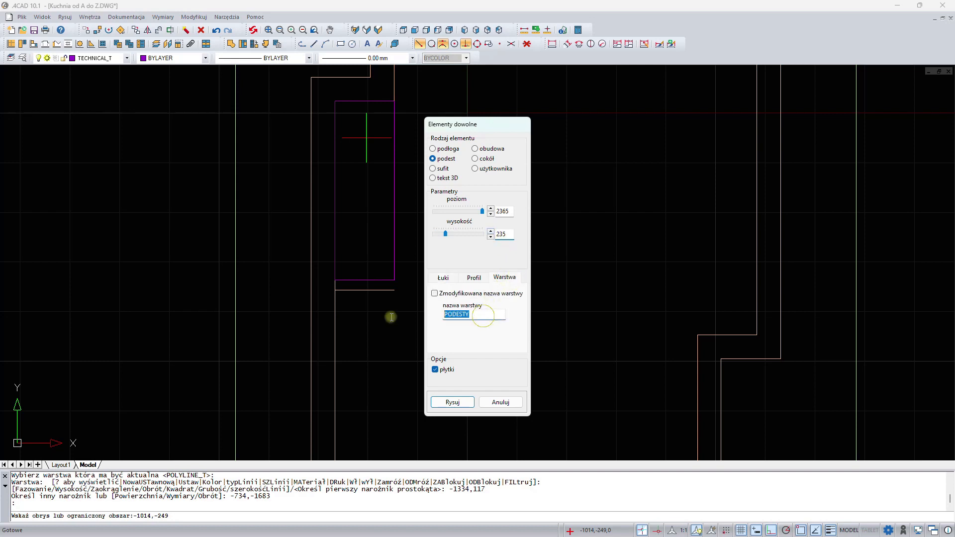
type("sufit podw")
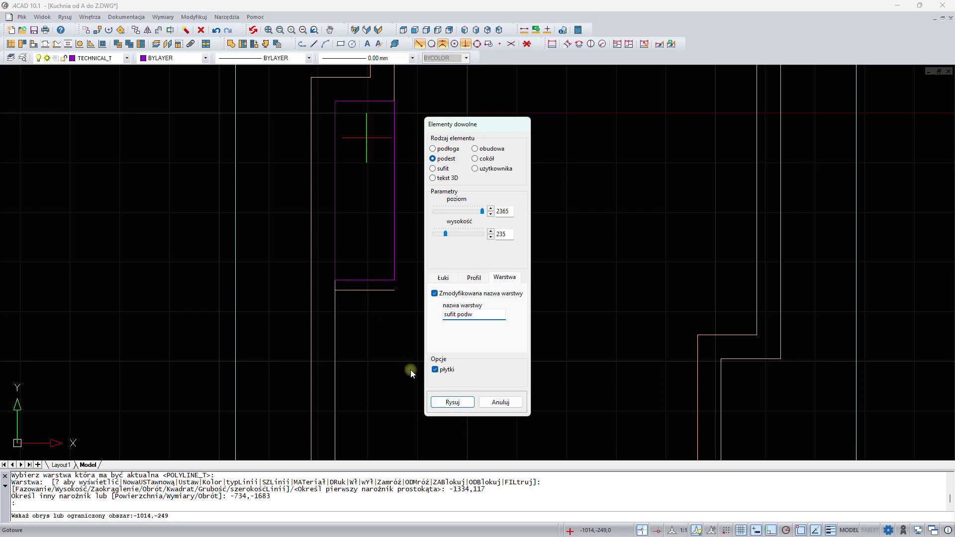
left_click(436, 370)
left_click(450, 402)
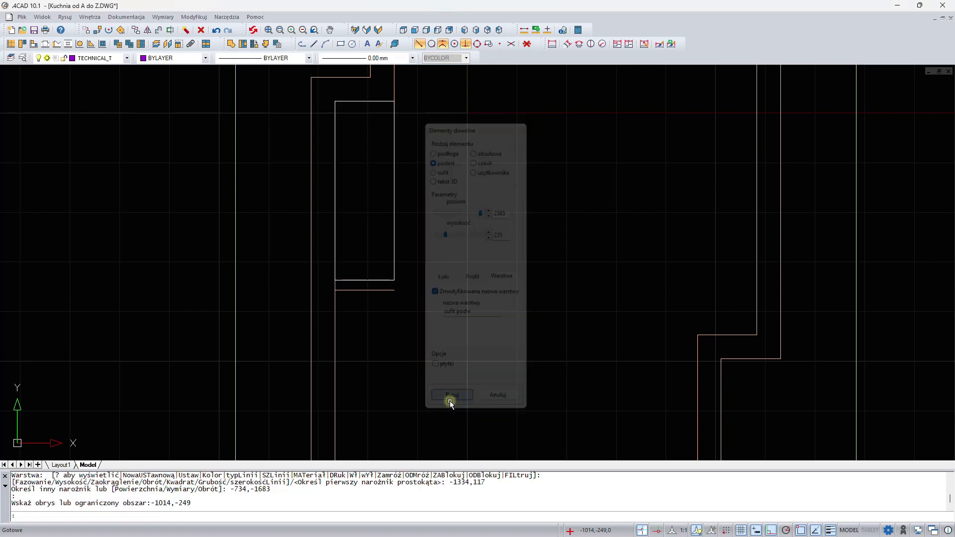
- Open door insertion and select the interior rebated door model Przylgowe 121
scroll(449, 401, "down", 2)
mouse_move(524, 341)
middle_mouse_down()
mouse_move(491, 260)
mouse_move(467, 270)
middle_mouse_up()
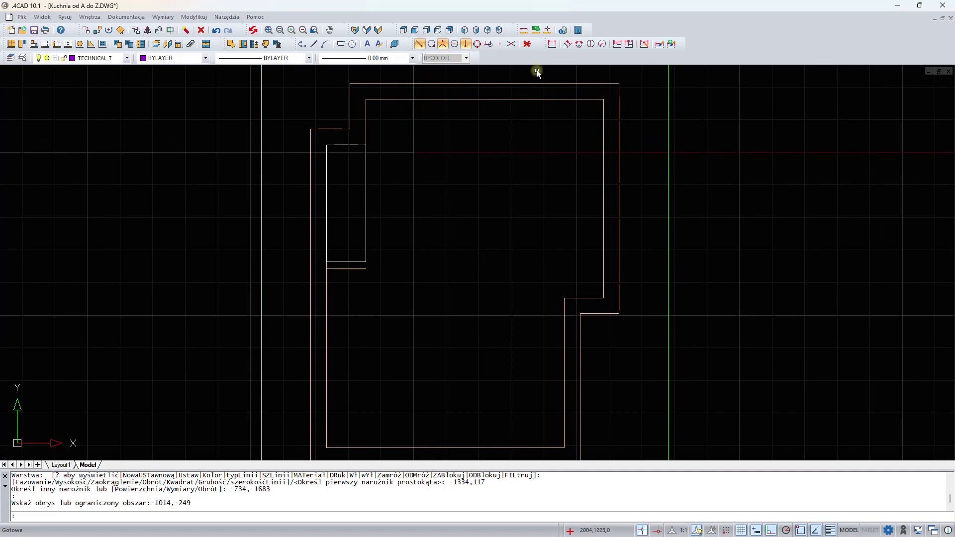
middle_click_drag(495, 274, 510, 176)
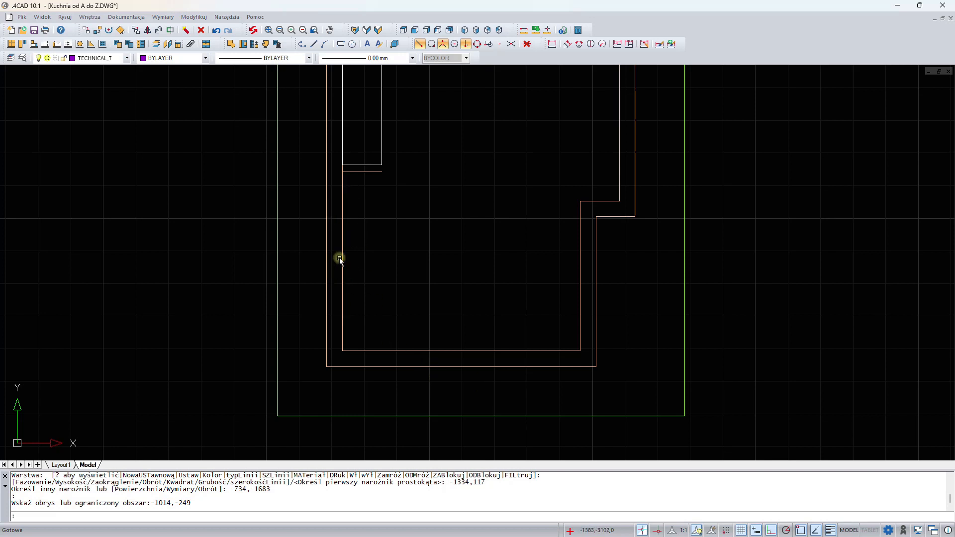
middle_click_drag(425, 216, 384, 345)
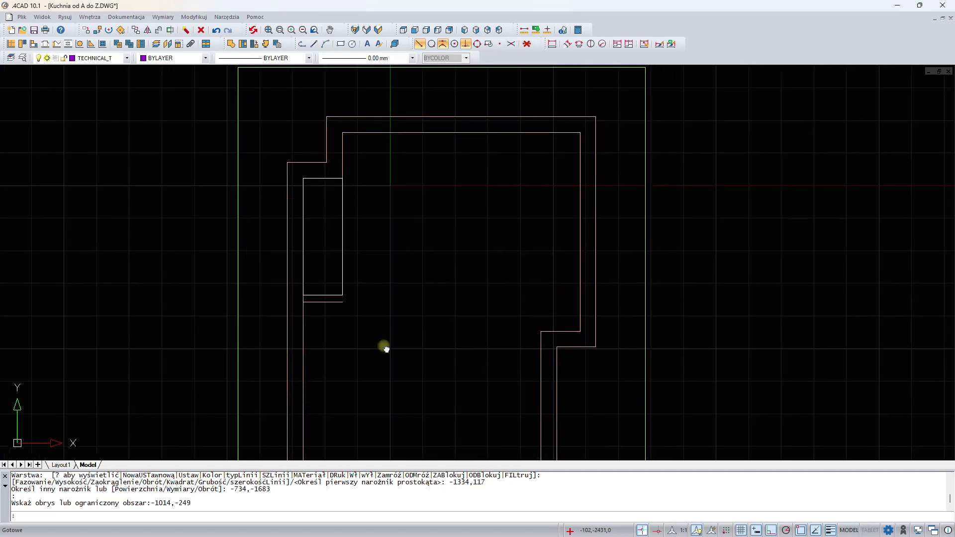
left_click(23, 47)
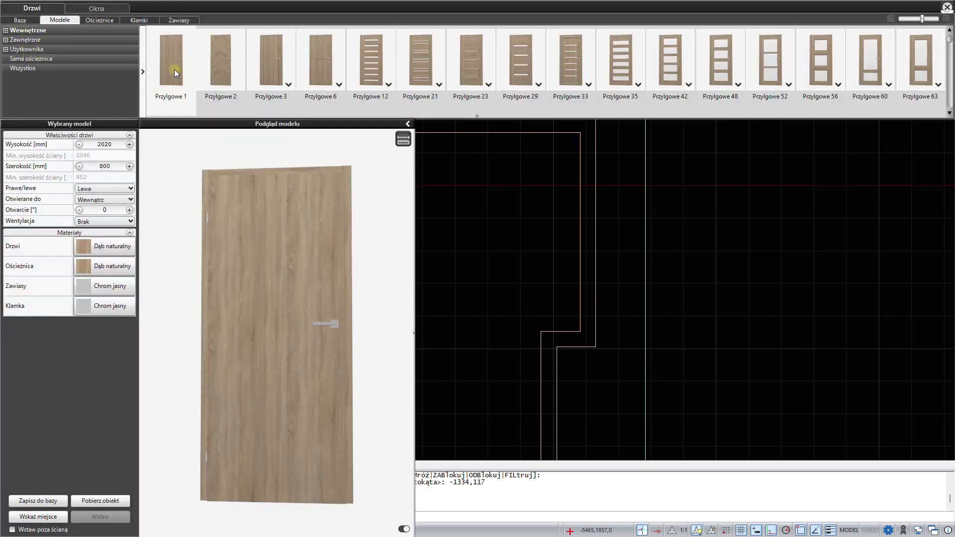
left_click(6, 31)
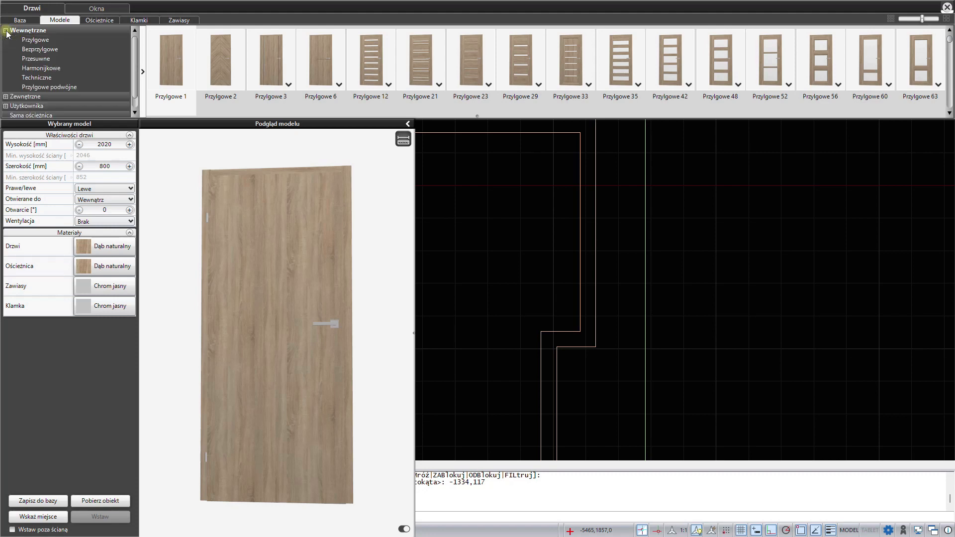
left_click(40, 40)
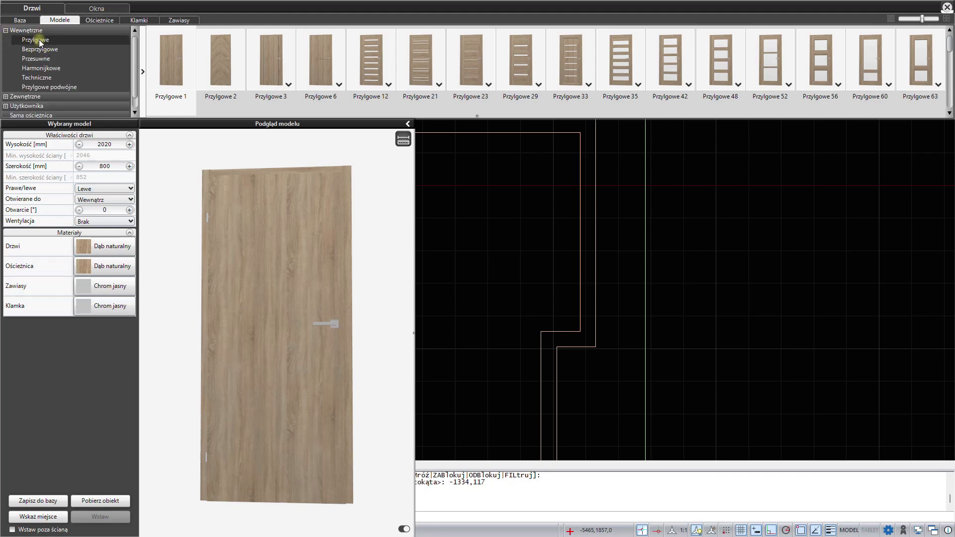
scroll(628, 66, "down", 3)
scroll(669, 73, "down", 3)
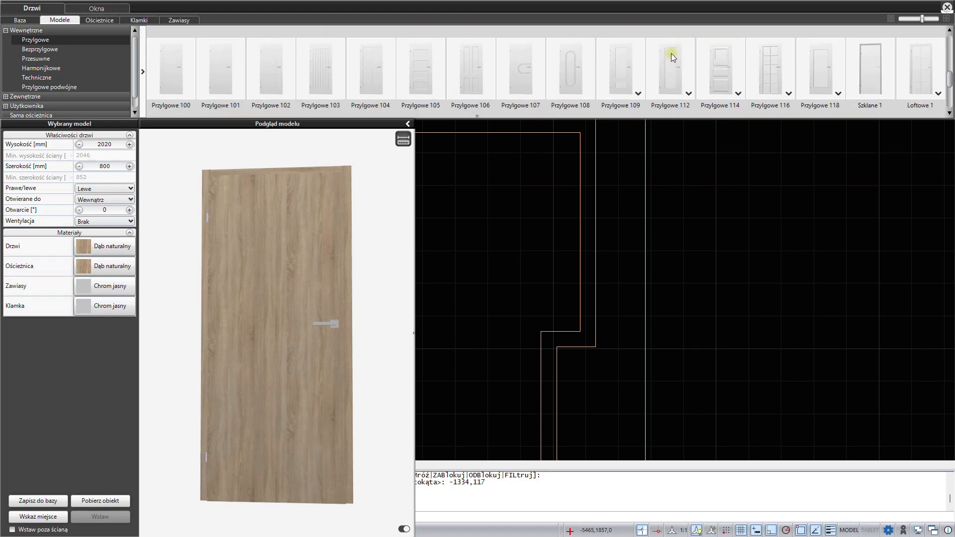
left_click(839, 93)
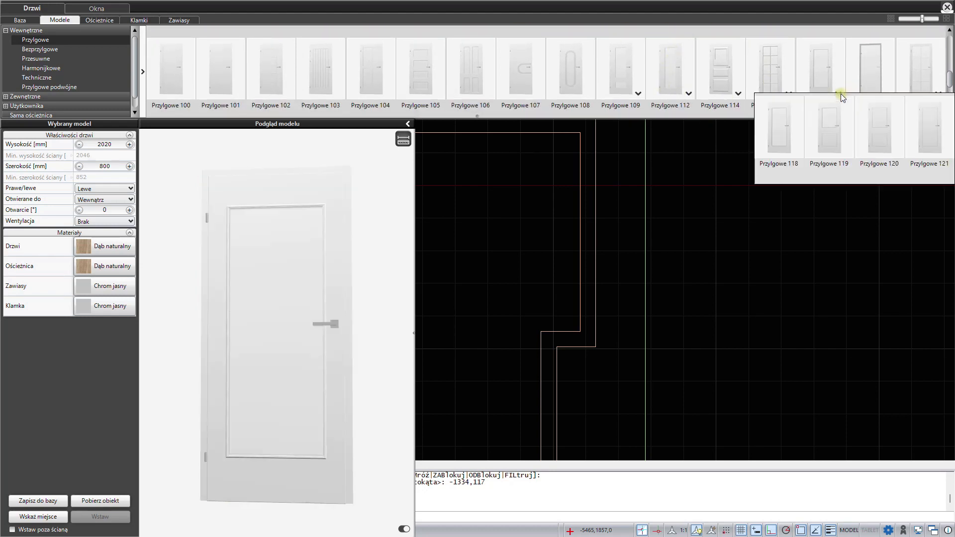
left_click(932, 144)
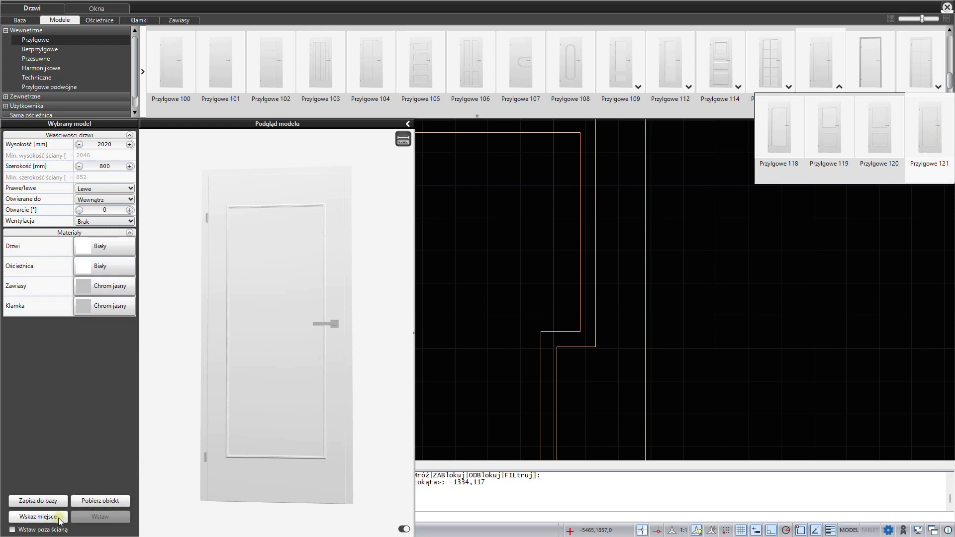
- Pick the door's location on the left wall below the rectangle
left_click(38, 517)
scroll(299, 427, "down", 1)
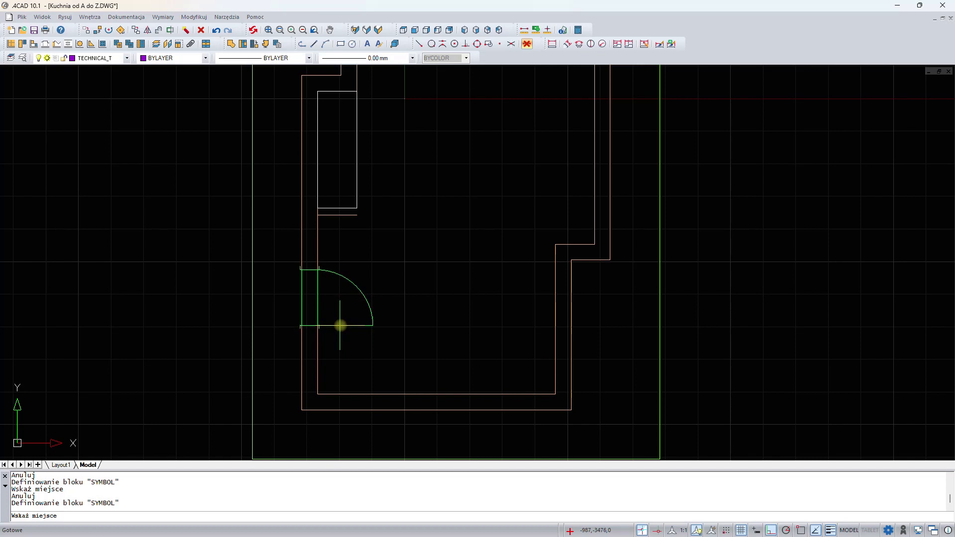
left_click(340, 325)
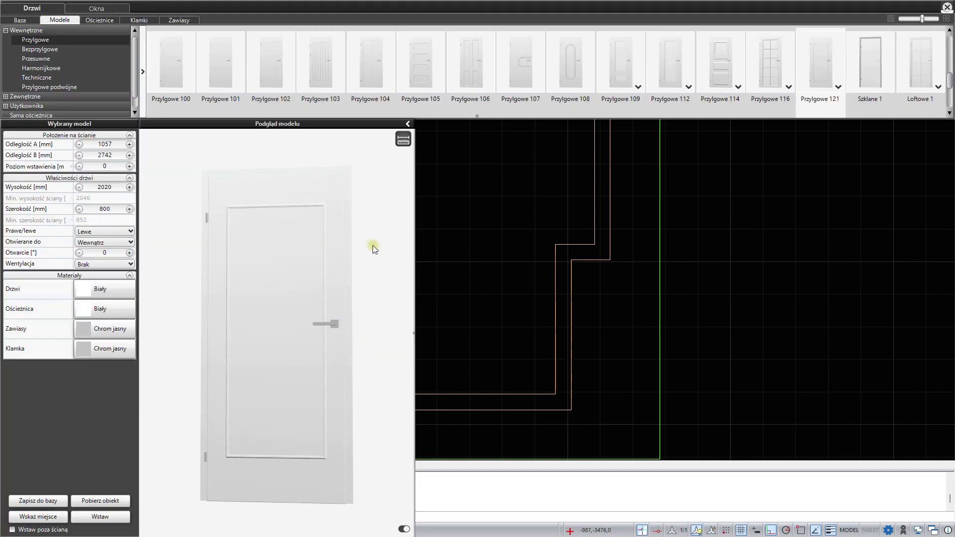
- Set the door to open outward and hinge on the right
left_click(407, 124)
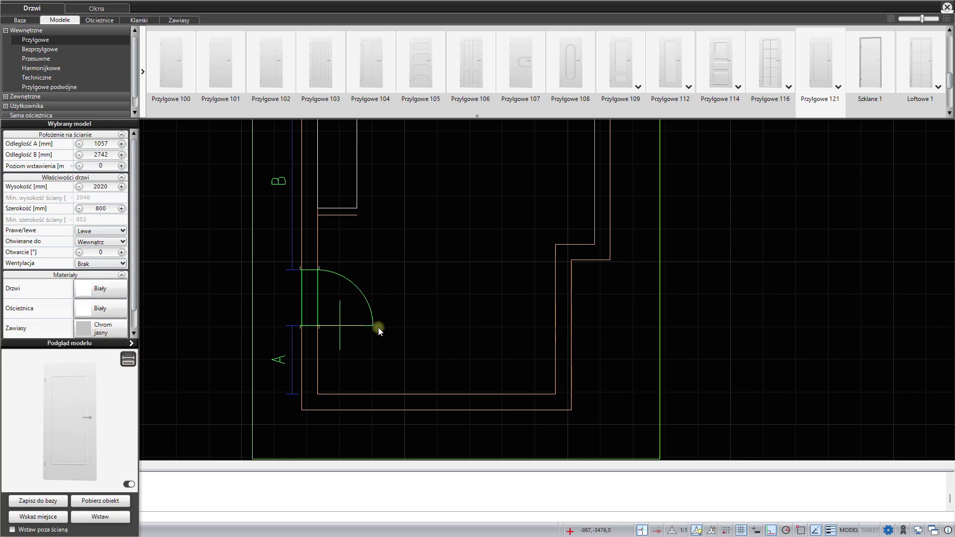
left_click(96, 262)
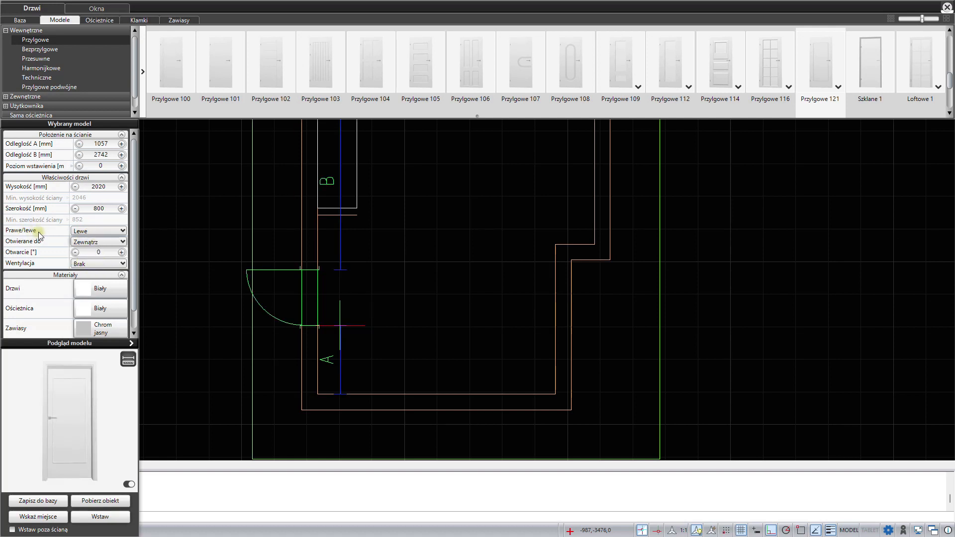
left_click(81, 232)
left_click(79, 252)
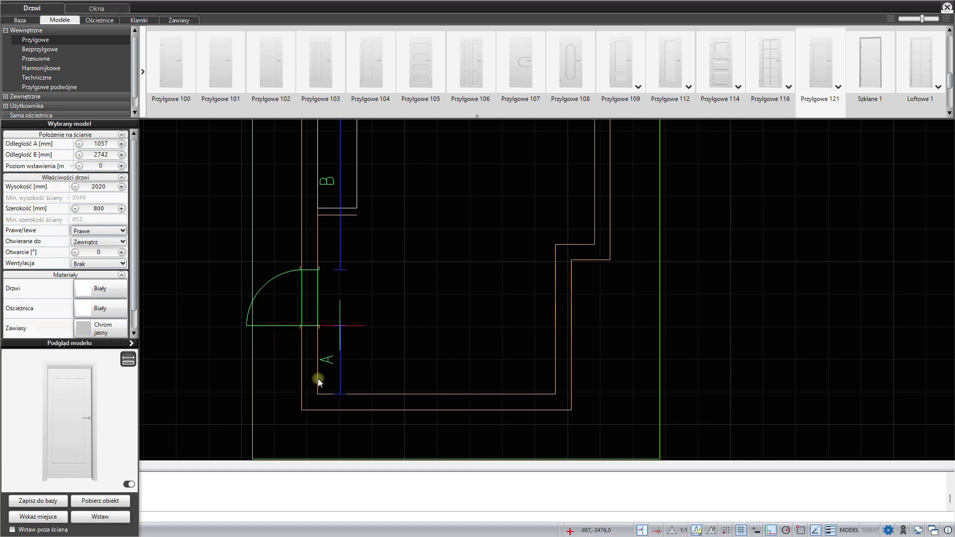
- Set the door's distance A to 1000 mm and insert the door
left_click(83, 142)
type("1000")
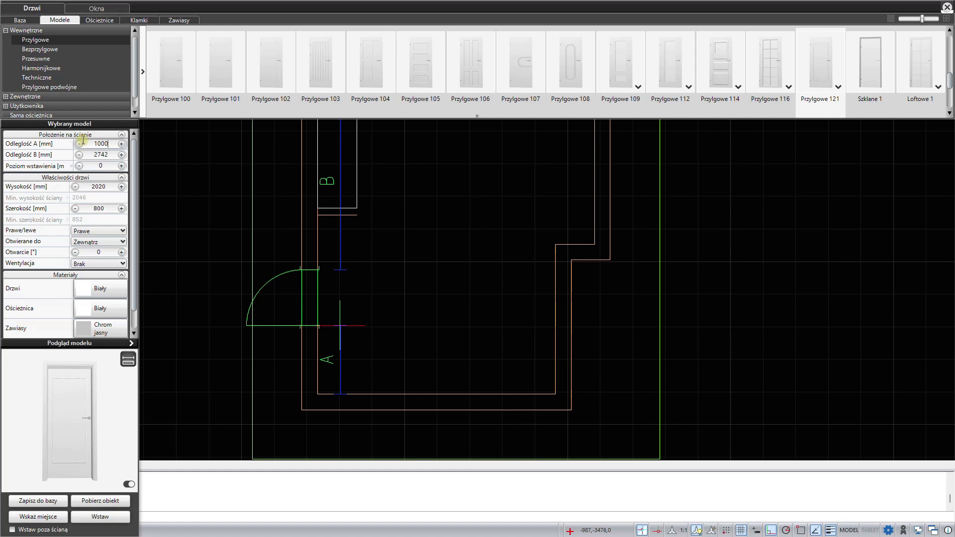
key("Return")
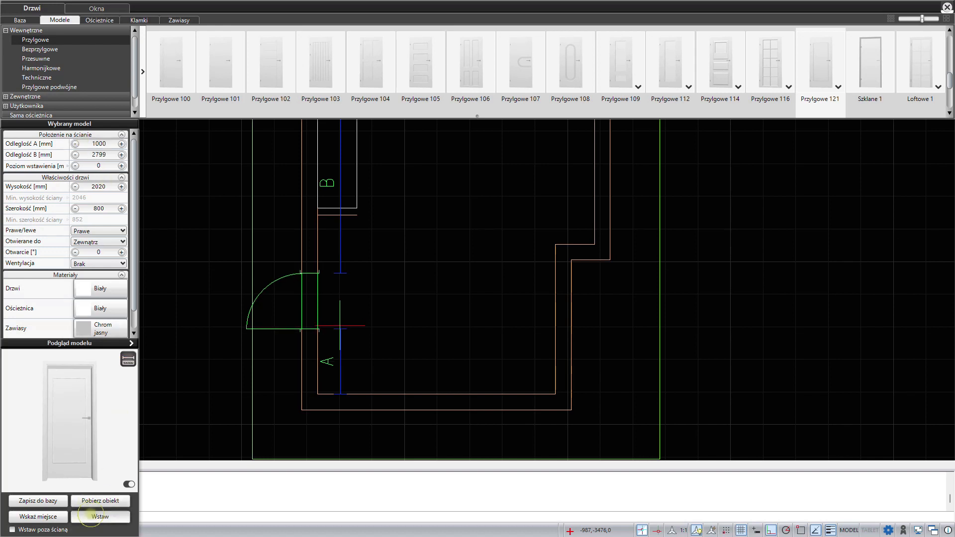
left_click(93, 516)
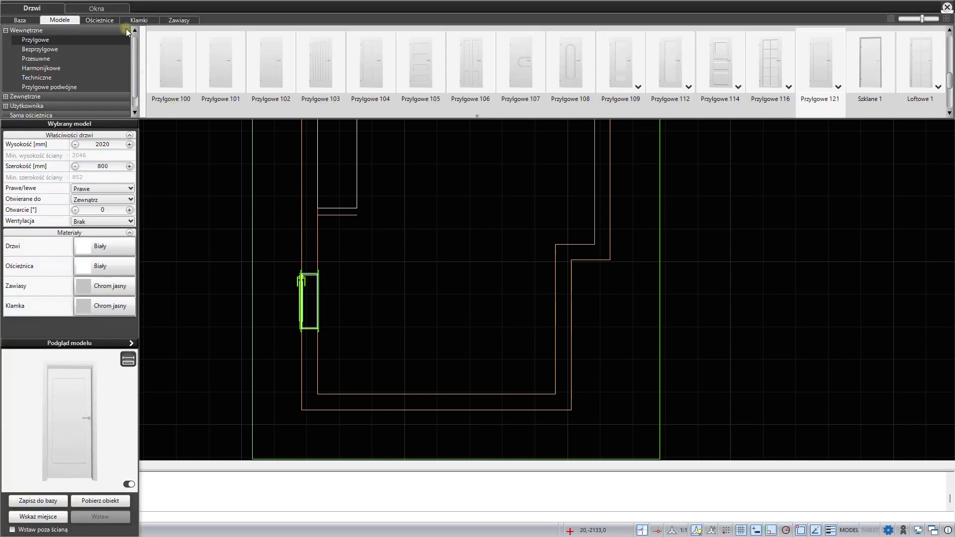
- Switch to windows and select the non-standard double-sash window Nietypowe dwuskrzydłowe 6
left_click(96, 10)
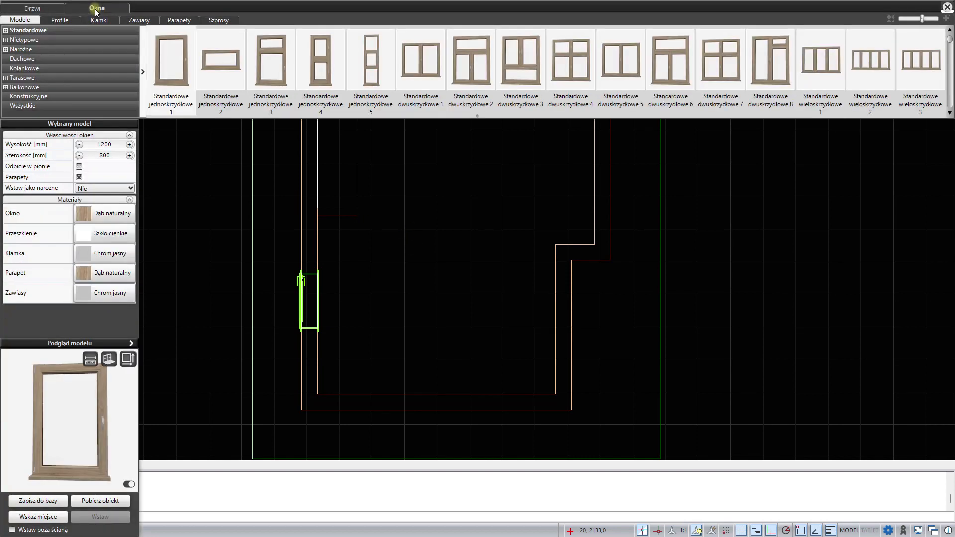
left_click(6, 40)
left_click(44, 59)
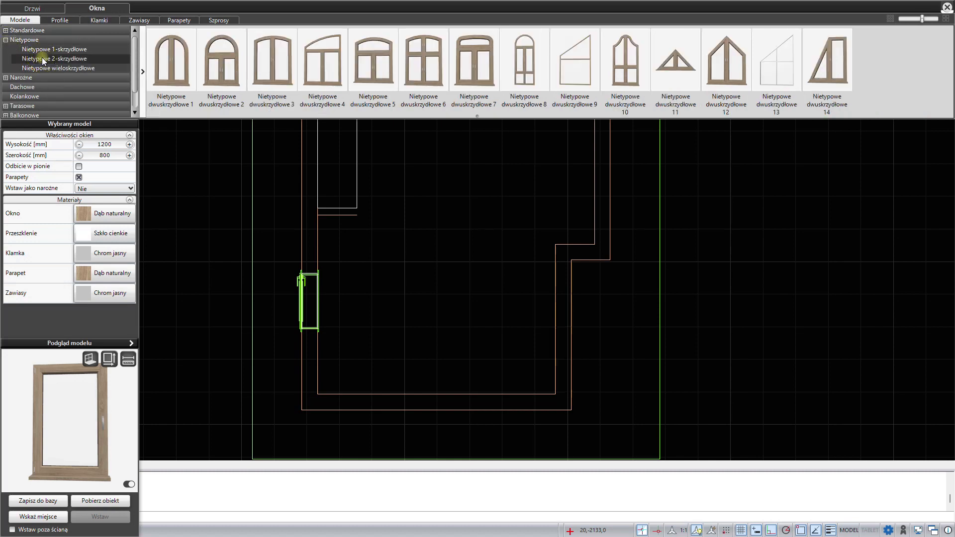
left_click(419, 61)
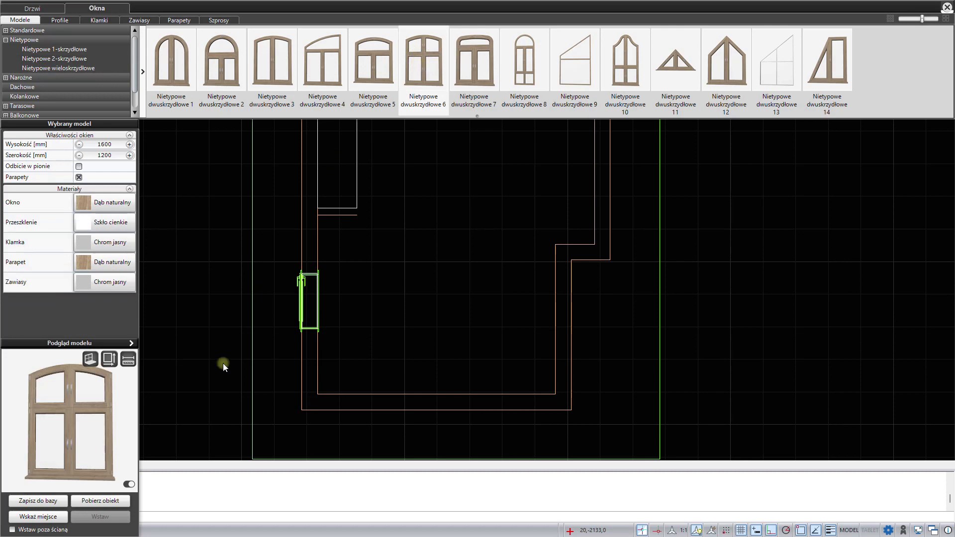
- Pick the window's location on the upper wall near its left end
left_click(49, 518)
middle_click_drag(477, 202, 441, 351)
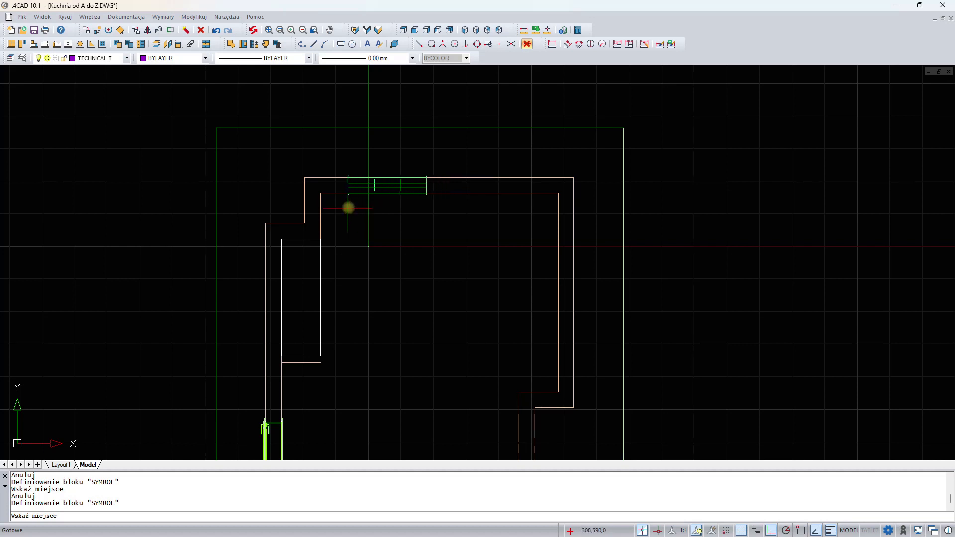
left_click(349, 208)
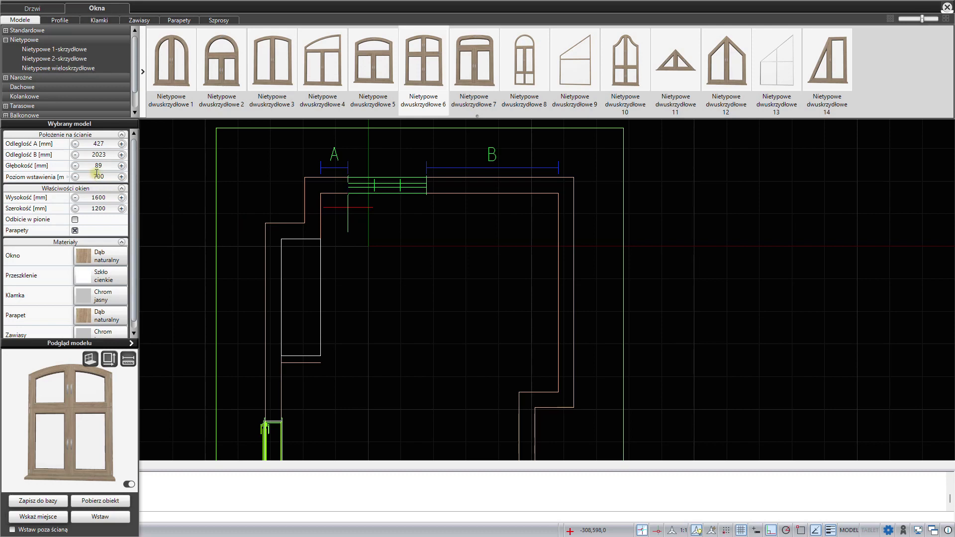
- Set the window width to 1300 mm
left_click(109, 208)
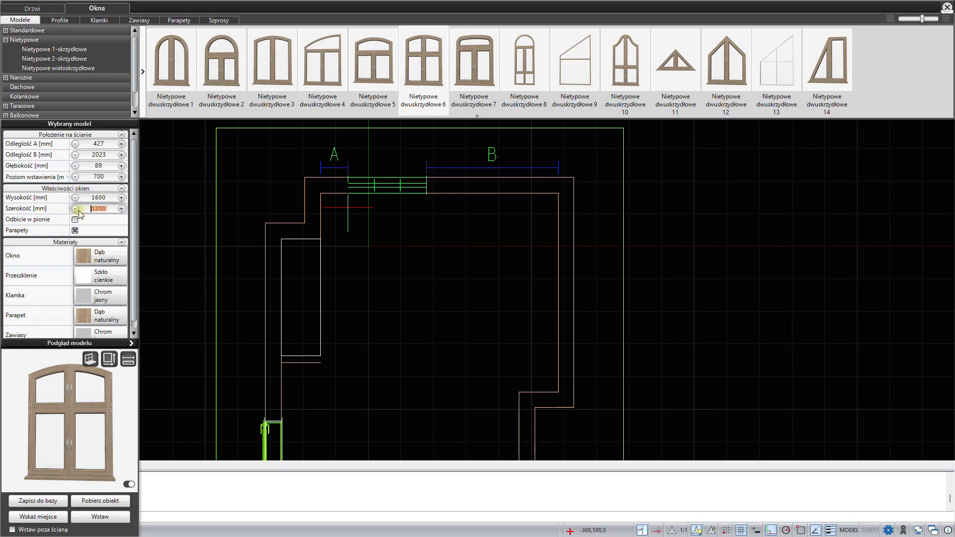
type("13")
key("Return")
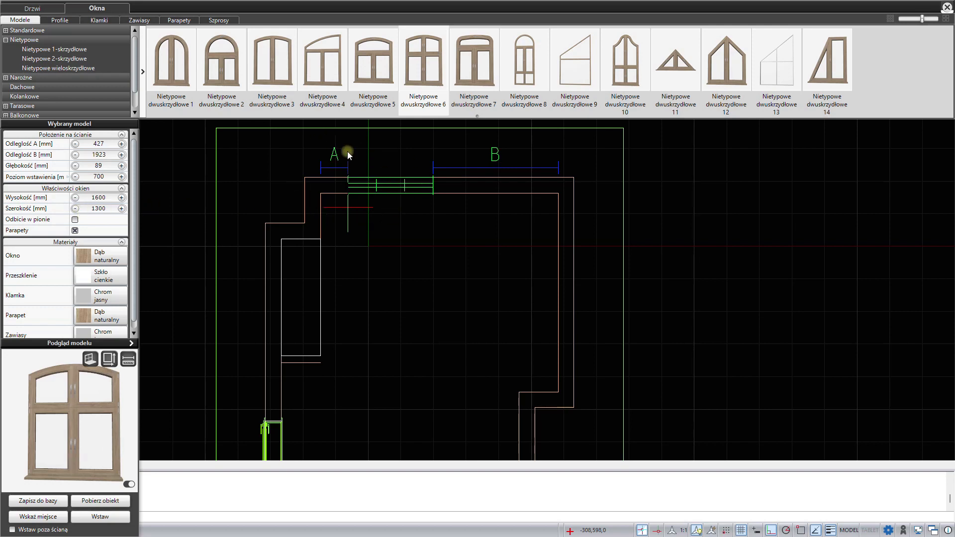
- Set the window's distance A to 350 mm and its depth to 150 mm
left_click_drag(110, 143, 75, 143)
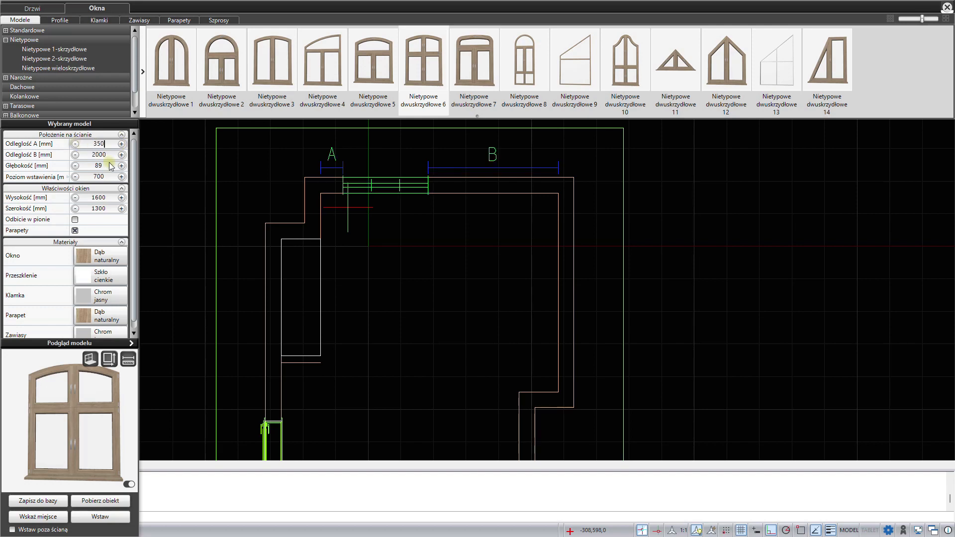
left_click_drag(110, 166, 92, 166)
type("150")
- Set the window's installation level to 900 mm and insert it
left_click_drag(111, 177, 83, 177)
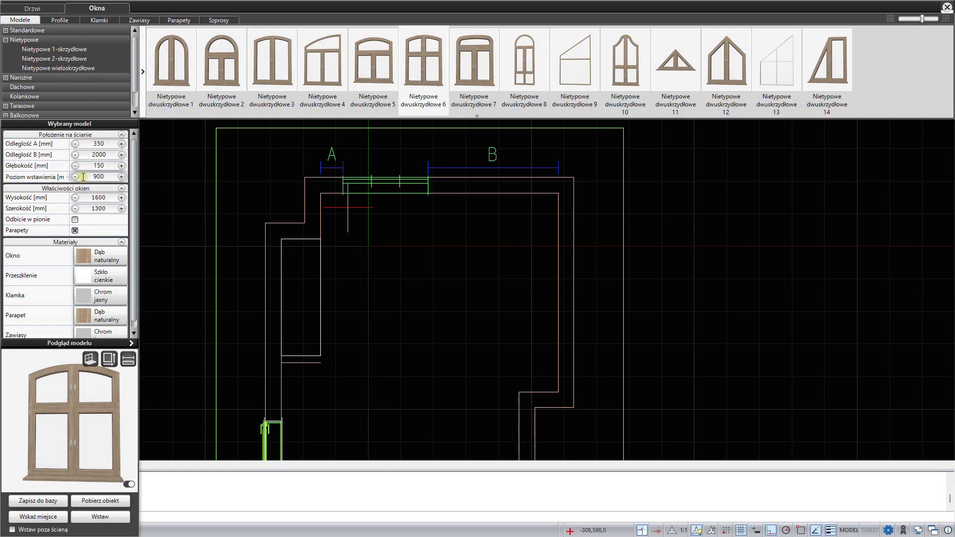
type("900")
left_click(98, 517)
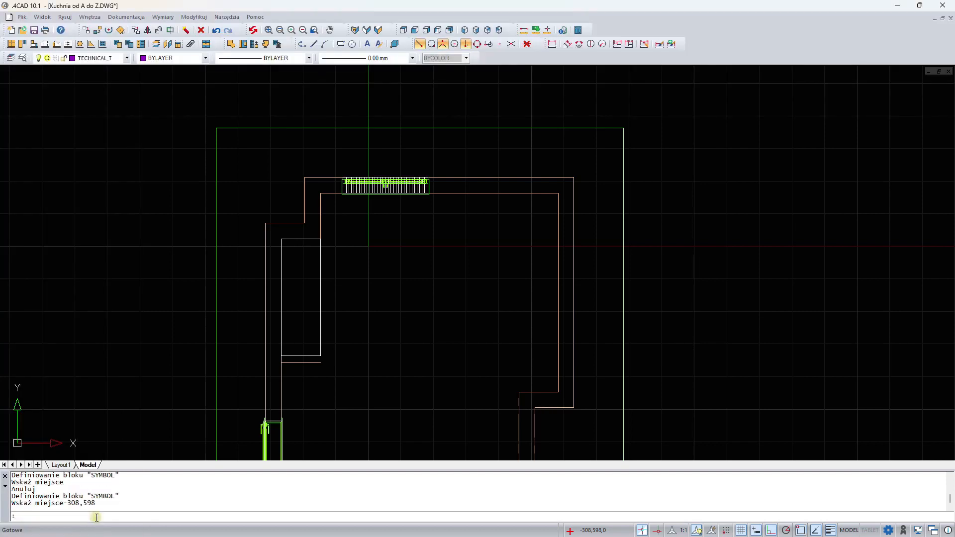
- Pick a location for a second window on the upper wall, to the right of the first window
right_click(387, 253)
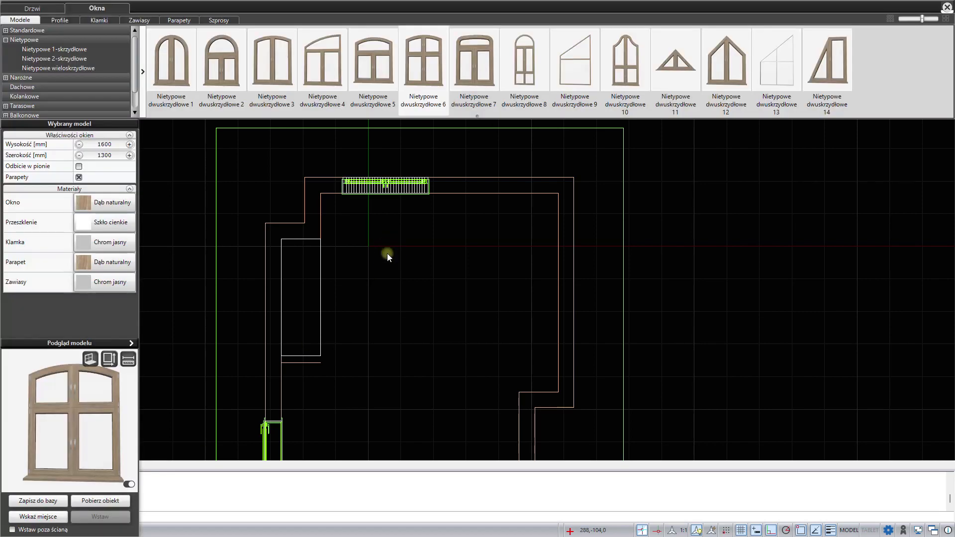
left_click(38, 517)
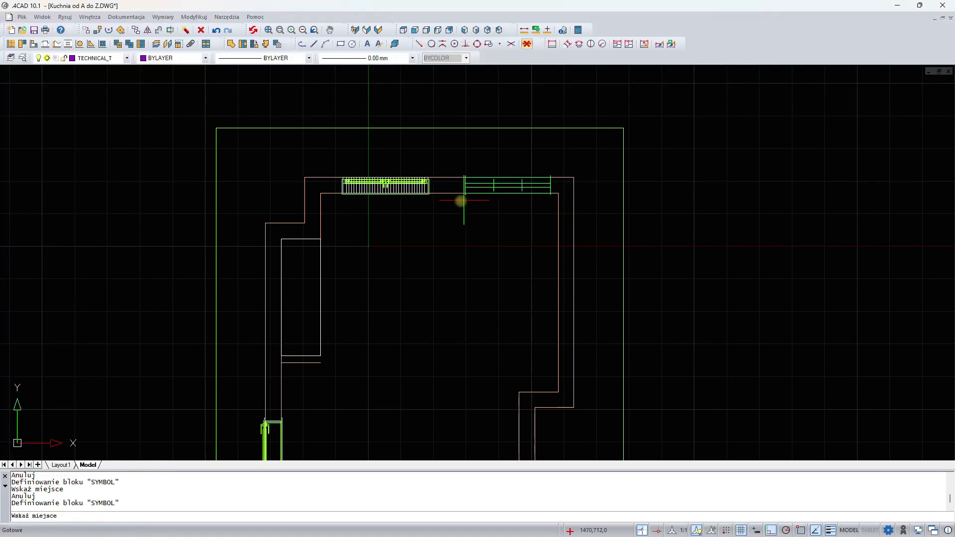
left_click(446, 202)
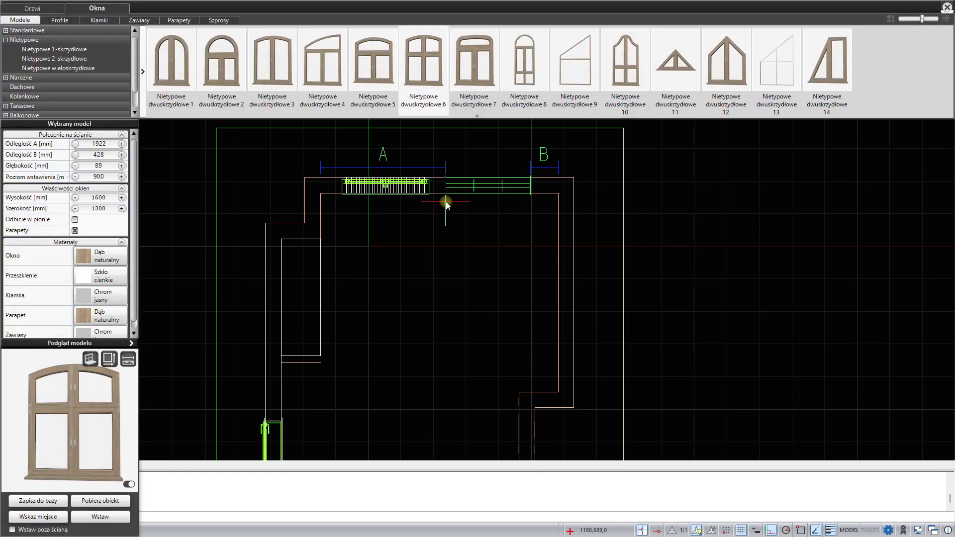
- Set the second window's distance B to 400 mm
left_click(132, 343)
left_click_drag(330, 363, 278, 351)
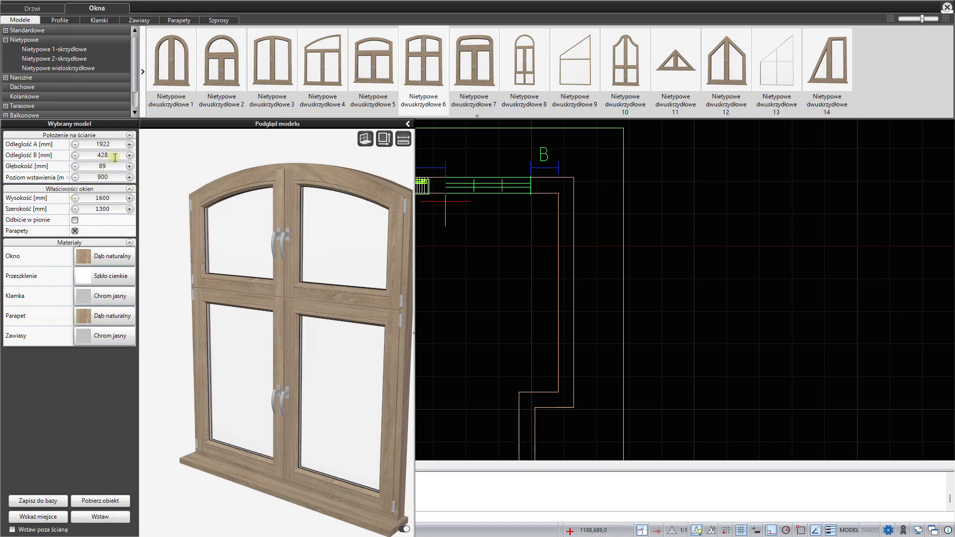
left_click_drag(115, 156, 88, 154)
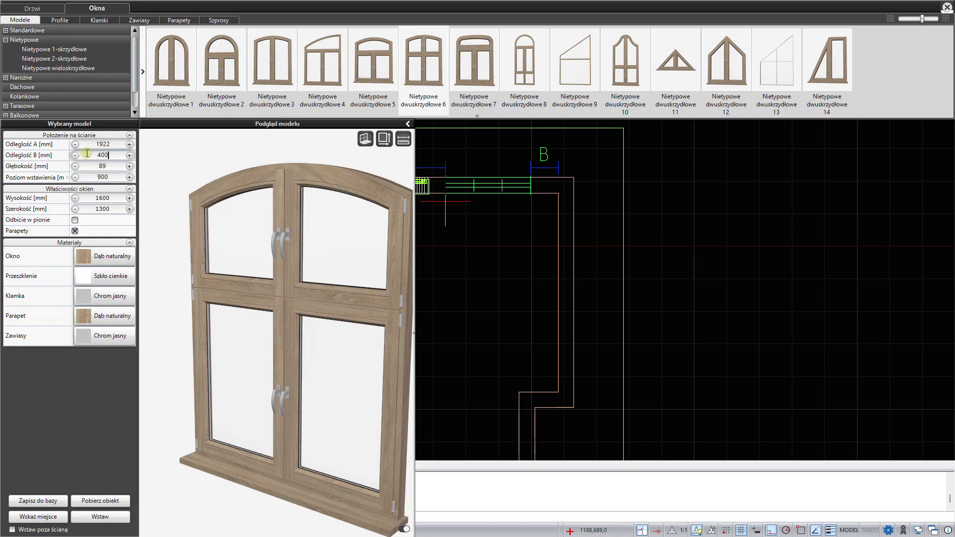
key("Return")
- Set the second window's depth to 150 mm
left_click(86, 167)
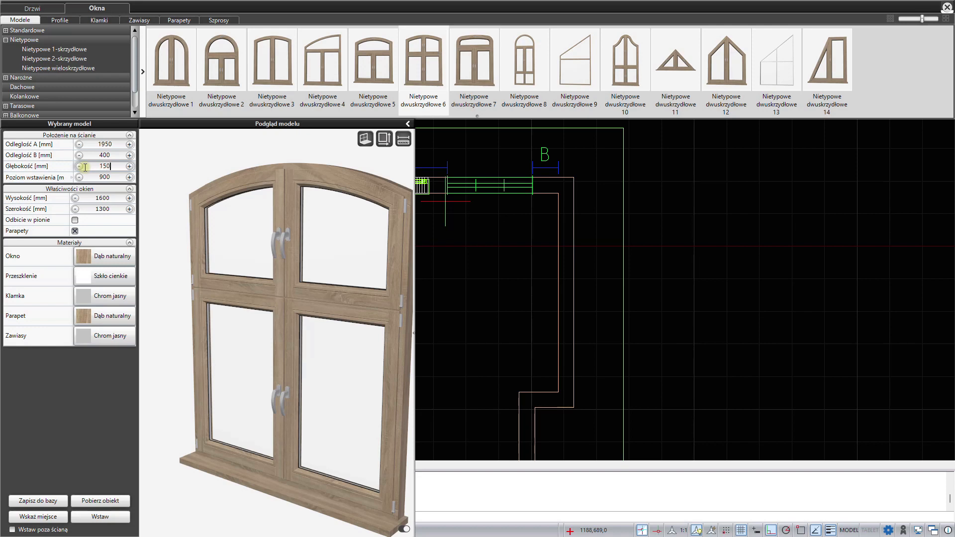
left_click(114, 178)
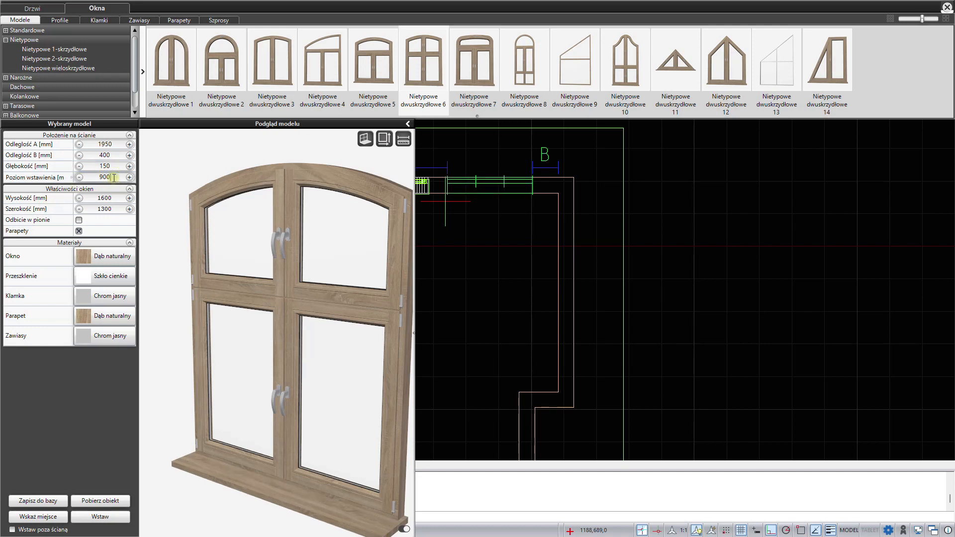
- Turn off the window sills and insert the second window
left_click(79, 231)
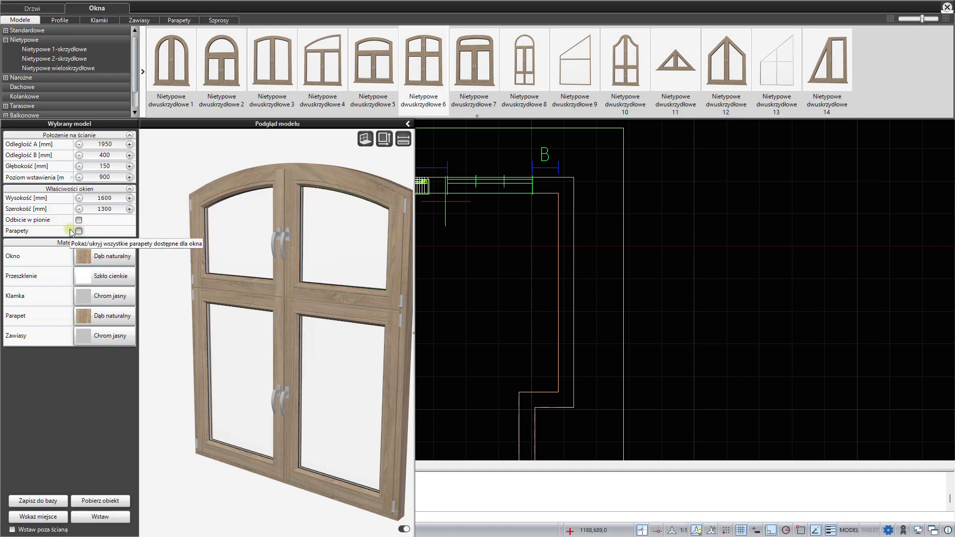
left_click(95, 518)
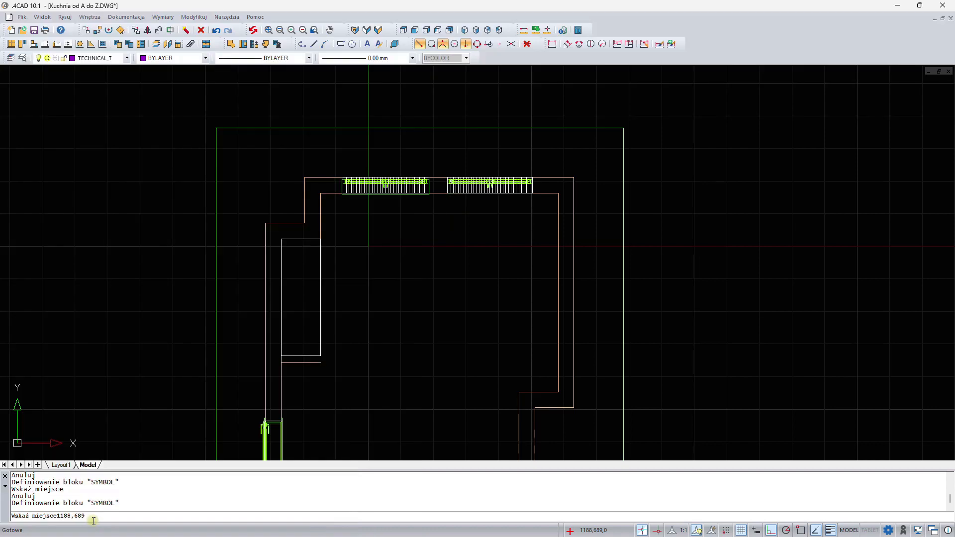
- Select the first window on the upper wall and open it
left_click(417, 185)
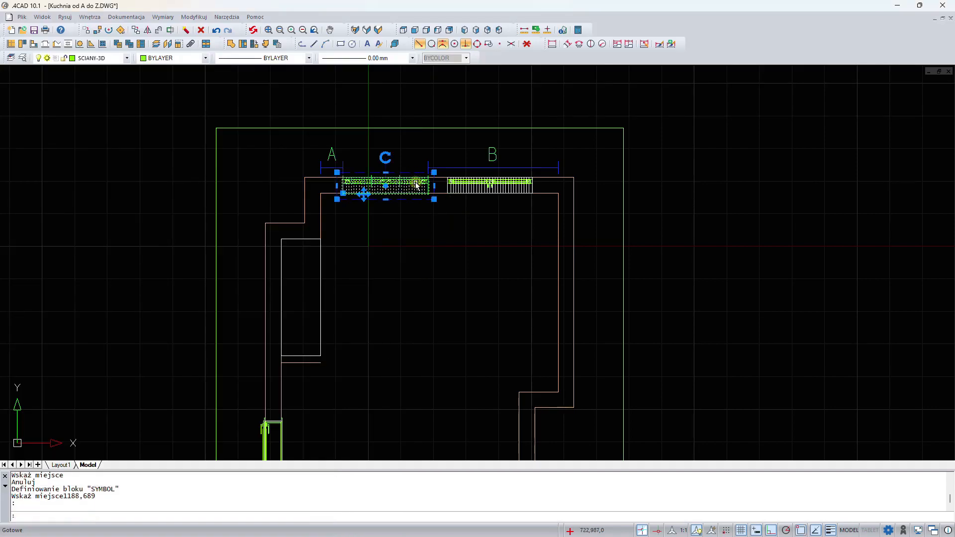
double_click(417, 185)
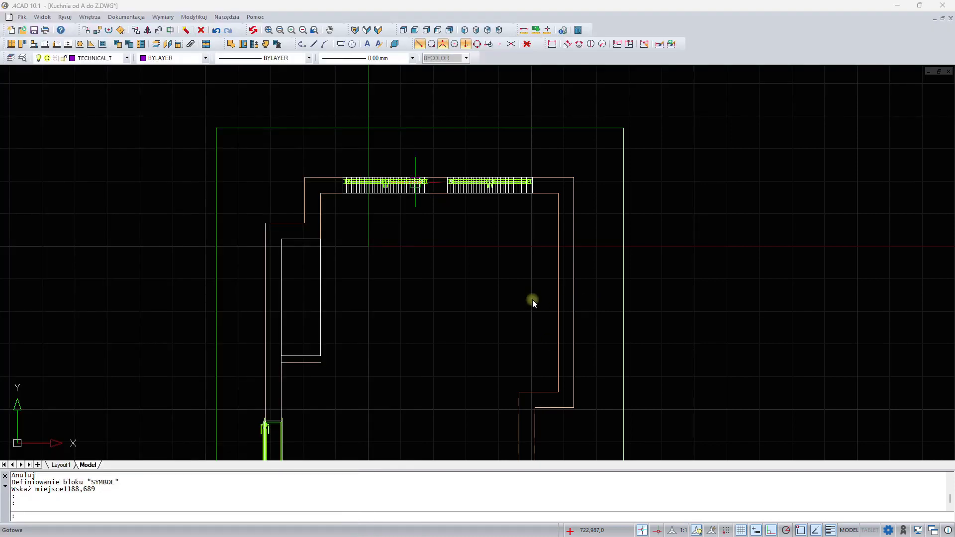
- Open the window catalogue at the two-leaf terrace windows category, with the lower wall in view
mouse_move(483, 350)
middle_mouse_down()
mouse_move(519, 170)
mouse_move(536, 136)
middle_mouse_up()
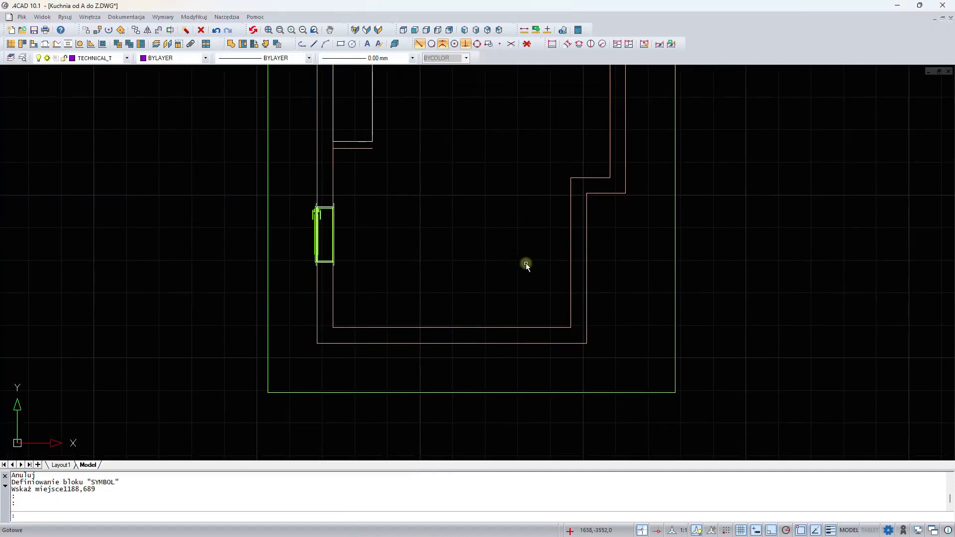
left_click(23, 45)
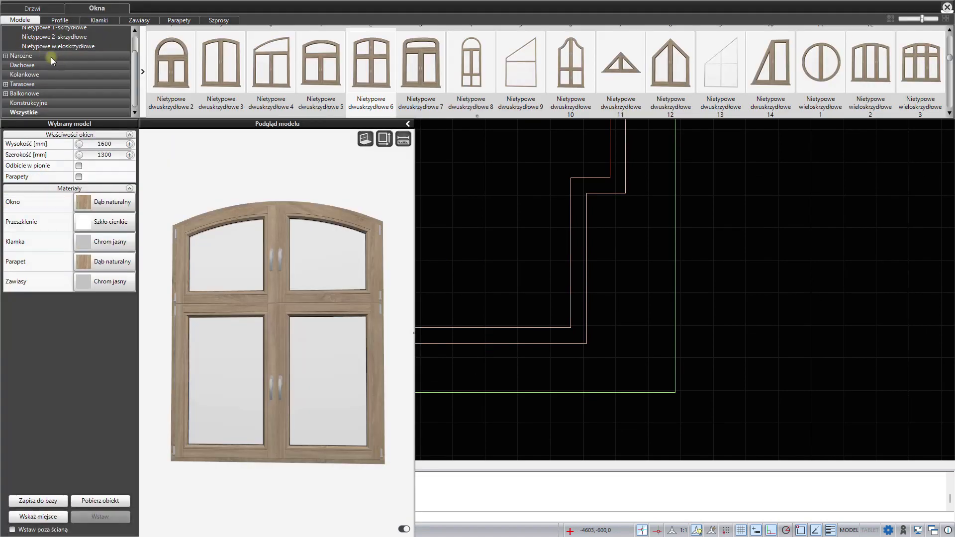
left_click(5, 84)
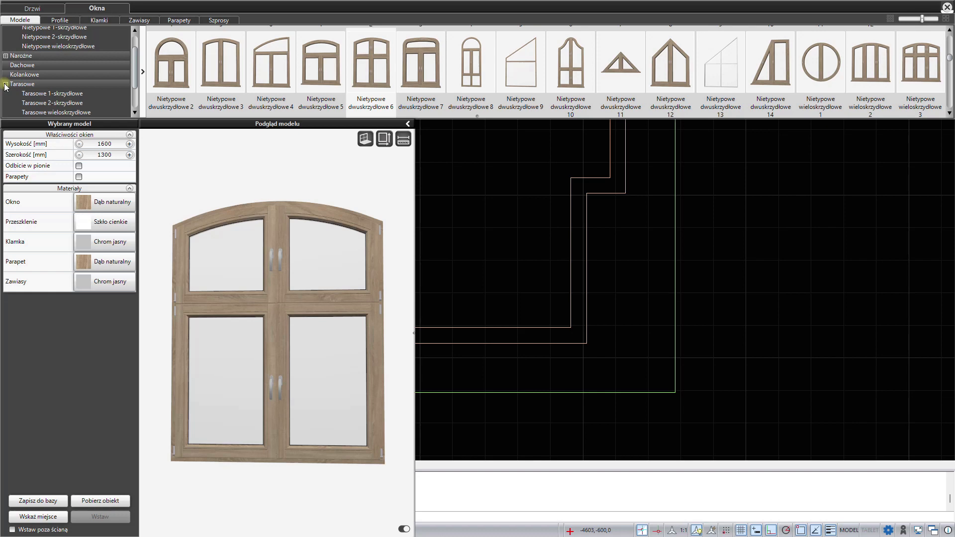
left_click(51, 103)
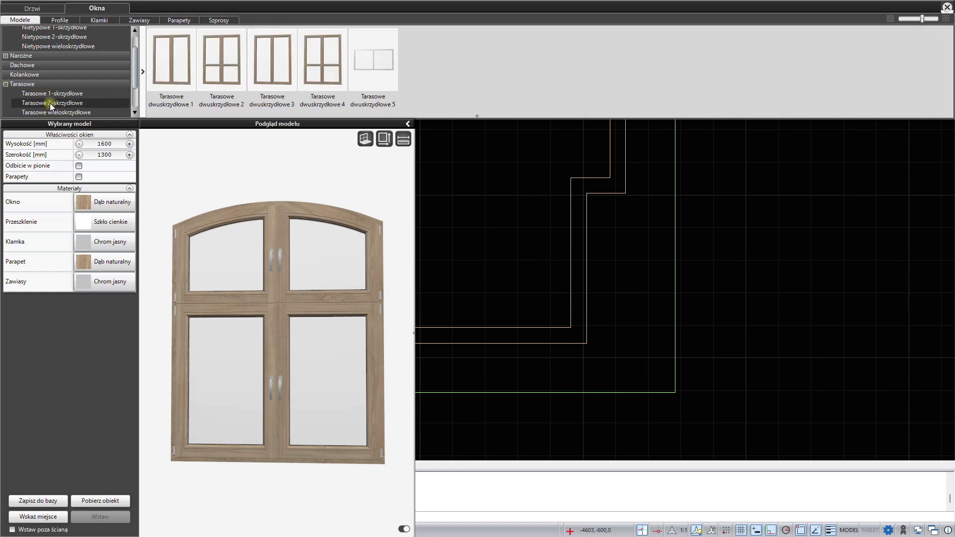
- Choose the Tarasowe dwuskrzydłowe 2 model and pick its location on the lower wall
left_click(221, 71)
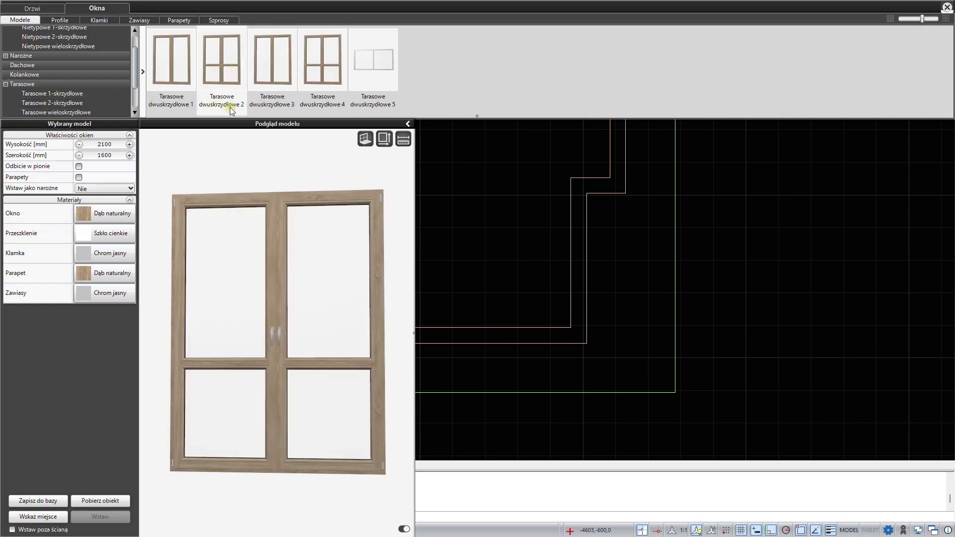
left_click(51, 517)
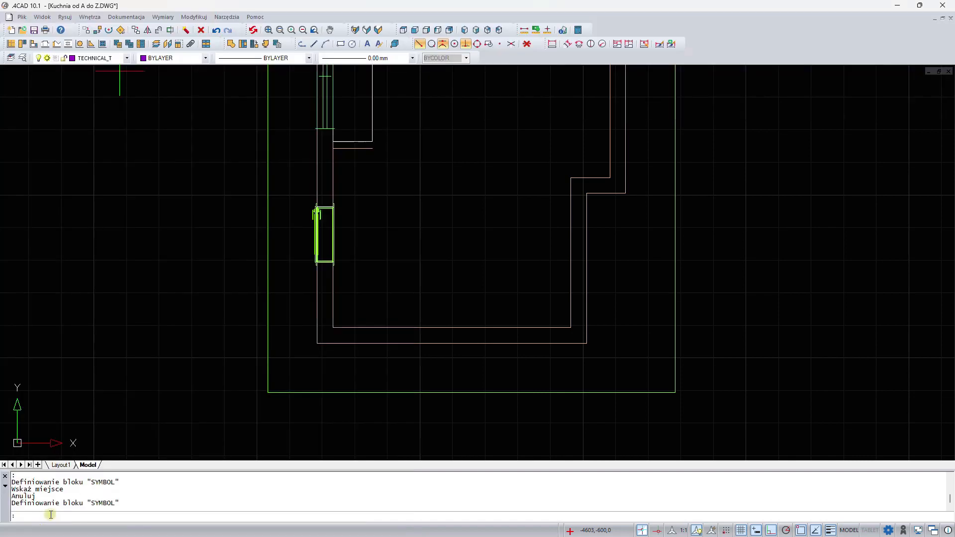
left_click(505, 375)
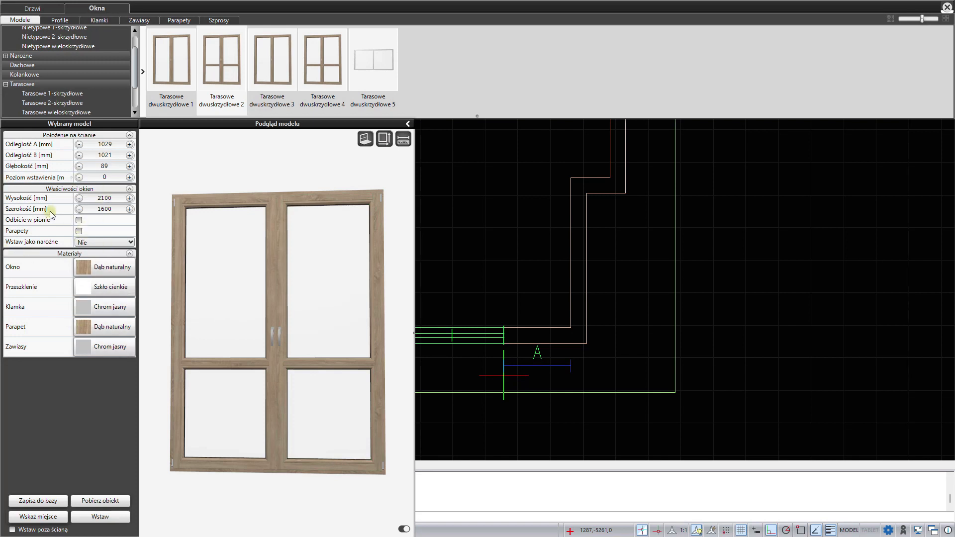
- Set the terrace window's height to 2300 mm and its width to 1800 mm
double_click(113, 198)
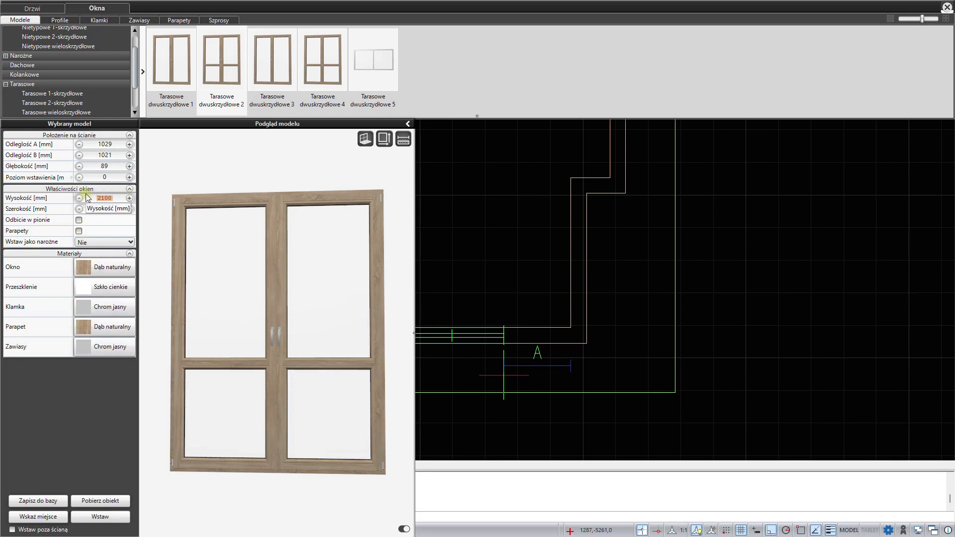
type("2300")
key("Return")
double_click(105, 209)
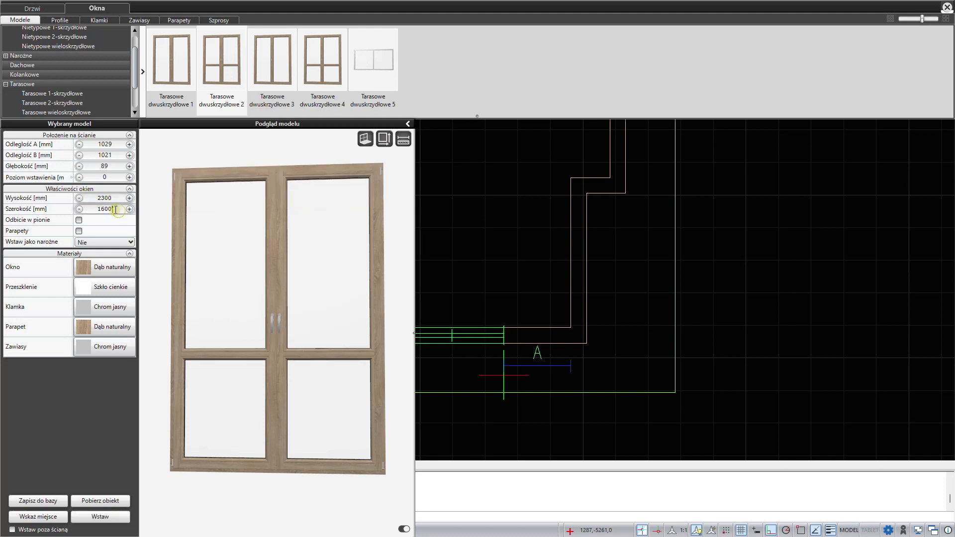
type("1800")
key("Return")
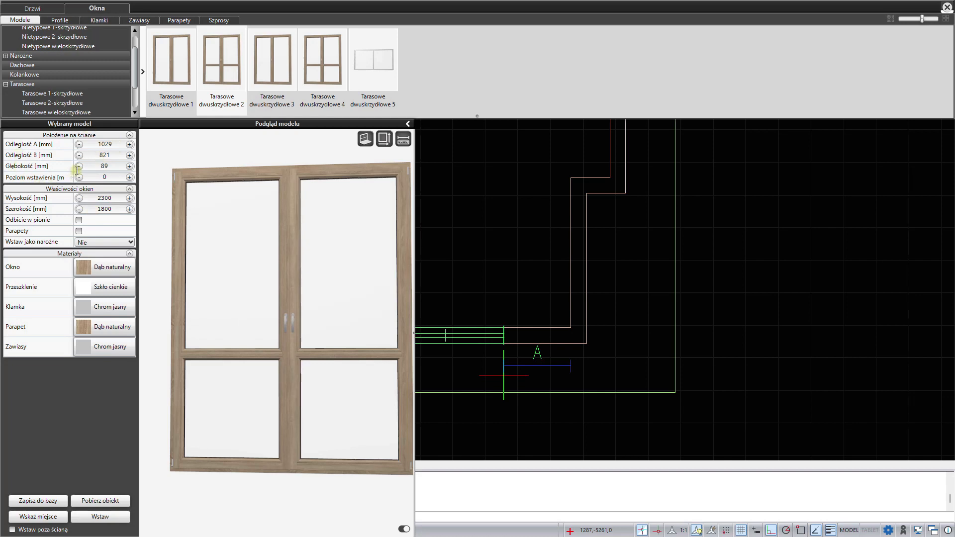
- Set the terrace window's distance A to 925 mm and depth to 150 mm, and insert it
double_click(107, 144)
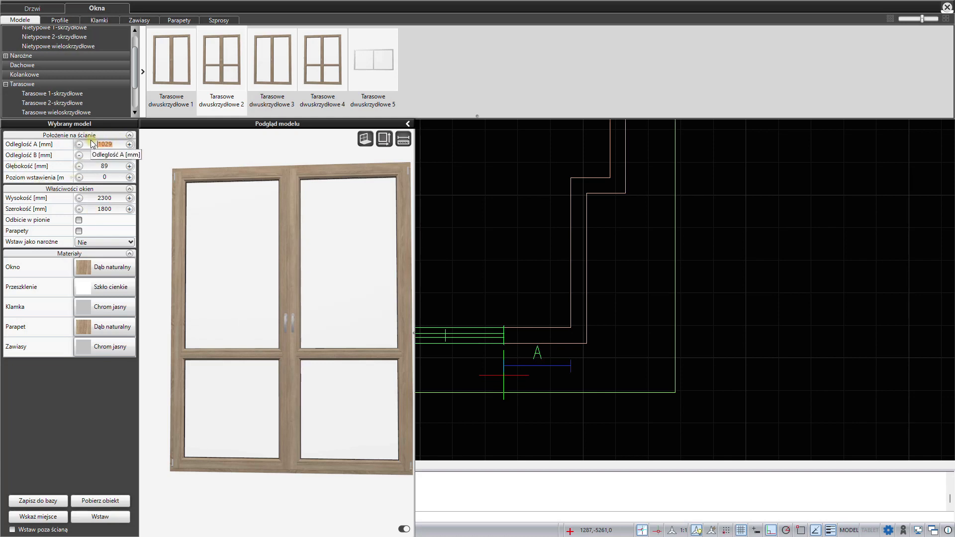
type("925")
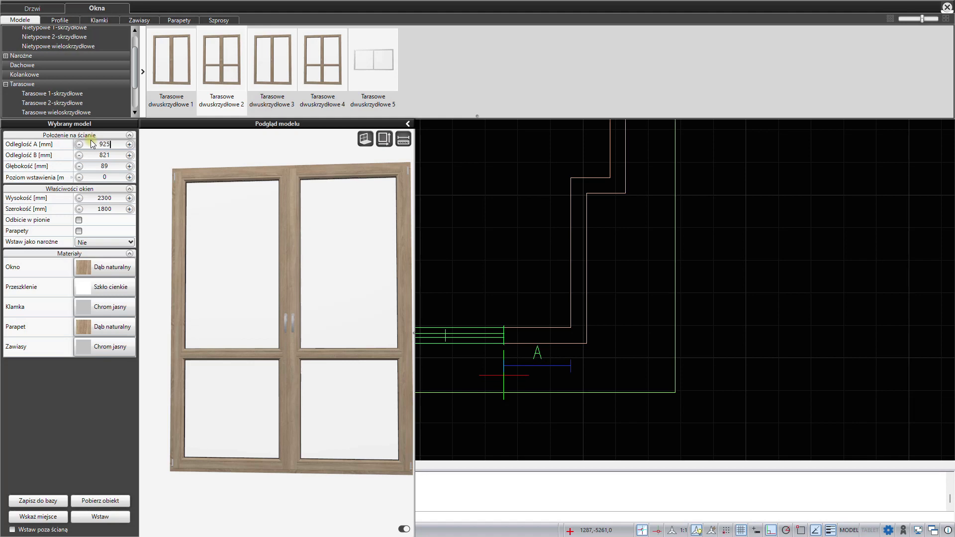
double_click(95, 166)
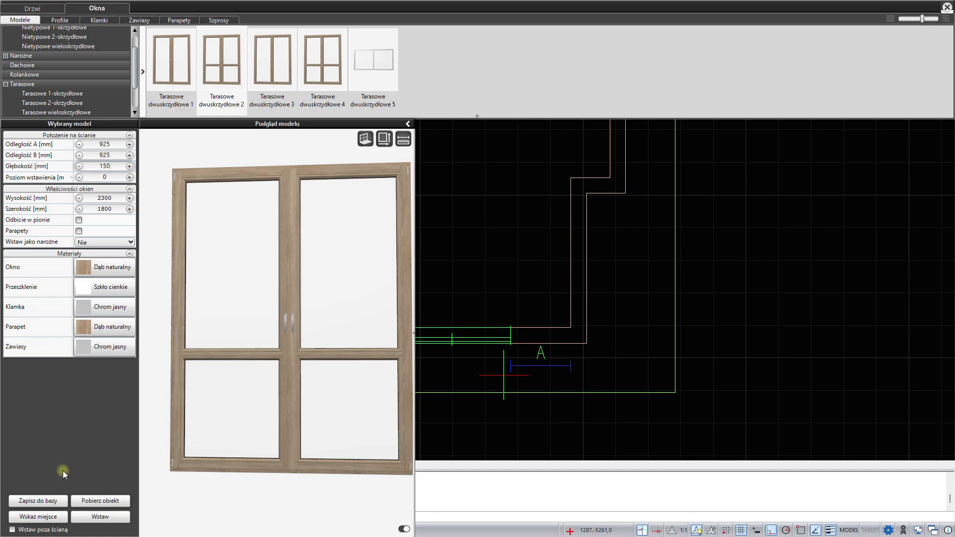
left_click(101, 517)
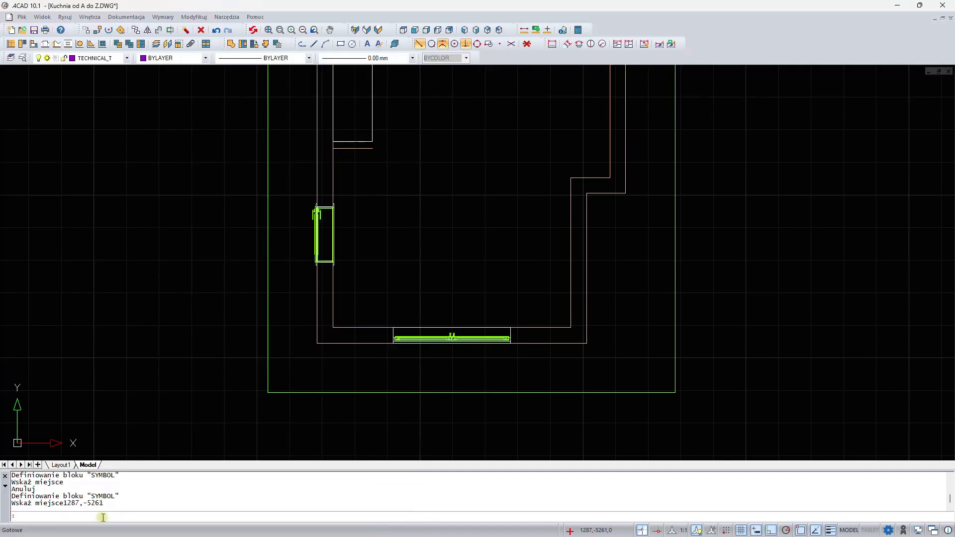
- Open the 3D visualization of the room, orbit the view, and close it
scroll(530, 192, "down", 2)
middle_click_drag(526, 132, 463, 264)
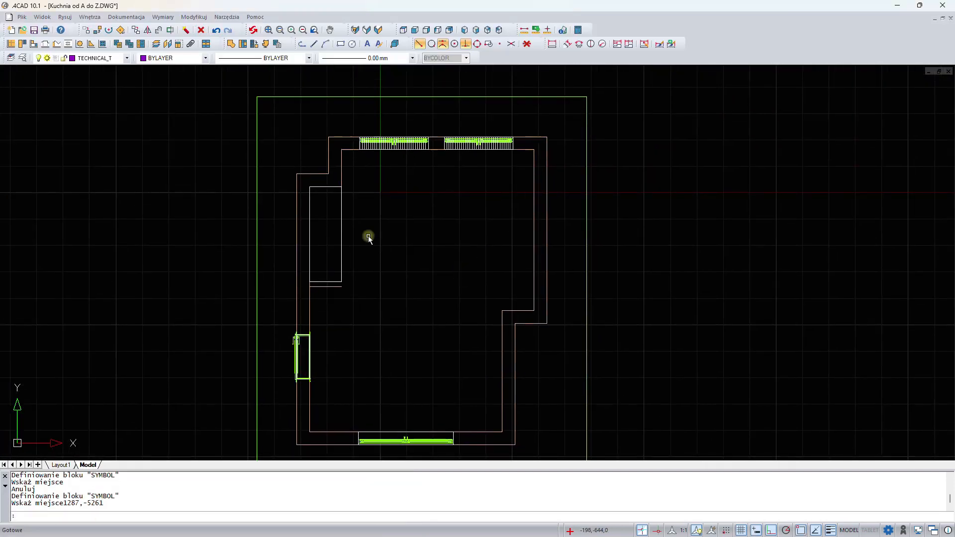
left_click(378, 30)
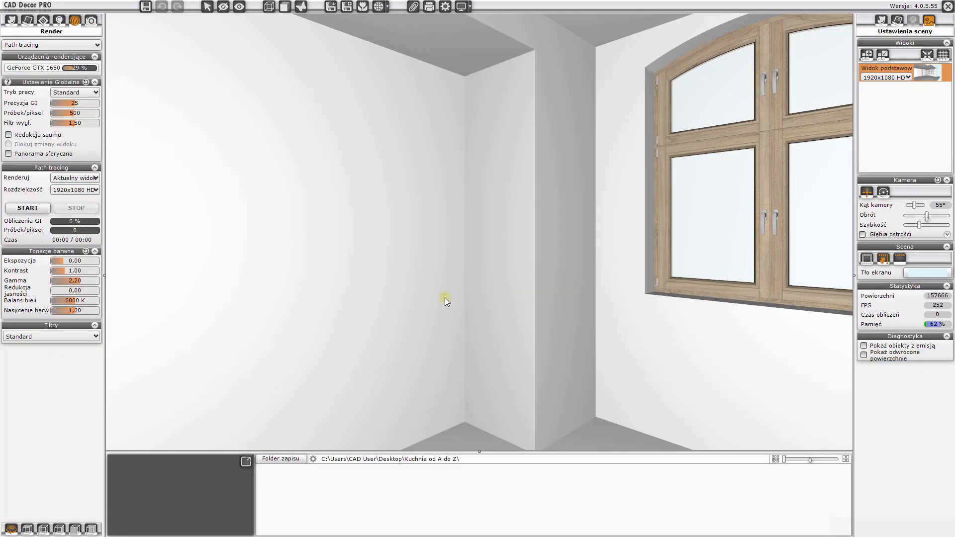
left_click_drag(444, 298, 570, 226)
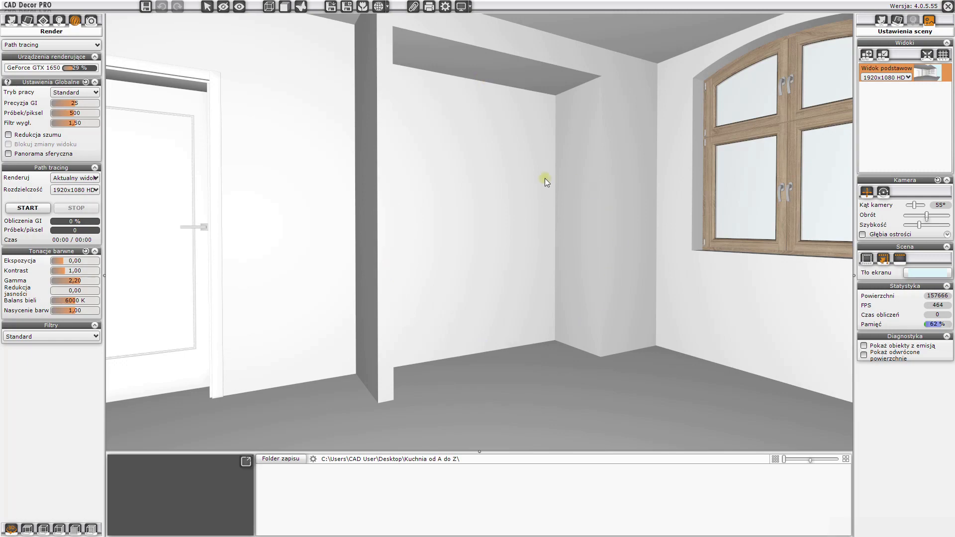
left_click(947, 6)
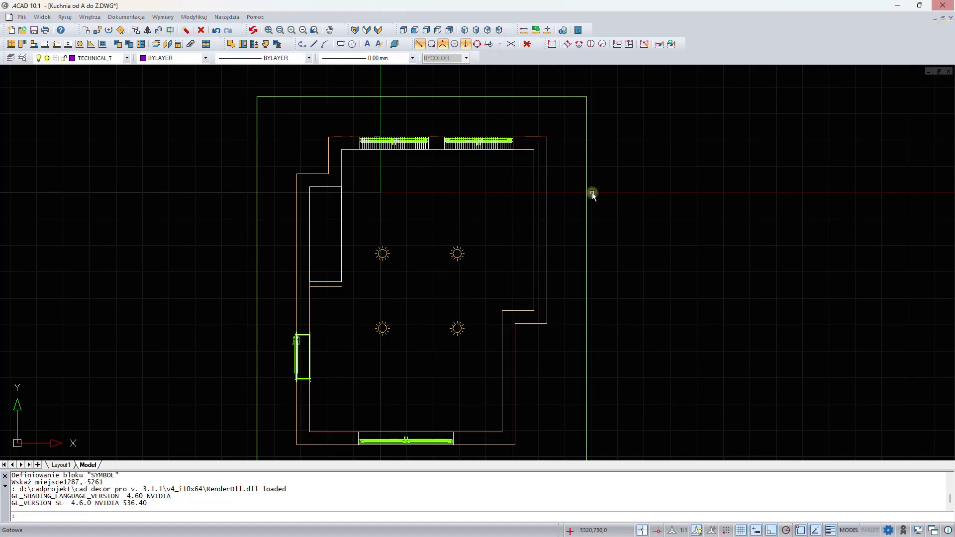
middle_click_drag(508, 252, 537, 231)
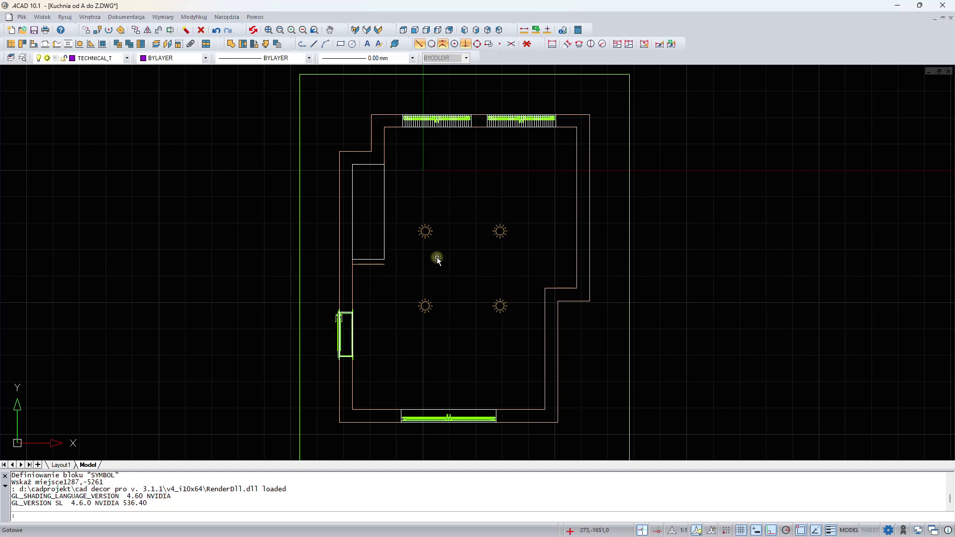
left_click(426, 230)
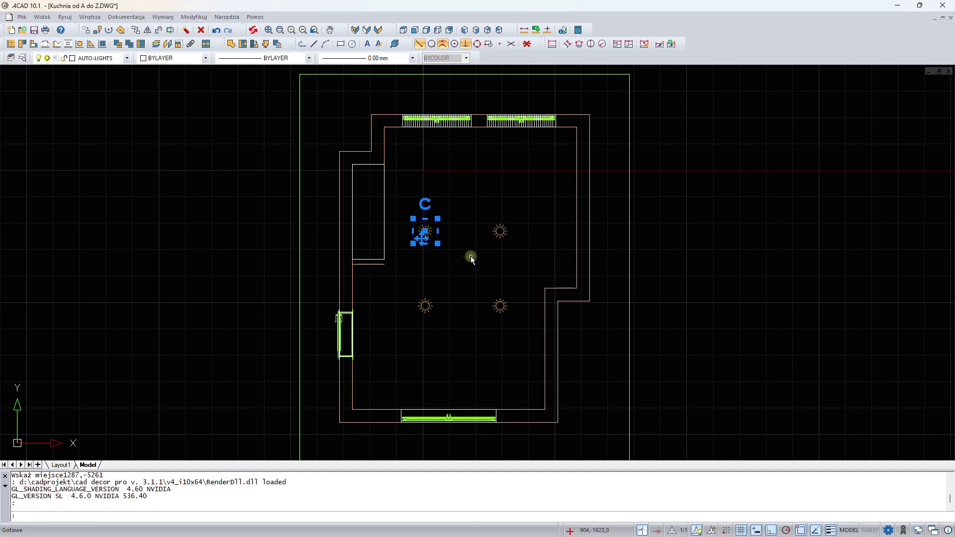
key("Escape")
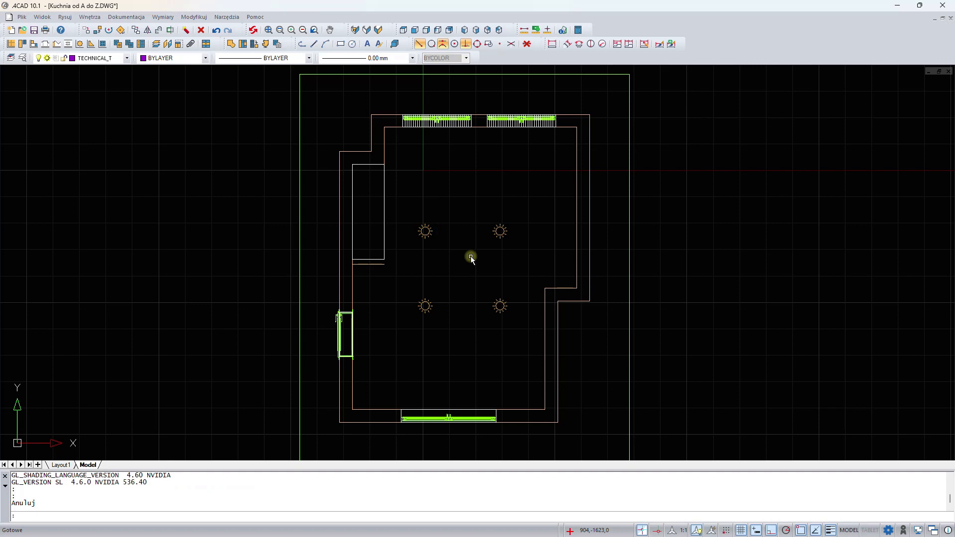
- Open the furniture database Uniwersalna baza mebli kuchennych 2023
left_click(34, 45)
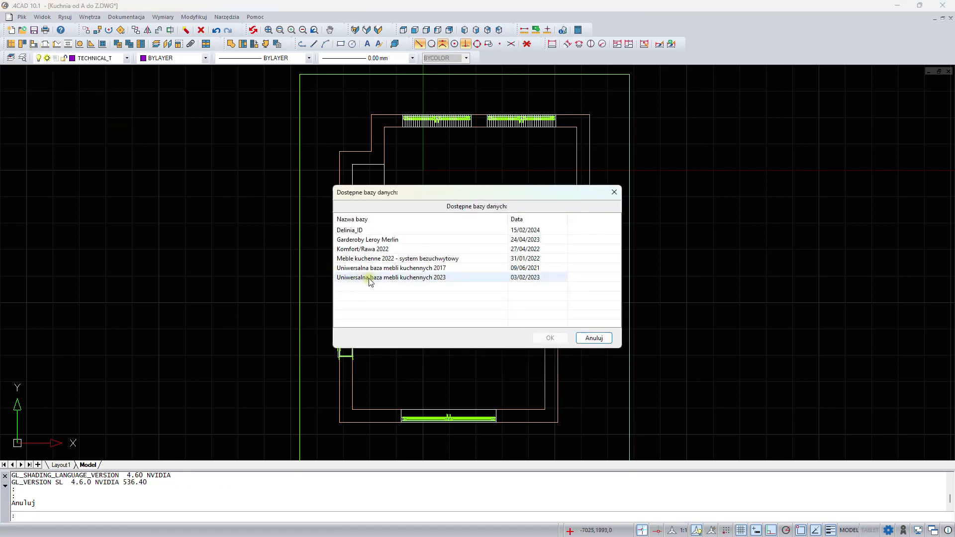
left_click(383, 280)
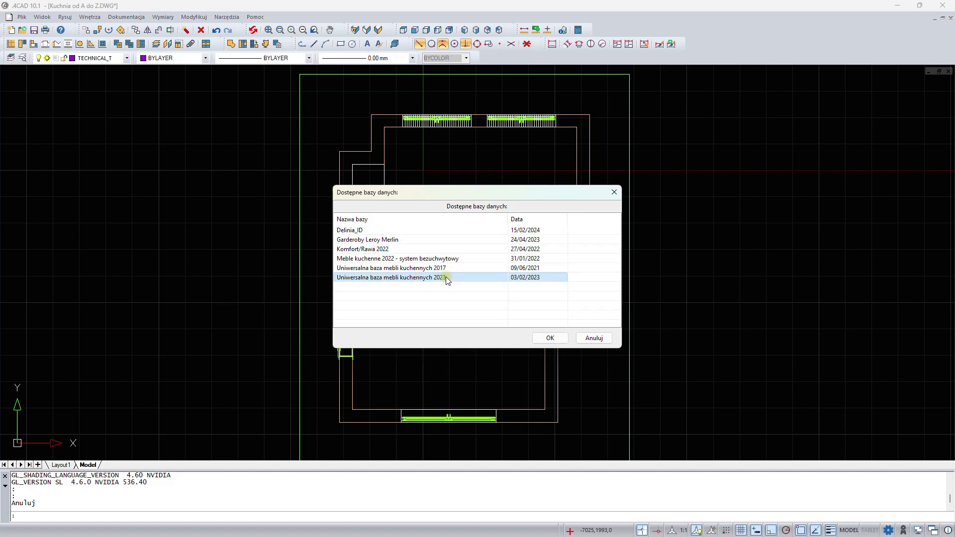
left_click(550, 338)
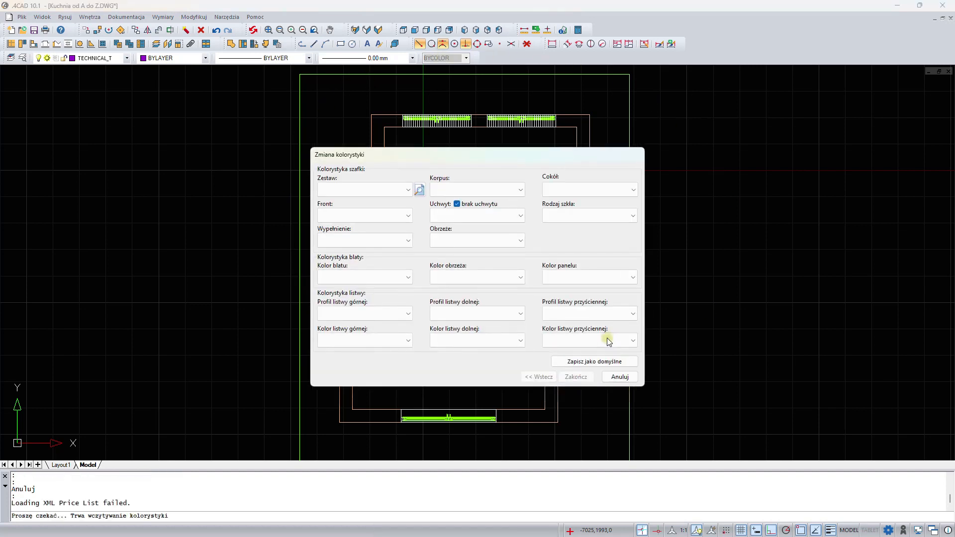
- Choose the ELEGANT cabinet colour set, preview its fronts, and confirm the colour scheme
left_click(407, 191)
scroll(376, 266, "down", 2)
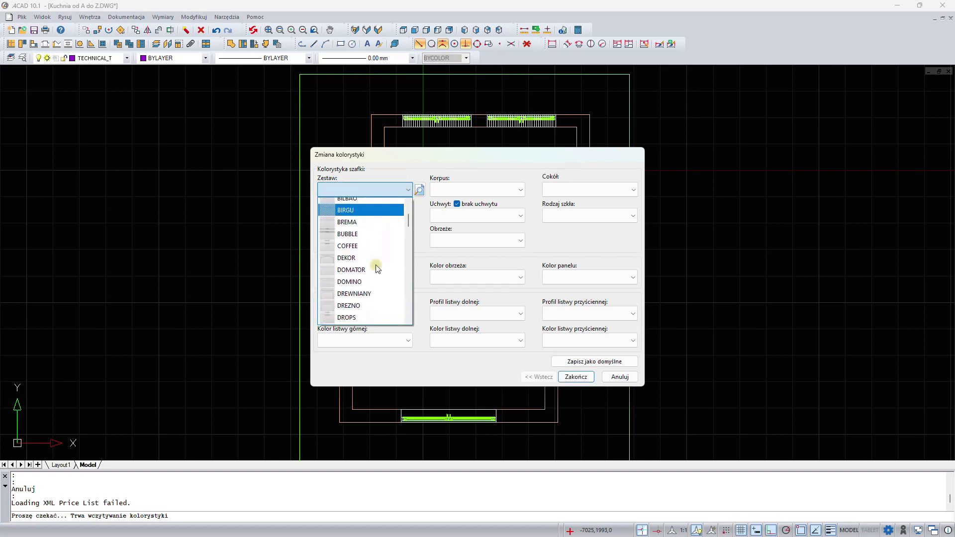
scroll(376, 269, "down", 1)
left_click(371, 272)
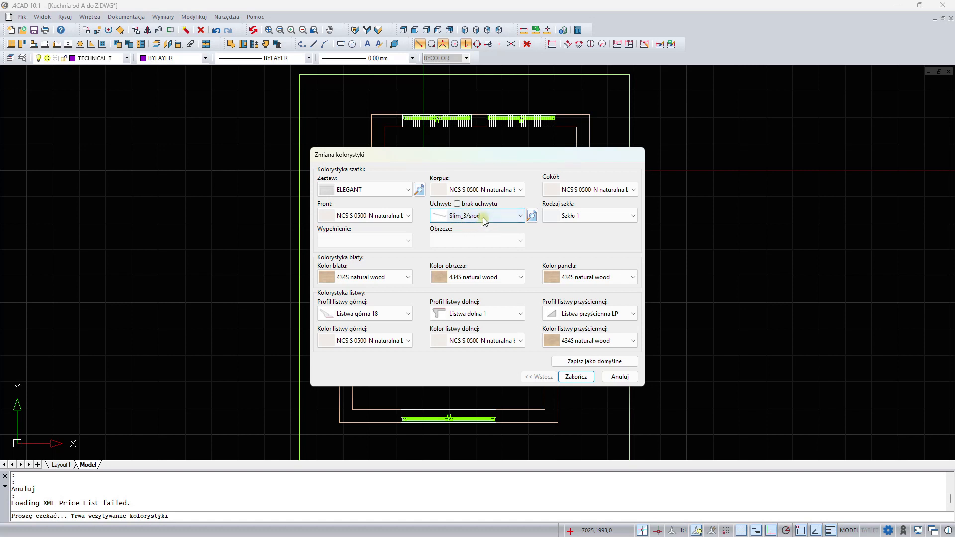
left_click(421, 191)
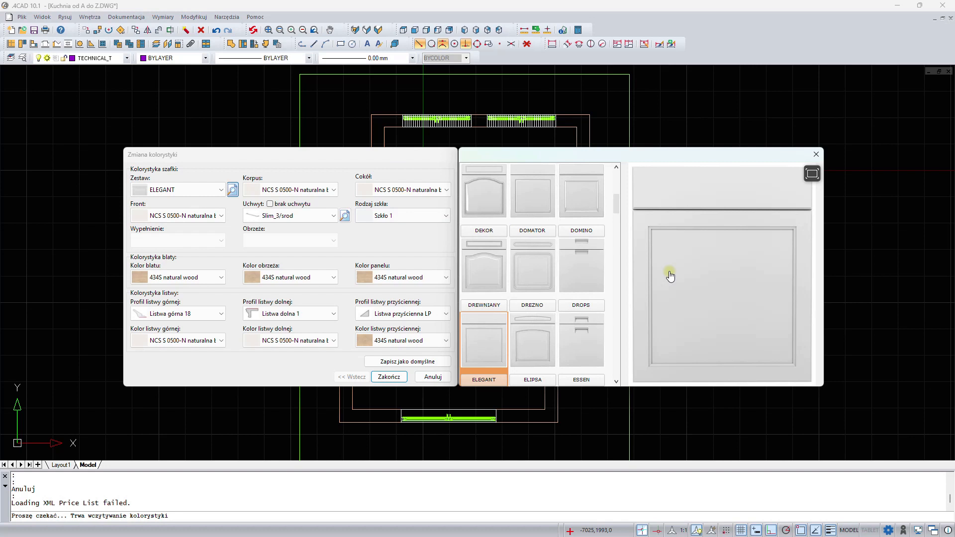
left_click(816, 155)
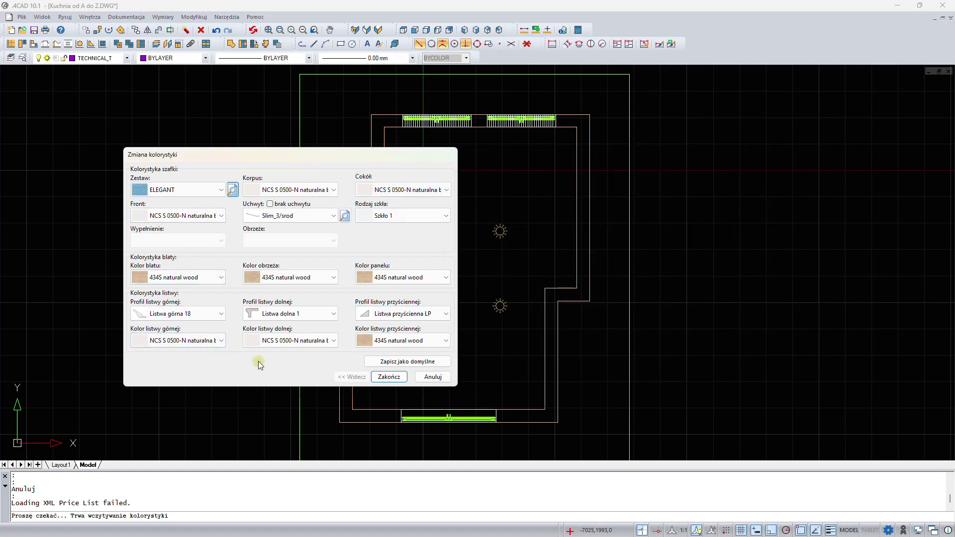
left_click(390, 376)
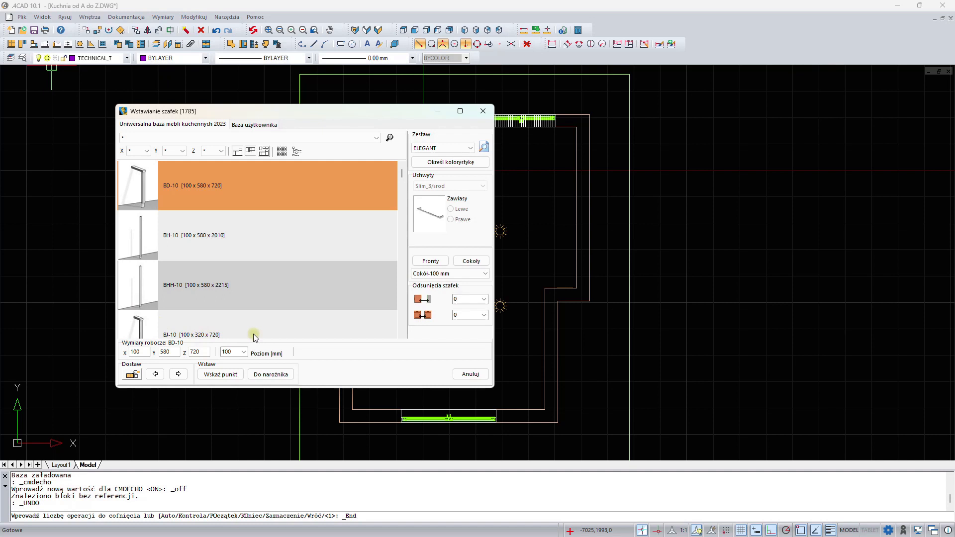
- Filter the cabinet list to the category Szafy dolne wysokie i bardzo wysokie do zabudowy AGD
left_click_drag(349, 112, 405, 104)
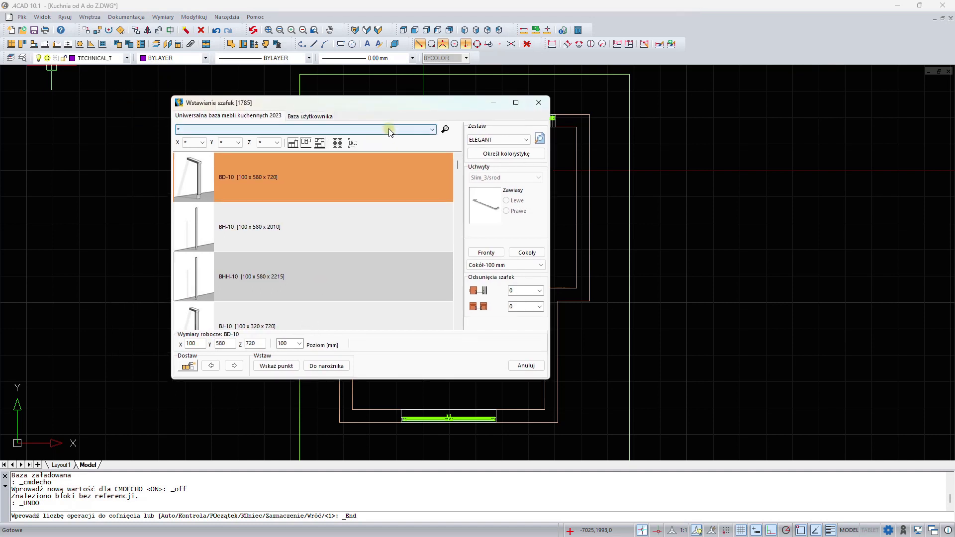
left_click(389, 130)
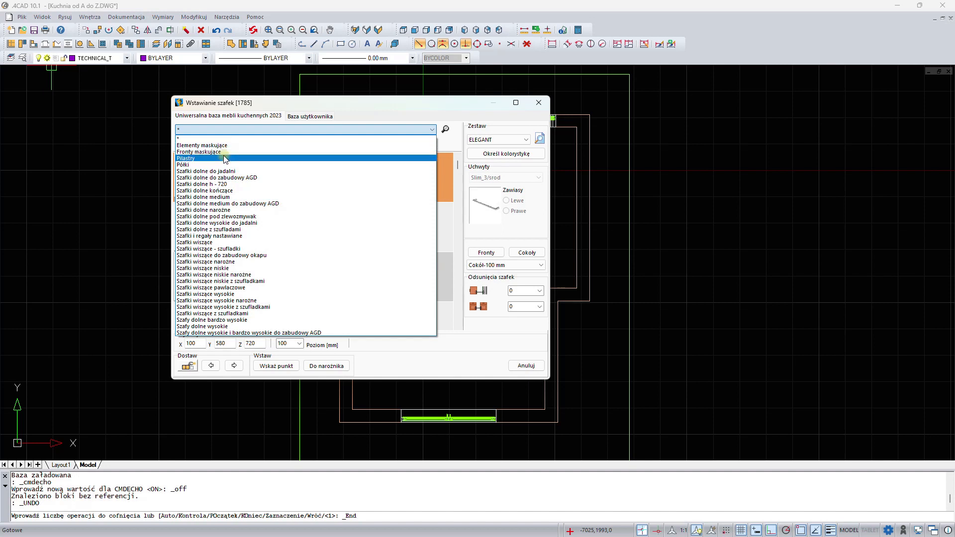
left_click(239, 128)
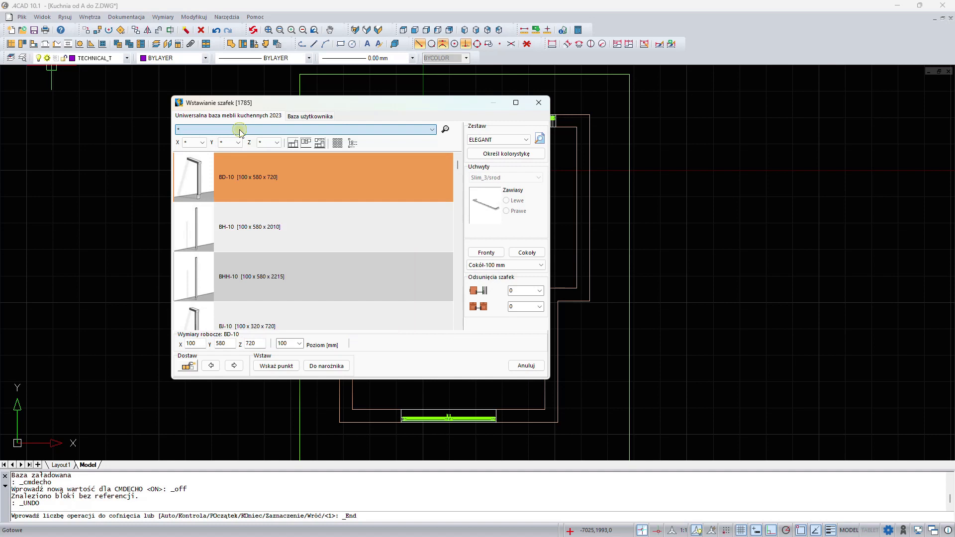
left_click_drag(369, 111, 723, 122)
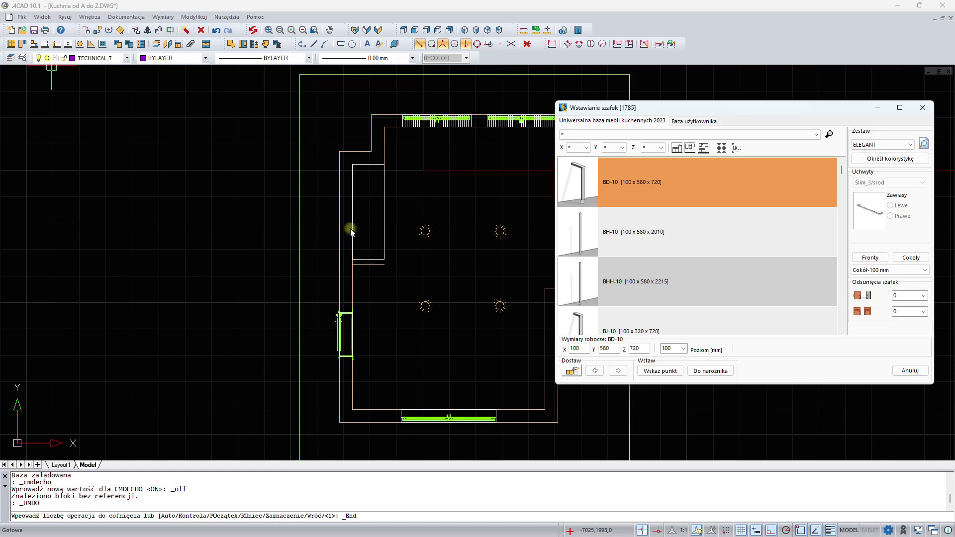
left_click(577, 135)
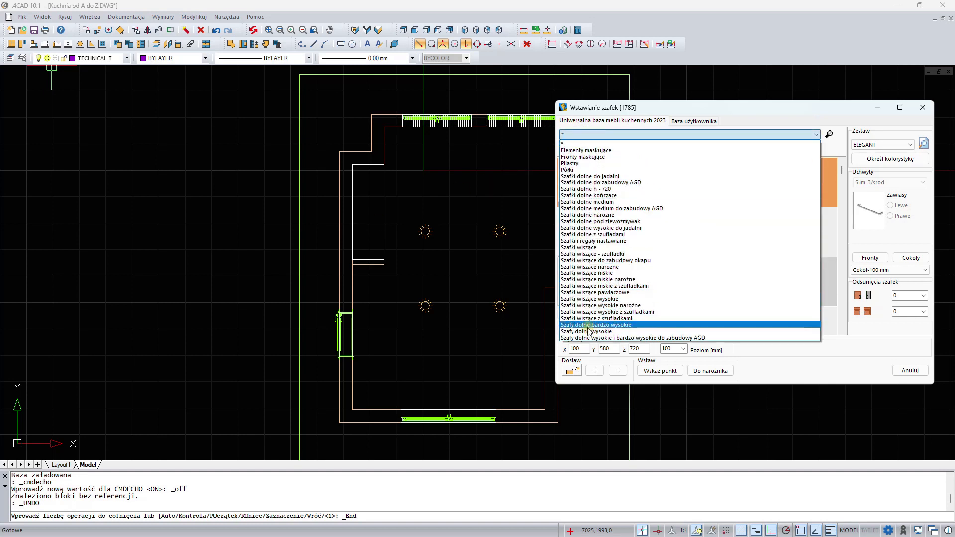
left_click(635, 339)
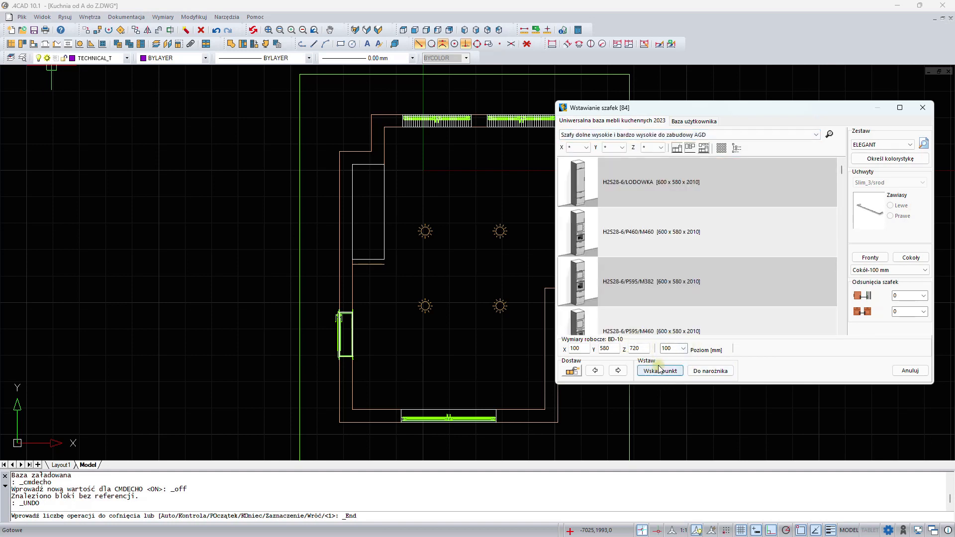
- Set the plinth level to 150 mm and browse the tall cabinet list
left_click(685, 351)
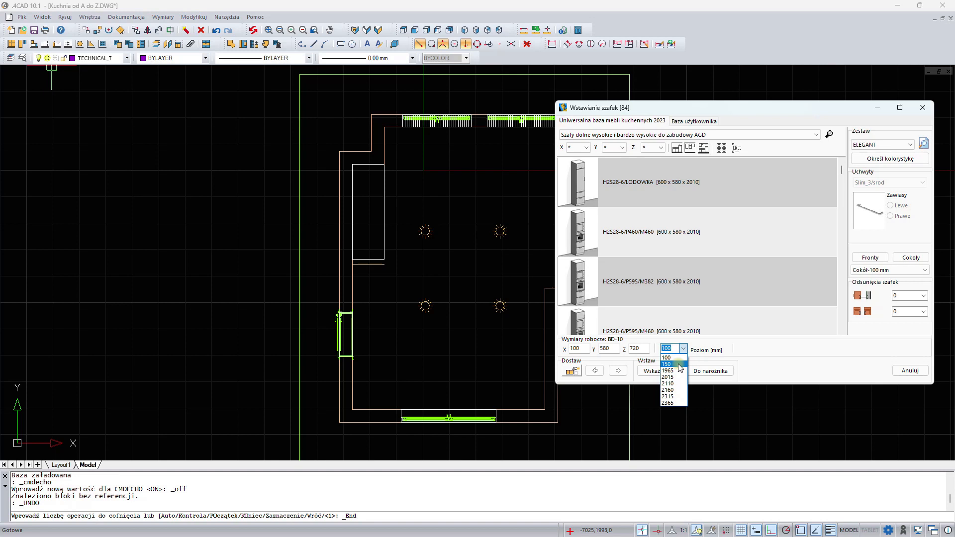
left_click(680, 367)
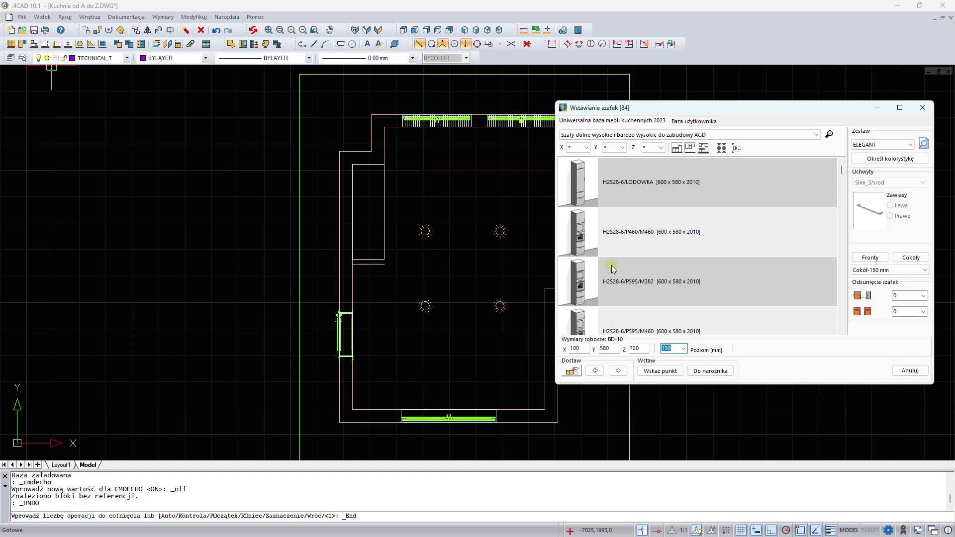
scroll(653, 256, "down", 4)
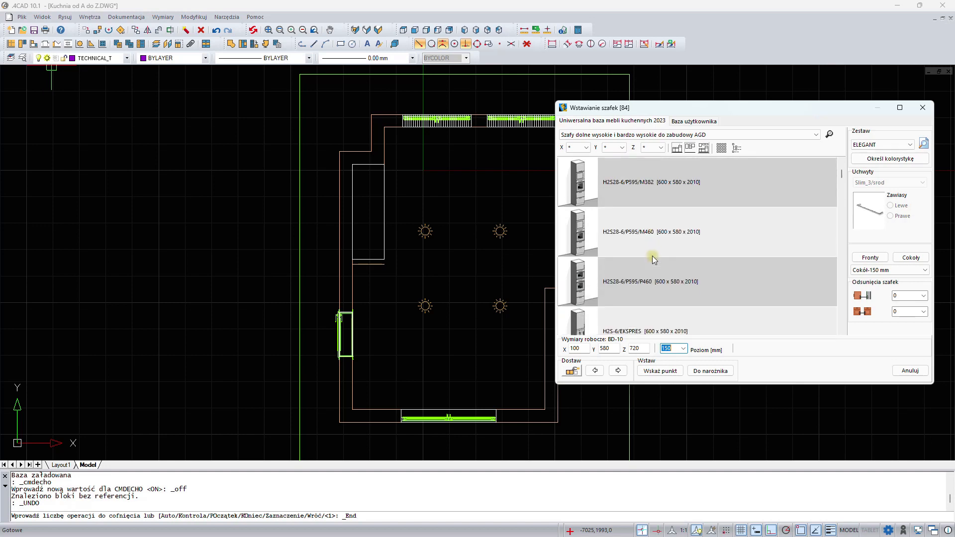
scroll(652, 256, "down", 5)
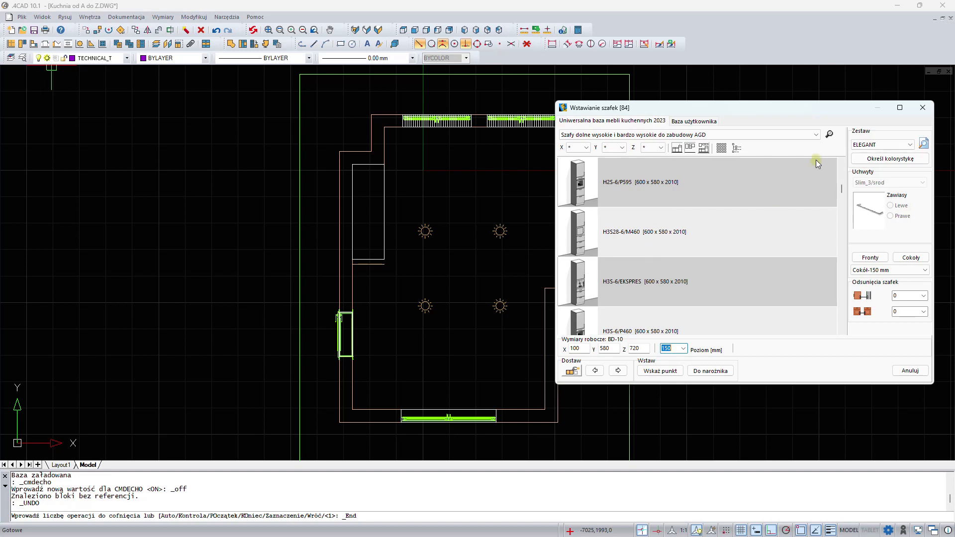
- Search the cabinet list for lod and step through the matching entries
left_click(830, 135)
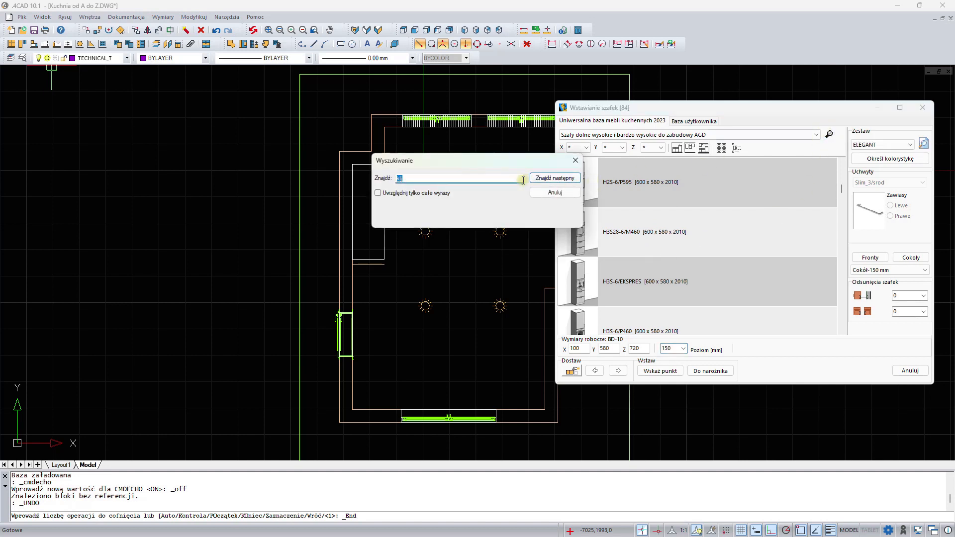
left_click_drag(474, 172, 250, 137)
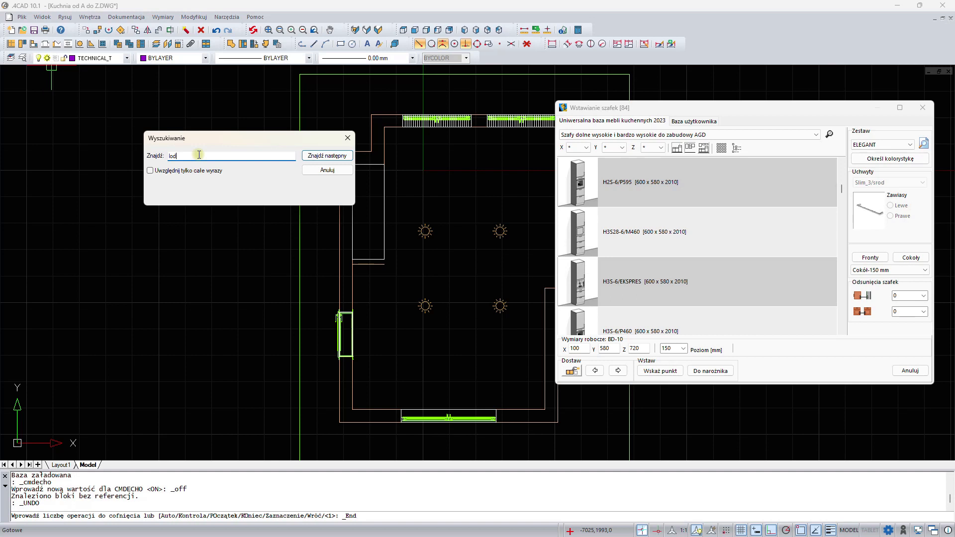
key("Return")
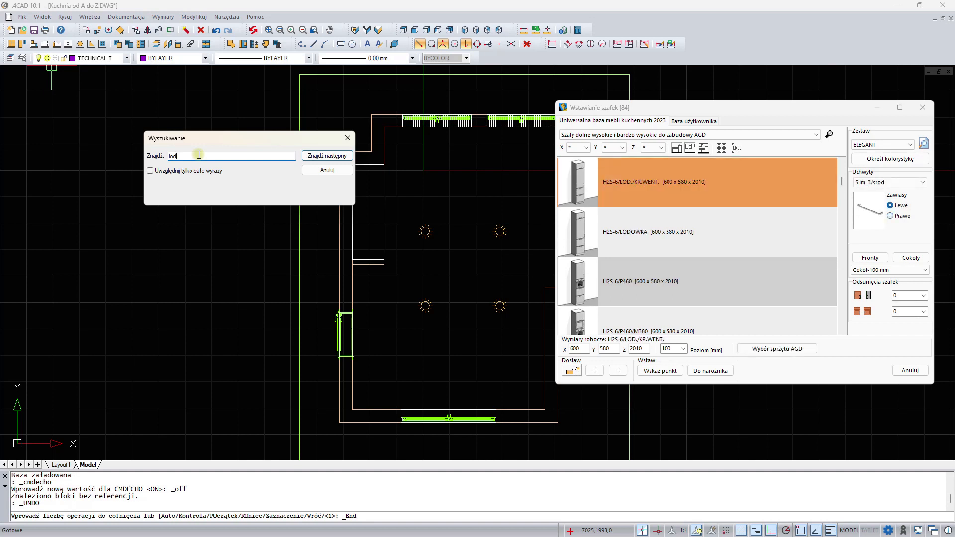
key("Return")
key("Return")
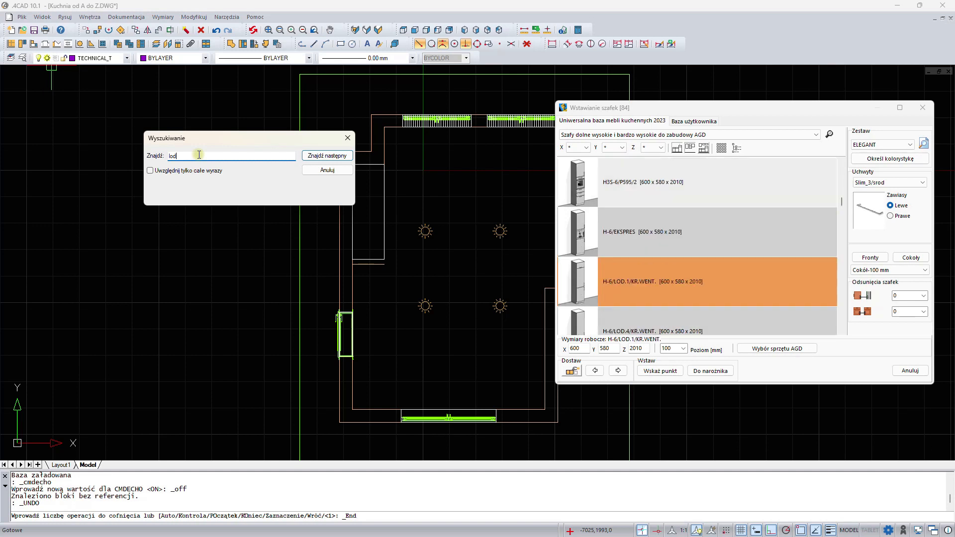
key("Return")
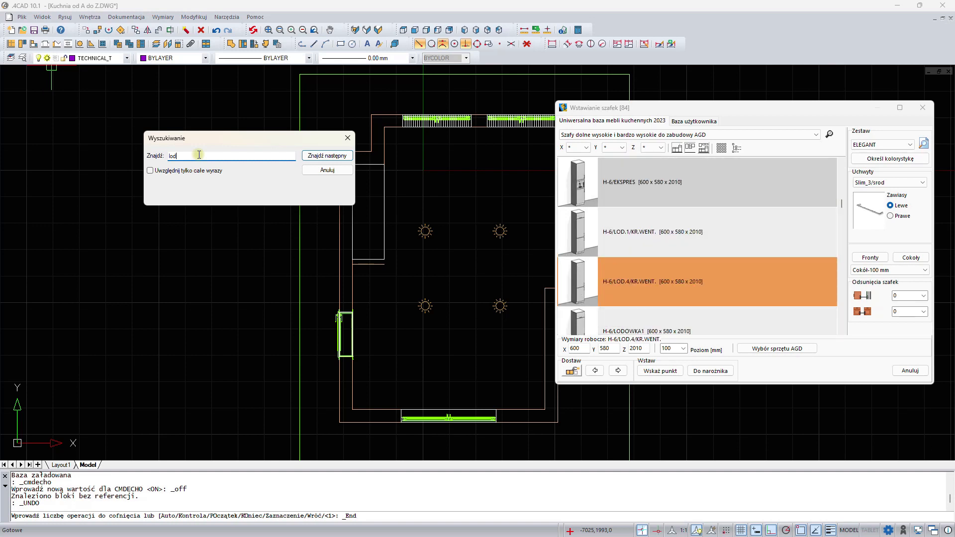
- Filter cabinets by height 221.5 and search lod again to select the HH-6/LOD.4/KR.WENT. fridge cabinet
left_click(652, 147)
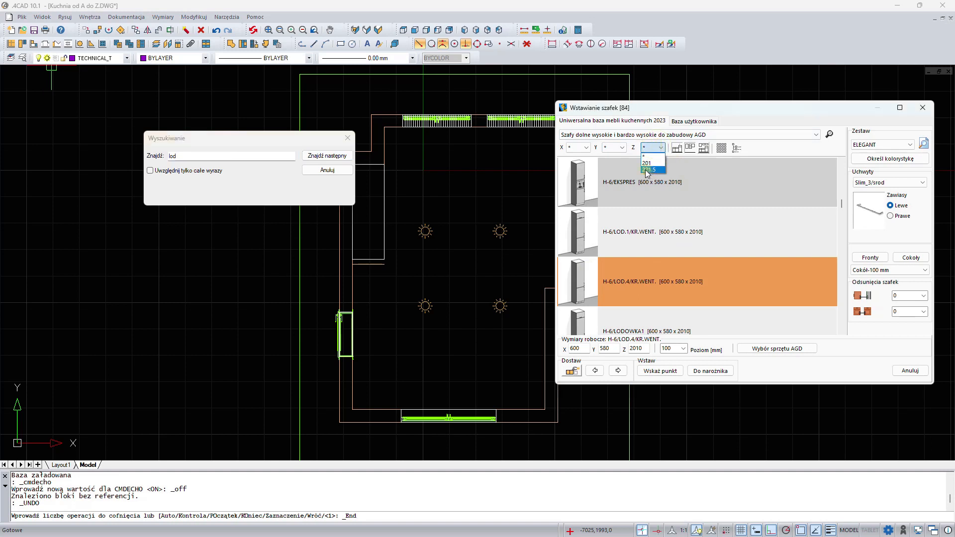
left_click(654, 170)
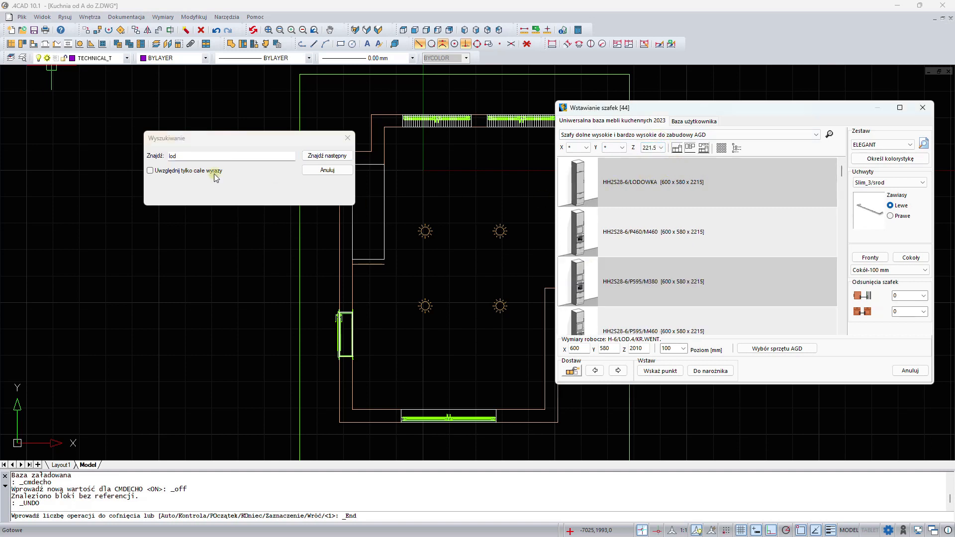
left_click(193, 155)
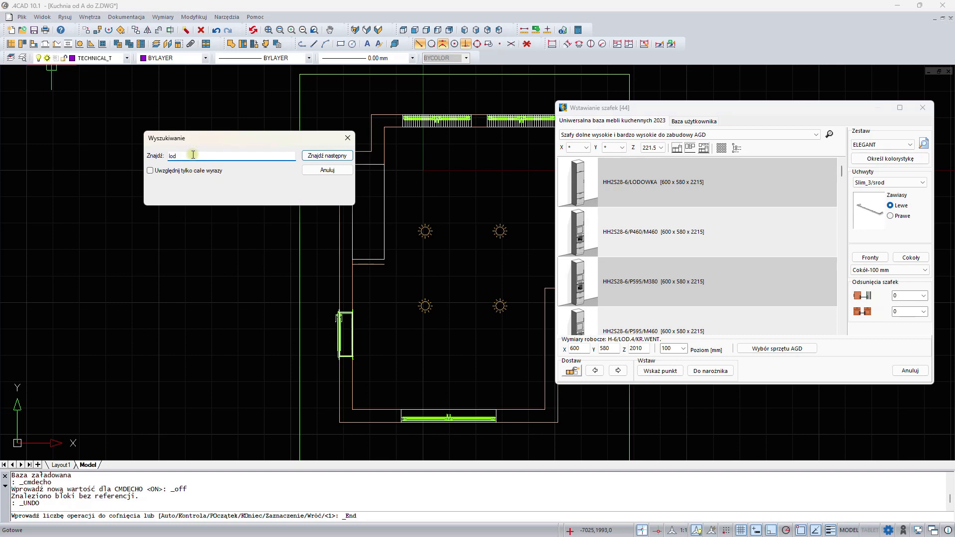
key("Return")
key("Return")
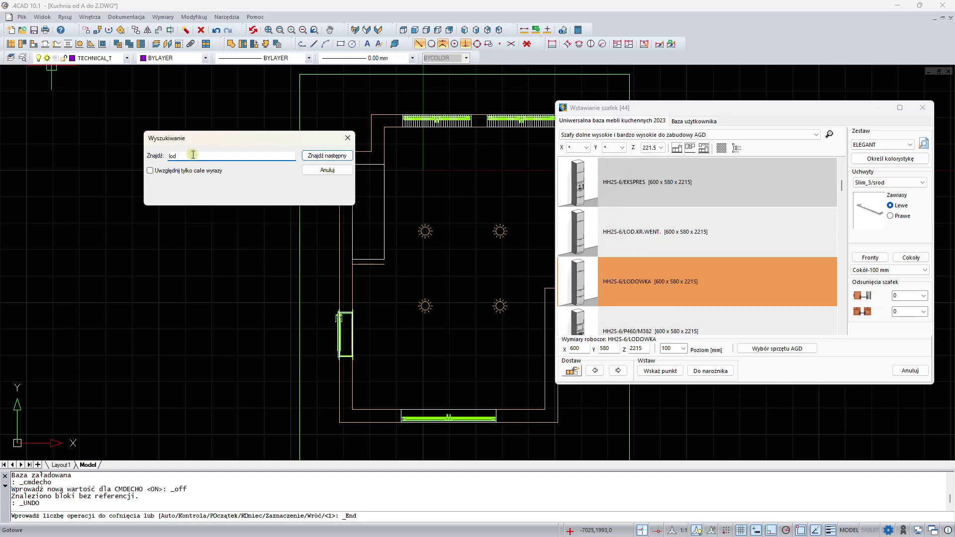
key("Return")
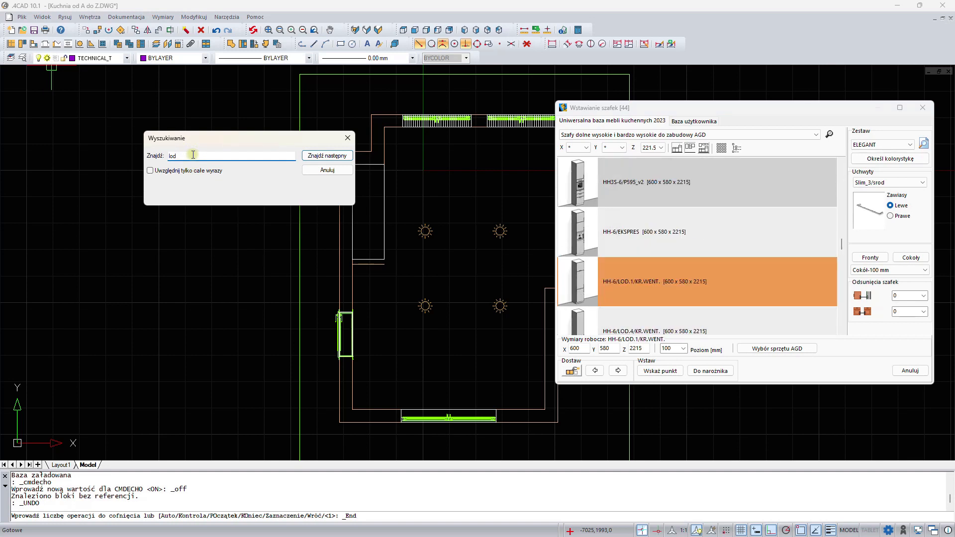
key("Return")
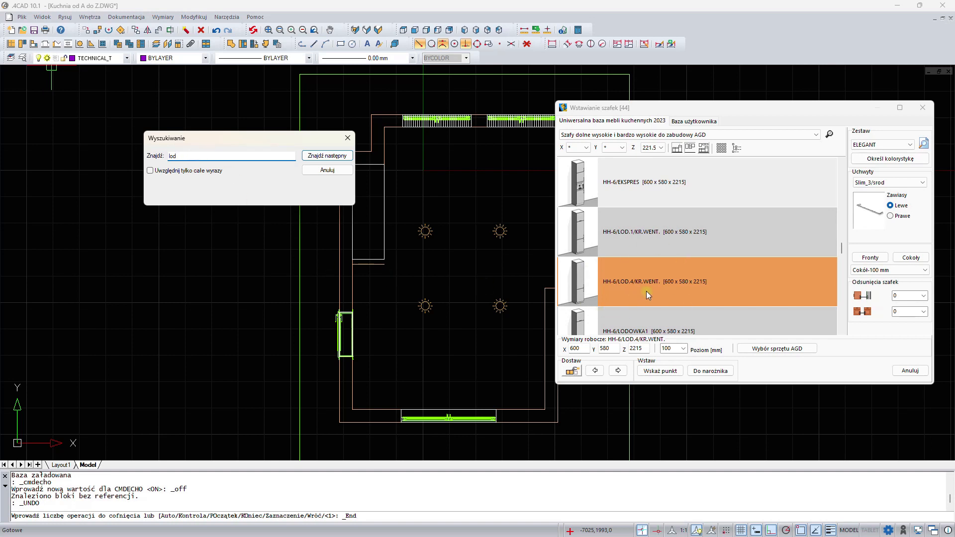
- Set the plinth level to 150 mm and right-hand hinges, then insert the cabinet at the corner of the left wall
left_click(683, 348)
left_click(667, 363)
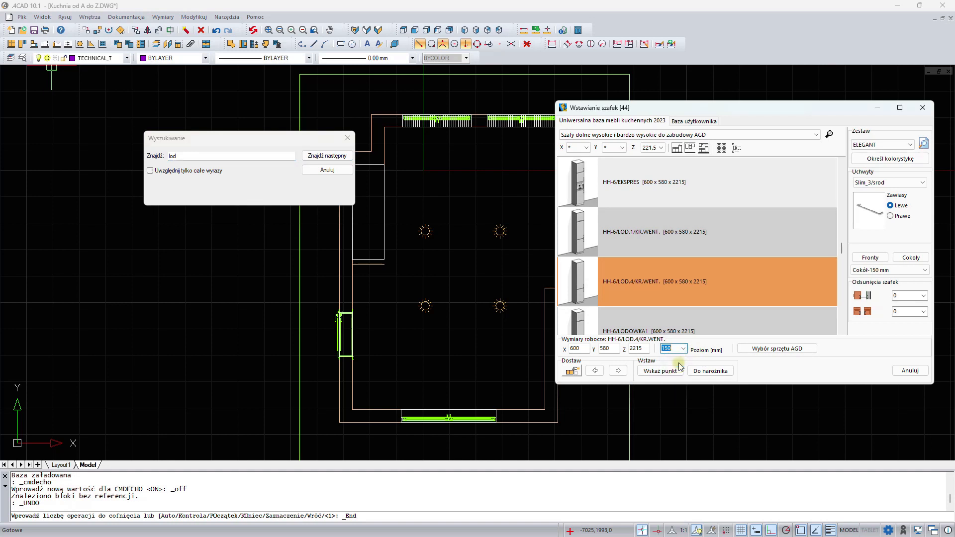
left_click(890, 216)
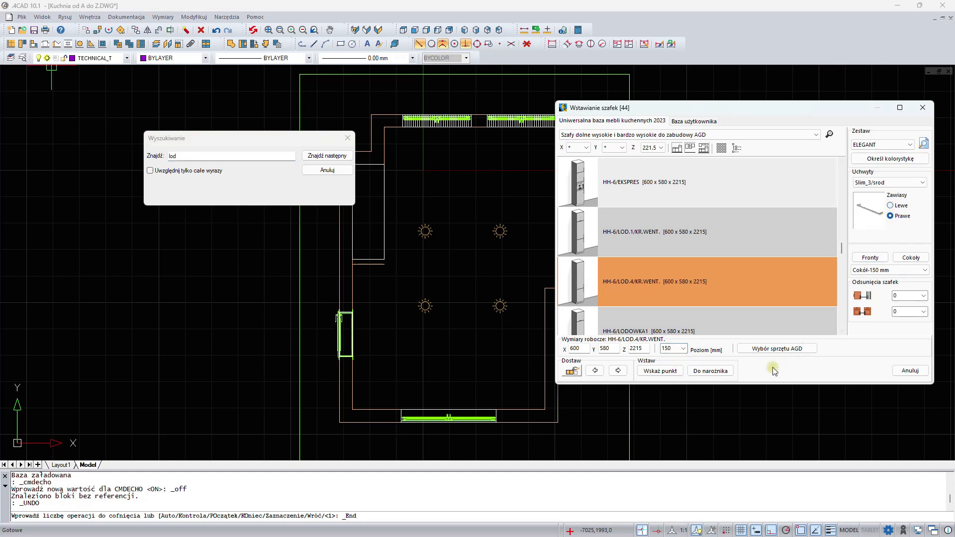
left_click(711, 372)
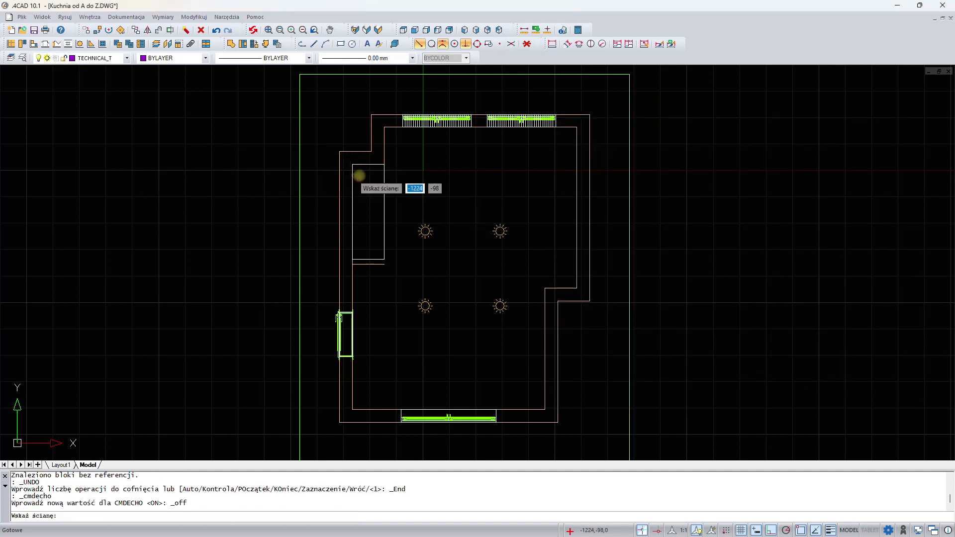
left_click(339, 176)
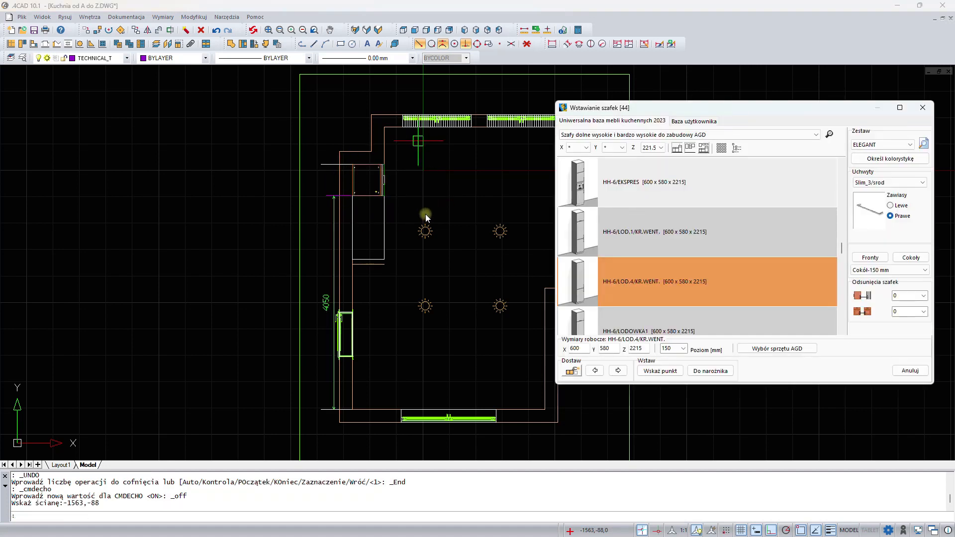
- Search the cabinet list for p595 and step through matches to the HH-6/P595/P460 cabinet
left_click_drag(732, 111, 680, 102)
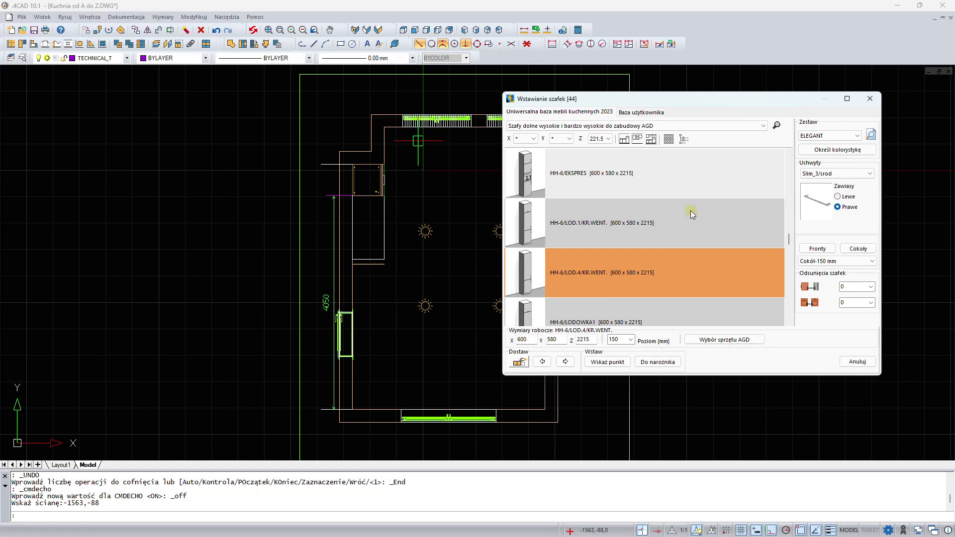
left_click(778, 125)
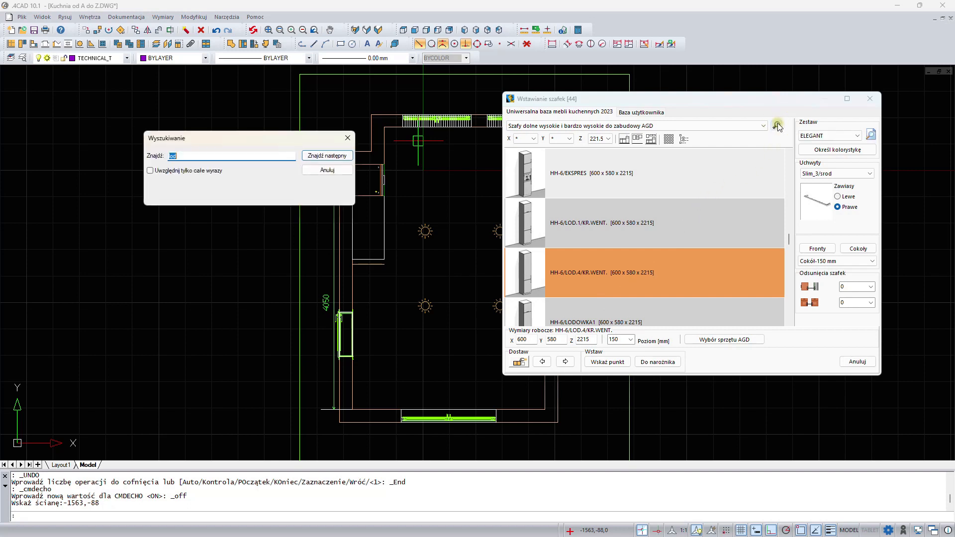
type("p")
key("Return")
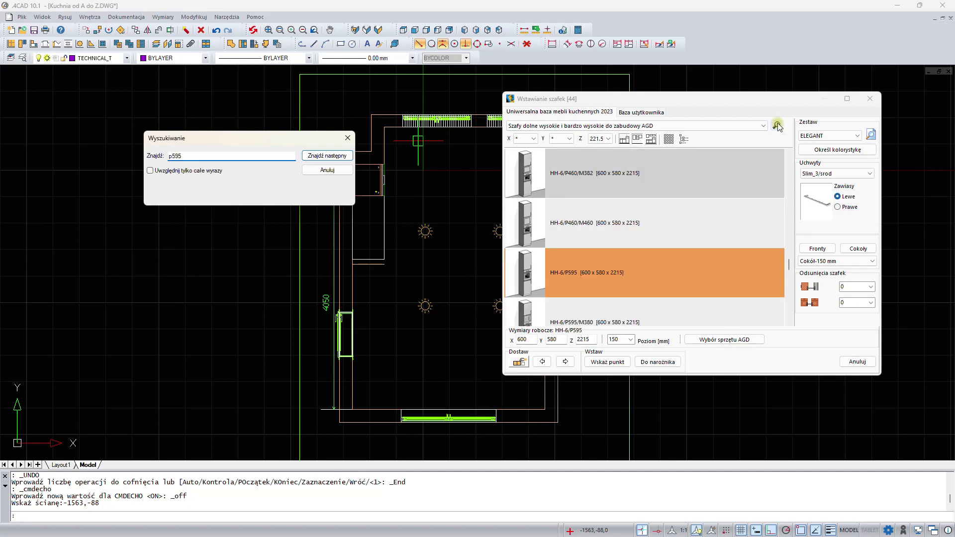
key("Return")
key("Return")
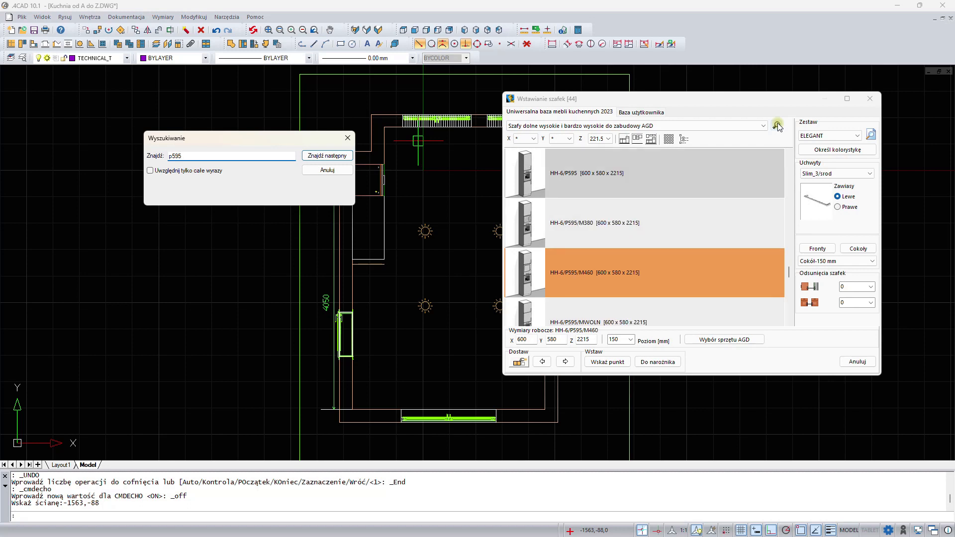
key("Return")
- Find and select the HH3S-6/P595_v2 oven cabinet, then add it to the left of the fridge cabinet
key("Return")
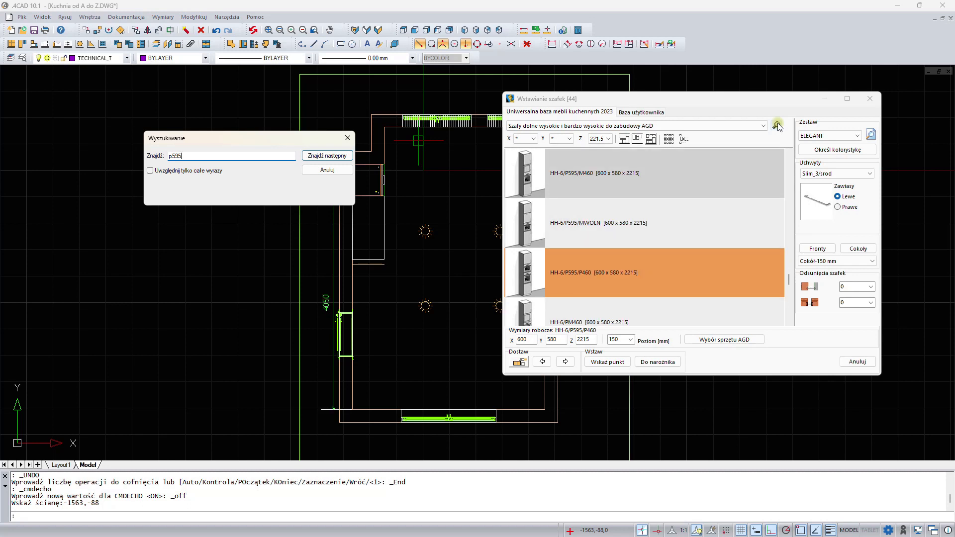
key("Return")
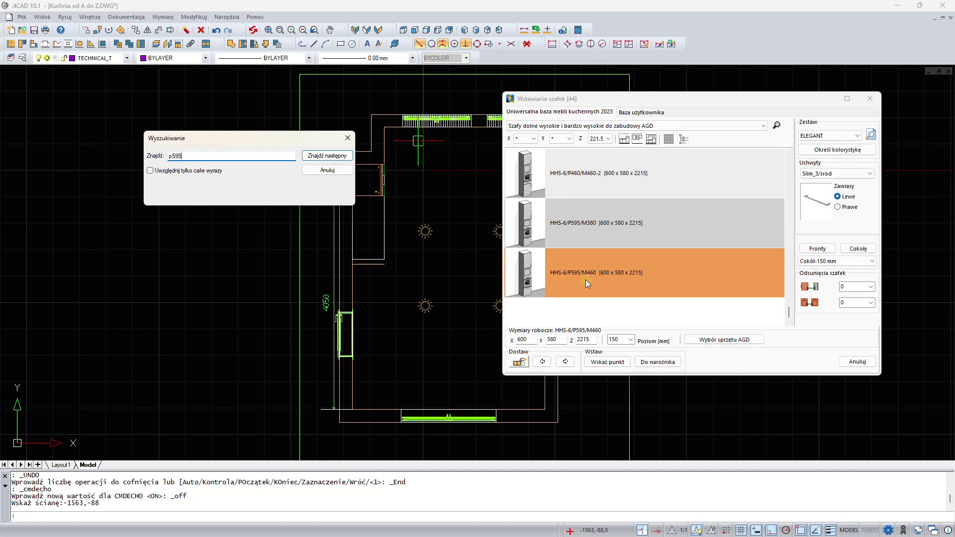
scroll(590, 277, "up", 2)
scroll(589, 277, "up", 2)
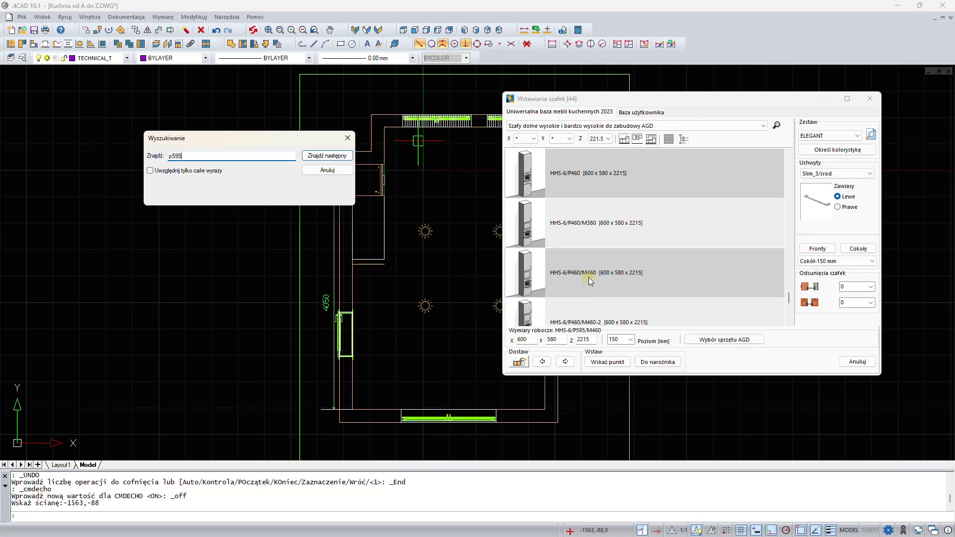
scroll(589, 277, "up", 5)
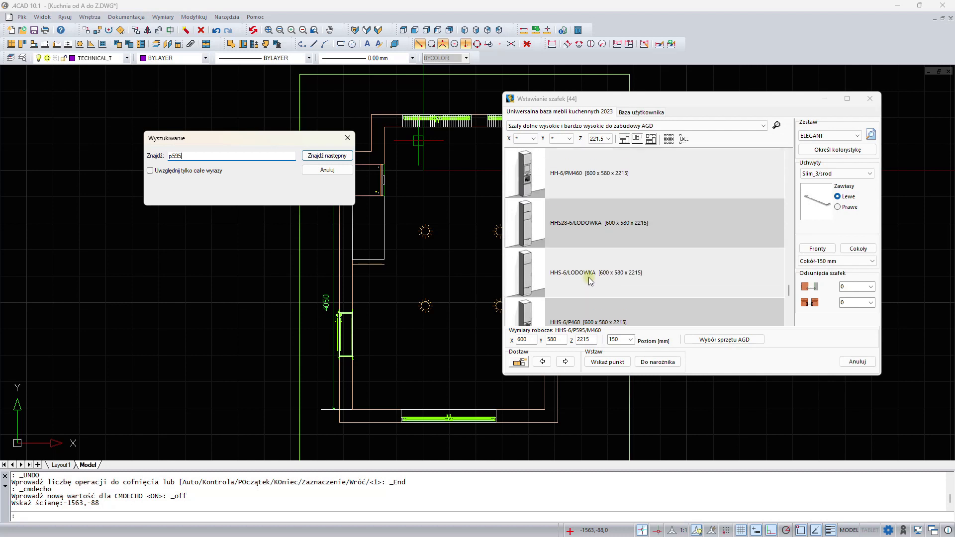
scroll(589, 277, "up", 5)
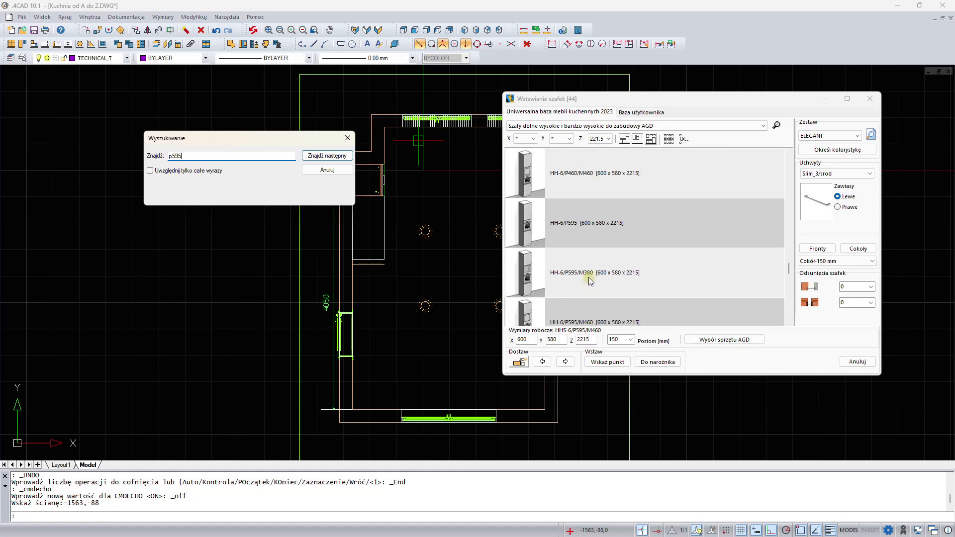
scroll(589, 277, "up", 5)
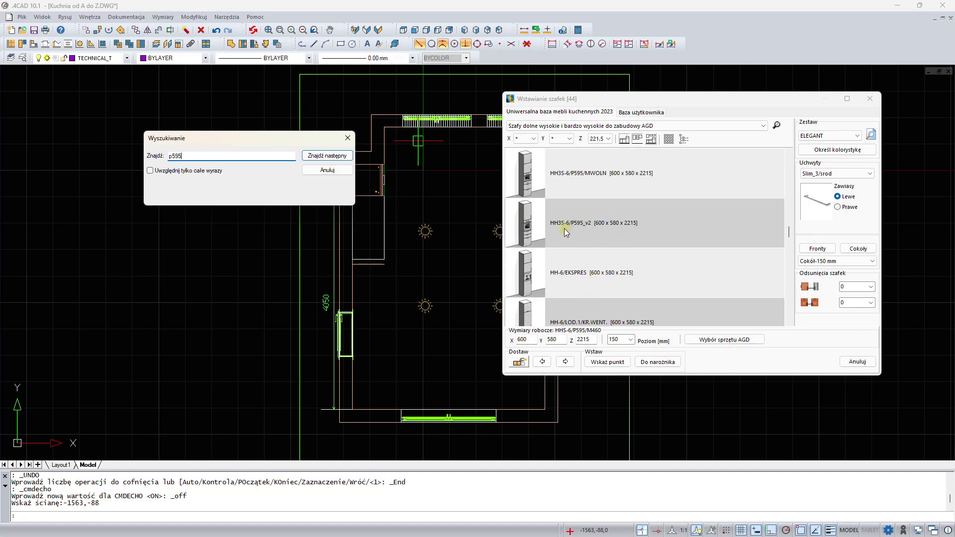
left_click(591, 224)
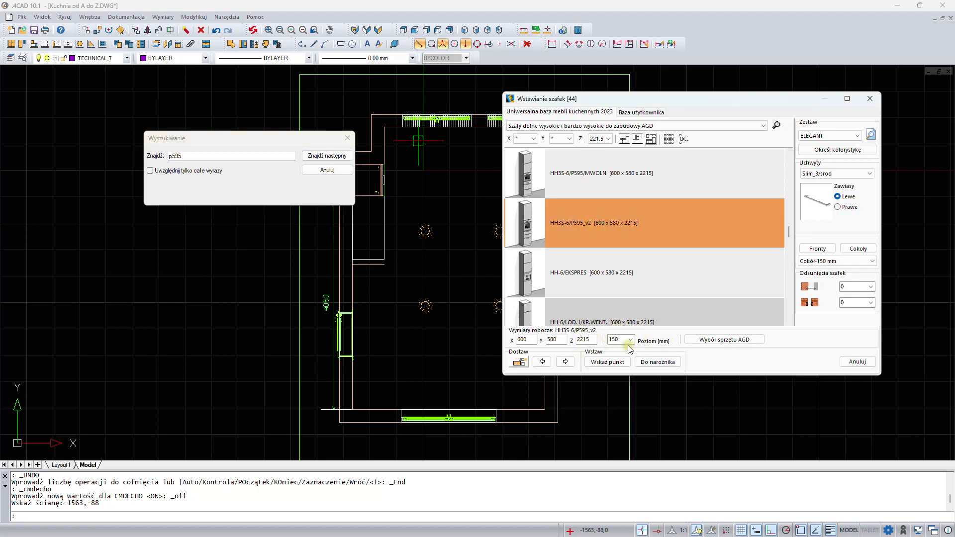
left_click(520, 363)
left_click(300, 138)
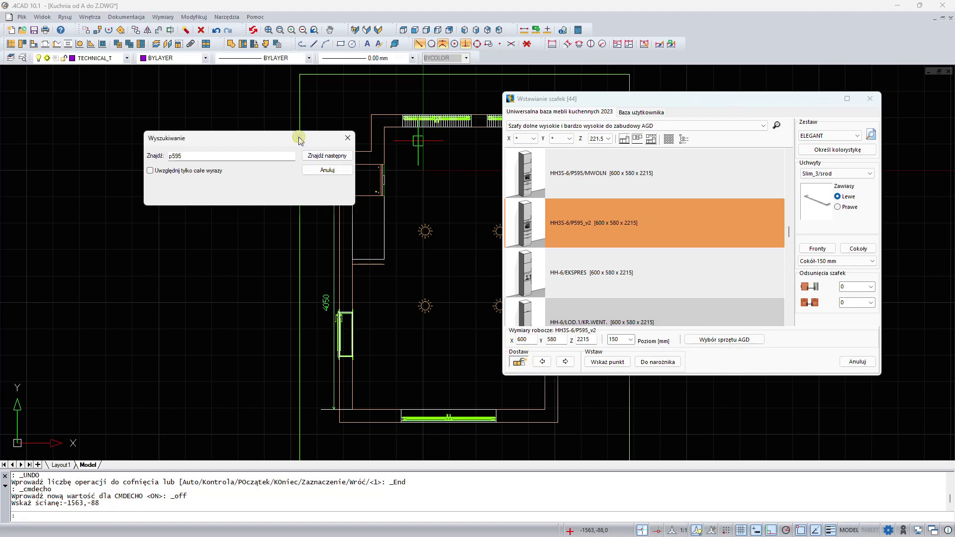
left_click_drag(300, 140, 217, 136)
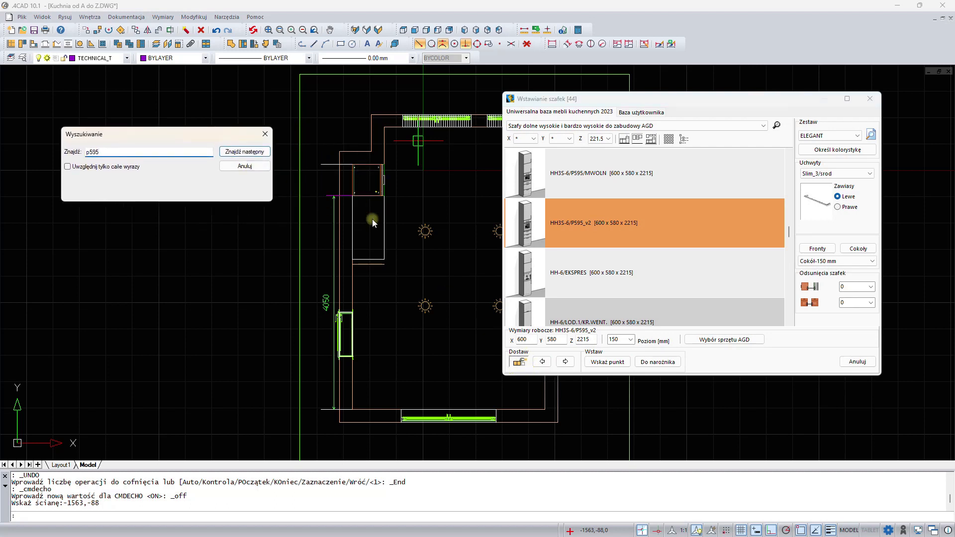
left_click(543, 362)
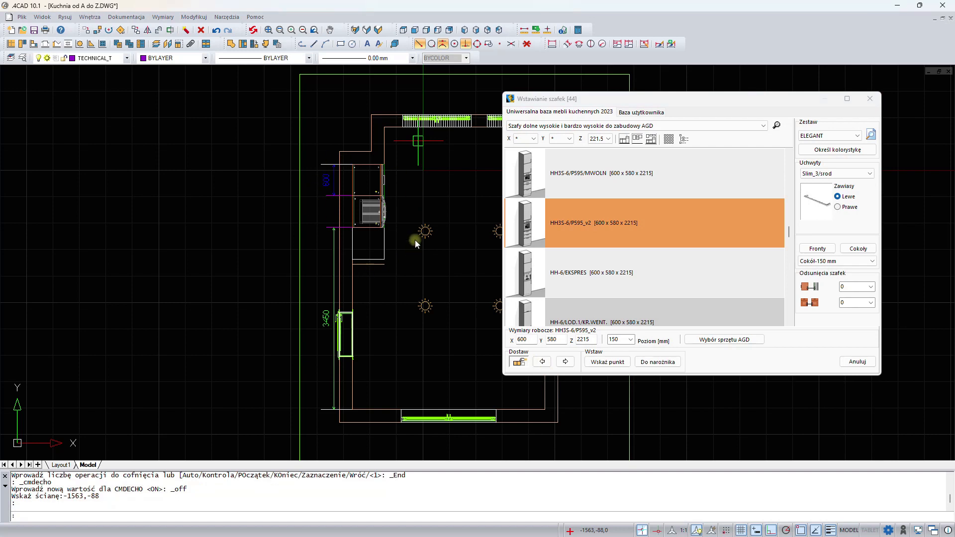
- Switch to very tall base cabinets filtered to width 60 and add HH-6/2D to the left of the oven cabinet
left_click(631, 127)
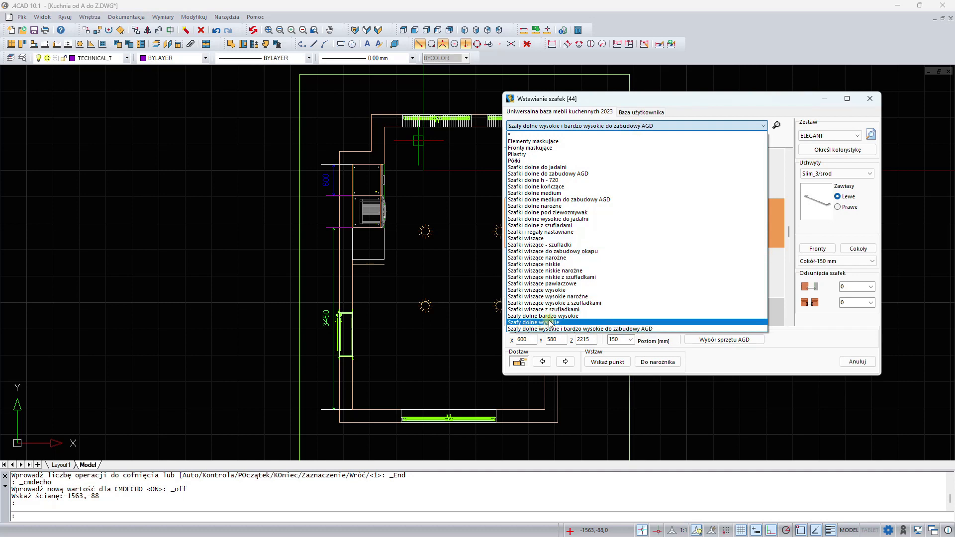
left_click(550, 317)
left_click(529, 140)
left_click(520, 163)
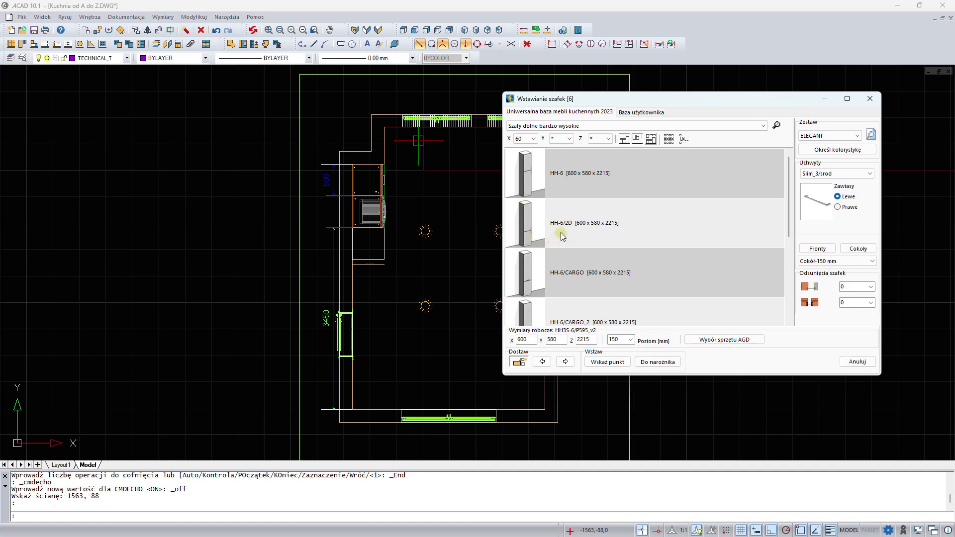
left_click(530, 208)
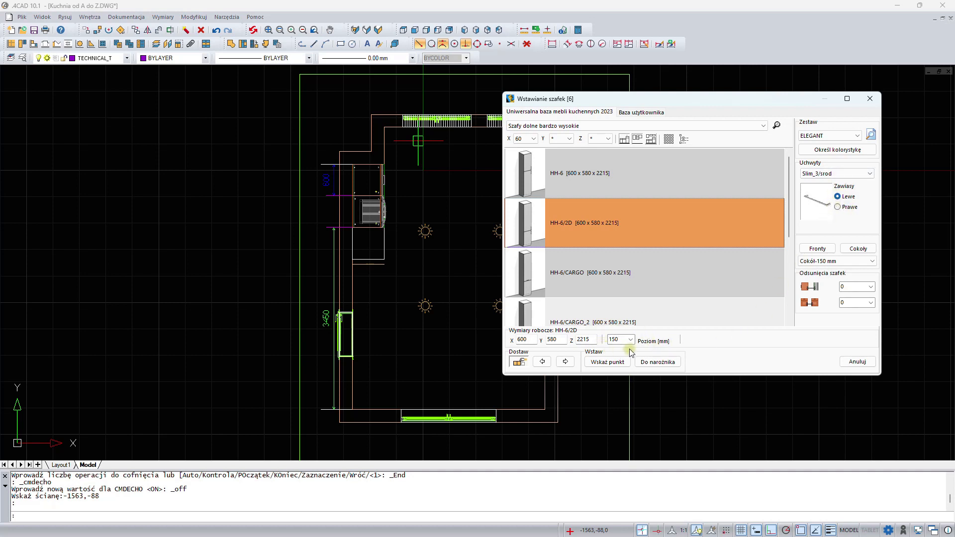
left_click(543, 363)
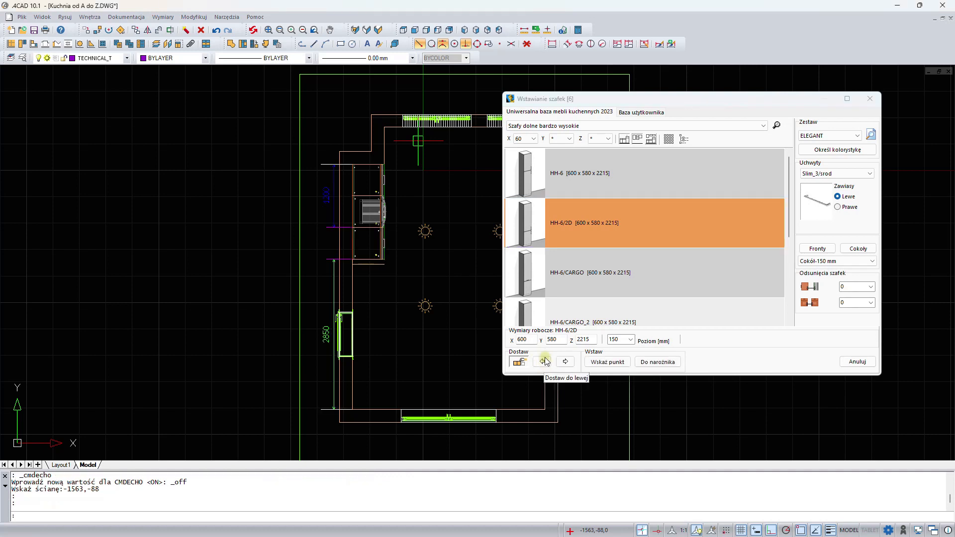
- Pick the D3S/4-6 drawer cabinet at width 60 and insert it at a point along the top wall
left_click_drag(687, 104, 472, 198)
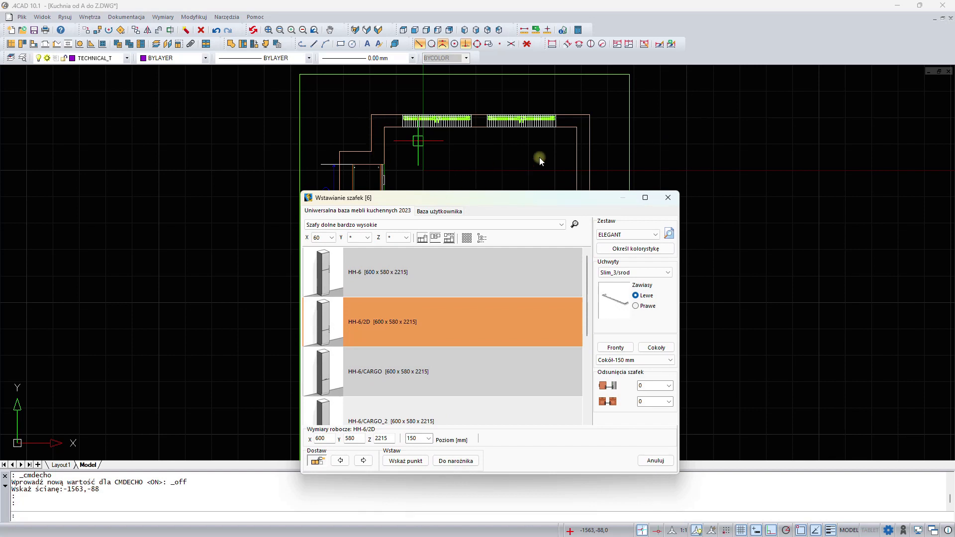
left_click(450, 224)
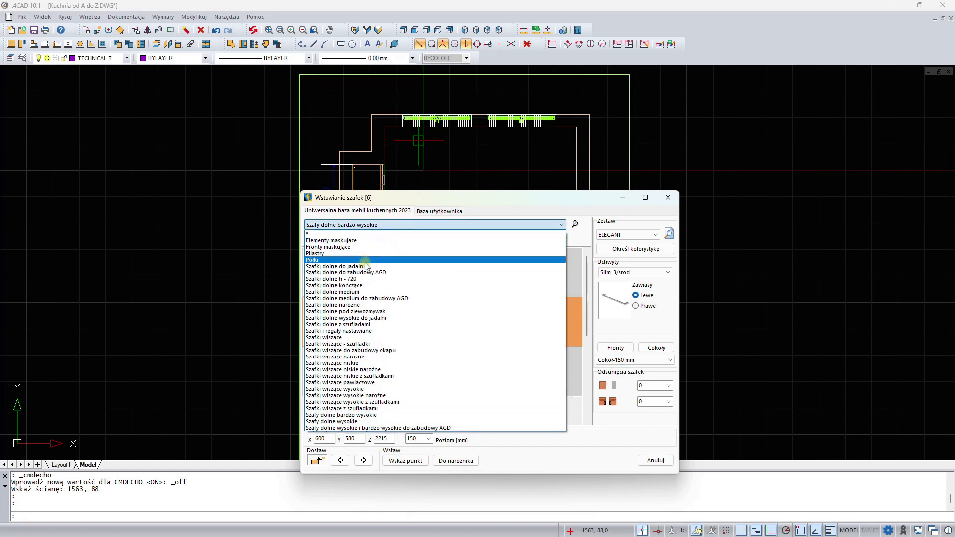
left_click(353, 325)
left_click(324, 238)
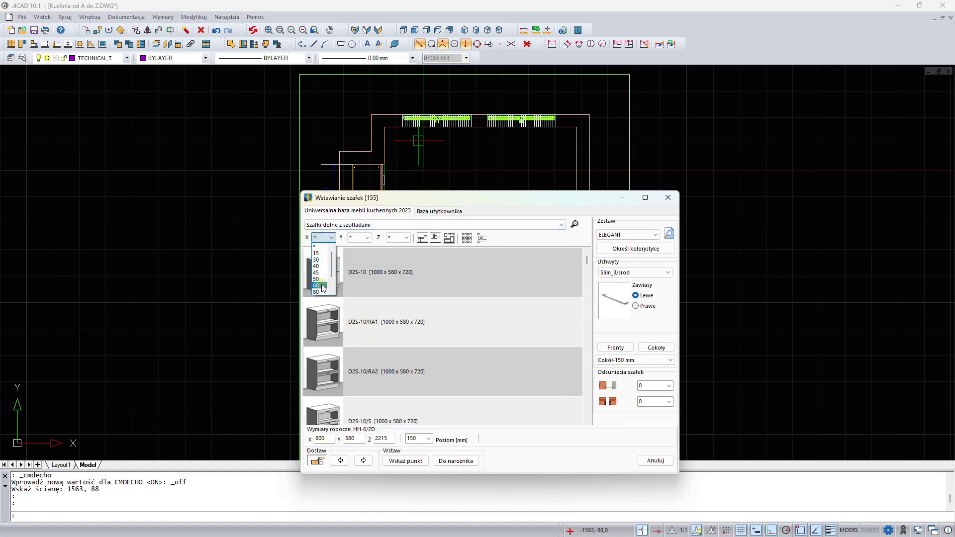
left_click(322, 285)
scroll(378, 298, "down", 2)
left_click(359, 367)
left_click_drag(442, 198, 741, 84)
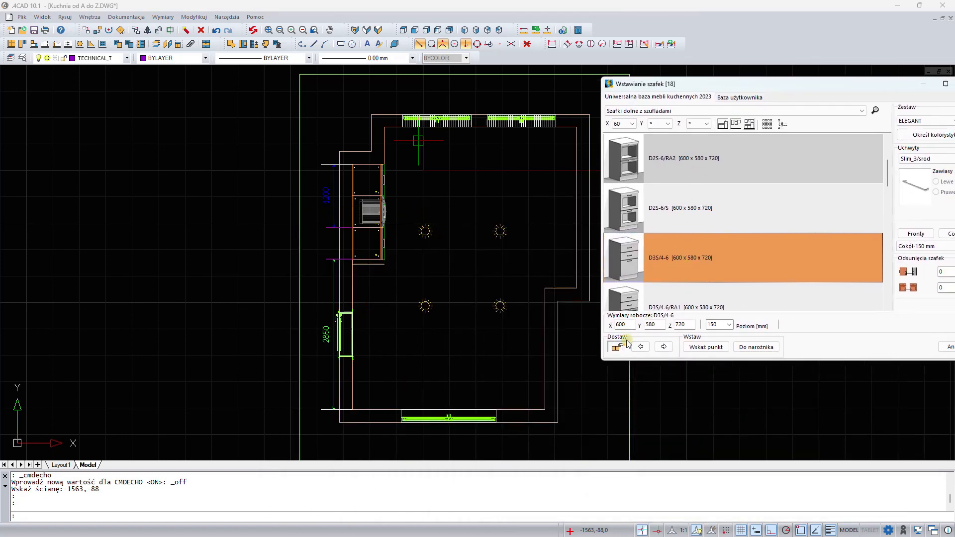
left_click(705, 347)
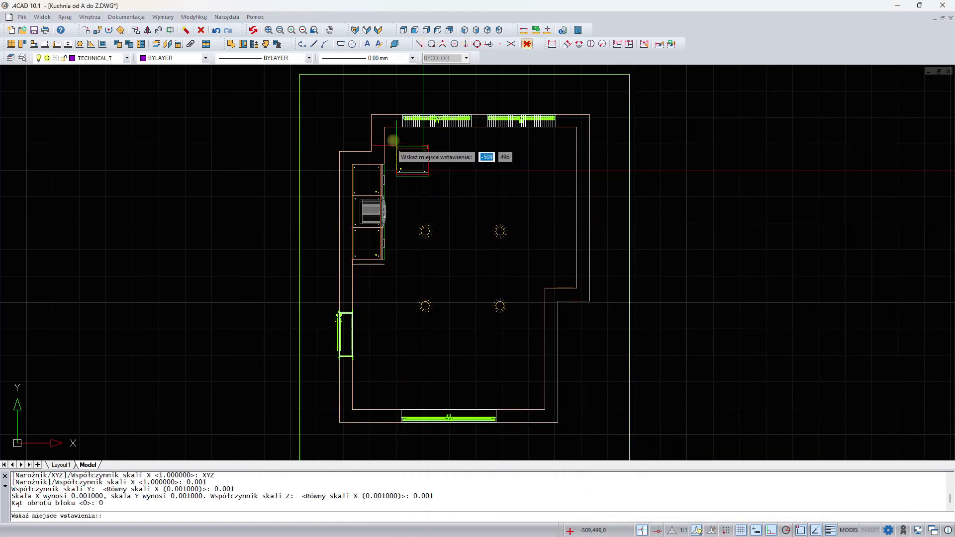
left_click(386, 129)
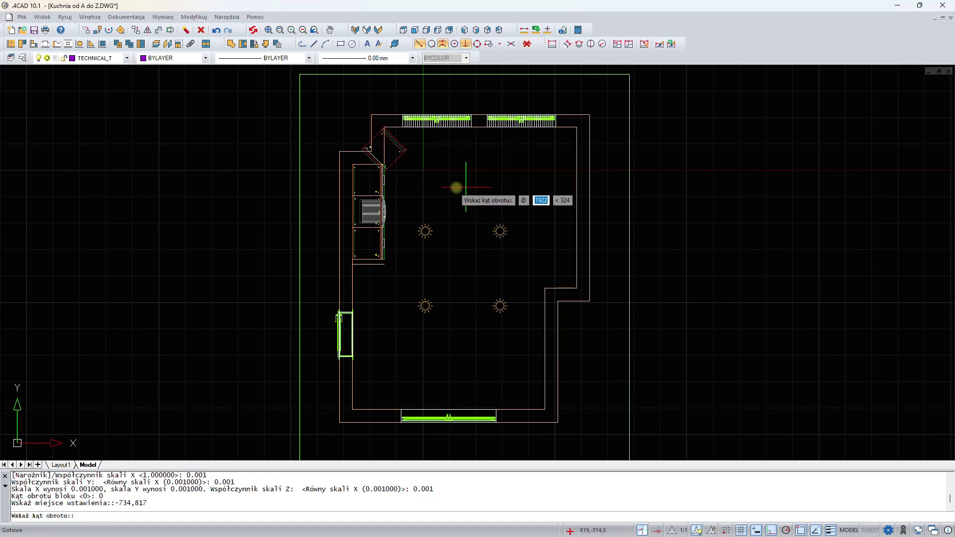
left_click(514, 166)
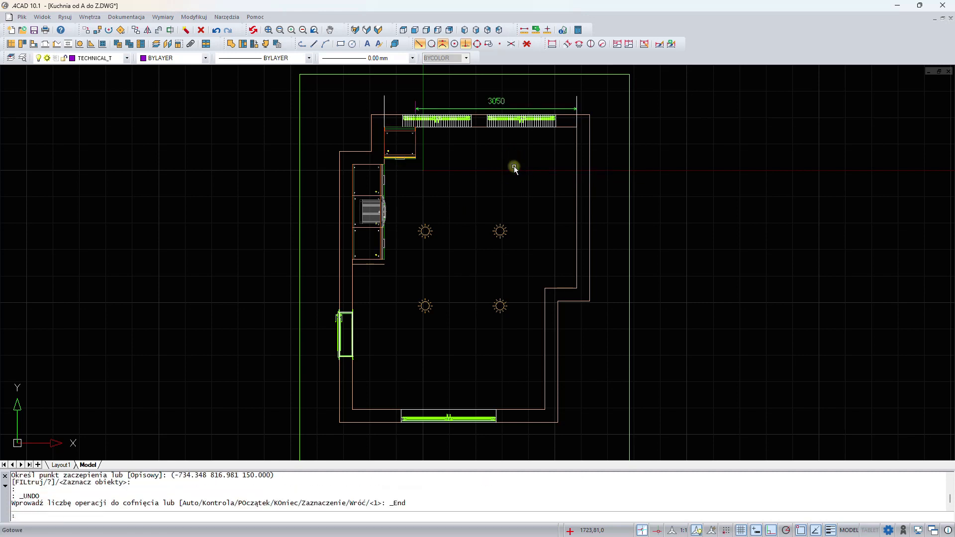
- Reopen cabinet insertion and add another D3S/4-6 drawer cabinet to the right of the last one
left_click(33, 44)
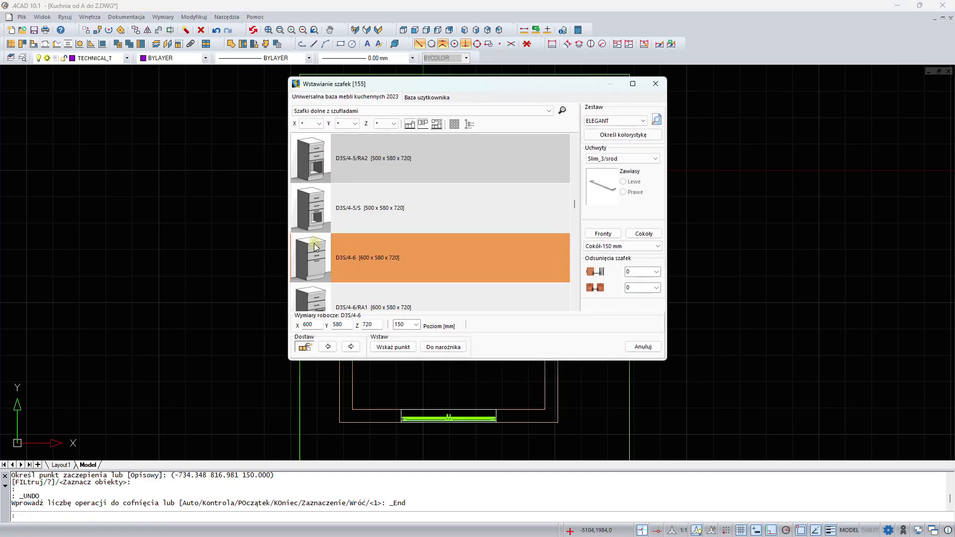
mouse_move(490, 85)
left_mouse_down()
mouse_move(730, 108)
mouse_move(737, 99)
left_mouse_up()
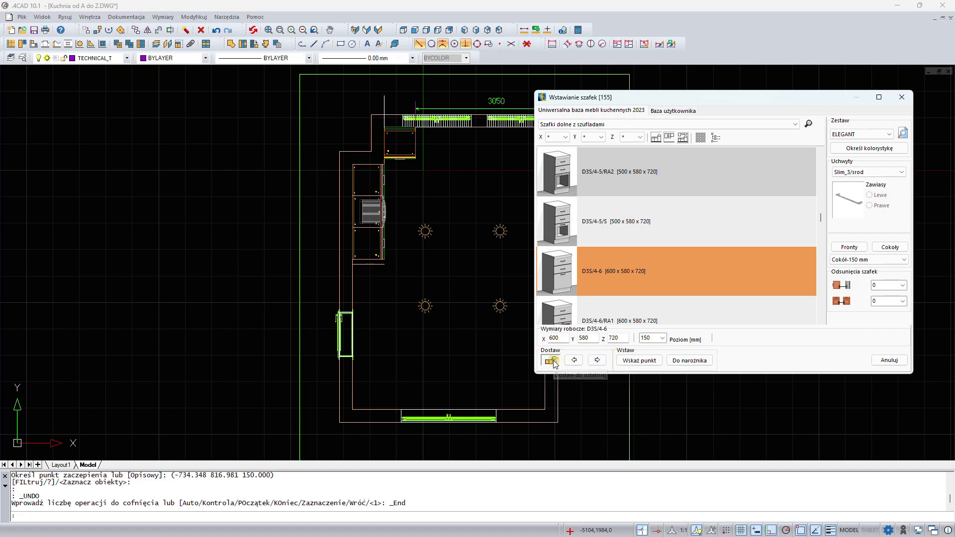
left_click(596, 360)
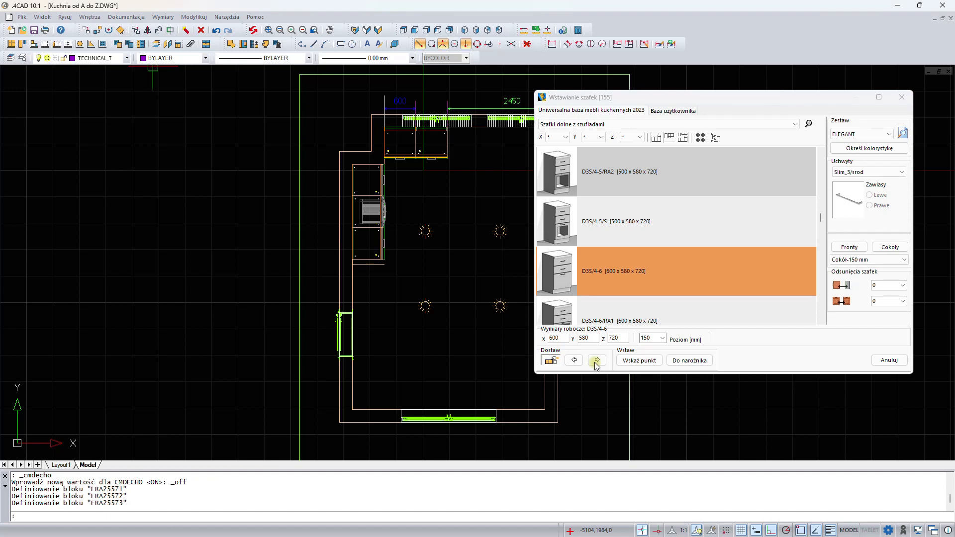
- Switch to sink base cabinets at width 60, select DS-6/ZLEW and add it to the right
left_click(611, 125)
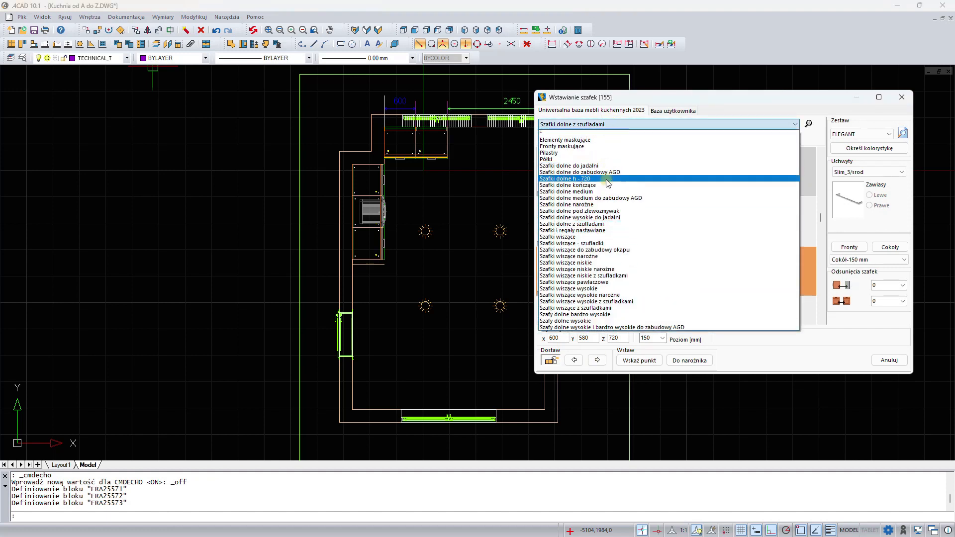
left_click(611, 212)
left_click(553, 137)
type("60")
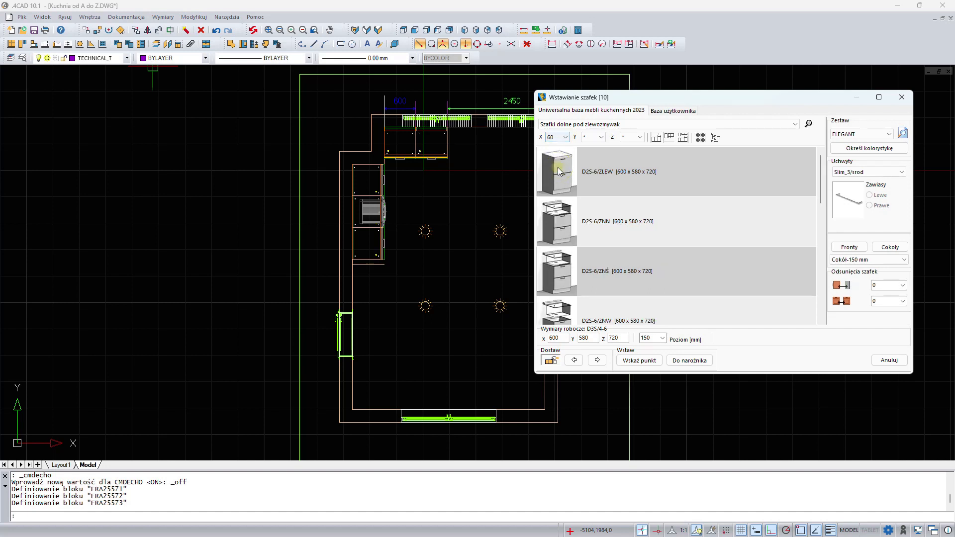
scroll(570, 226, "down", 5)
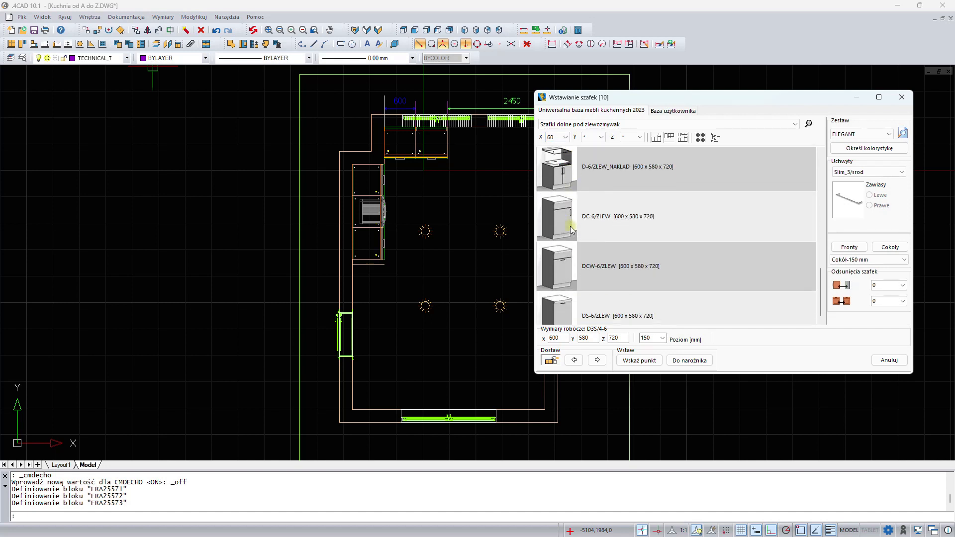
scroll(571, 226, "down", 1)
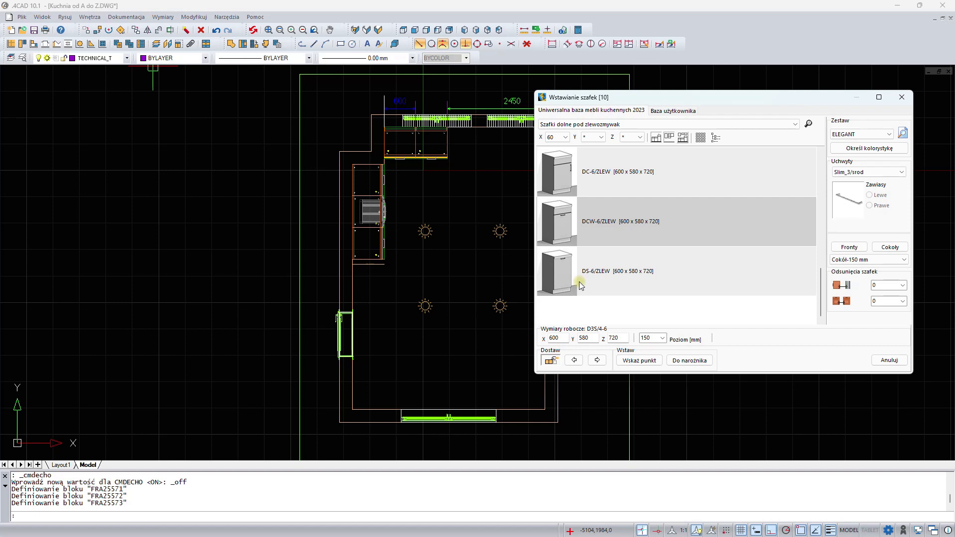
left_click(619, 275)
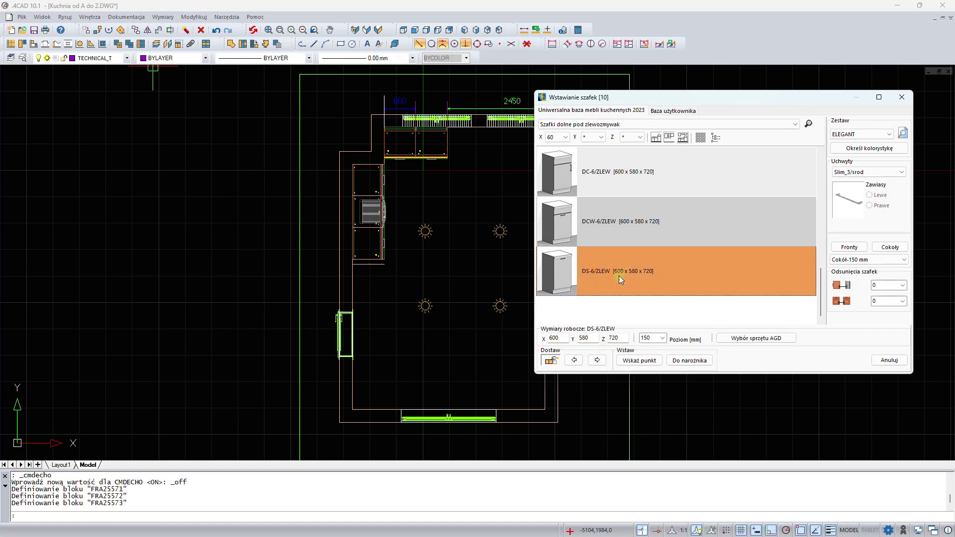
left_click(598, 361)
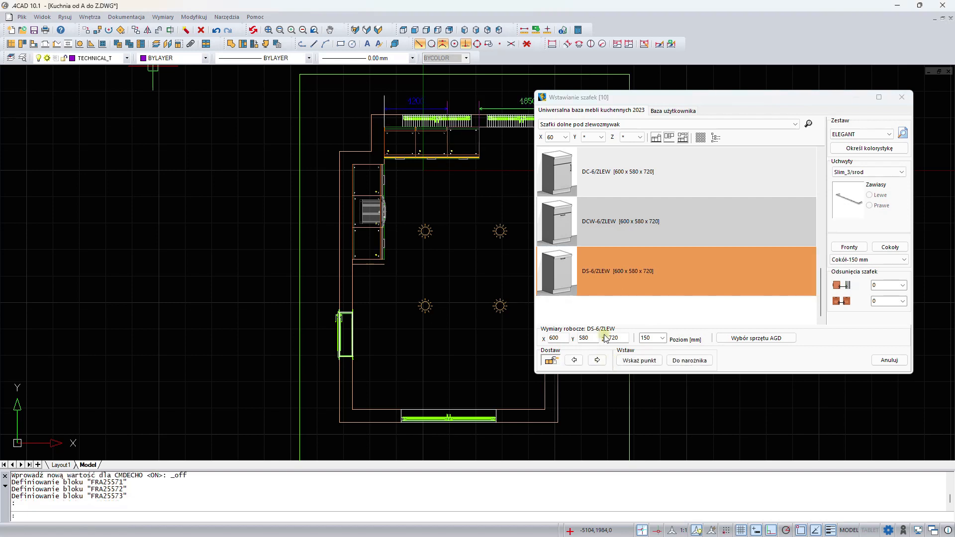
- Switch to appliance base cabinets at width 60, select the DF-6/ZM dishwasher cabinet and add it to the right
left_click(598, 124)
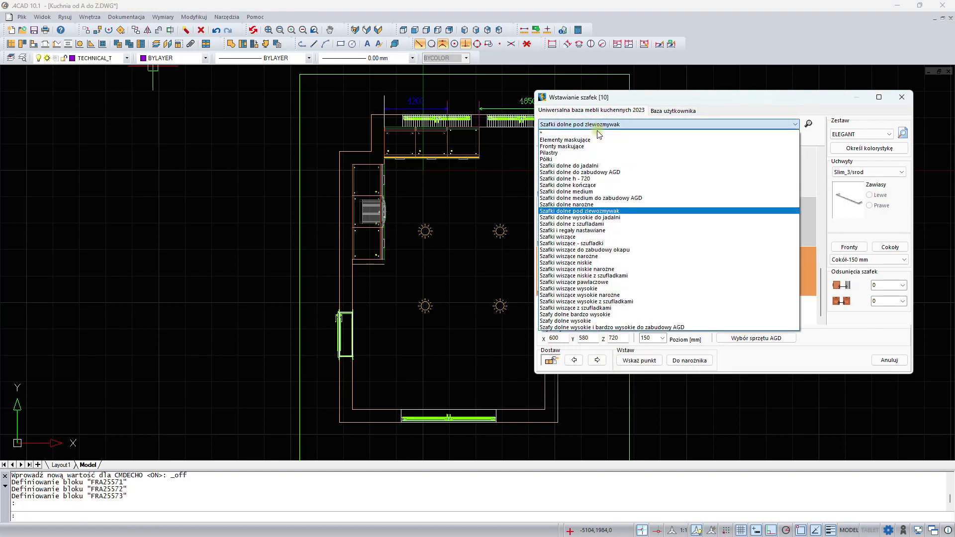
left_click(598, 172)
left_click(558, 138)
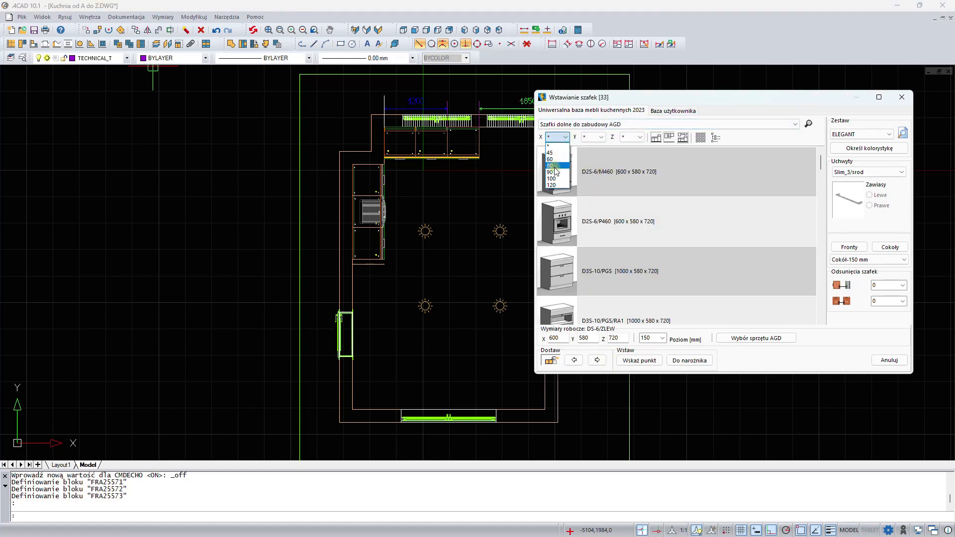
left_click(553, 160)
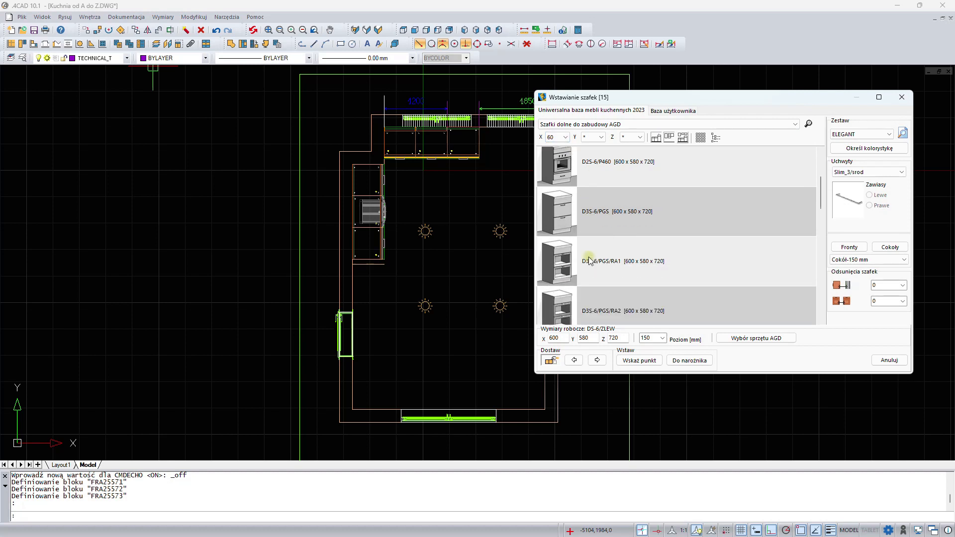
scroll(589, 259, "down", 5)
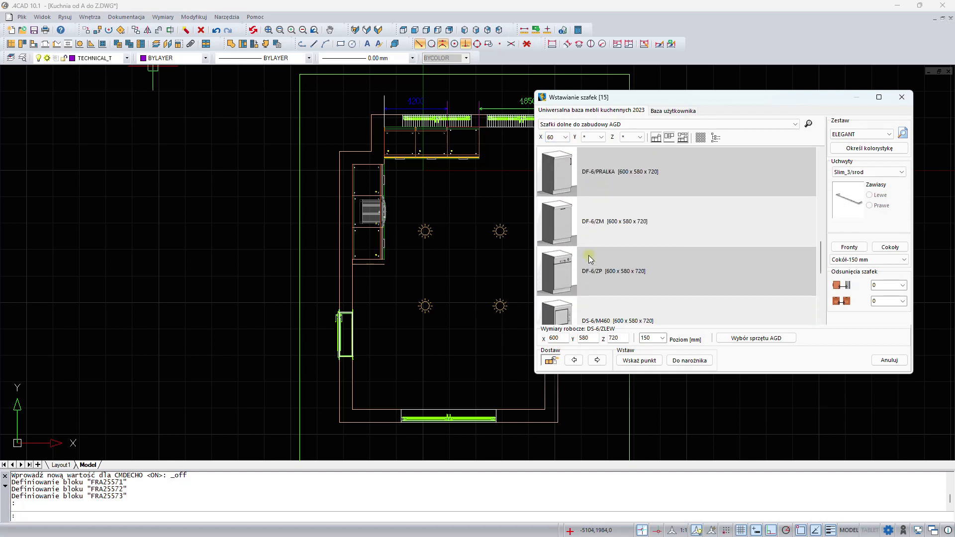
left_click(585, 234)
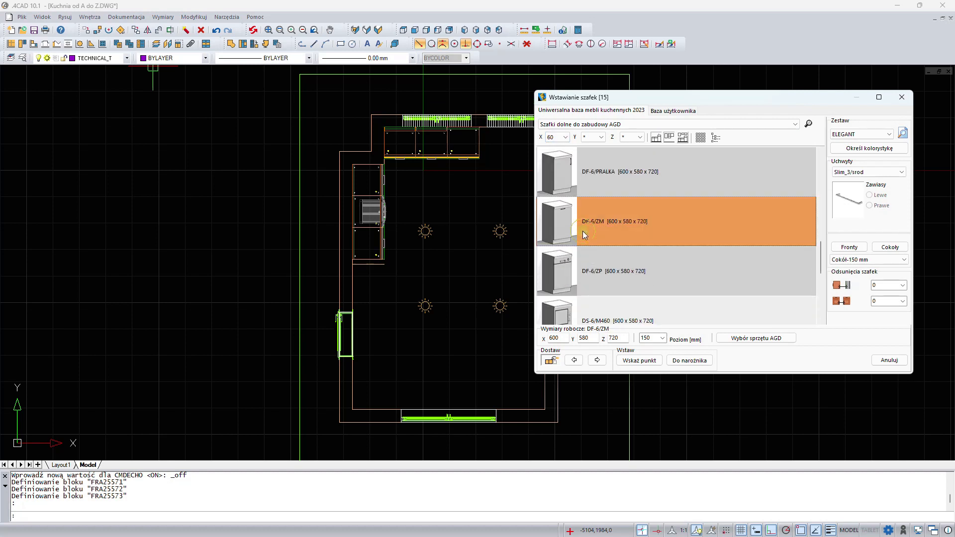
left_click(597, 360)
mouse_move(706, 95)
left_mouse_down()
mouse_move(681, 134)
mouse_move(565, 188)
left_mouse_up()
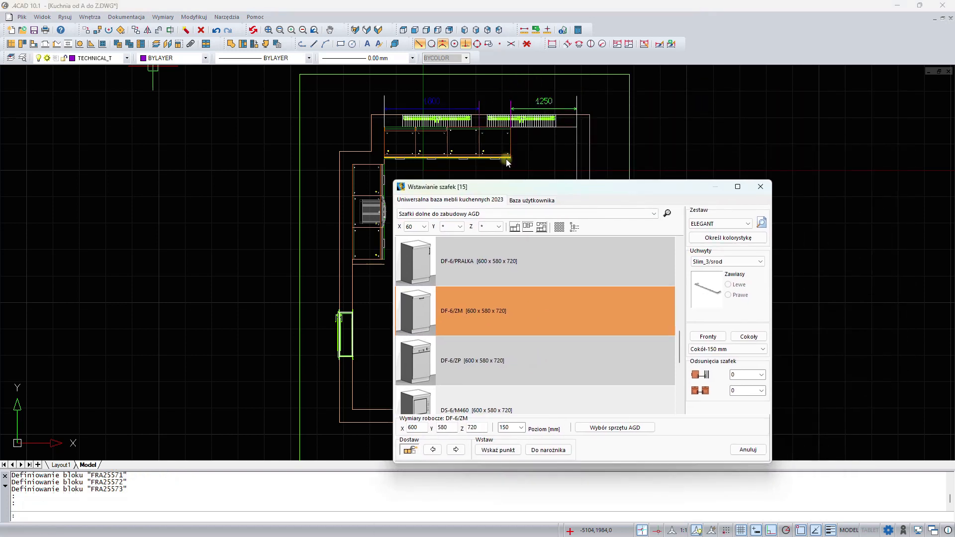
- Switch to corner base cabinets filtered to depth 125, select DNP-12.5/6.5 P and add it after the last cabinet
left_click(506, 214)
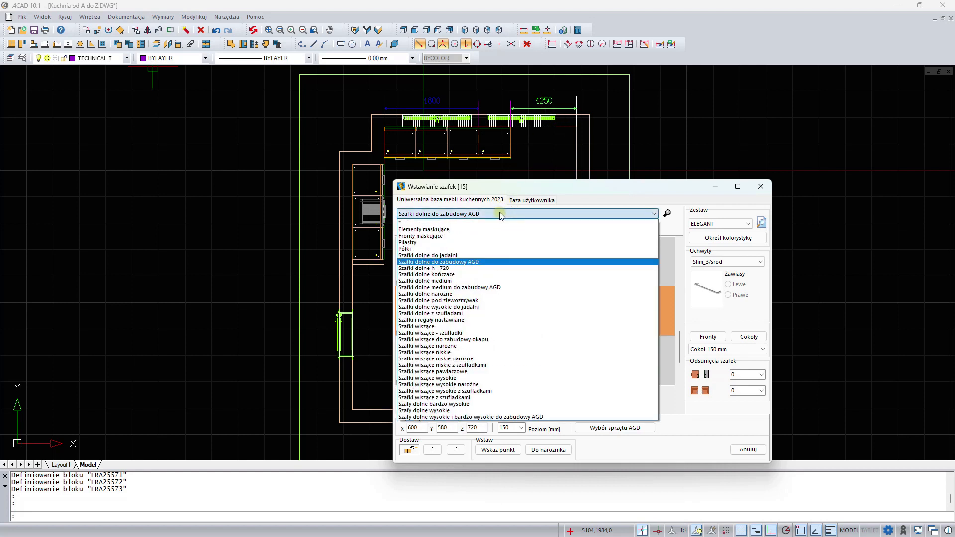
left_click(457, 294)
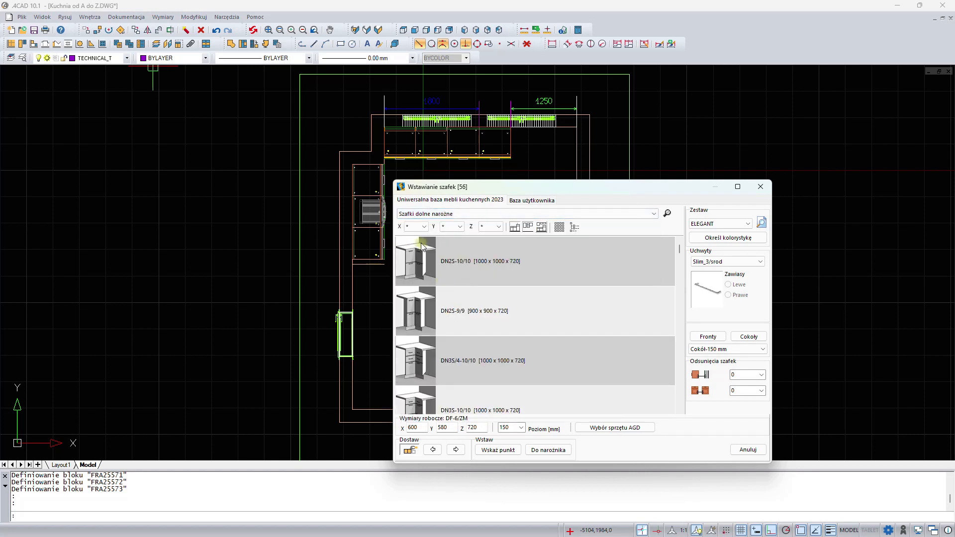
left_click(453, 227)
scroll(451, 269, "down", 2)
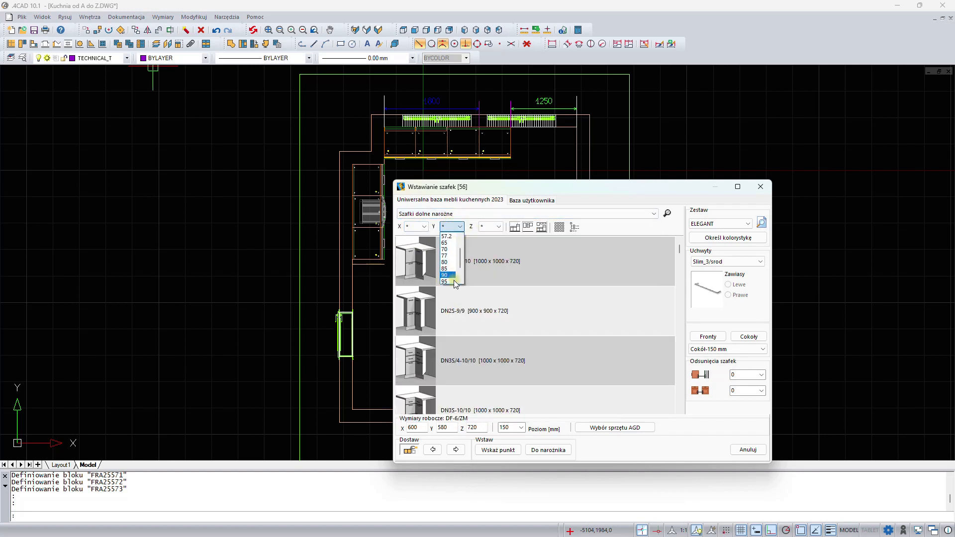
left_click(448, 280)
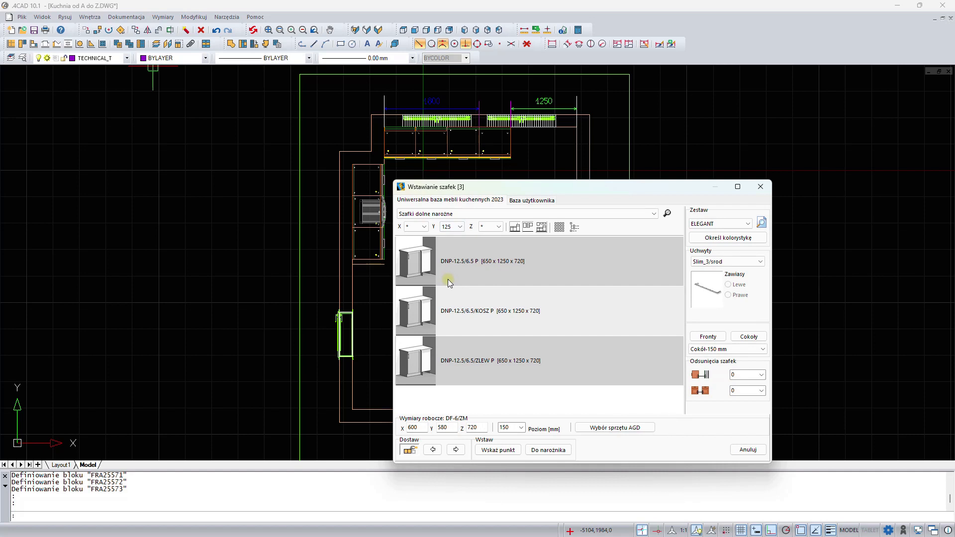
left_click(481, 264)
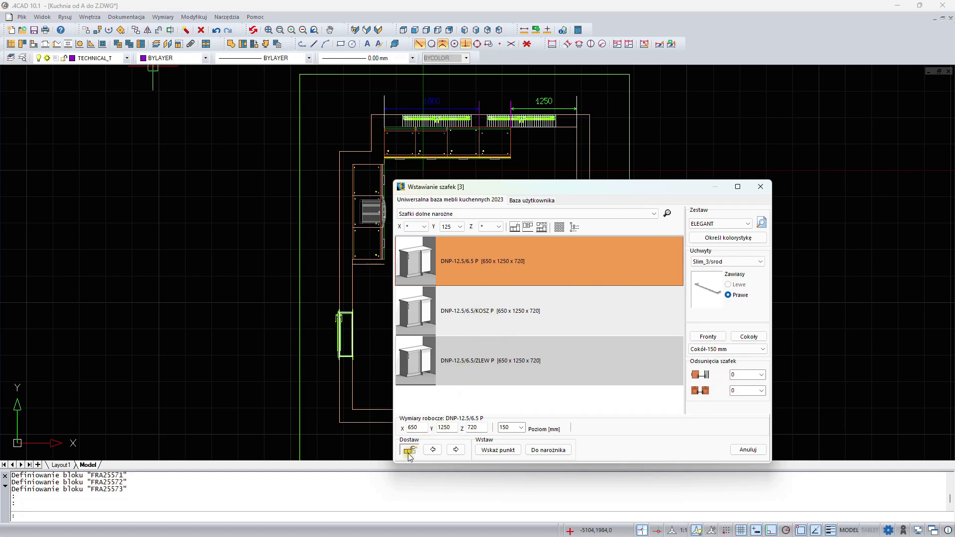
left_click(454, 451)
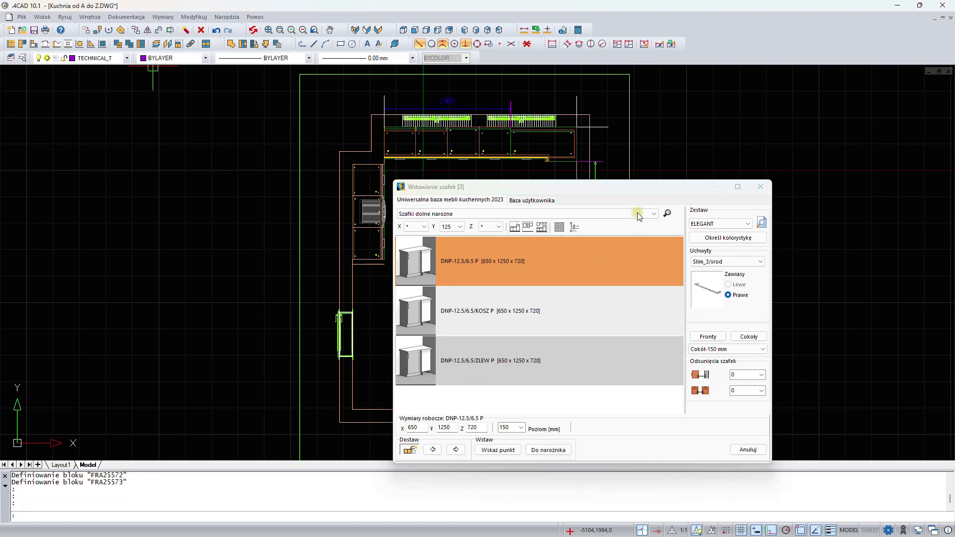
- Switch to drawer base cabinets at width 80, select D3S/4-8 and add two of them down the right wall
mouse_move(630, 187)
left_mouse_down()
mouse_move(305, 156)
mouse_move(248, 95)
mouse_move(402, 174)
mouse_move(578, 191)
mouse_move(514, 180)
mouse_move(336, 113)
left_mouse_up()
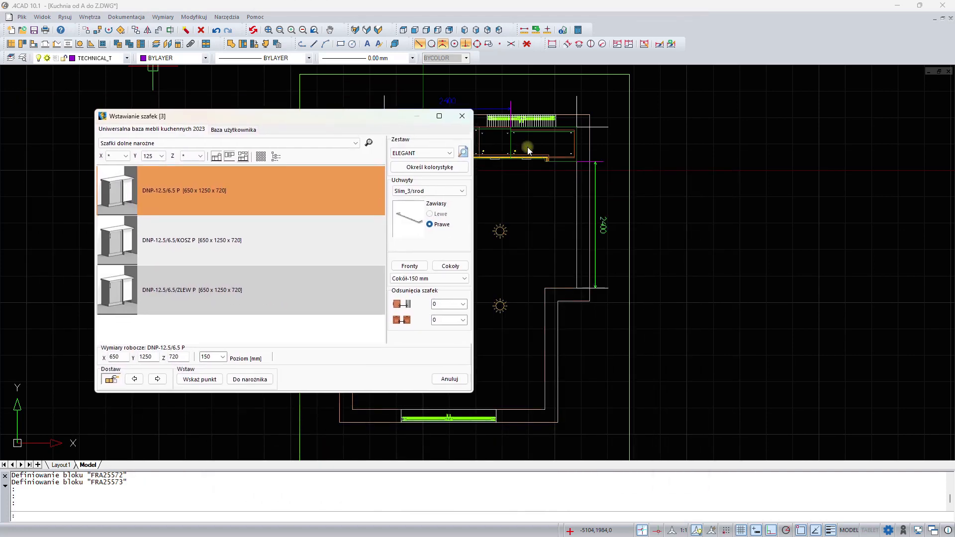
left_click(178, 143)
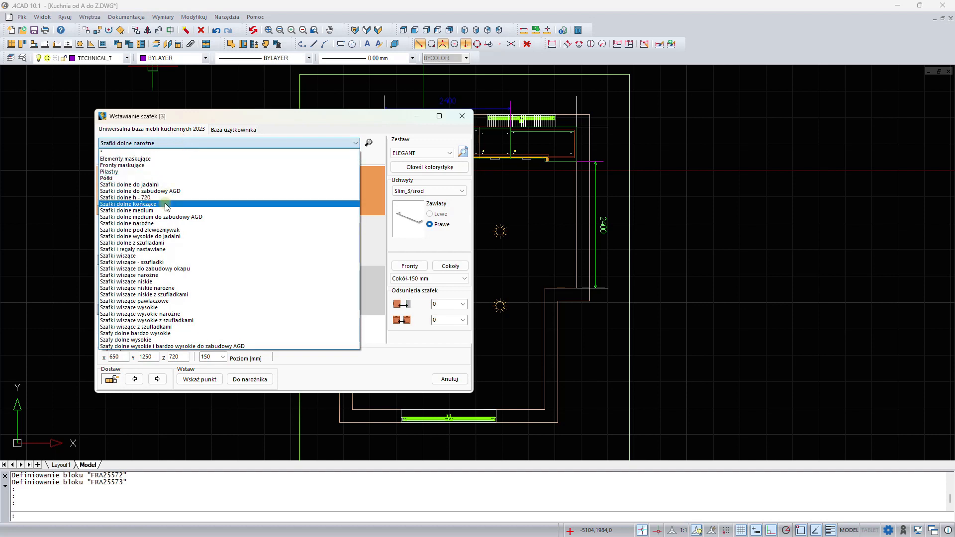
left_click(158, 244)
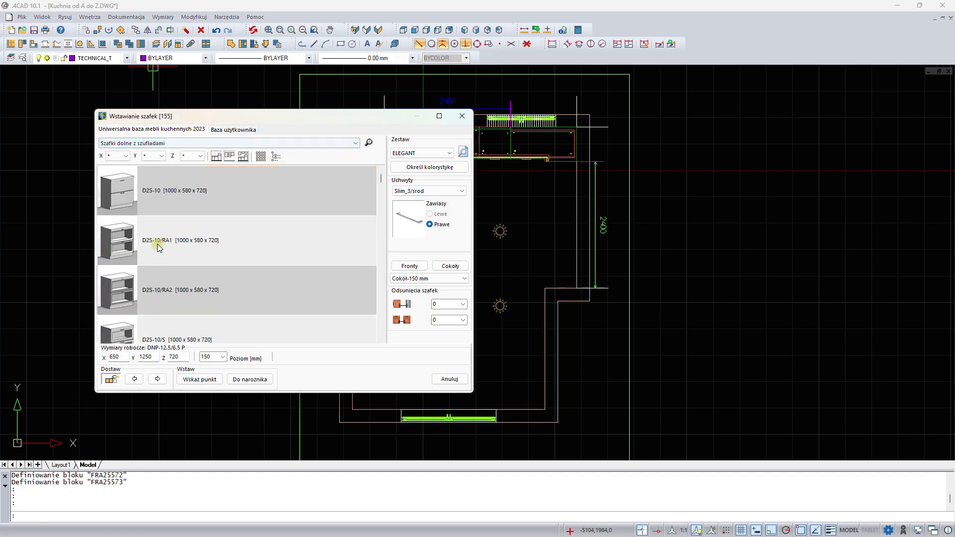
left_click(118, 155)
left_click(116, 210)
scroll(136, 226, "down", 2)
scroll(138, 228, "down", 2)
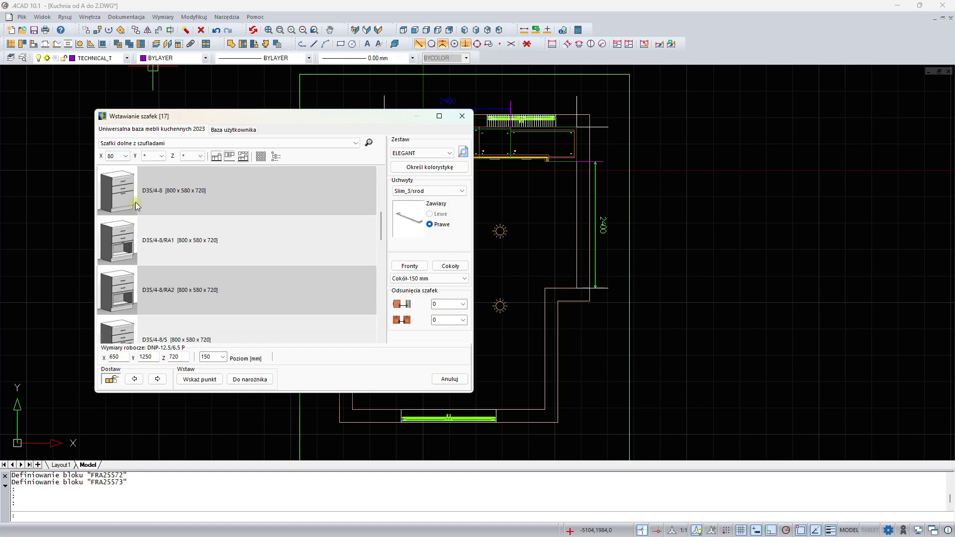
left_click(135, 202)
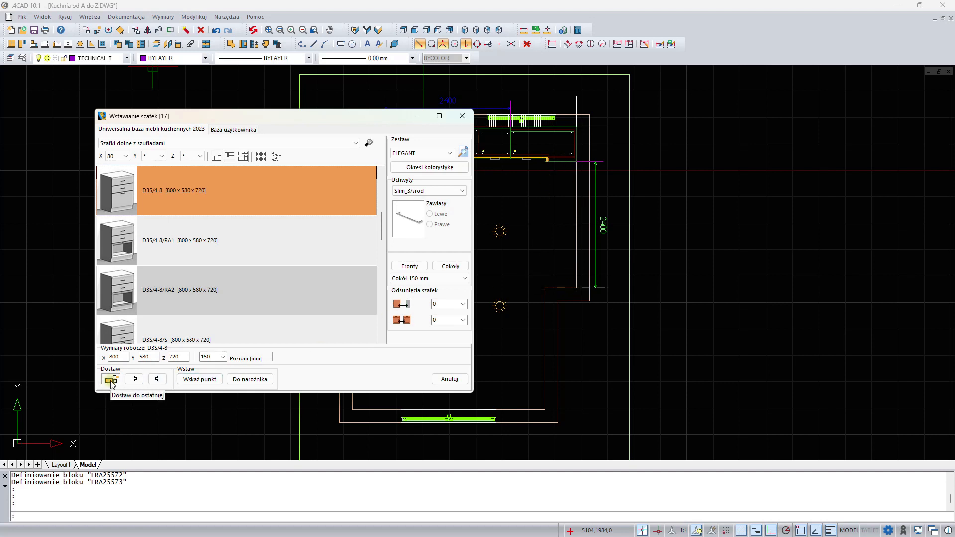
left_click(158, 380)
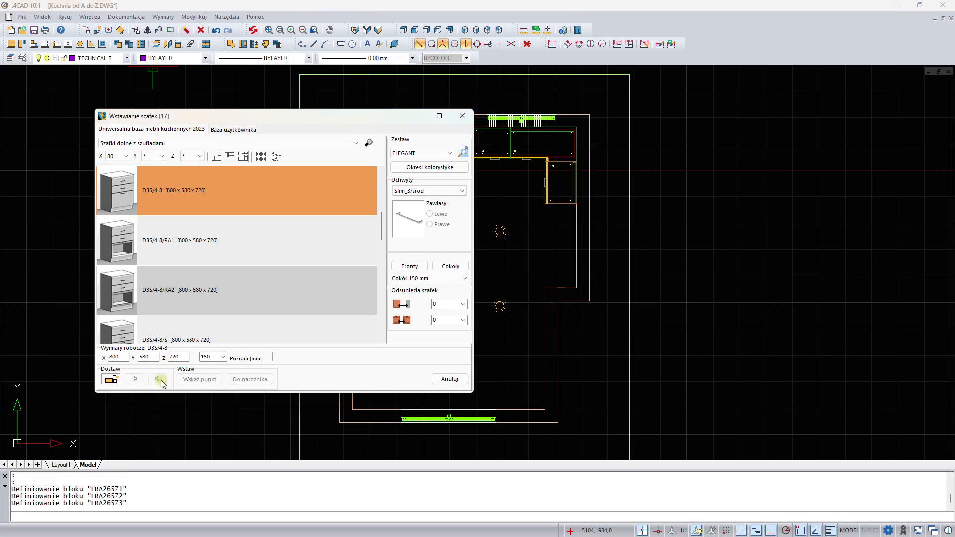
left_click(159, 380)
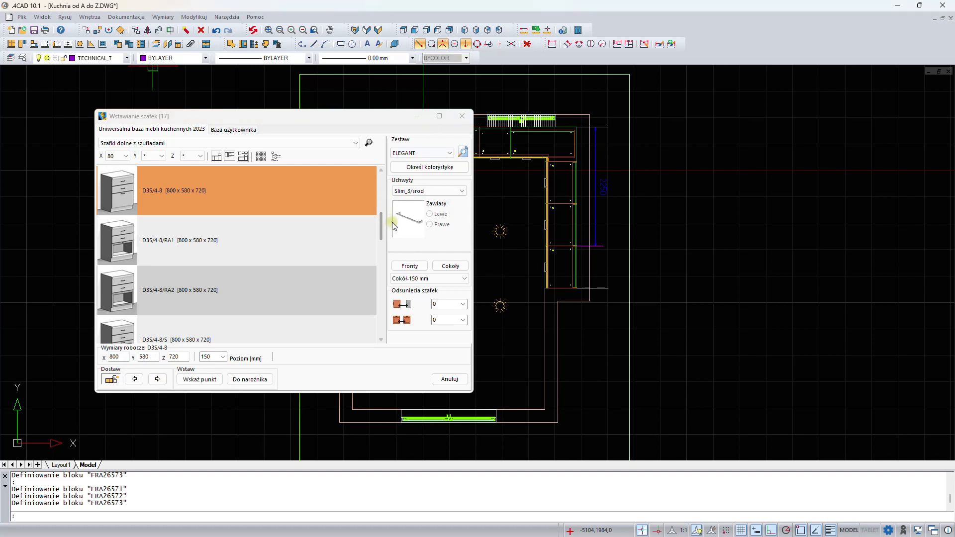
- Switch to tall wall cabinets at width 60, select WW-6/1D and set its mounting level to 2365 mm
left_click_drag(338, 123, 267, 126)
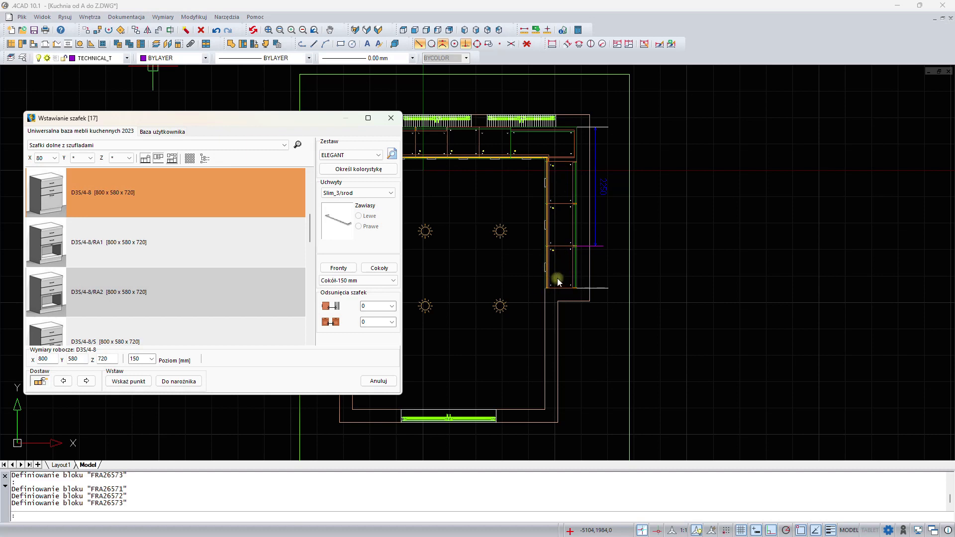
left_click(211, 145)
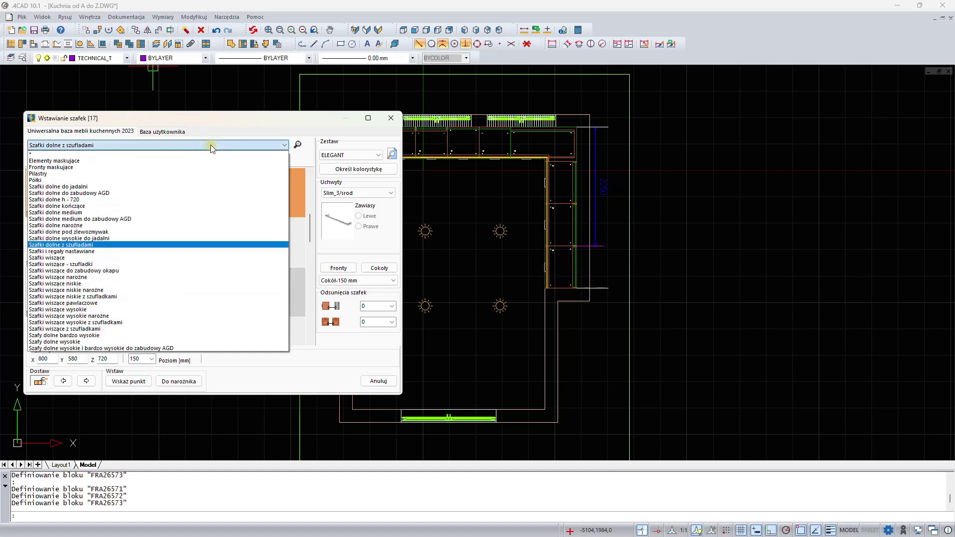
left_click(116, 310)
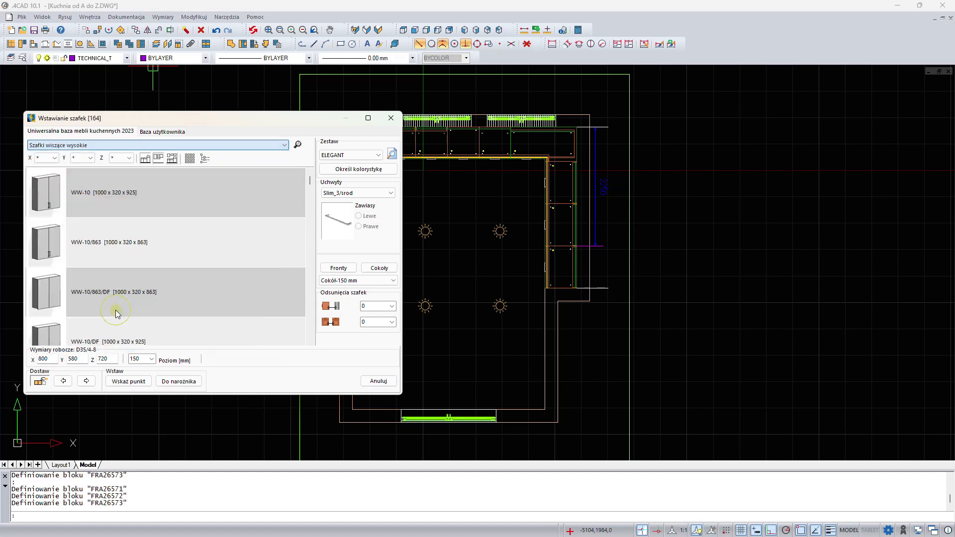
left_click(50, 158)
scroll(42, 205, "down", 1)
left_click(43, 199)
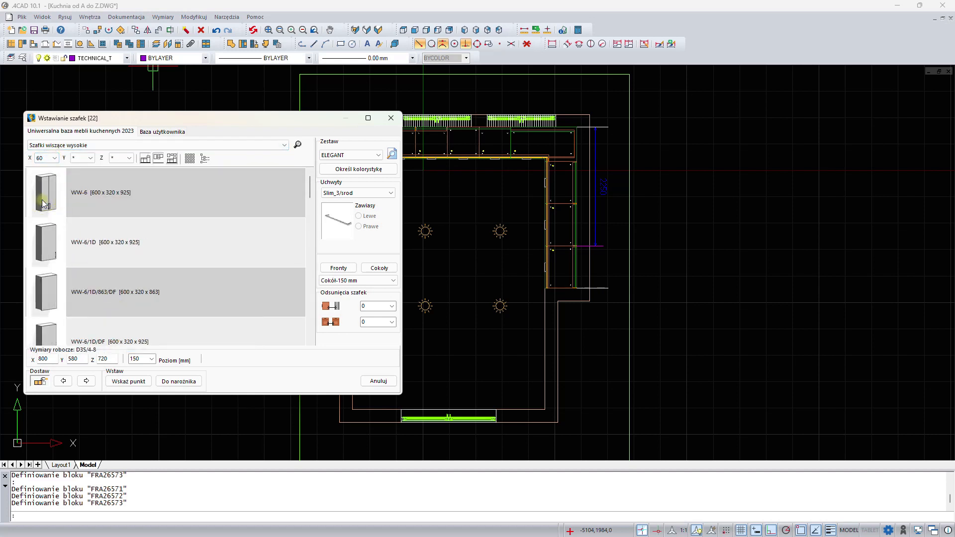
left_click(47, 243)
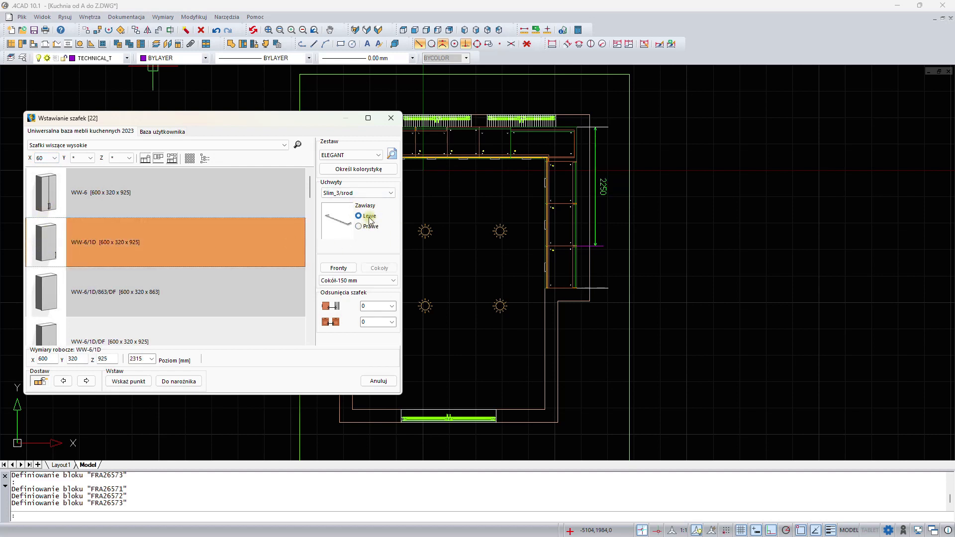
double_click(147, 359)
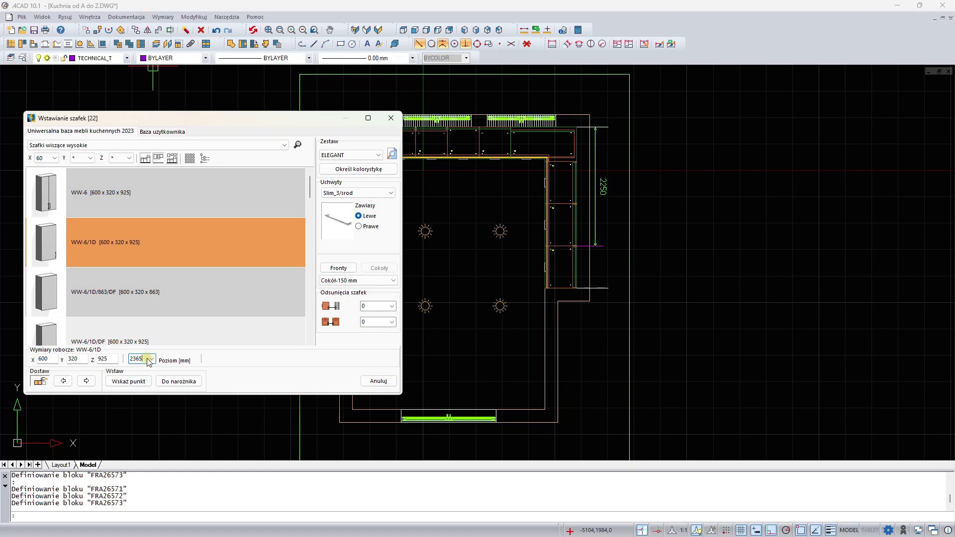
- Try to insert the wall cabinet at a point in the top-right corner of the room
left_click(128, 382)
scroll(572, 130, "up", 5)
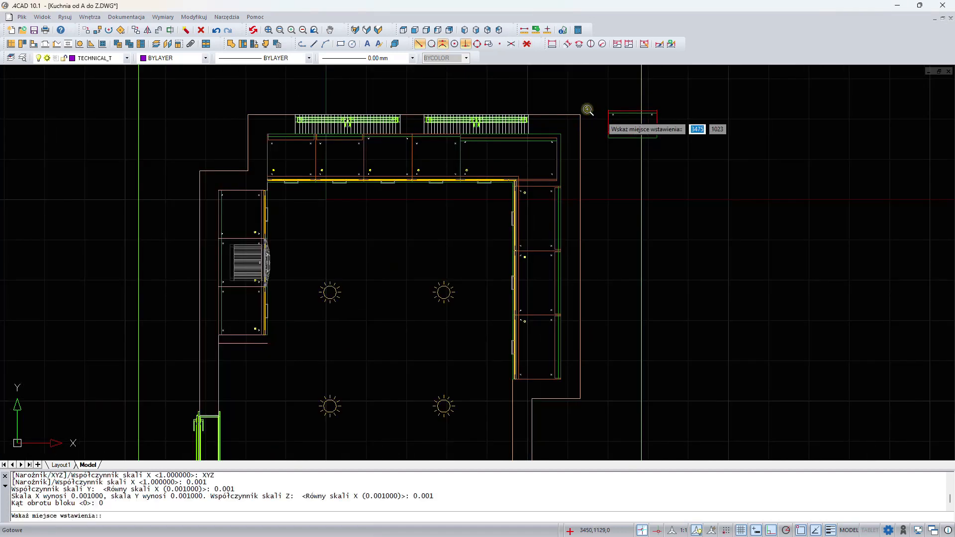
left_click(555, 140)
left_click(563, 177)
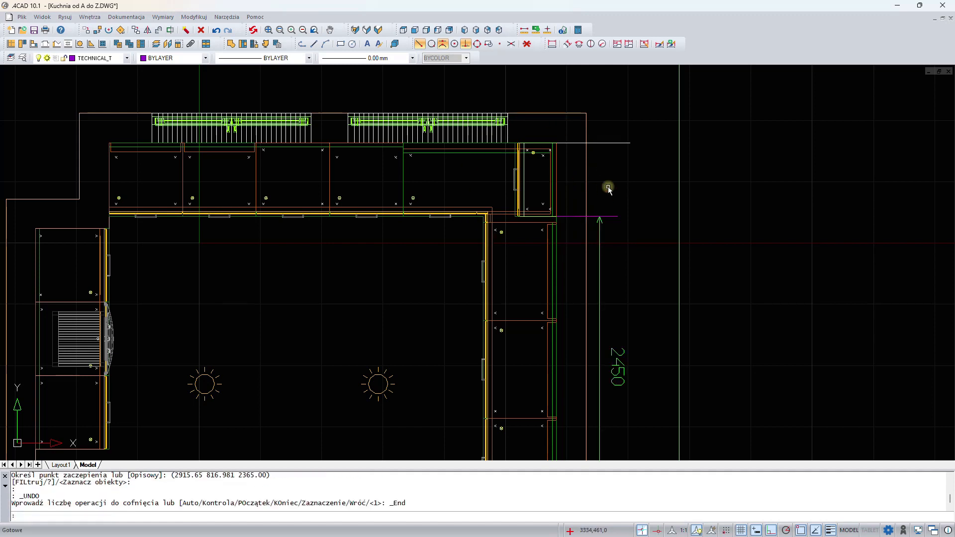
key("Return")
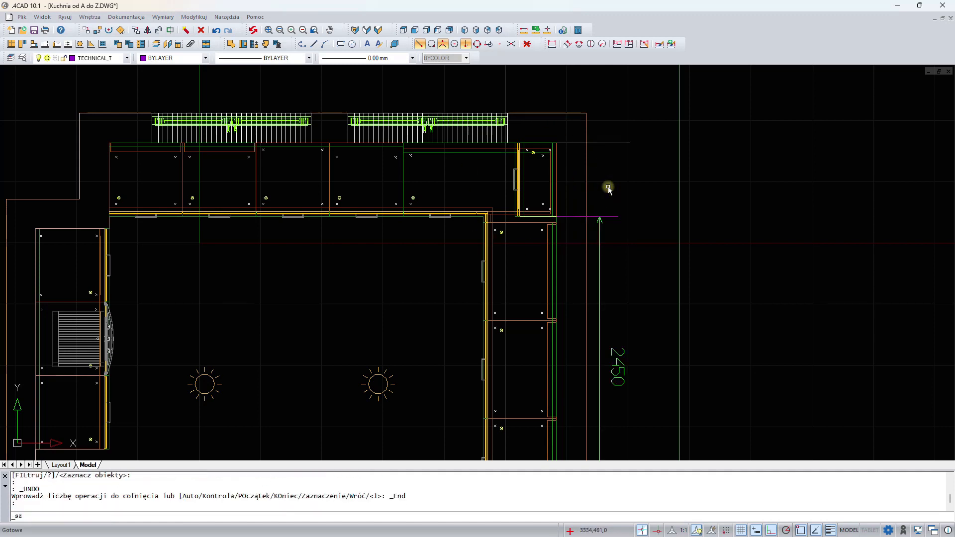
- Insert the WW-6/1D wall cabinet into the corner against the right wall
left_click_drag(506, 119, 371, 100)
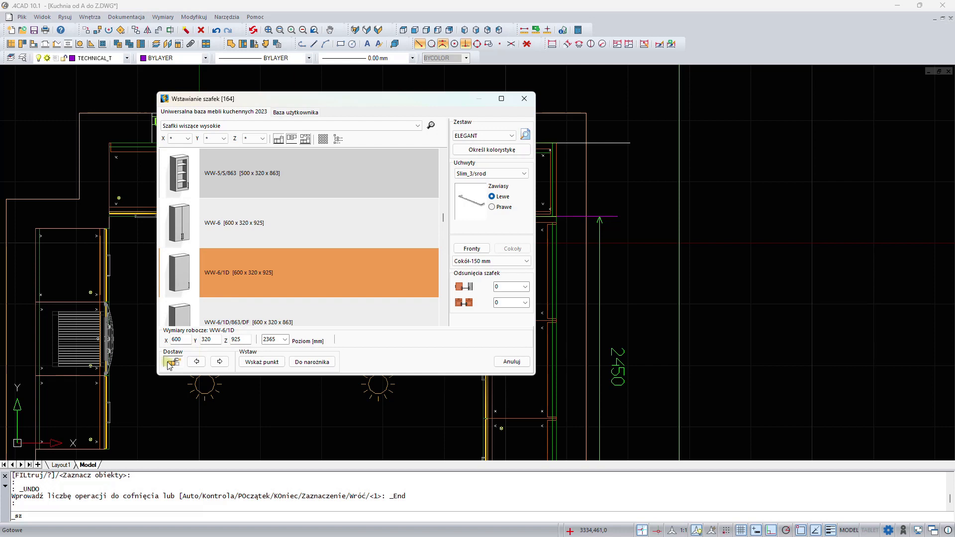
left_click(218, 363)
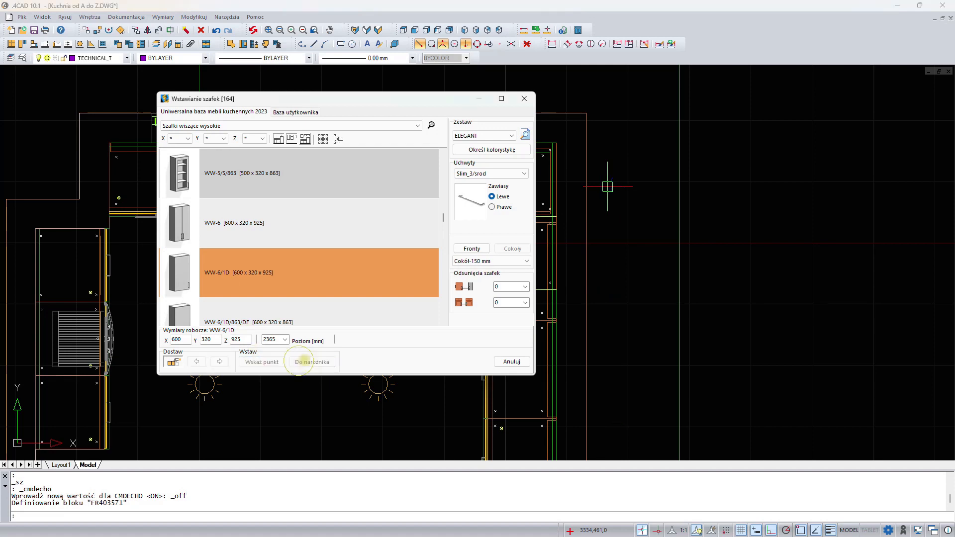
left_click(312, 362)
middle_click_drag(399, 366, 333, 107)
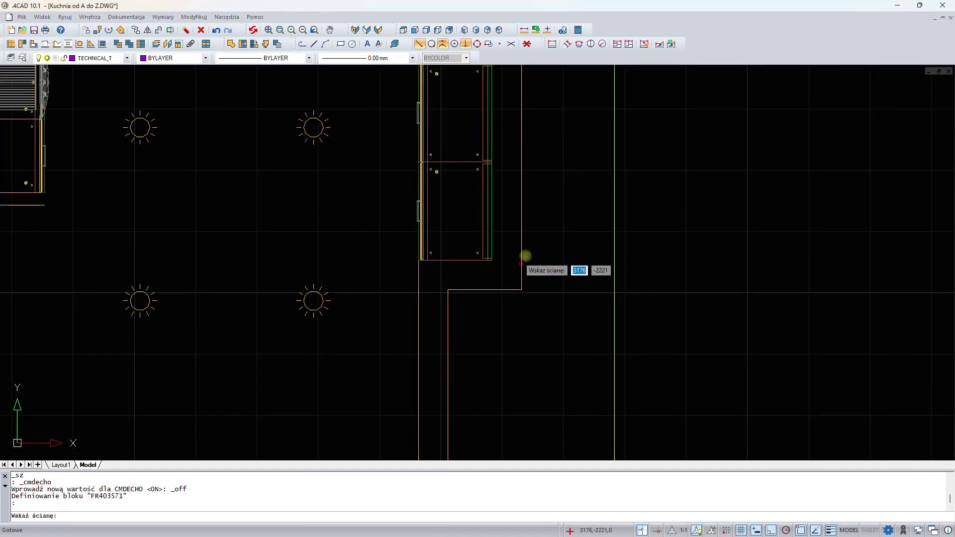
left_click(522, 245)
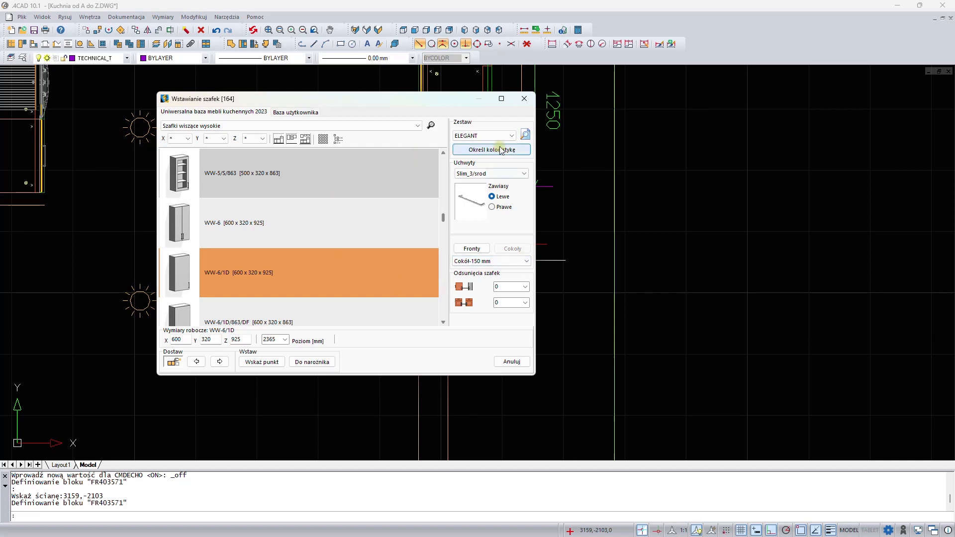
- Close the cabinet dialog and edit the placed WW-6/1D cabinet so its hinges are on the right
left_click(525, 99)
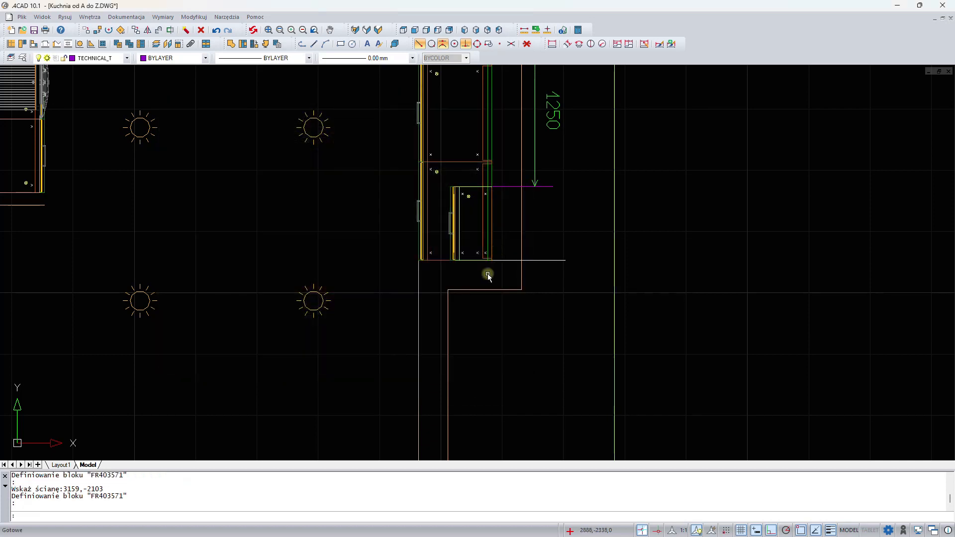
double_click(455, 210)
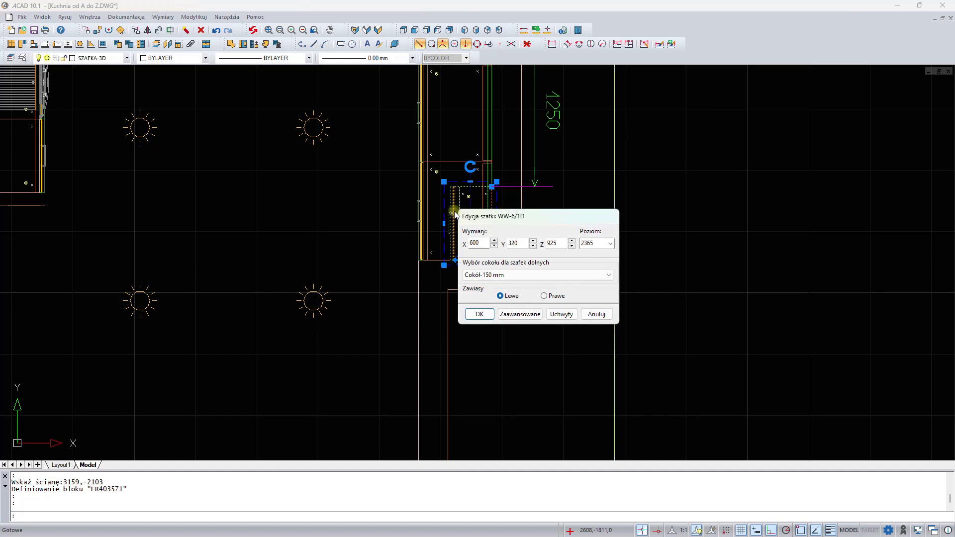
left_click(546, 296)
left_click(479, 314)
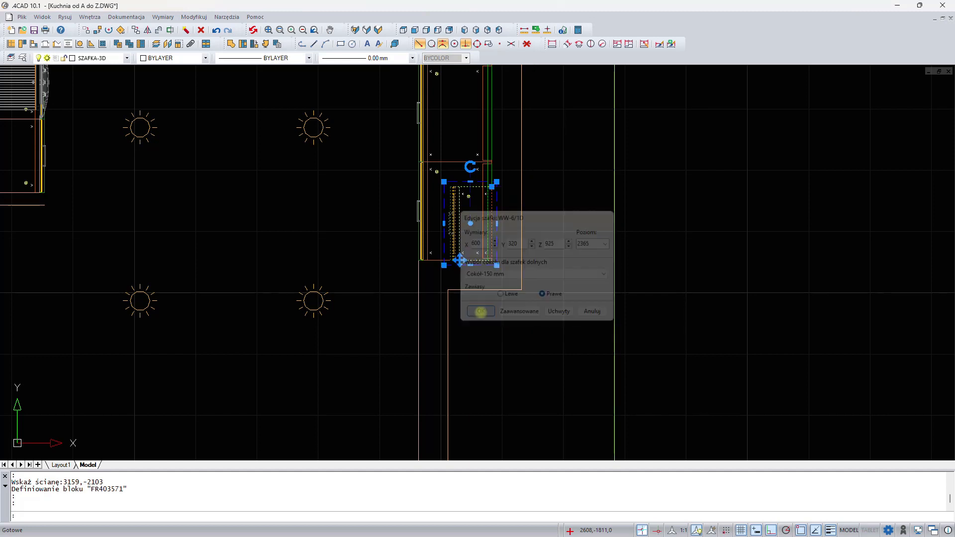
- Open the 3D render preview of the kitchen, inspect it, and close it
scroll(337, 226, "down", 2)
mouse_move(337, 227)
middle_mouse_down()
mouse_move(416, 222)
mouse_move(446, 260)
middle_mouse_up()
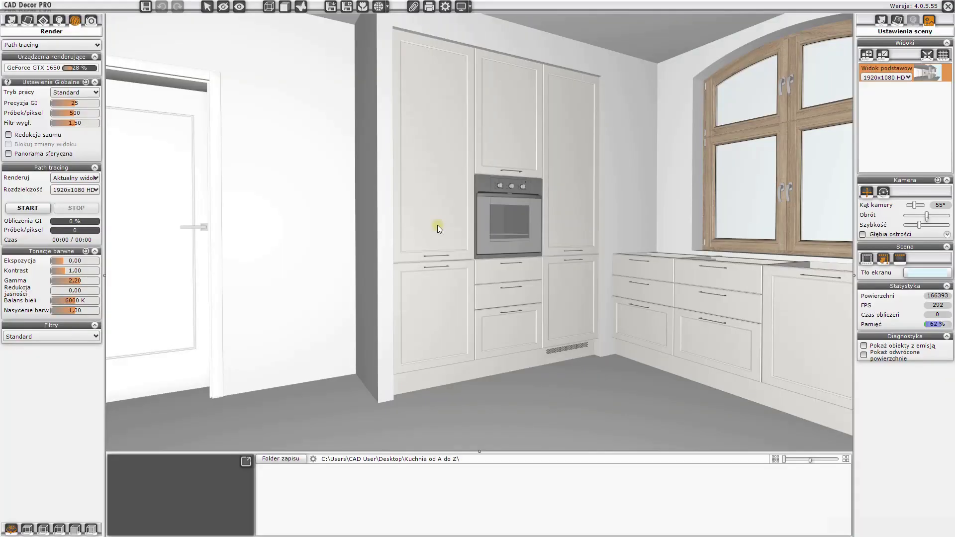
left_click_drag(438, 225, 469, 227)
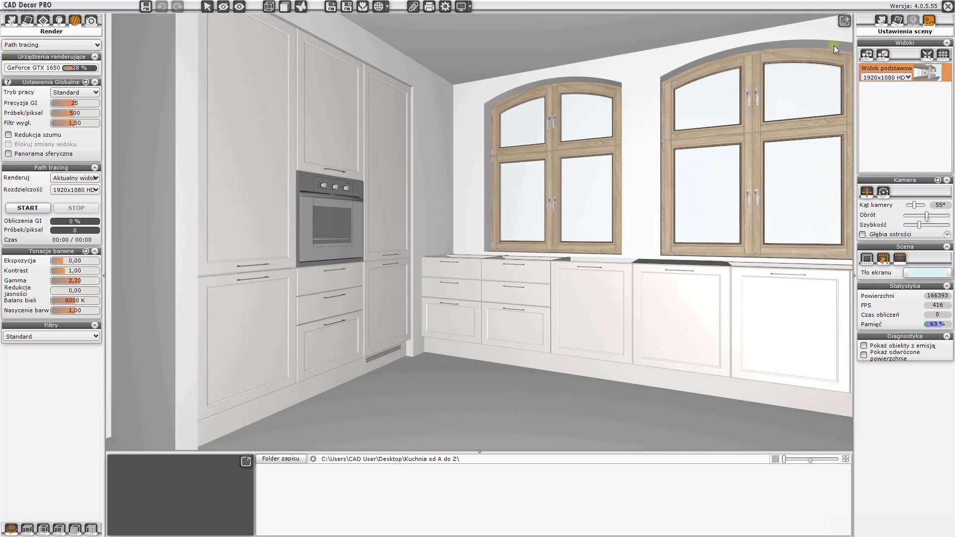
left_click(948, 7)
middle_click_drag(428, 192, 426, 210)
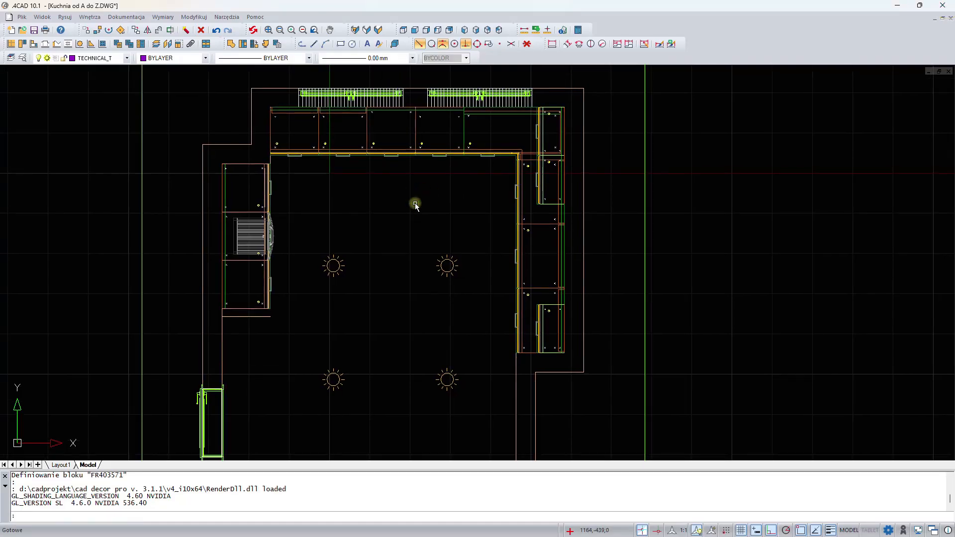
scroll(363, 171, "up", 3)
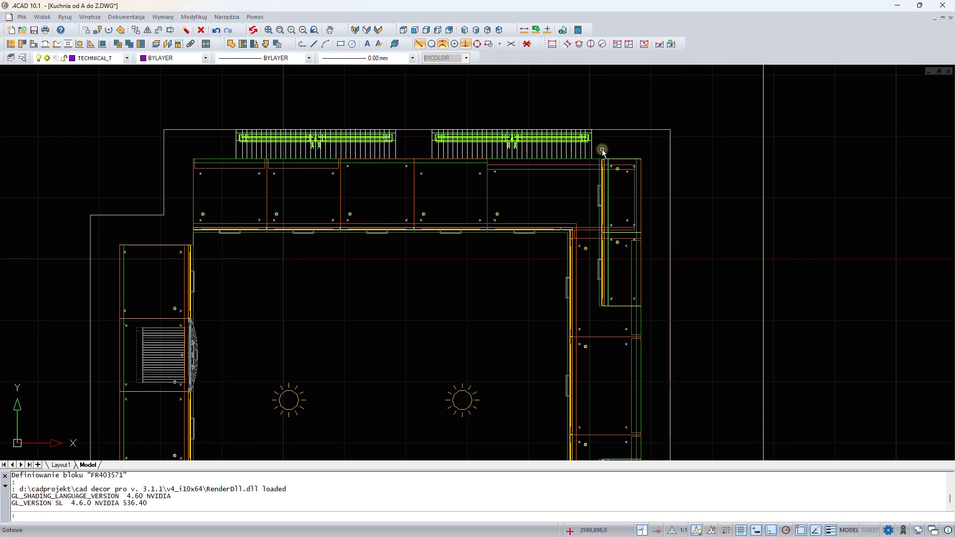
middle_click_drag(522, 229, 479, 136)
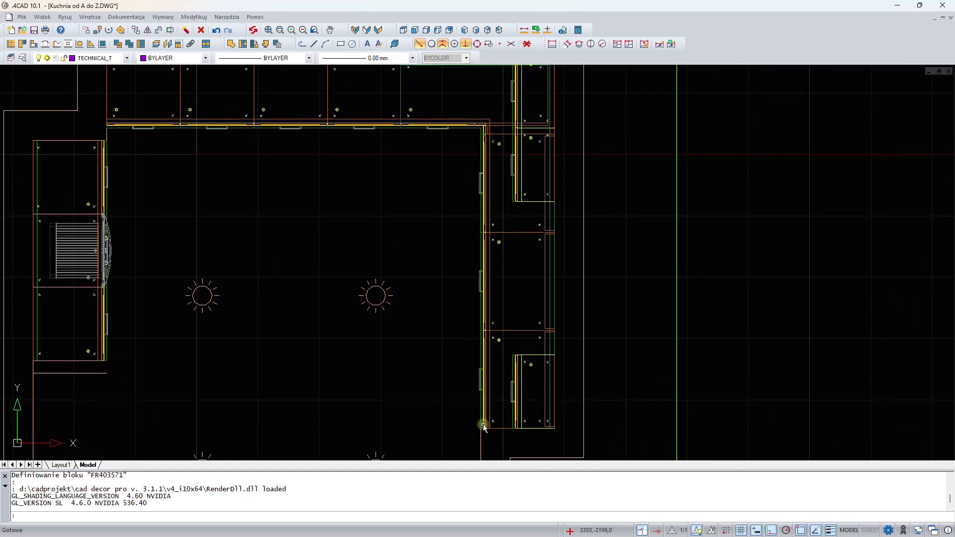
middle_click_drag(350, 168, 461, 219)
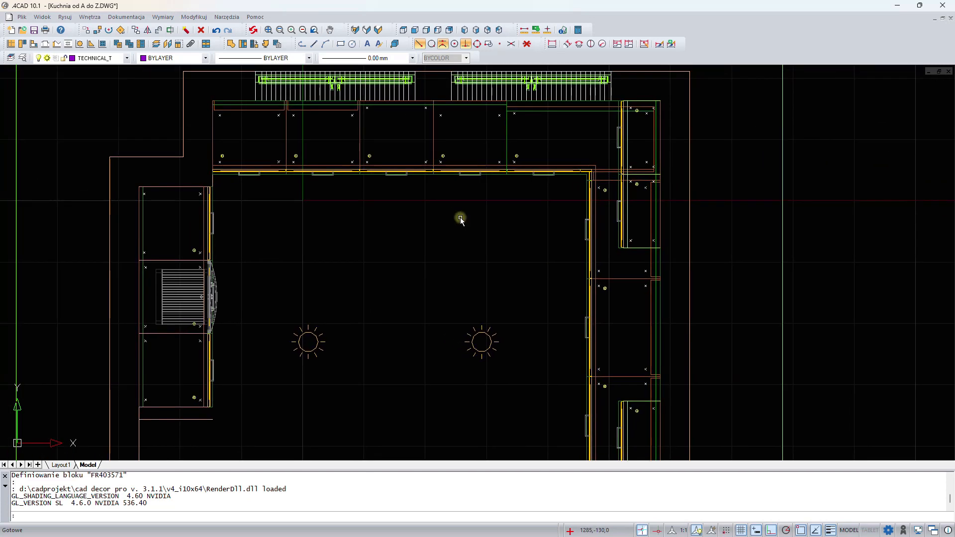
- Start a polyline at the room's top-left worktop corner and trace the worktop outline along the top wall around the window recesses
left_click(302, 44)
scroll(228, 95, "up", 3)
middle_click_drag(229, 86, 180, 117)
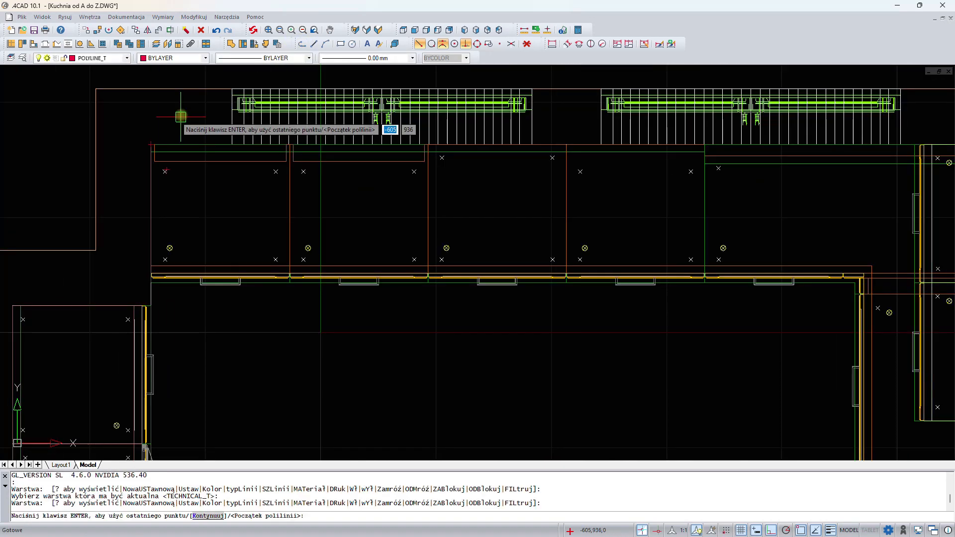
left_click(151, 144)
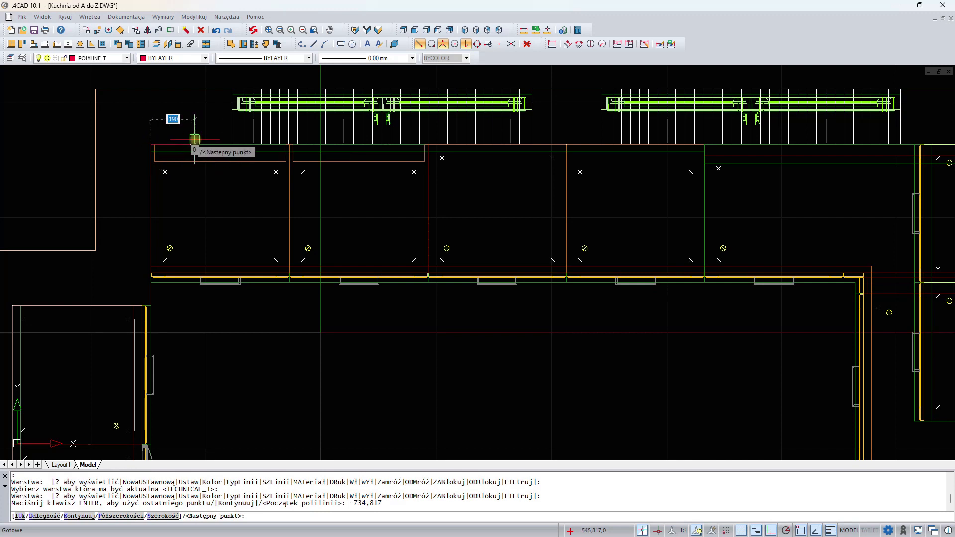
left_click(232, 141)
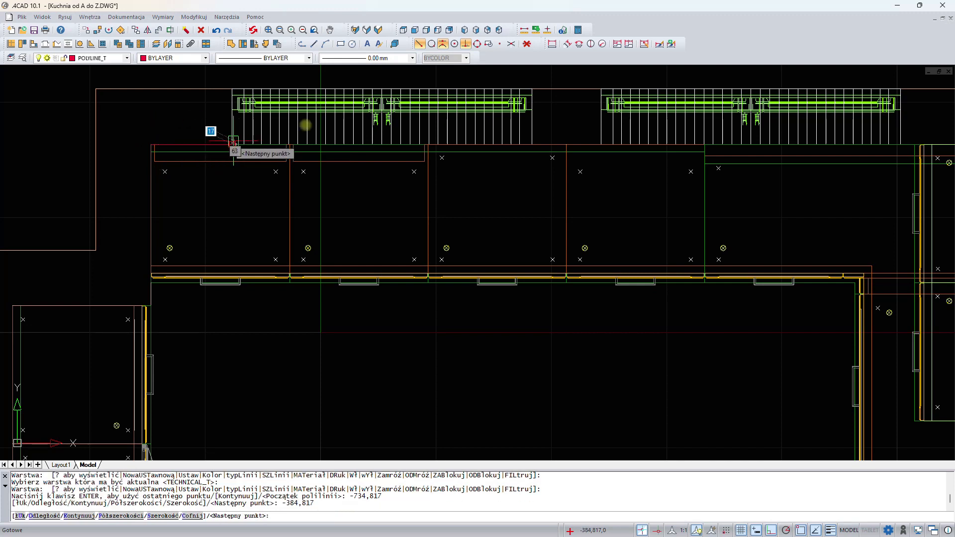
left_click(444, 45)
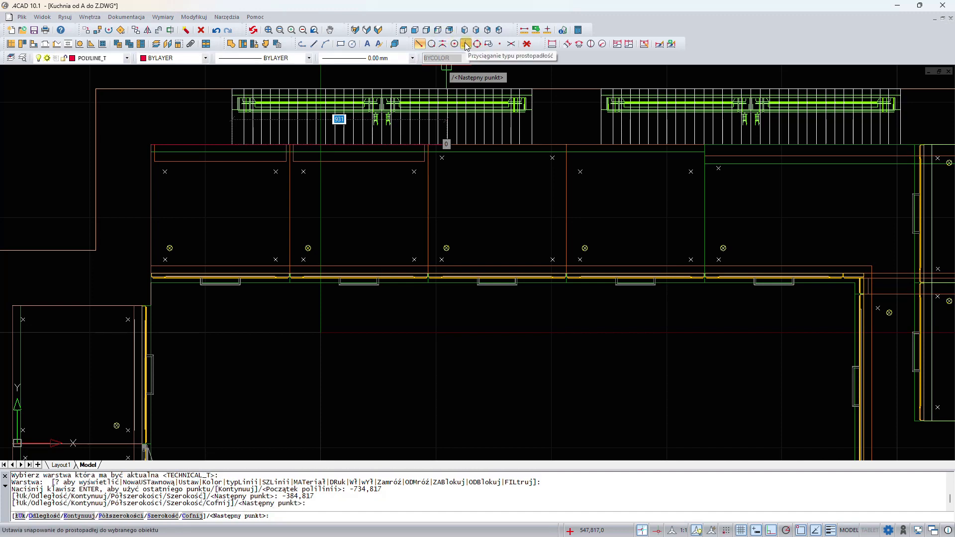
left_click(466, 45)
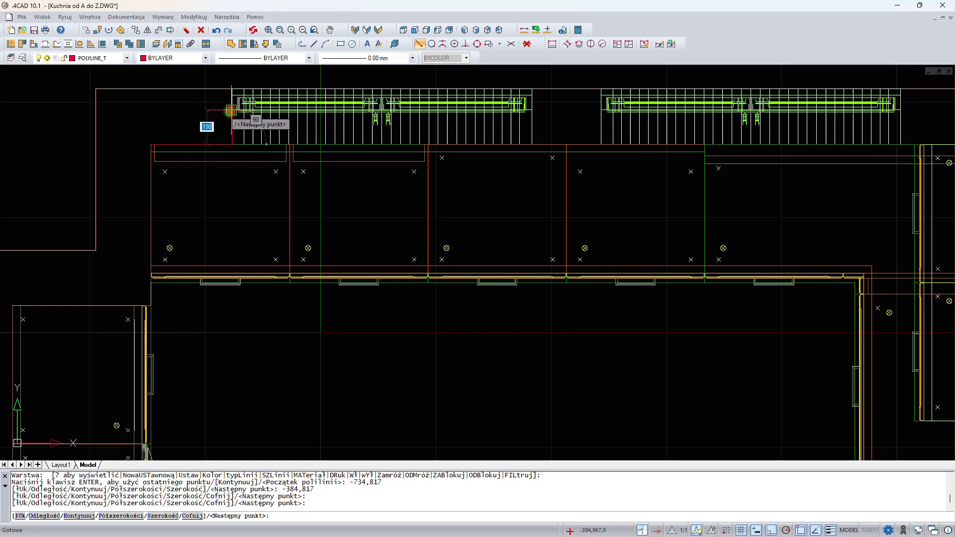
left_click(222, 105)
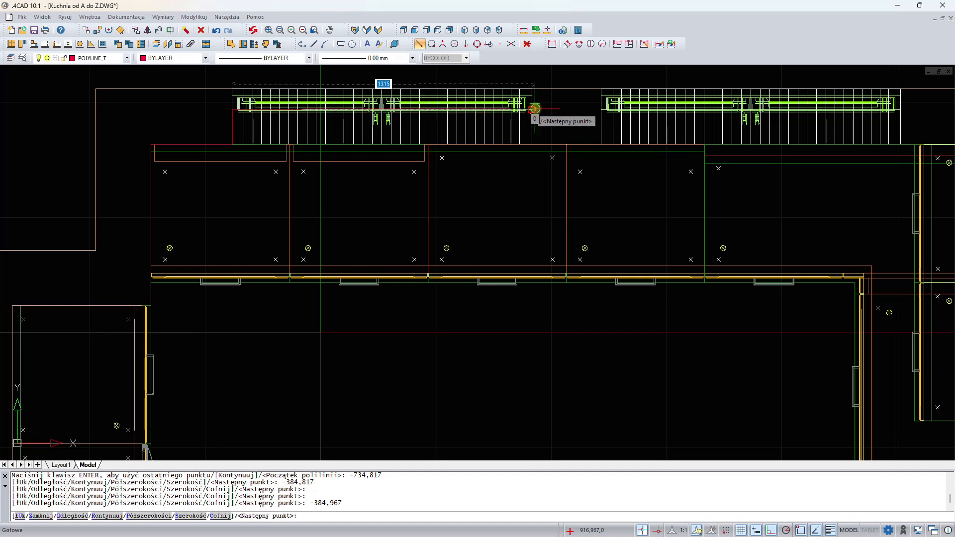
left_click(531, 111)
left_click(530, 143)
left_click(601, 145)
left_click(601, 111)
- Continue the worktop polyline down the right wall with a 600 mm segment and close it at the starting corner
middle_click_drag(867, 124, 602, 124)
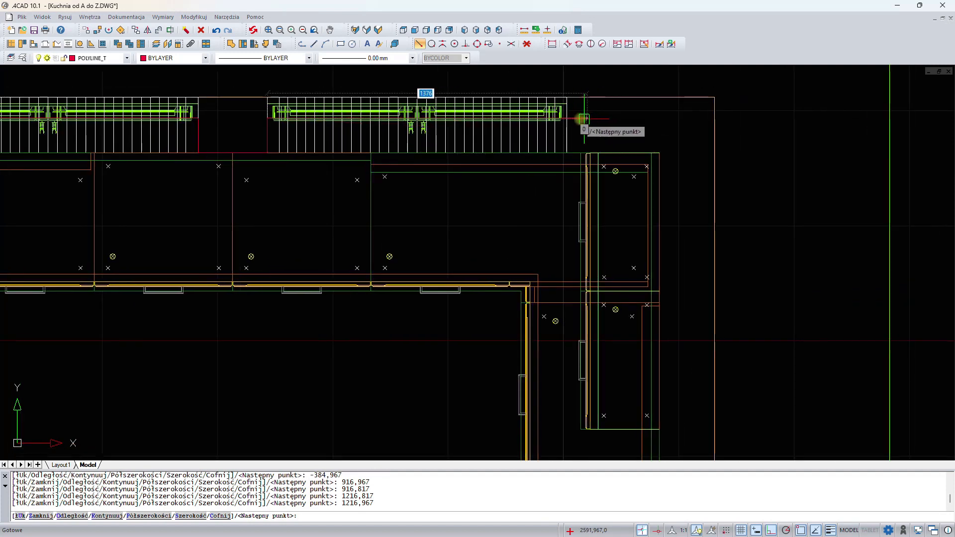
left_click(571, 130)
left_click(569, 152)
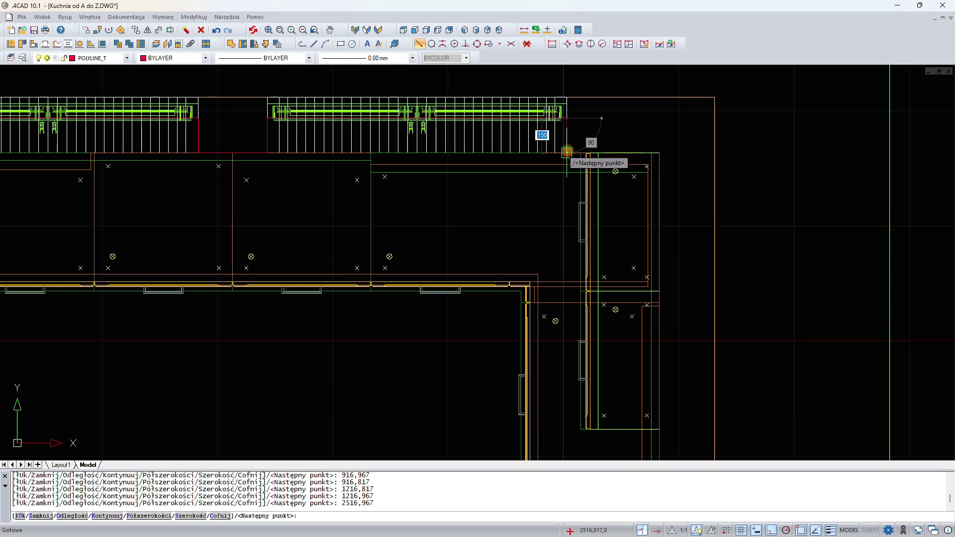
left_click(659, 153)
middle_click_drag(669, 208, 677, 82)
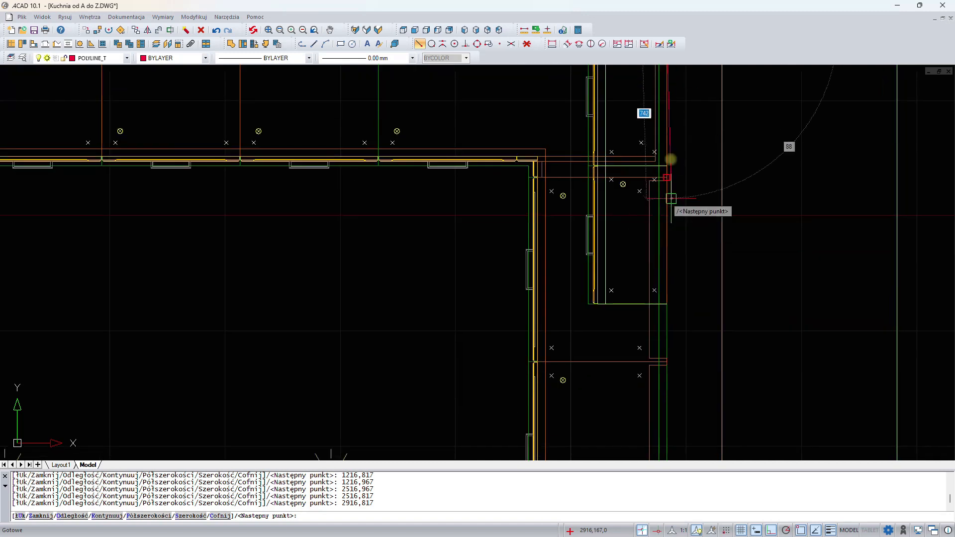
type("600")
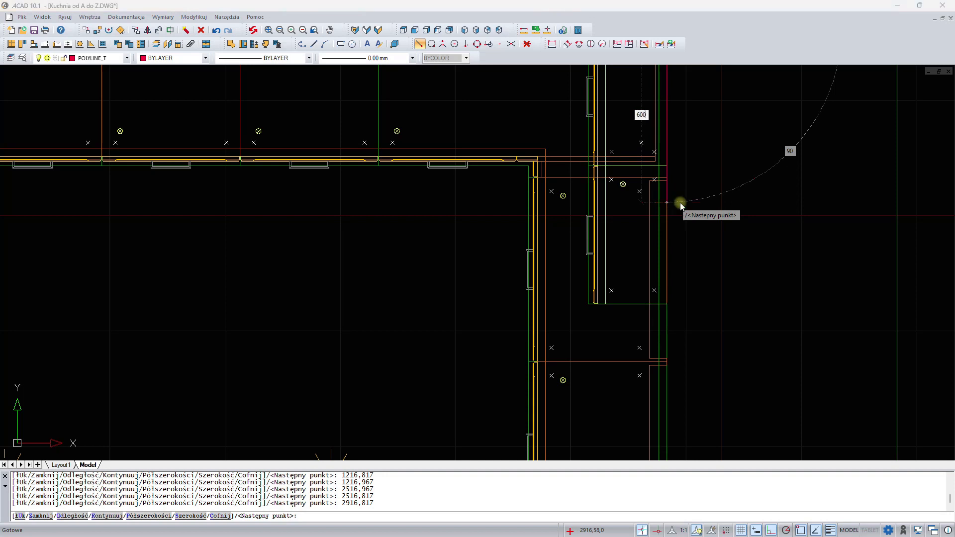
key("Return")
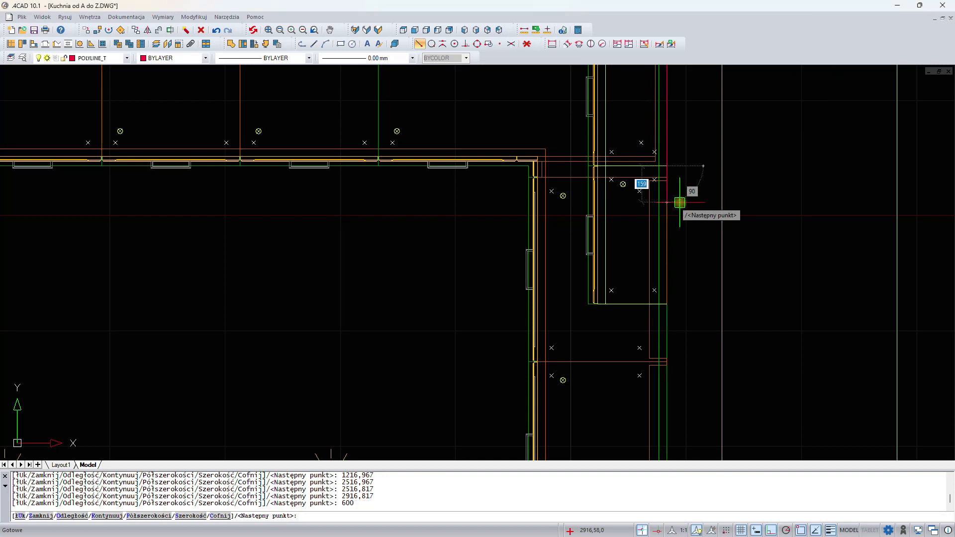
middle_click_drag(271, 220, 601, 300)
middle_click_drag(247, 301, 365, 301)
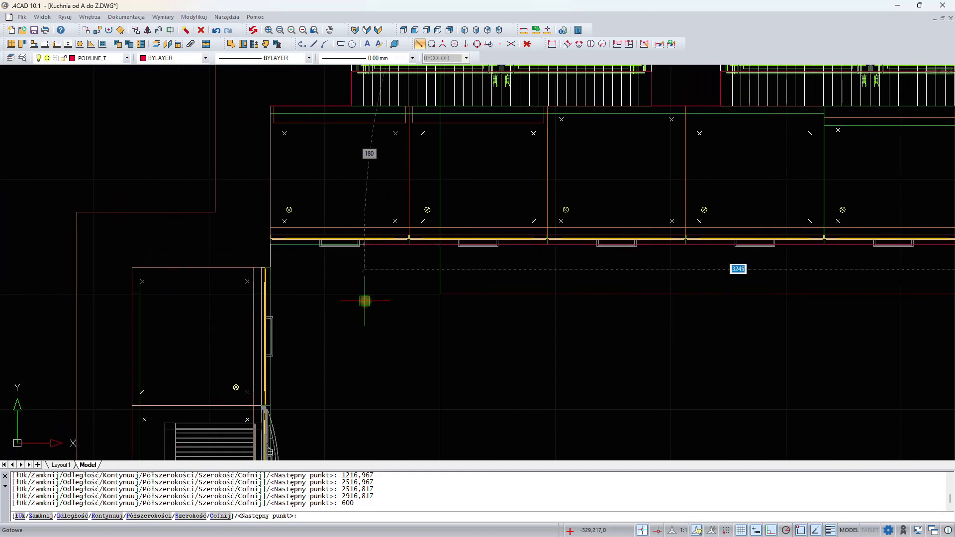
scroll(365, 301, "up", 3)
middle_click_drag(253, 250, 387, 271)
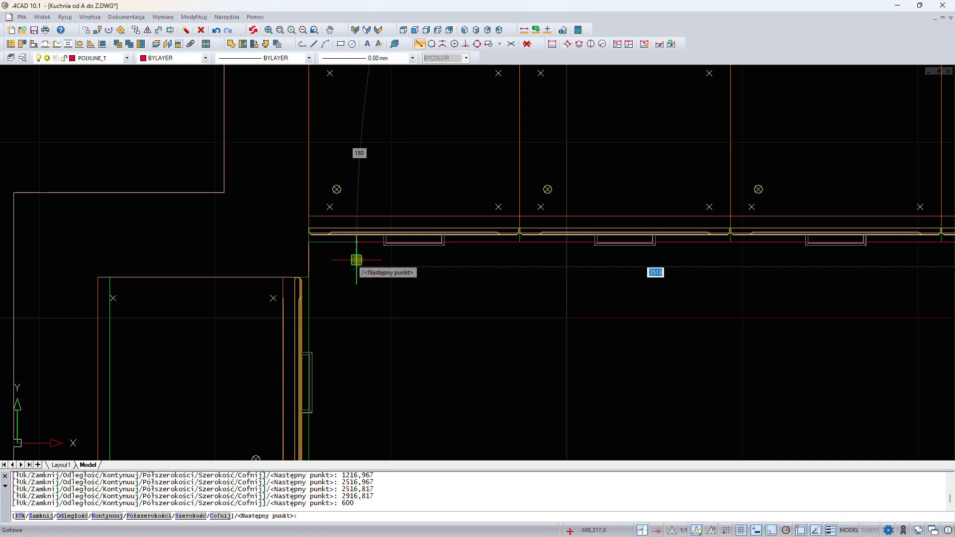
left_click(308, 243)
middle_click_drag(260, 139, 266, 249)
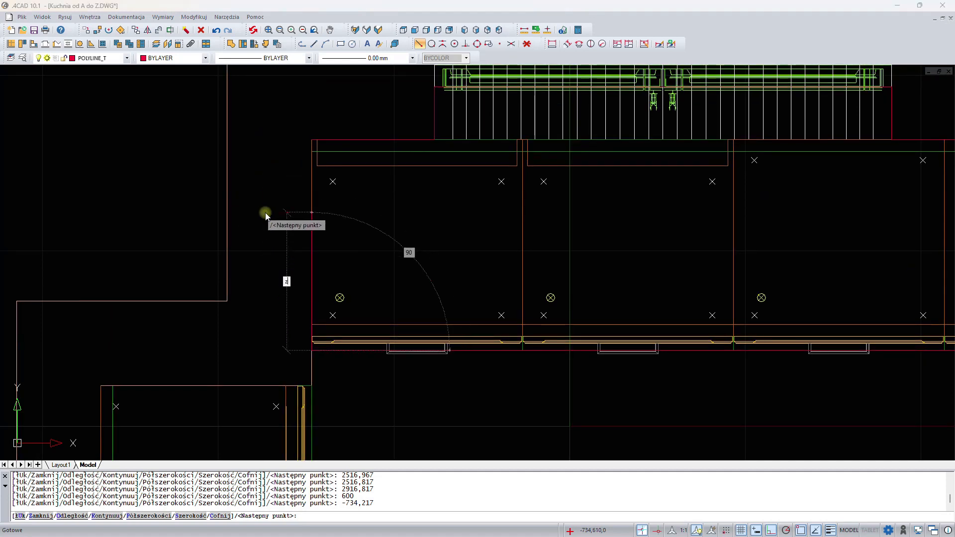
type("z")
key("Return")
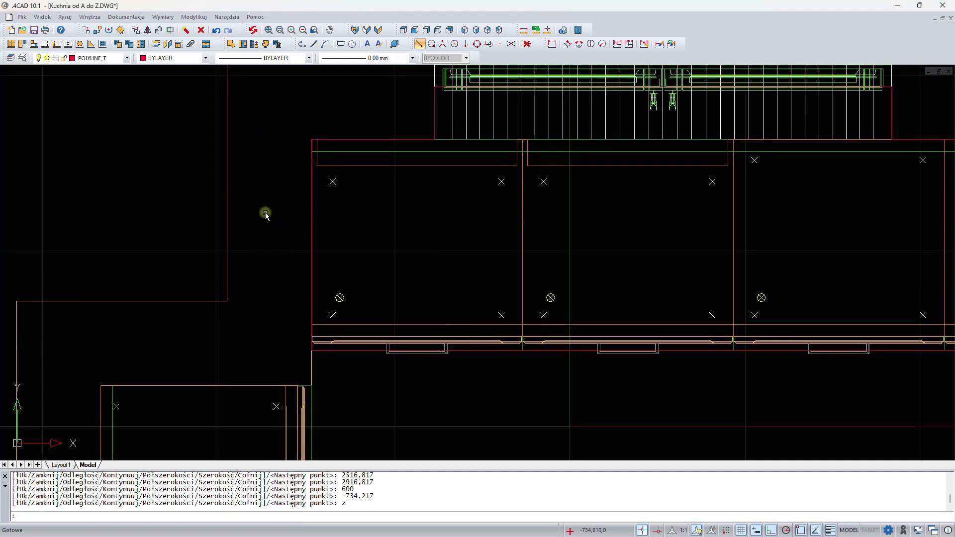
- Create a non-standard worktop from the closed outline at level 870 mm, 38 mm thick, 4345 natural wood, with horizontal grain direction
left_click(58, 44)
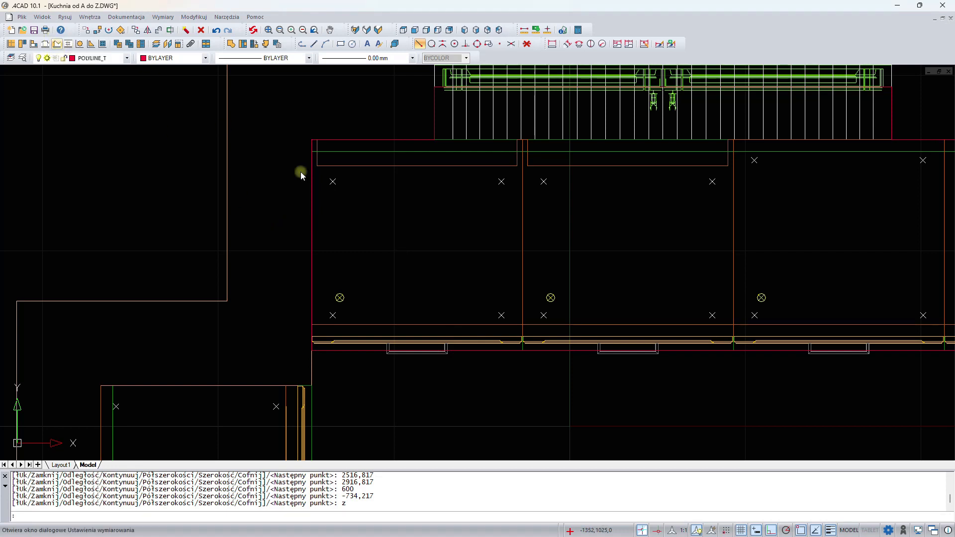
left_click(404, 140)
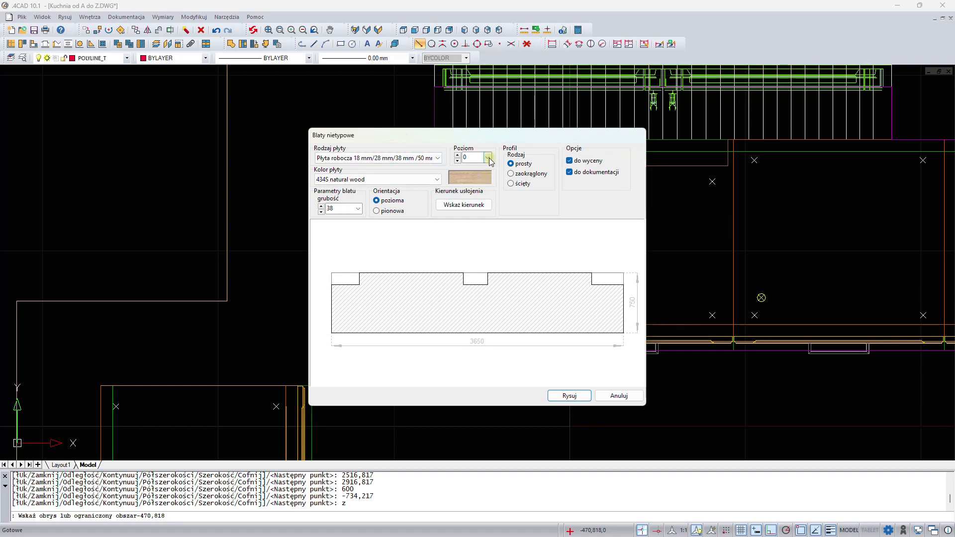
left_click(488, 157)
left_click(482, 177)
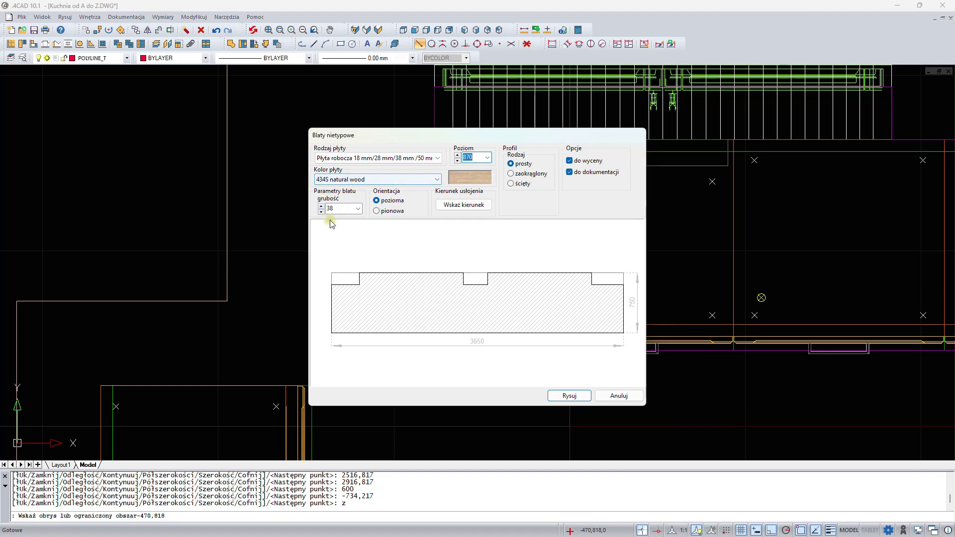
left_click(467, 206)
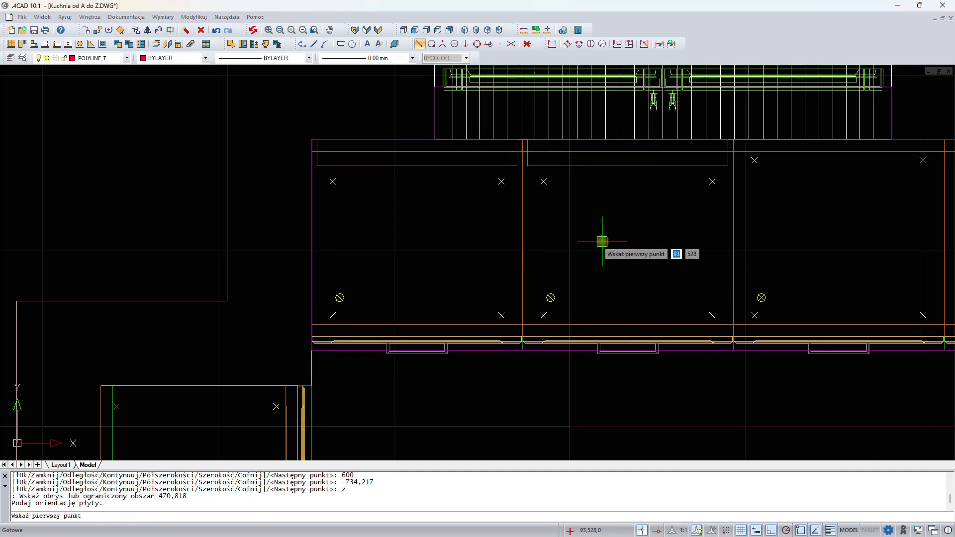
left_click(602, 241)
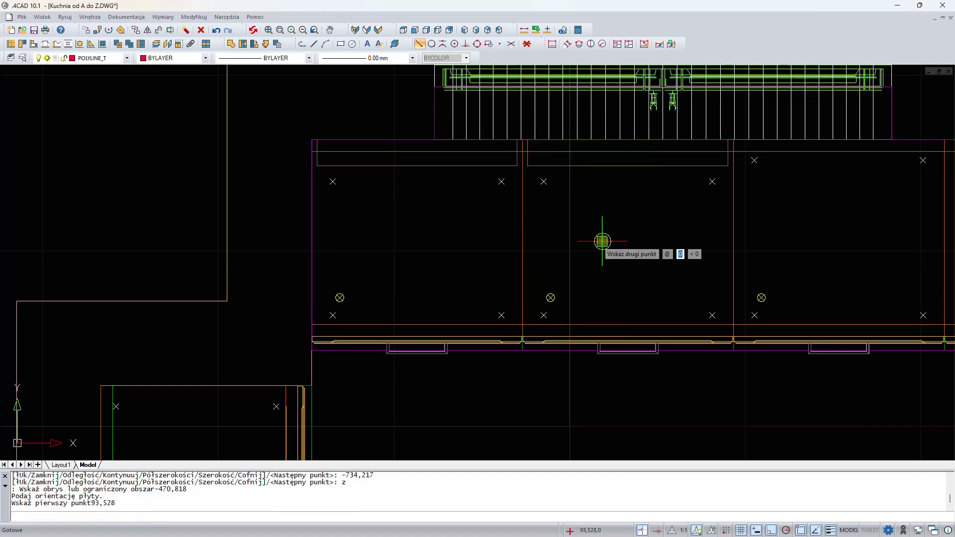
left_click(845, 232)
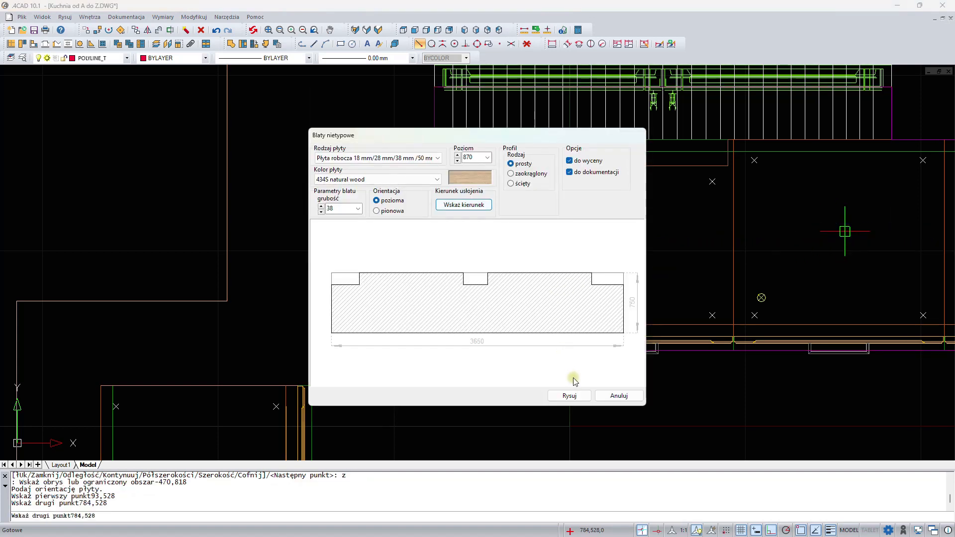
left_click(569, 396)
- Draw a 600 by 2450 mm rectangle along the right wall below the corner for the side worktop
scroll(548, 348, "down", 3)
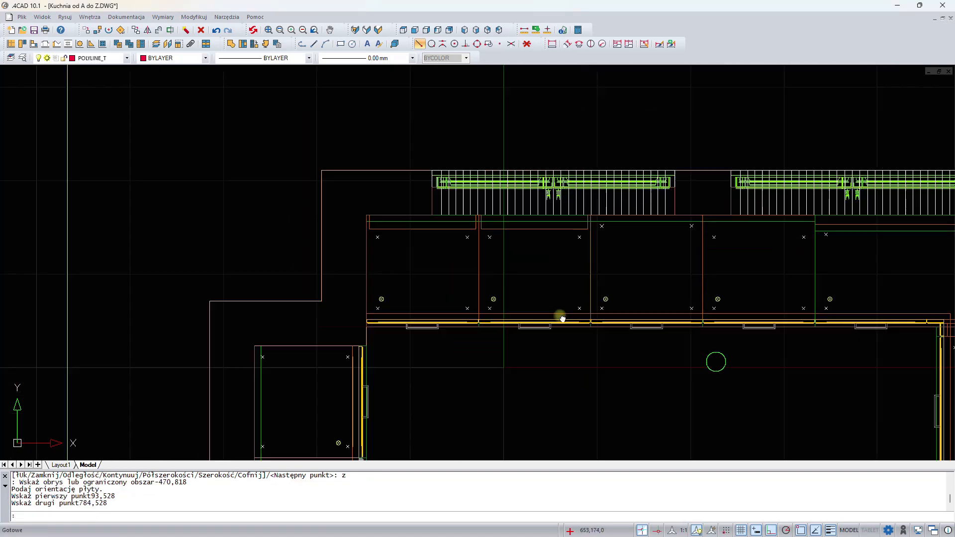
mouse_move(588, 333)
middle_mouse_down()
mouse_move(343, 219)
mouse_move(408, 233)
middle_mouse_up()
scroll(351, 220, "down", 2)
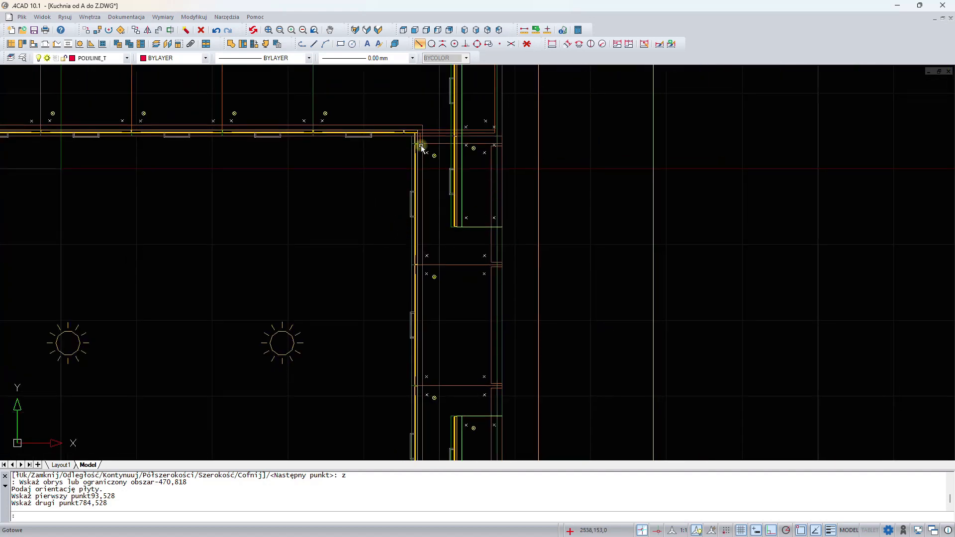
left_click(341, 44)
scroll(397, 111, "up", 3)
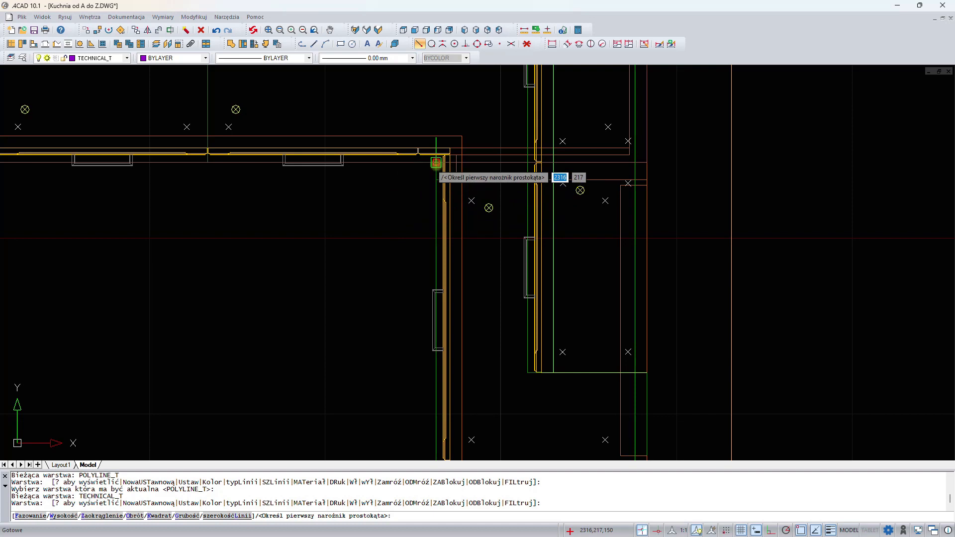
left_click(436, 163)
scroll(379, 252, "down", 3)
middle_click_drag(370, 247, 341, 105)
middle_click_drag(372, 351, 340, 130)
middle_click_drag(382, 274, 378, 259)
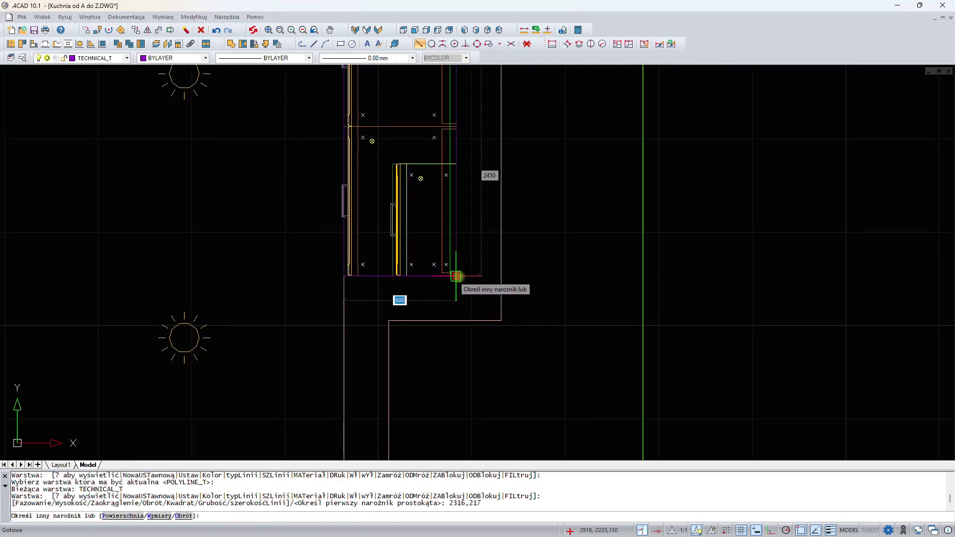
left_click(459, 277)
- Create a non-standard worktop from the rectangle at level 870 mm with a vertical grain direction
left_click(55, 43)
left_click(342, 151)
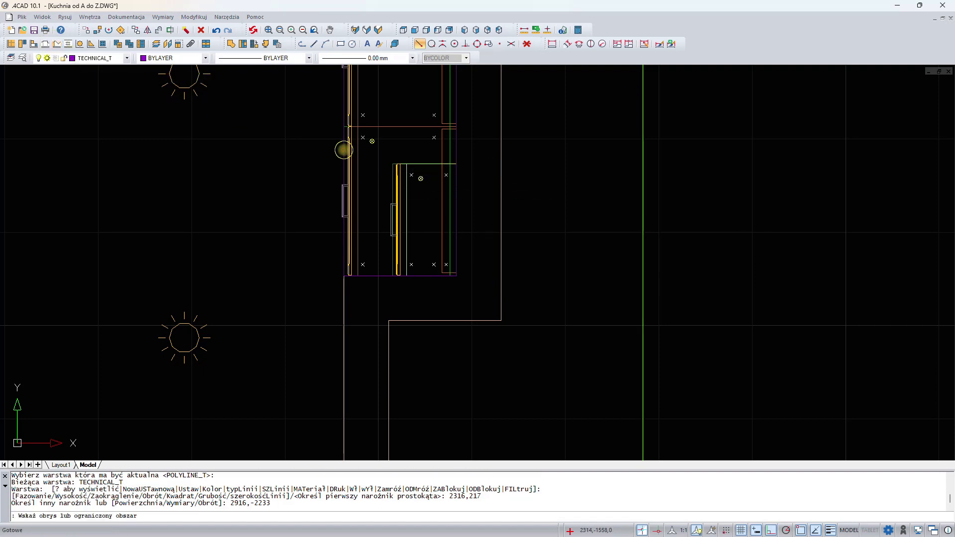
left_click(488, 157)
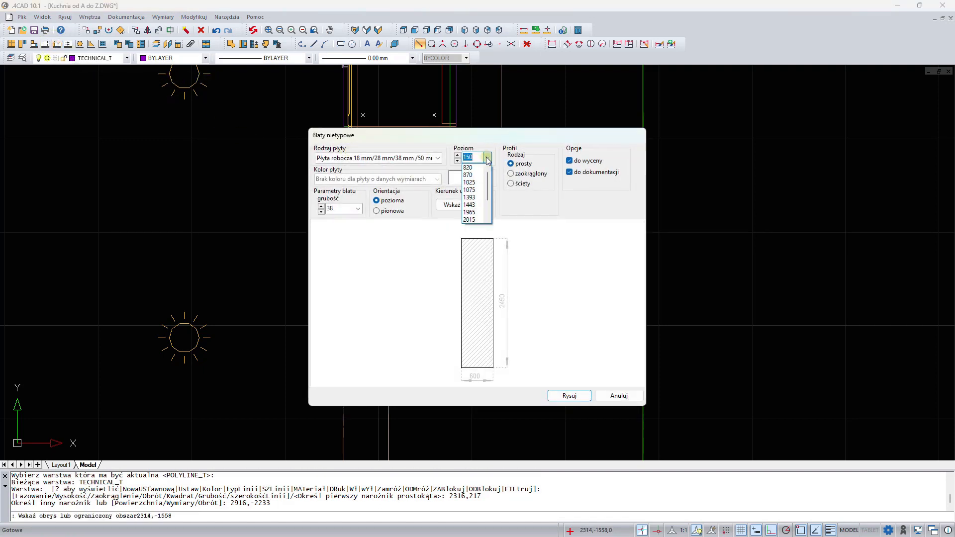
left_click(473, 175)
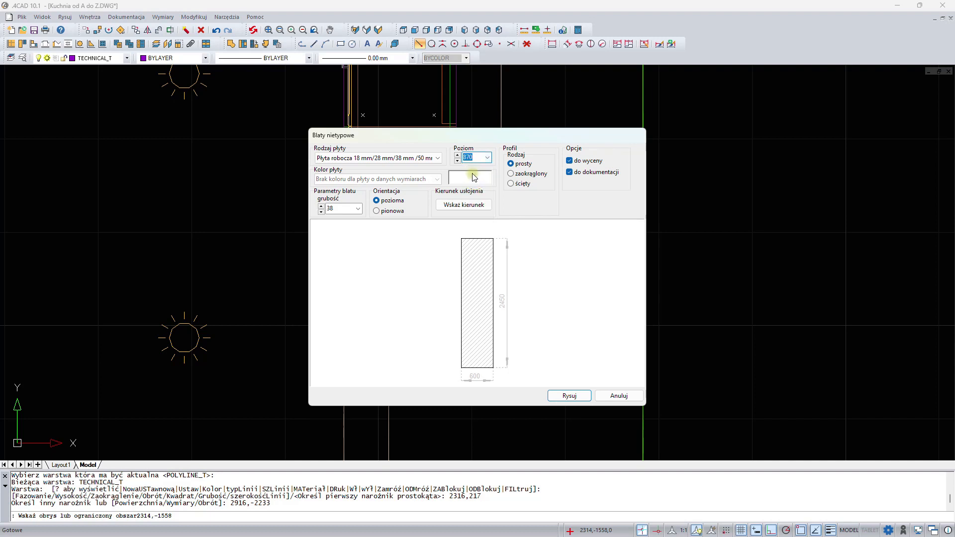
left_click(466, 206)
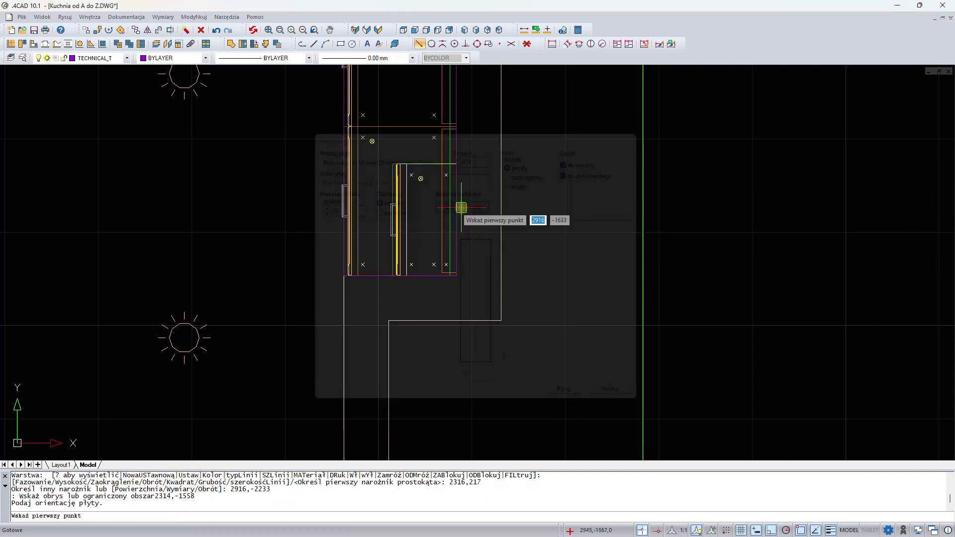
left_click(434, 188)
left_click(434, 222)
left_click(569, 397)
middle_click_drag(266, 230, 416, 301)
middle_click_drag(396, 238, 382, 254)
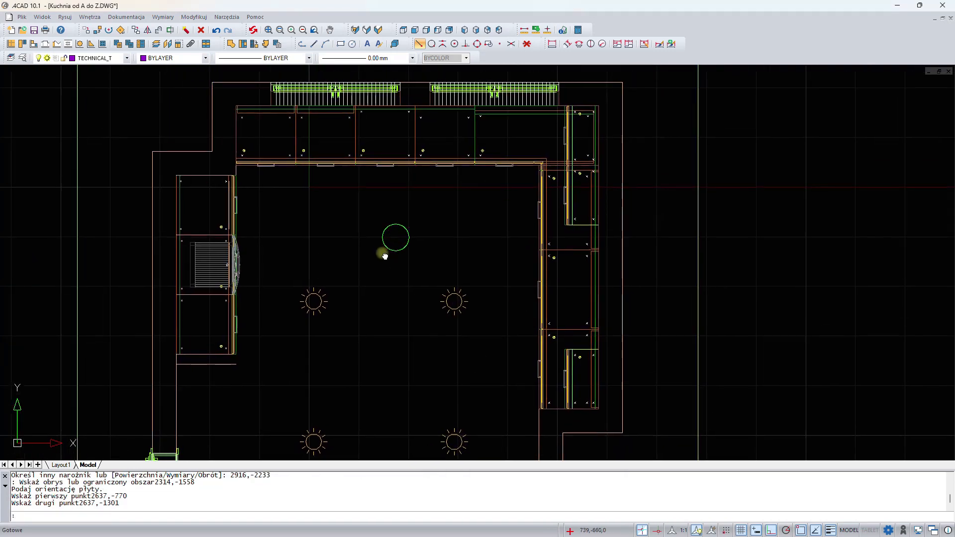
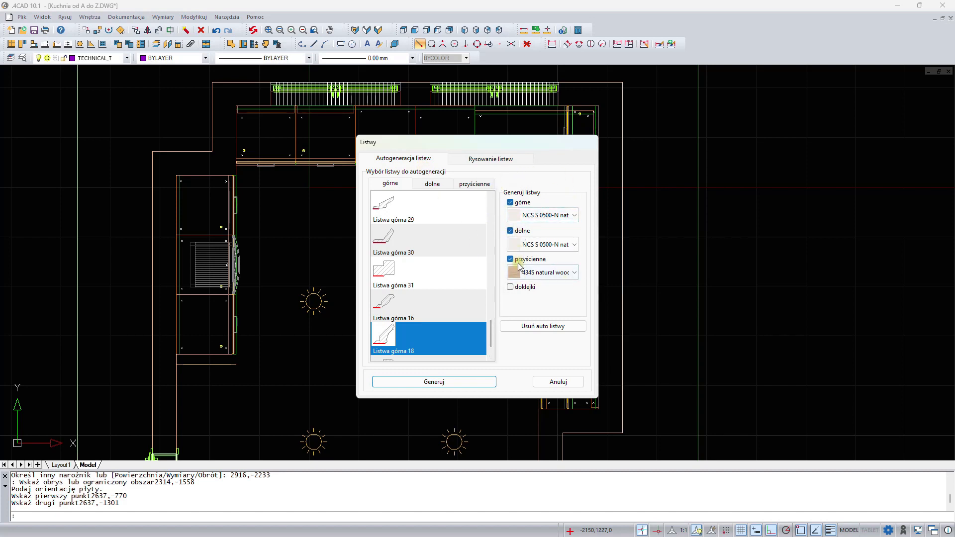
- Set the automatic strip generation to top strips only, turning off the lower and wall strips
left_click_drag(540, 142, 449, 145)
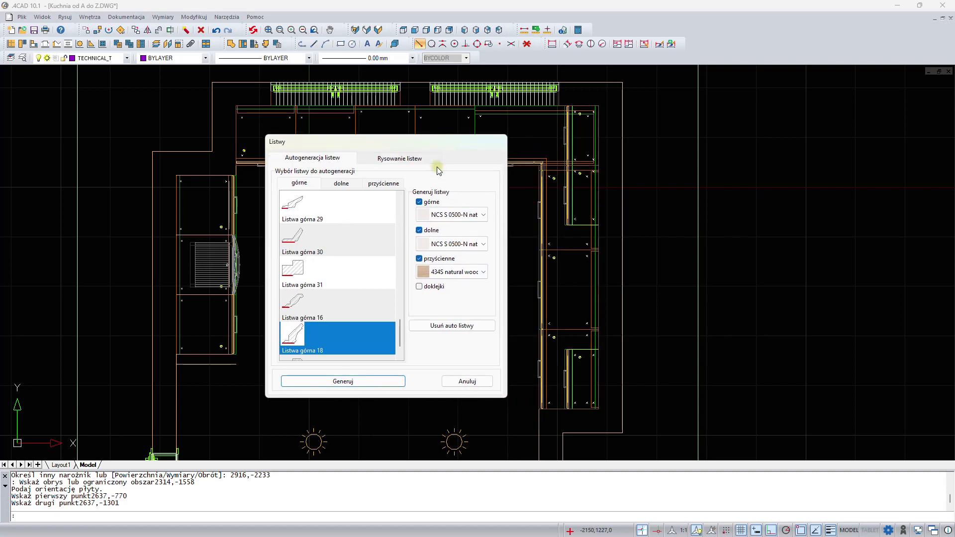
left_click(419, 230)
left_click(419, 259)
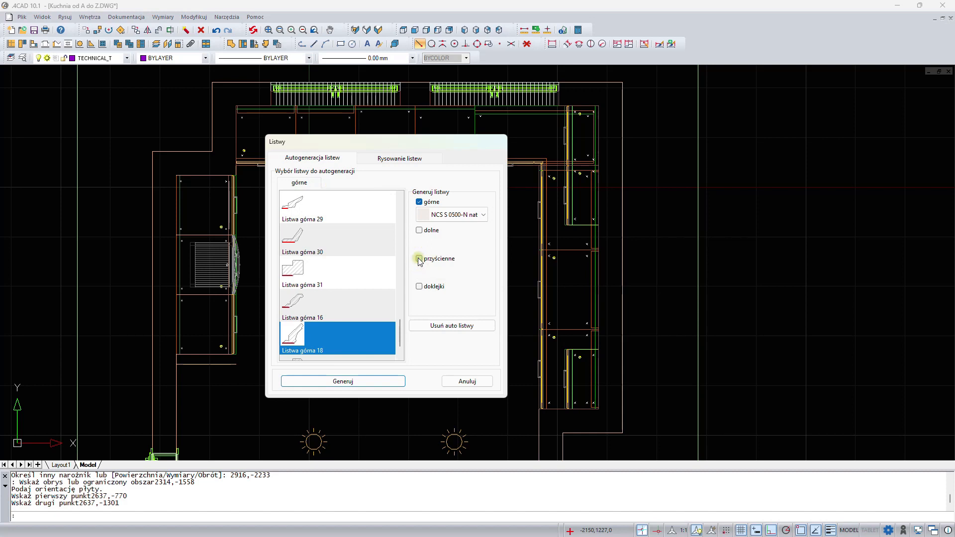
- Choose the Listwa góra 18 top strip profile and generate the strips
left_click(337, 301)
left_click(324, 271)
left_click(323, 244)
left_click(322, 206)
scroll(326, 238, "up", 1)
left_click(327, 238)
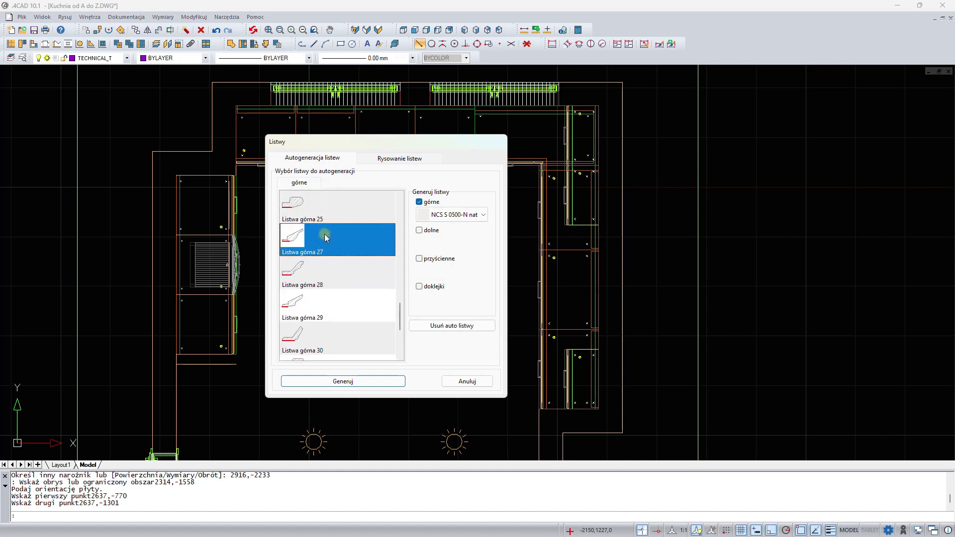
scroll(326, 238, "down", 2)
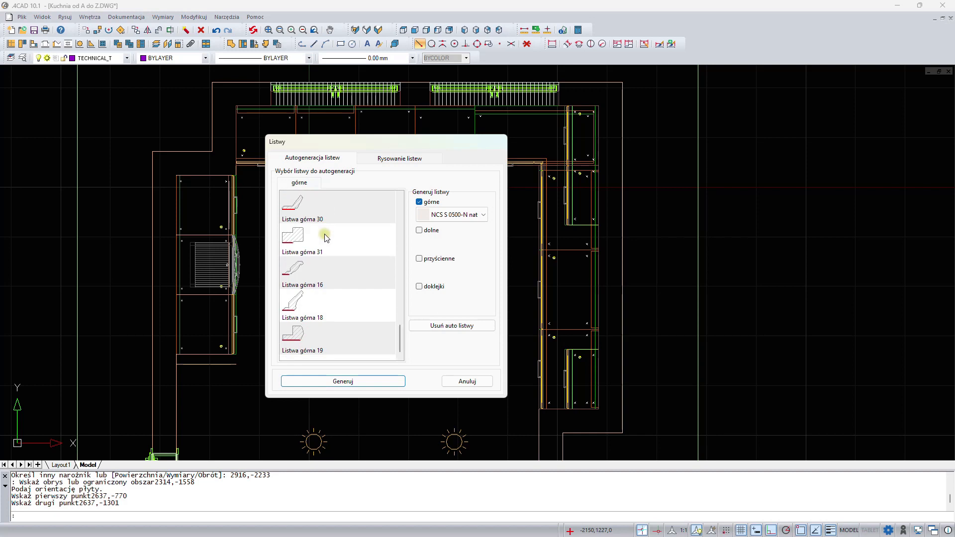
left_click(303, 304)
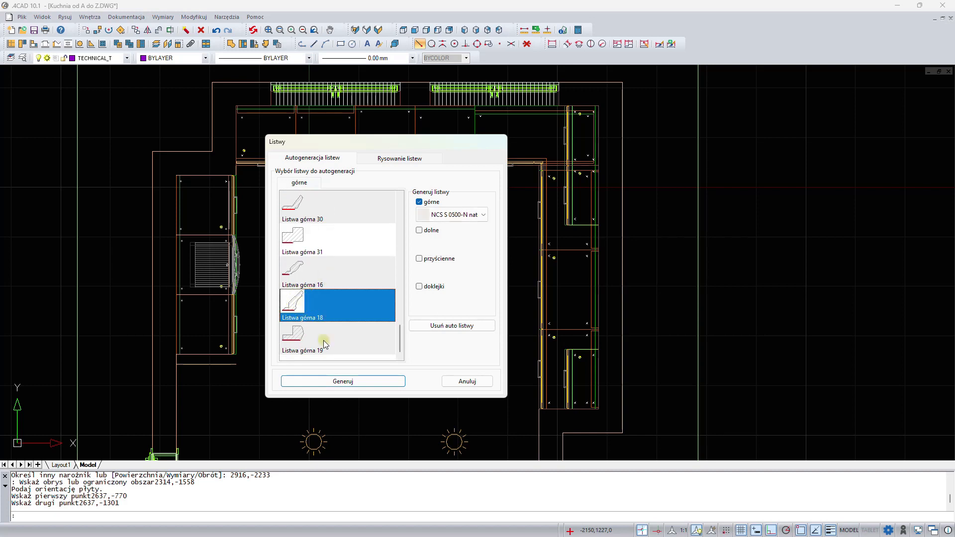
left_click(343, 381)
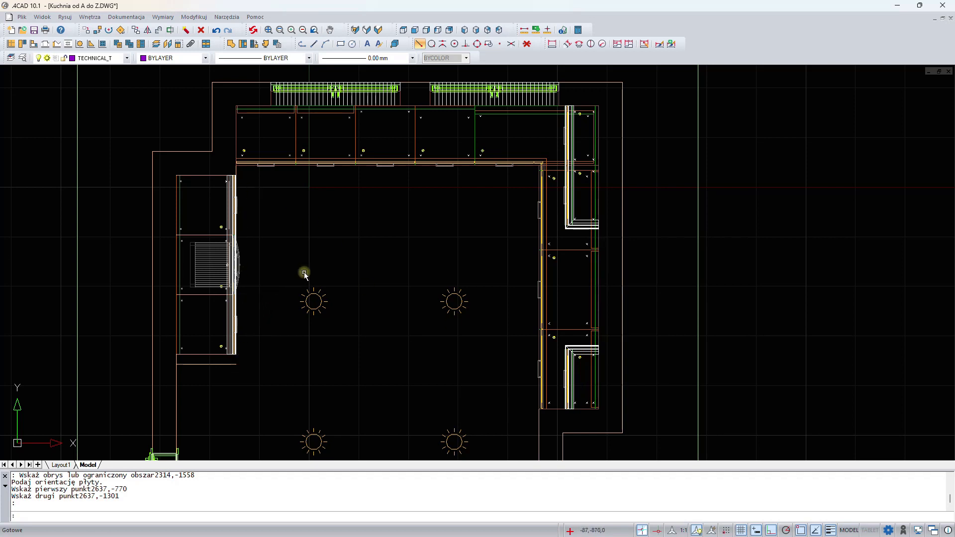
- Delete the top strip generated along the left-wall tall cabinets
middle_click_drag(313, 274, 359, 262)
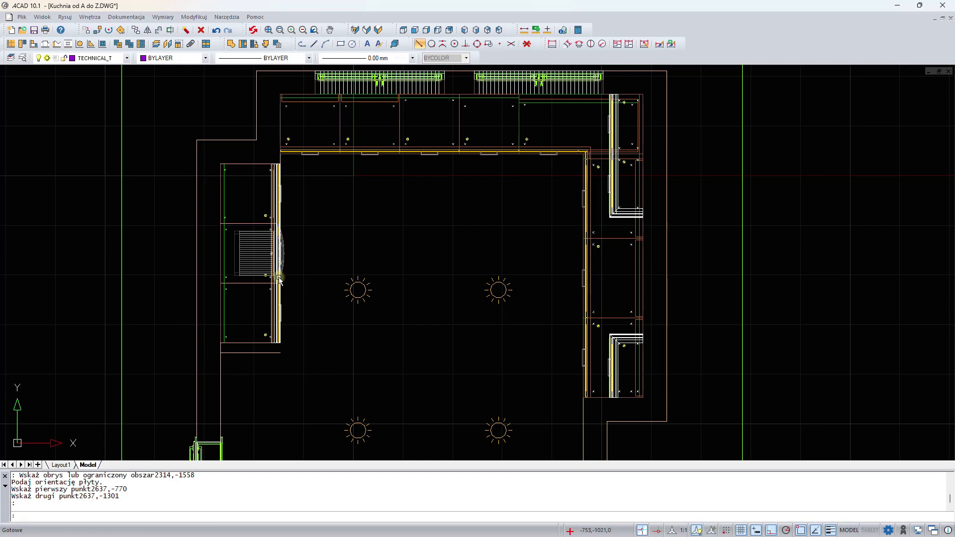
scroll(278, 175, "up", 4)
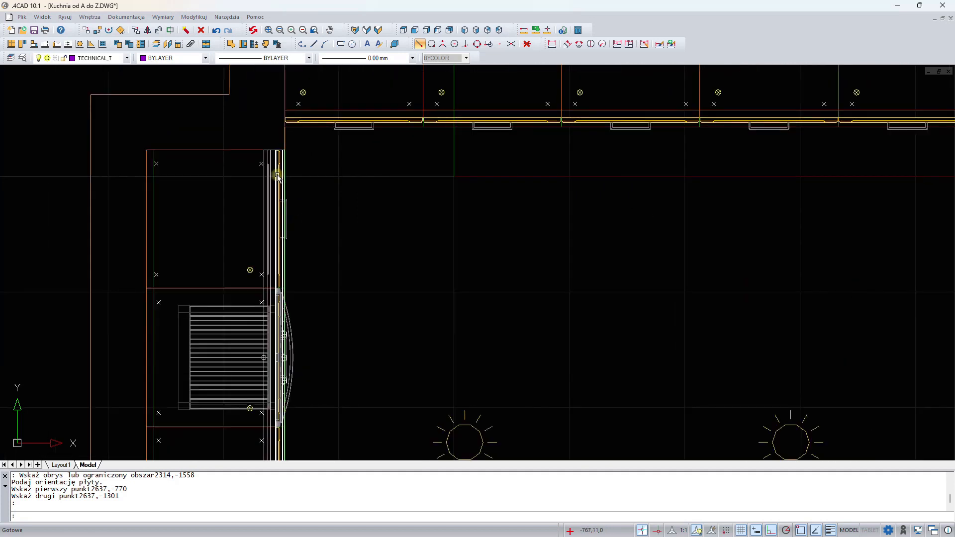
left_click(263, 150)
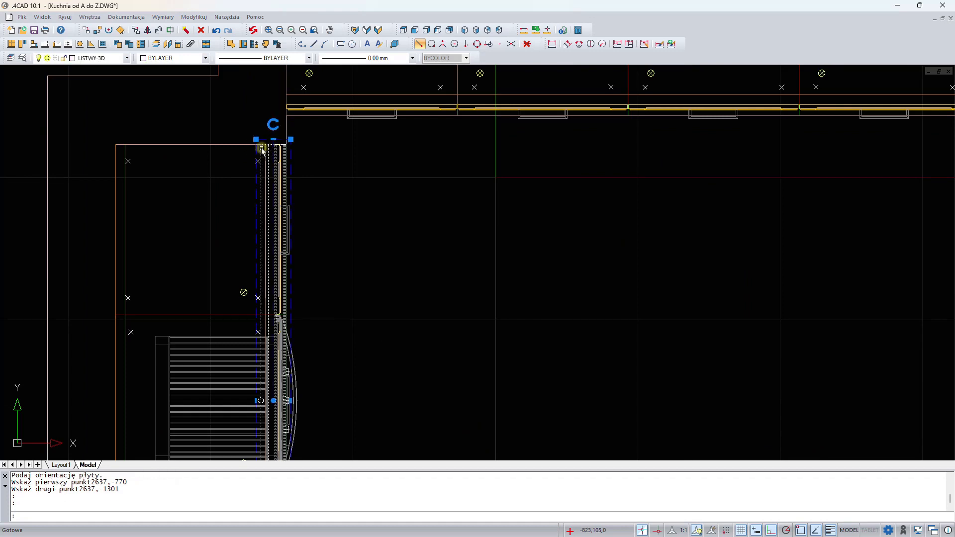
key("Delete")
scroll(428, 247, "down", 5)
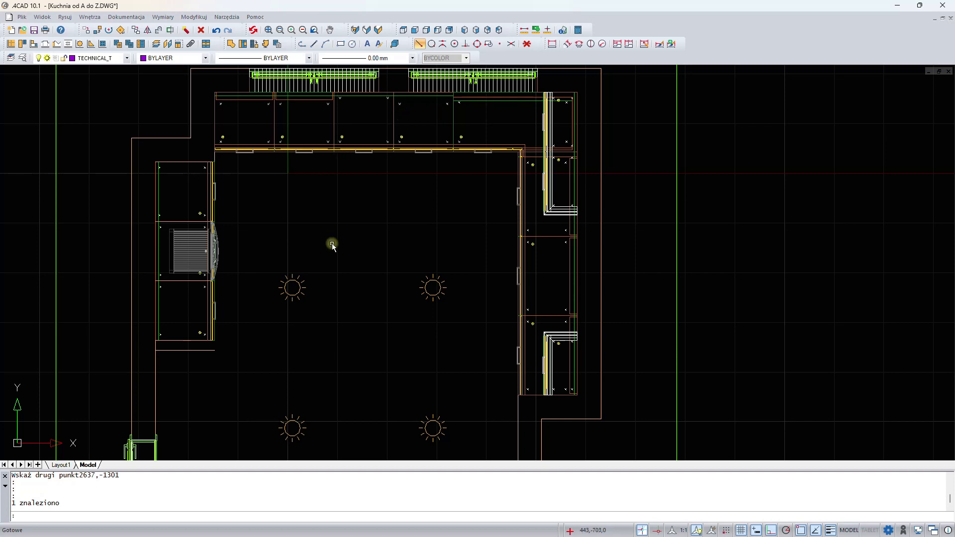
- Open the 3D render preview to inspect the kitchen, then close it
left_click(379, 31)
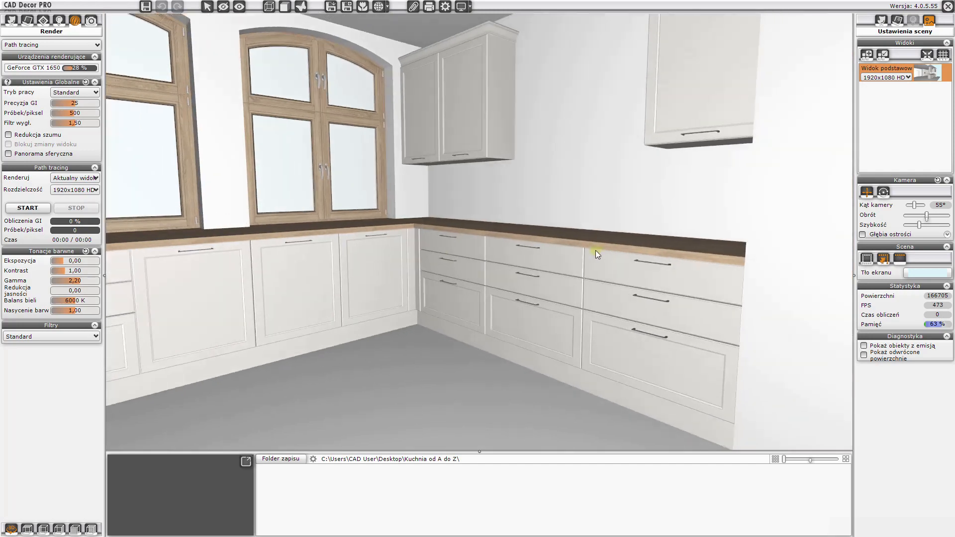
left_click_drag(596, 249, 517, 230)
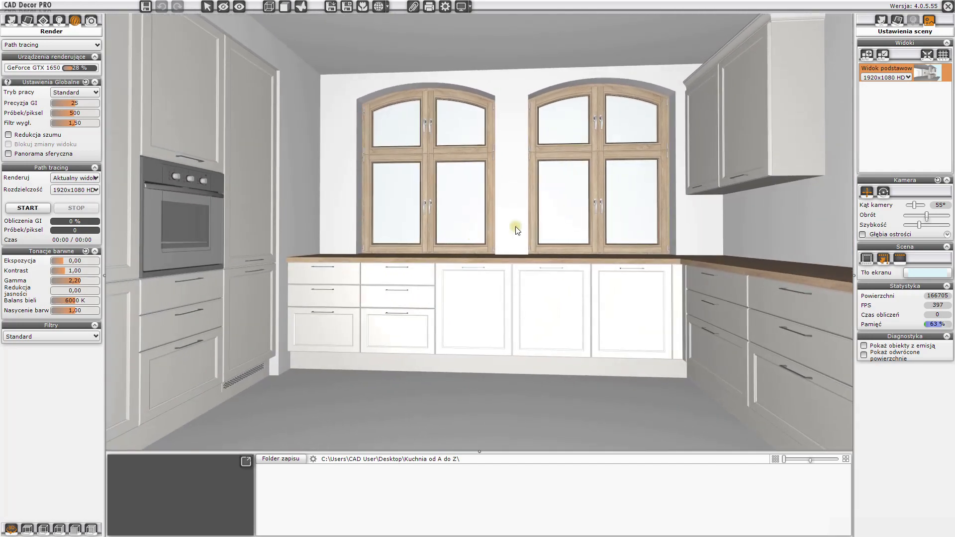
left_click(948, 7)
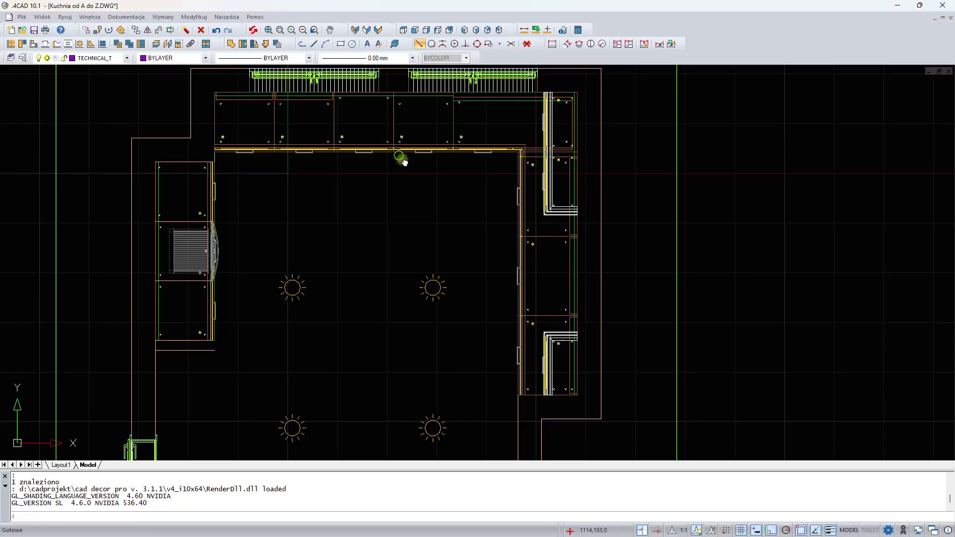
- Insert the black Samsung NV66M3535BB built-in oven into the front of the left-wall tall cabinet
middle_click_drag(401, 155, 420, 167)
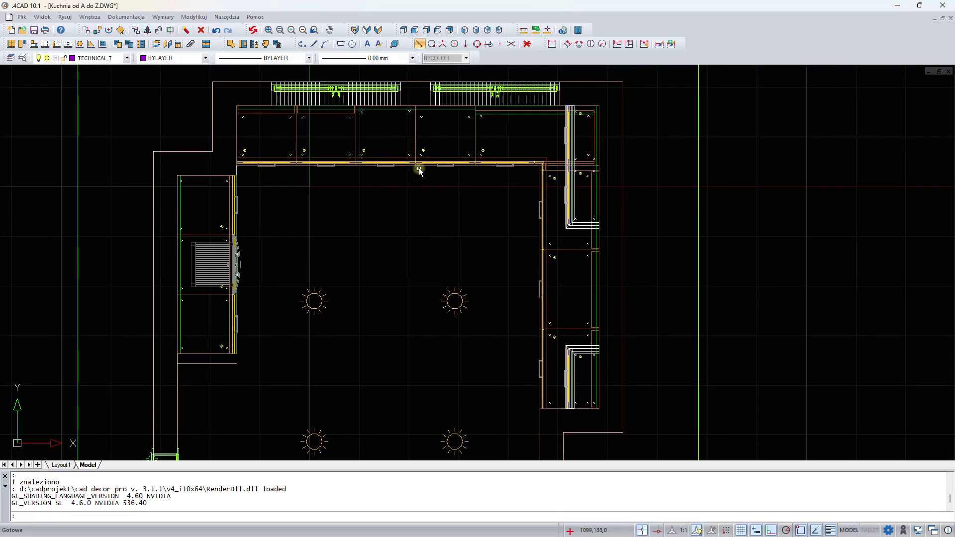
left_click(104, 45)
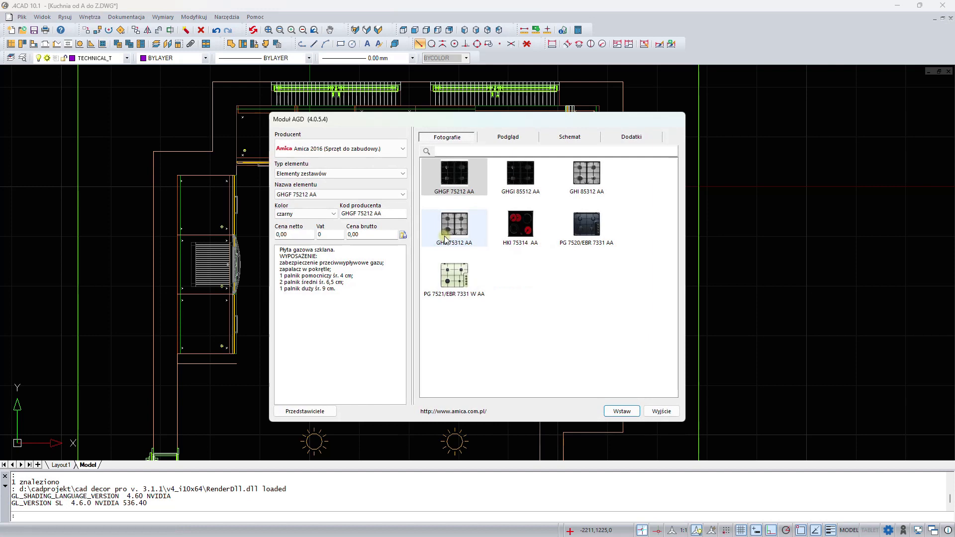
left_click(381, 149)
scroll(375, 213, "down", 1)
scroll(374, 213, "down", 3)
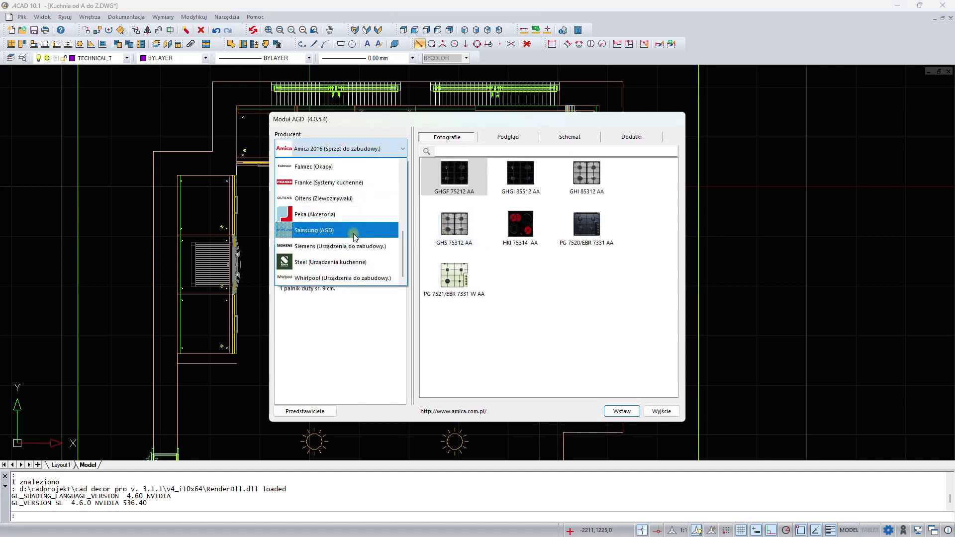
left_click(351, 231)
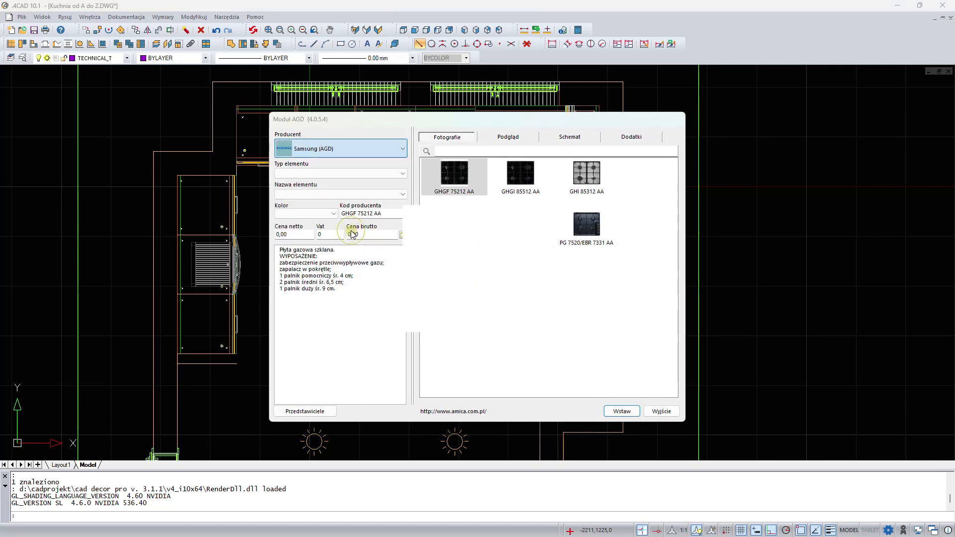
left_click(349, 173)
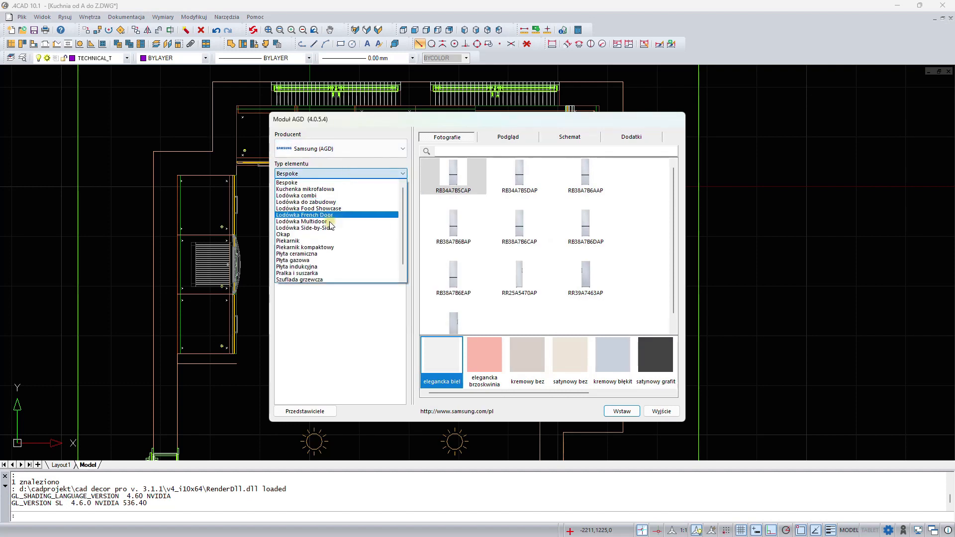
left_click(323, 242)
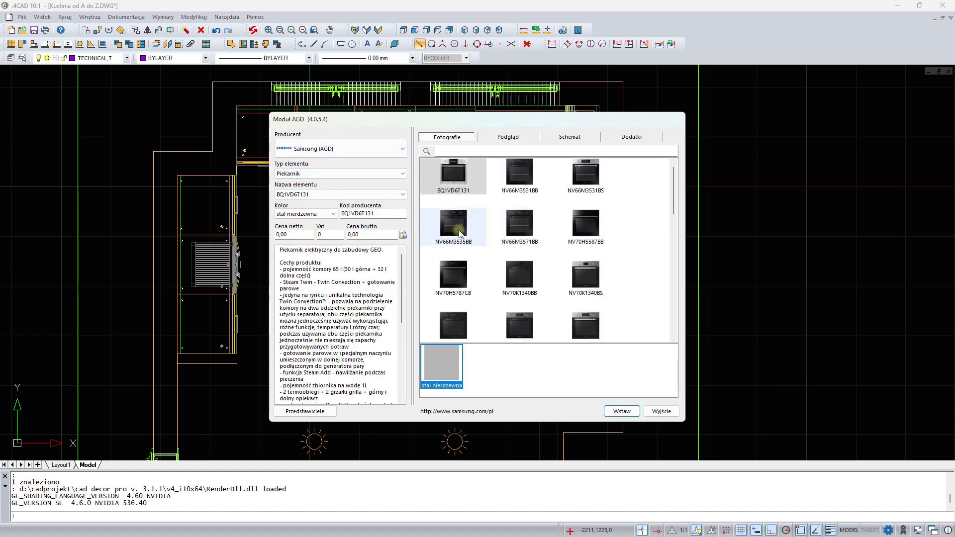
left_click(459, 230)
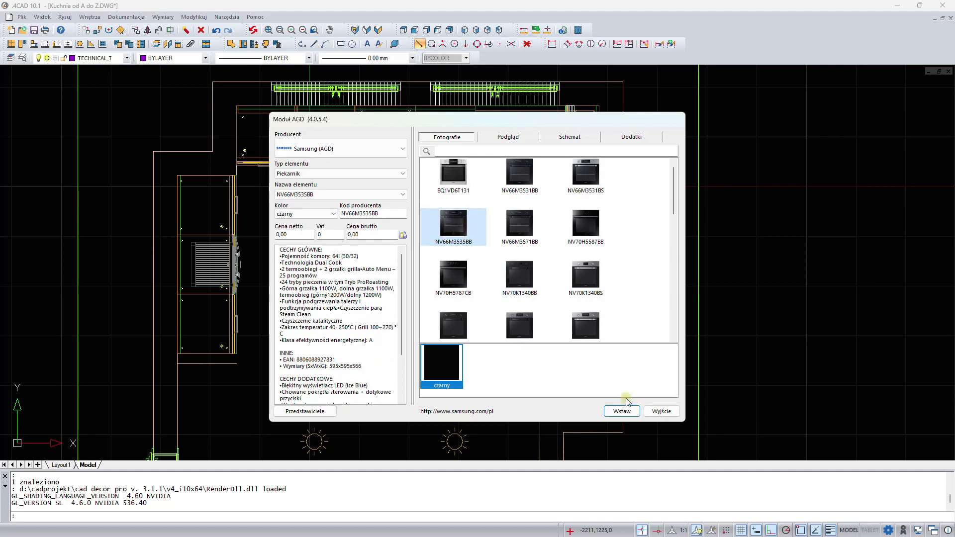
left_click(629, 413)
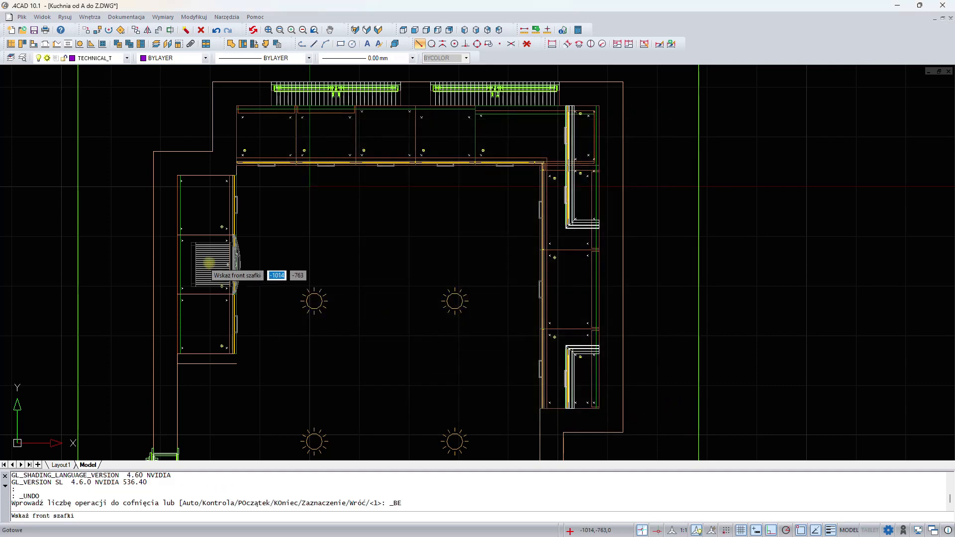
scroll(209, 249, "up", 4)
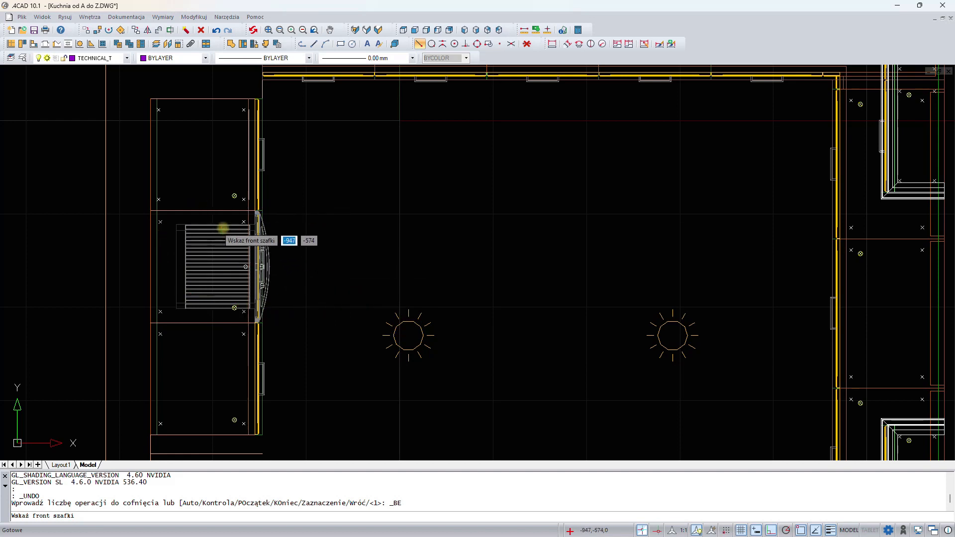
left_click(222, 225)
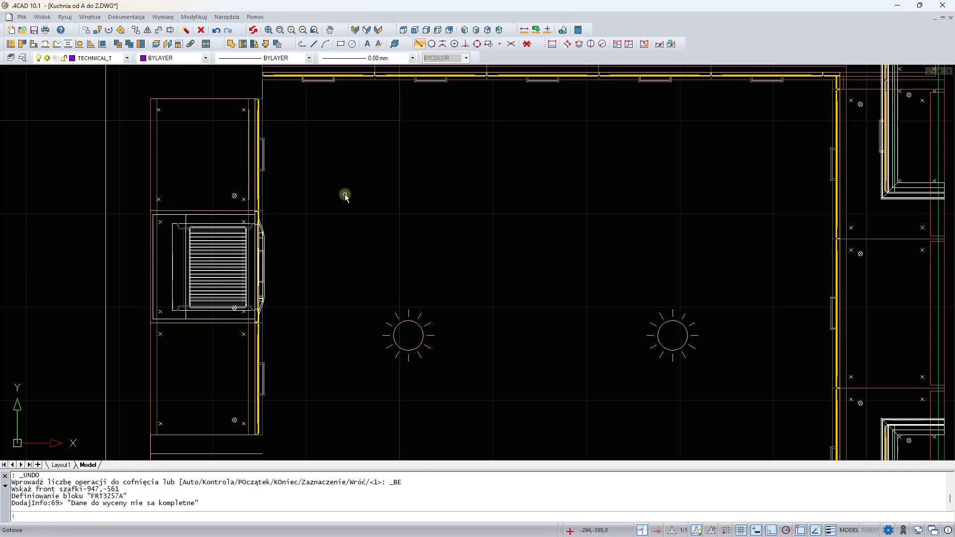
- Insert the Franke Fragranit+ Mythos MTG 651-100 left-bowl sink in Grafitowy onto the back worktop
right_click(346, 196)
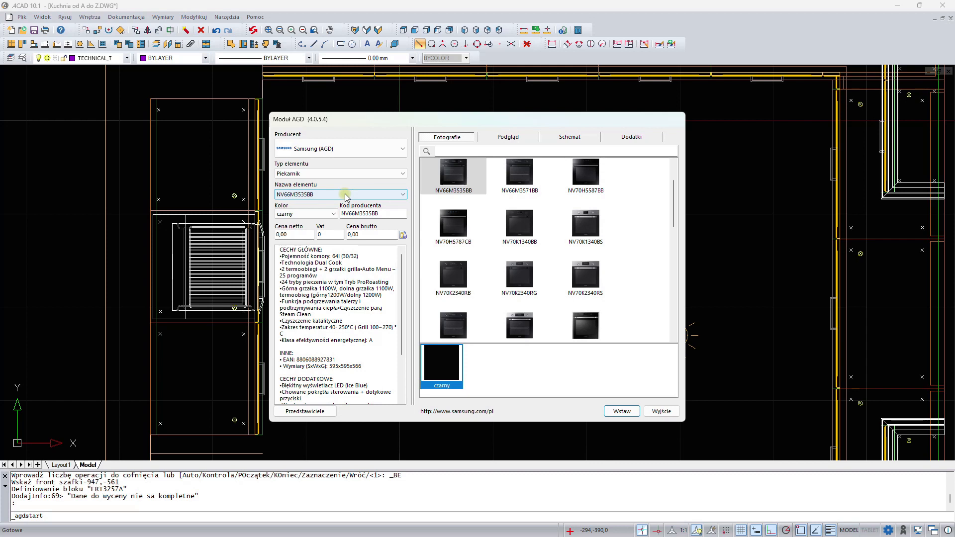
left_click(338, 148)
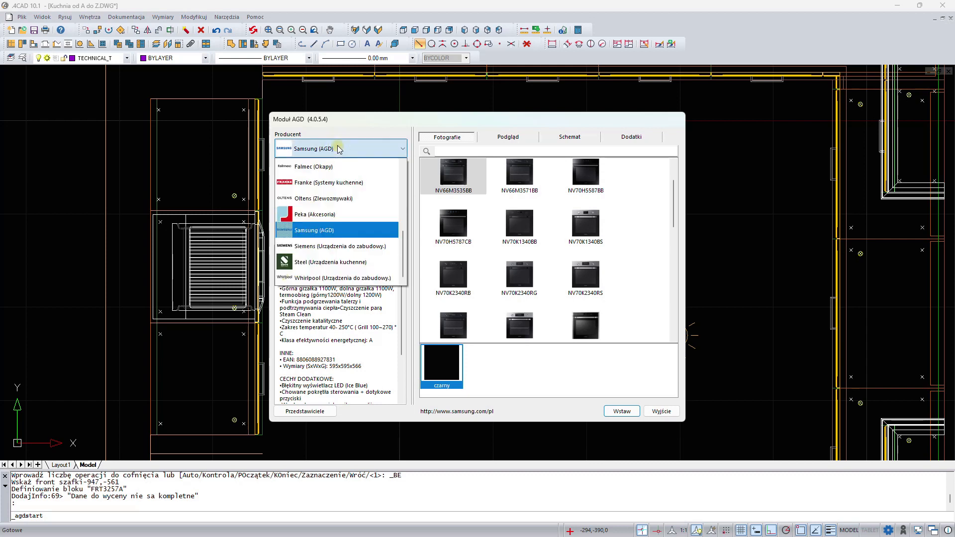
left_click(308, 182)
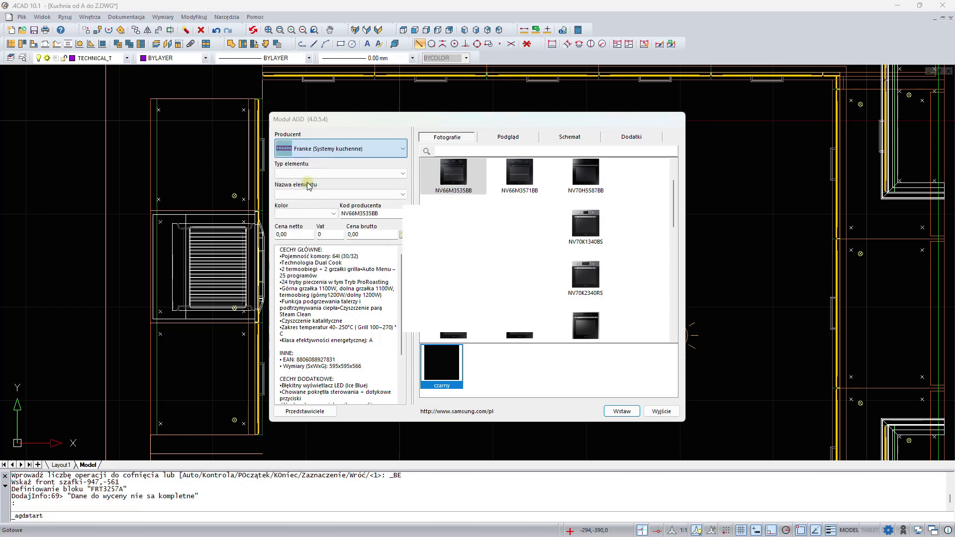
left_click(389, 177)
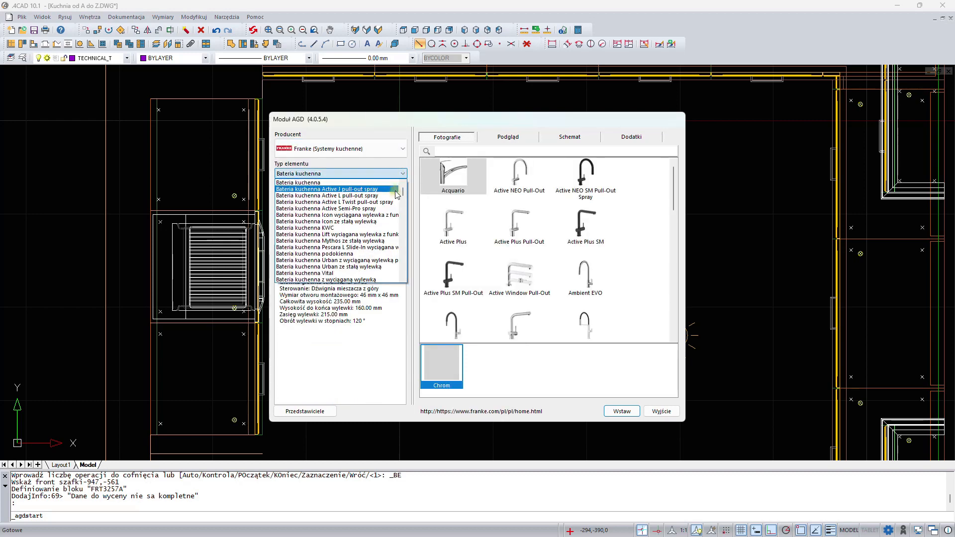
left_click_drag(403, 188, 405, 273)
scroll(336, 250, "down", 2)
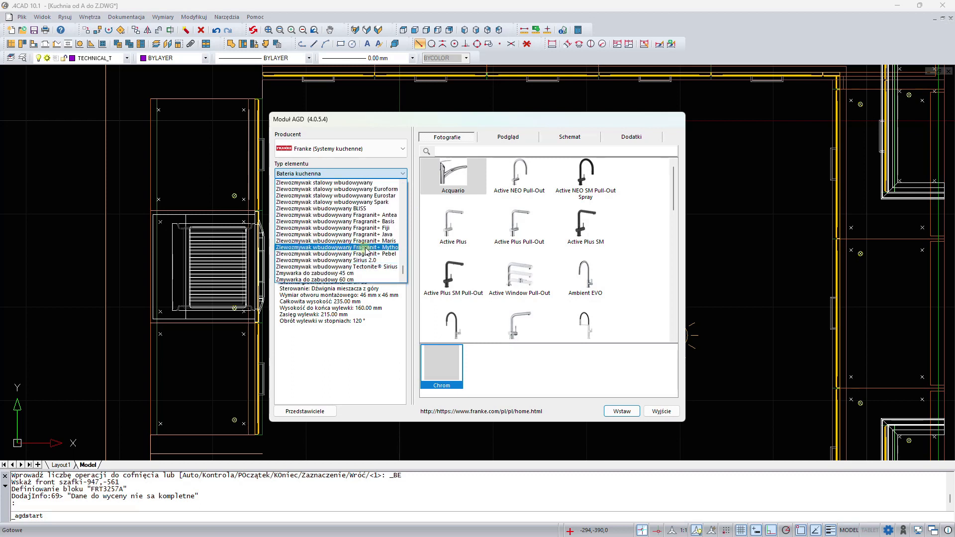
left_click(369, 248)
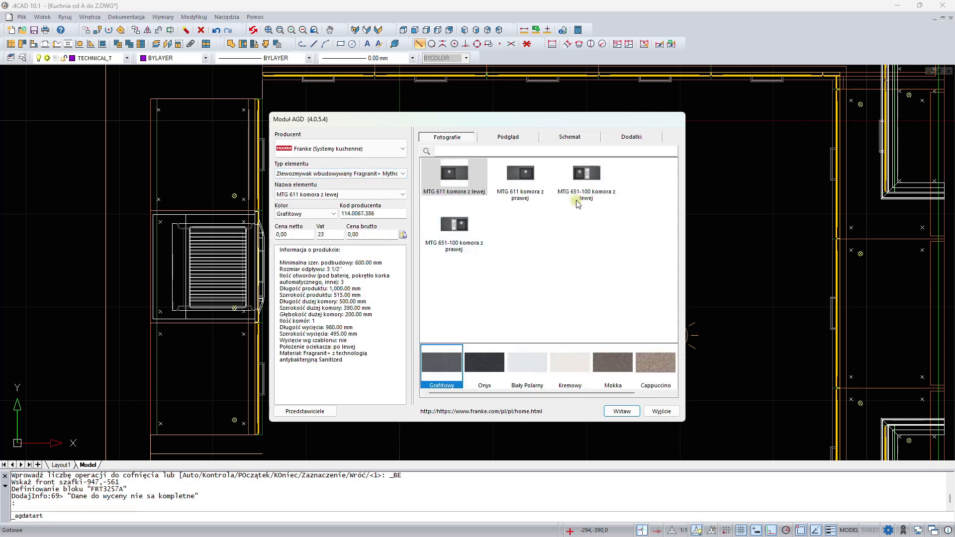
left_click(595, 173)
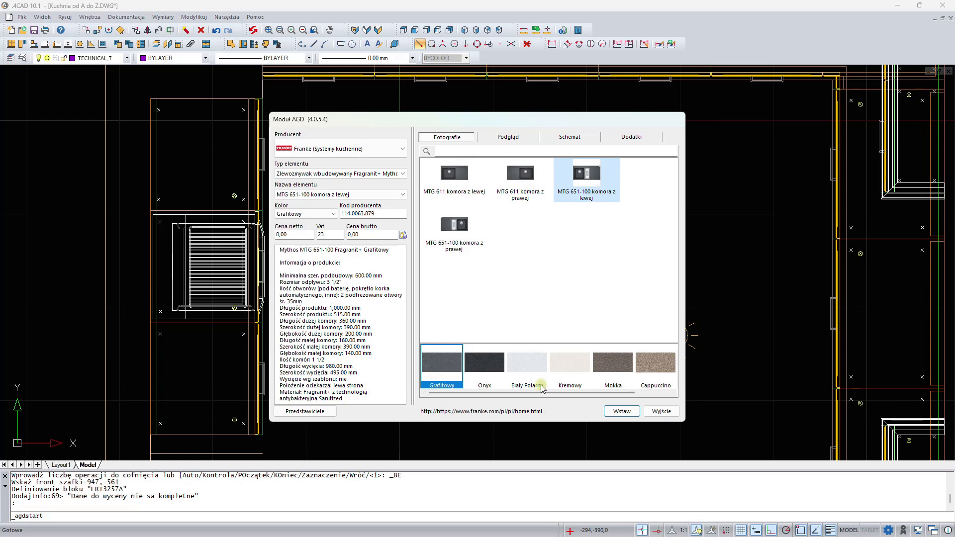
left_click(620, 411)
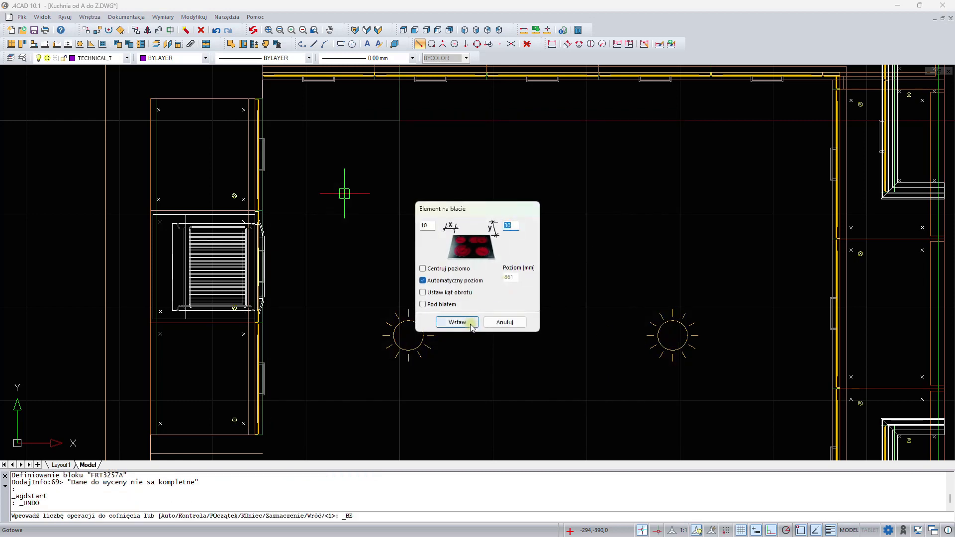
left_click(458, 323)
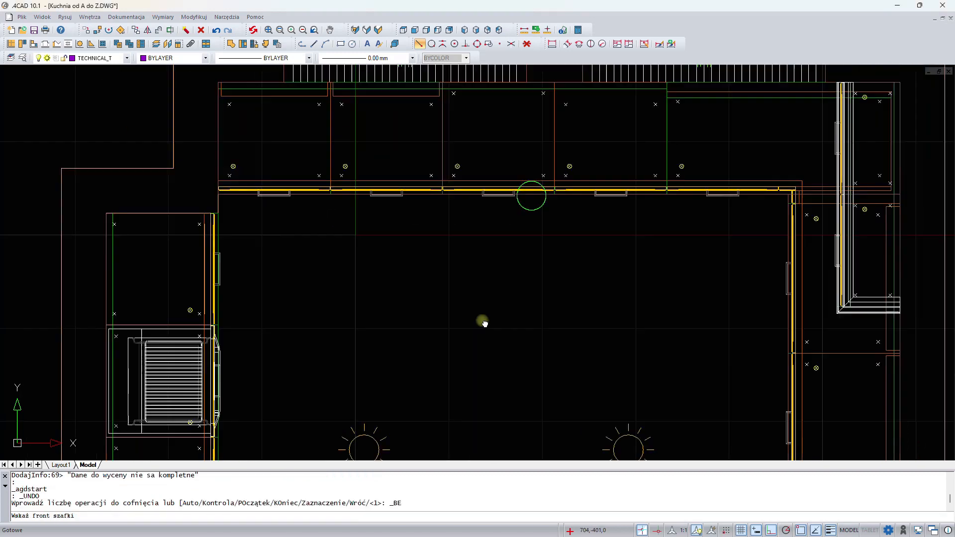
left_click(503, 223)
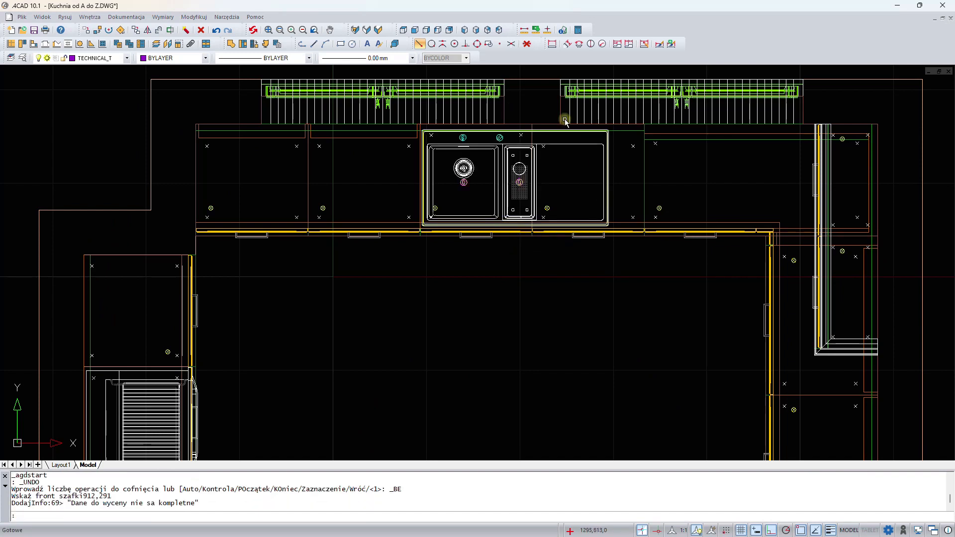
- Insert the Franke Active Plus Pull-Out kitchen faucet in Chrom onto the sink's tap hole
right_click(351, 285)
left_click(368, 174)
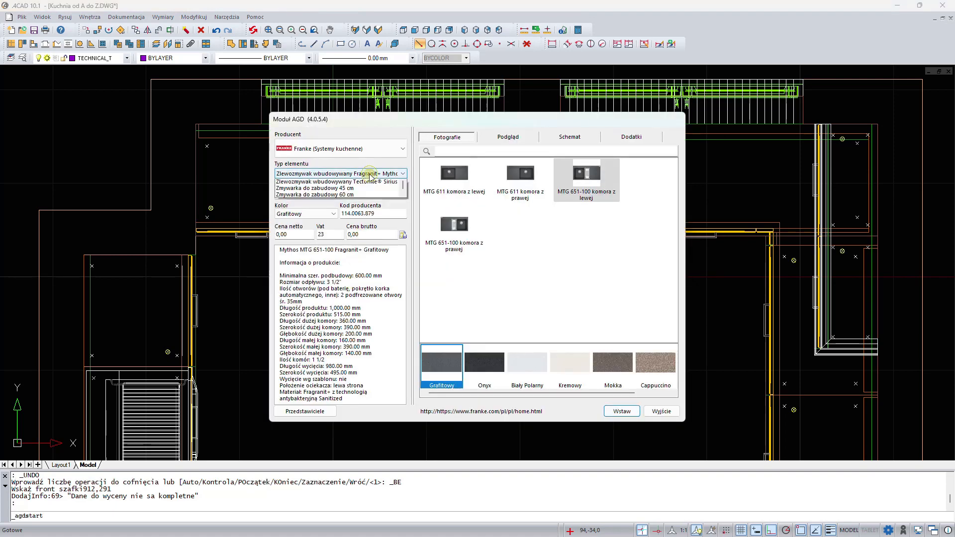
left_click_drag(402, 269, 399, 187)
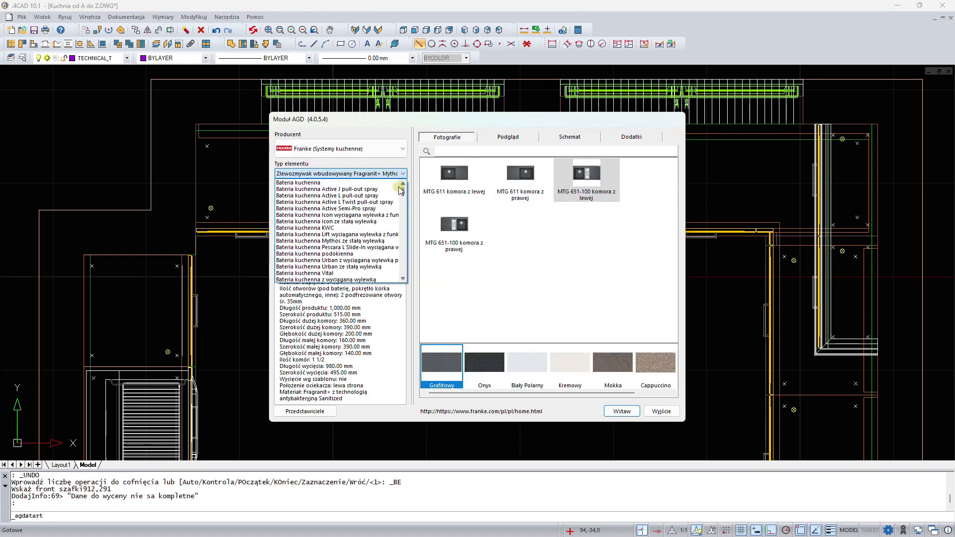
left_click(342, 183)
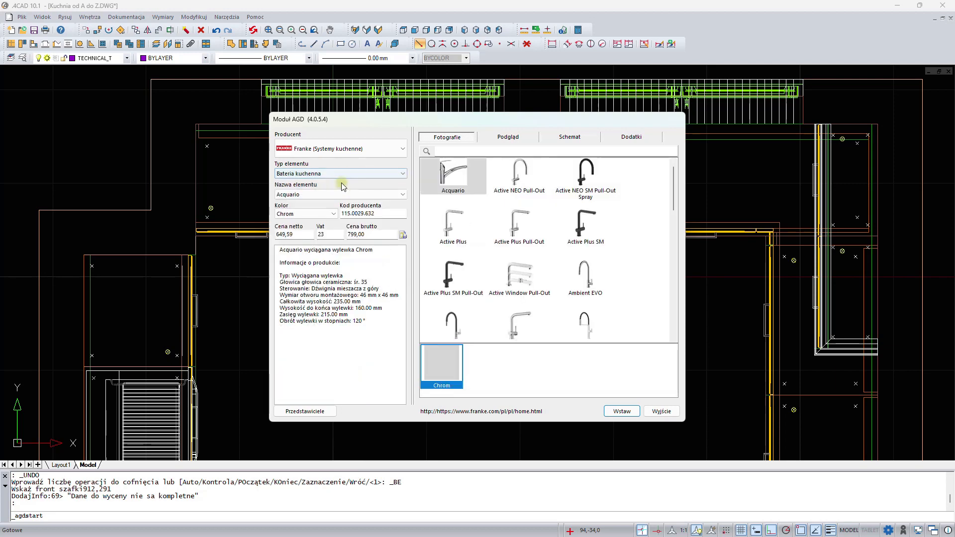
left_click(532, 238)
left_click(618, 409)
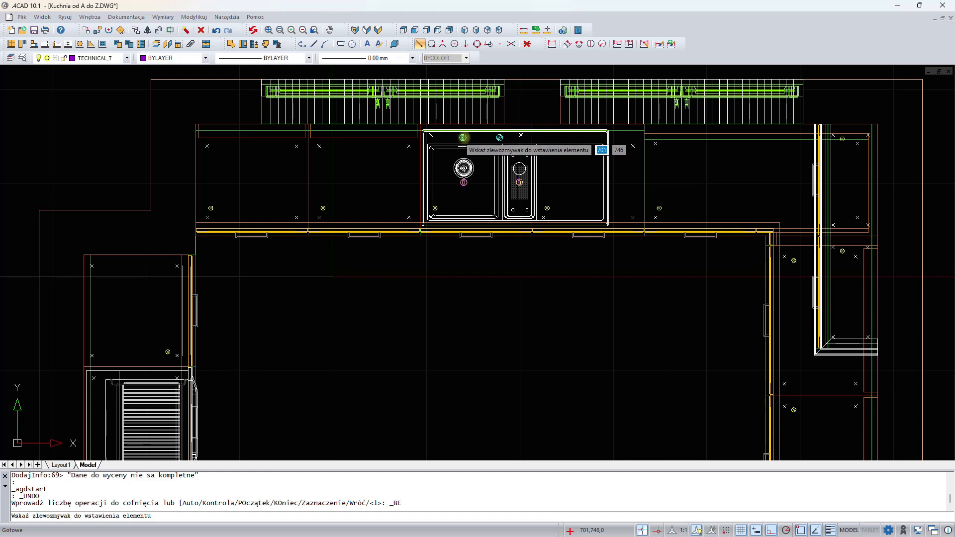
left_click(464, 138)
left_click(464, 139)
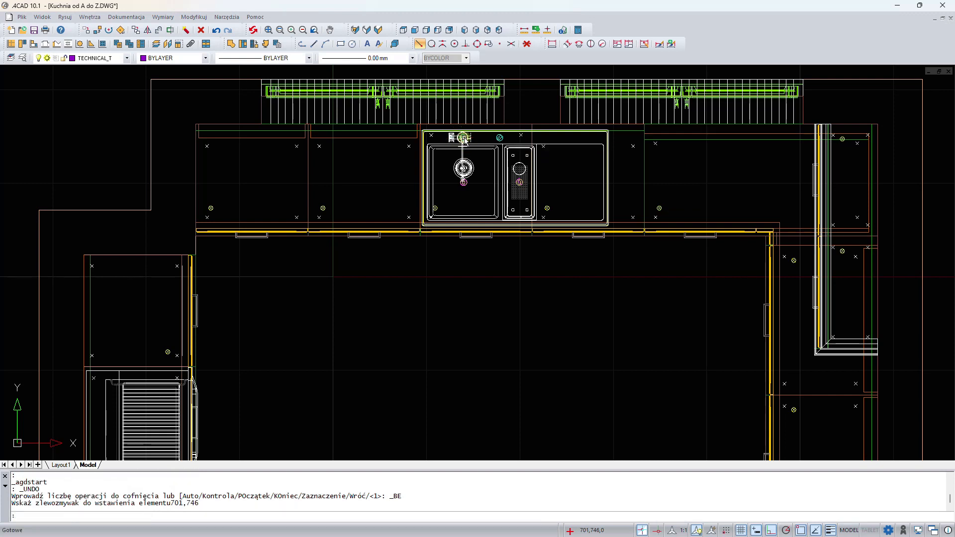
- Insert the Franke Trendline 808 BK range hood in Czarny mat at the front of a right-wall cabinet
right_click(465, 261)
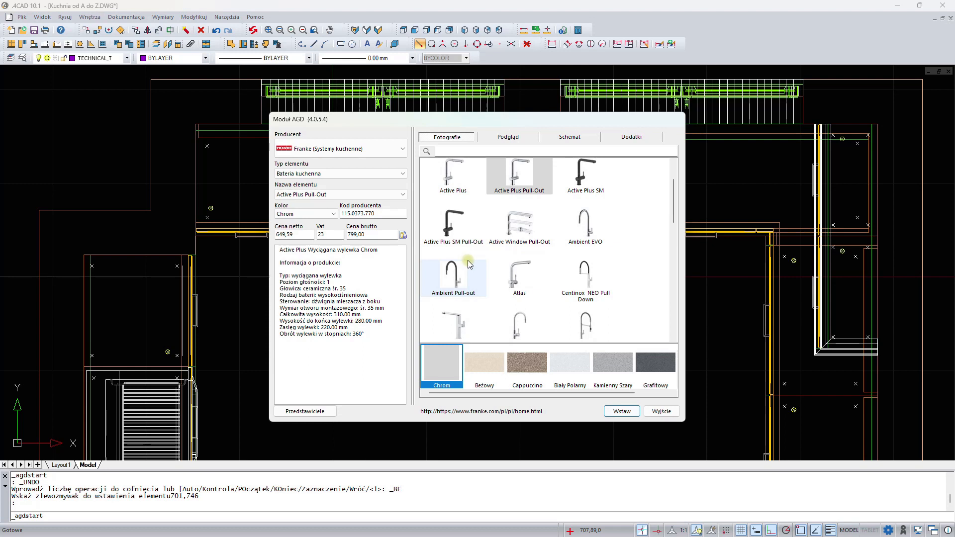
left_click(389, 158)
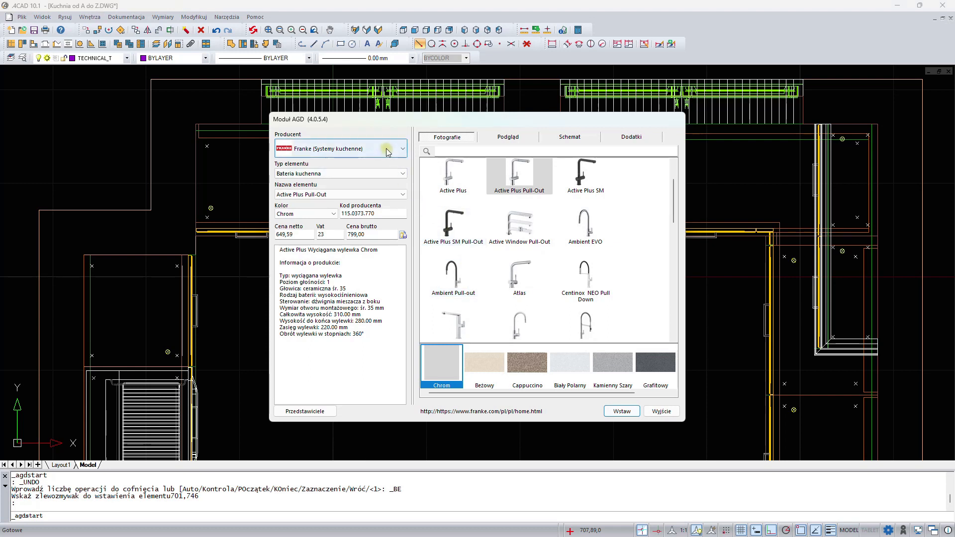
left_click(385, 148)
left_click(374, 174)
scroll(369, 229, "down", 5)
scroll(366, 245, "down", 4)
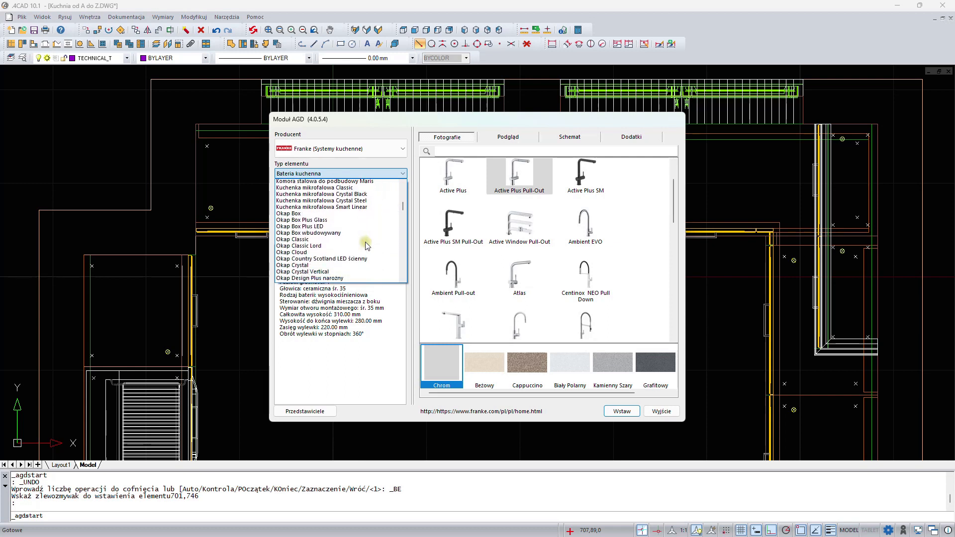
scroll(365, 243, "down", 5)
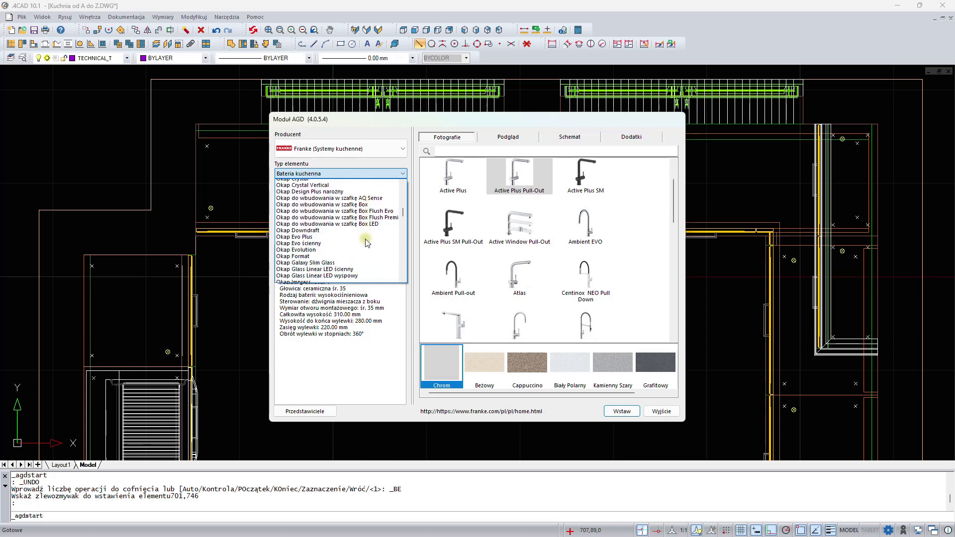
scroll(367, 243, "down", 4)
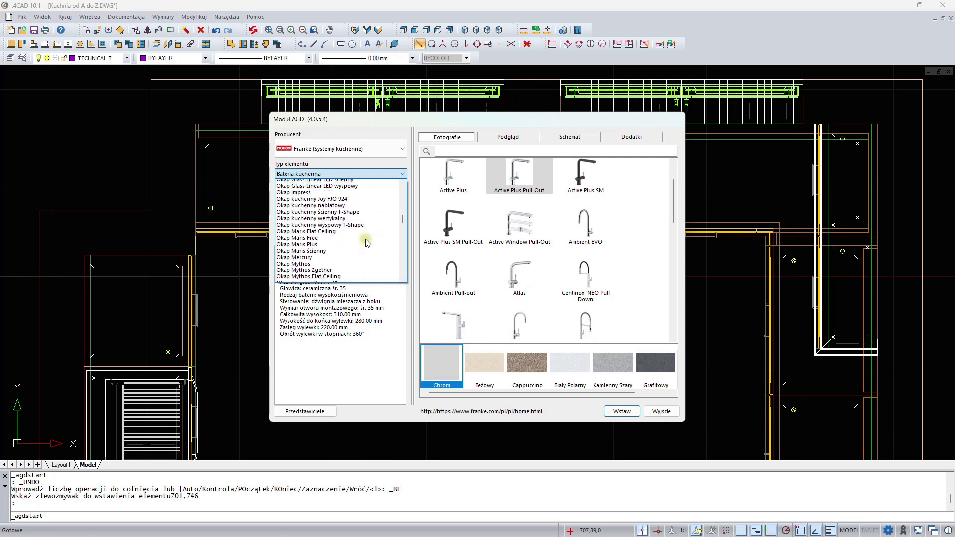
scroll(367, 242, "down", 5)
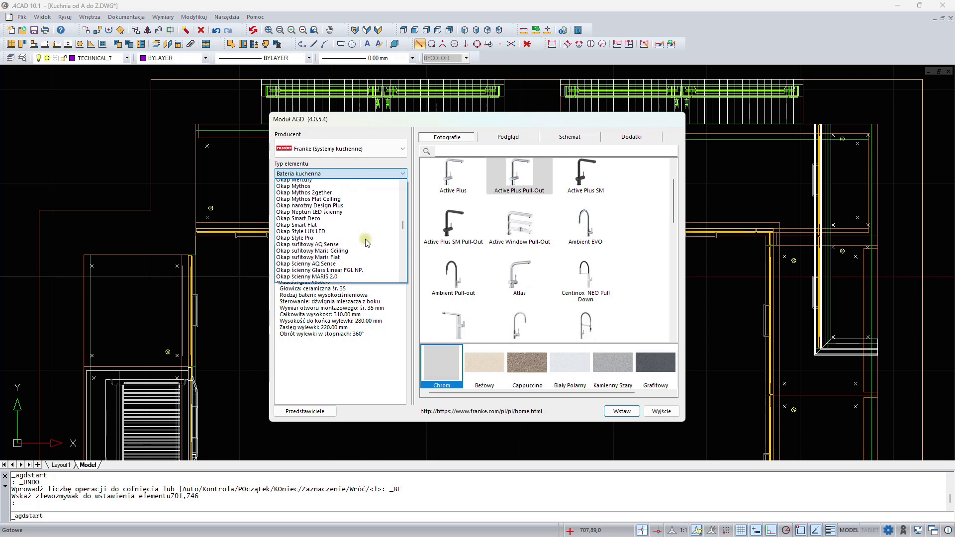
scroll(367, 243, "down", 3)
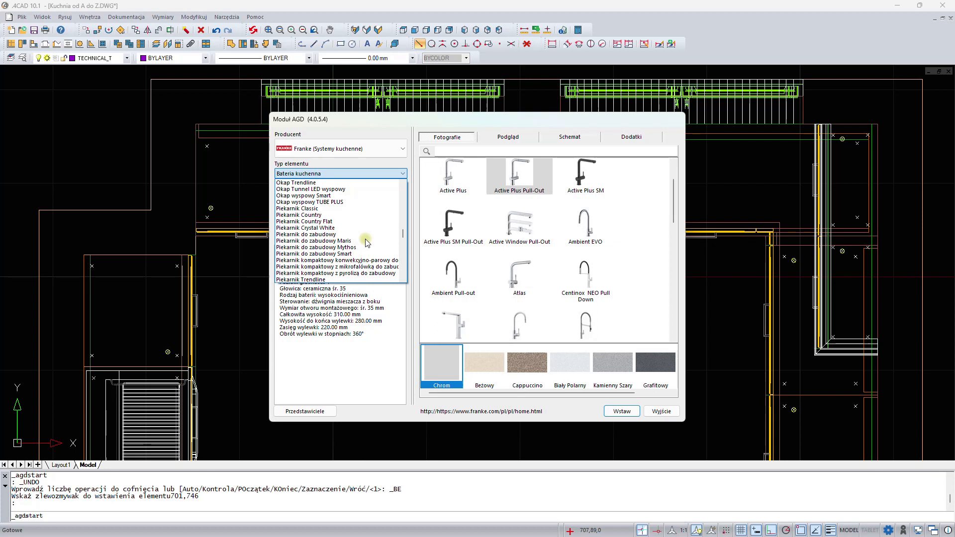
scroll(367, 243, "up", 1)
left_click(317, 203)
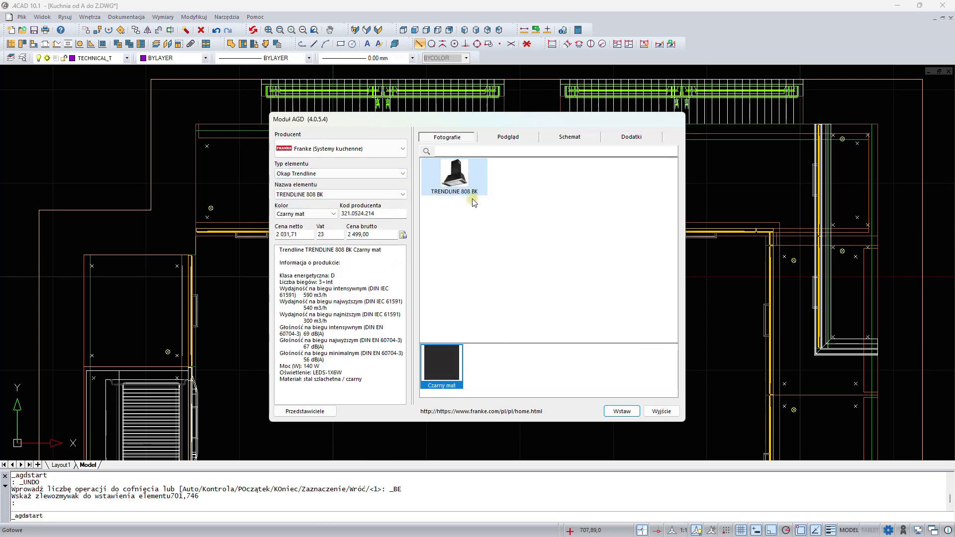
left_click(622, 411)
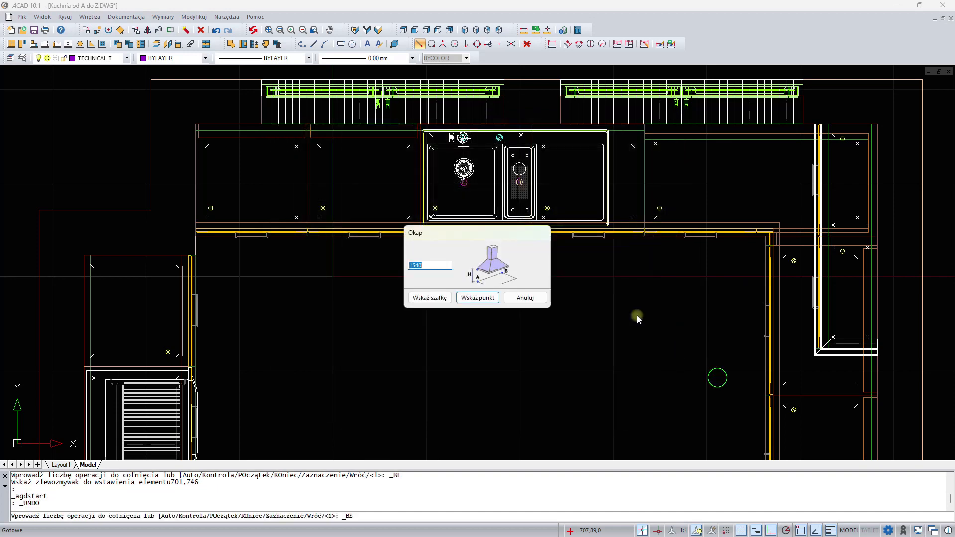
left_click(438, 299)
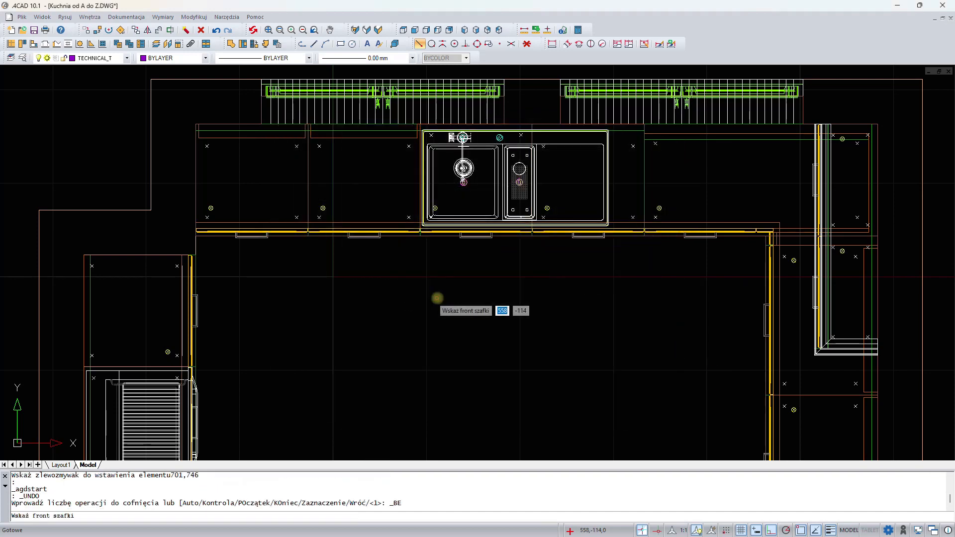
middle_click_drag(674, 367, 507, 153)
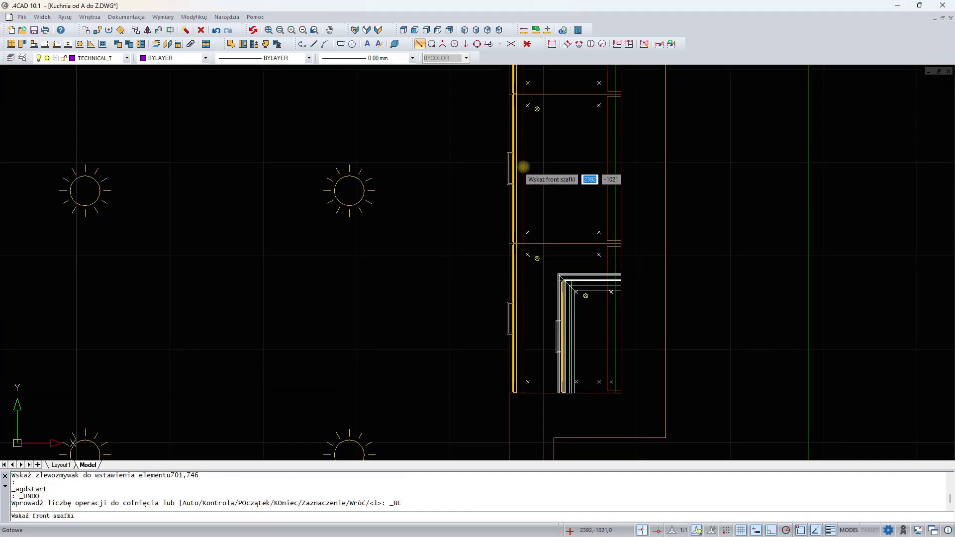
left_click(524, 167)
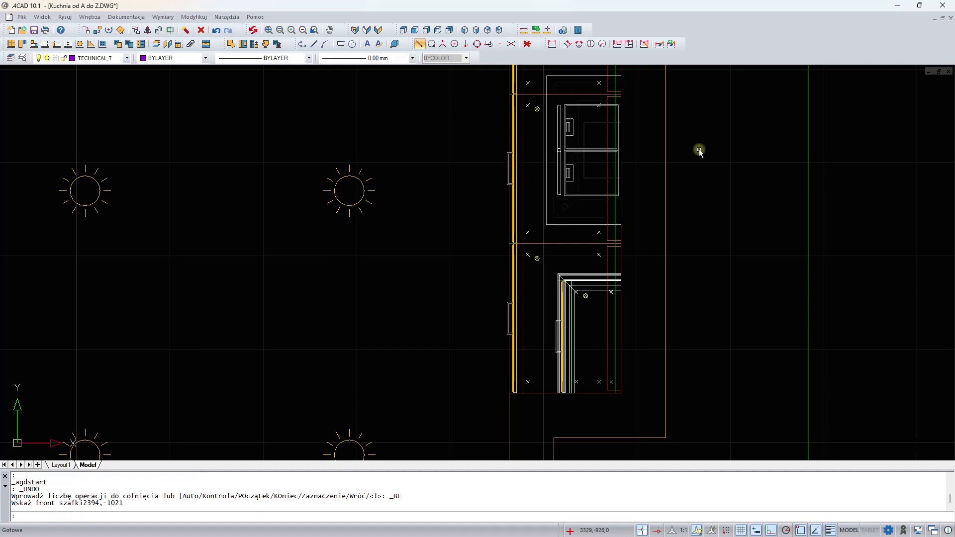
- Move the range hood 104 mm down along the right wall using two-point move
middle_click_drag(700, 149, 611, 238)
left_click(496, 195)
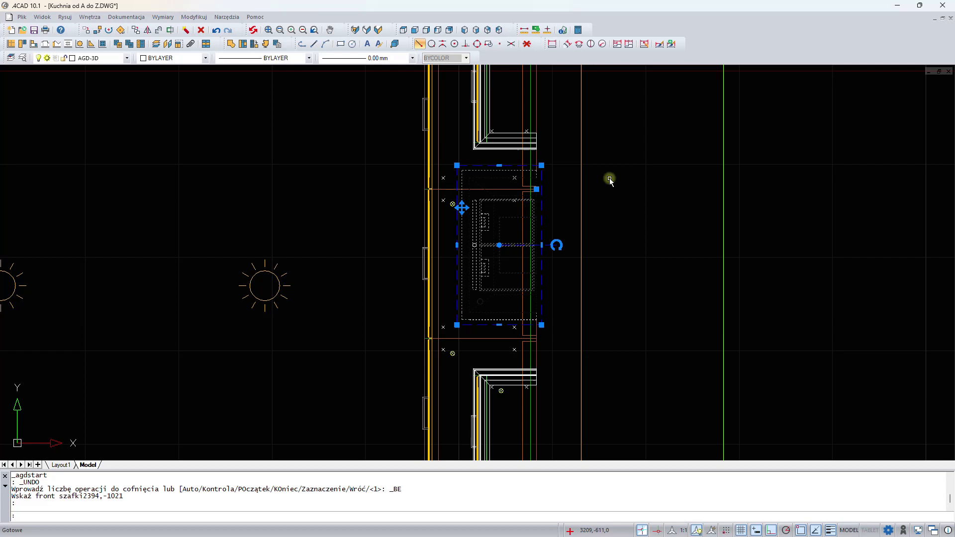
right_click(626, 144)
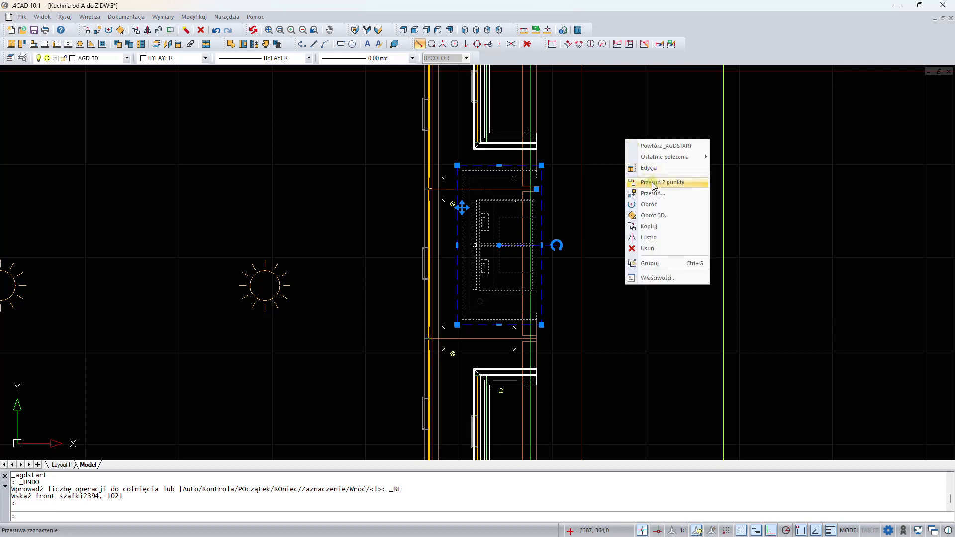
left_click(651, 182)
left_click(645, 149)
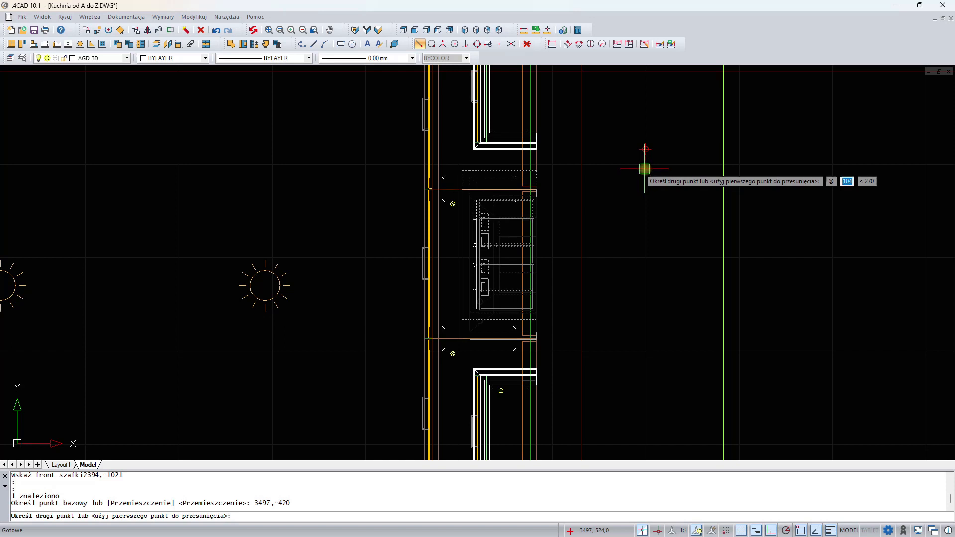
left_click(645, 169)
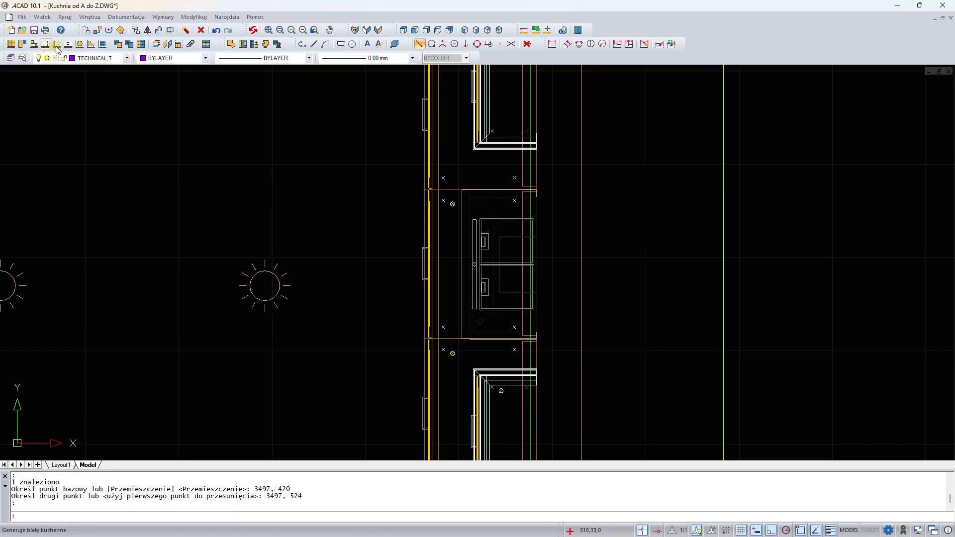
- Insert the Siemens ED675FSB1E induction hob, centred horizontally, onto the right-wall worktop beneath the hood
left_click(102, 43)
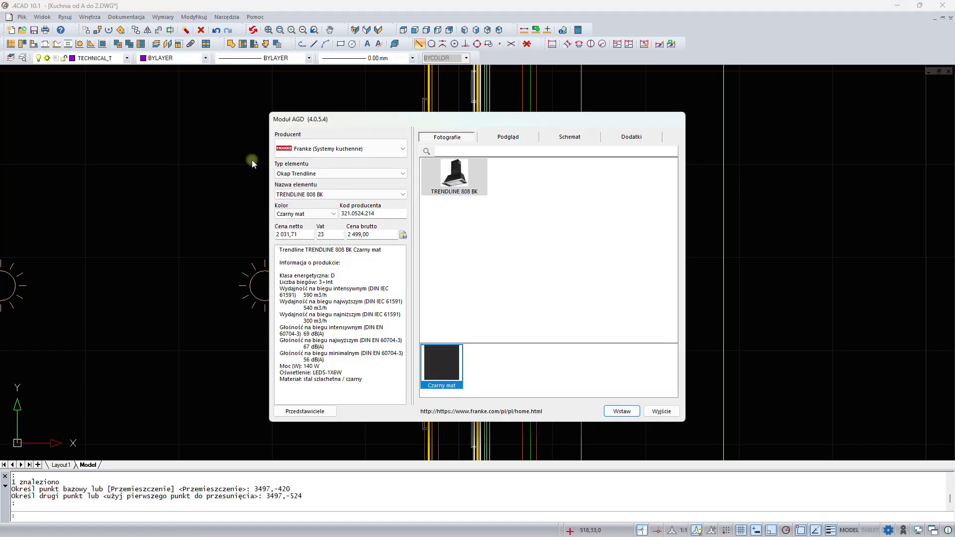
left_click(357, 172)
left_click(357, 173)
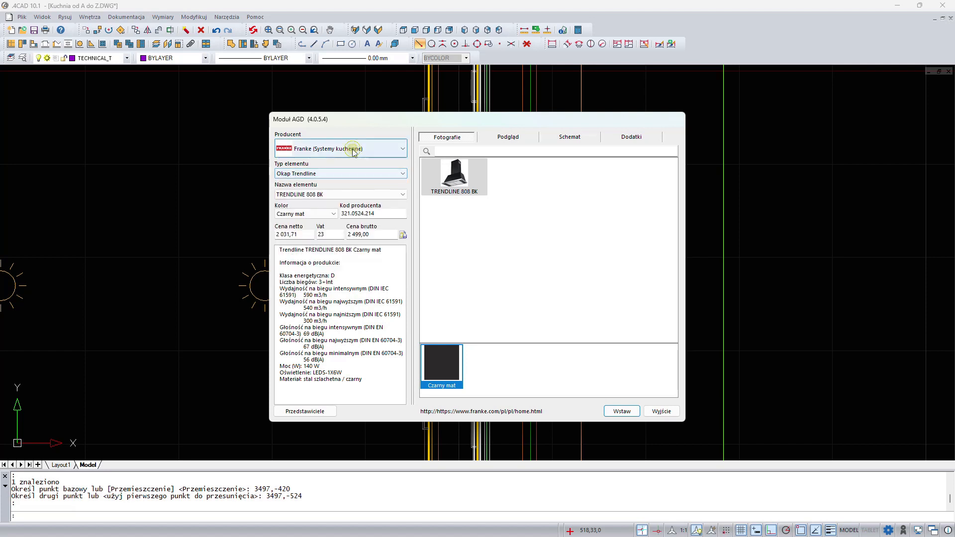
left_click(353, 151)
left_click(353, 244)
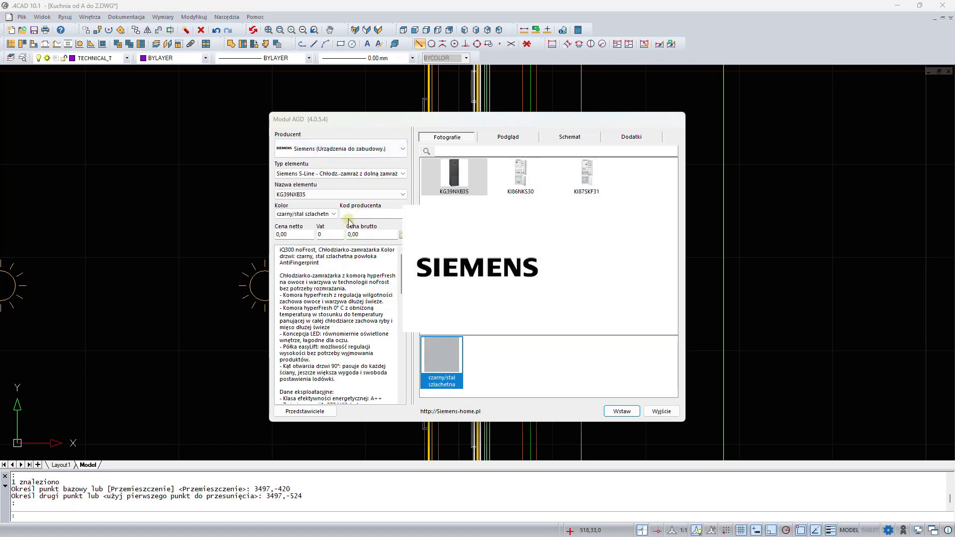
left_click(353, 174)
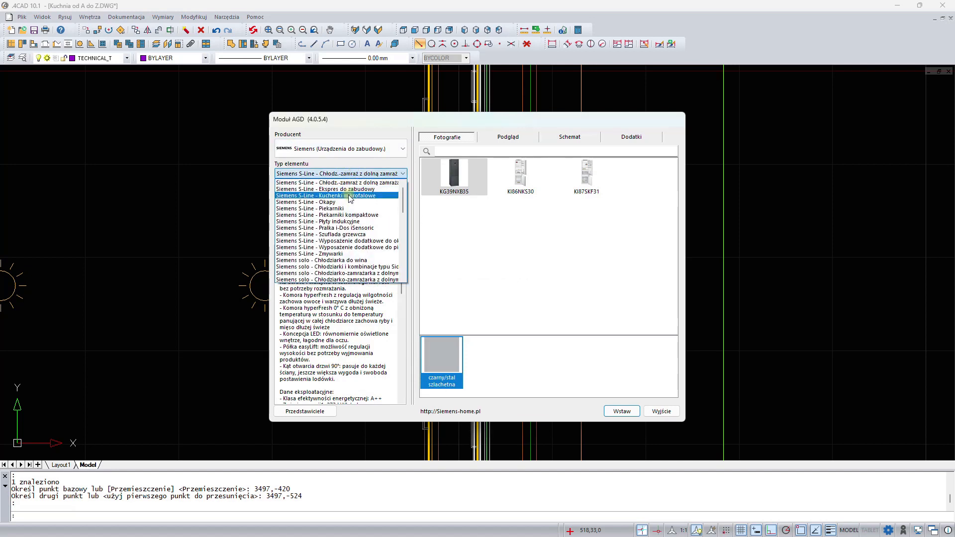
left_click(347, 221)
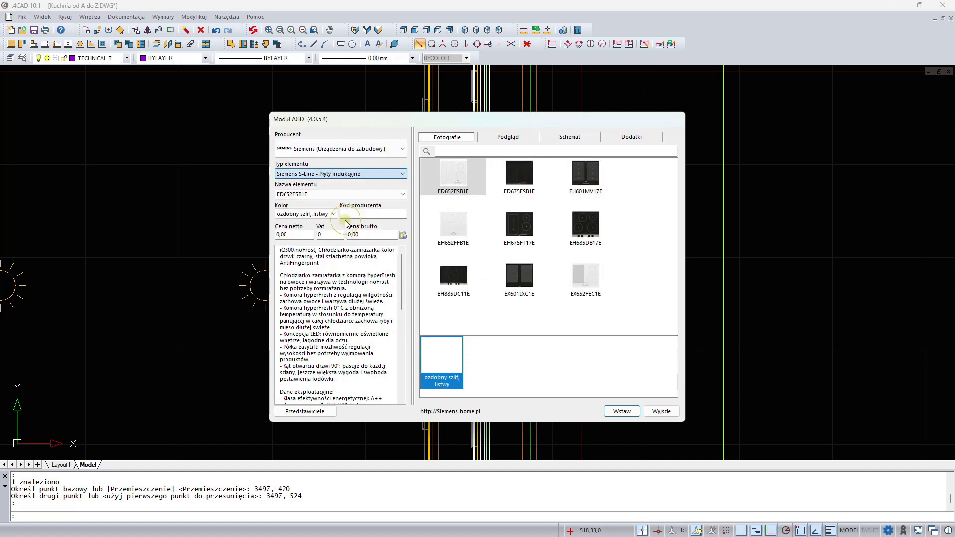
left_click(527, 172)
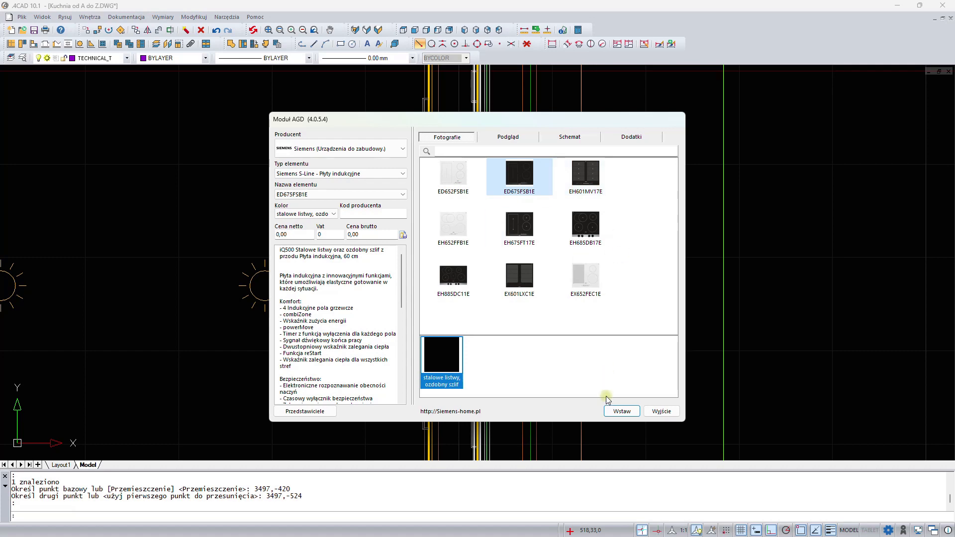
left_click(620, 412)
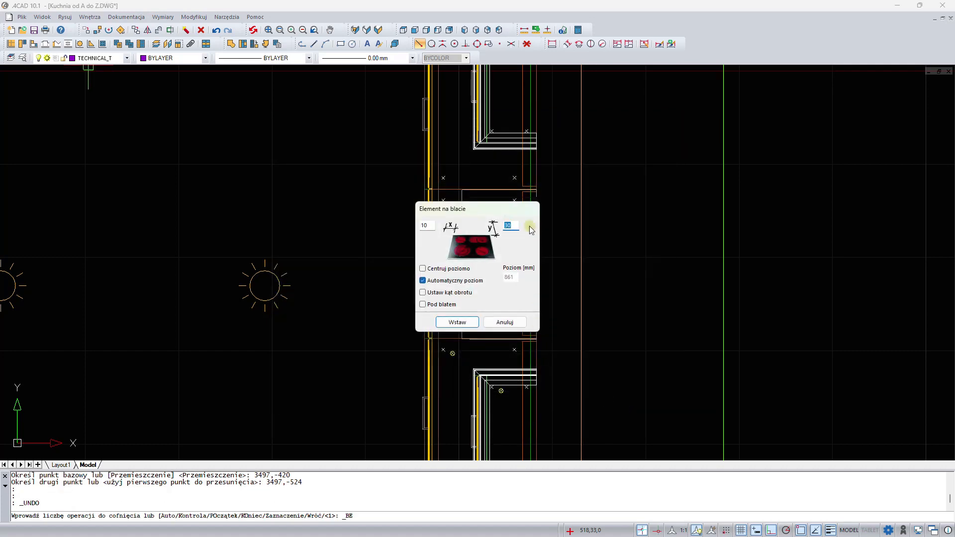
left_click_drag(498, 209, 645, 205)
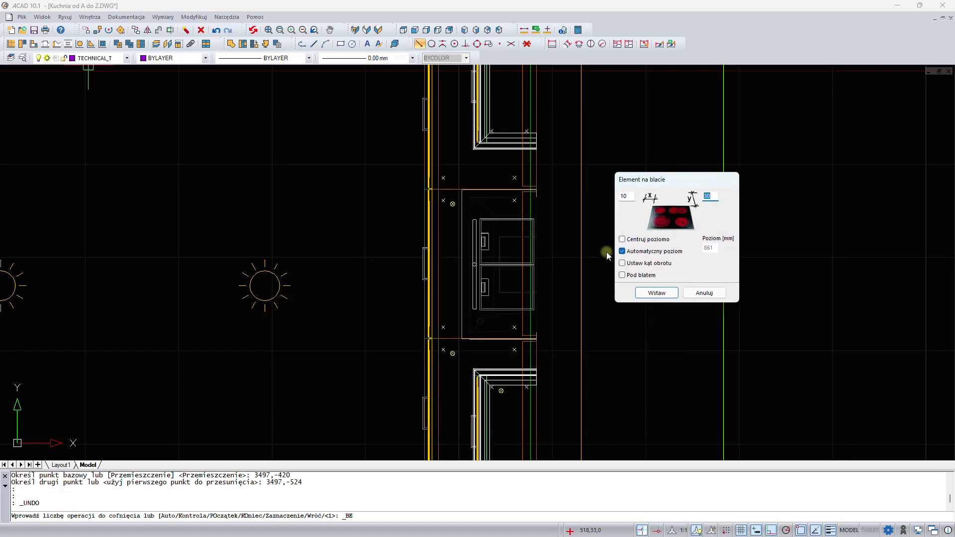
left_click(622, 239)
left_click(652, 295)
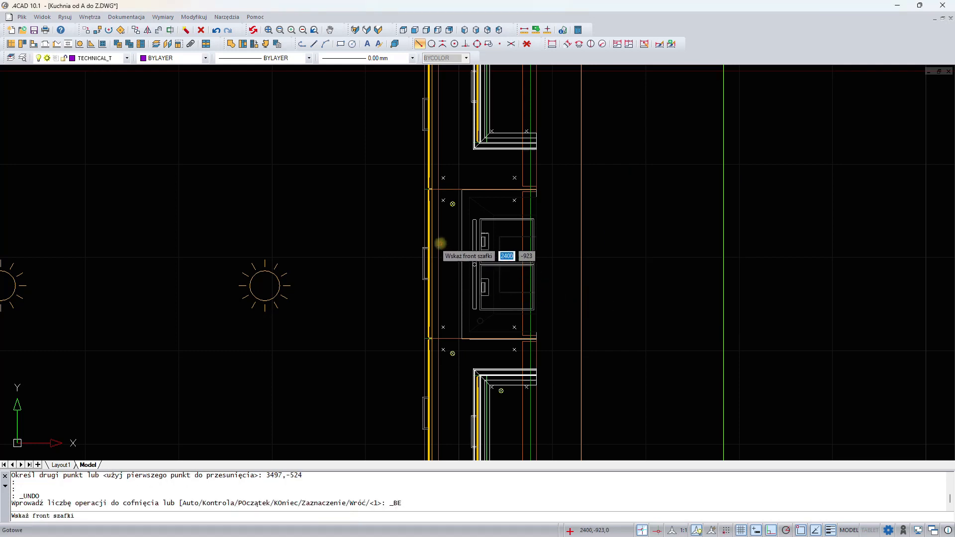
left_click(440, 243)
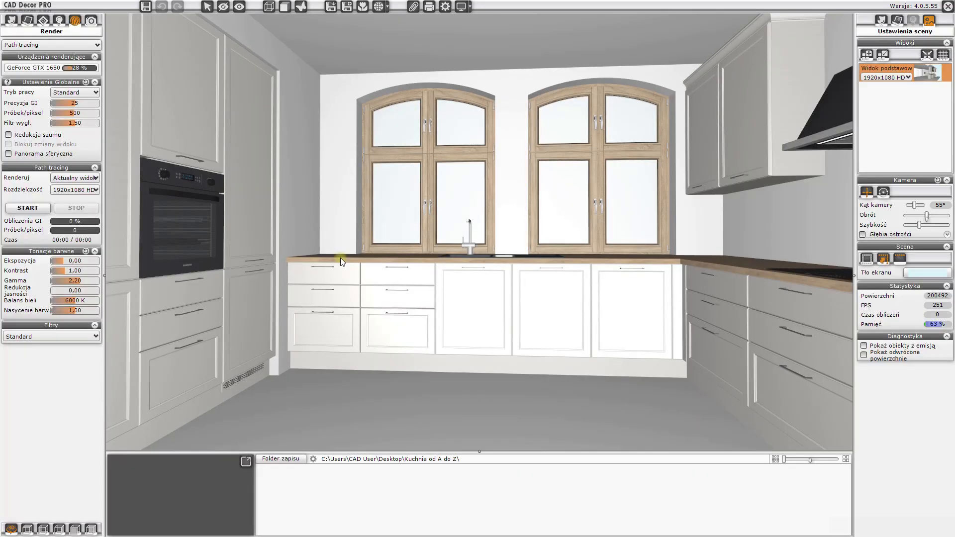
- Open the 3D render preview to inspect the hood and hob, then close it
mouse_move(300, 272)
left_mouse_down()
mouse_move(503, 272)
mouse_move(358, 261)
mouse_move(299, 270)
left_mouse_up()
left_click_drag(573, 227, 650, 227)
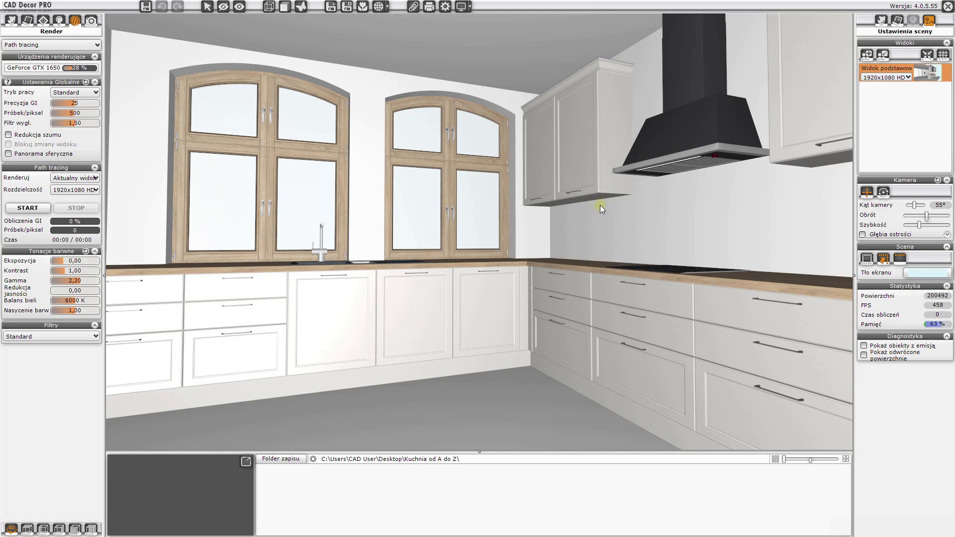
left_click_drag(461, 217, 550, 217)
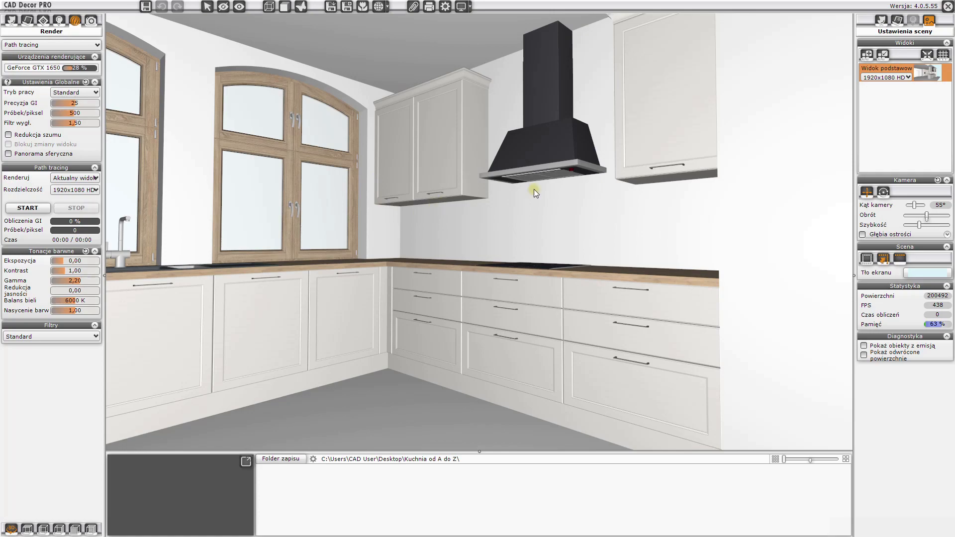
left_click(949, 8)
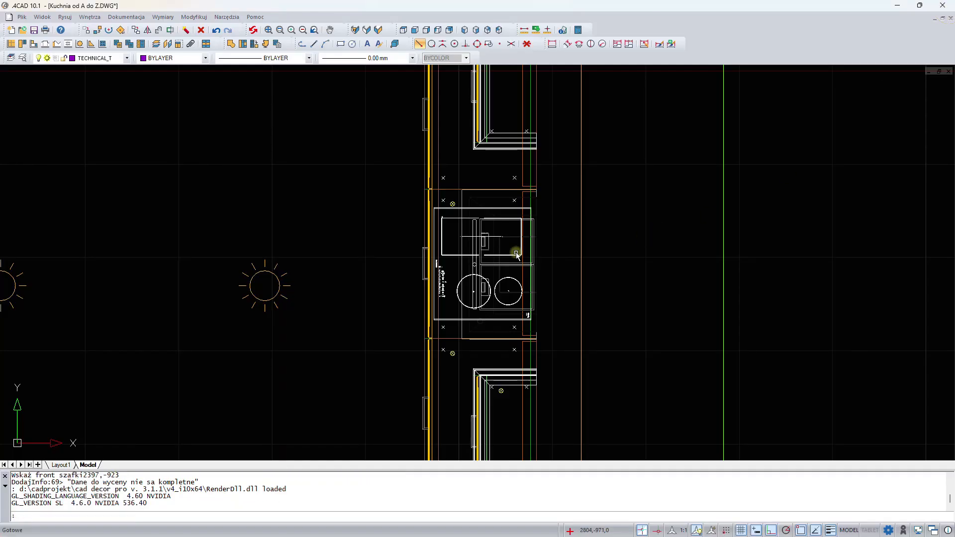
scroll(515, 252, "down", 1)
middle_click_drag(412, 270, 496, 284)
scroll(496, 284, "up", 1)
scroll(494, 282, "down", 3)
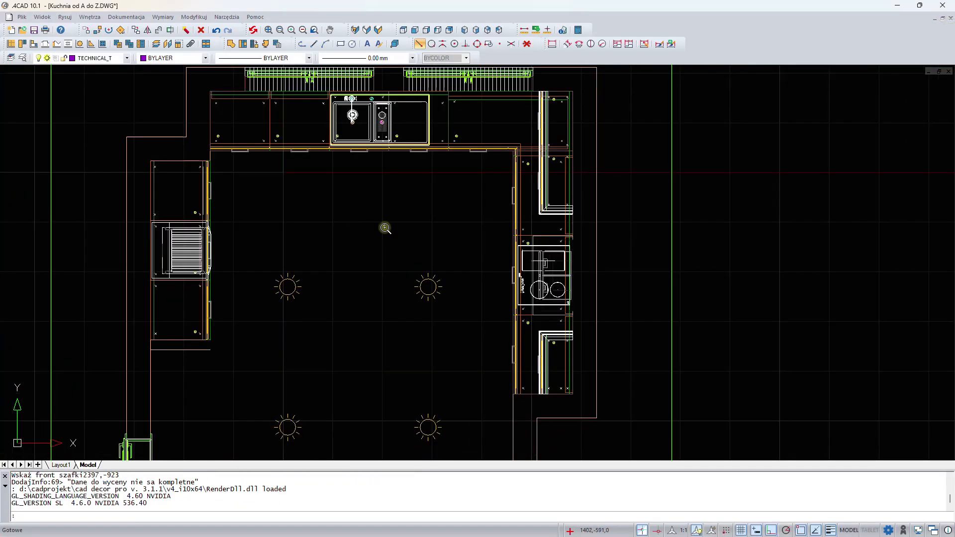
- Draw a polyline along the back wall from the left corner to the left window, outlining the backsplash area behind the worktop
middle_click_drag(264, 235, 291, 268)
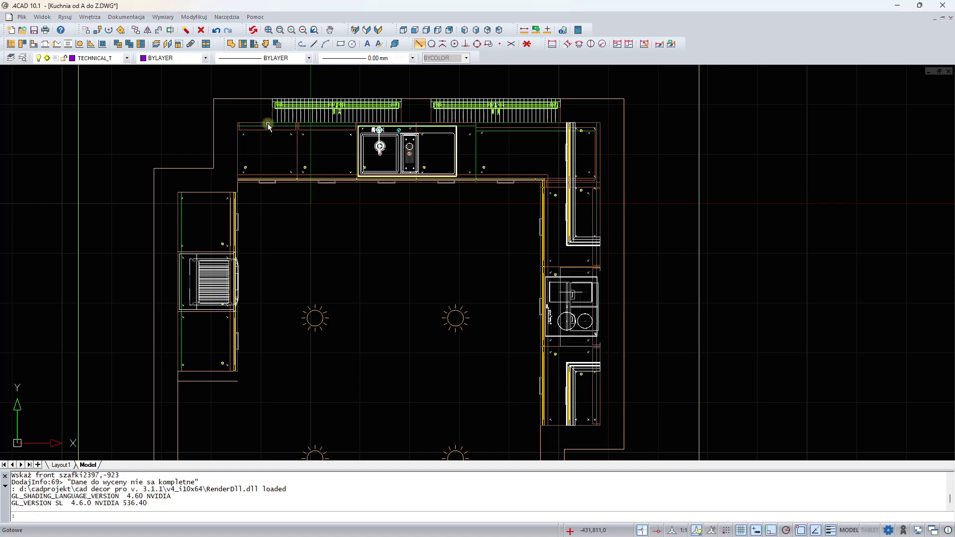
scroll(276, 117, "up", 2)
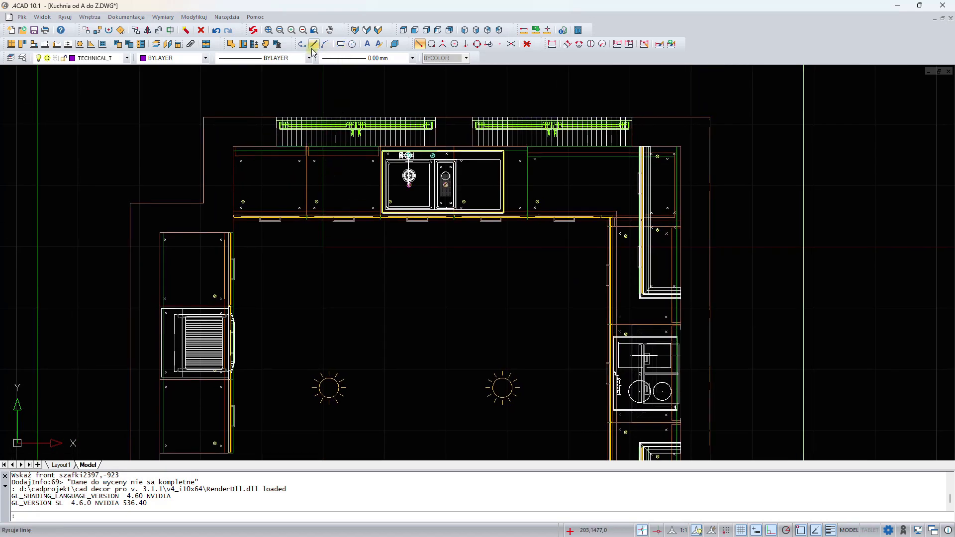
left_click(303, 45)
scroll(264, 146, "up", 4)
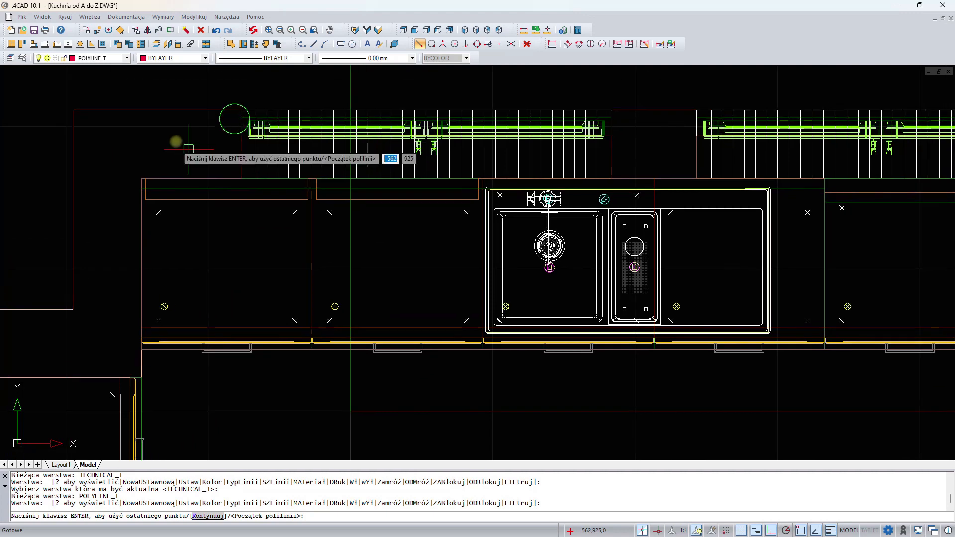
left_click(142, 177)
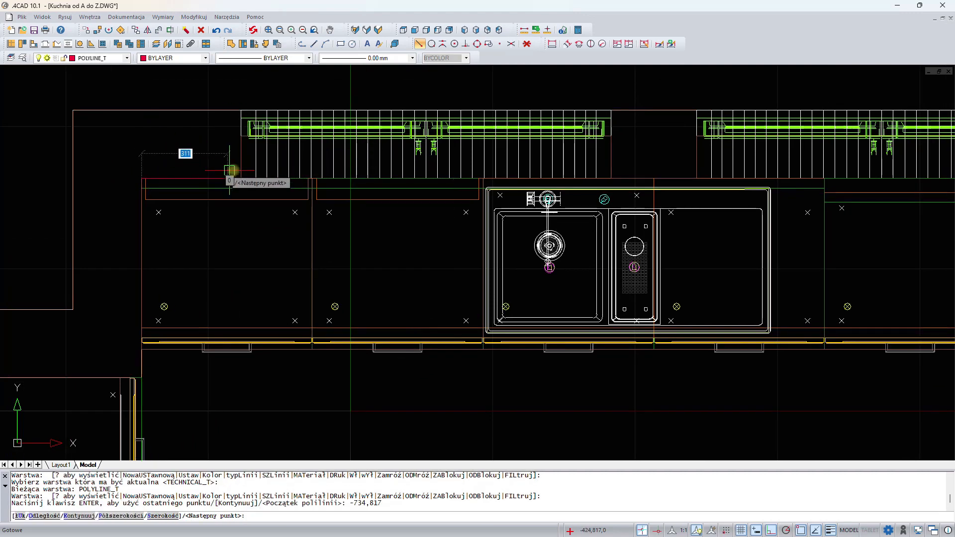
left_click(240, 175)
left_click(241, 137)
key("Return")
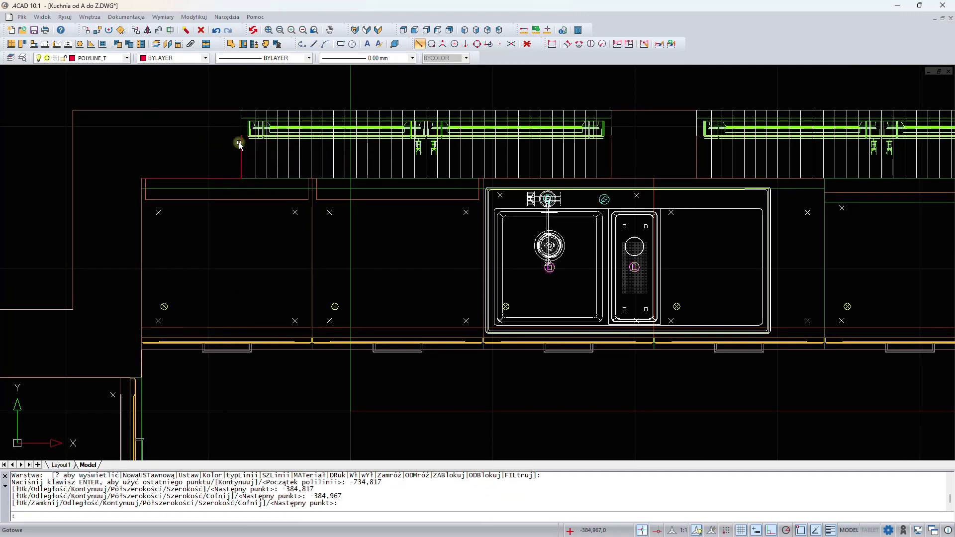
- Draw a rectangular polyline outlining the wall strip between the two windows above the worktop
scroll(418, 170, "down", 2)
key("Return")
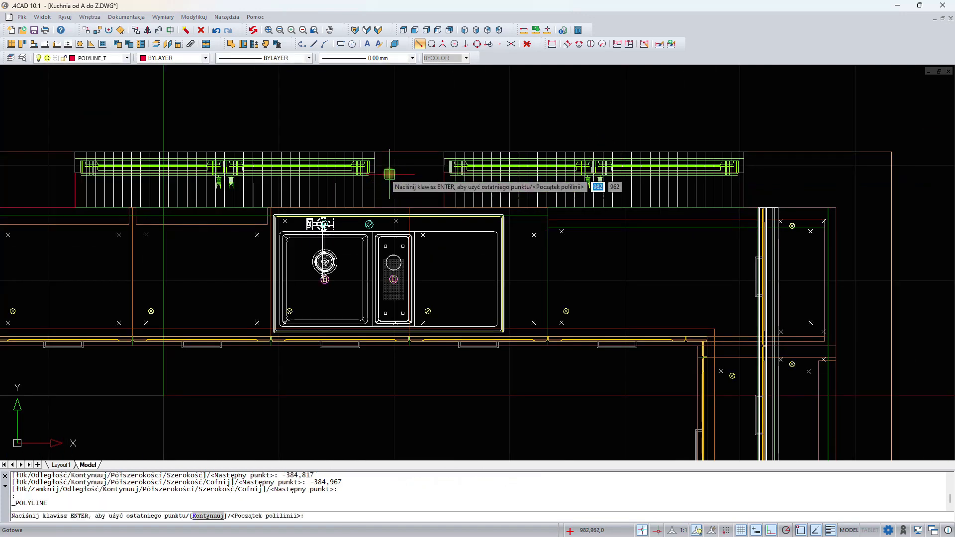
left_click(378, 173)
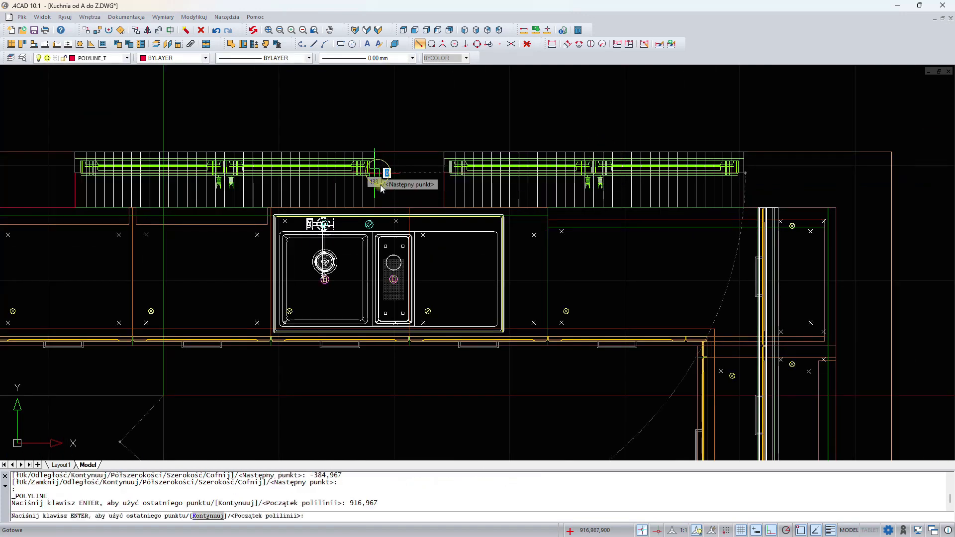
left_click(377, 206)
left_click(440, 206)
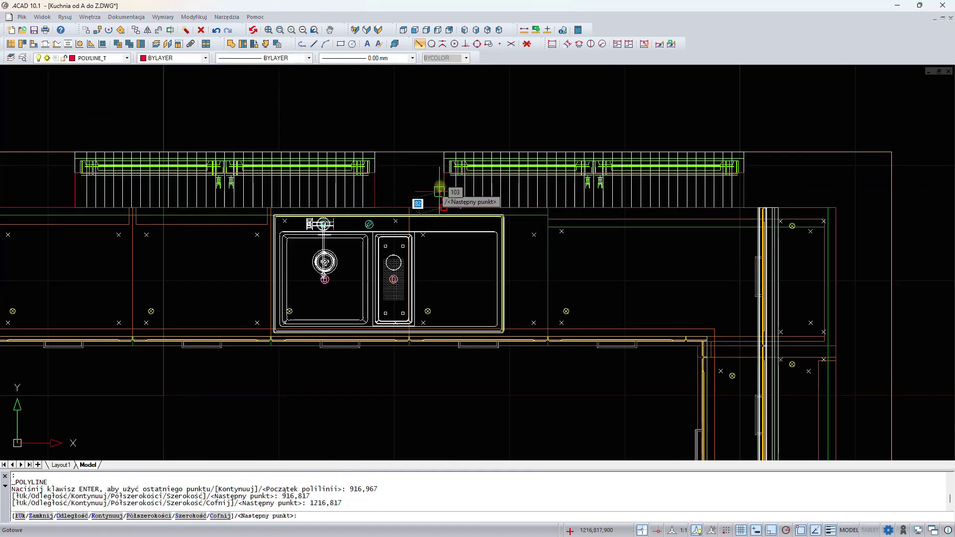
left_click(440, 179)
key("Return")
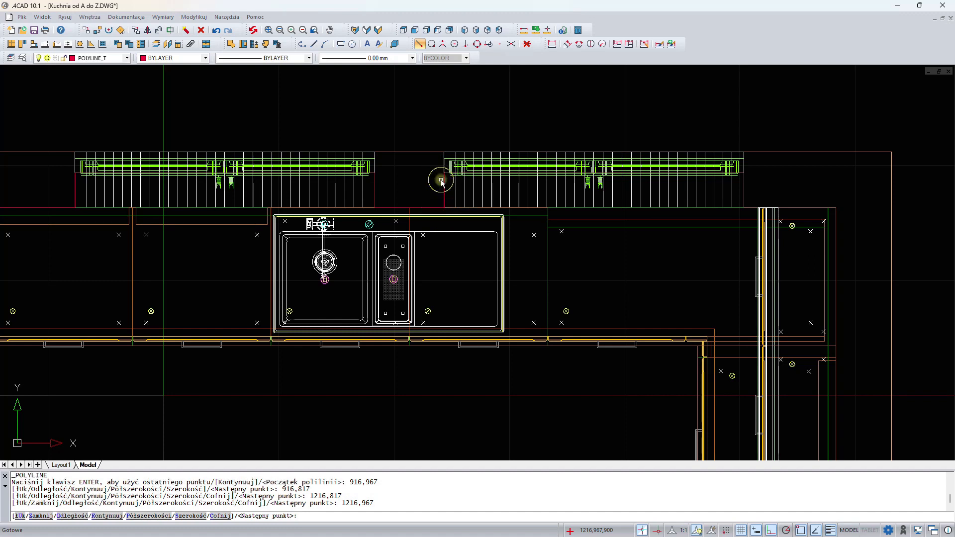
- Draw a polyline from the right window's edge to the corner and down along the right wall behind its worktop
mouse_move(533, 191)
middle_mouse_down()
mouse_move(299, 198)
mouse_move(152, 147)
middle_mouse_up()
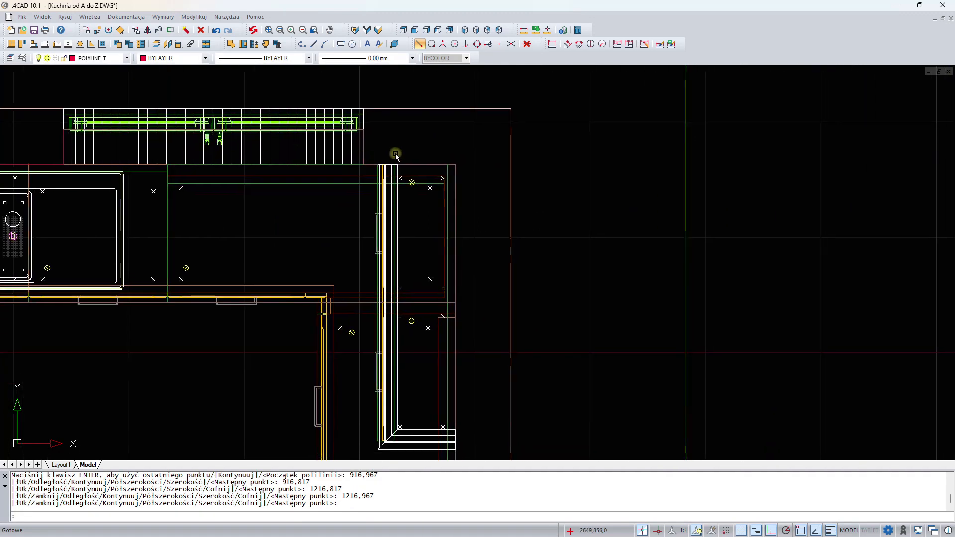
key("Return")
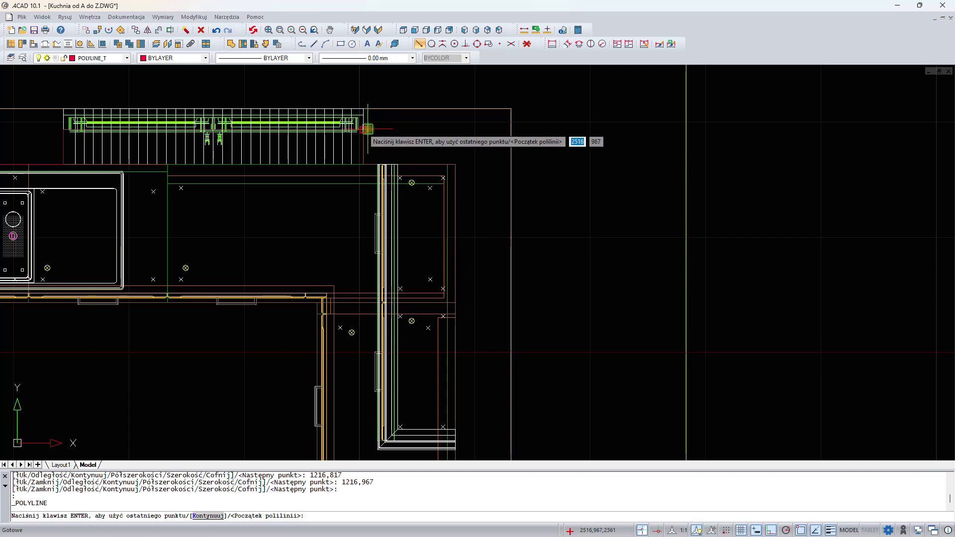
left_click(365, 150)
left_click(365, 164)
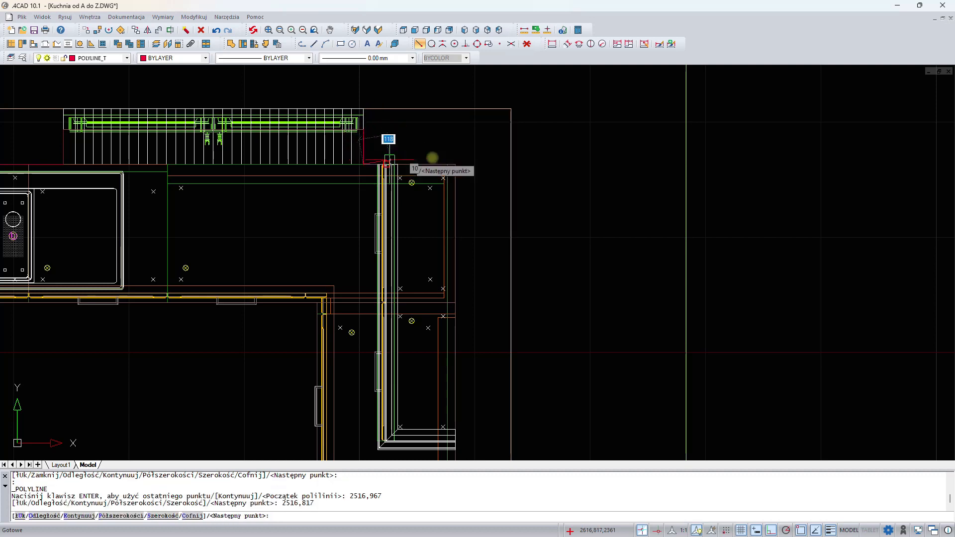
left_click(458, 163)
middle_click_drag(484, 246, 493, 89)
middle_click_drag(463, 322, 501, 89)
middle_click_drag(501, 307, 508, 136)
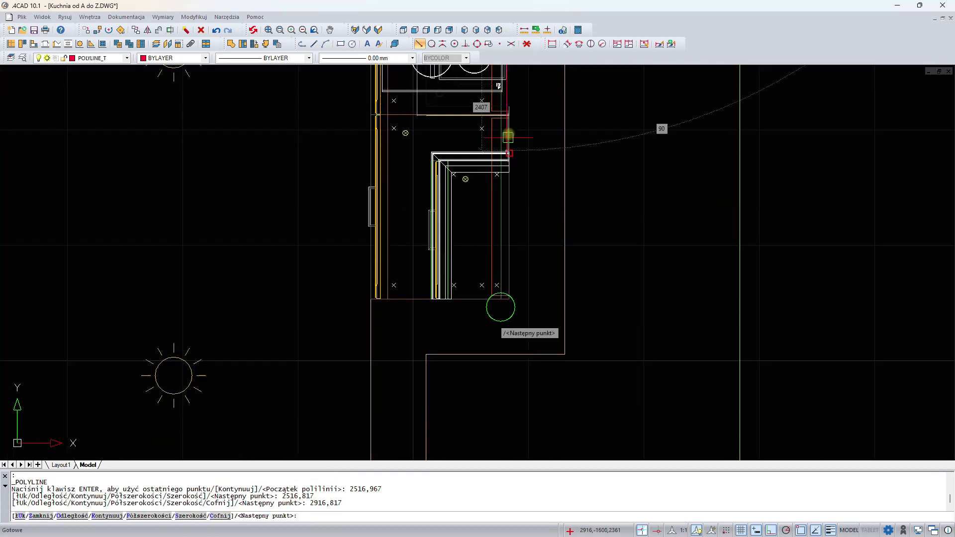
middle_click_drag(532, 332, 533, 262)
left_click(506, 230)
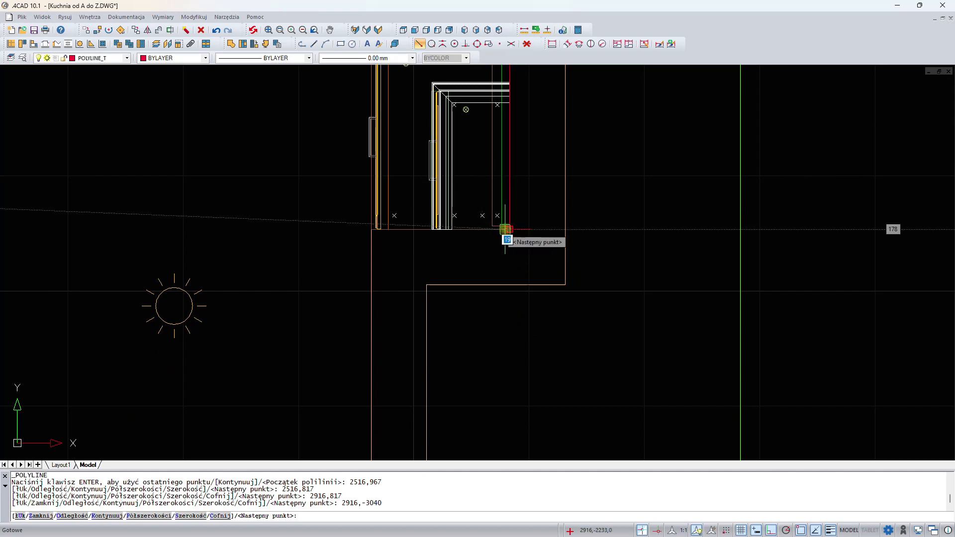
key("Return")
- Switch to the front view and identify the coordinates of the worktop's top edge near the right corner
scroll(506, 230, "down", 5)
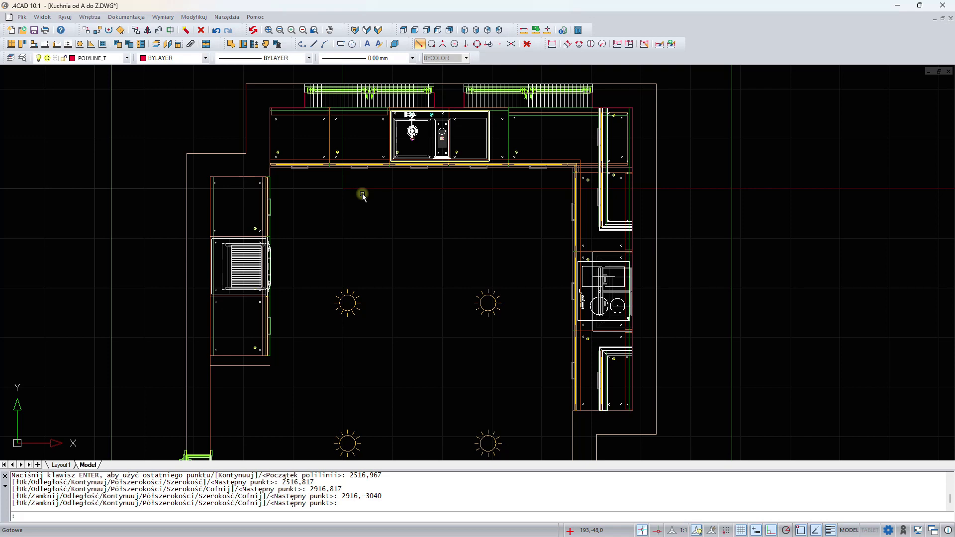
left_click(416, 30)
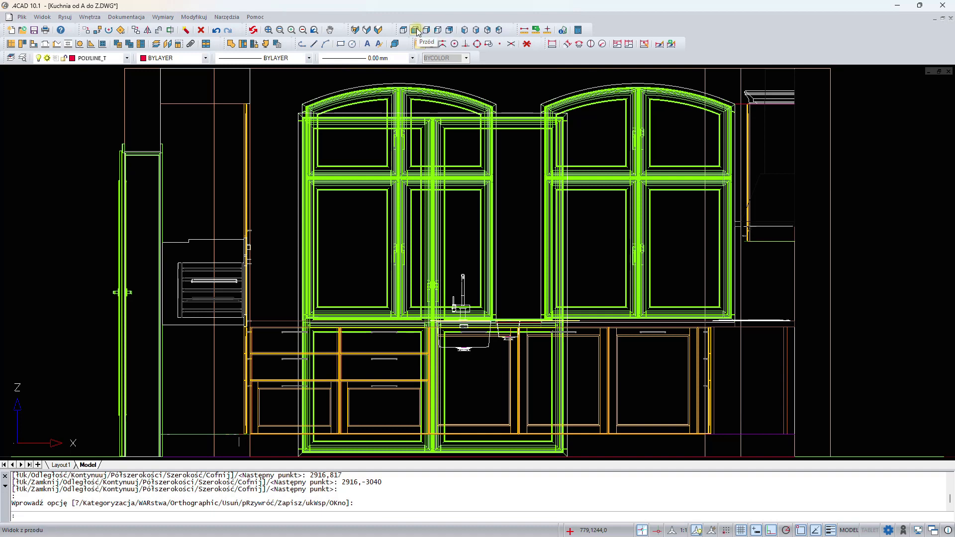
middle_click_drag(598, 212, 306, 214)
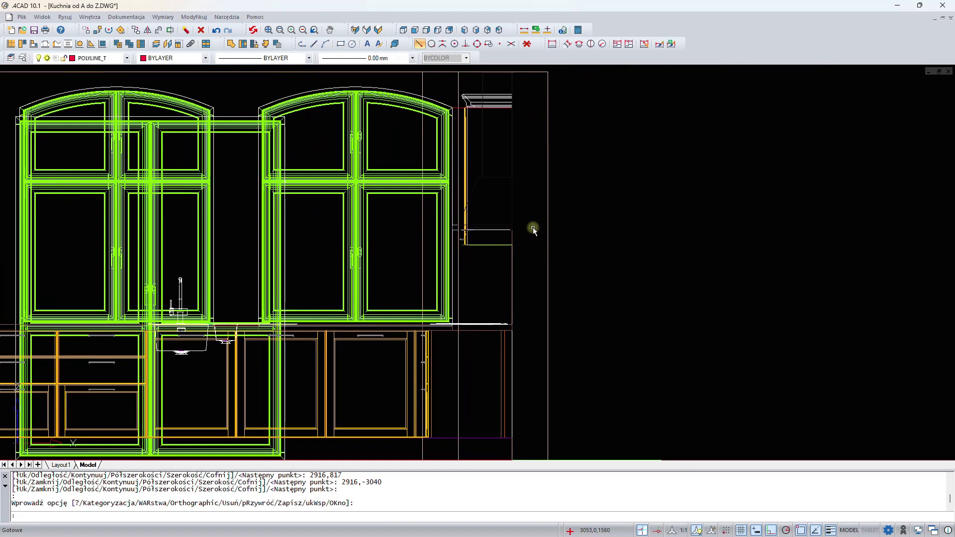
scroll(521, 291, "up", 2)
scroll(521, 335, "up", 2)
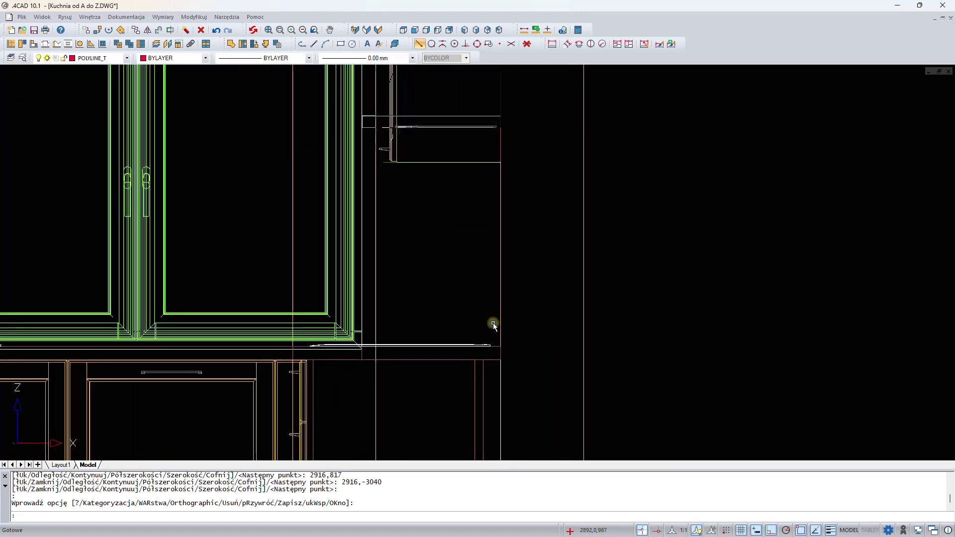
left_click(550, 30)
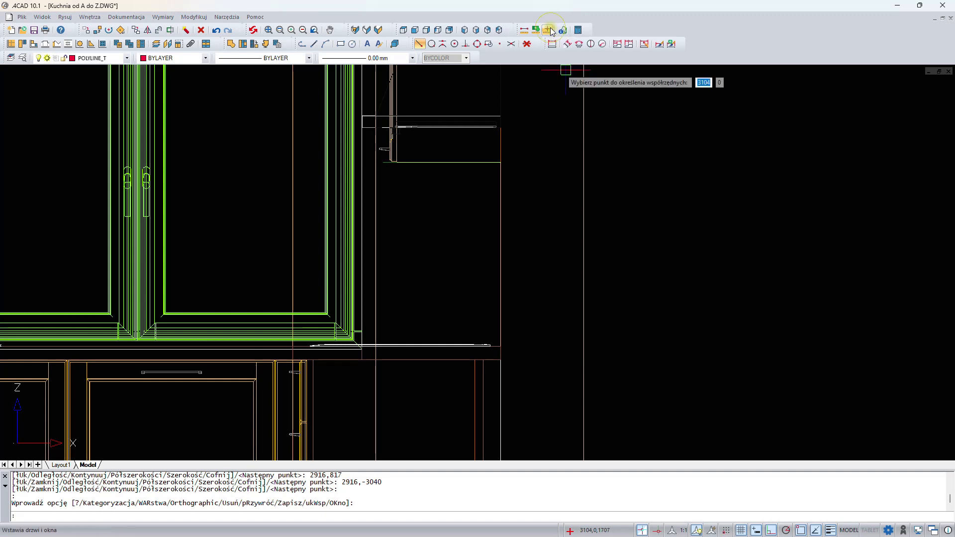
left_click(499, 343)
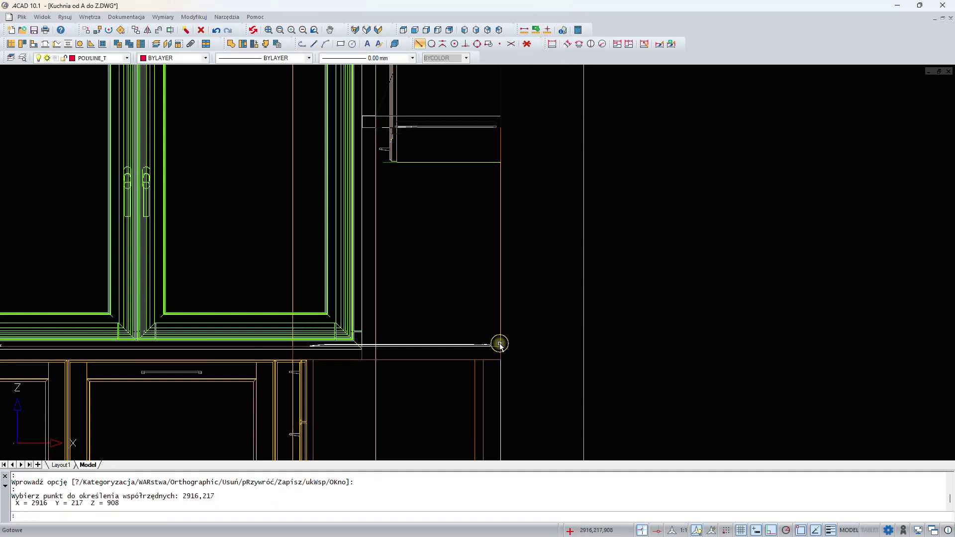
left_click_drag(93, 503, 121, 503)
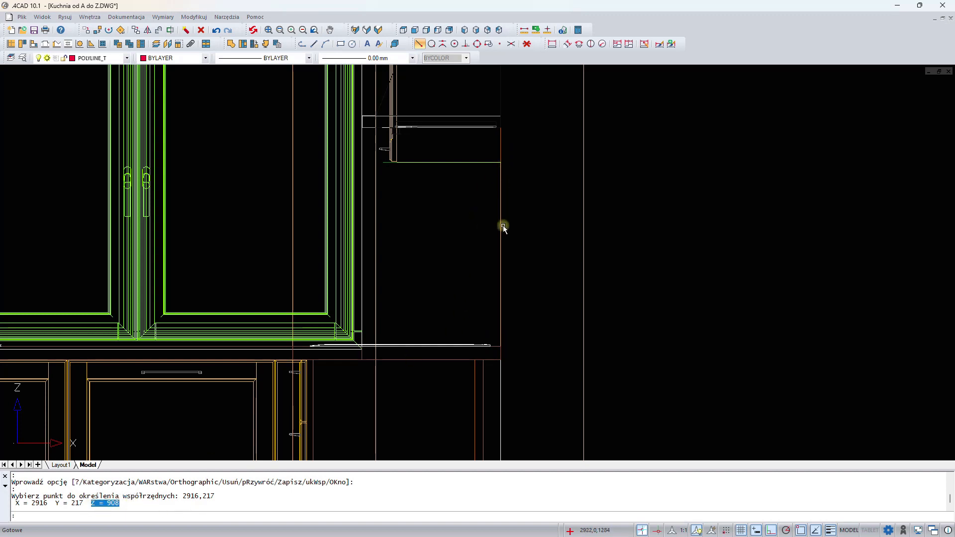
- Measure the distance between the worktop top and the bottom of the wall cabinet
left_click(526, 31)
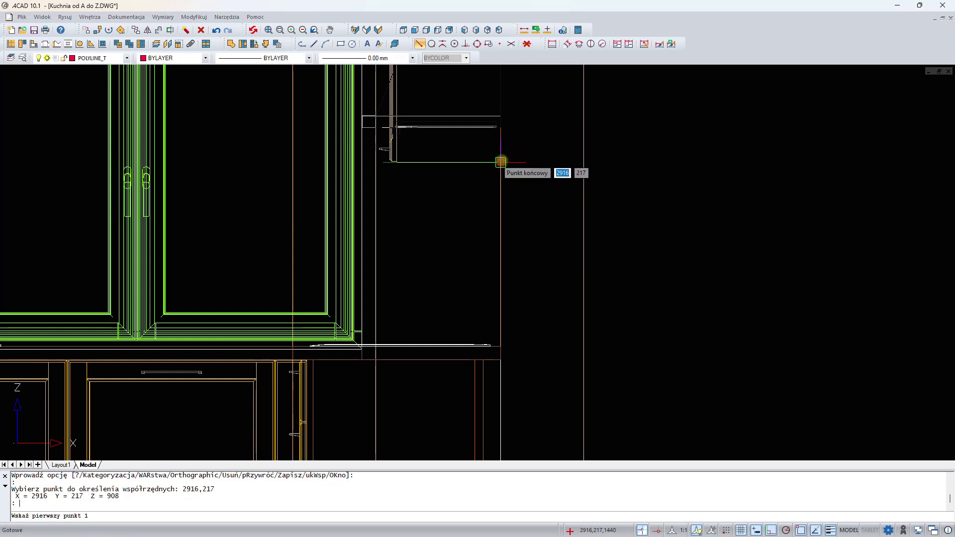
left_click(500, 162)
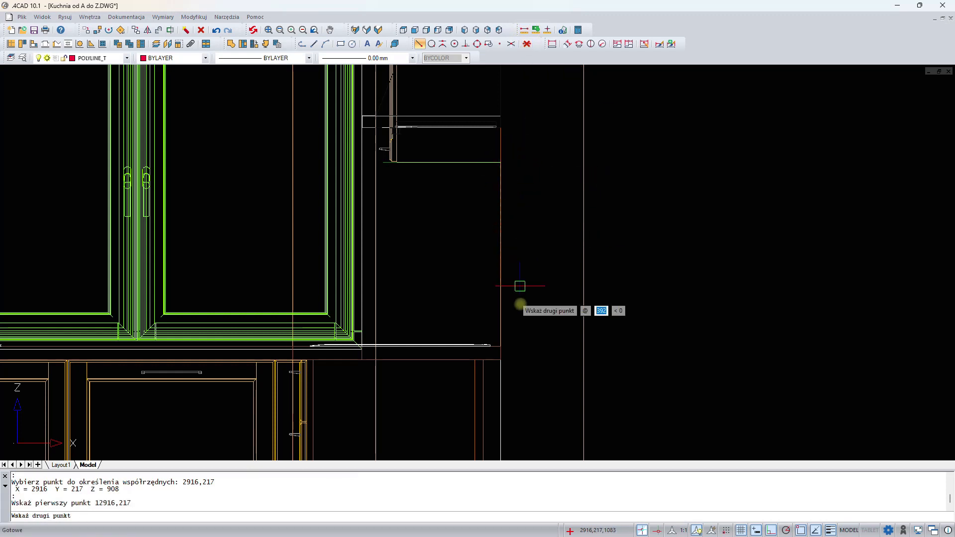
left_click(499, 344)
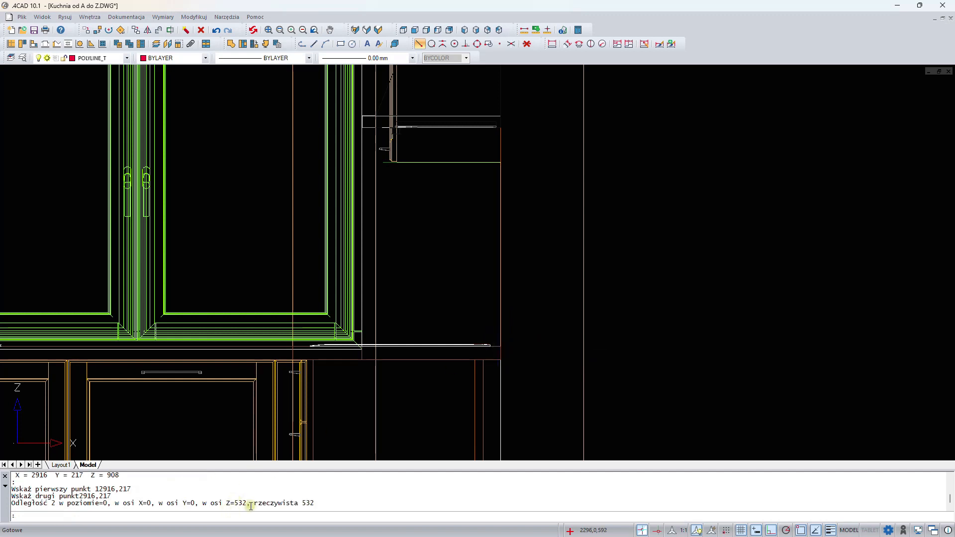
left_click_drag(224, 504, 245, 502)
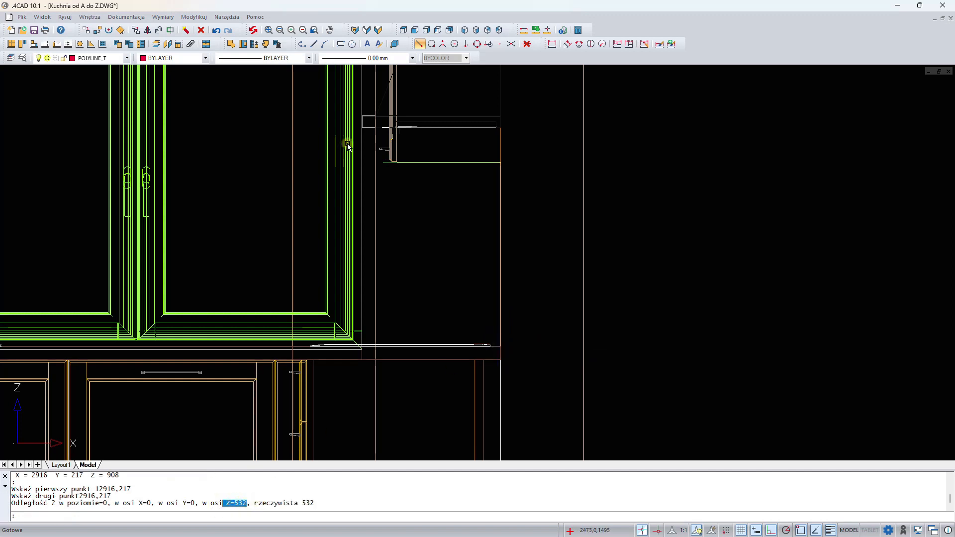
- Return to top view, pick the left polyline as a free-element outline, and set it as a plinth at level 908, height 532, width 5
left_click(404, 33)
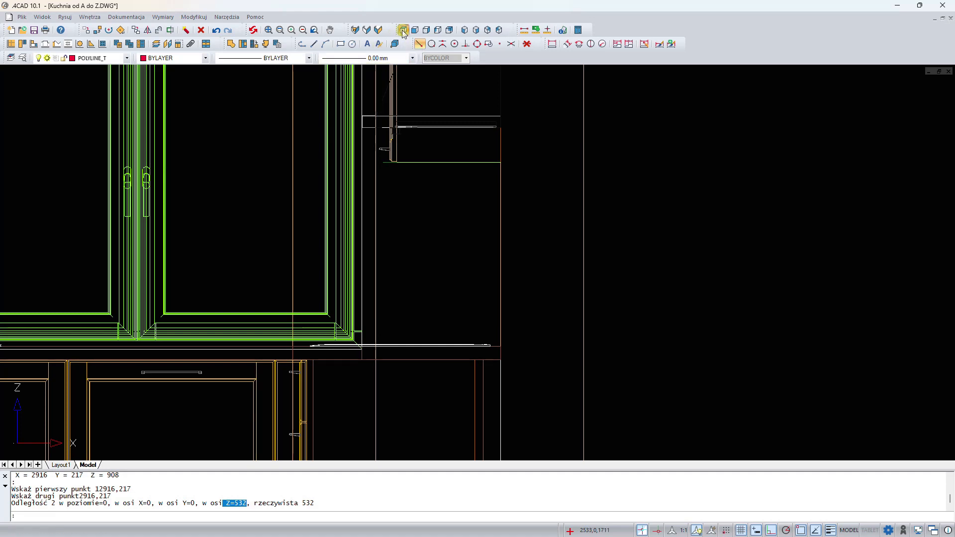
left_click(232, 46)
scroll(246, 201, "up", 6)
scroll(299, 103, "up", 2)
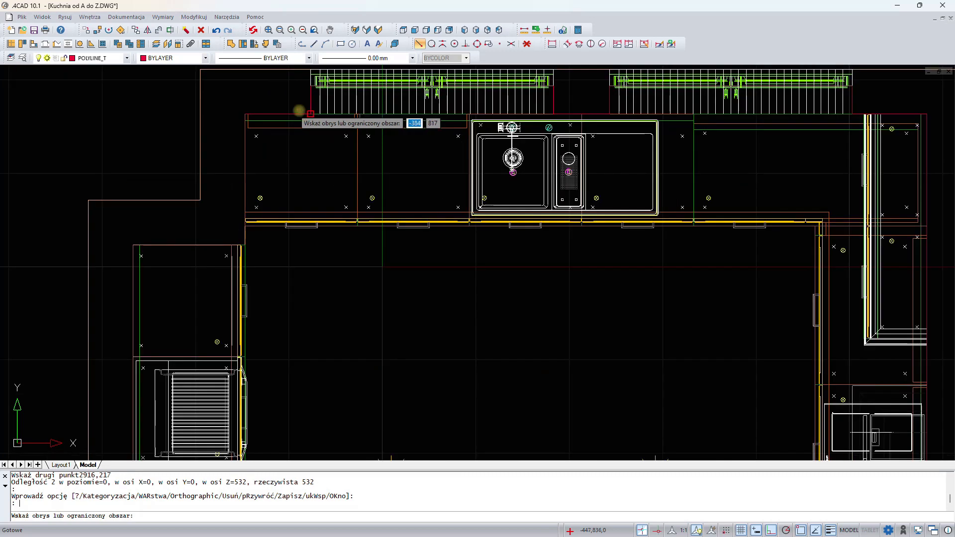
left_click(296, 114)
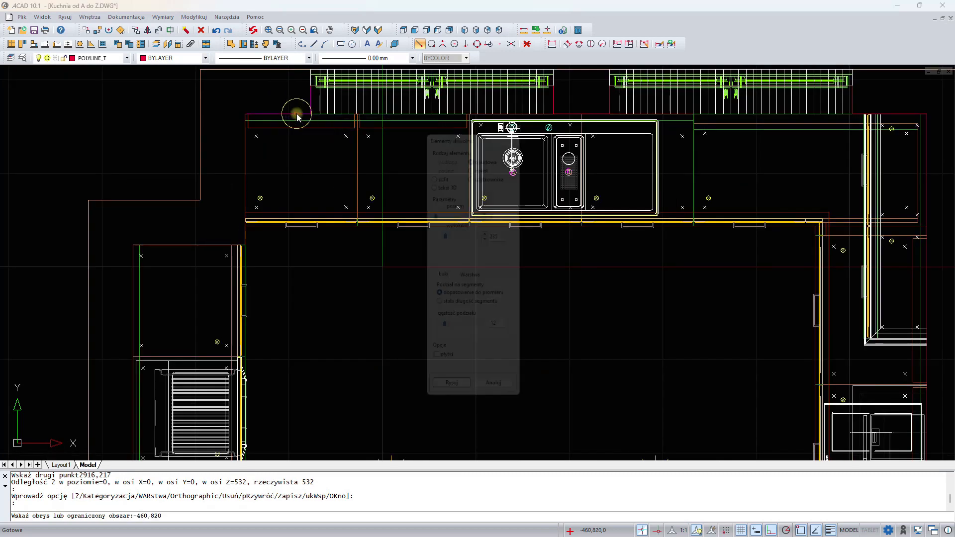
left_click(488, 159)
double_click(499, 211)
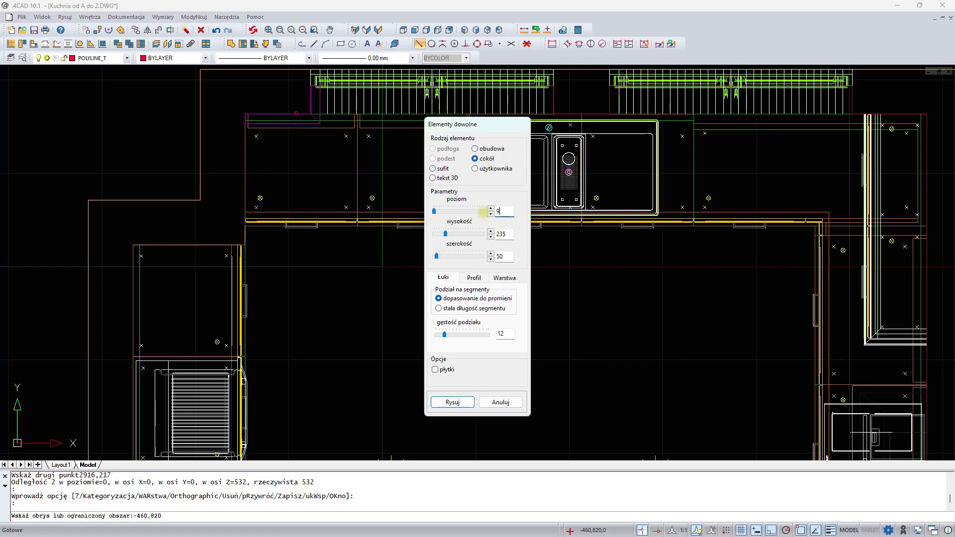
double_click(499, 234)
double_click(502, 255)
type("5")
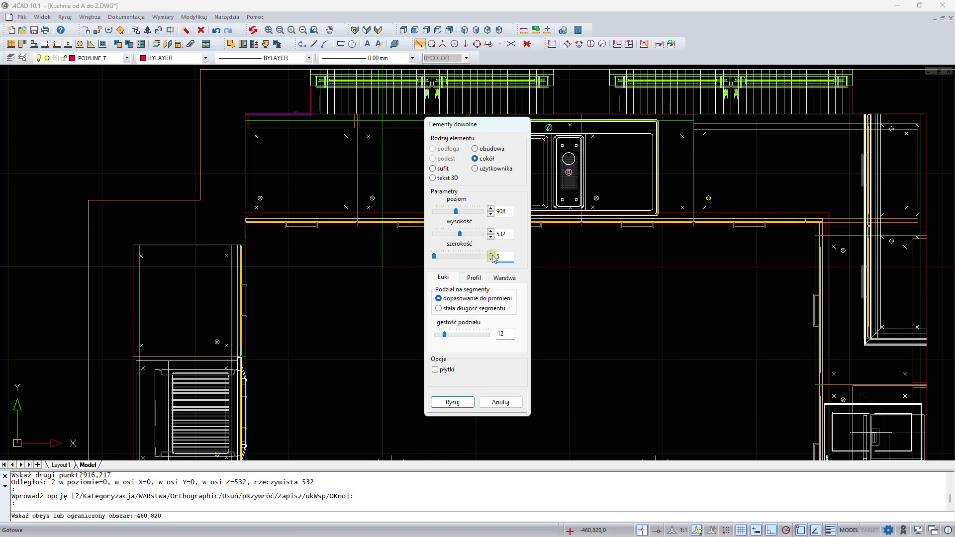
- Set the element's layer name to płytki, enable the tiles option, and draw it
left_click(504, 278)
left_click_drag(486, 325, 411, 312)
type("płytki")
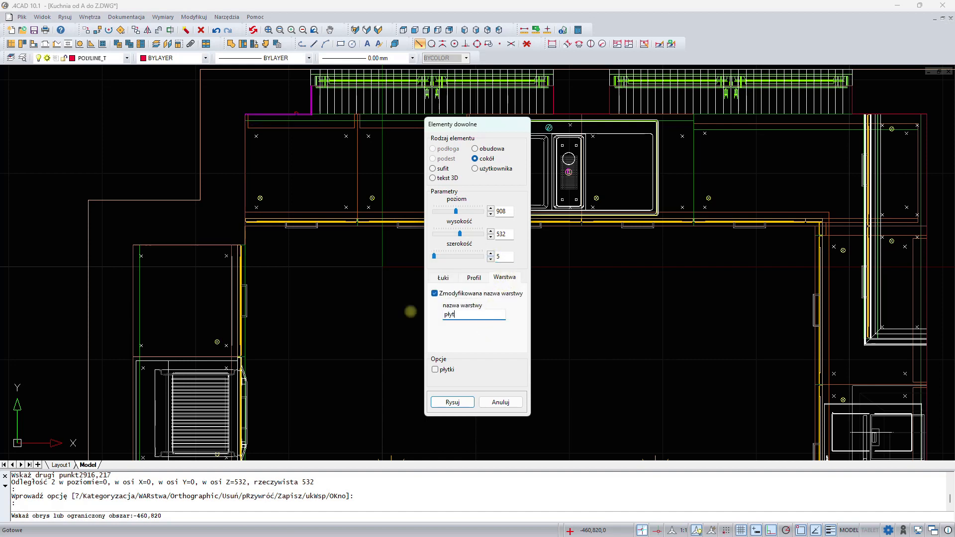
left_click(436, 370)
left_click(452, 402)
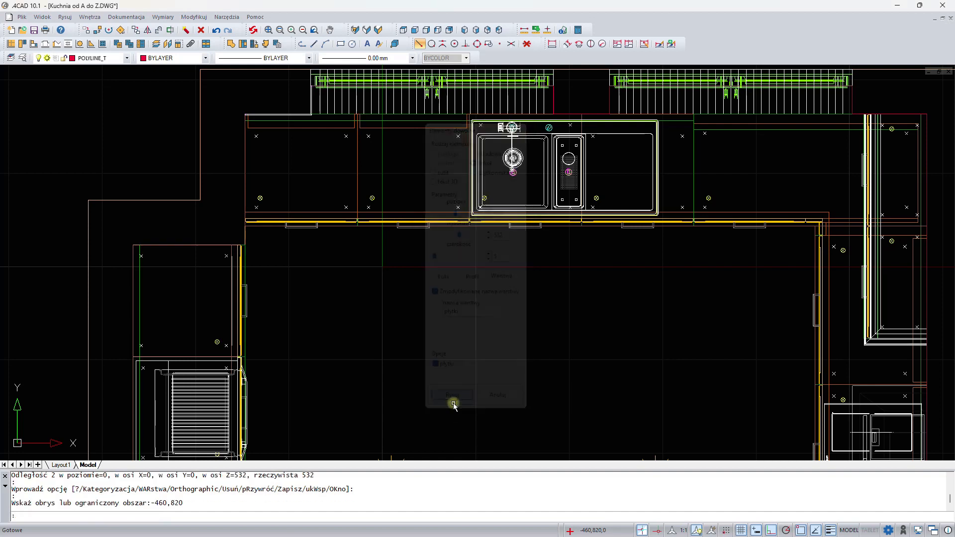
- Pick the next outline along the back wall and draw it as a tiled plinth at level 908, height 532, width 5 on layer płytki
middle_click_drag(506, 287, 372, 301)
right_click(368, 310)
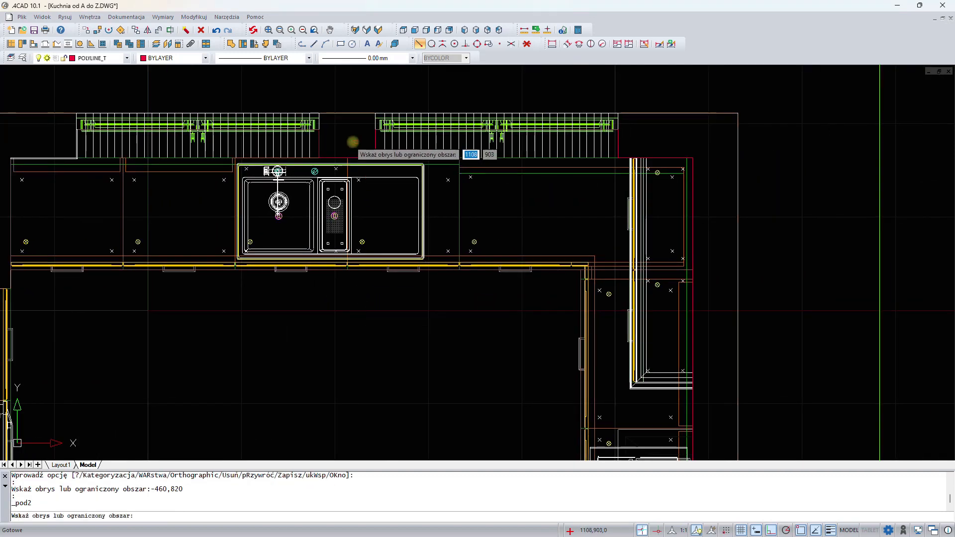
left_click(318, 142)
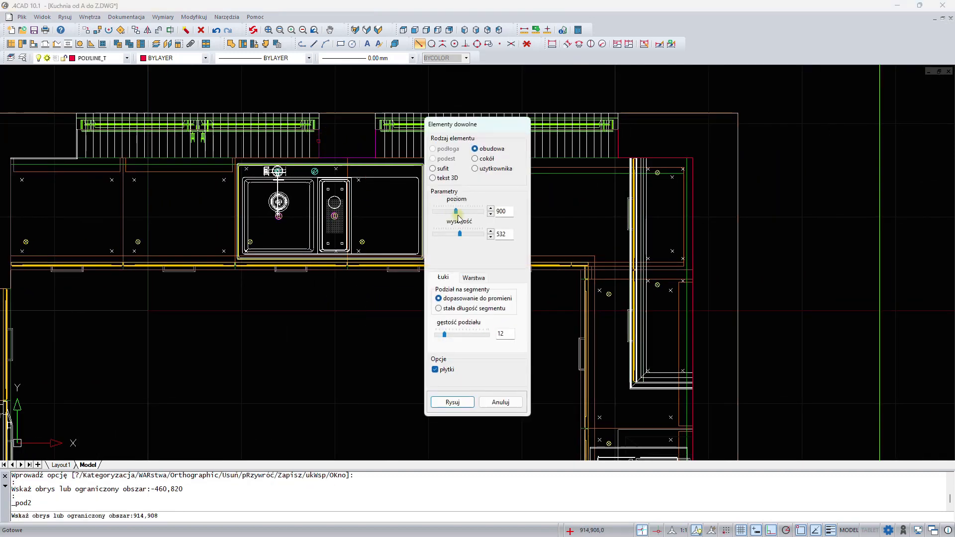
left_click(488, 159)
double_click(512, 211)
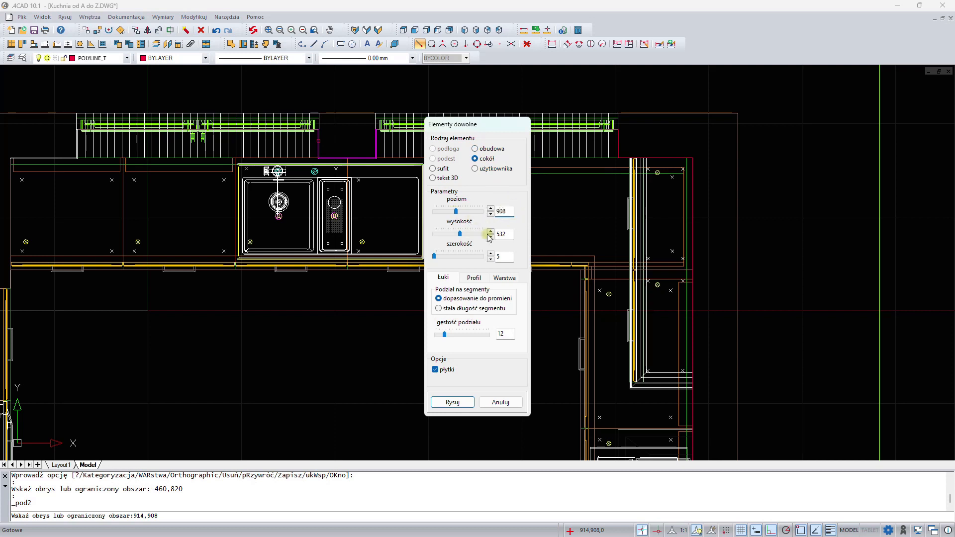
left_click(505, 279)
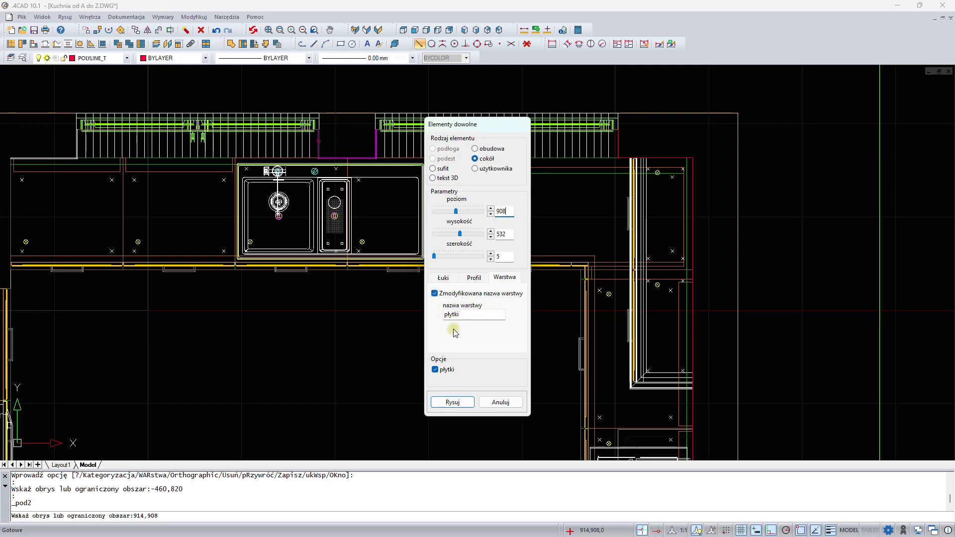
left_click(450, 402)
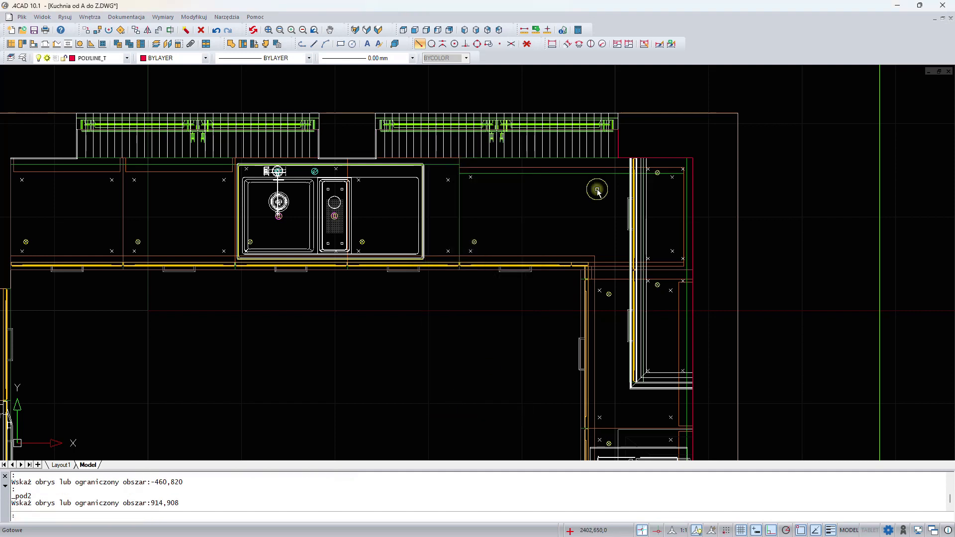
- Pick the outline at the right corner and draw it as a tiled plinth at level 908, height 532, width 5
left_click(620, 151)
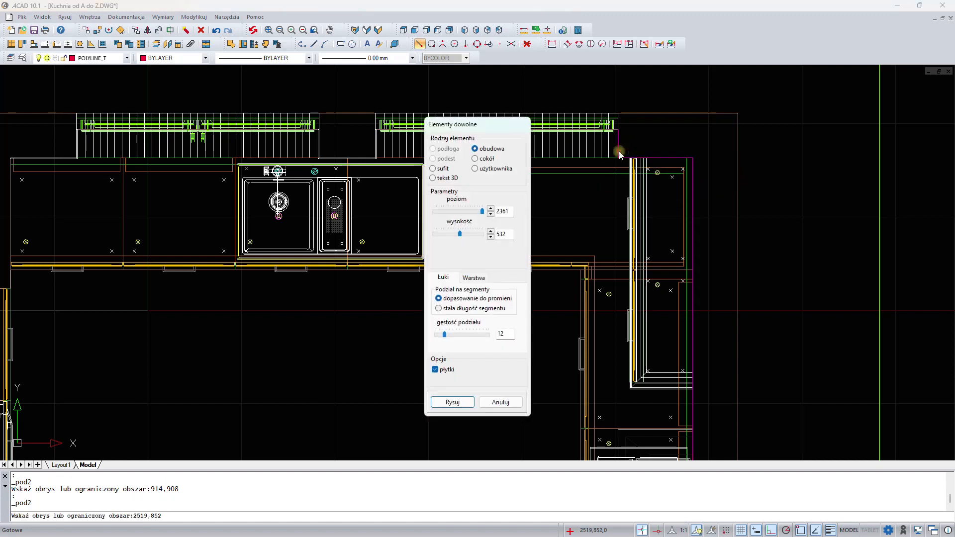
left_click(481, 158)
left_click_drag(511, 211, 476, 207)
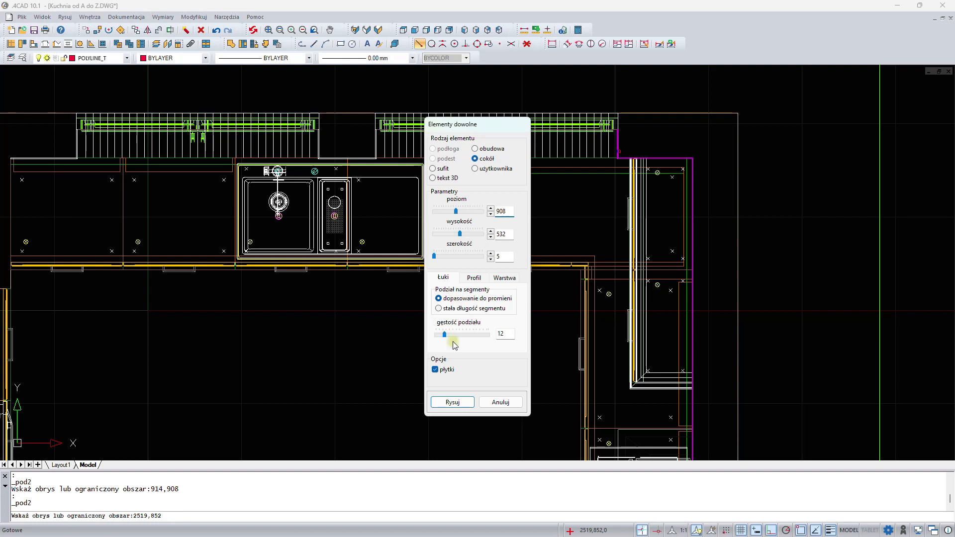
left_click(452, 402)
- Open the layer hider and hide the Listwy and Elem. dowolne layers
middle_click_drag(632, 253, 340, 267)
middle_click_drag(424, 291, 449, 221)
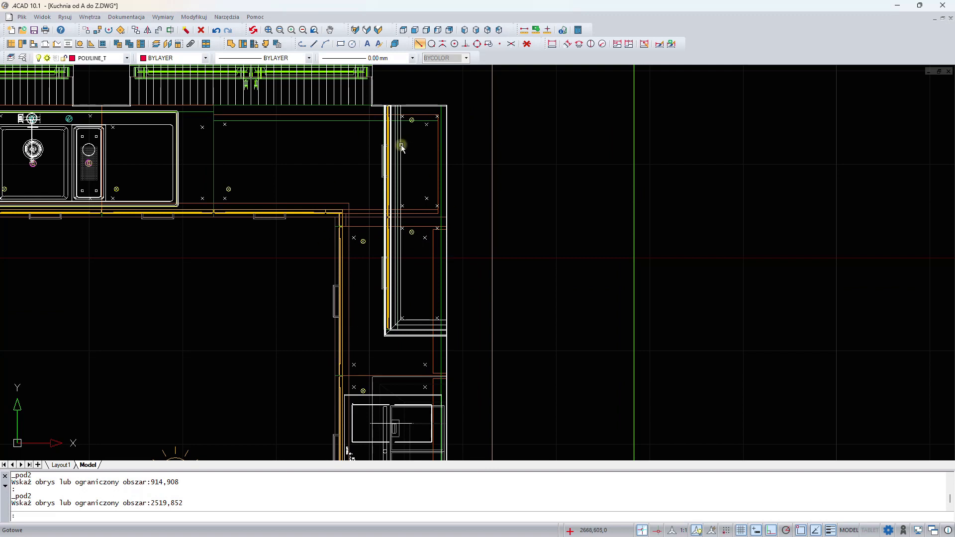
left_click(158, 44)
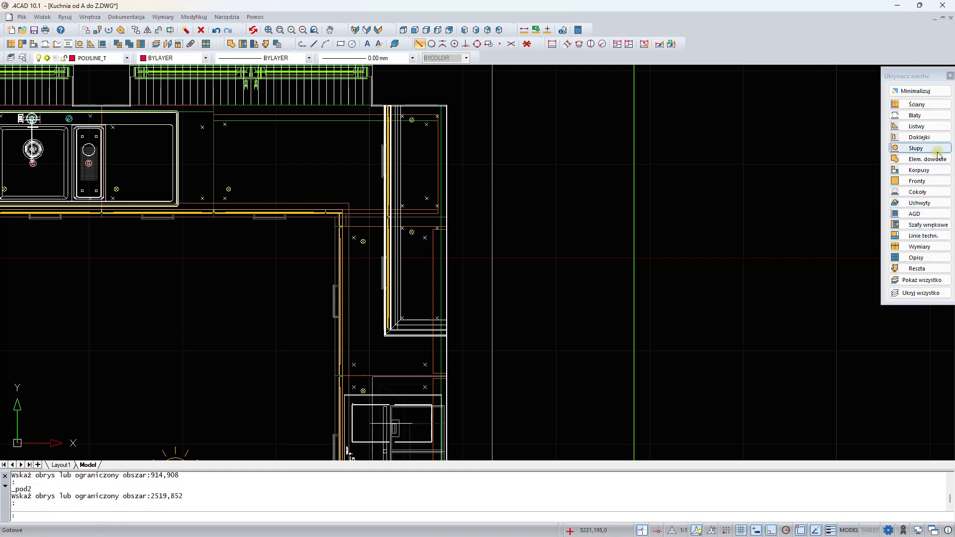
left_click(938, 128)
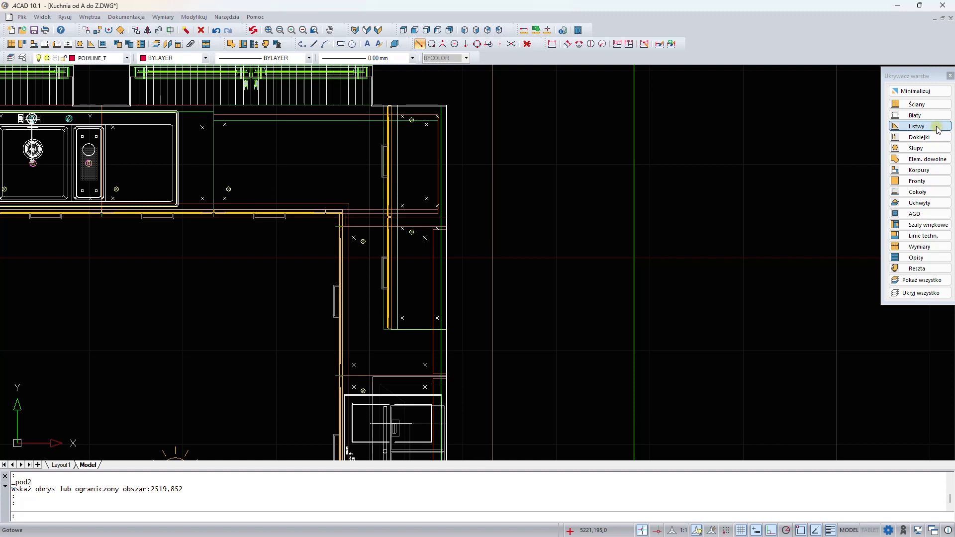
left_click(929, 158)
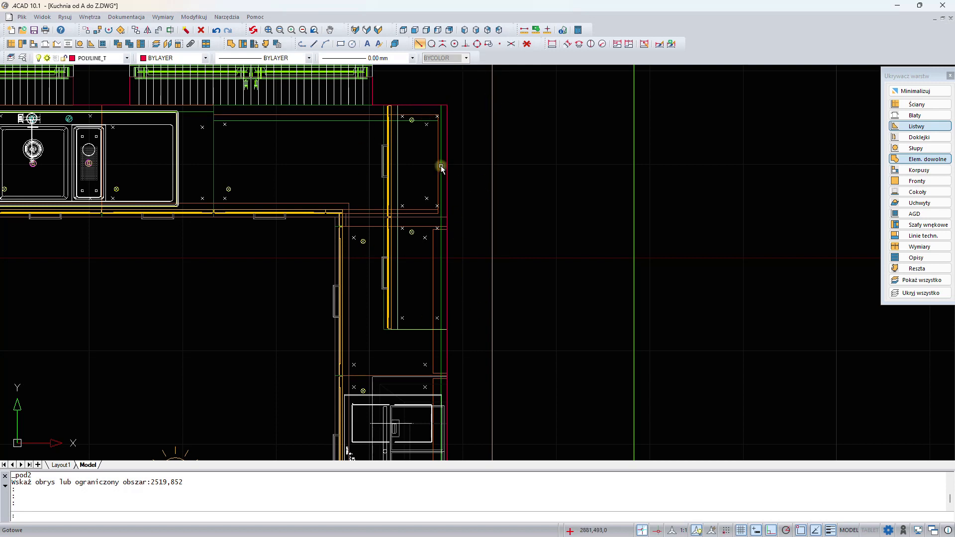
- Turn on endpoint, midpoint and perpendicular snaps and draw a polyline about 1200 mm long down the right wall under the upper cabinets
left_click(420, 45)
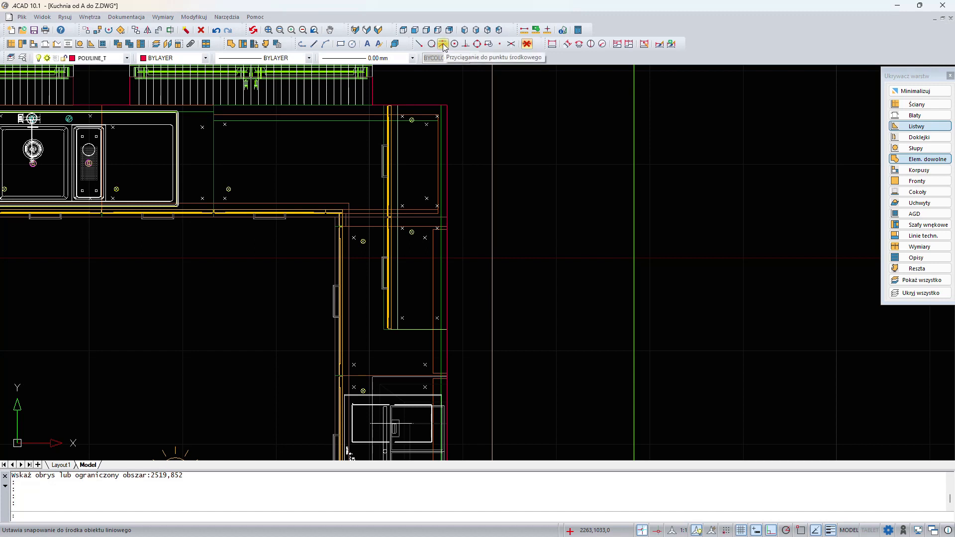
left_click(443, 45)
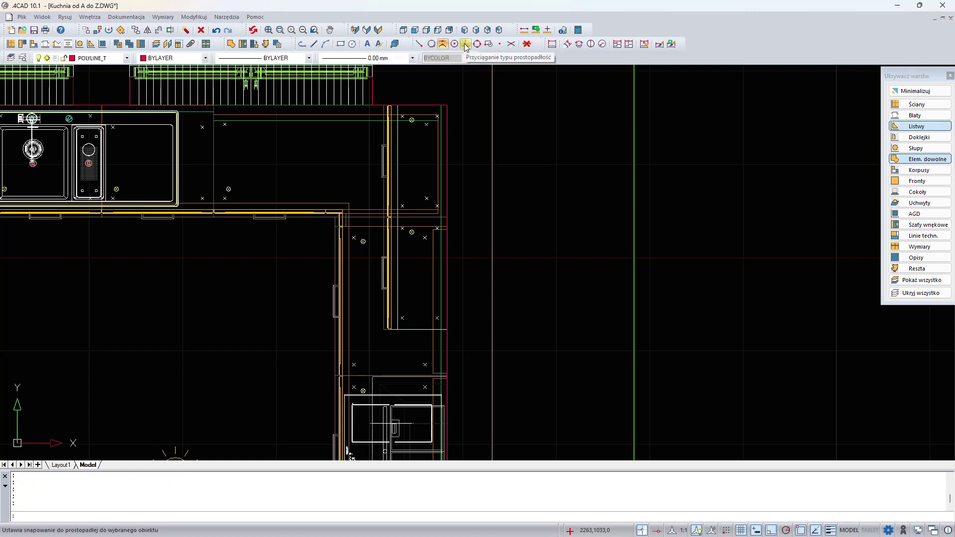
left_click(466, 46)
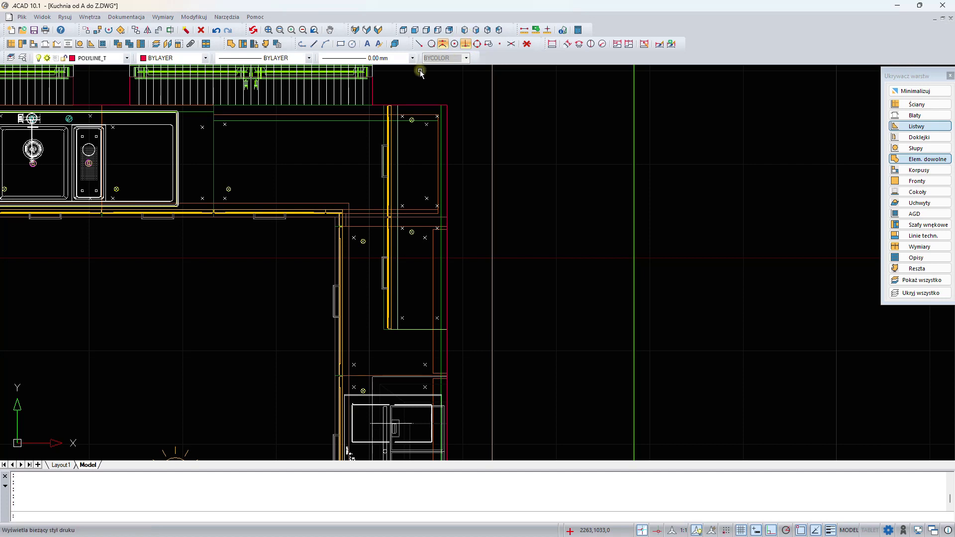
left_click(303, 45)
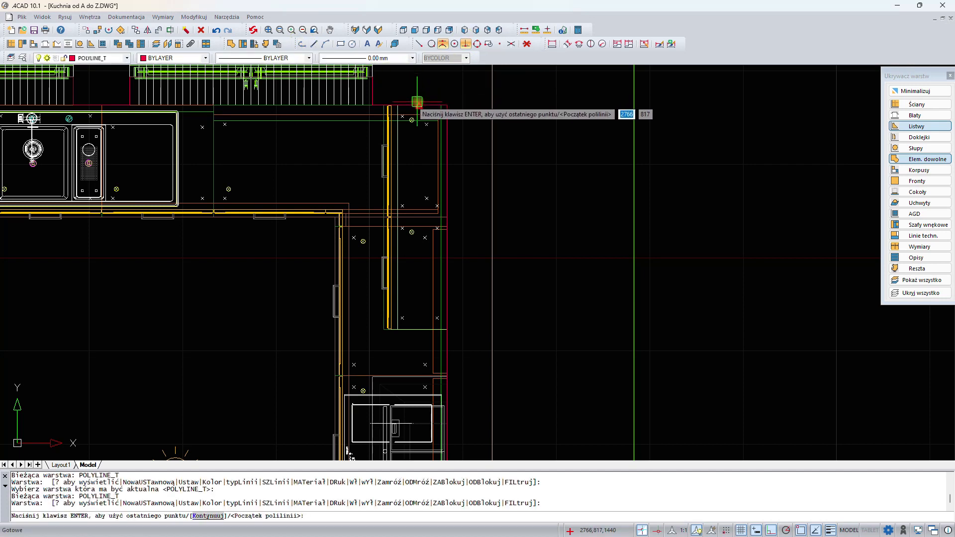
left_click(418, 102)
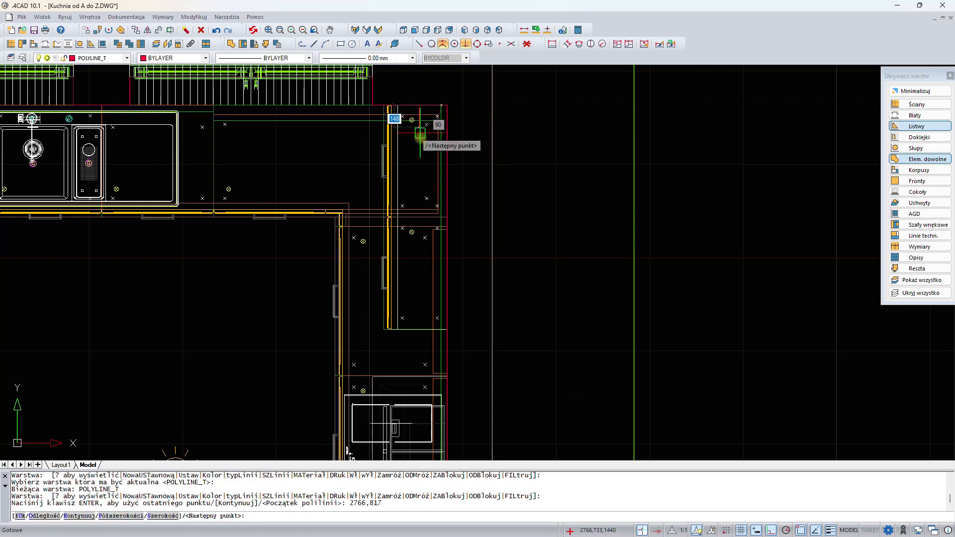
left_click(419, 329)
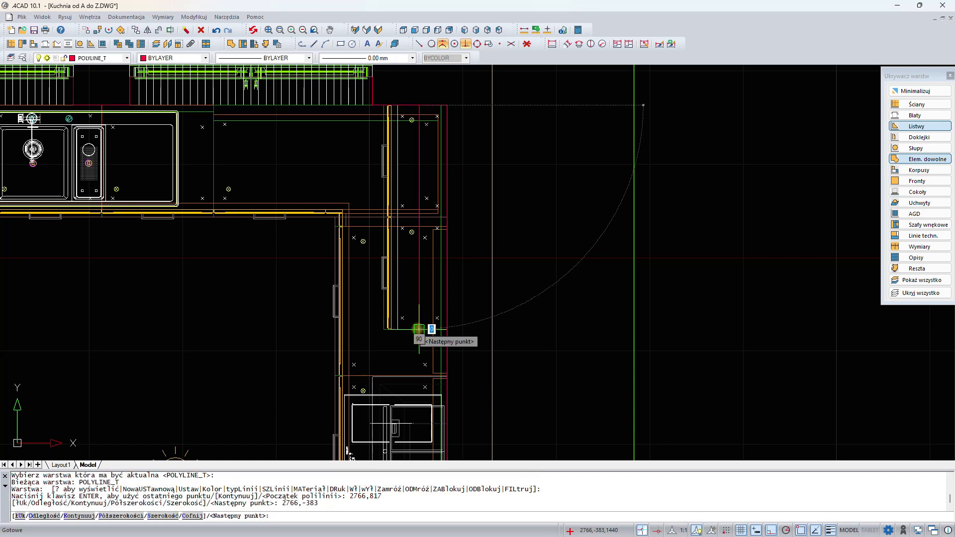
key("Return")
- Draw a second polyline about 600 mm long along the right wall beside the lower wall cabinet
mouse_move(453, 395)
middle_mouse_down()
mouse_move(518, 97)
mouse_move(511, 75)
middle_mouse_up()
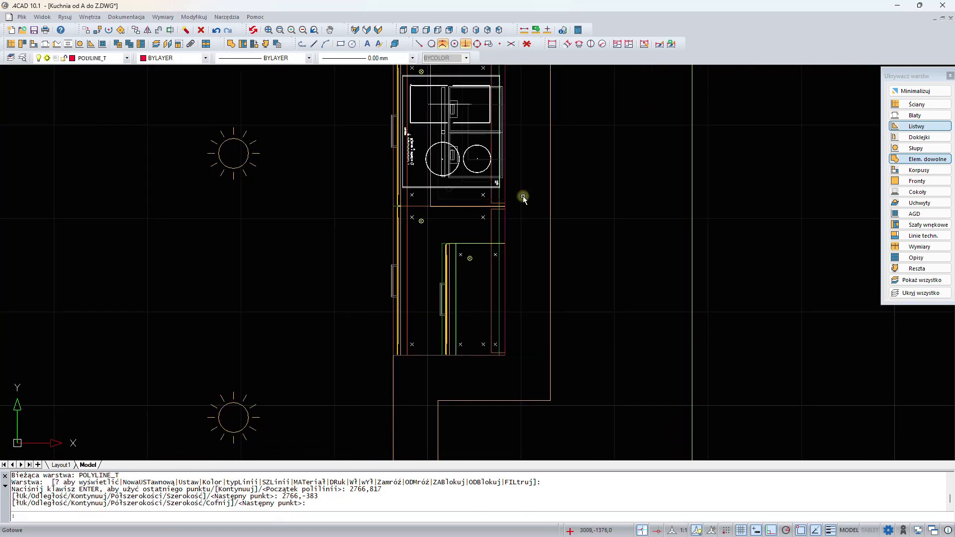
key("Return")
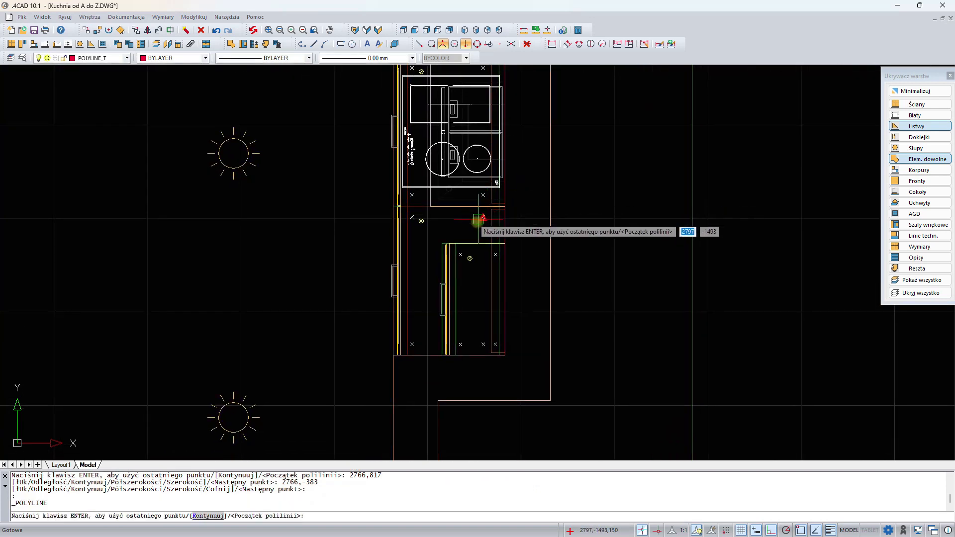
left_click(476, 246)
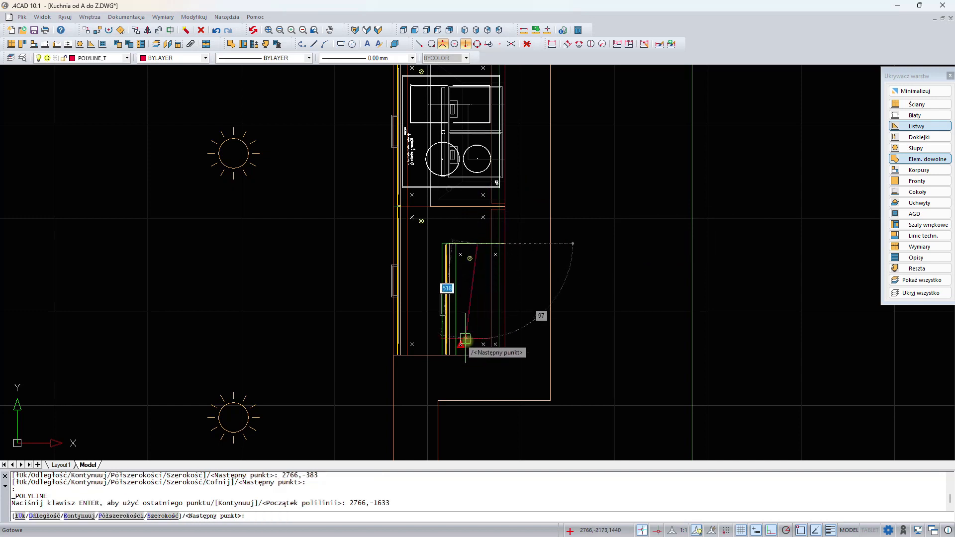
left_click(477, 357)
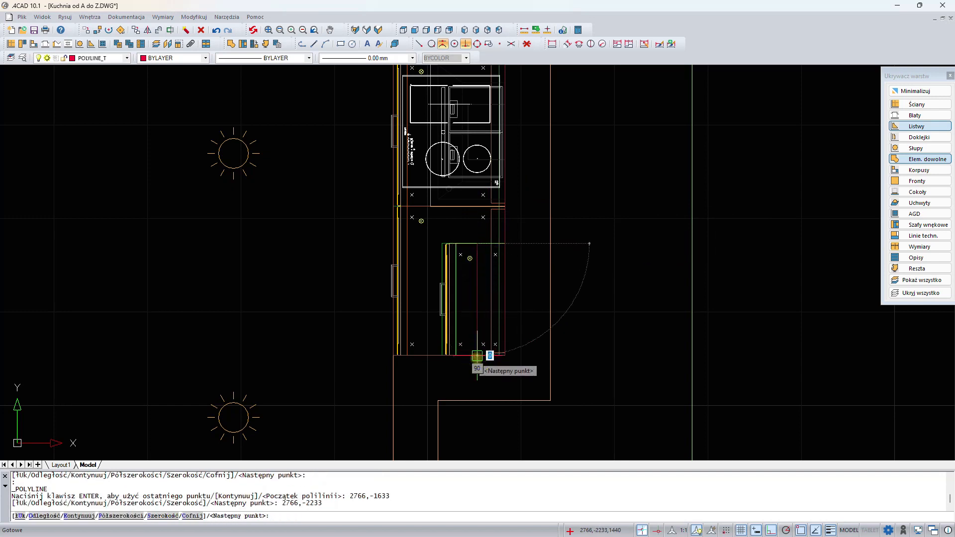
right_click(477, 357)
- Pick the upper right-wall polyline as a free-element outline and set it as a plinth at level 1438, height 2, width 10
scroll(517, 277, "down", 3)
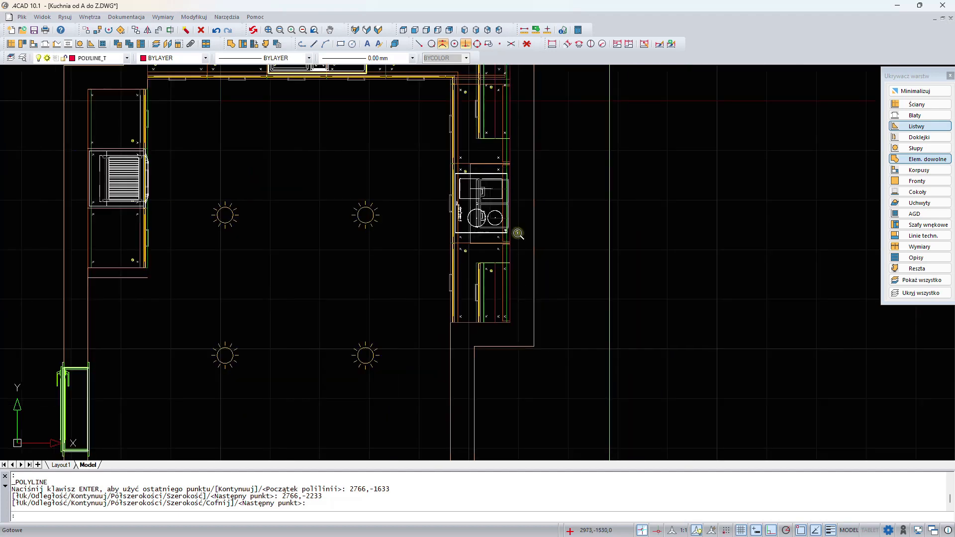
middle_click_drag(520, 195, 488, 285)
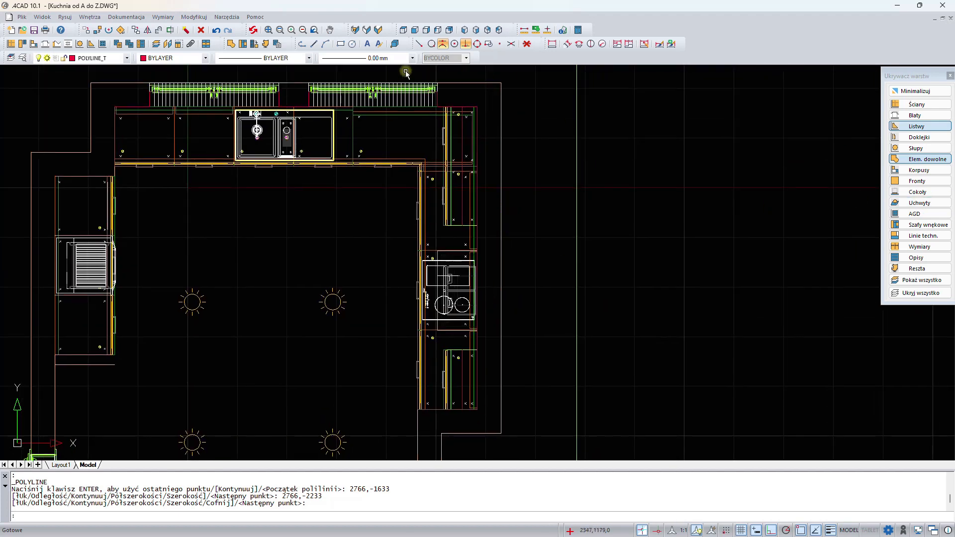
left_click(231, 45)
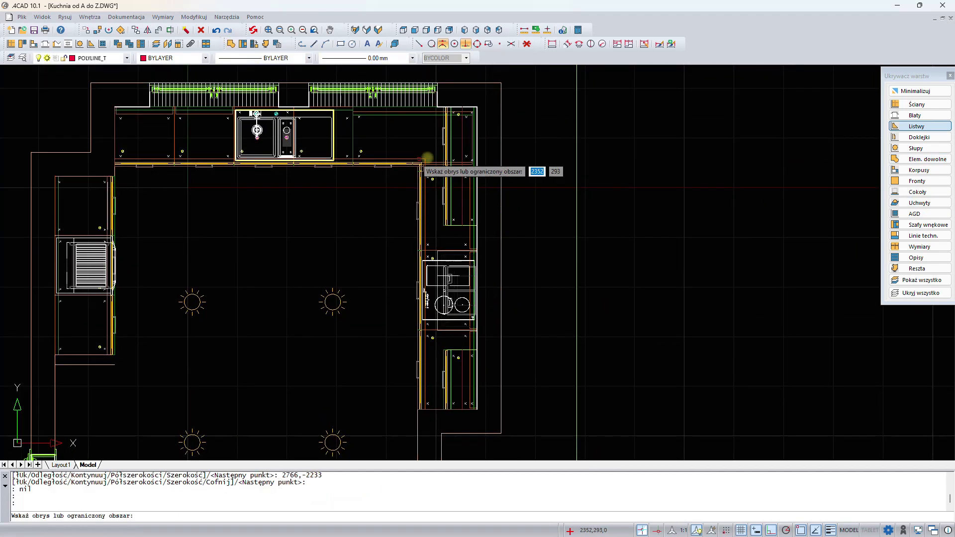
left_click(465, 130)
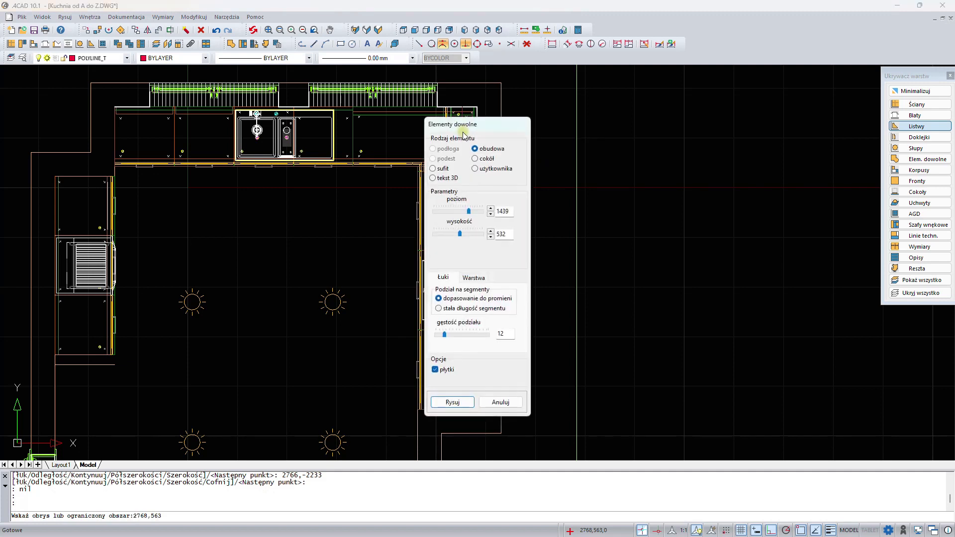
left_click_drag(489, 122, 709, 110)
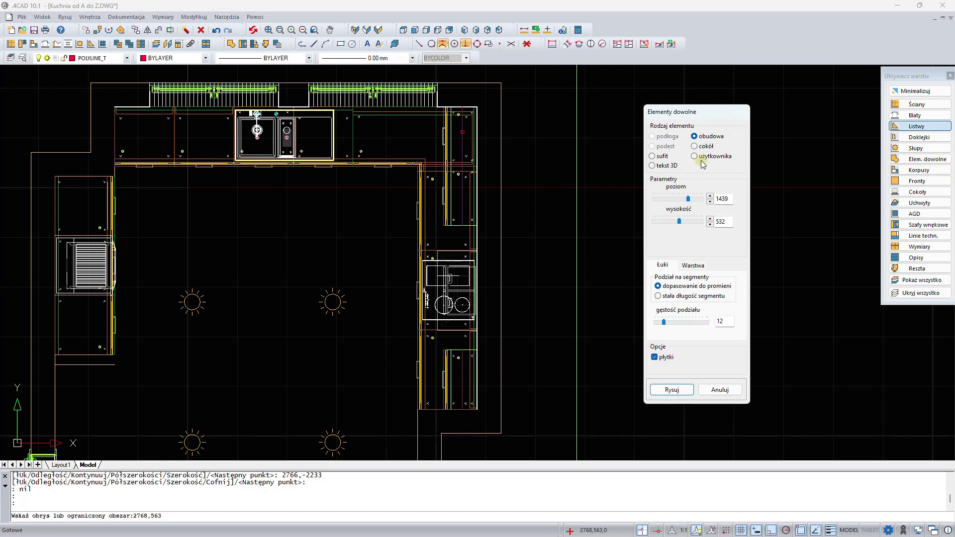
left_click(708, 146)
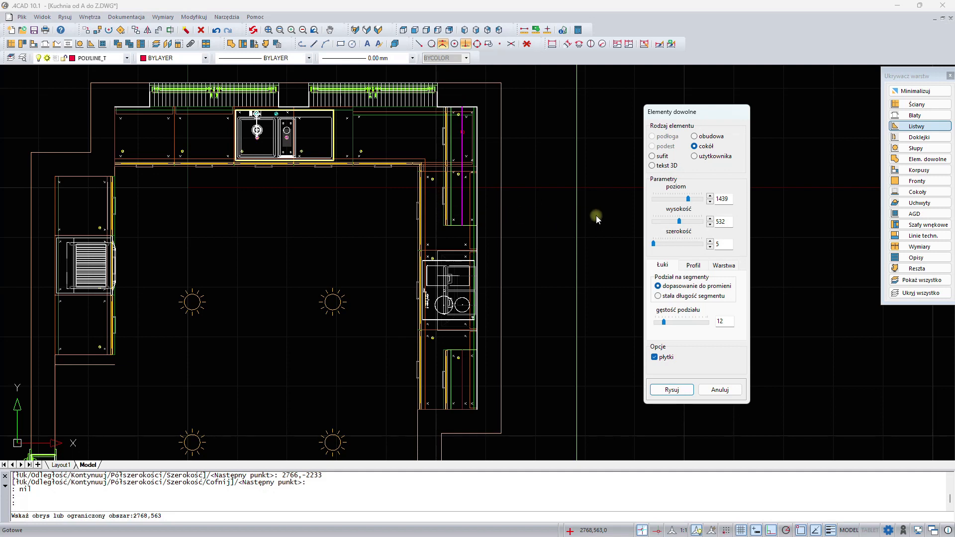
left_click_drag(731, 199, 713, 198)
key("Tab")
key("Tab")
- Set the element's layer name to led and draw it
left_click(724, 266)
double_click(697, 302)
type("led")
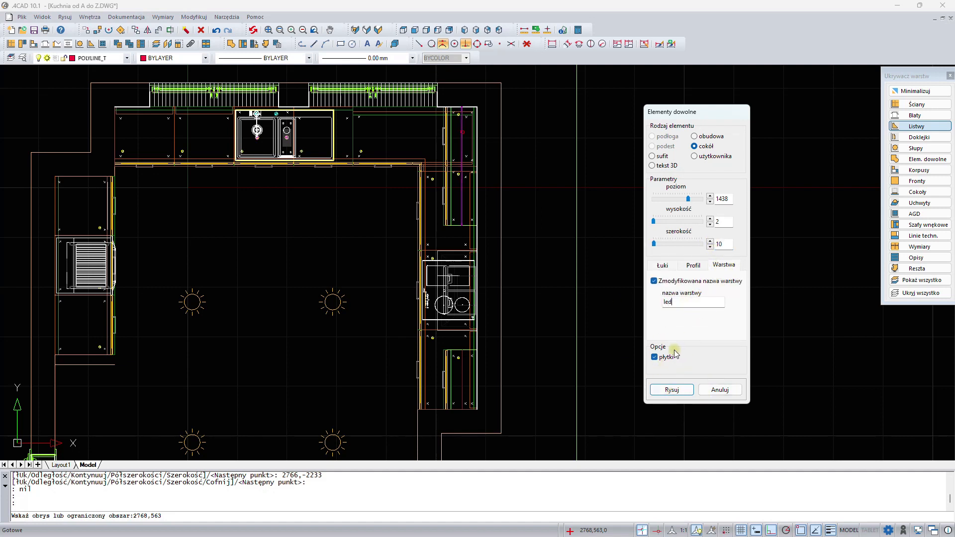
left_click(671, 390)
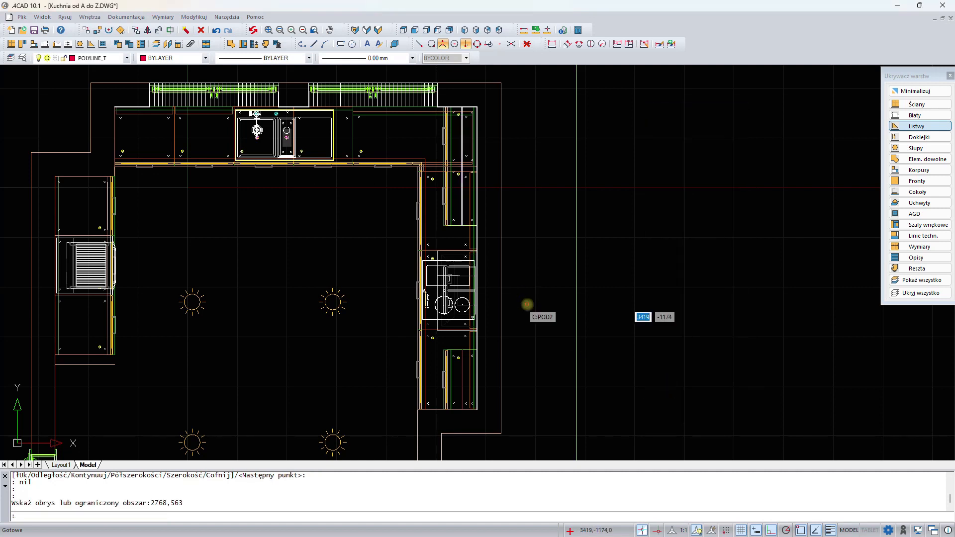
- Pick the lower right-wall polyline and draw it as a plinth, height 2, width 10, on layer led
left_click(462, 366)
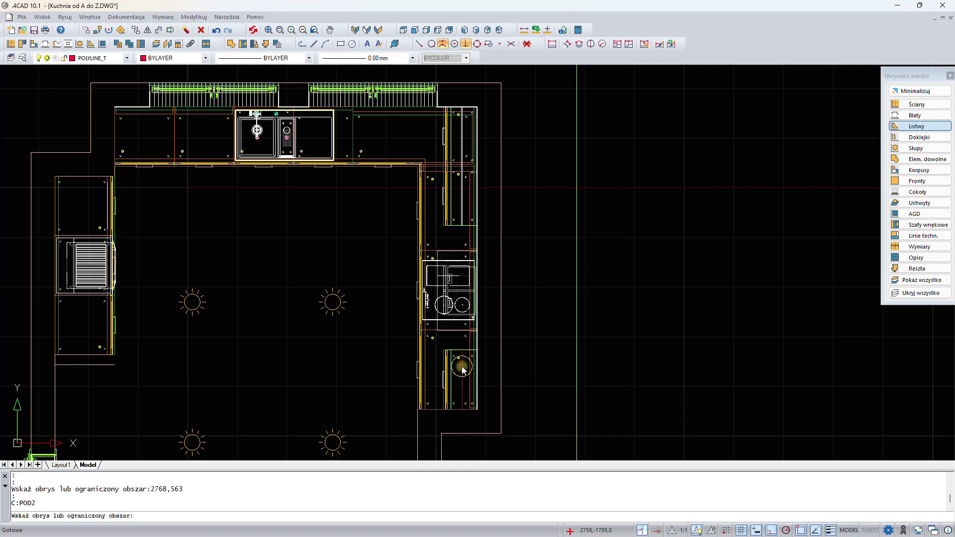
left_click(694, 146)
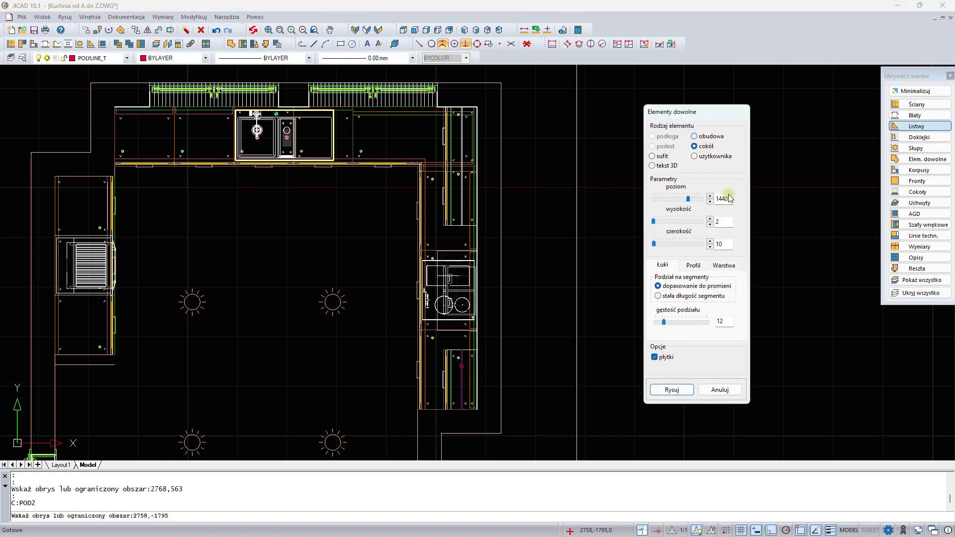
left_click(699, 200)
left_click(724, 265)
left_click(670, 390)
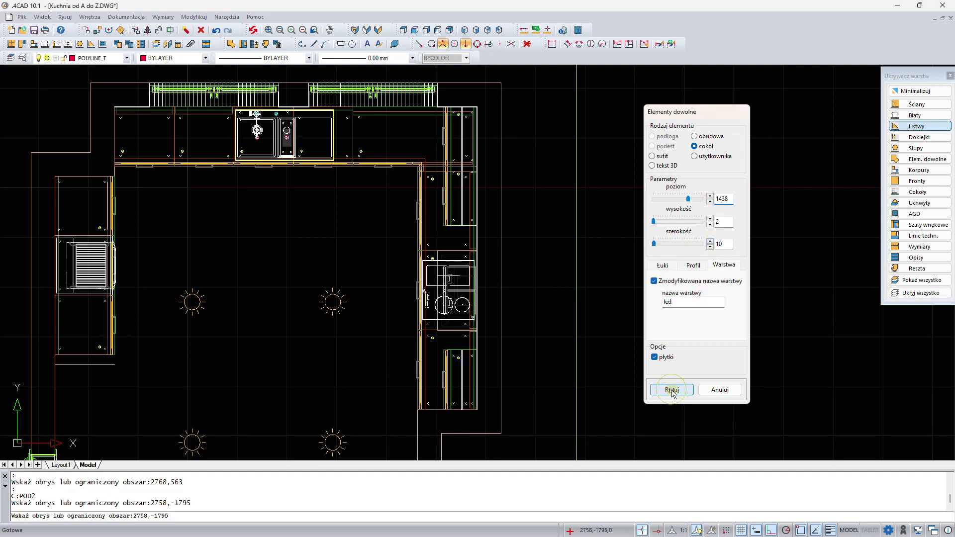
- Show all layers and inspect the kitchen in the 3D render view, orbiting around the backsplash area
left_click(926, 281)
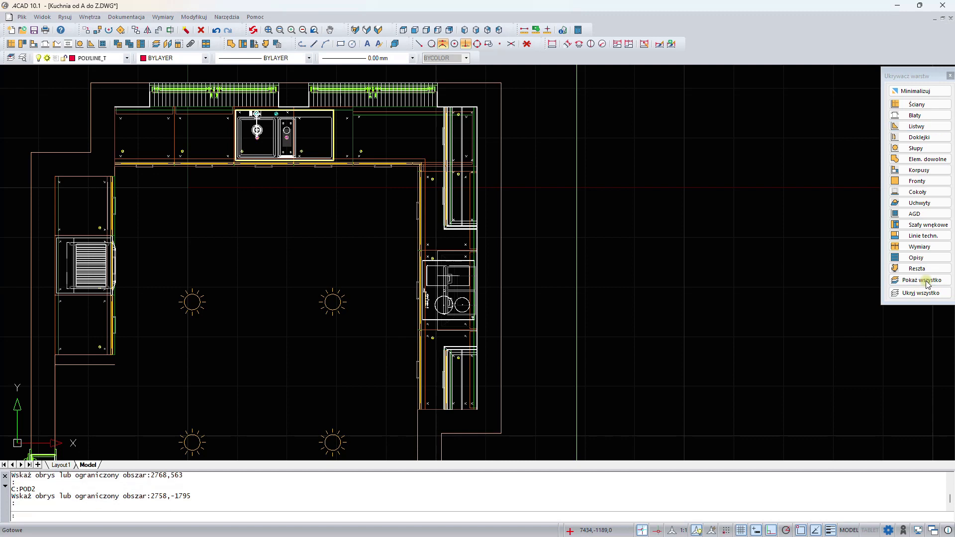
left_click(951, 76)
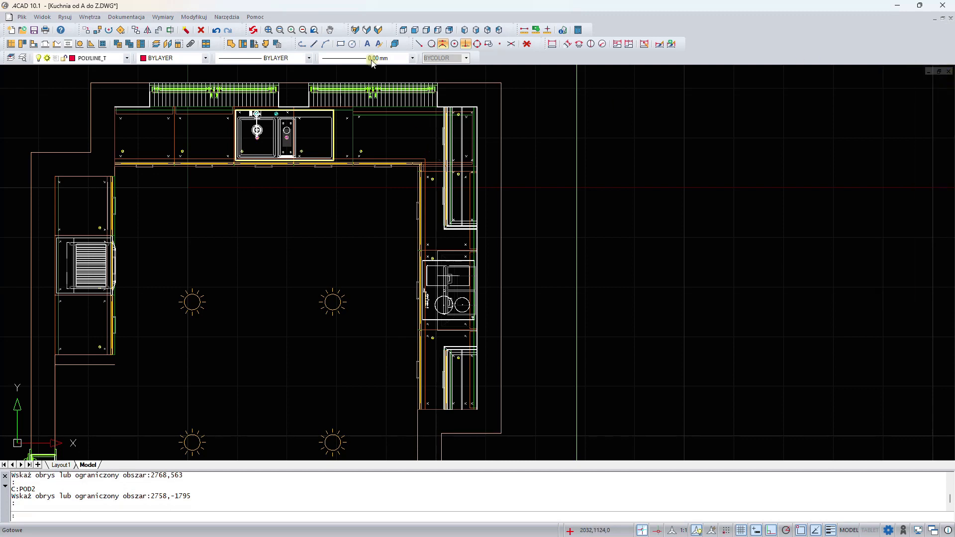
left_click(378, 31)
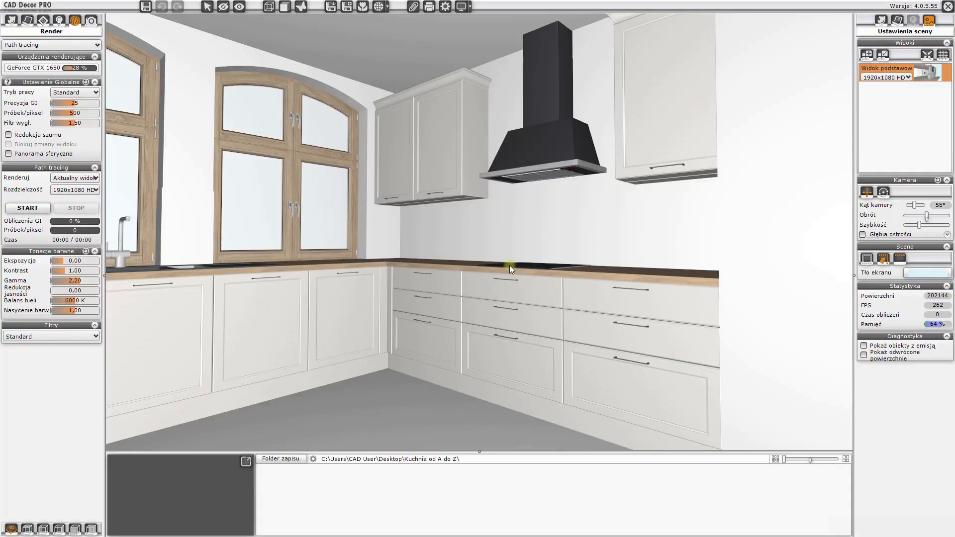
left_click_drag(510, 264, 533, 235)
left_click(532, 235)
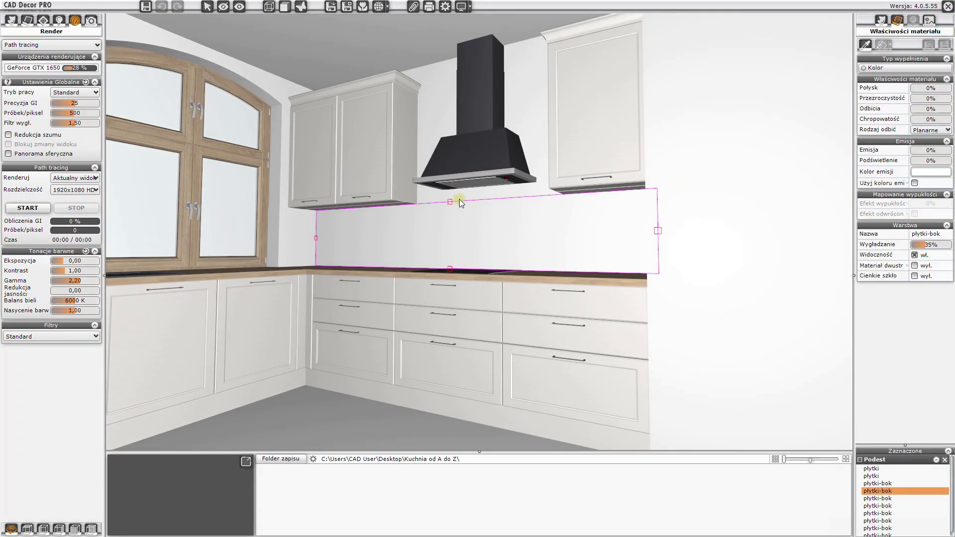
left_click(297, 233)
left_click(297, 233)
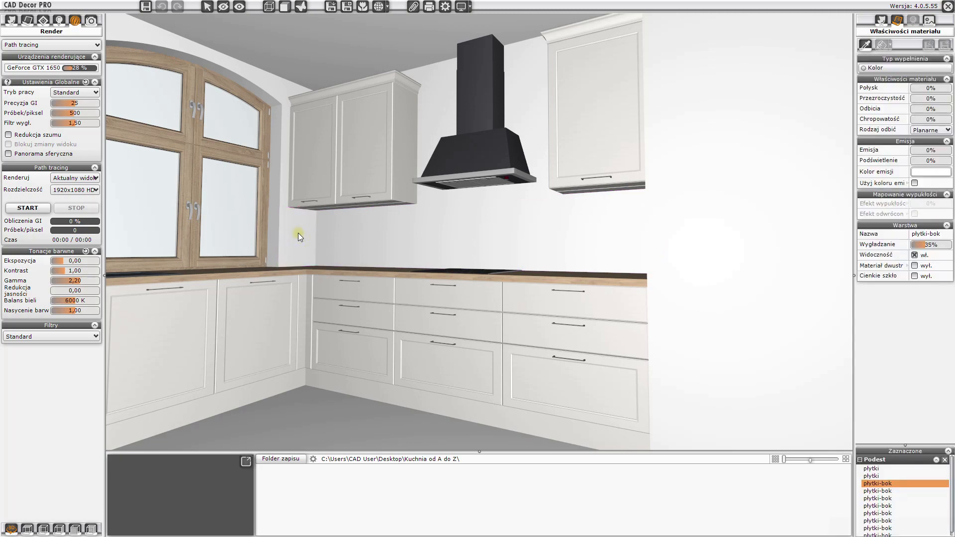
scroll(379, 250, "up", 4)
left_click_drag(378, 249, 664, 196)
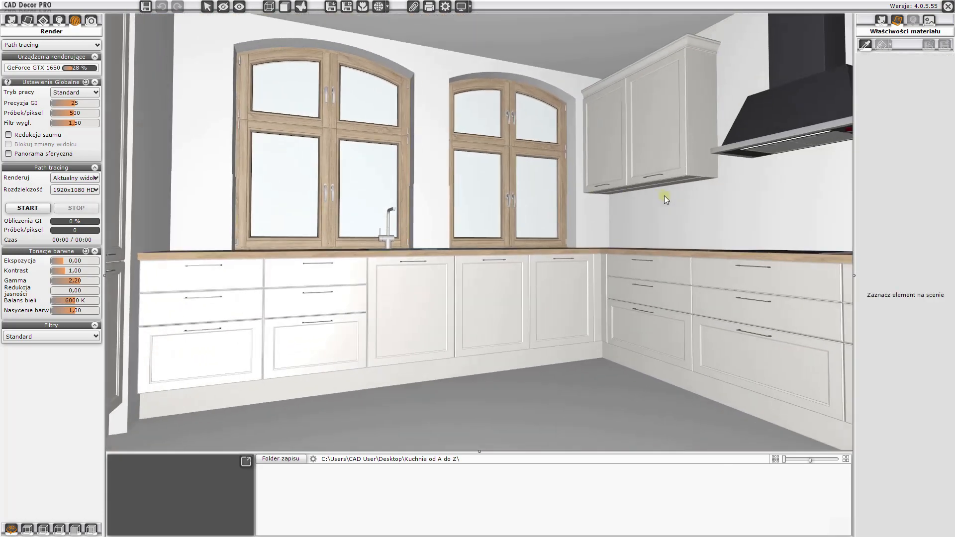
left_click(948, 5)
- Draw a horizontal polyline about 5650 mm long outside the room, parallel to the upper wall
scroll(580, 198, "down", 2)
scroll(458, 222, "up", 3)
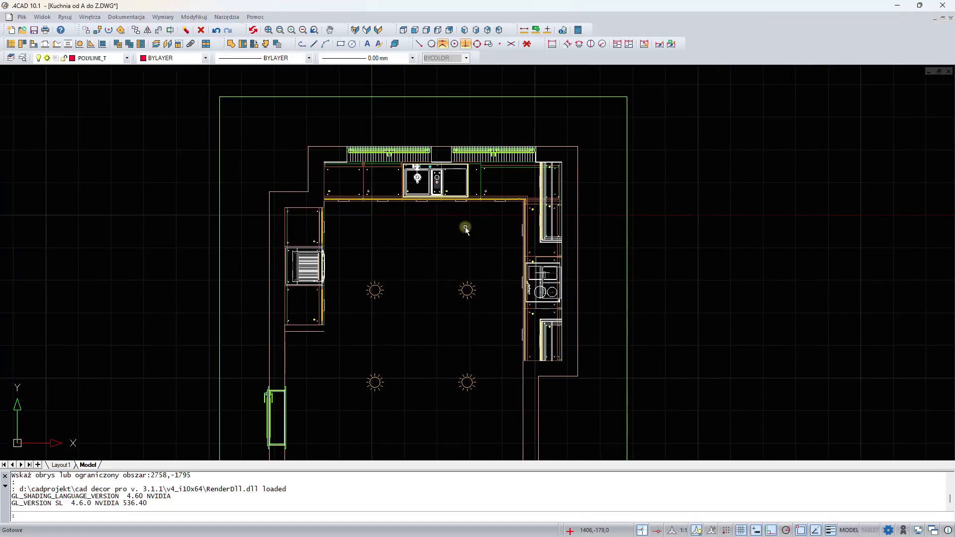
middle_click_drag(448, 180, 444, 201)
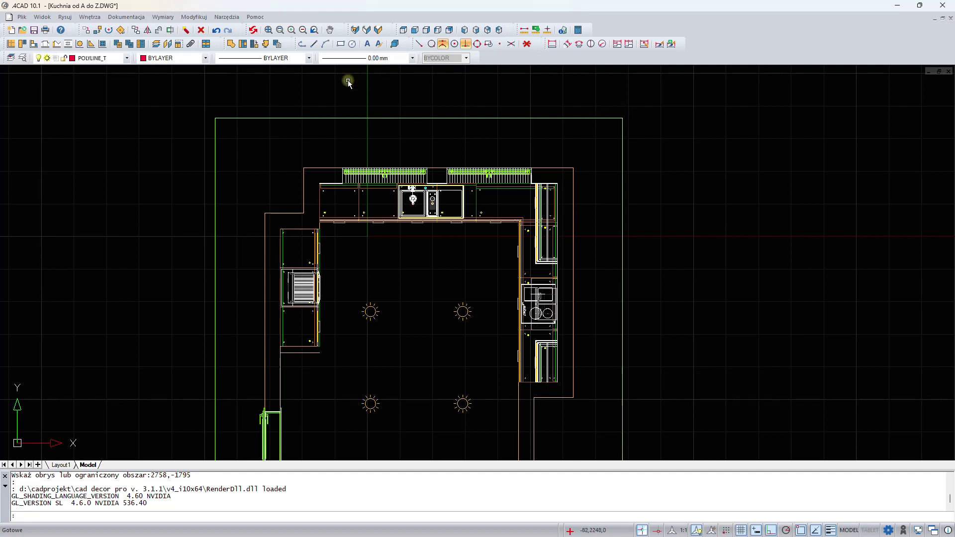
left_click(302, 45)
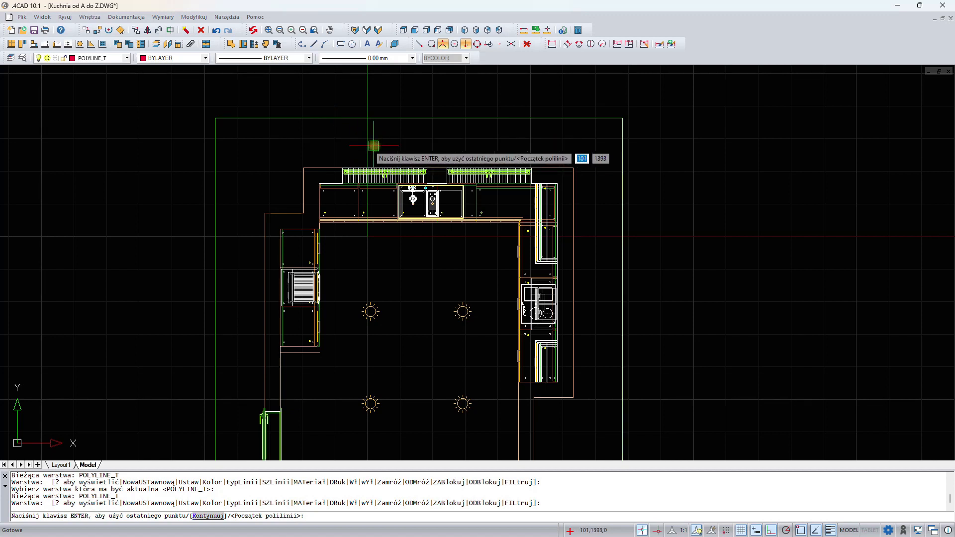
left_click(235, 143)
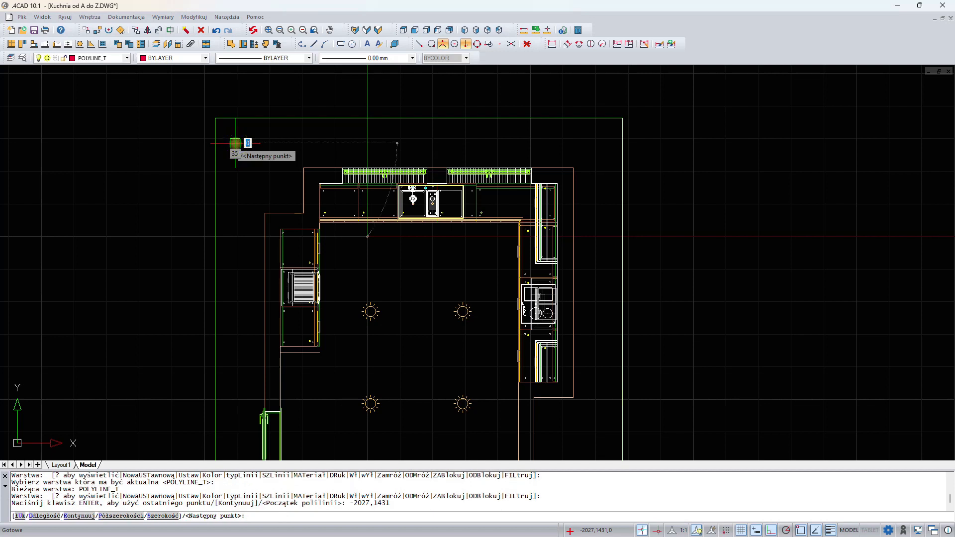
left_click(604, 143)
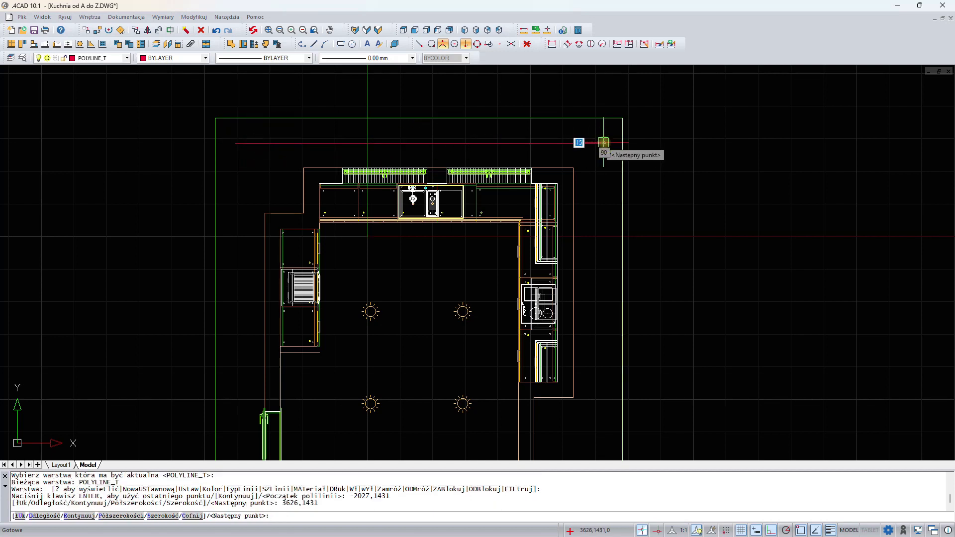
key("Return")
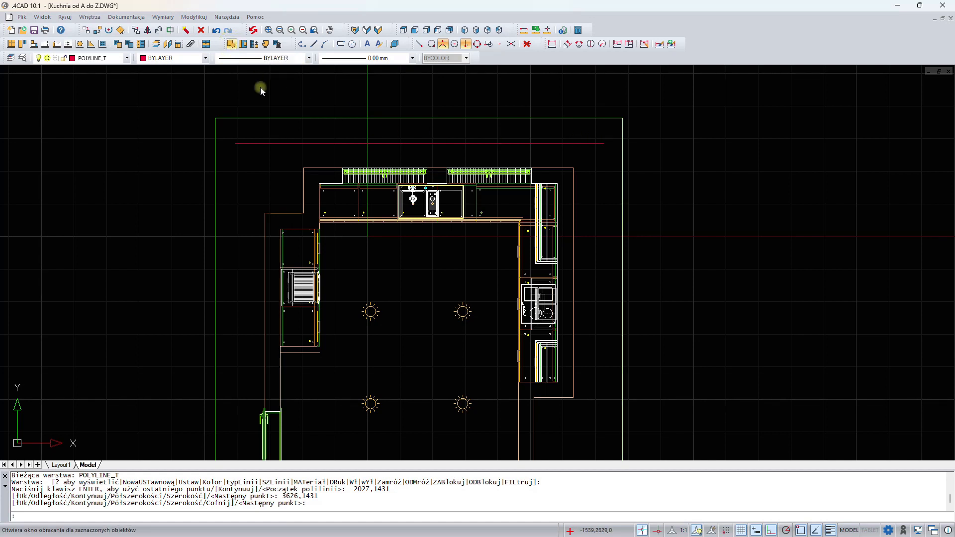
- Pick the upper polyline as a free-element outline and set it as a casing at level -1000, height 5000
left_click(304, 144)
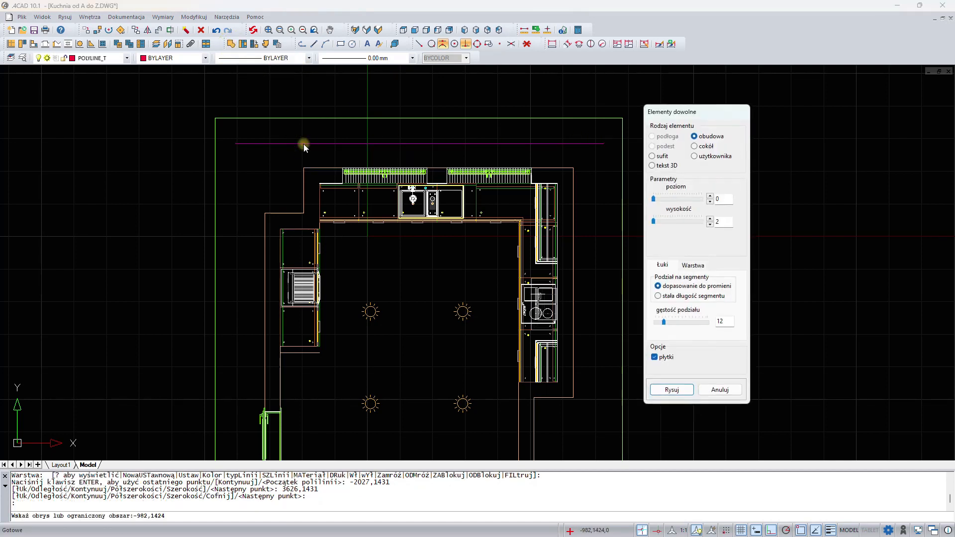
double_click(722, 199)
type("-100")
double_click(715, 222)
type("5000")
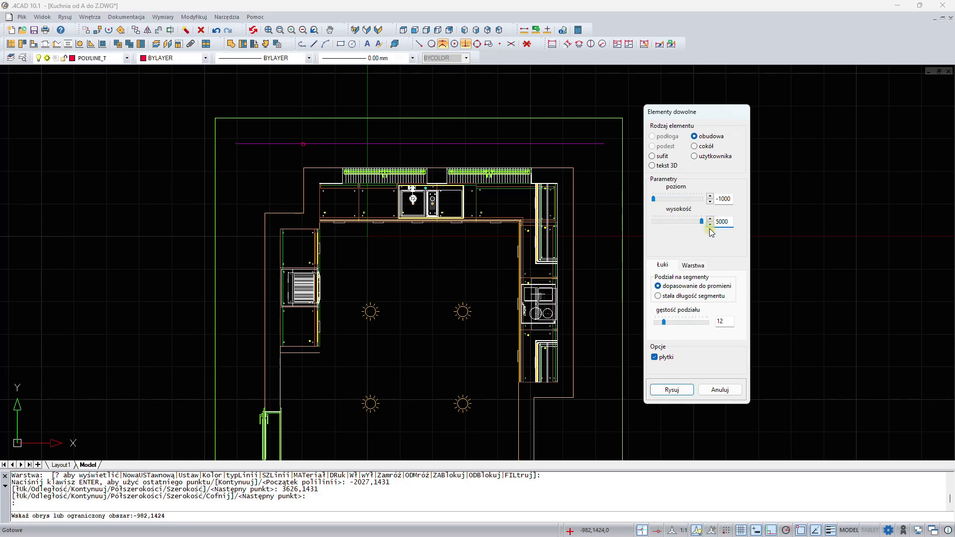
- Set the casing's layer name to tło, turn off tiles, and draw it
left_click(693, 265)
double_click(694, 302)
type("tło")
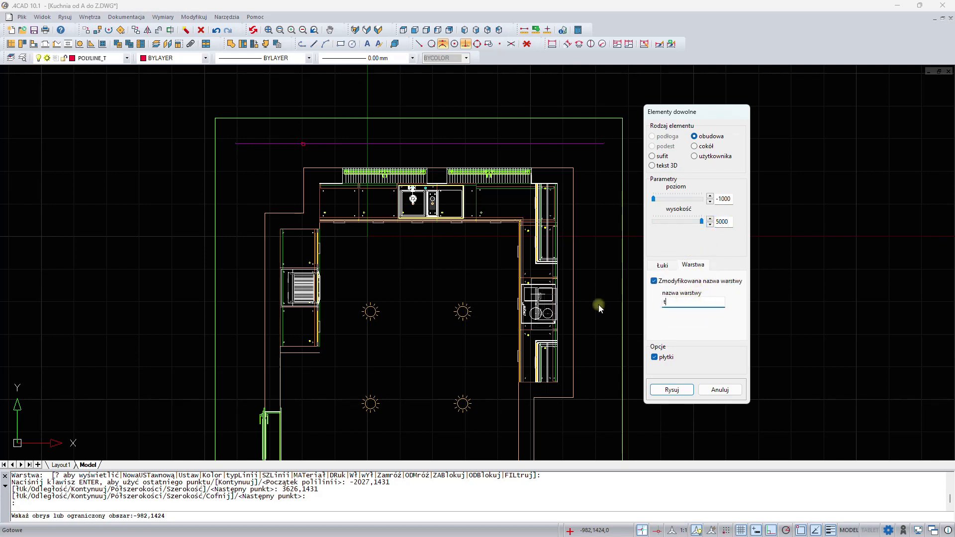
left_click(655, 357)
left_click(673, 390)
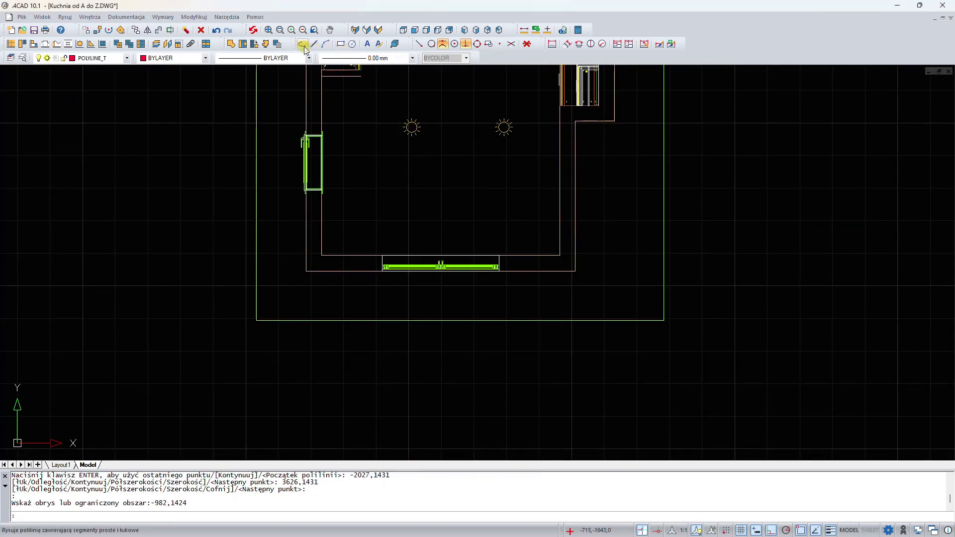
- Draw a horizontal polyline about 5550 mm long outside the room, below the bottom wall
left_click(316, 46)
left_click(268, 297)
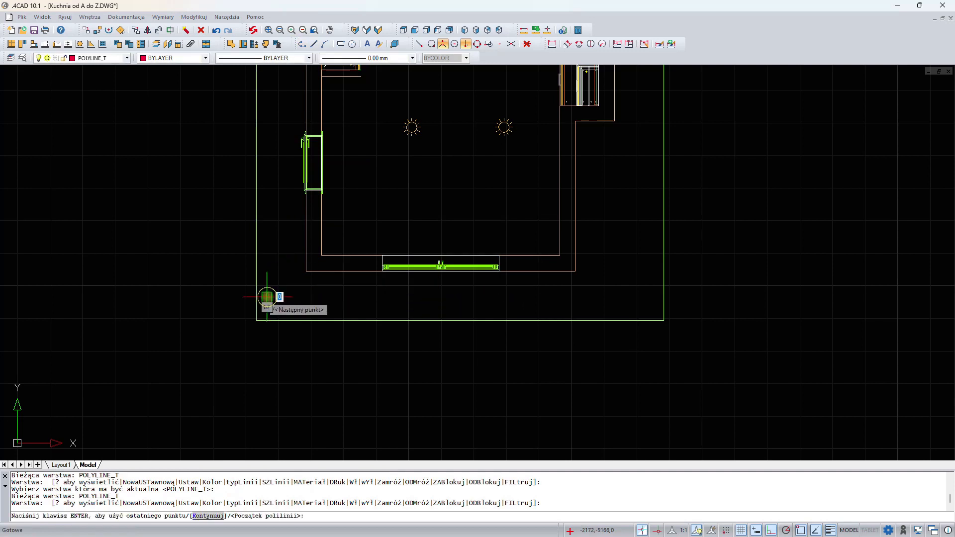
left_click(629, 297)
key("Return")
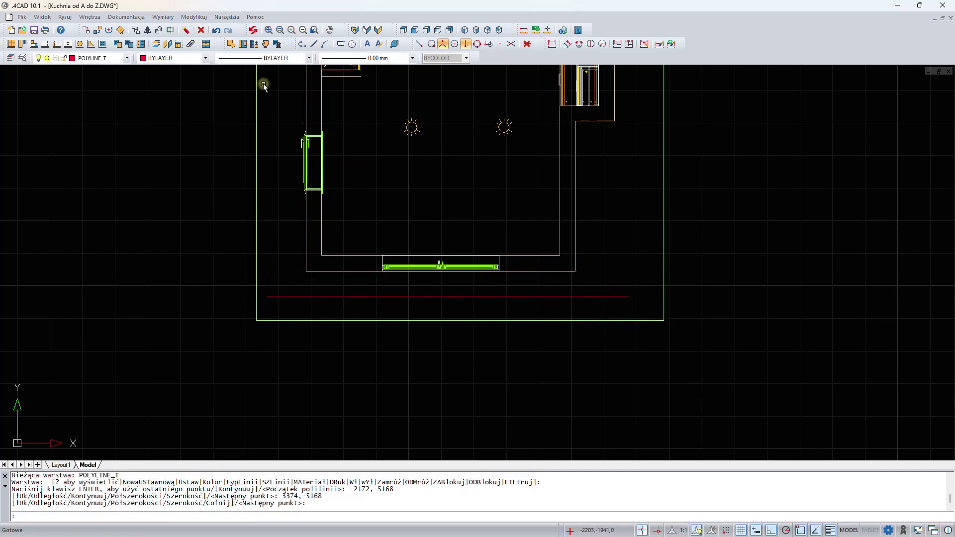
- Turn the lower polyline into a casing at level -1000, height 5000, on layer tło, and draw it
left_click(230, 44)
left_click(357, 298)
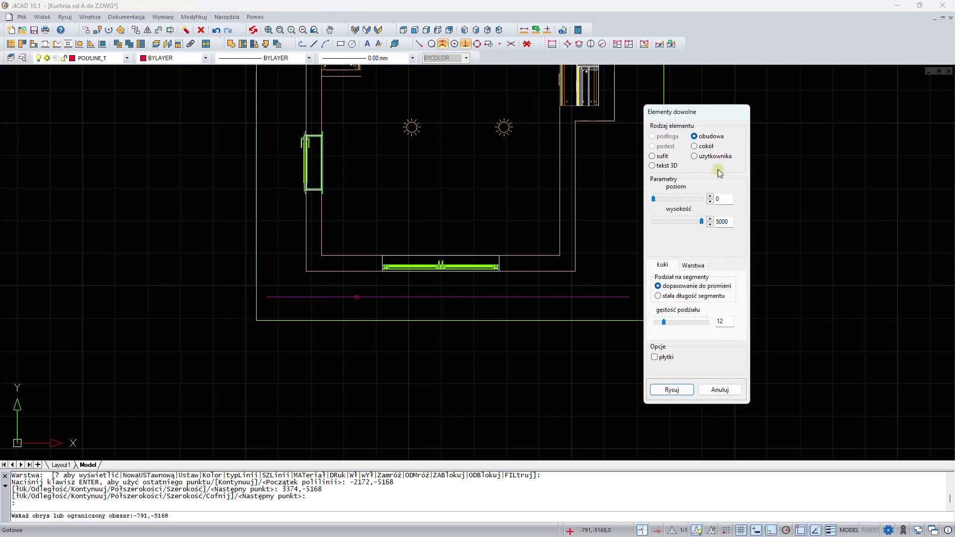
double_click(724, 199)
left_click(693, 265)
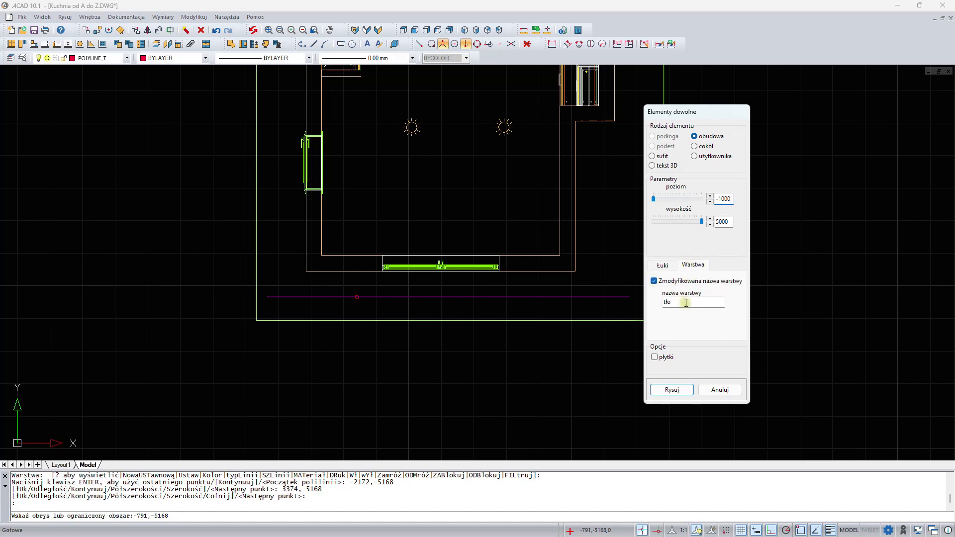
left_click(672, 389)
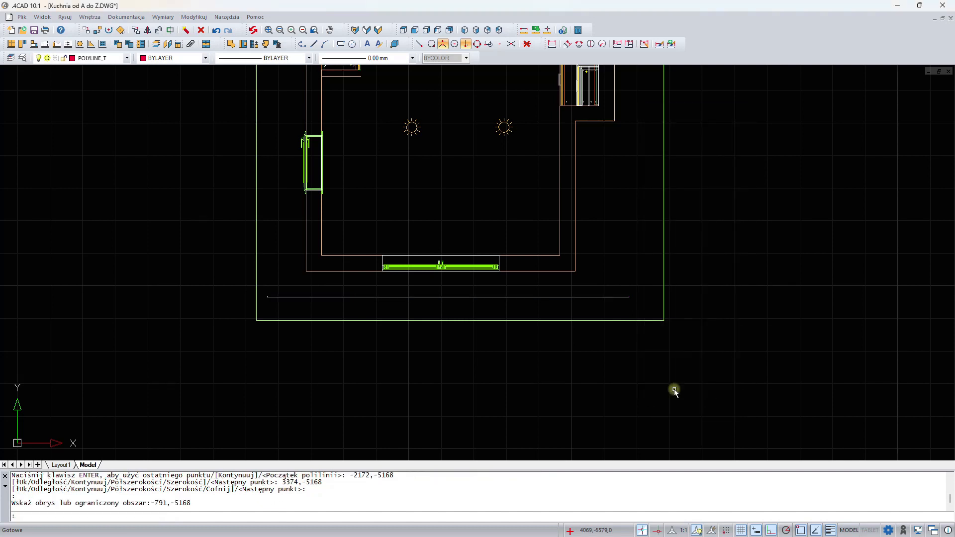
- Draw a polyline about 3650 mm long along the inner face of the bottom wall, snapping between the side walls
mouse_move(417, 82)
middle_mouse_down()
mouse_move(371, 197)
mouse_move(383, 136)
middle_mouse_up()
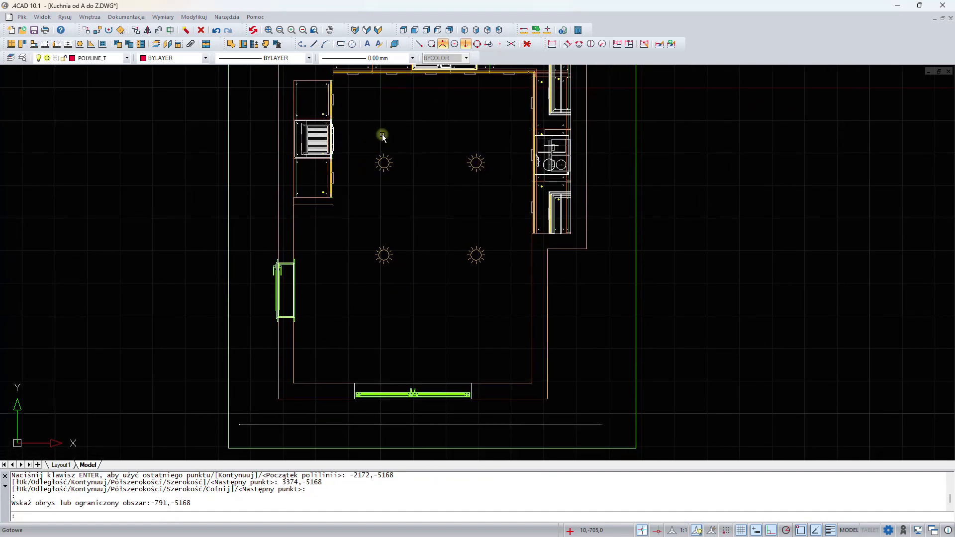
middle_click_drag(382, 341, 387, 231)
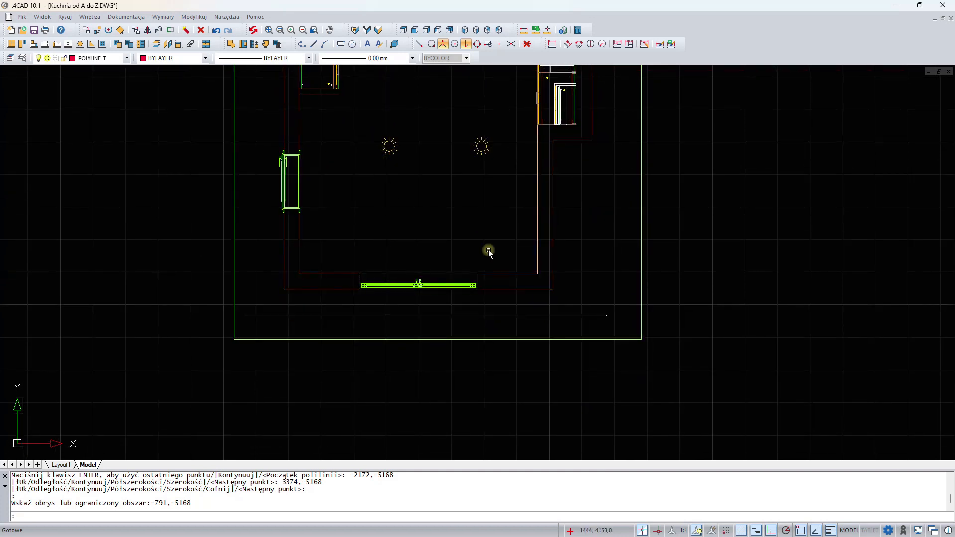
left_click(303, 44)
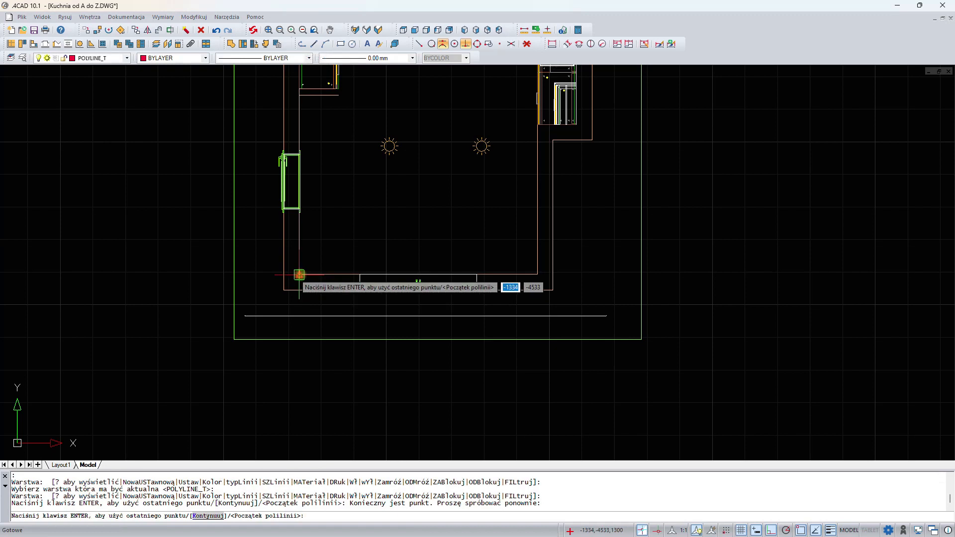
left_click(419, 45)
left_click(464, 45)
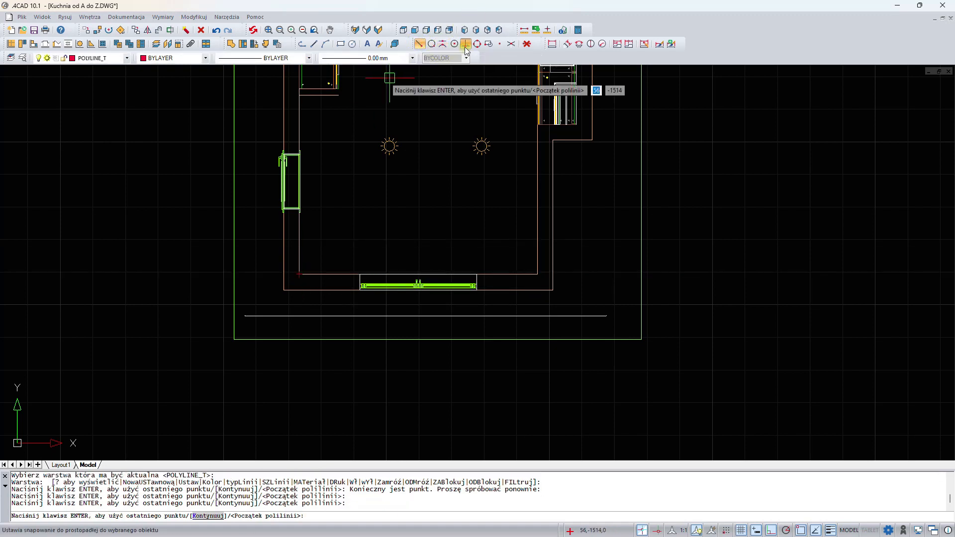
left_click(300, 274)
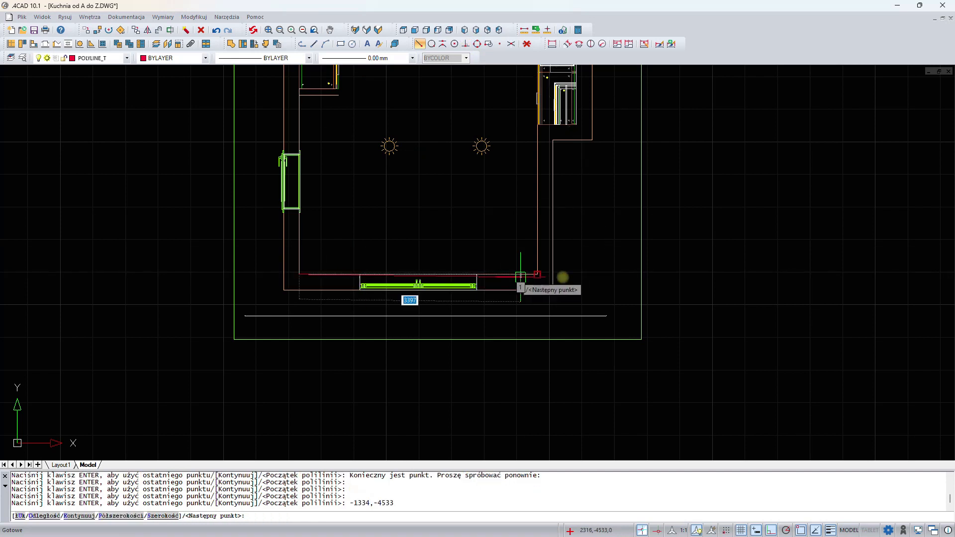
left_click(537, 274)
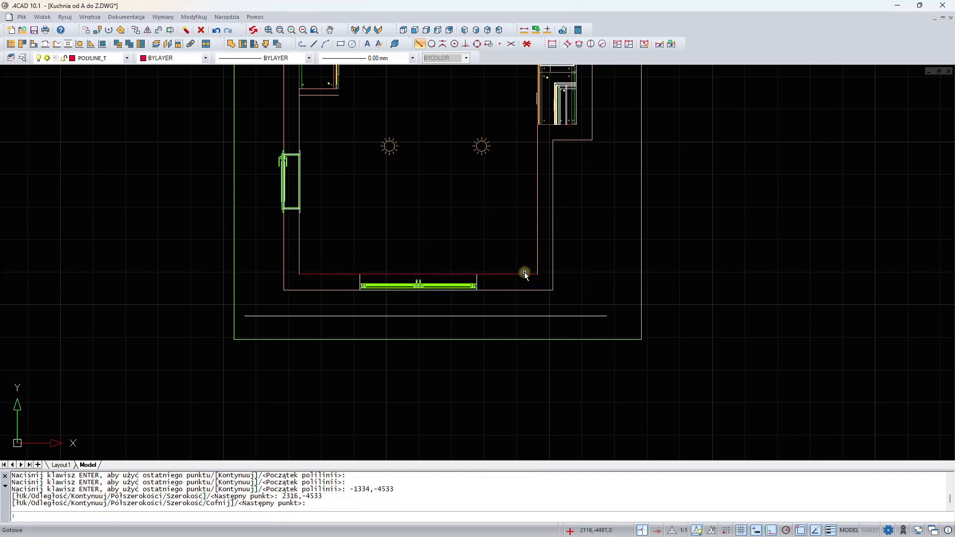
key("Return")
- Move the new polyline 220 mm along the Y axis into the room
right_click(598, 247)
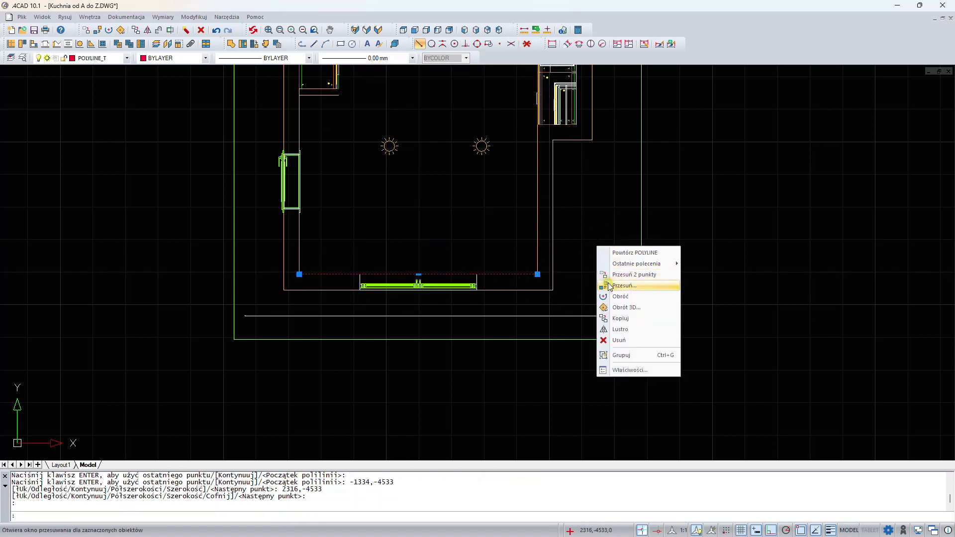
left_click(610, 286)
double_click(485, 285)
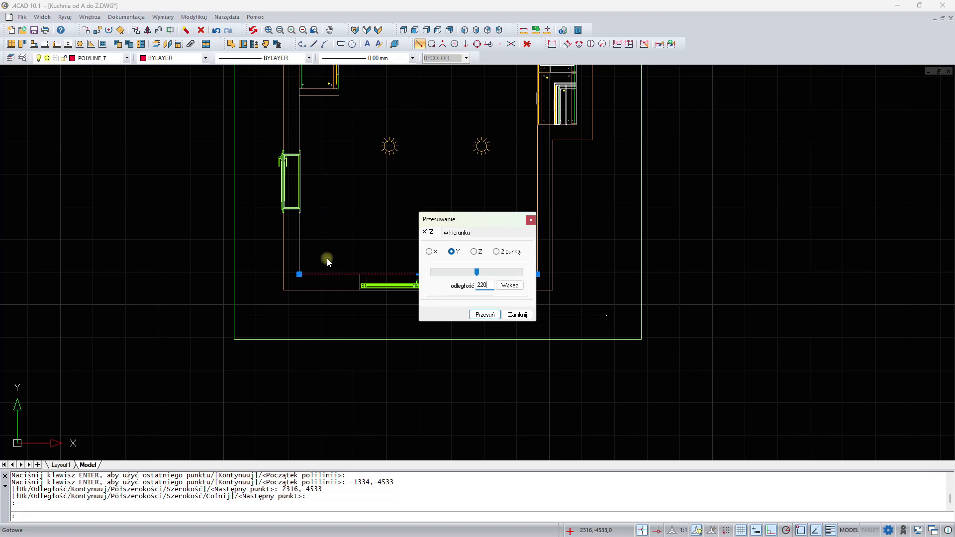
left_click(485, 315)
- Pick the moved polyline as a free element and set it as a plinth at level 2400, height 200, width 20
left_click(232, 45)
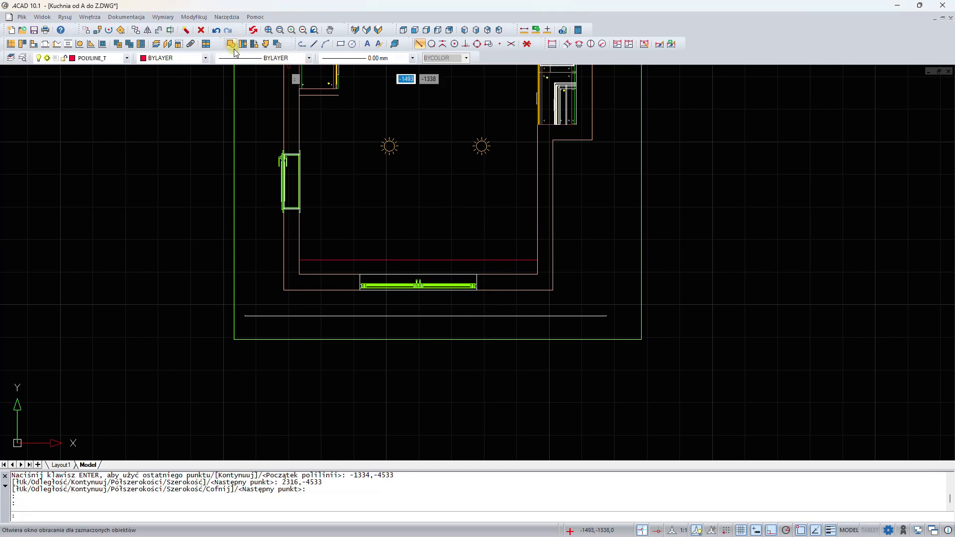
left_click(354, 259)
left_click(705, 146)
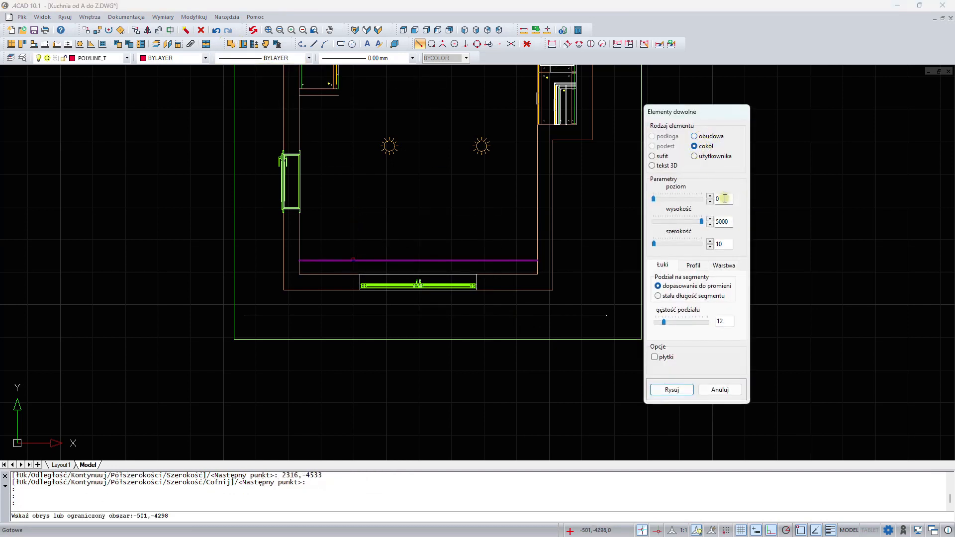
left_click_drag(710, 198, 693, 200)
left_click(711, 221)
left_click(702, 244)
- Set the plinth's layer name to kar and draw it
left_click(724, 265)
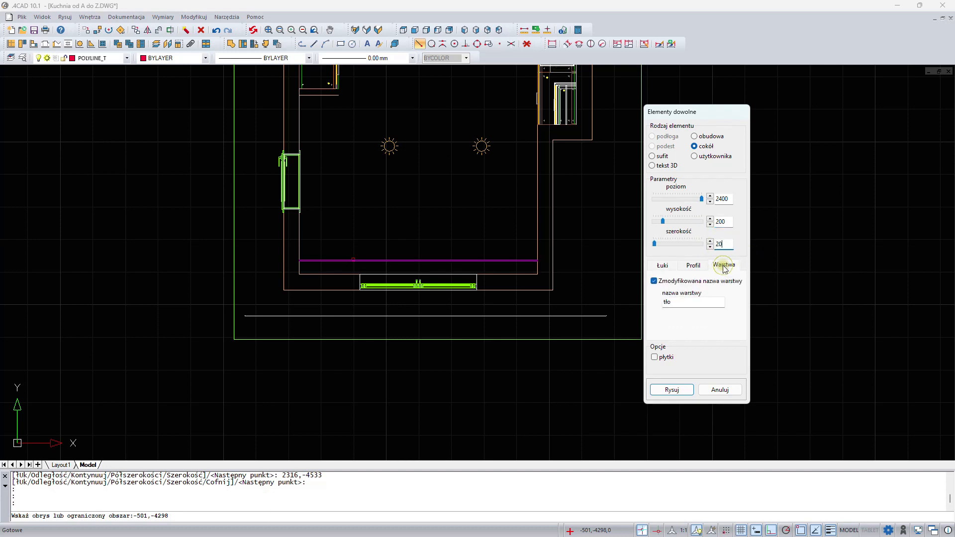
double_click(699, 301)
type("karnisz")
left_click(672, 390)
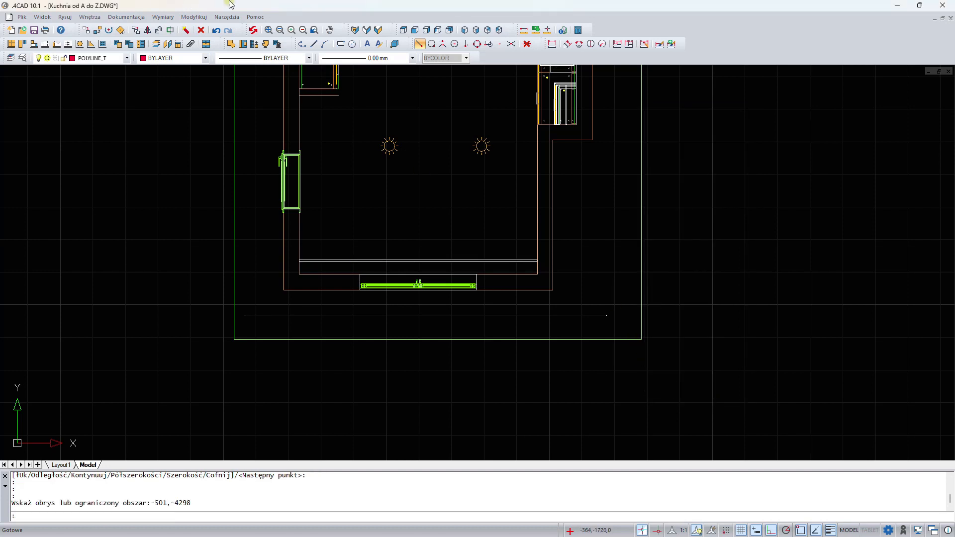
scroll(448, 245, "down", 3)
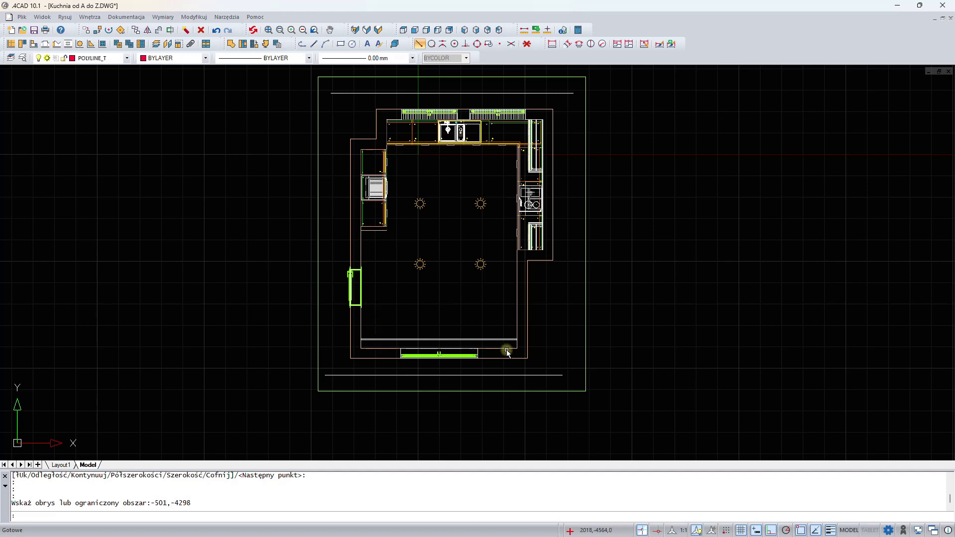
middle_click_drag(459, 177, 441, 189)
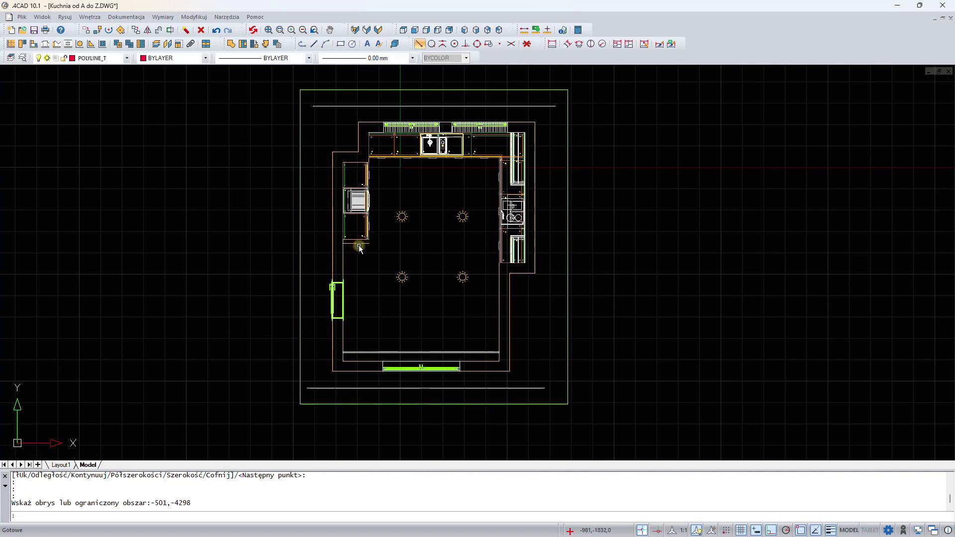
- Open the layer visibility manager, hide all layers, show the technical lines and delete them with a window selection
left_click(156, 46)
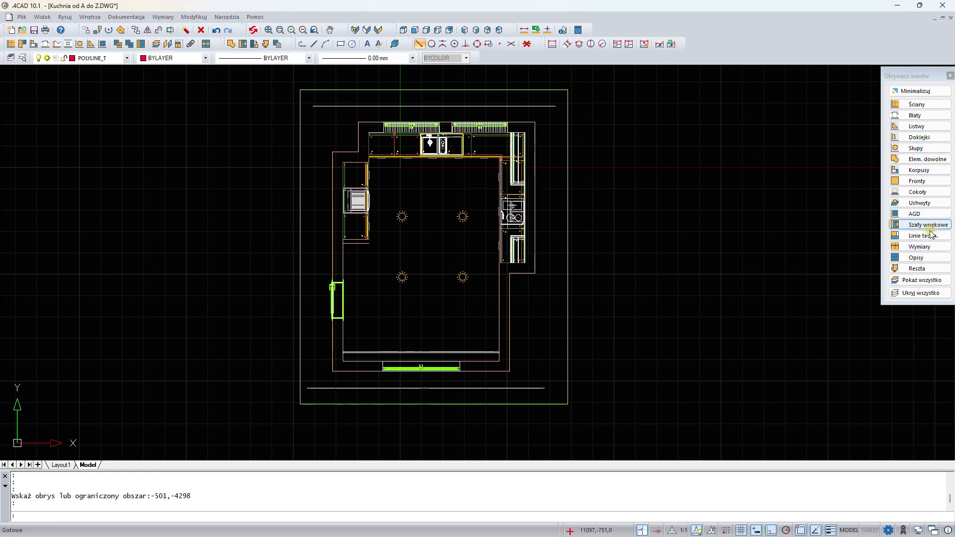
left_click(922, 294)
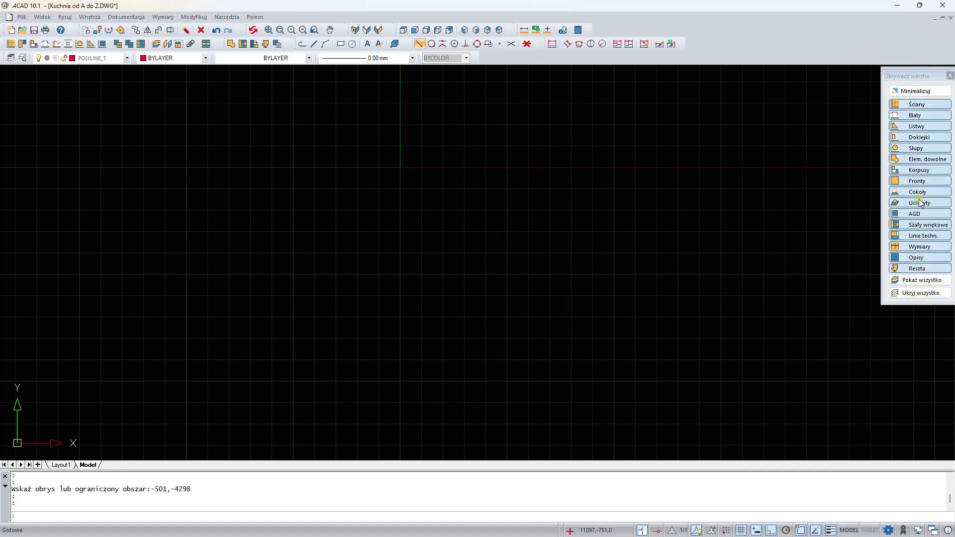
left_click(923, 236)
left_click_drag(308, 94, 631, 417)
key("Delete")
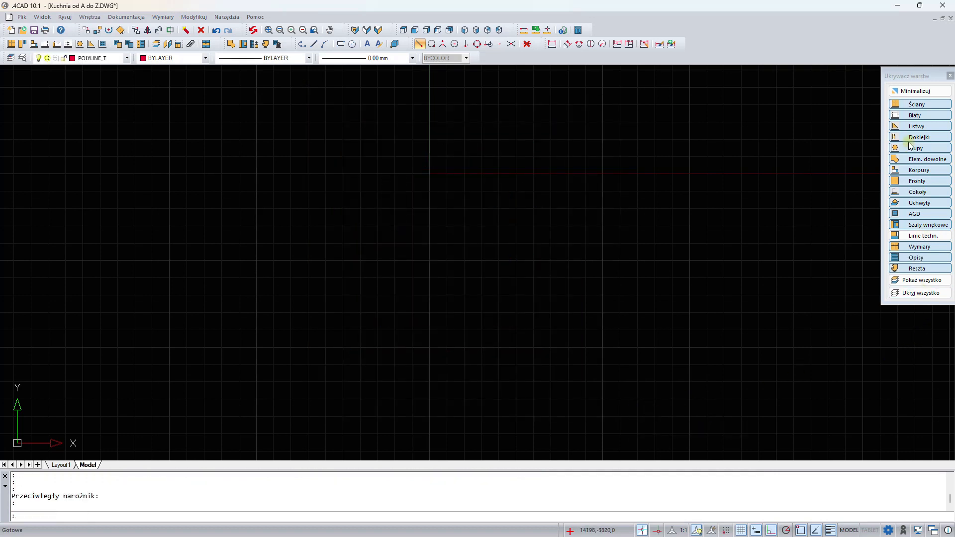
- Show the walls and plinths layers again
left_click(909, 104)
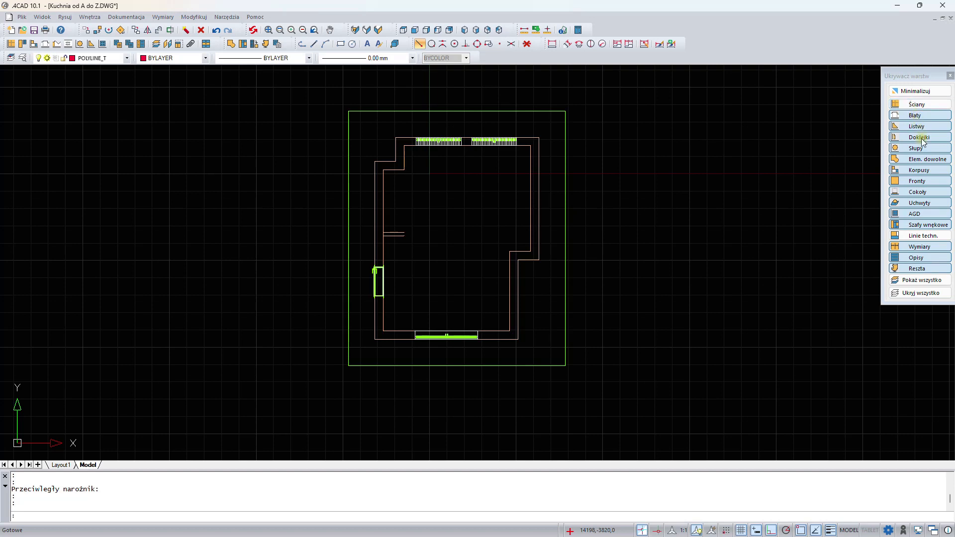
left_click(916, 192)
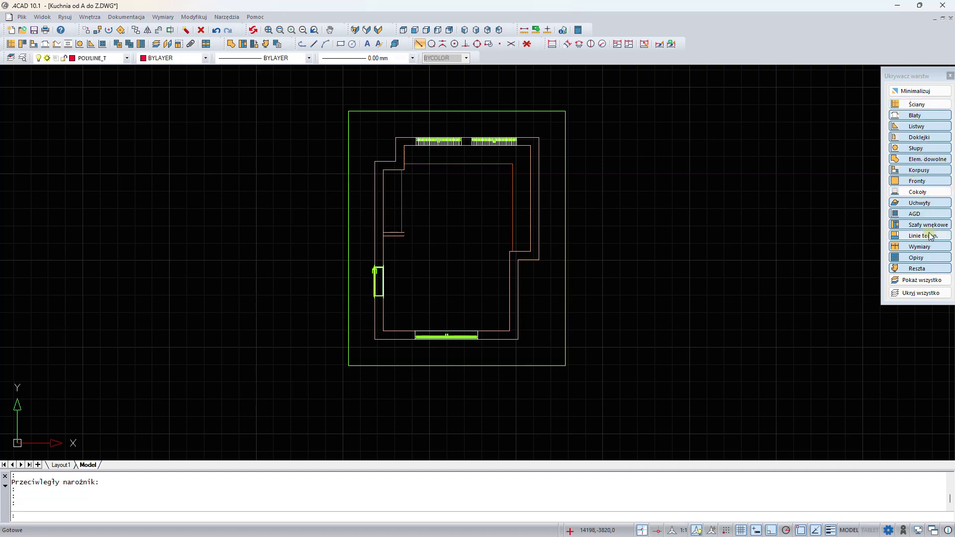
- Draw a short two-segment polyline along the wall corner at the upper left of the room
scroll(390, 143, "up", 3)
scroll(464, 188, "up", 2)
middle_click_drag(463, 251, 354, 206)
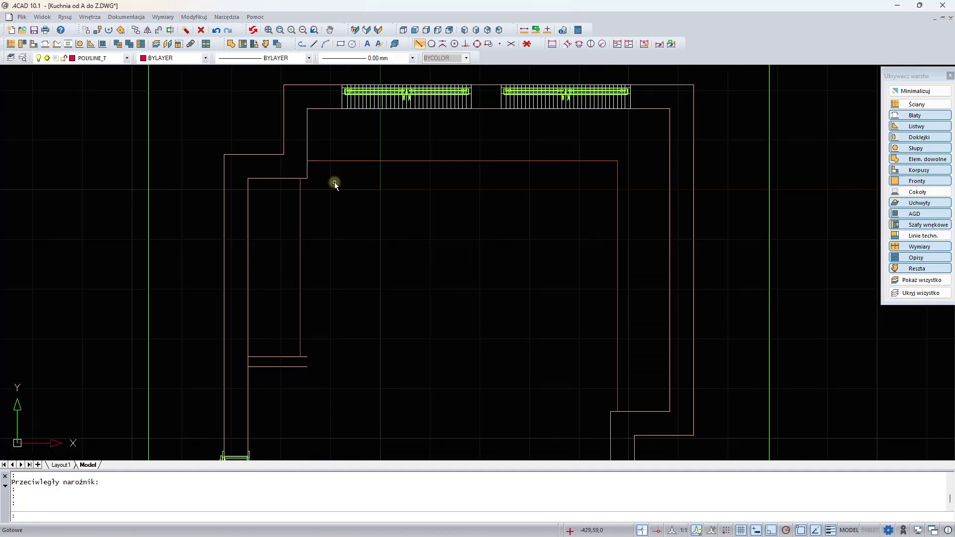
left_click(302, 46)
scroll(297, 146, "up", 3)
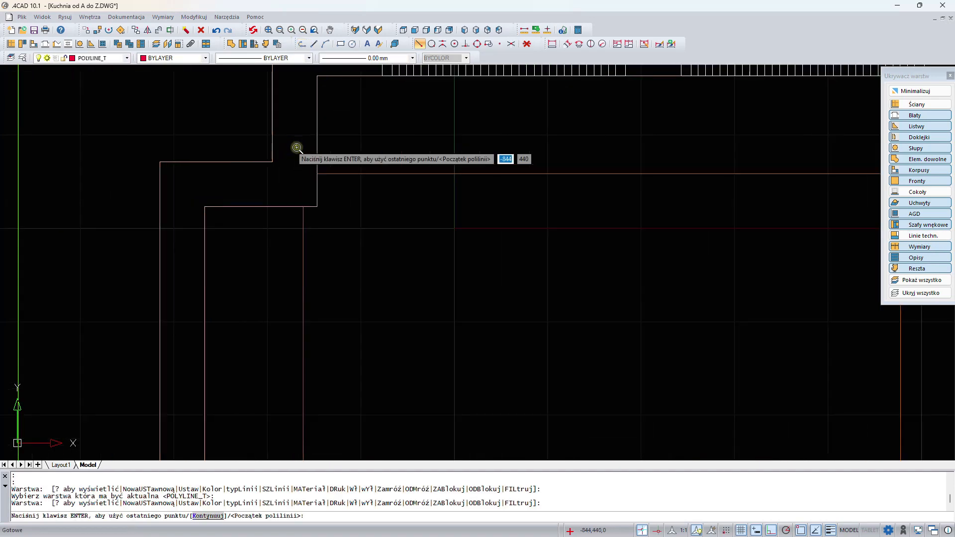
left_click(300, 208)
left_click(317, 207)
left_click(317, 174)
key("Return")
- Draw a polyline tracing the right wall face down to the bottom wall and across to the window
scroll(318, 176, "down", 4)
middle_click_drag(660, 237, 503, 208)
middle_click_drag(459, 252, 505, 74)
key("Return")
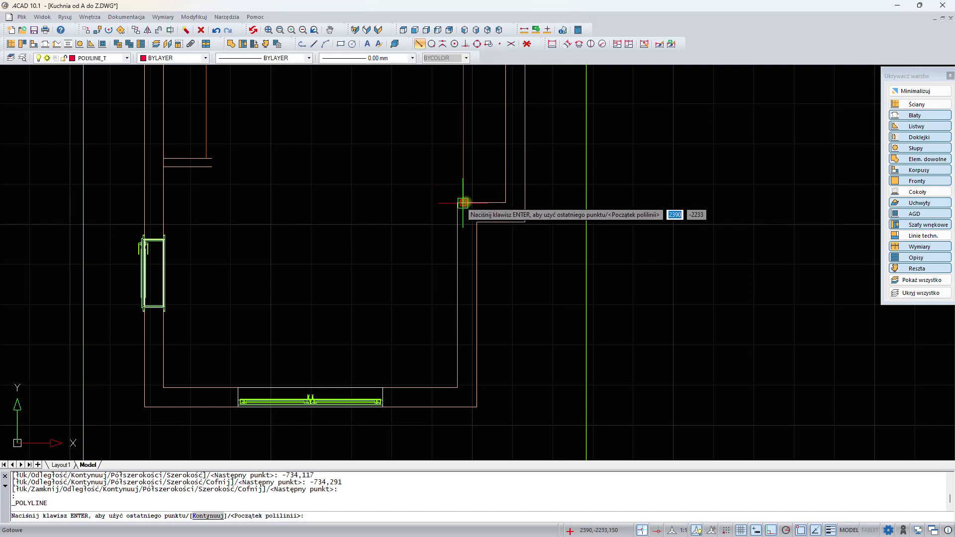
left_click(462, 202)
left_click(458, 202)
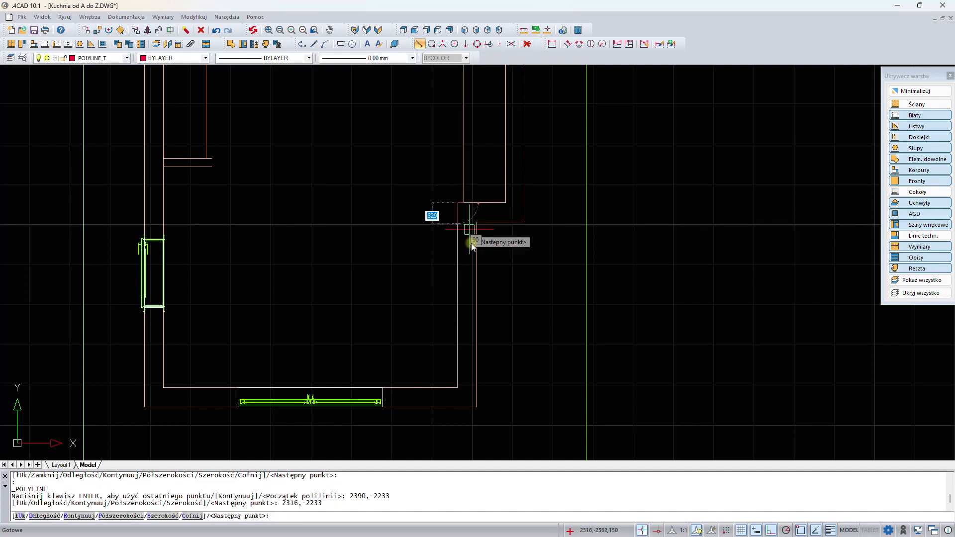
left_click(459, 392)
scroll(397, 373, "up", 6)
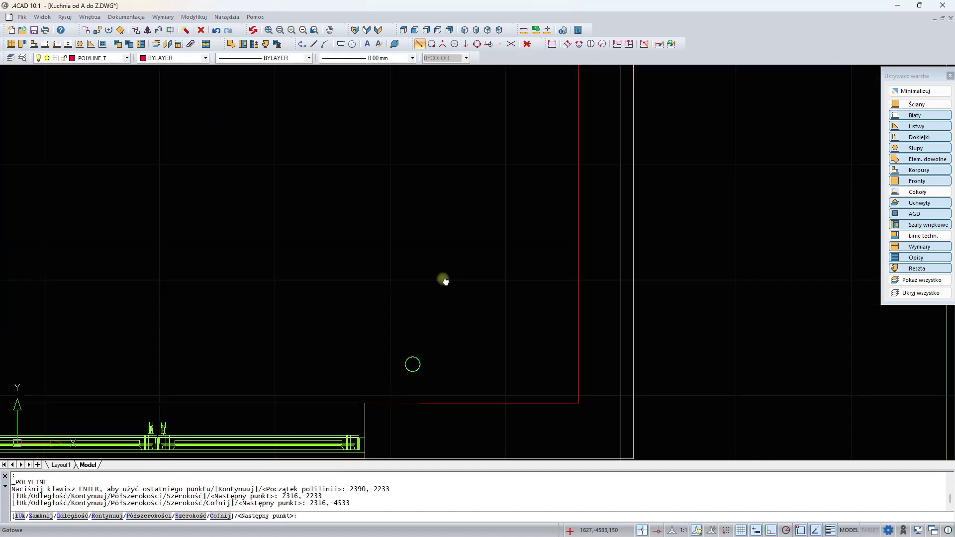
left_click(419, 198)
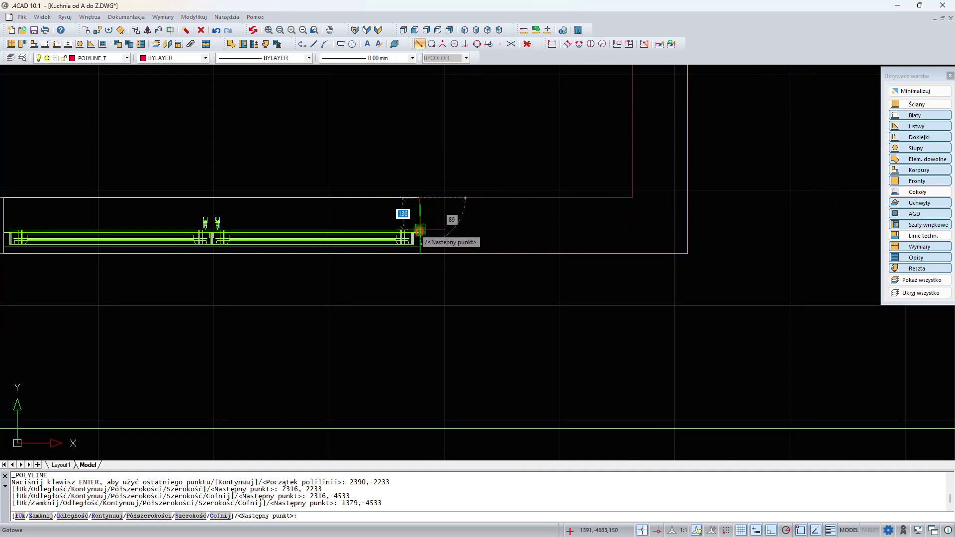
left_click(417, 233)
scroll(293, 214, "down", 3)
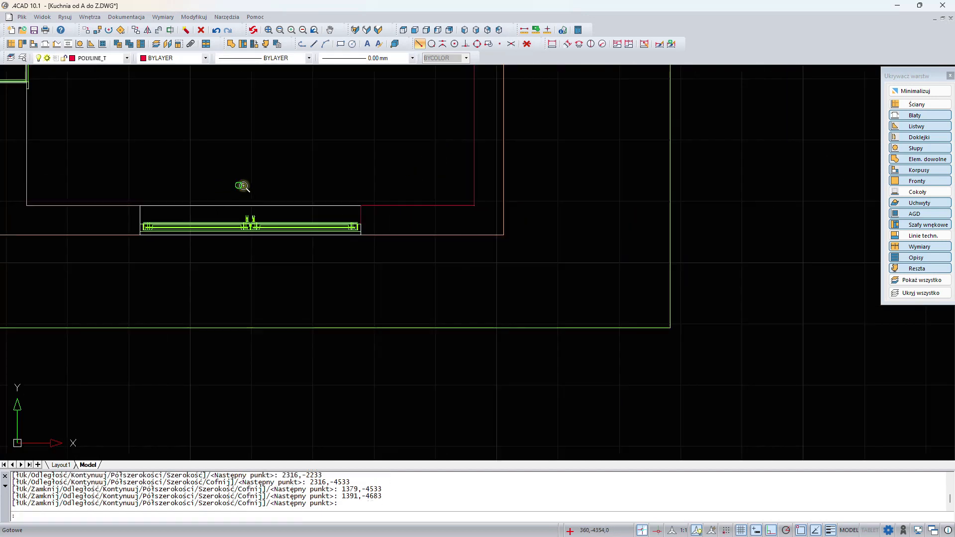
right_click(339, 194)
- Draw a polyline from the bottom window along the bottom and left wall faces up to the upper left corner
left_click(350, 251)
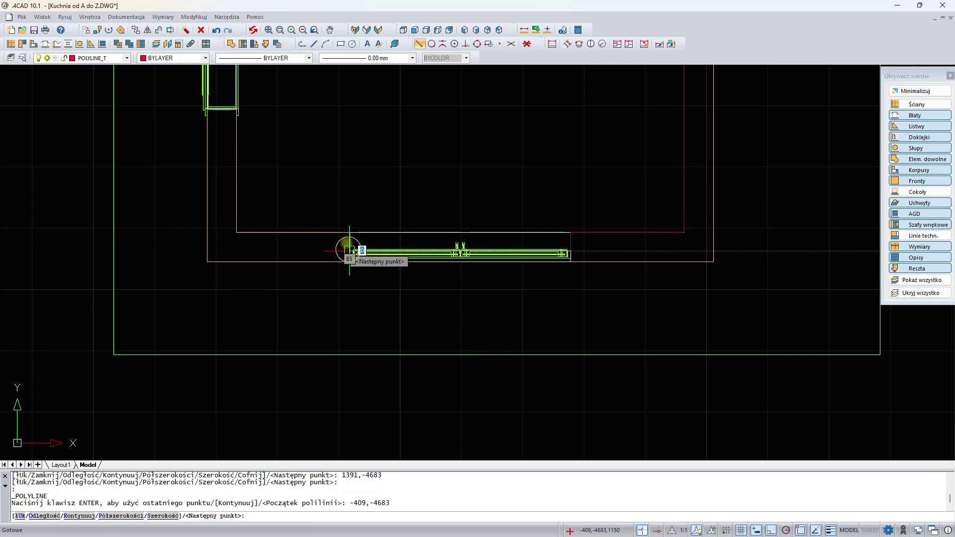
left_click(350, 232)
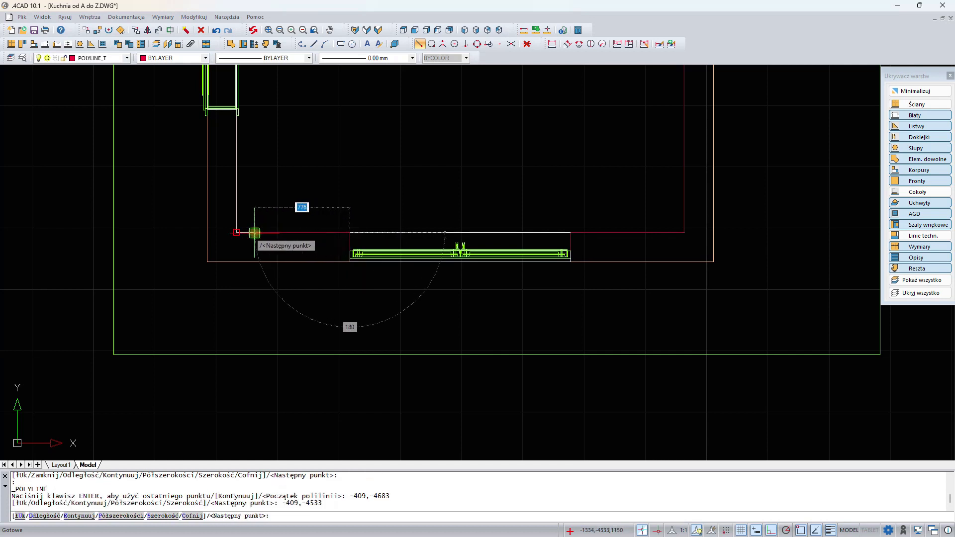
left_click(237, 232)
scroll(288, 148, "up", 5)
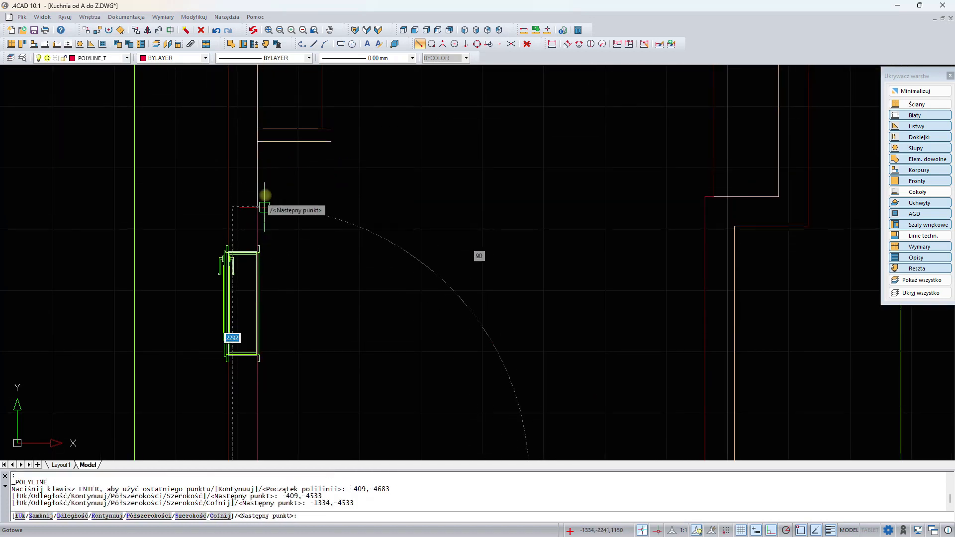
left_click(257, 141)
left_click(330, 142)
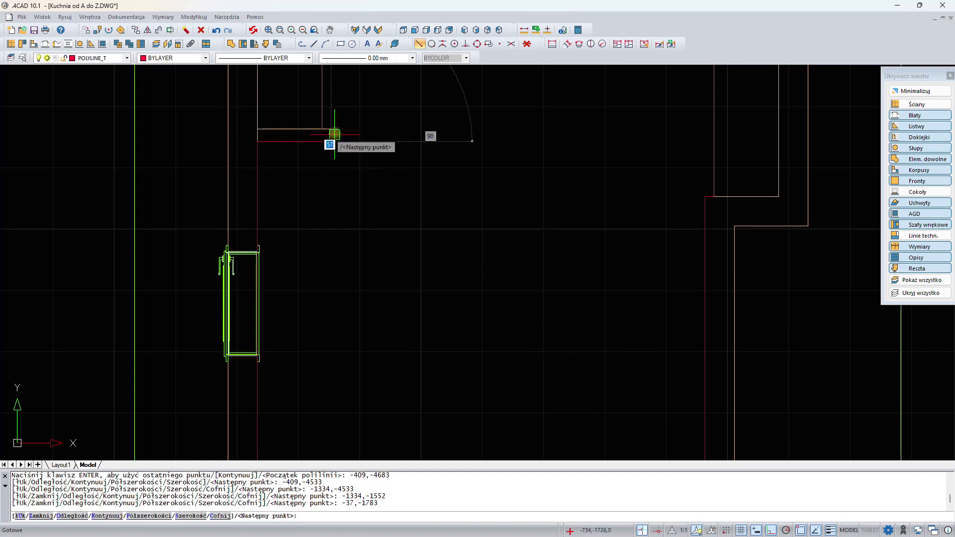
left_click(322, 129)
left_click(322, 129)
key("Return")
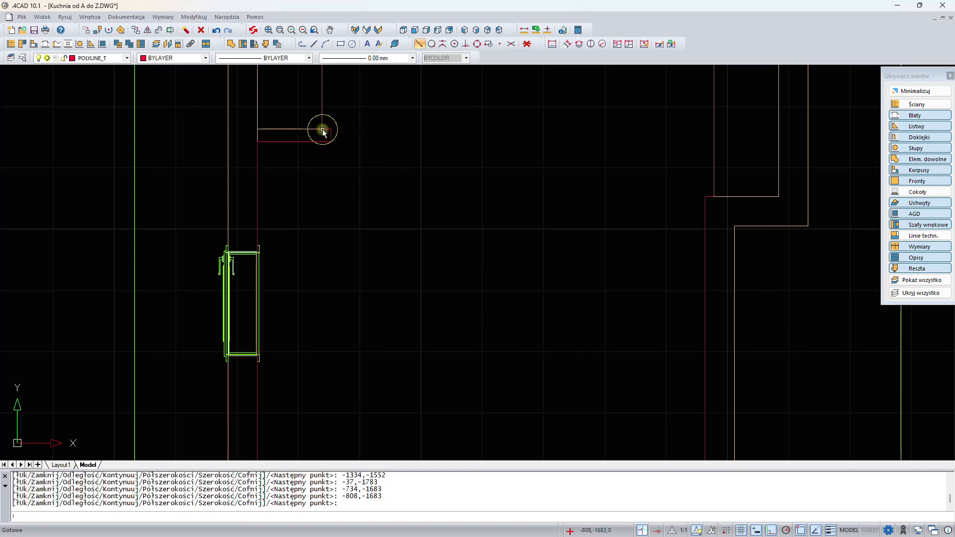
- Enable the tool palettes and move the layer visibility panel aside
right_click(729, 34)
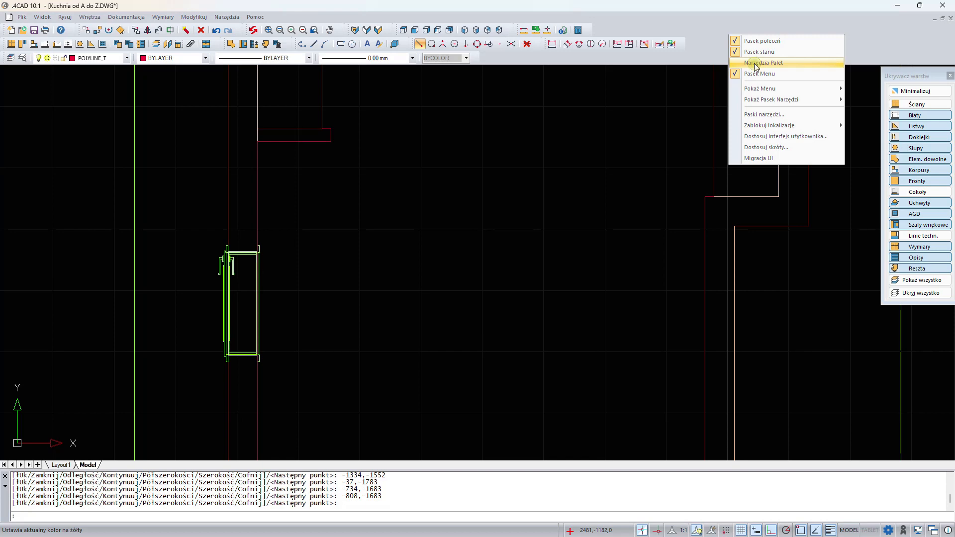
left_click(757, 64)
left_click_drag(937, 77, 107, 94)
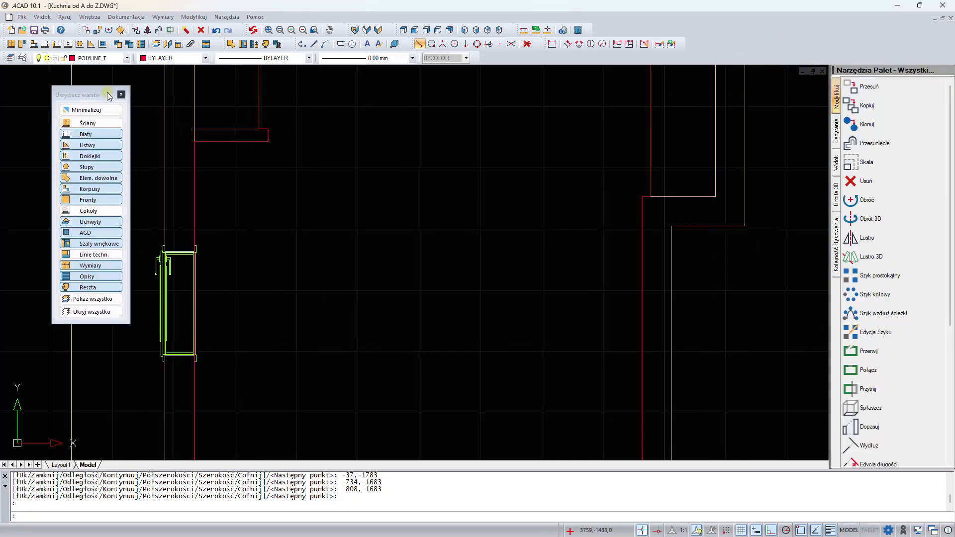
- Break the left-wall polyline beside the left window, removing the segment between the two picked points
left_click(890, 352)
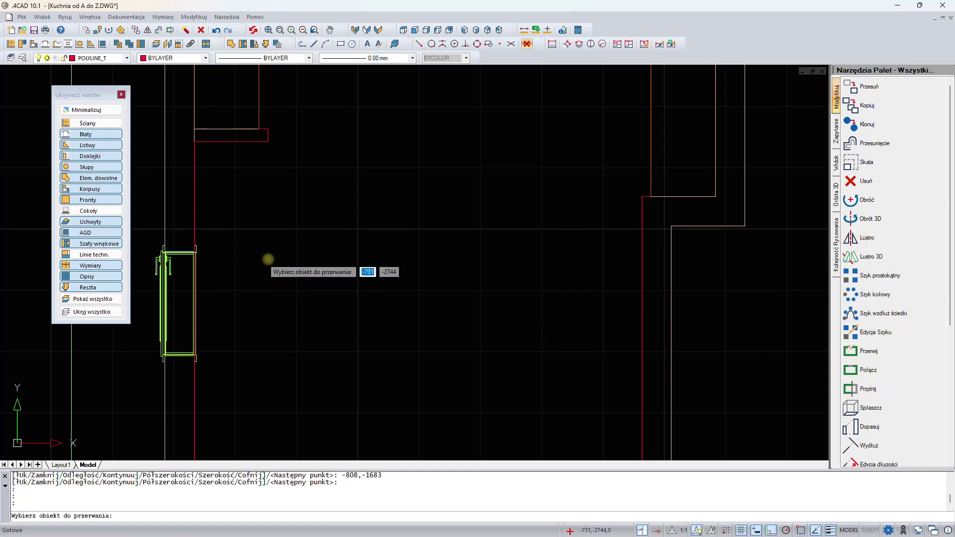
scroll(307, 222, "down", 3)
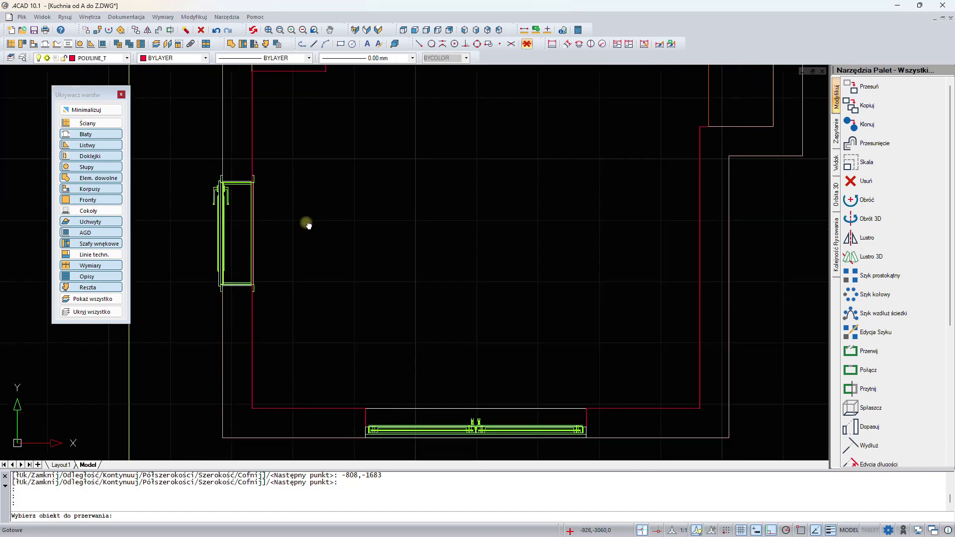
scroll(298, 281, "up", 6)
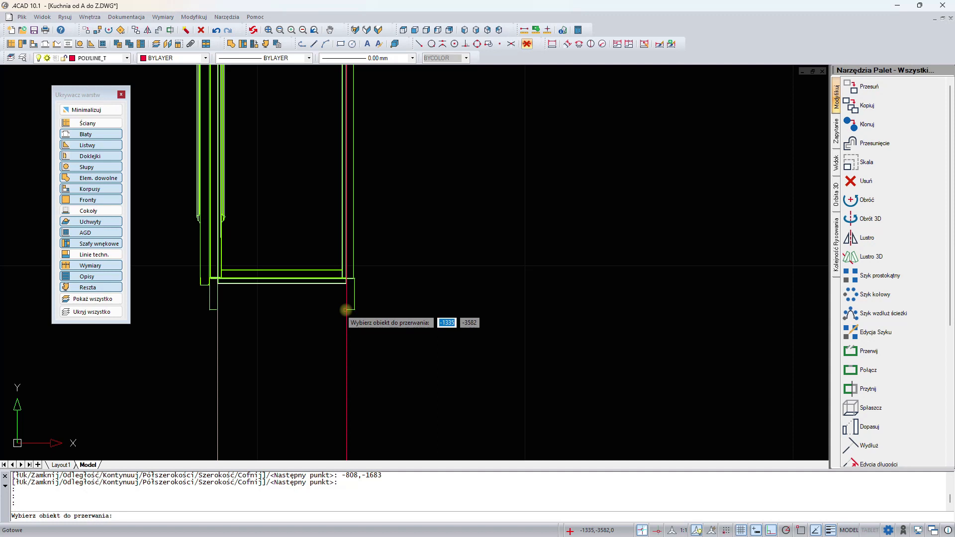
left_click(346, 310)
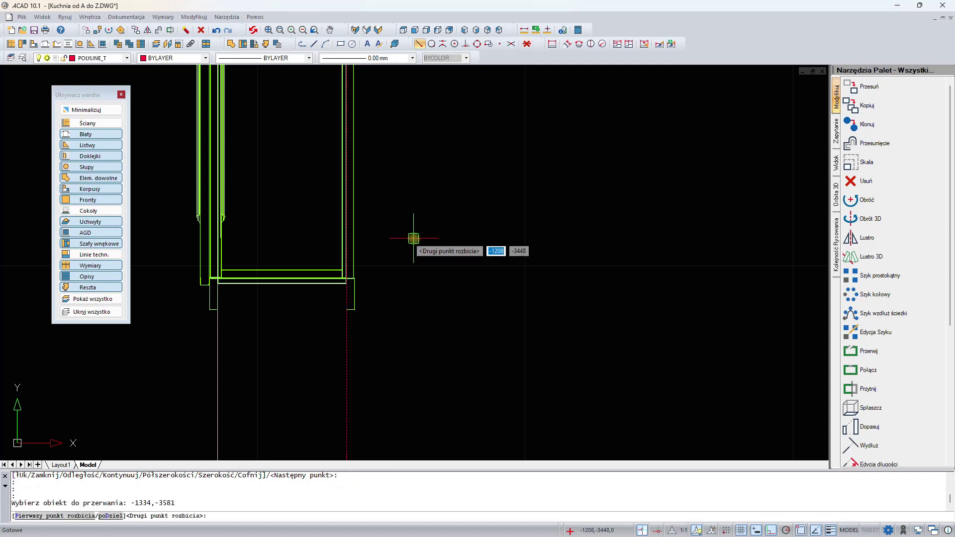
mouse_move(435, 94)
middle_mouse_down()
mouse_move(447, 293)
mouse_move(428, 207)
middle_mouse_up()
scroll(377, 130, "up", 3)
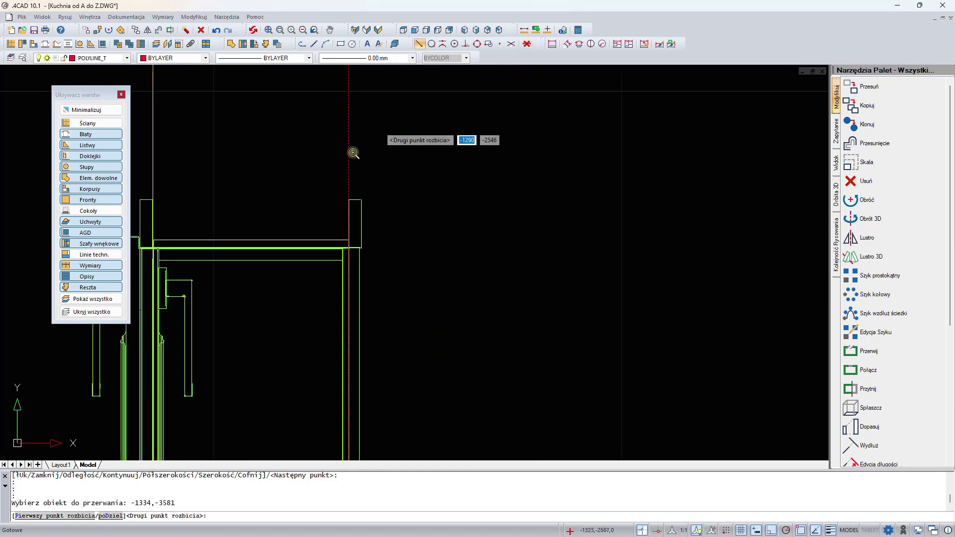
left_click(348, 200)
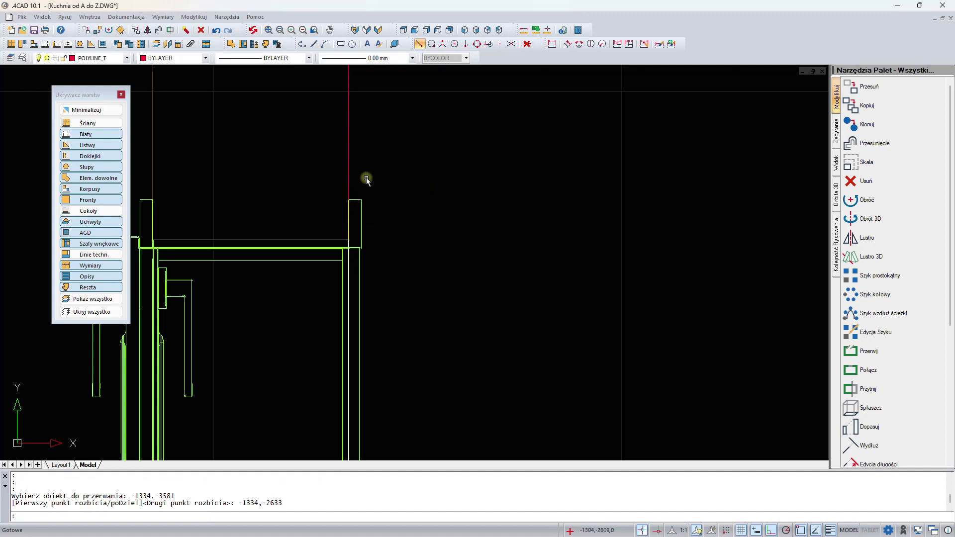
left_click(349, 156)
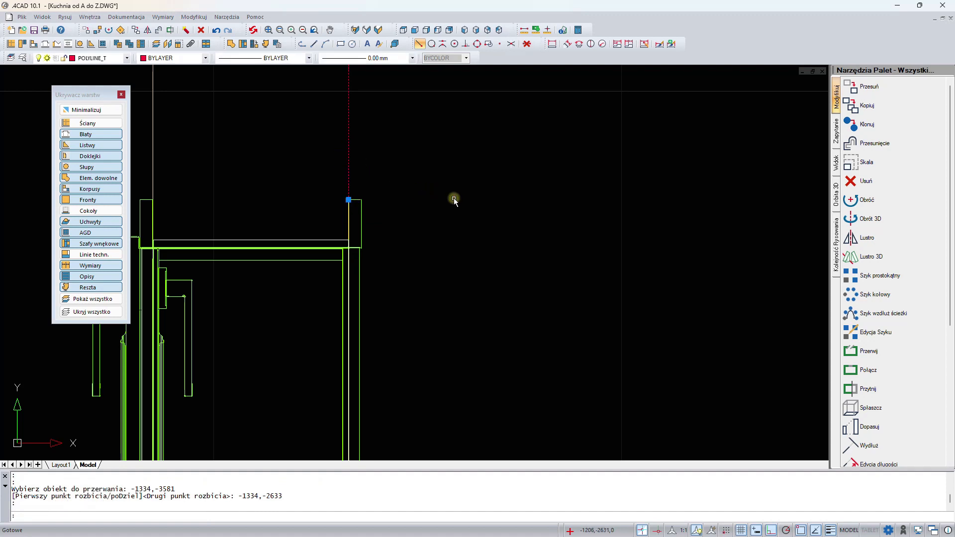
key("Escape")
- Close the tool palettes and the layer visibility panel
scroll(454, 198, "down", 5)
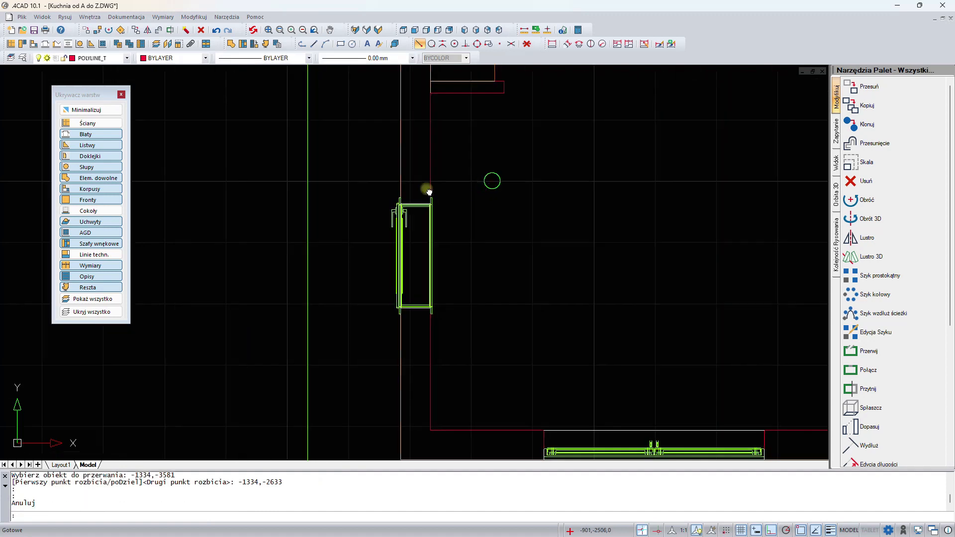
middle_click_drag(429, 192, 384, 193)
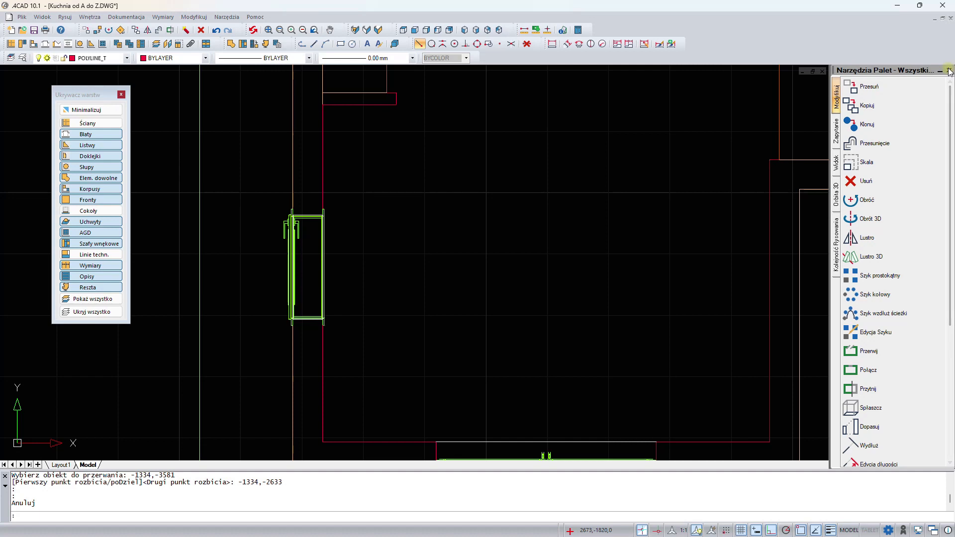
left_click(950, 71)
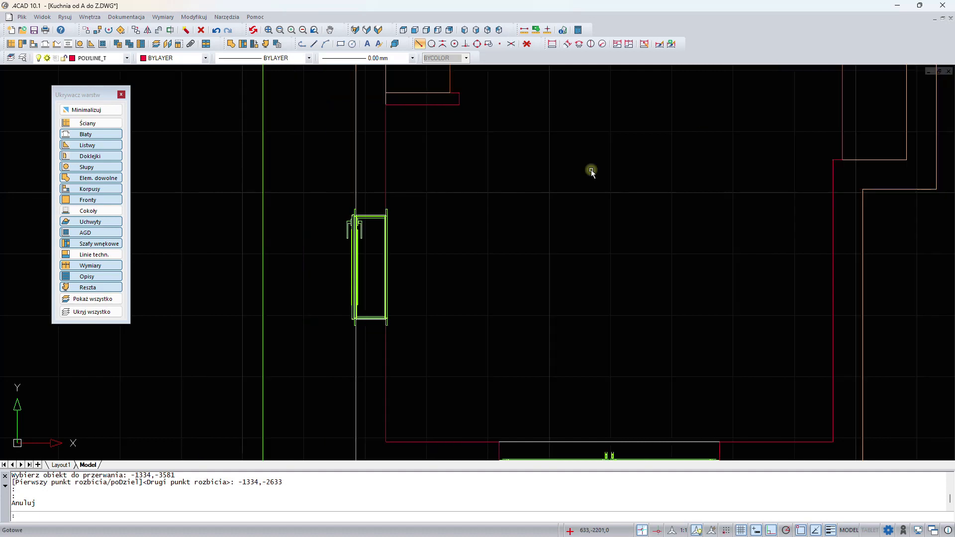
left_click(121, 95)
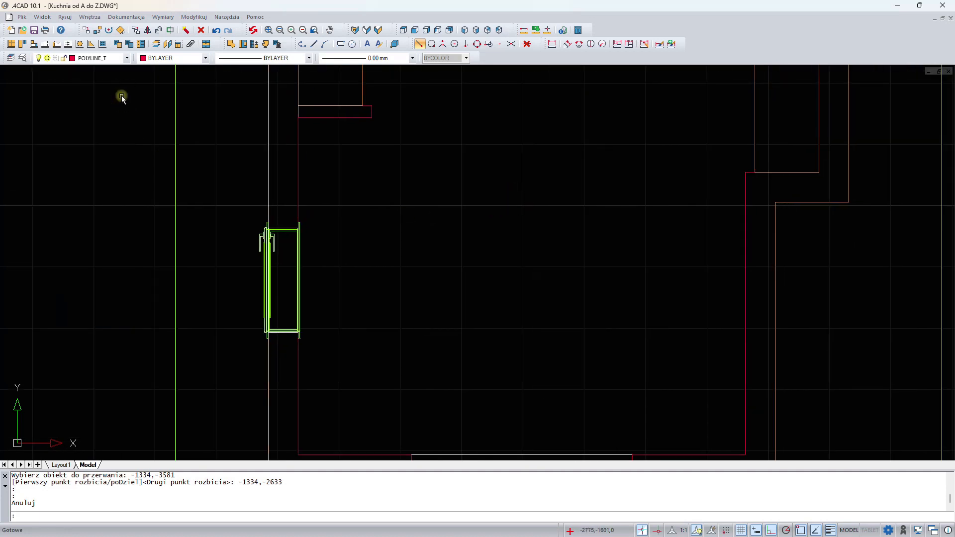
- Pick the left-wall polyline as a free element and set it as a plinth at level 0, height 100, width 10
left_click(231, 44)
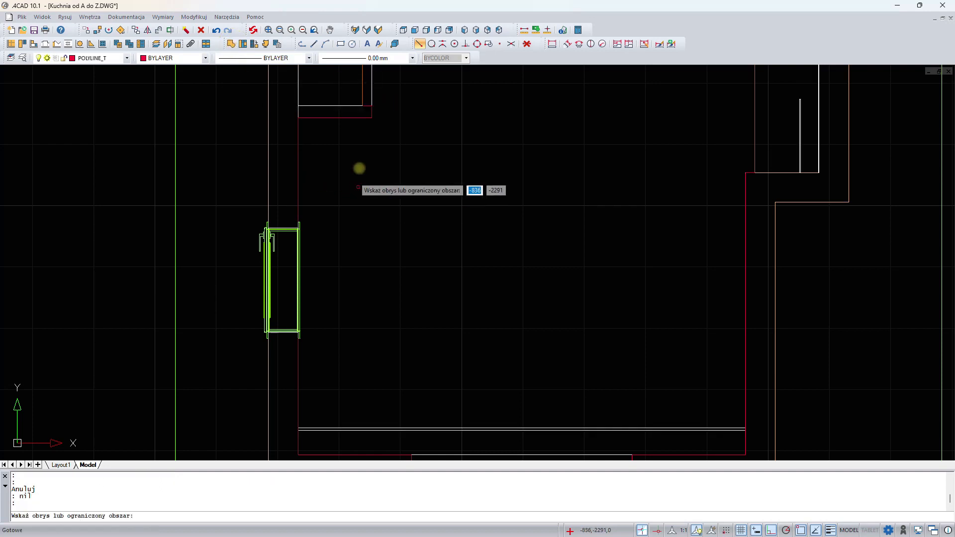
left_click(365, 117)
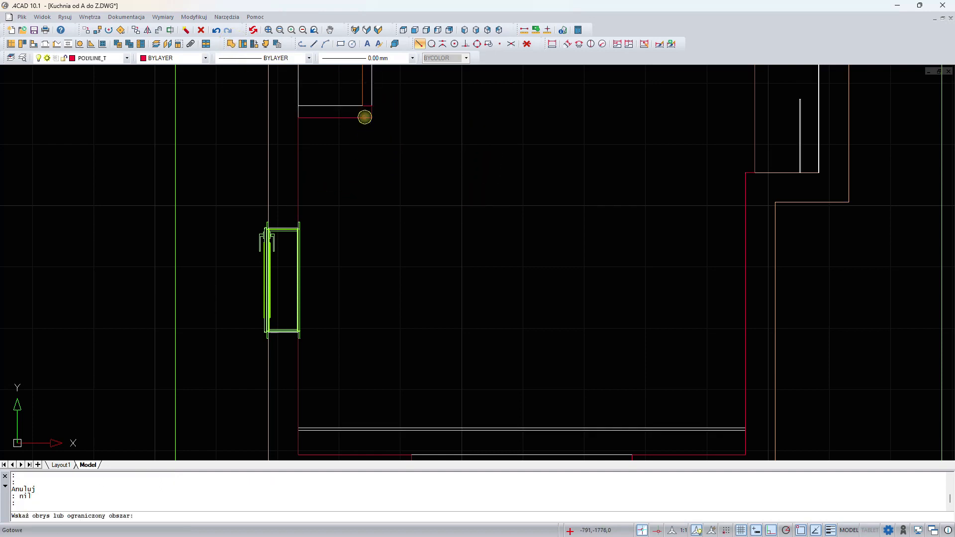
left_click(695, 146)
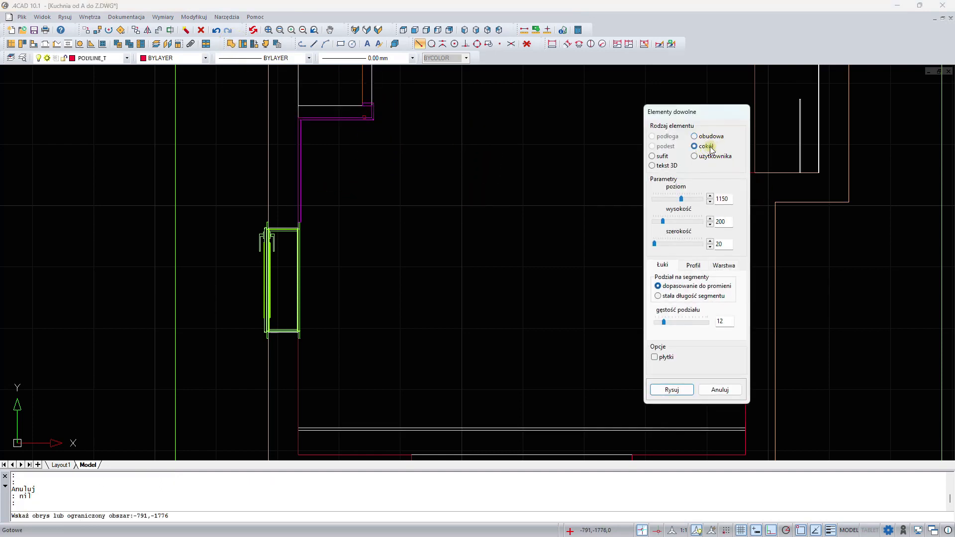
double_click(733, 199)
type("0")
key("Tab")
double_click(725, 244)
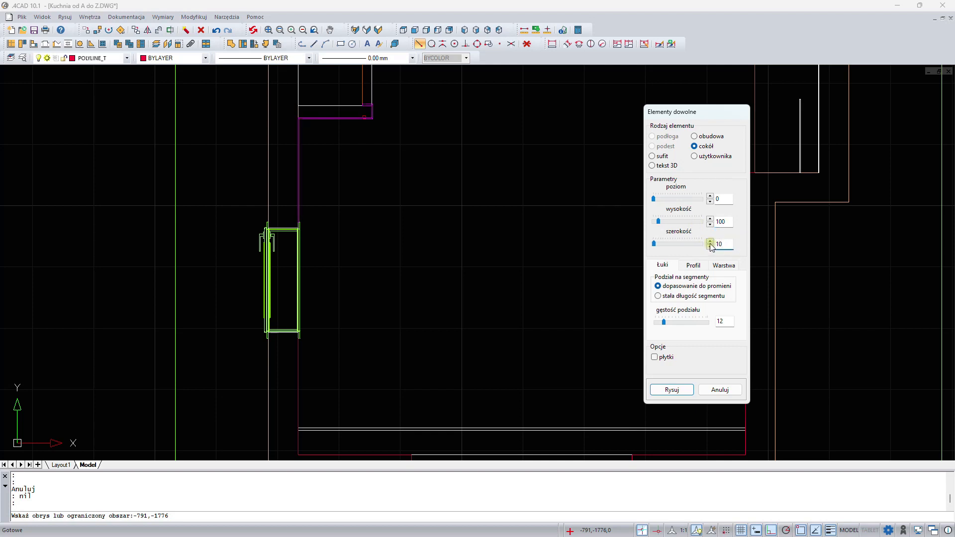
- Assign the plinth to a custom layer named "listwa pp" and draw it
left_click(721, 266)
type("listwa pp")
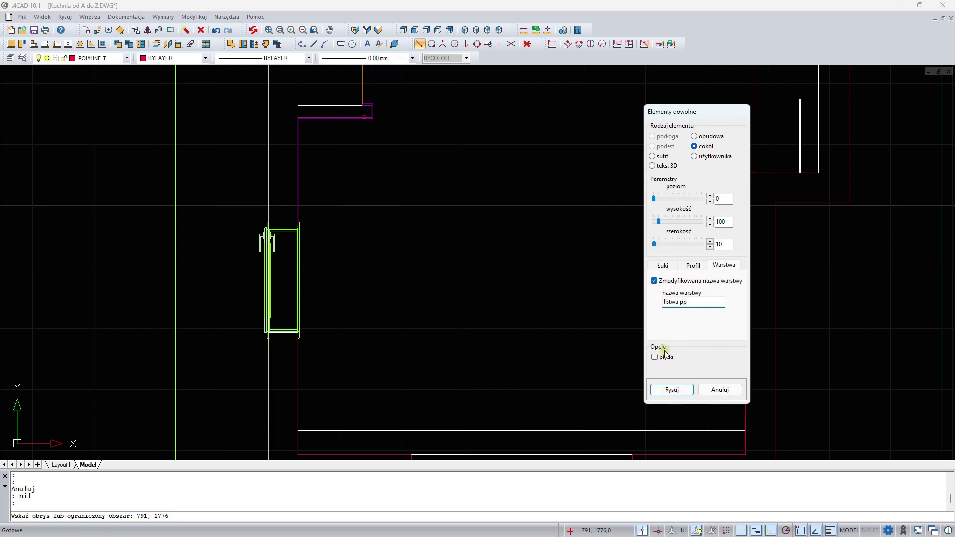
left_click(672, 390)
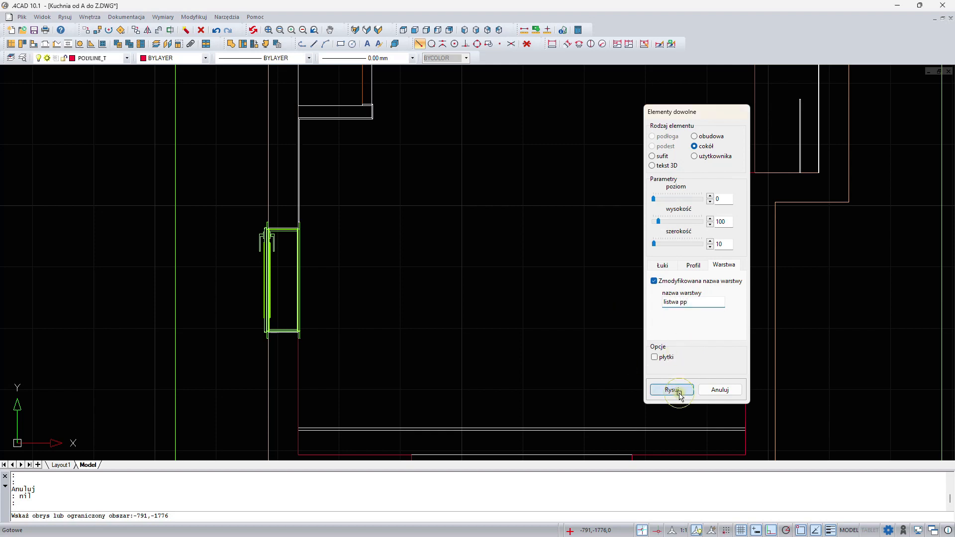
- Pick the upper wall polyline and draw it as a plinth at level 0 on the "listwa pp" layer
middle_click_drag(559, 73, 558, 299)
middle_click_drag(418, 153, 428, 241)
left_click(381, 185)
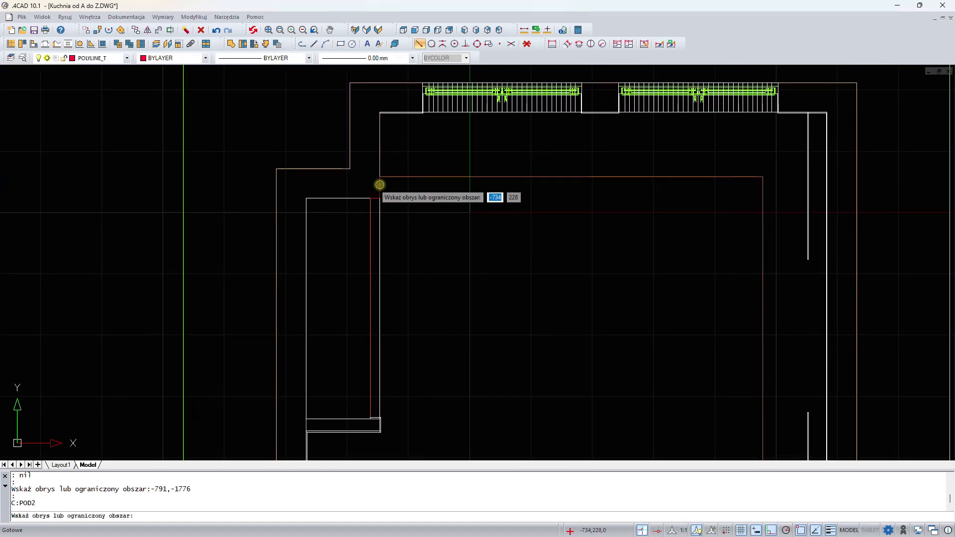
left_click(706, 146)
double_click(723, 199)
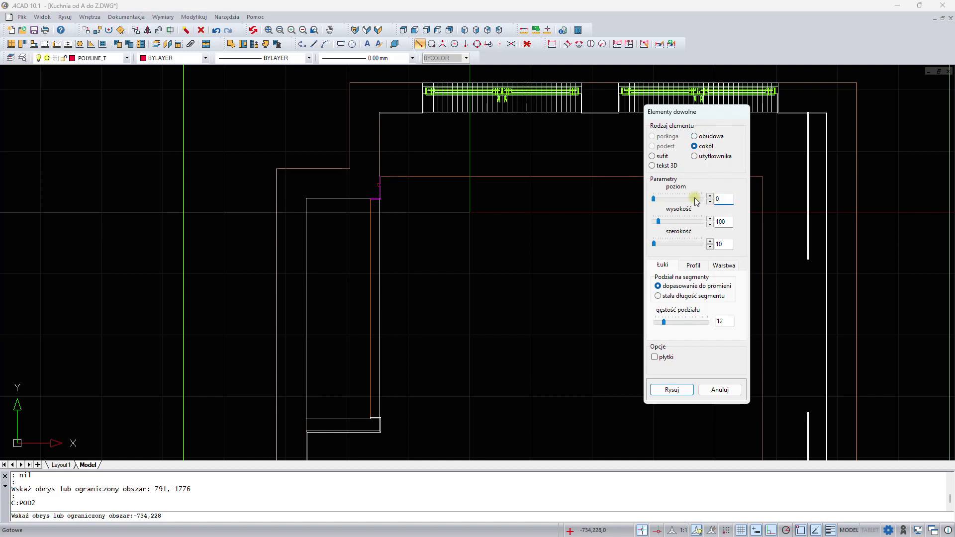
left_click(724, 266)
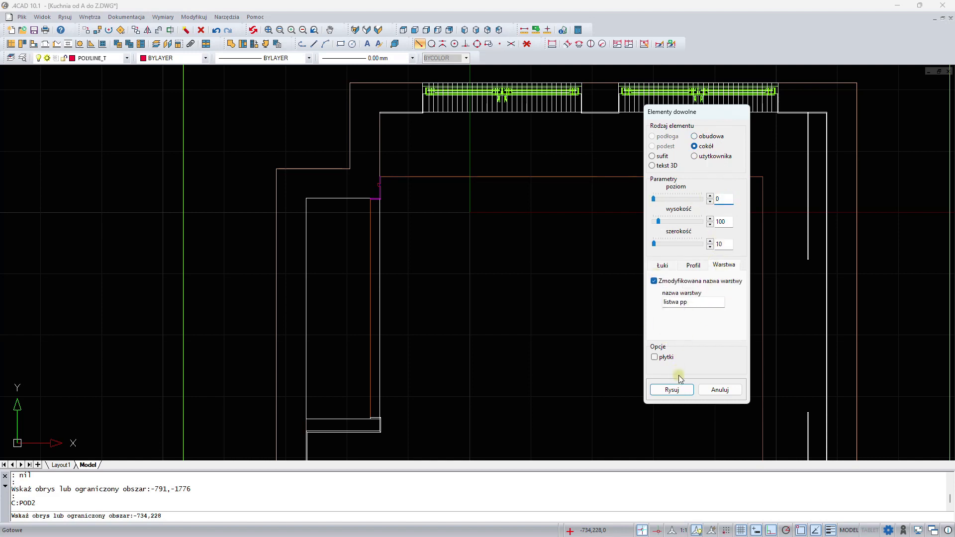
left_click(680, 391)
- Pick the right wall polyline and draw it as a plinth with the same settings
middle_click_drag(587, 356, 448, 167)
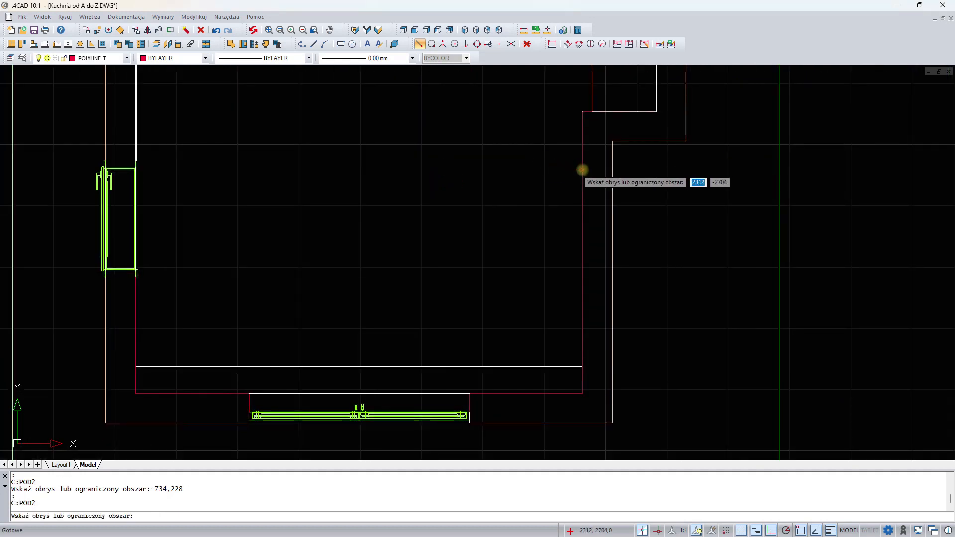
left_click(589, 173)
left_click(708, 147)
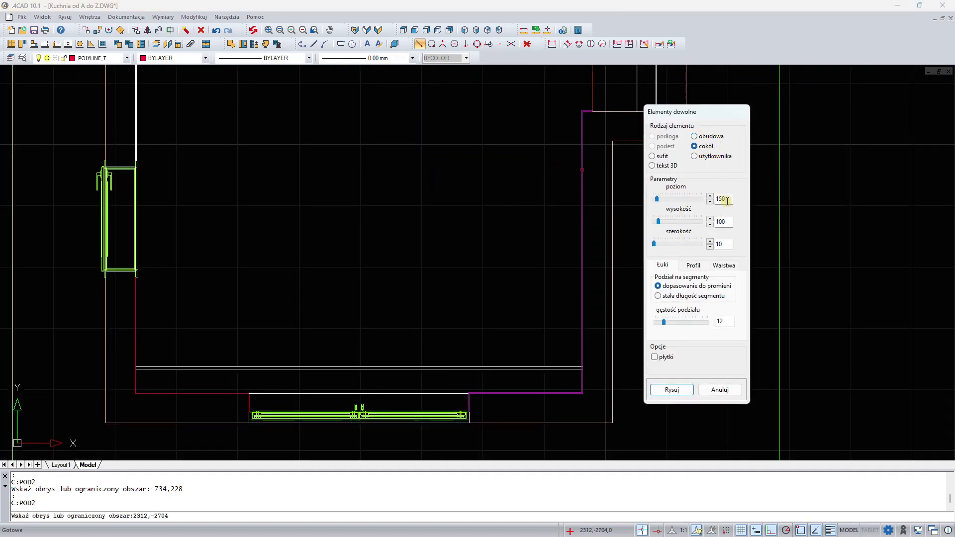
left_click(686, 386)
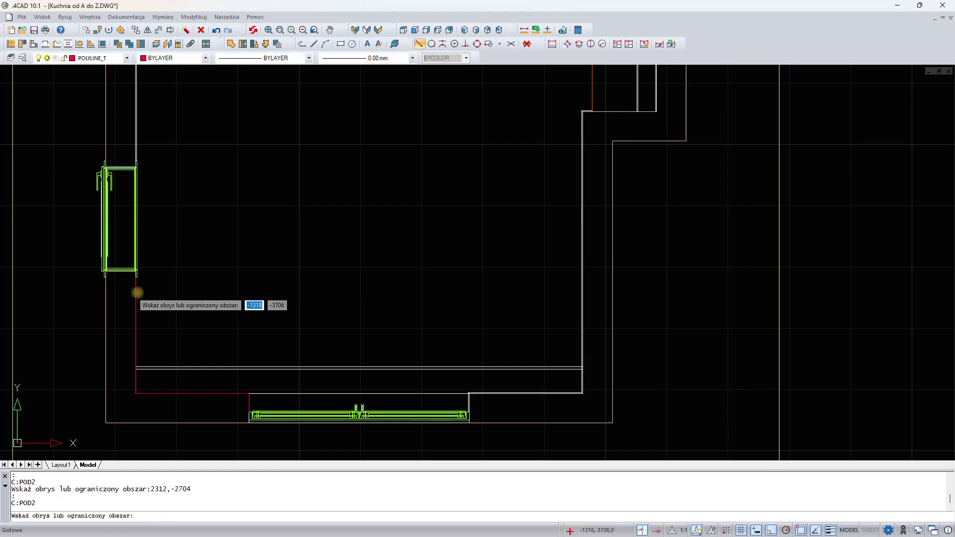
- Pick the lower-left wall polyline and draw it as a plinth at level 0
left_click(137, 293)
left_click(136, 299)
left_click(706, 146)
double_click(722, 198)
type("0")
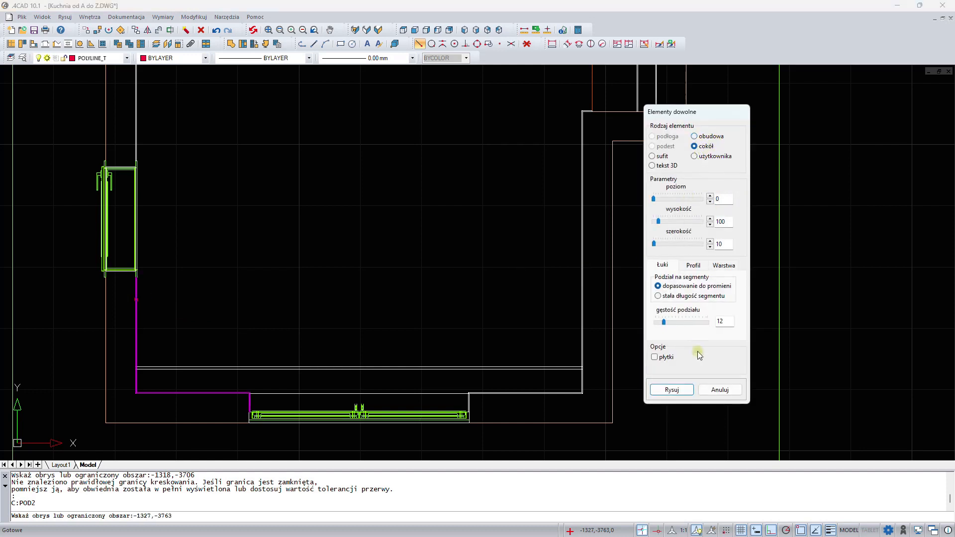
left_click(671, 390)
- Show all layers again and close the layer visibility panel
scroll(488, 313, "down", 2)
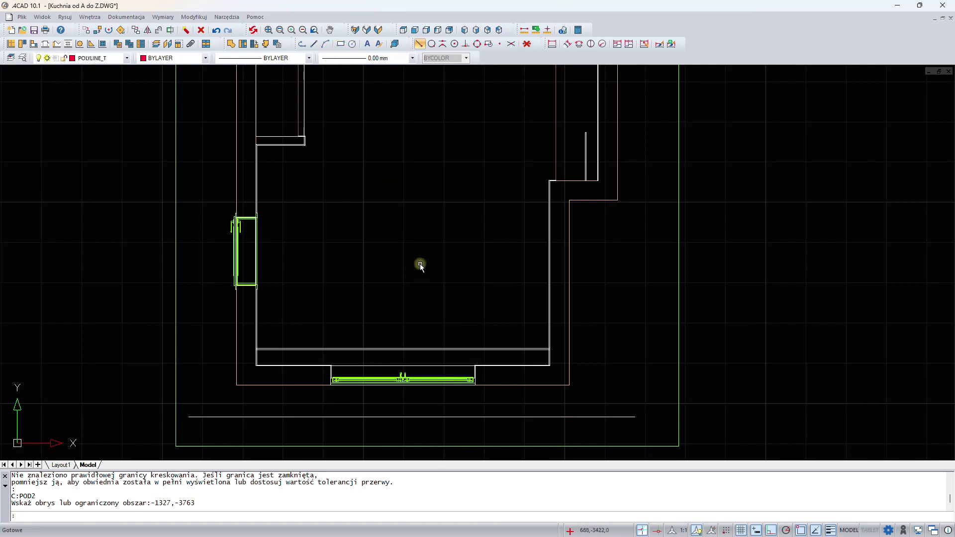
middle_click_drag(395, 226, 425, 317)
middle_click_drag(431, 218, 460, 287)
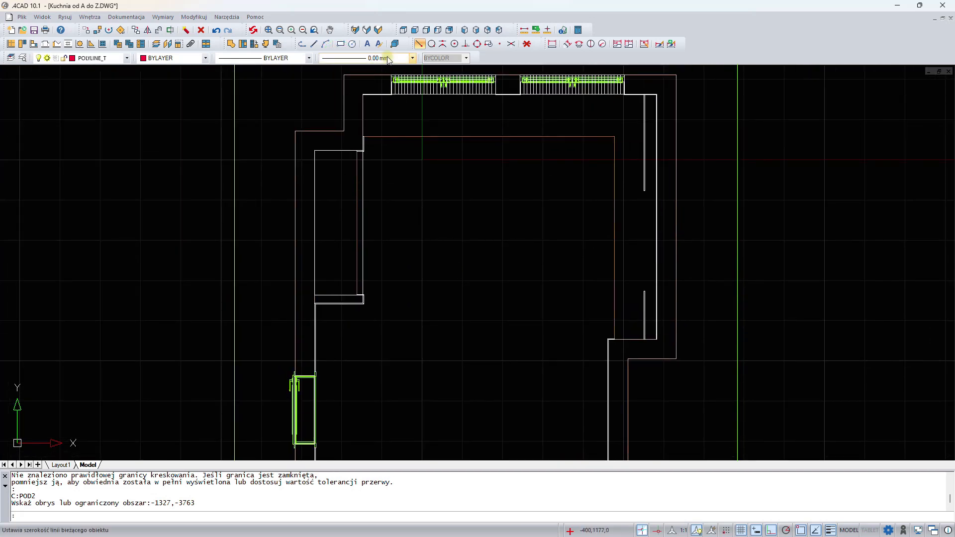
left_click(157, 44)
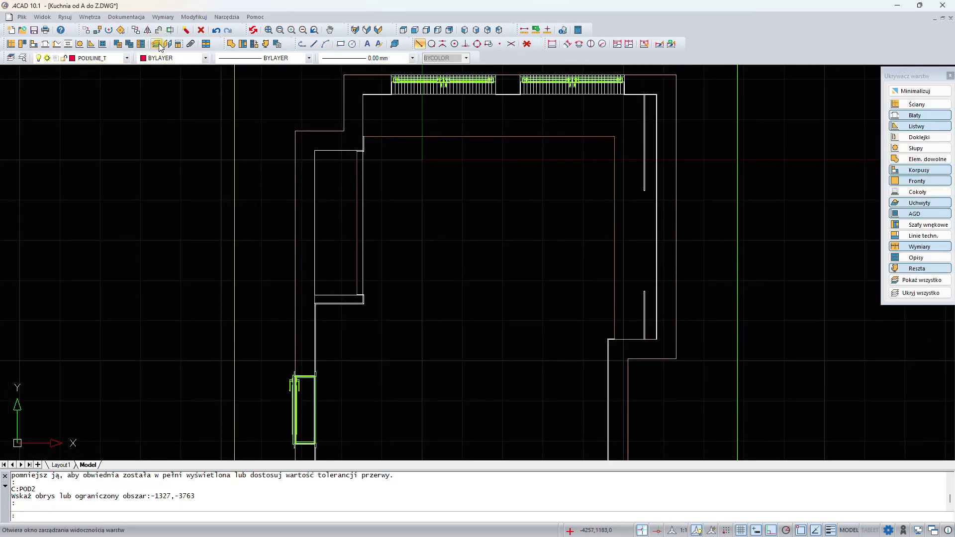
left_click(922, 282)
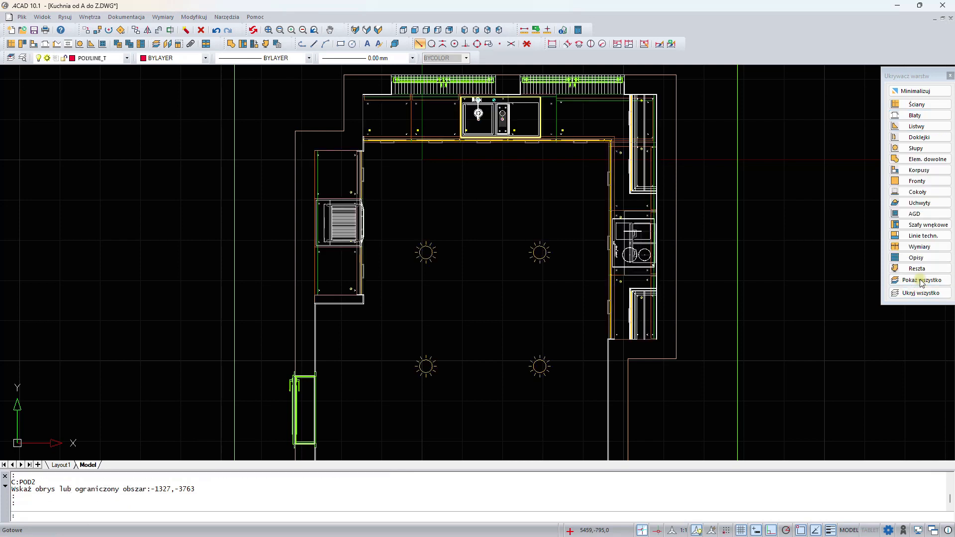
left_click(951, 76)
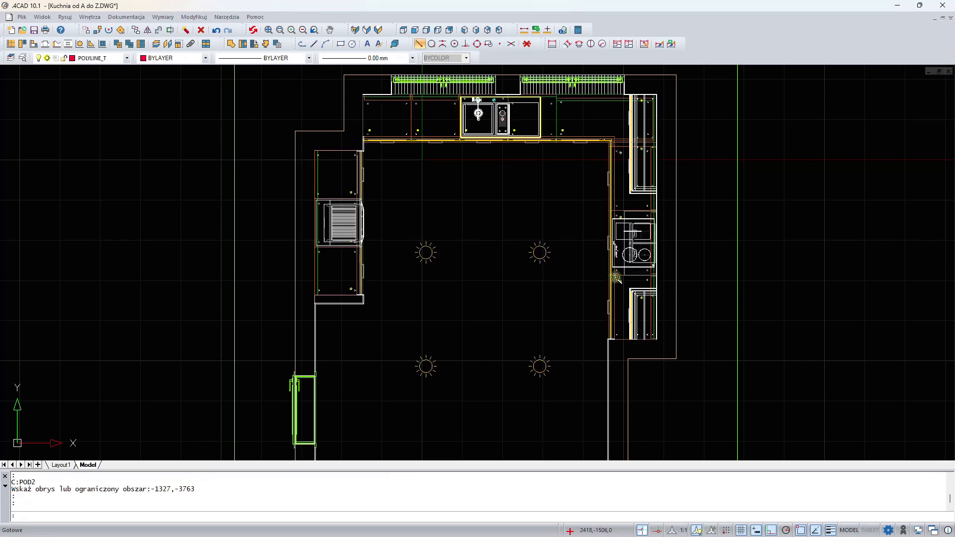
- Open the interior elements library and browse it grouped by producer, expanding FLASH&DQ BY LUG LIGHT FACTORY
scroll(616, 279, "down", 3)
middle_click_drag(567, 262, 472, 222)
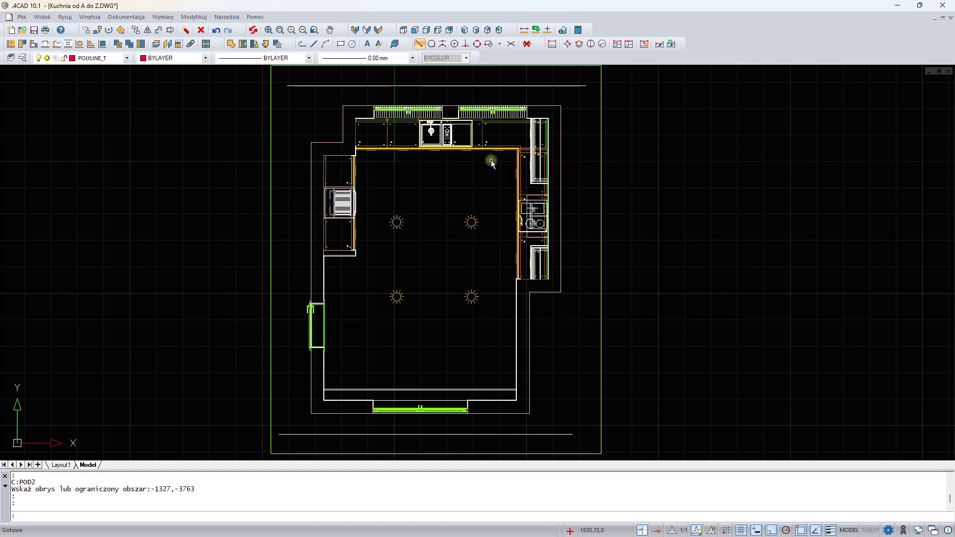
scroll(414, 157, "up", 2)
middle_click_drag(408, 182, 398, 216)
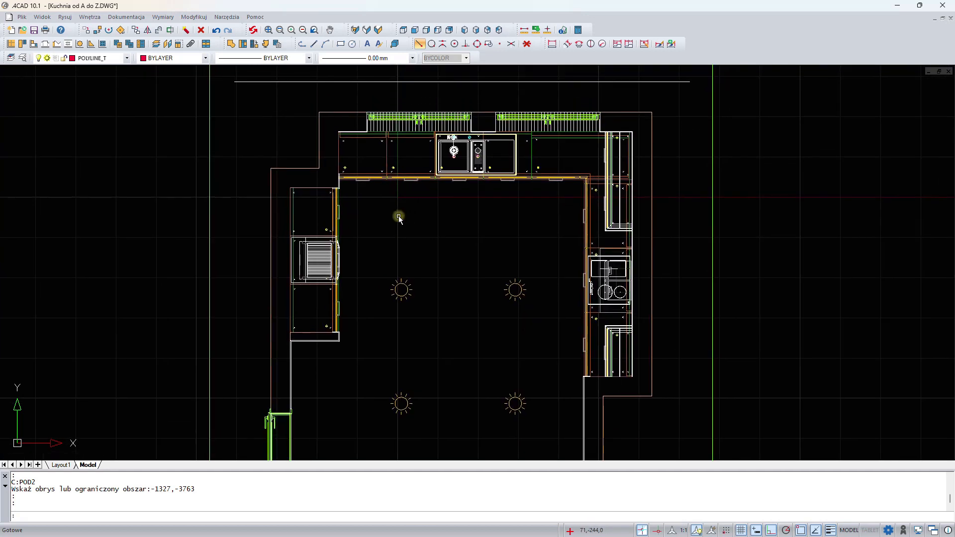
left_click(266, 43)
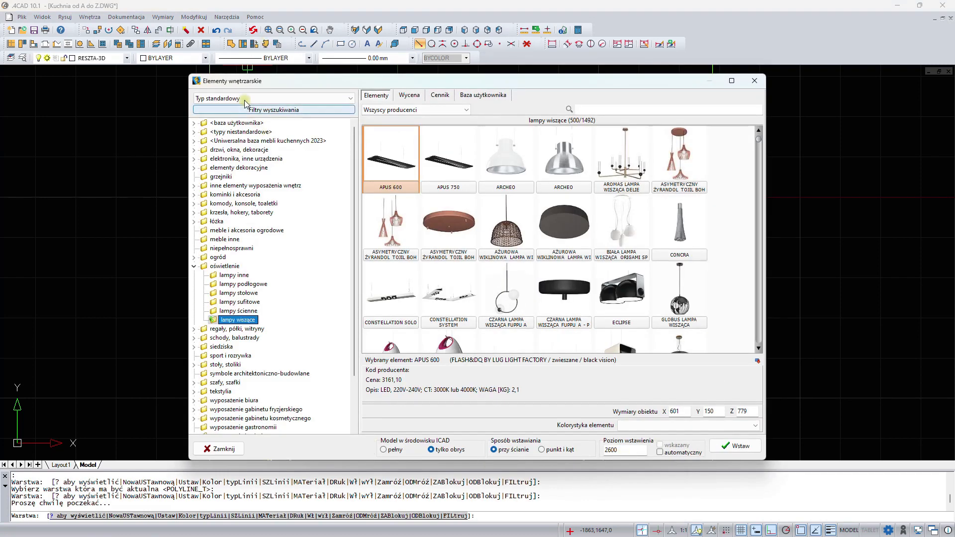
left_click(245, 102)
left_click(245, 111)
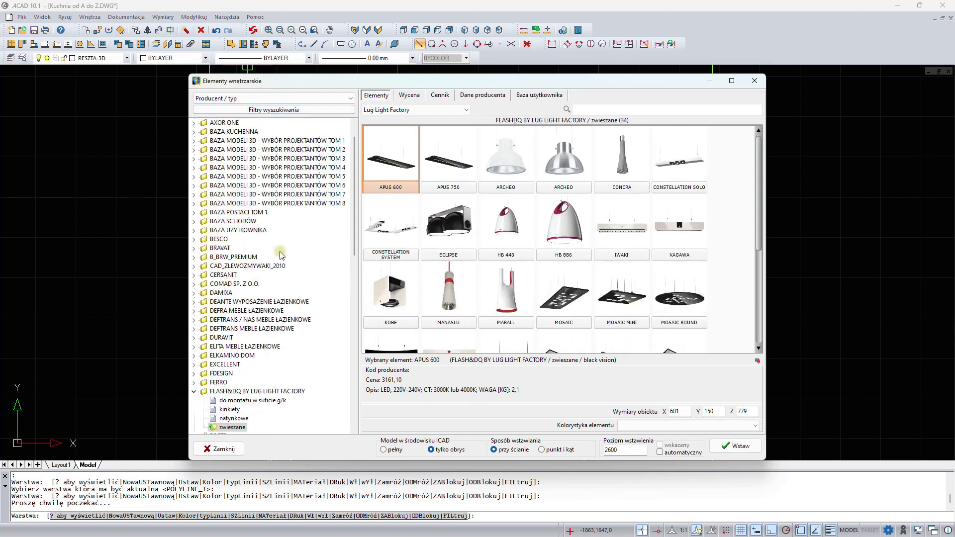
left_click(194, 392)
scroll(310, 225, "down", 3)
scroll(312, 226, "up", 2)
scroll(312, 227, "up", 2)
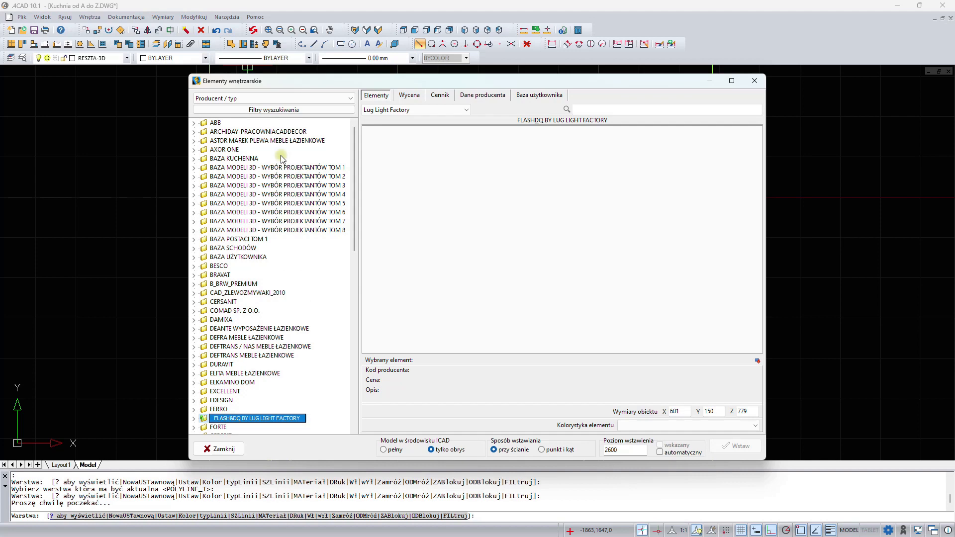
scroll(301, 214, "down", 15)
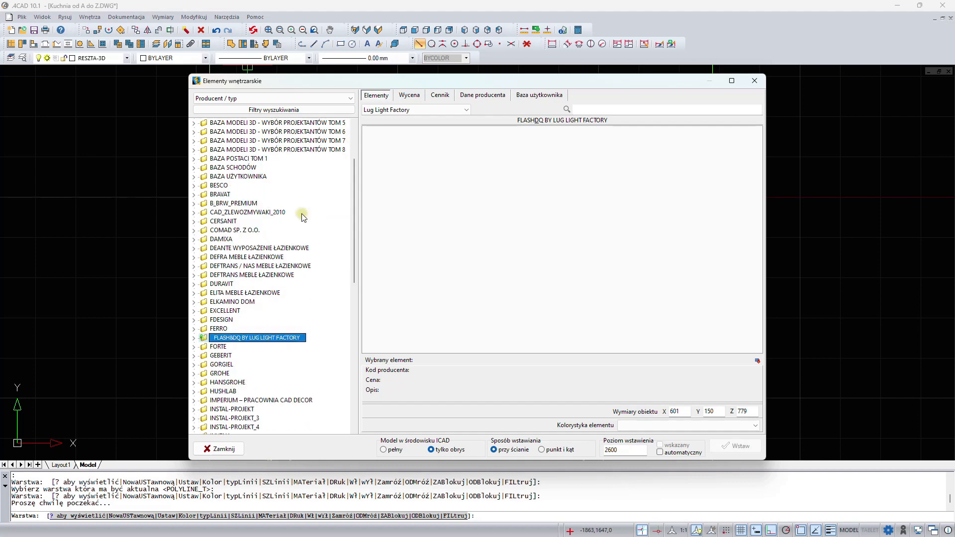
scroll(302, 214, "up", 15)
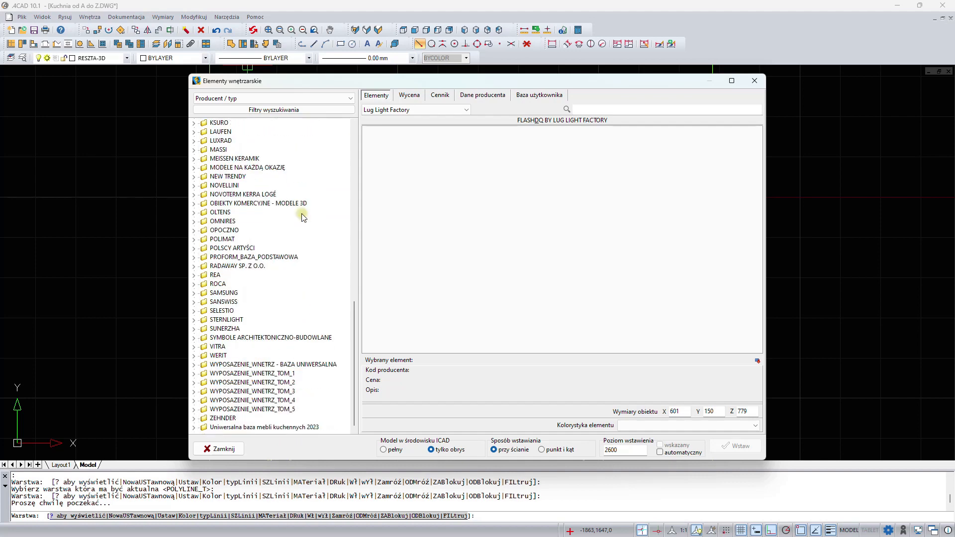
- Switch the library back to standard types and select the LAMPA NERO from lighting's ceiling lamps
left_click(234, 98)
left_click(208, 116)
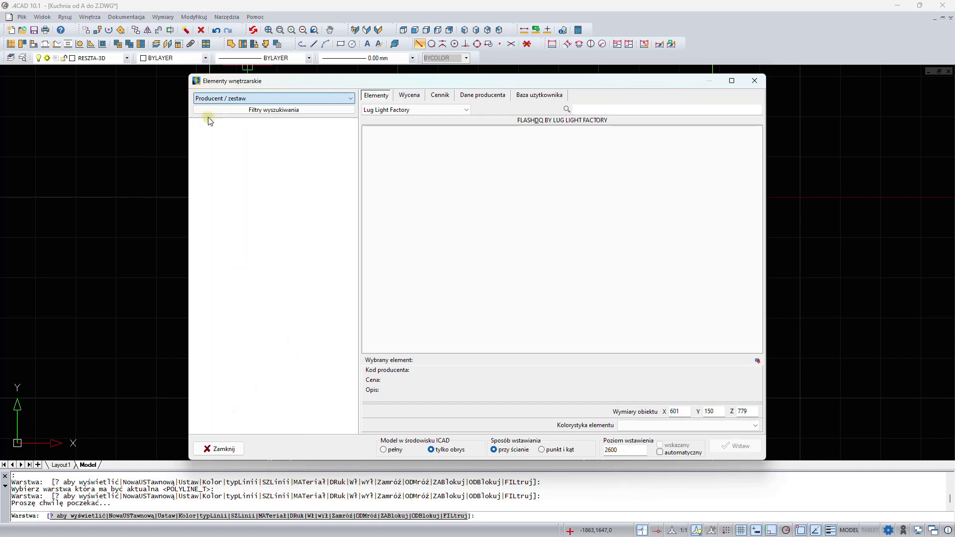
left_click(214, 99)
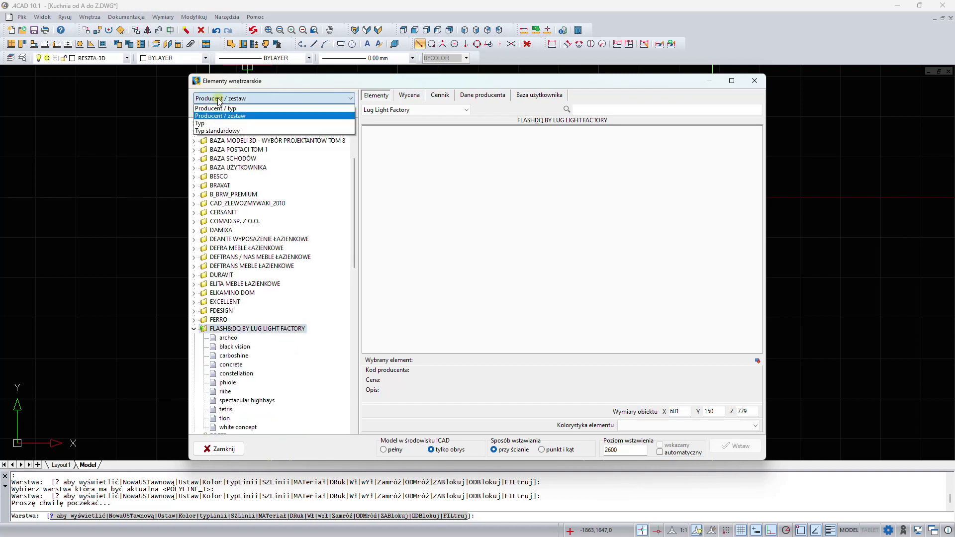
left_click(214, 131)
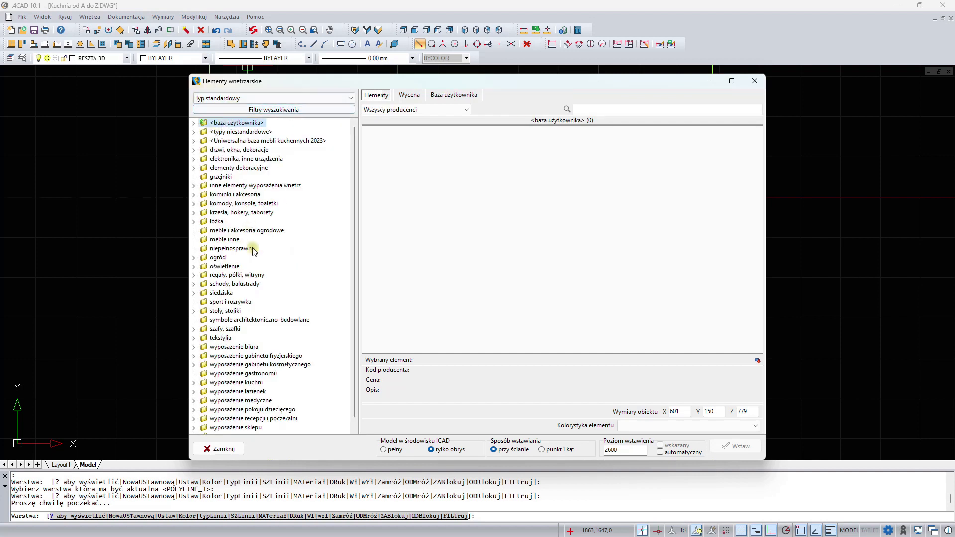
scroll(269, 279, "down", 1)
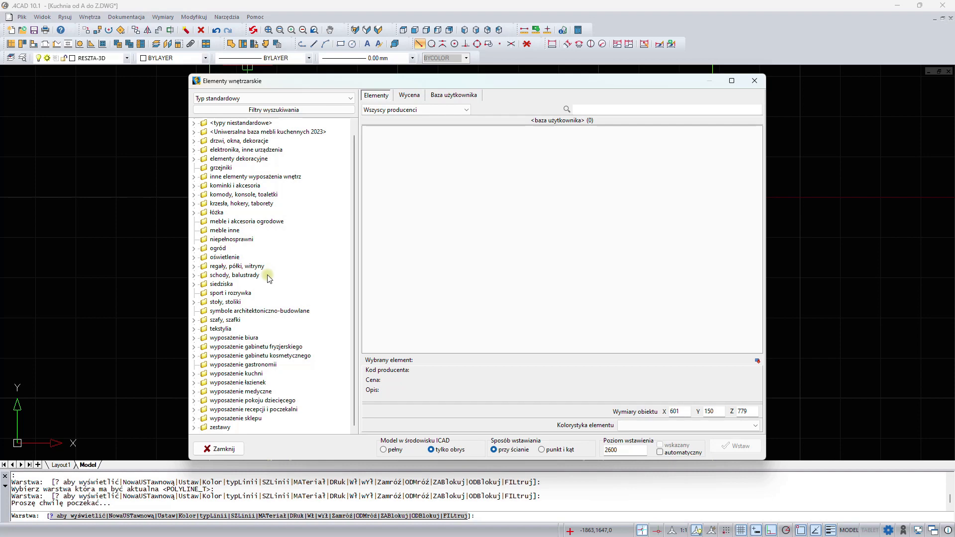
left_click(194, 258)
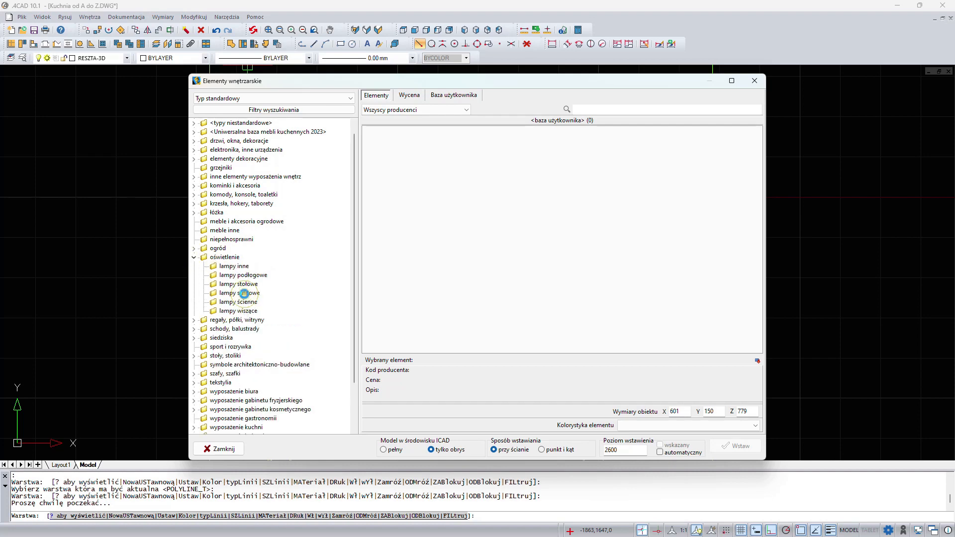
left_click(244, 293)
scroll(727, 280, "down", 5)
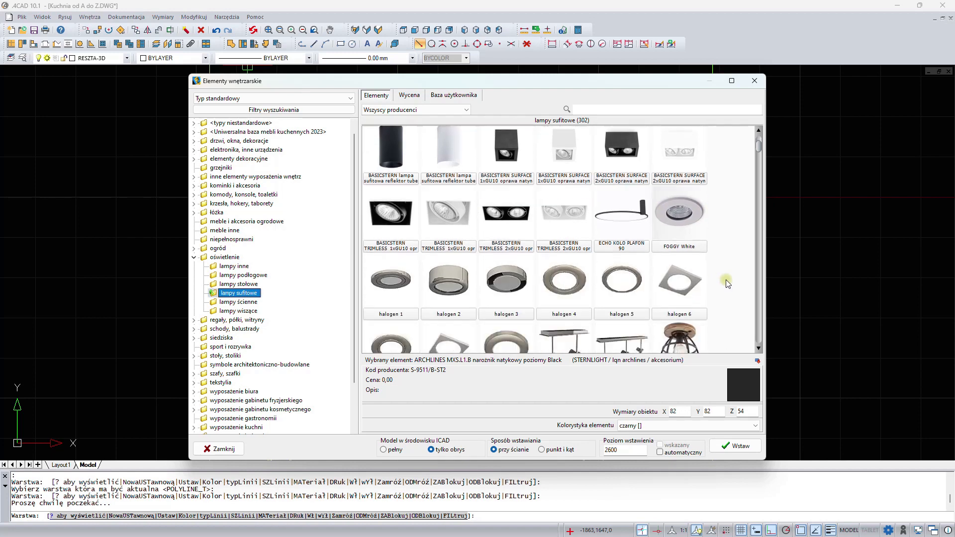
scroll(725, 277, "down", 10)
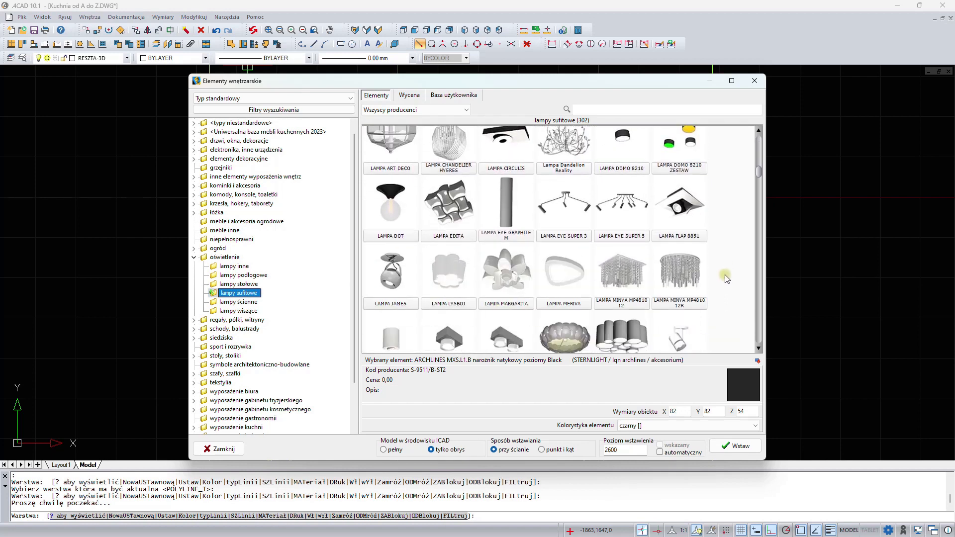
left_click(395, 159)
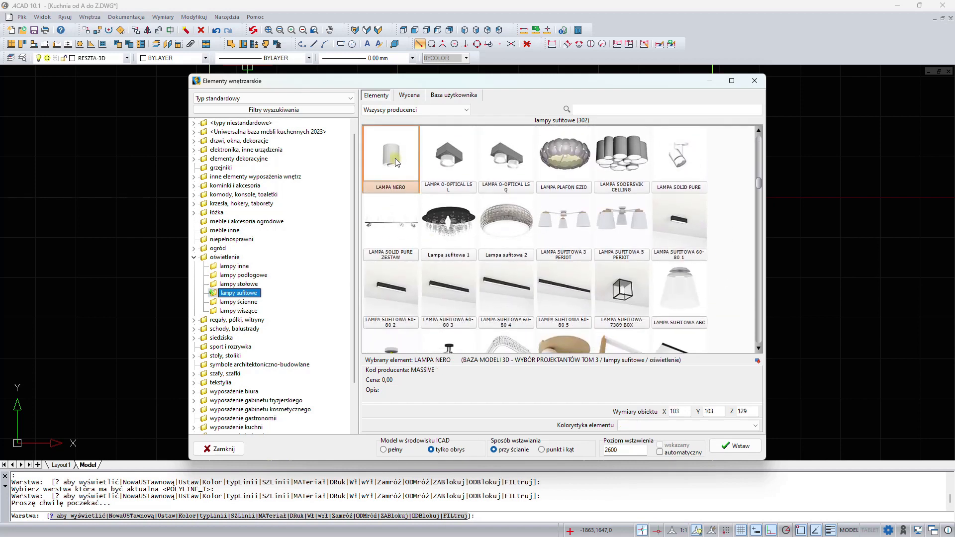
- Insert the LAMPA NERO by point and angle near the kitchen's upper-left corner
left_click(542, 450)
left_click(733, 446)
scroll(418, 209, "up", 3)
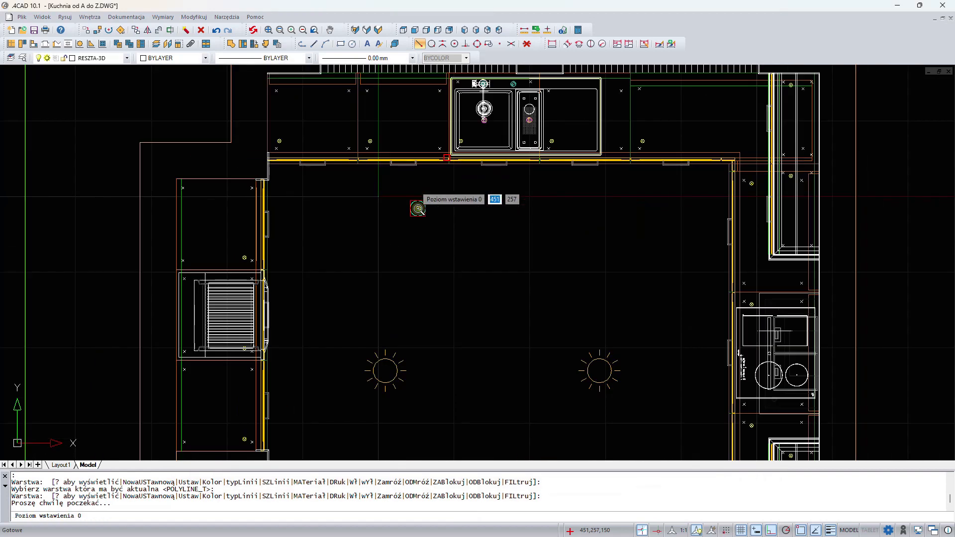
scroll(418, 209, "up", 1)
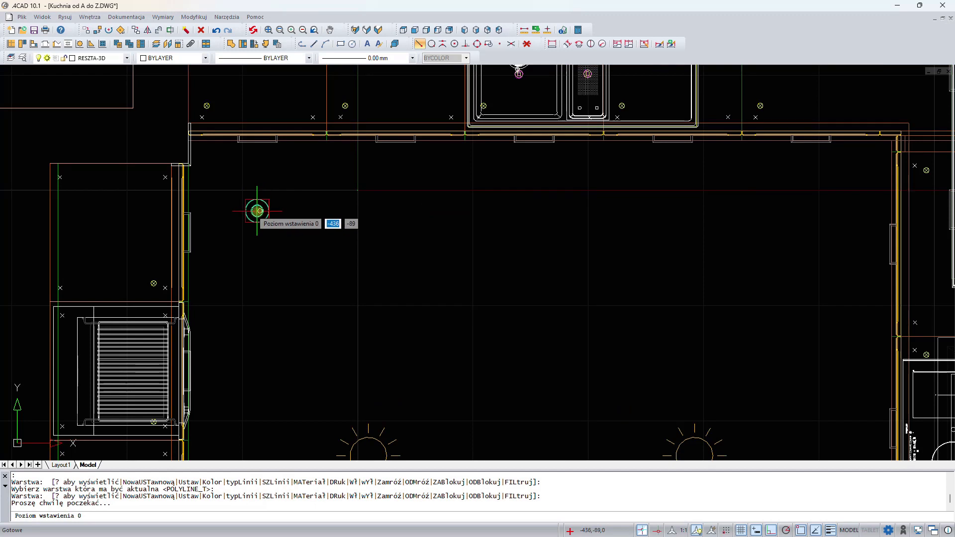
left_click(259, 211)
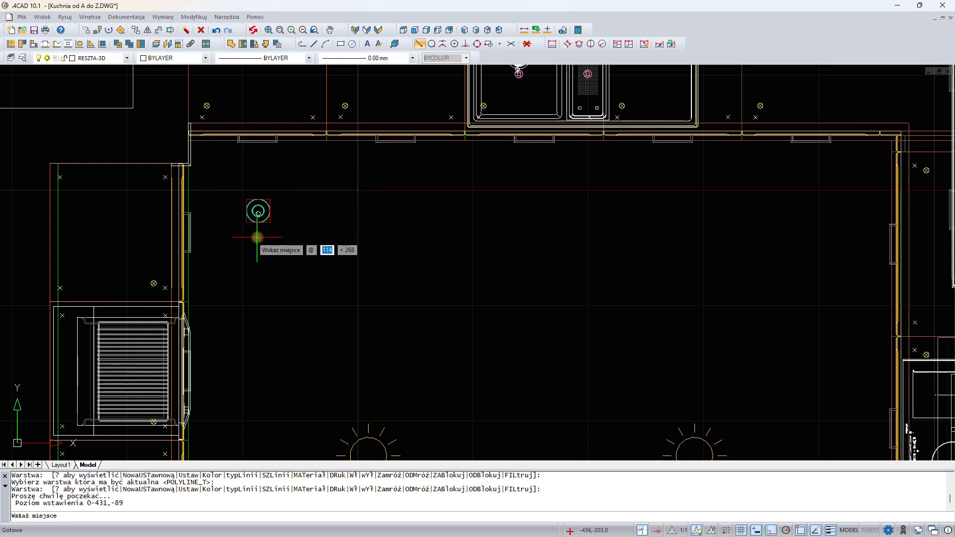
key("Escape")
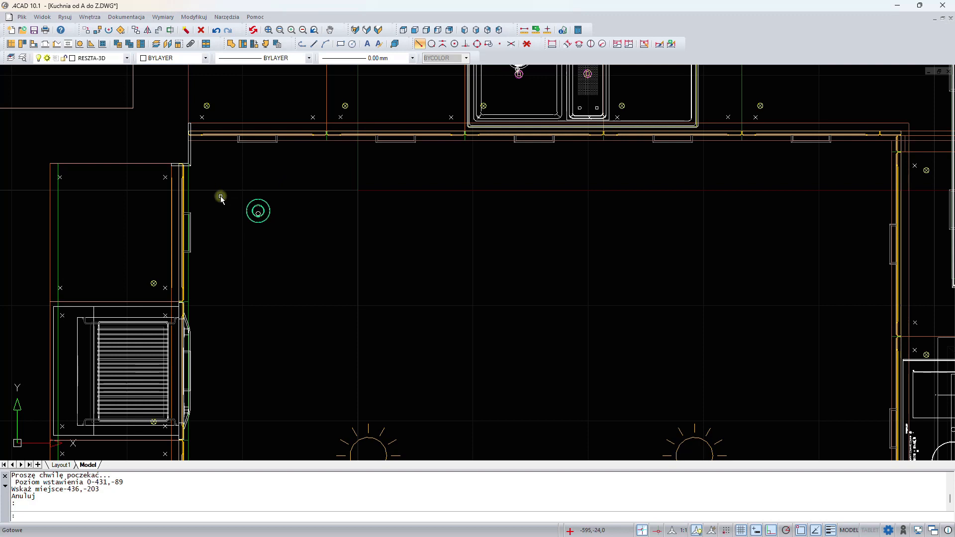
- Copy the ceiling lamp along the upper wall at 800, 1600 and 2400 mm to its right
left_click(257, 211)
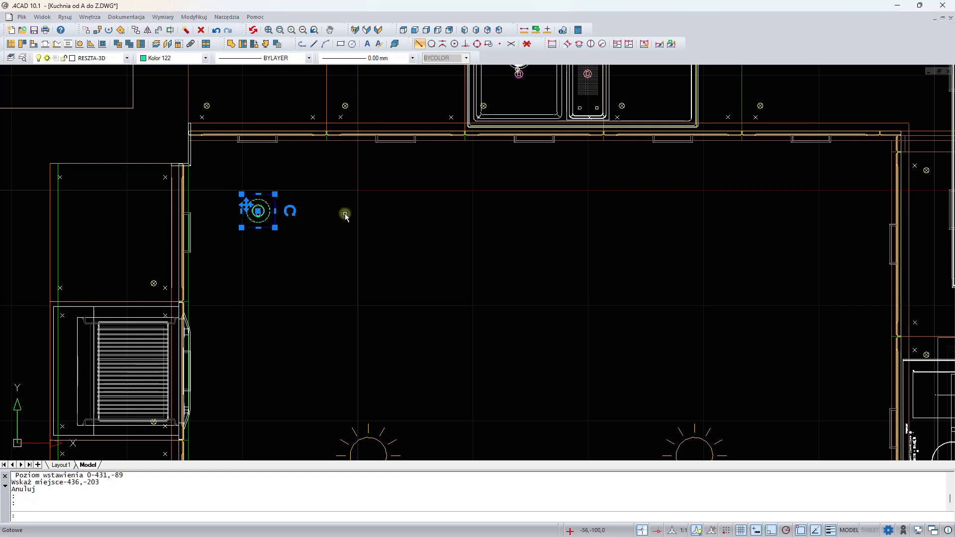
right_click(403, 192)
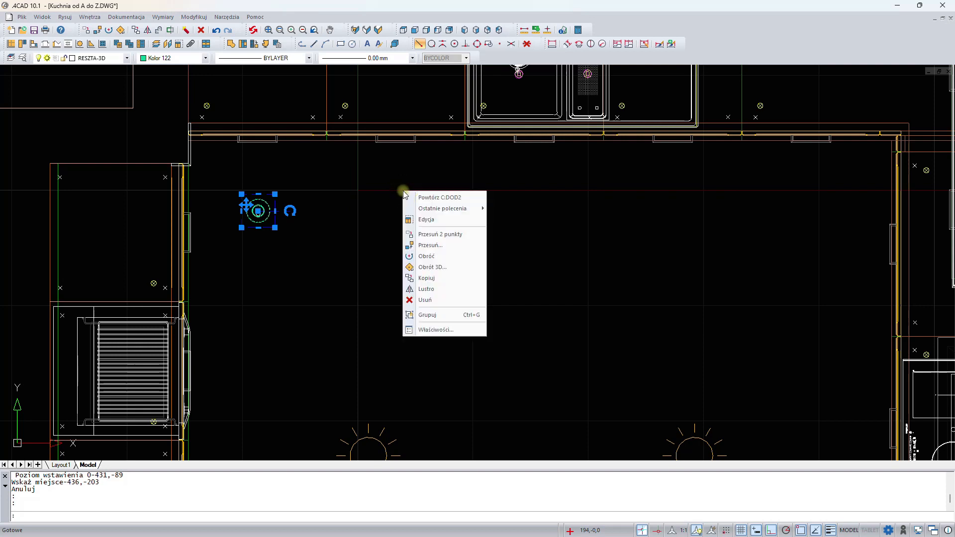
left_click(427, 278)
scroll(451, 260, "down", 3)
scroll(451, 259, "down", 2)
scroll(380, 230, "up", 2)
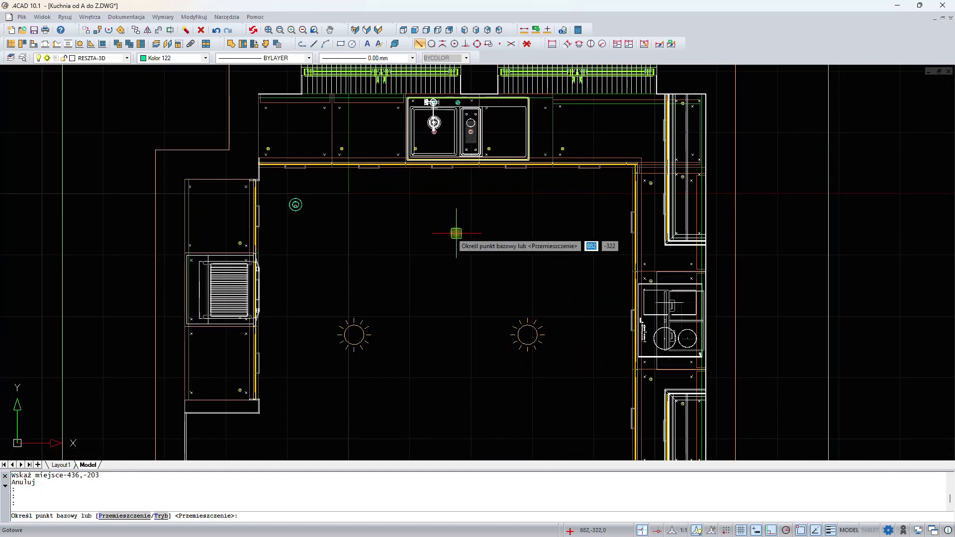
left_click(362, 243)
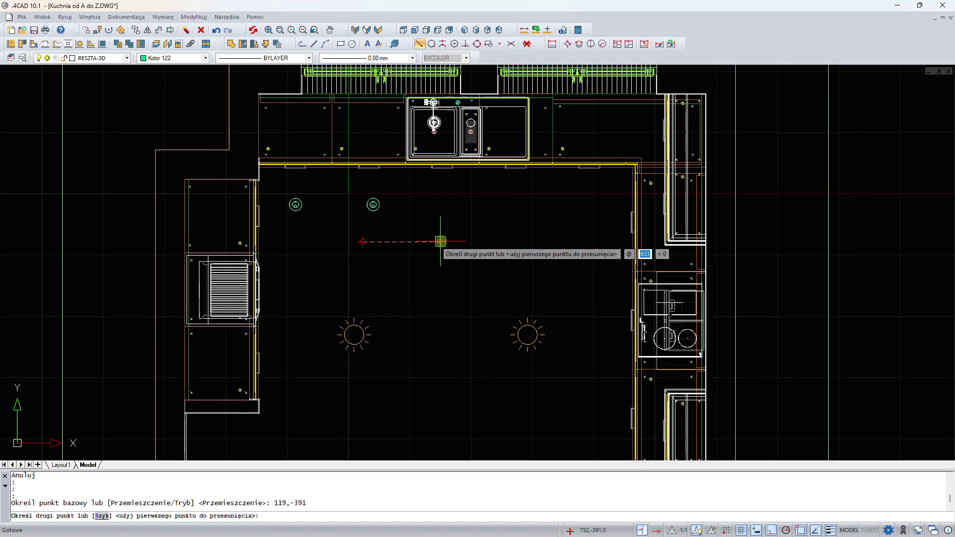
type("800")
key("Return")
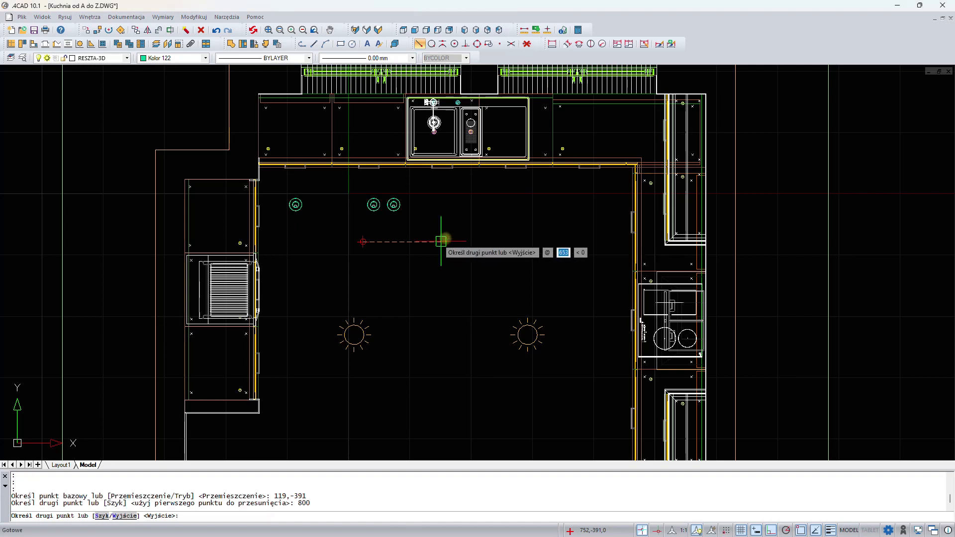
type("16")
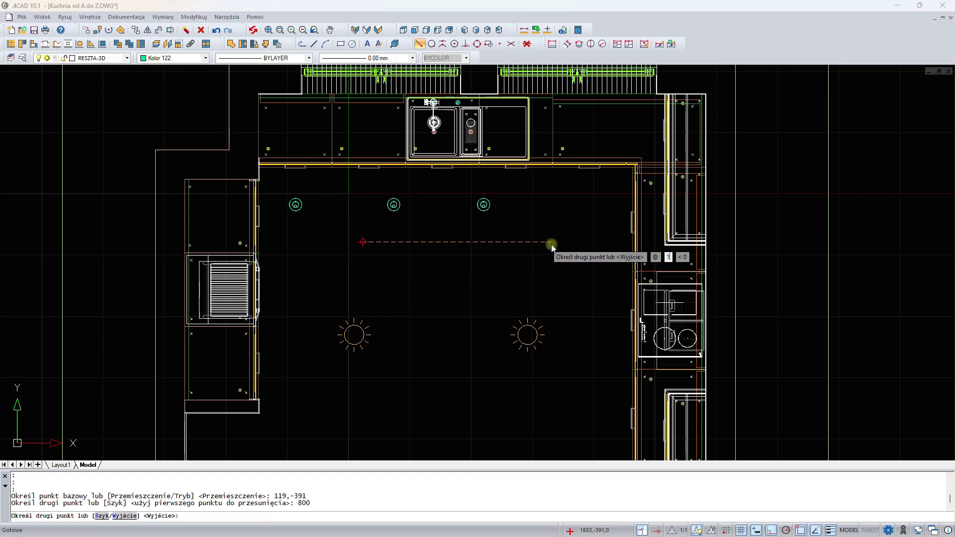
type("00")
key("Return")
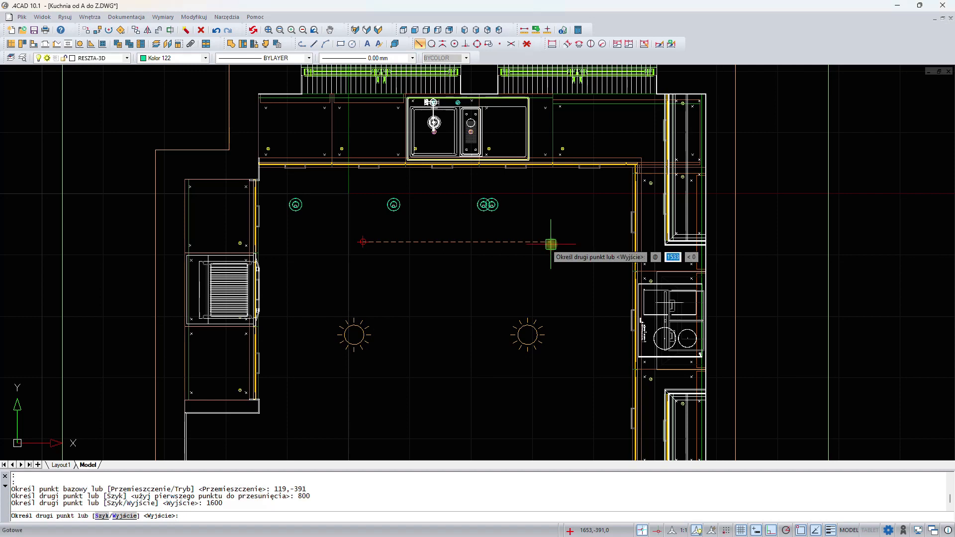
type("2400")
key("Return")
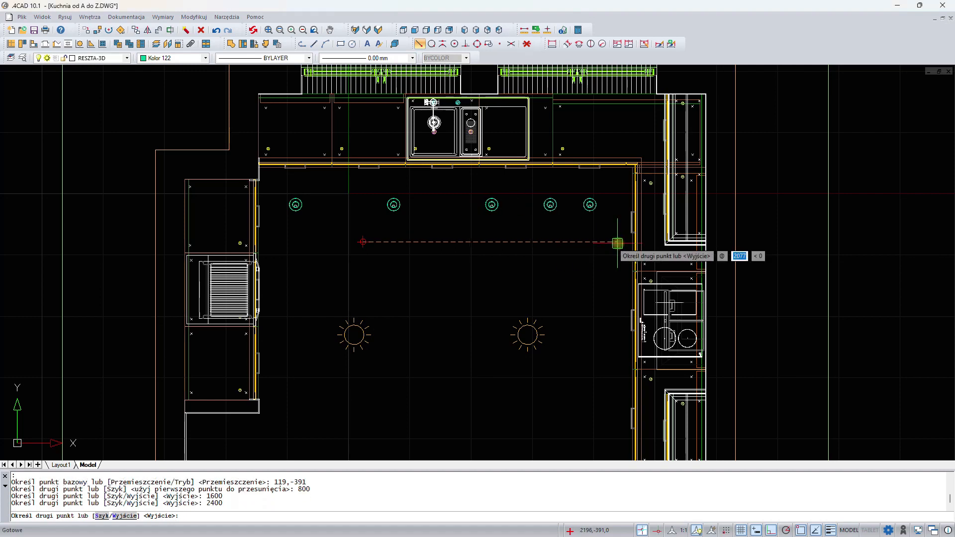
key("Return")
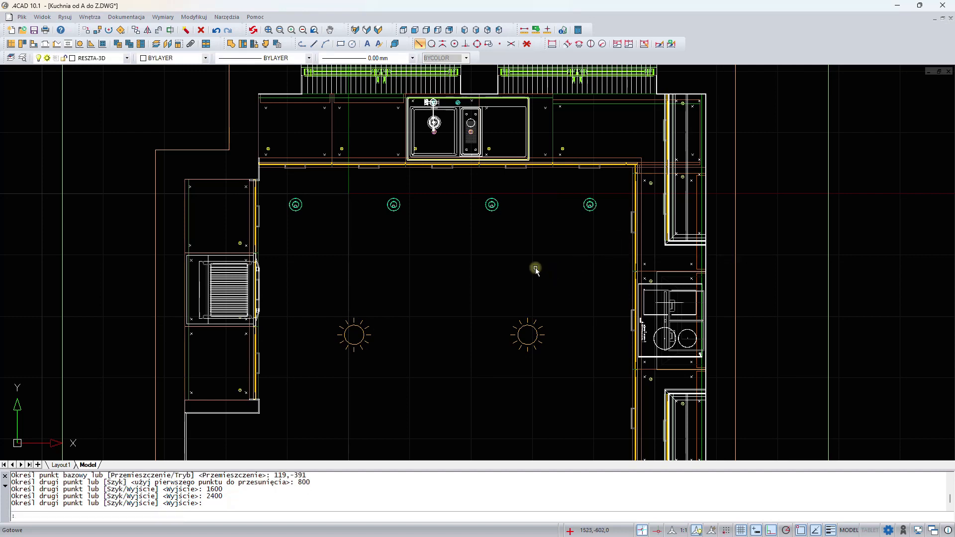
- Copy the rightmost upper lamp downward along the right wall at 800 and 1600 mm
middle_click_drag(536, 270, 432, 156)
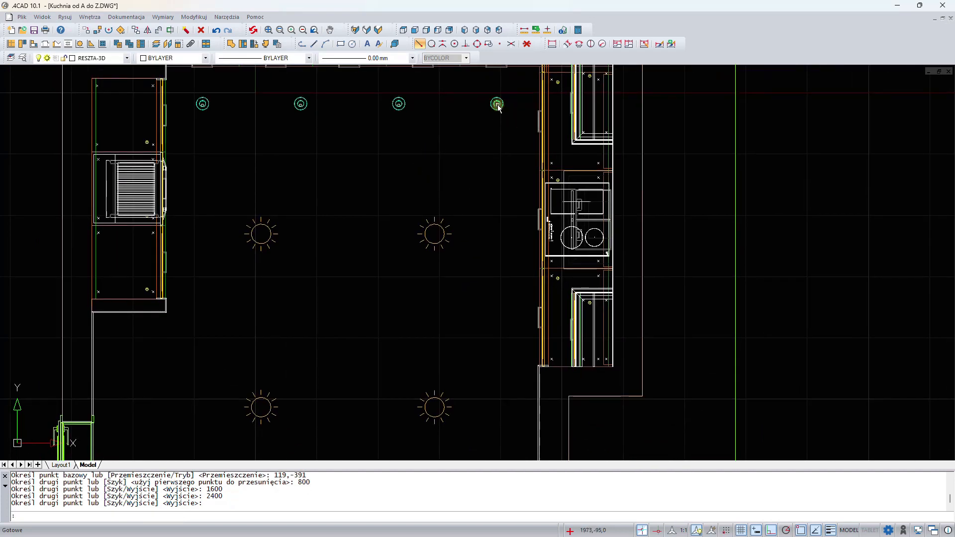
left_click(499, 108)
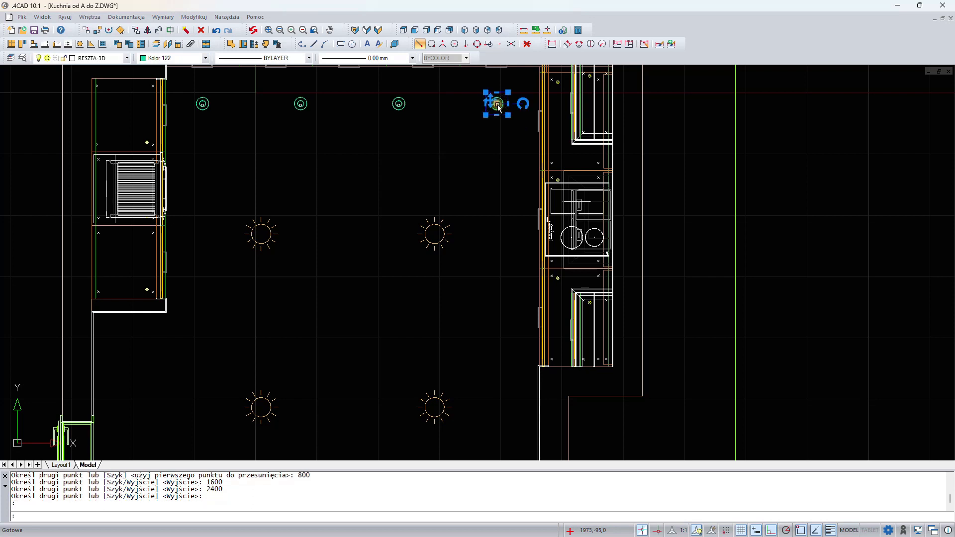
right_click(456, 121)
left_click(475, 209)
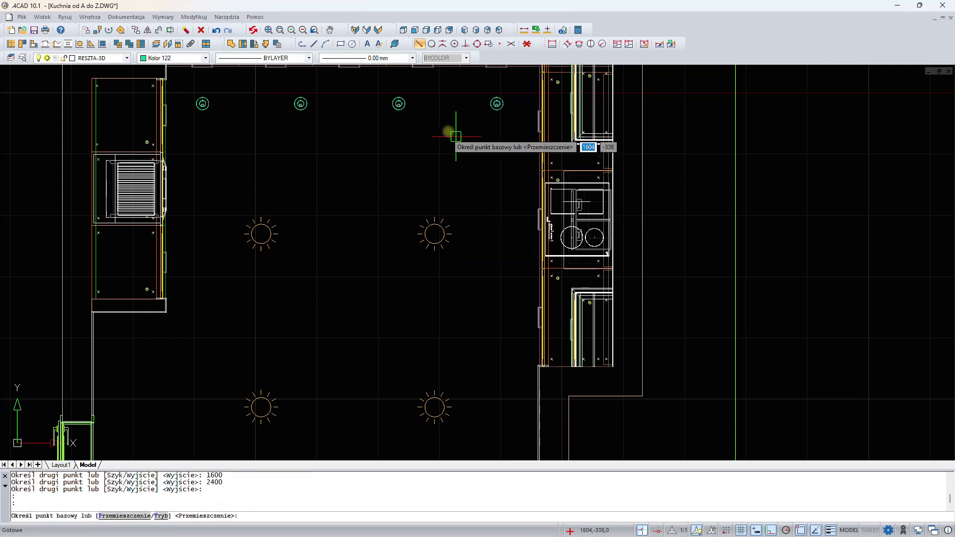
left_click(381, 162)
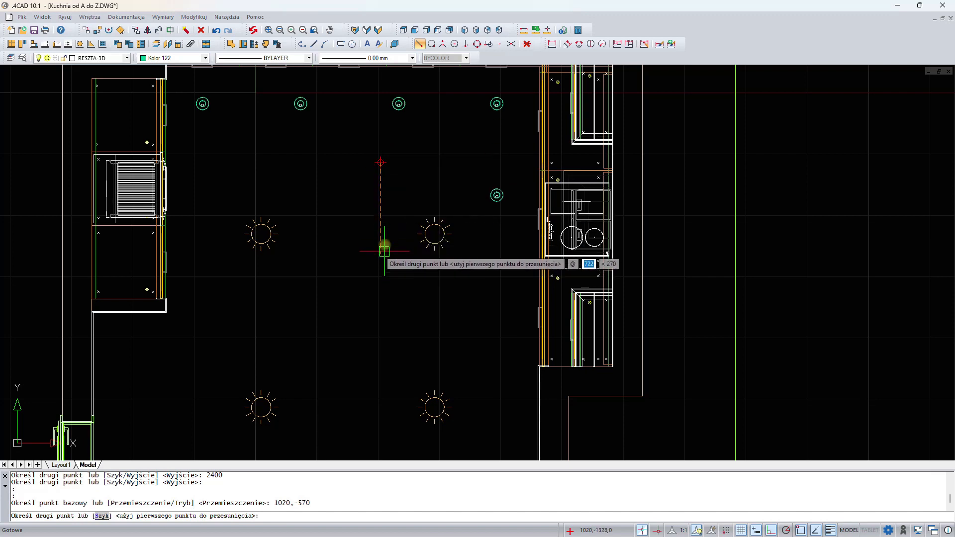
type("800")
key("Return")
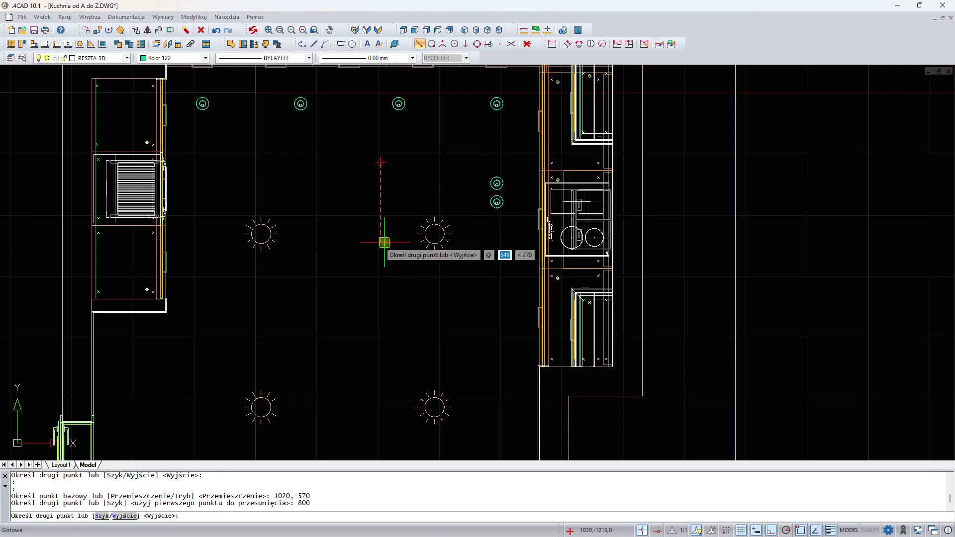
type("1600")
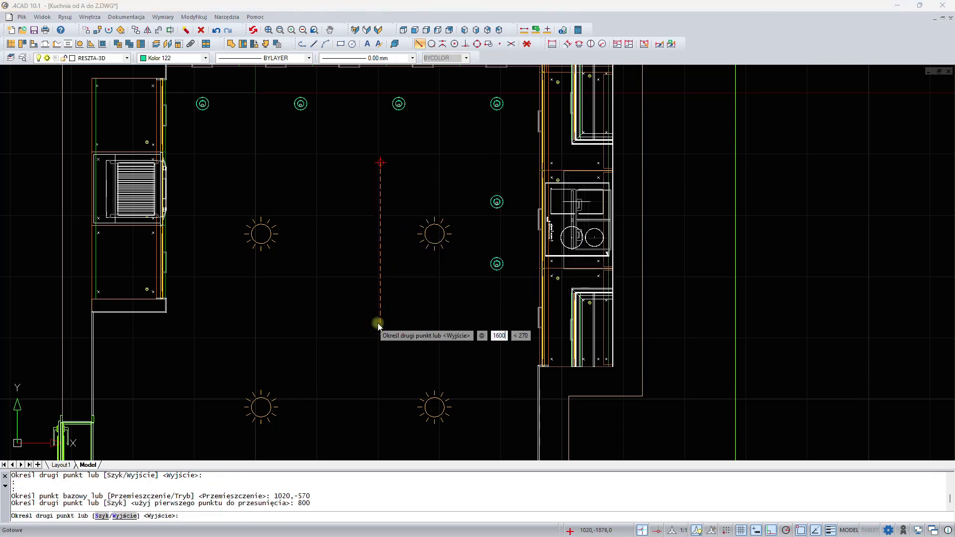
key("Return")
key("Return")
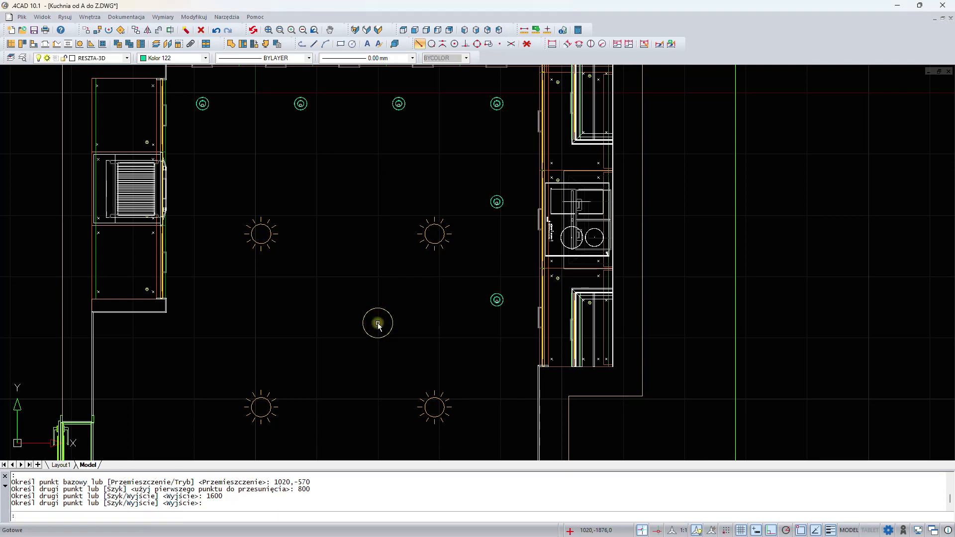
- Insert another LAMPA NERO from the interior elements library near the left wall of the lower room area
middle_click_drag(296, 239, 402, 256)
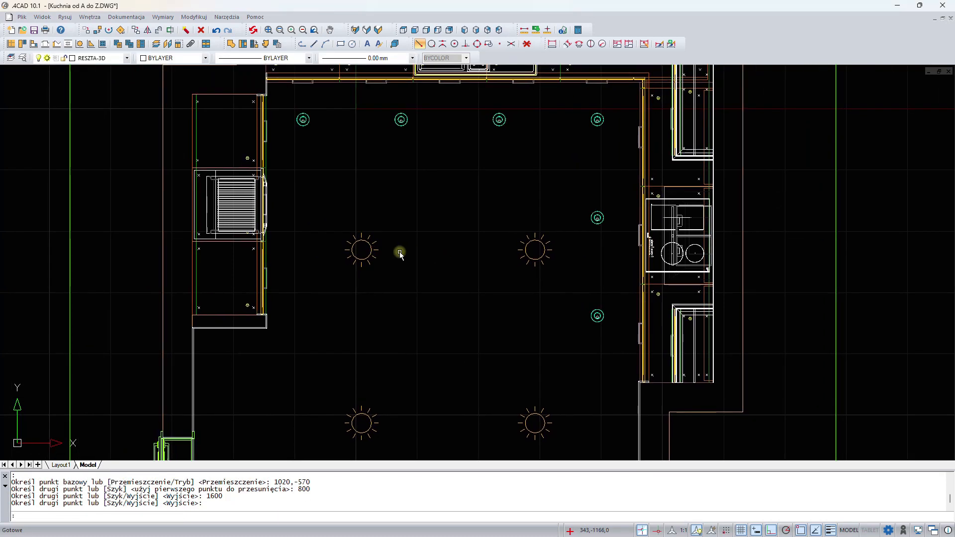
middle_click_drag(435, 347, 477, 188)
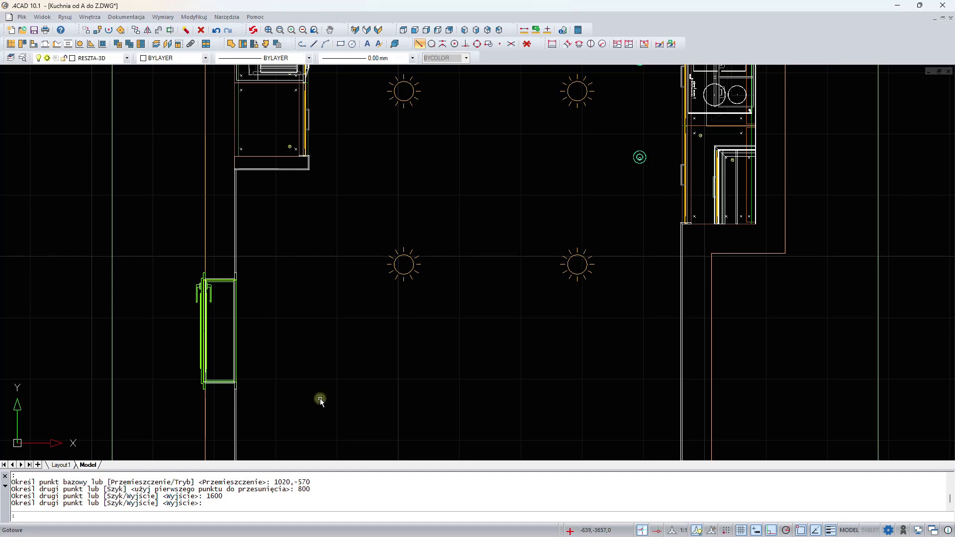
left_click(265, 45)
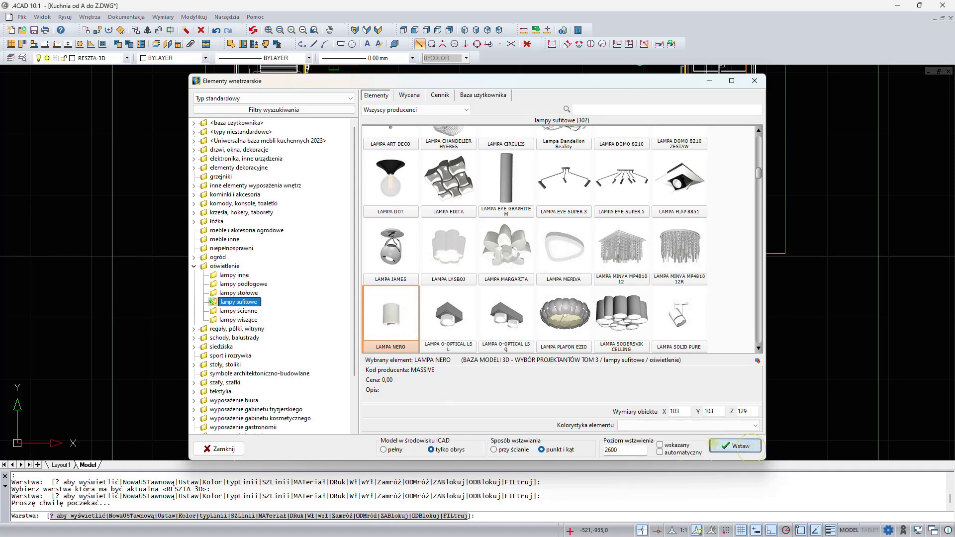
left_click(734, 446)
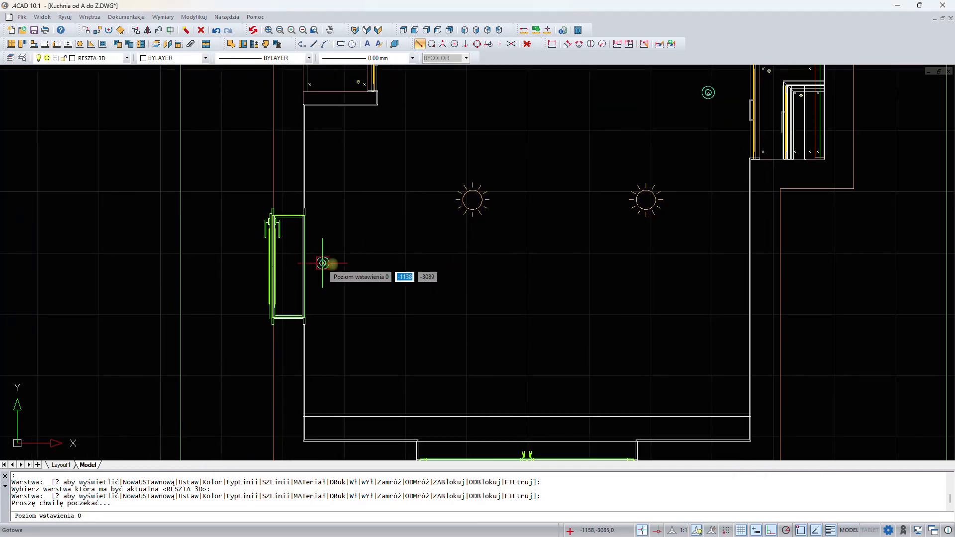
left_click(386, 264)
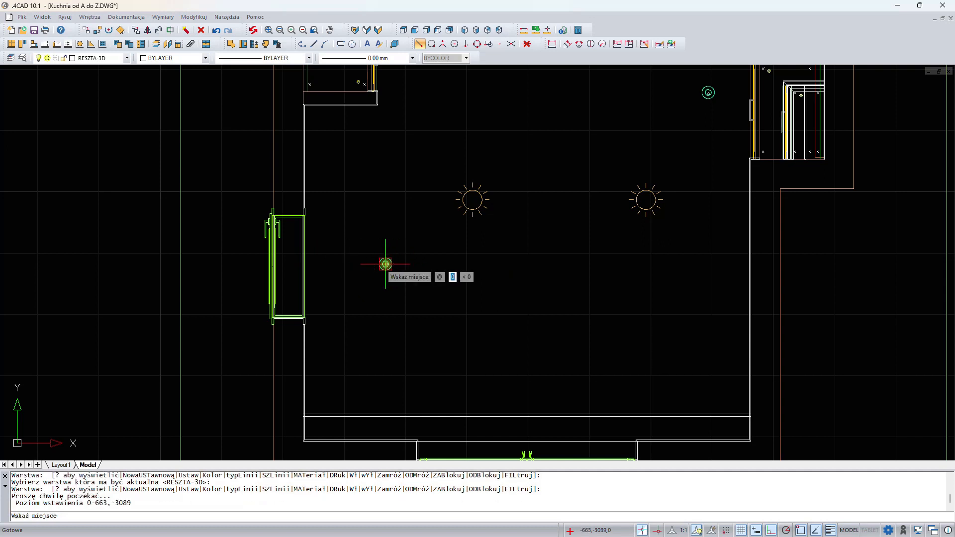
left_click(386, 264)
left_click(385, 264)
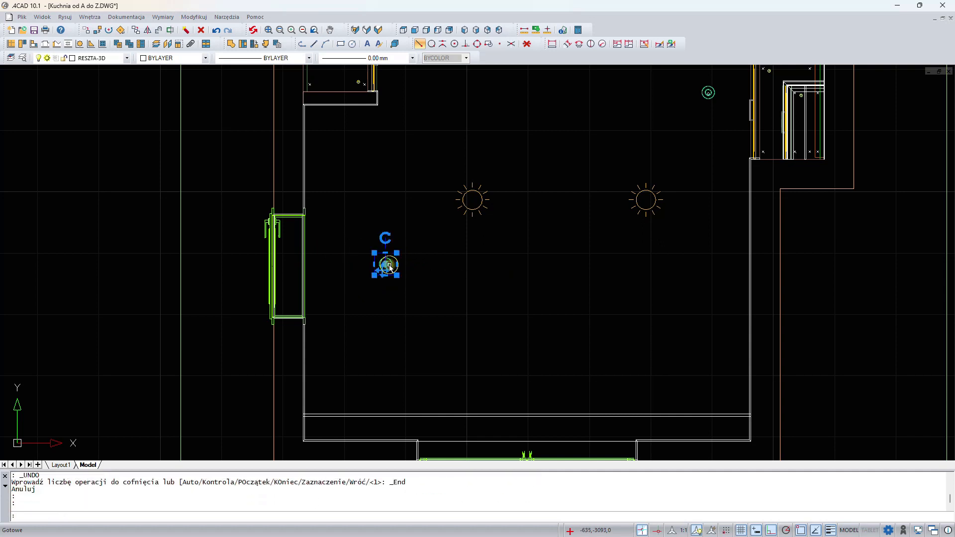
- Copy the new lamp 800 mm above it and 800 mm below it
right_click(465, 244)
left_click(489, 331)
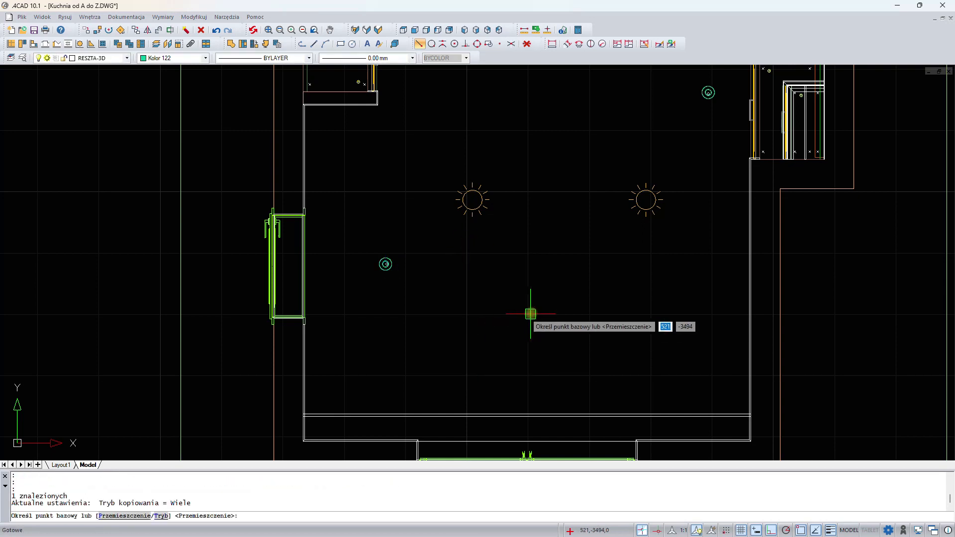
left_click(544, 312)
type("800")
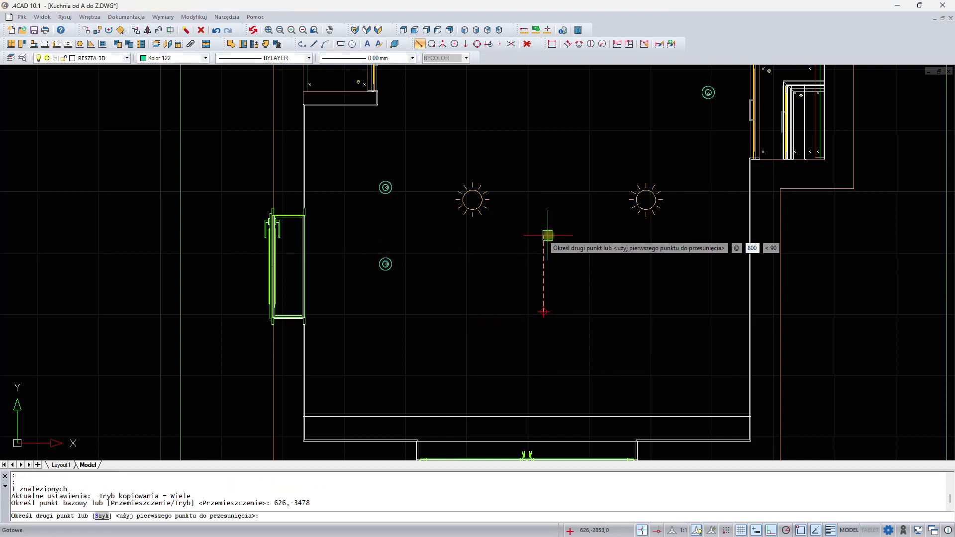
key("Return")
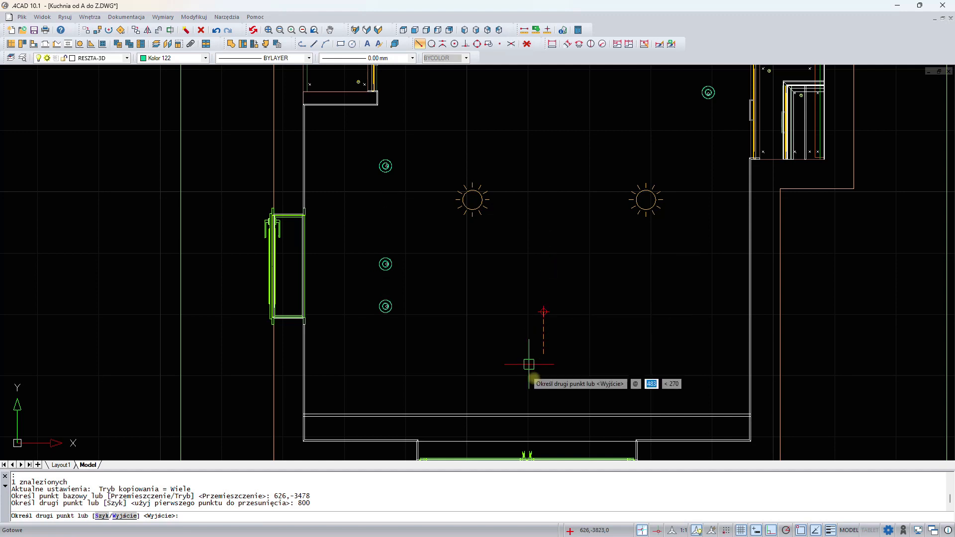
type("800")
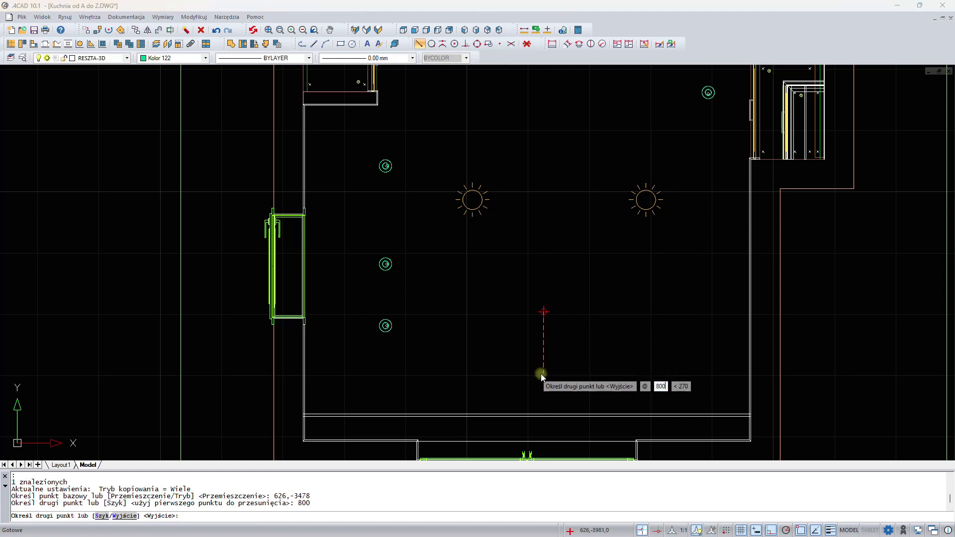
key("Return")
key("Return")
scroll(529, 274, "down", 4)
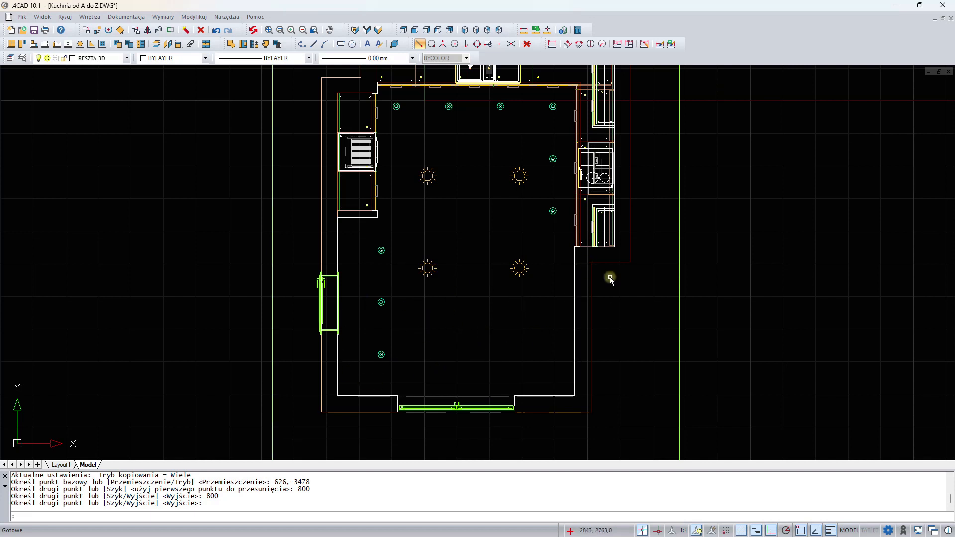
- Search the interior elements library for "lenart" and insert the STÓŁ Z SZUFLADAMI LENART 180X90 table
left_click(266, 44)
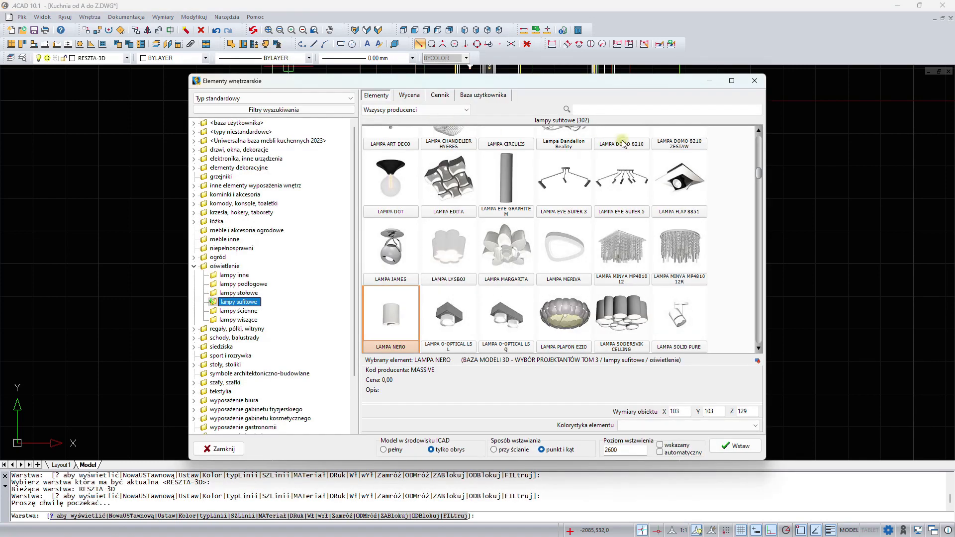
left_click(611, 110)
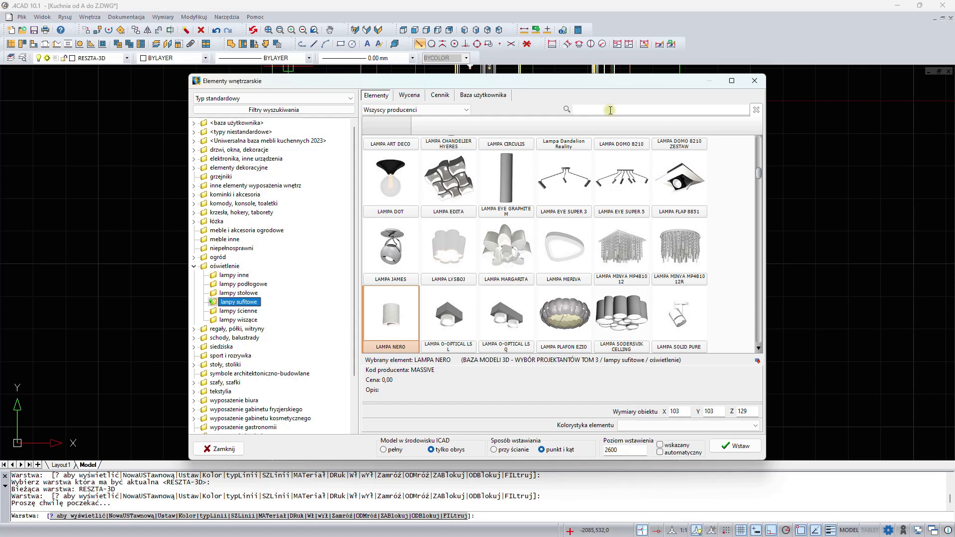
type("lenart")
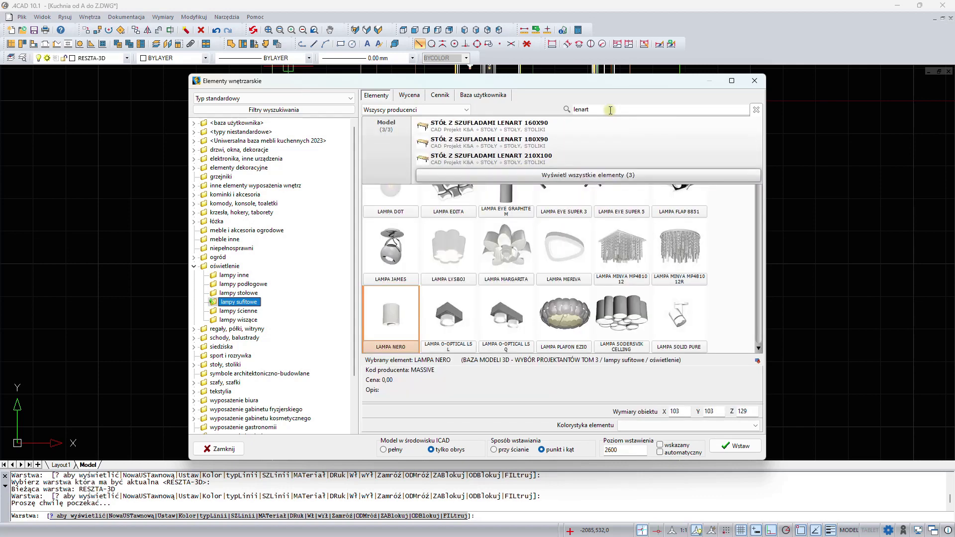
left_click(581, 174)
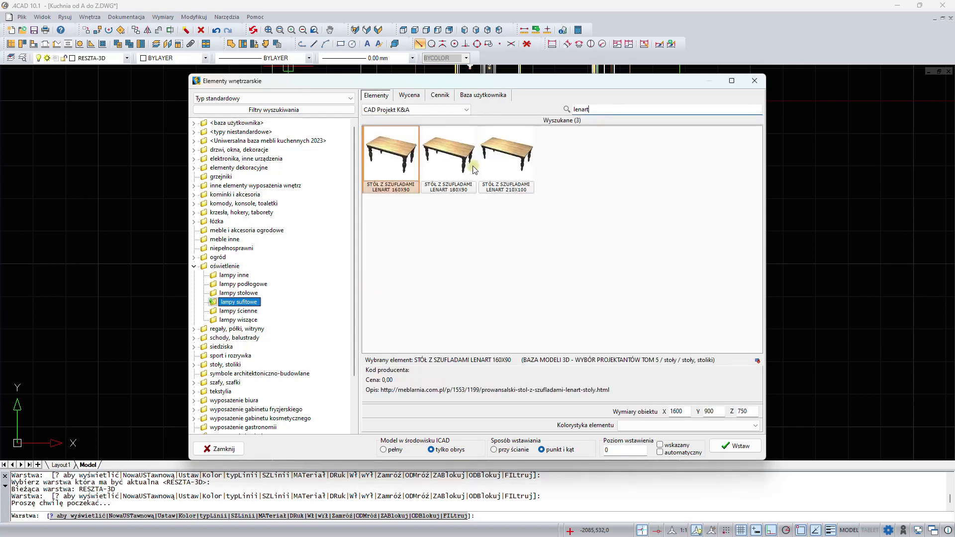
left_click(449, 160)
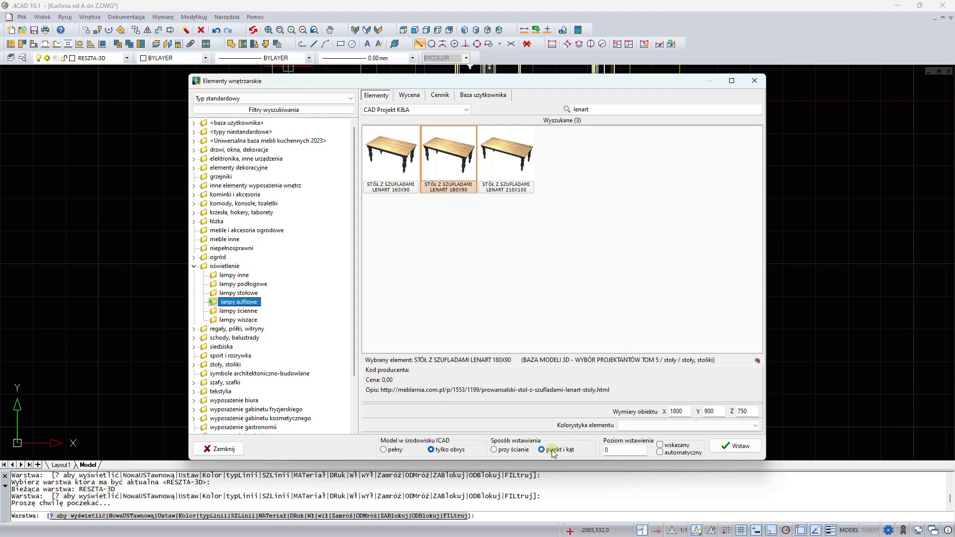
left_click(734, 448)
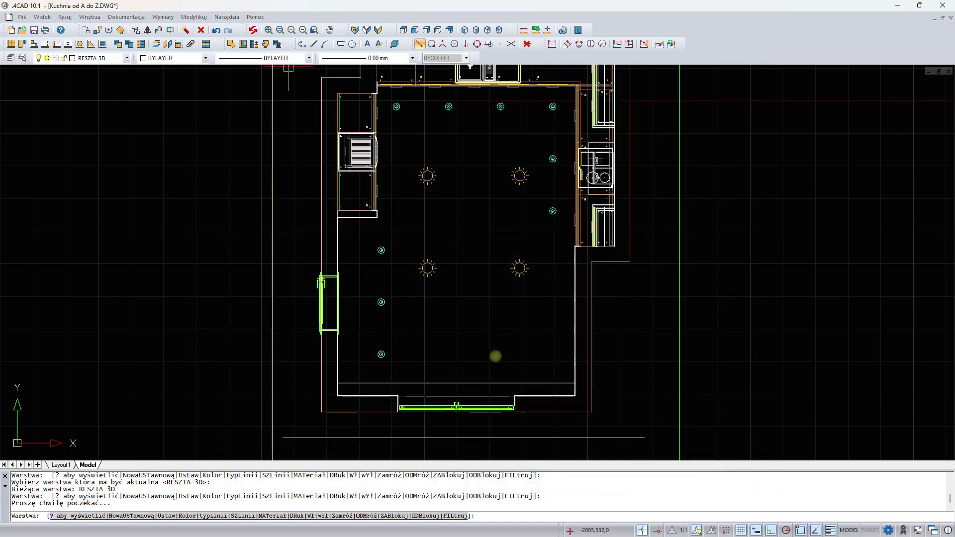
- Place the LENART table in the lower room area between the ceiling lamps, keeping its default orientation
scroll(466, 335, "up", 3)
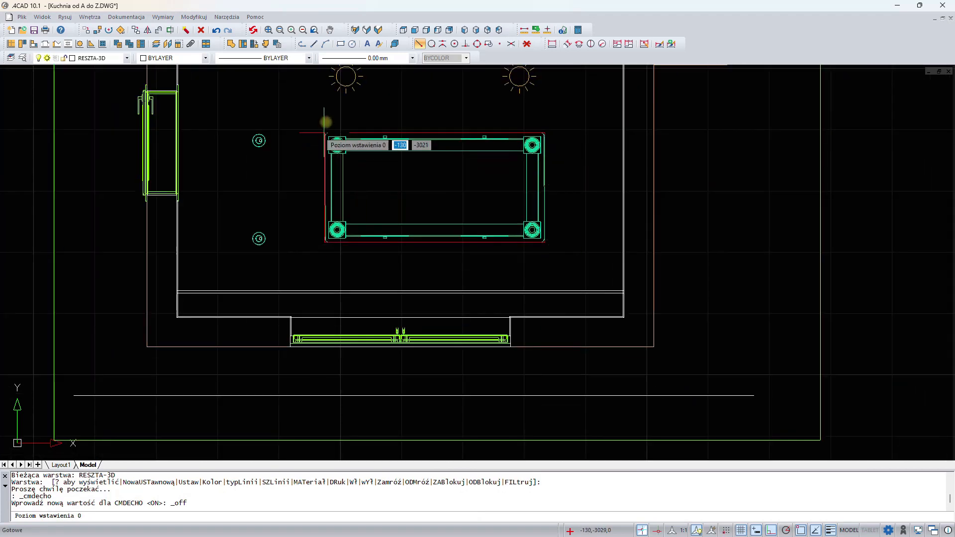
middle_click_drag(333, 112, 323, 274)
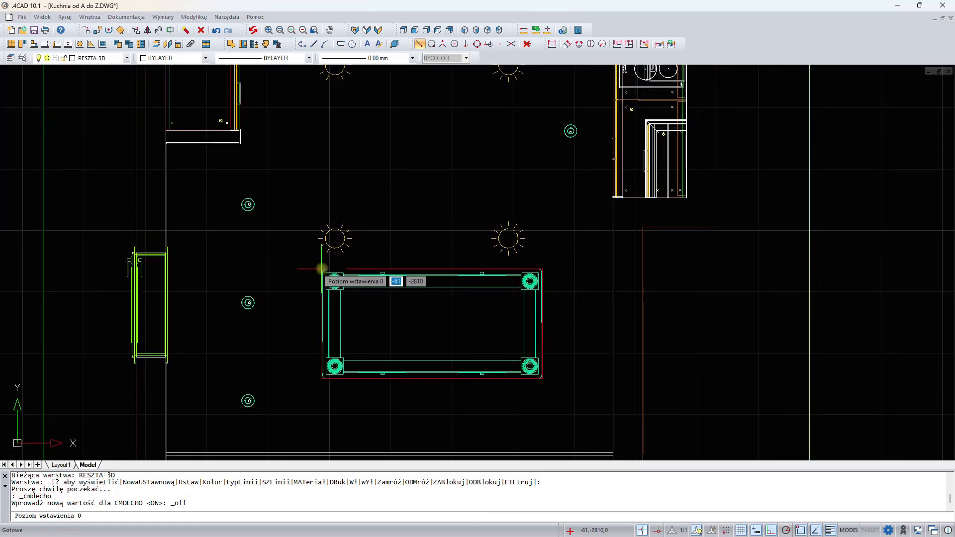
left_click(320, 264)
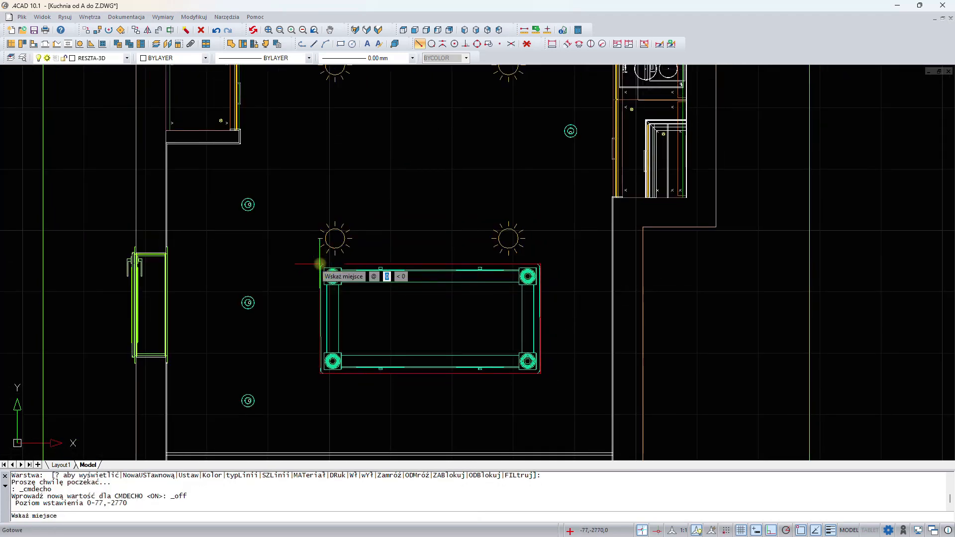
key("Escape")
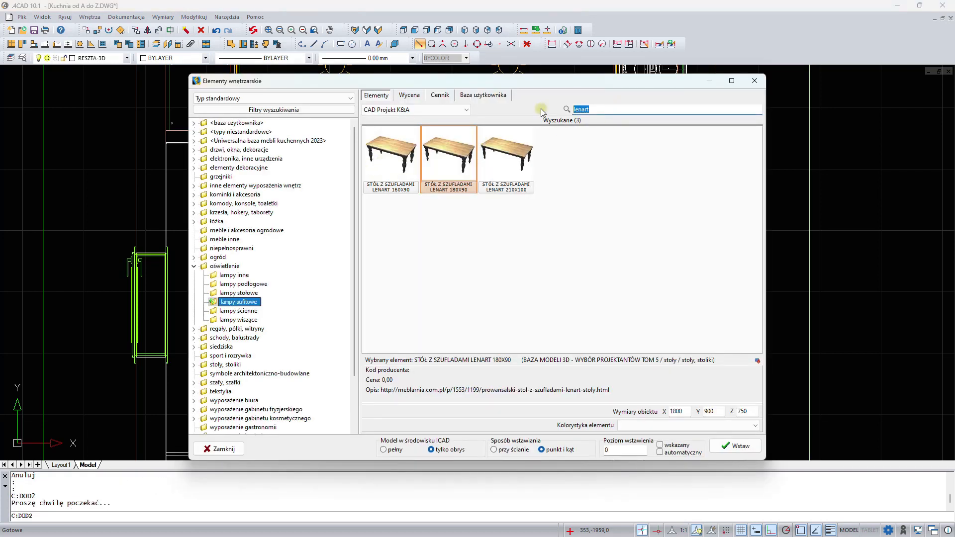
- Search the library for "knot" and place the KRZESŁO Z PODŁOKIETNIKAMI KNOT armchair above the table's left half
key("BackSpace")
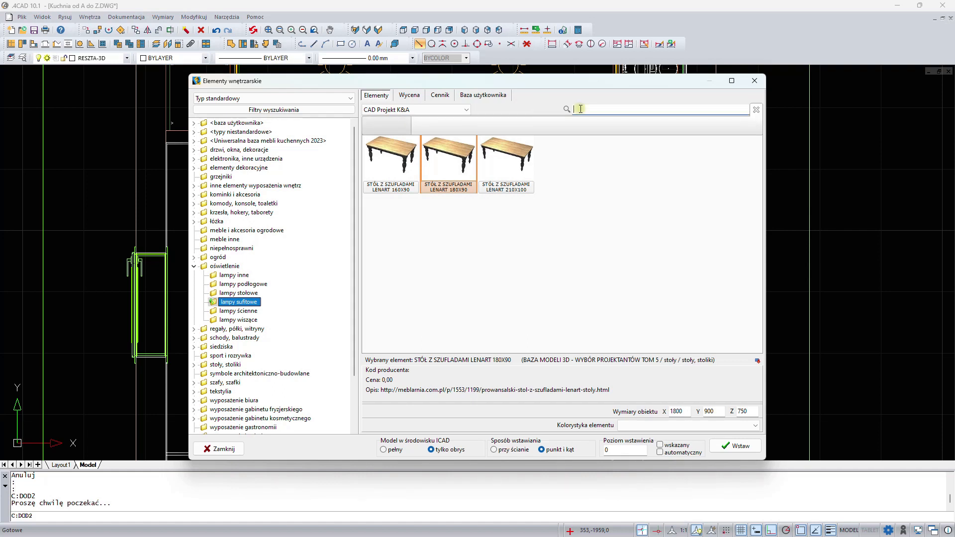
type("knot")
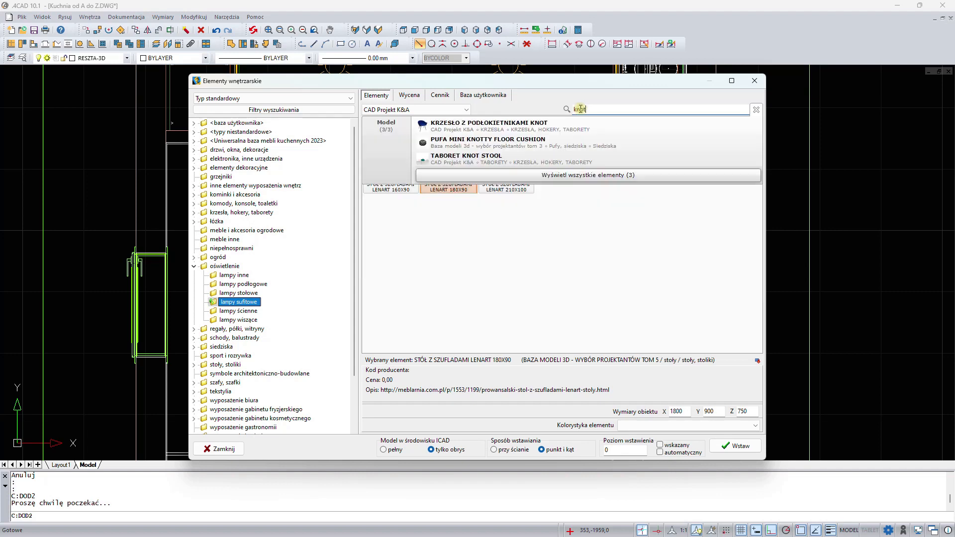
left_click(639, 176)
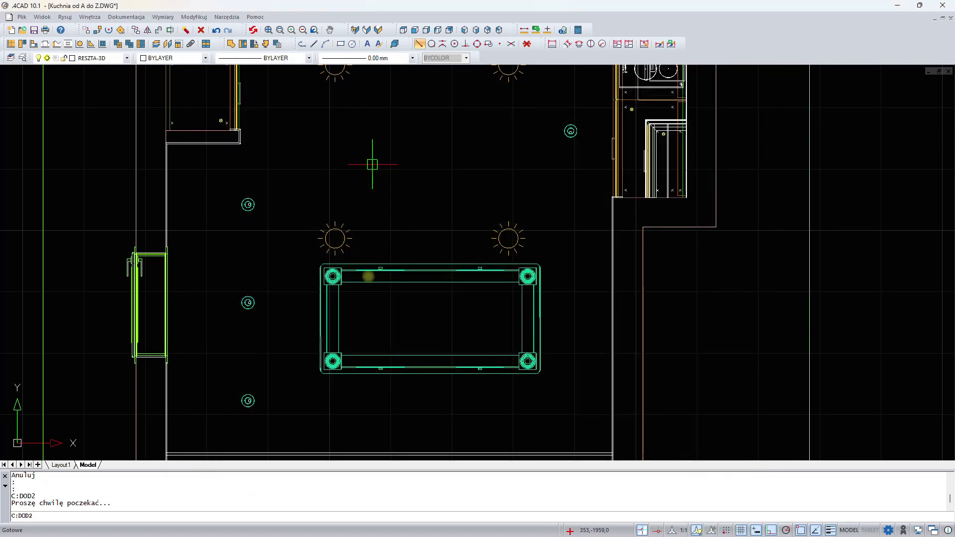
scroll(341, 189, "up", 2)
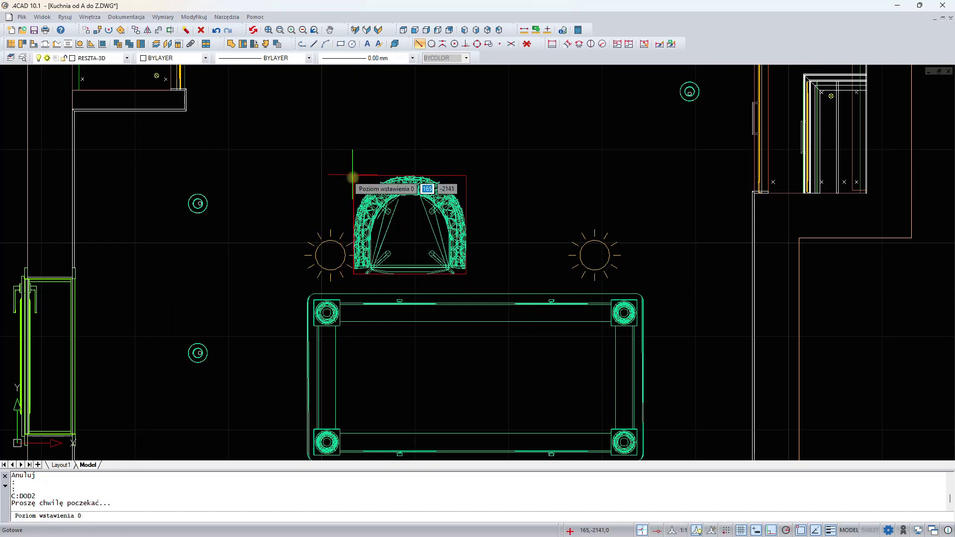
left_click(357, 186)
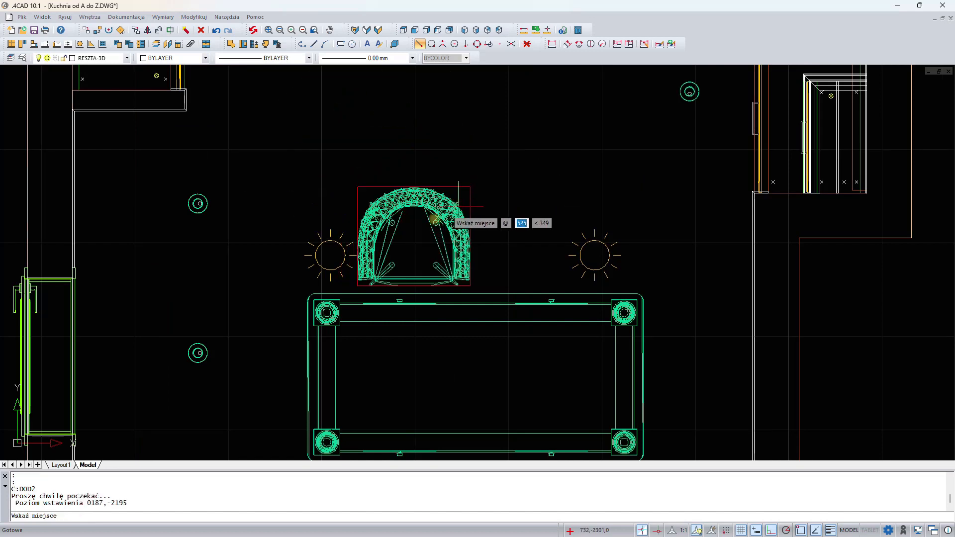
left_click(496, 211)
- Copy the armchair to the right so two chairs stand along the table's upper side
scroll(496, 211, "down", 2)
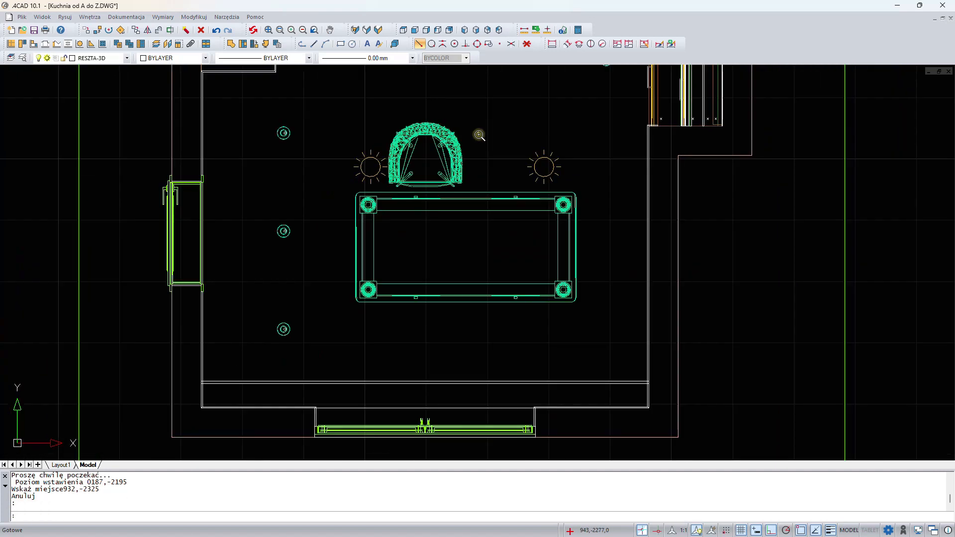
left_click(457, 148)
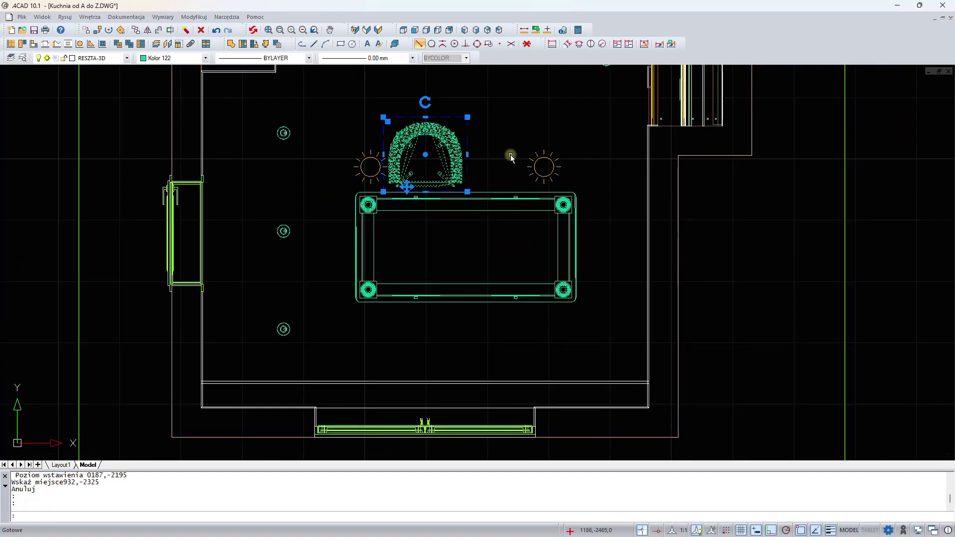
middle_click_drag(511, 156, 442, 170)
right_click(470, 91)
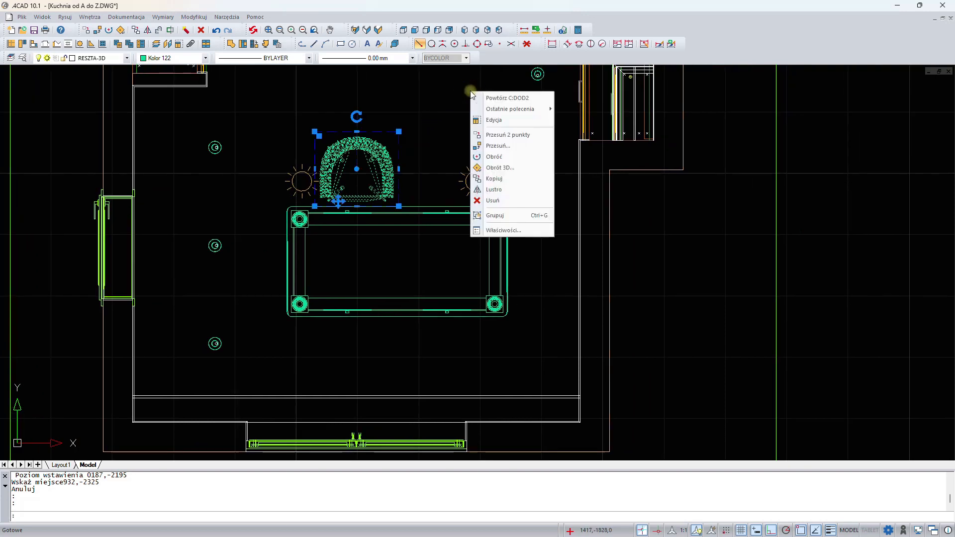
left_click(498, 178)
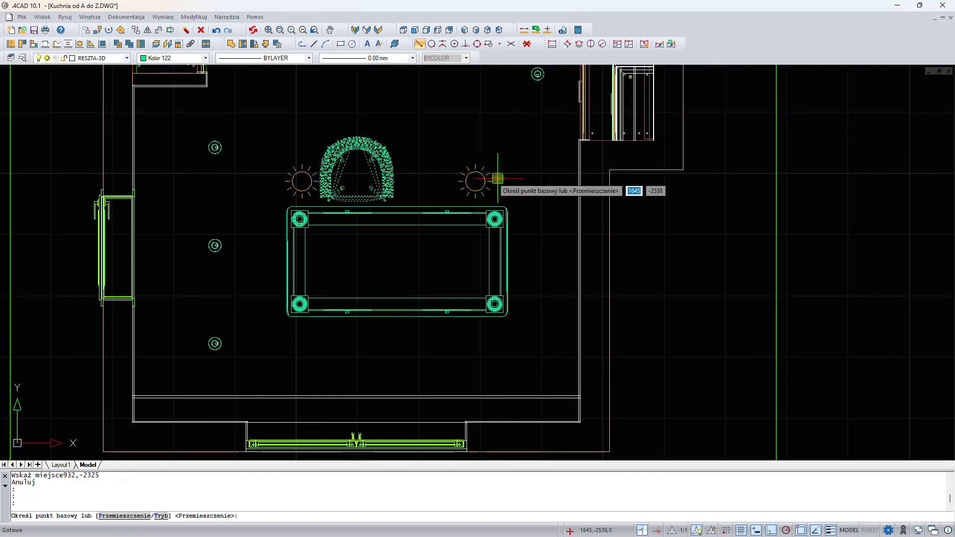
left_click(363, 94)
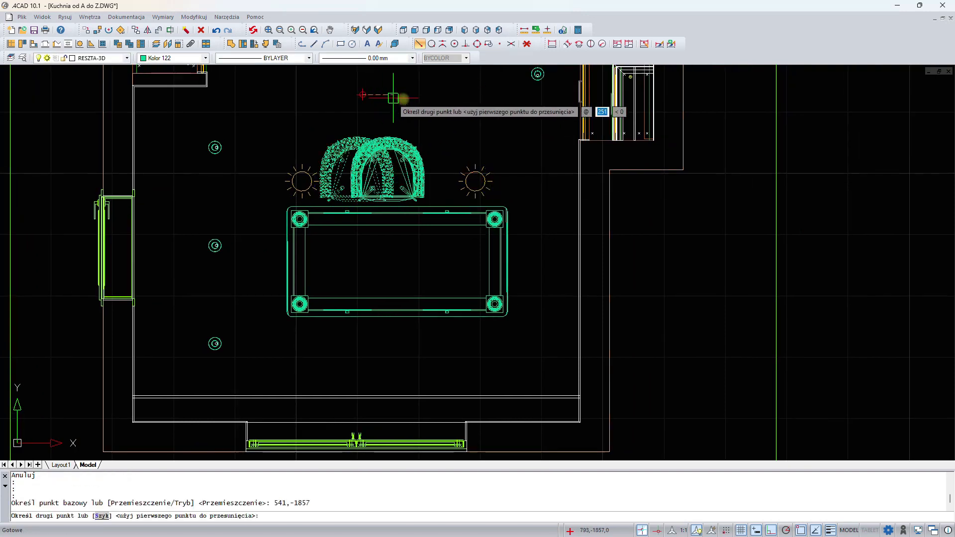
left_click(450, 98)
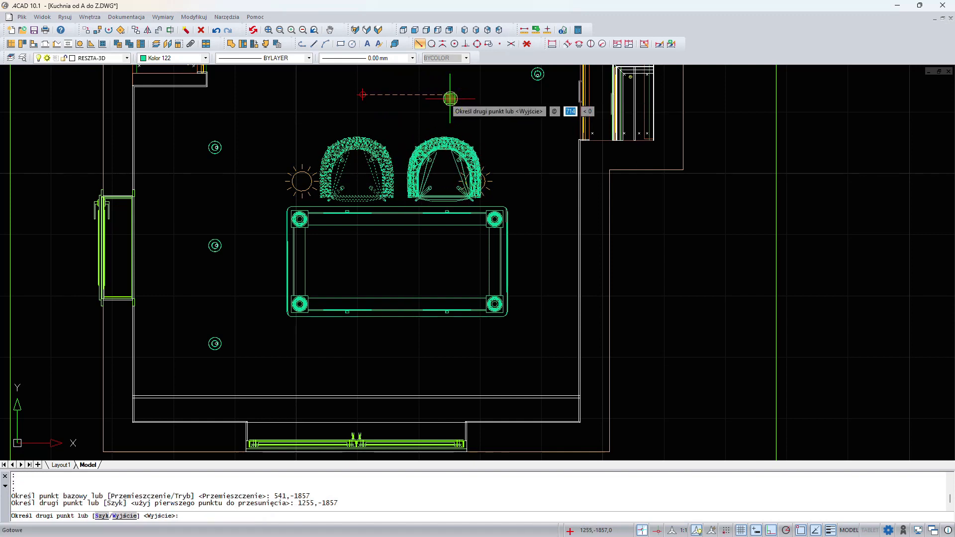
key("Return")
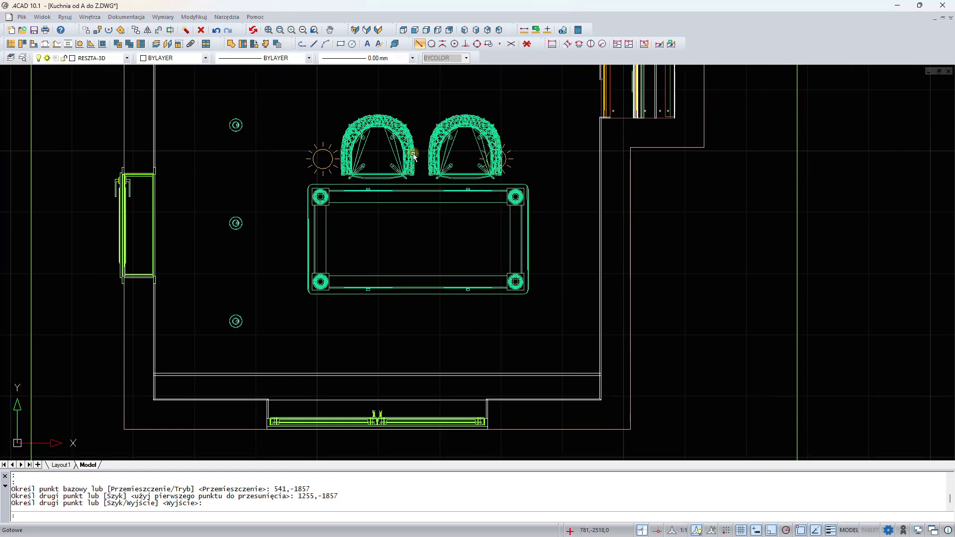
- Mirror both armchairs about the table's horizontal centre line, keeping the originals, to add two chairs below the table
scroll(413, 156, "down", 1)
left_click(405, 140)
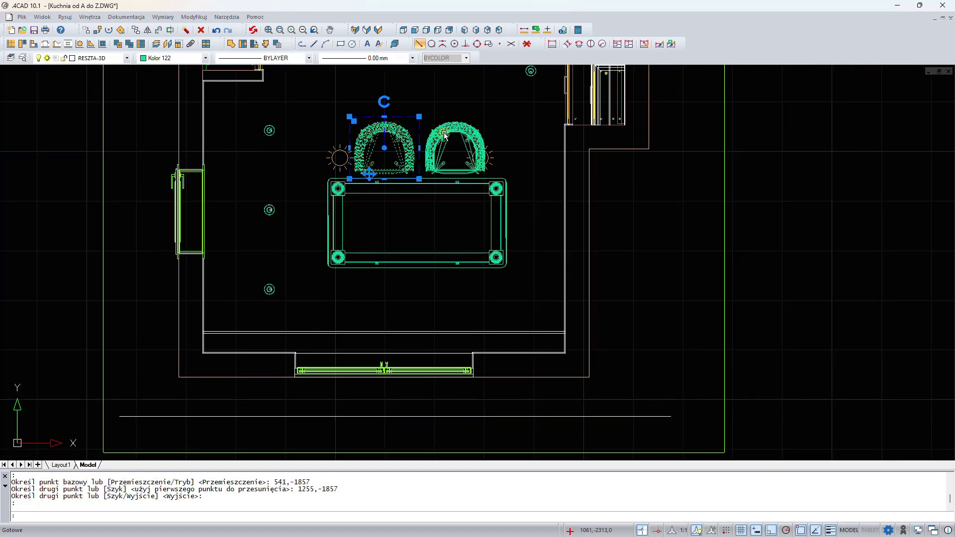
left_click(451, 128)
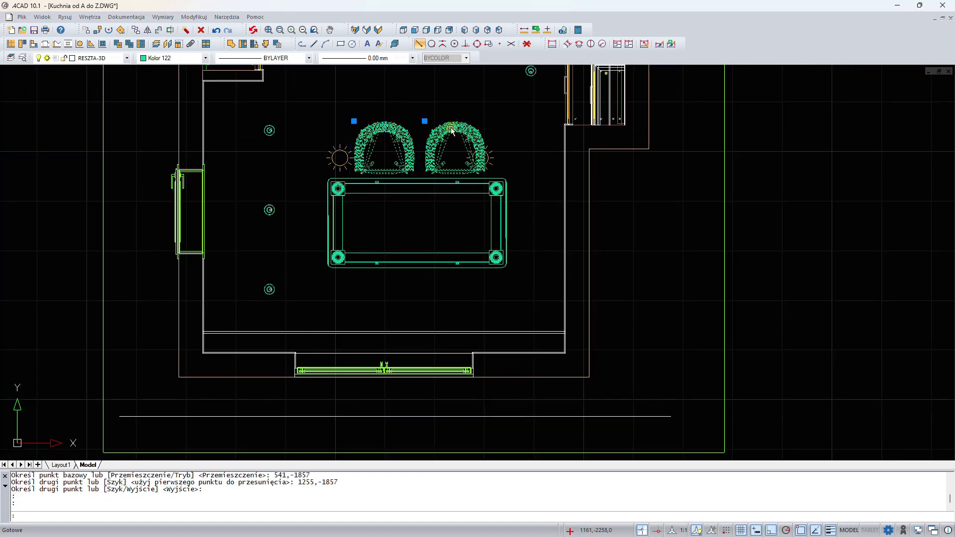
right_click(530, 129)
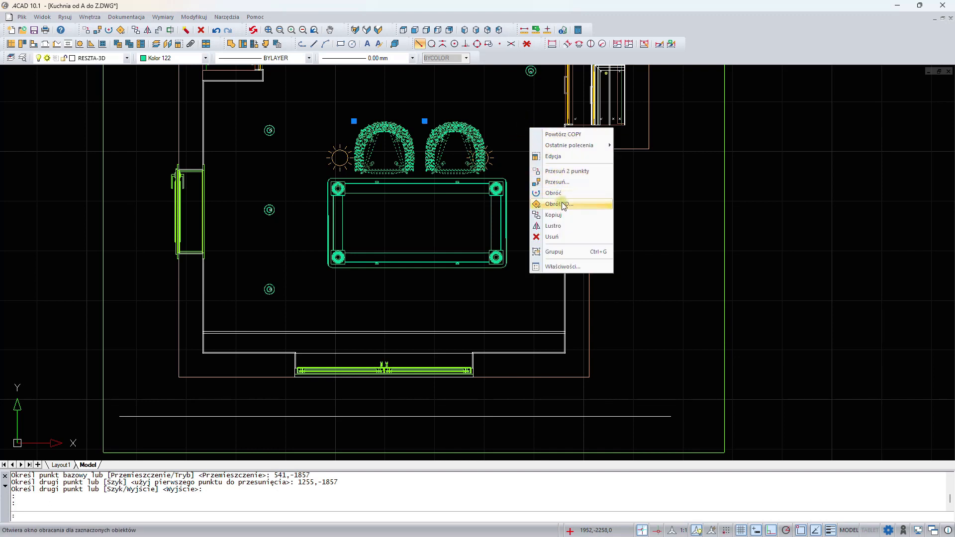
left_click(563, 224)
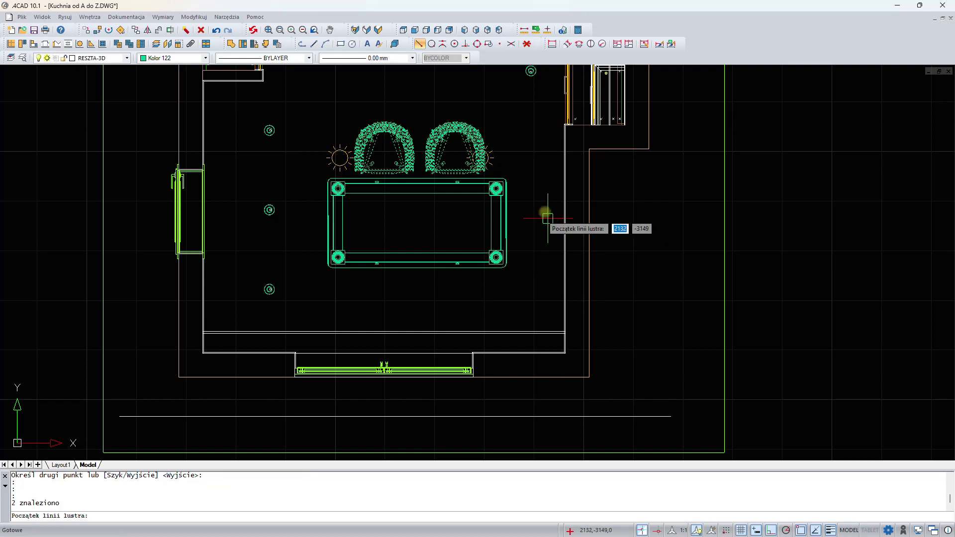
left_click(442, 46)
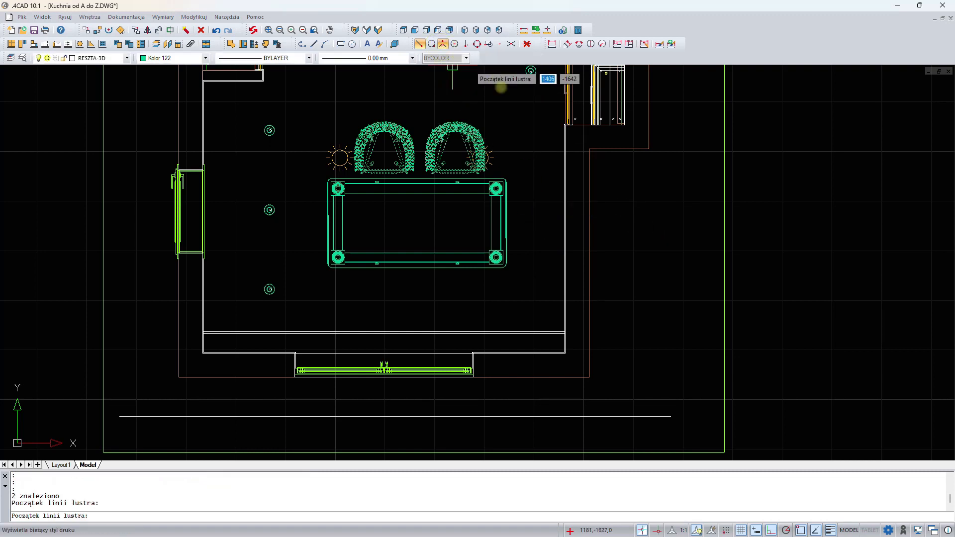
left_click(510, 220)
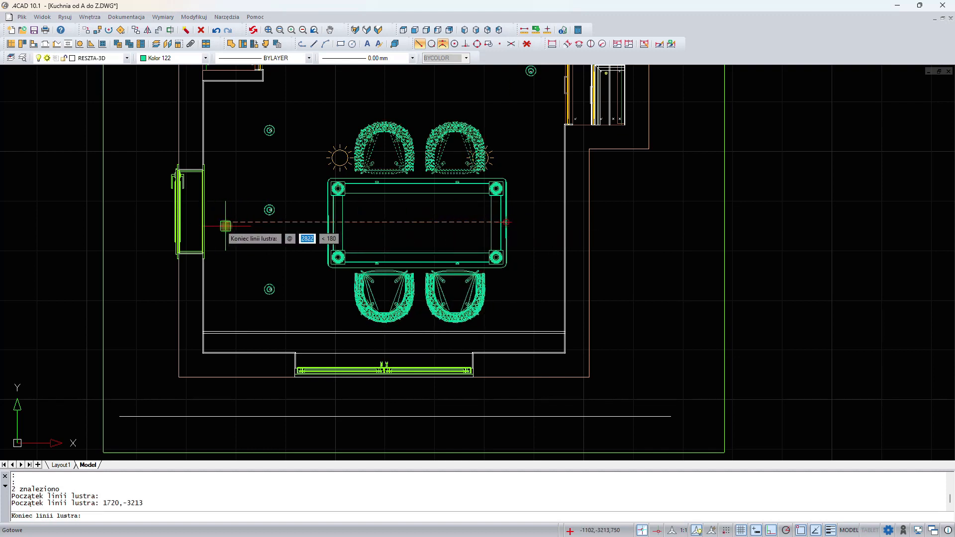
left_click(225, 226)
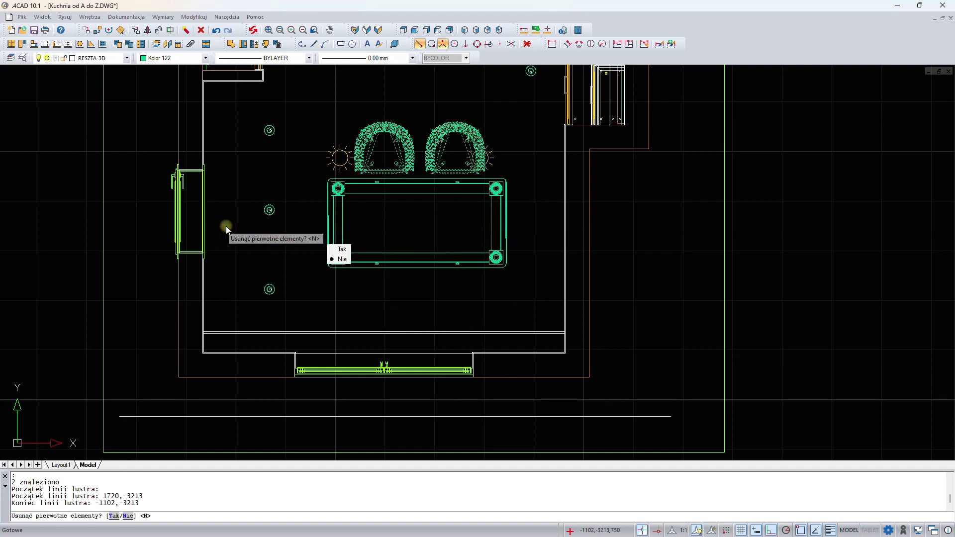
key("Return")
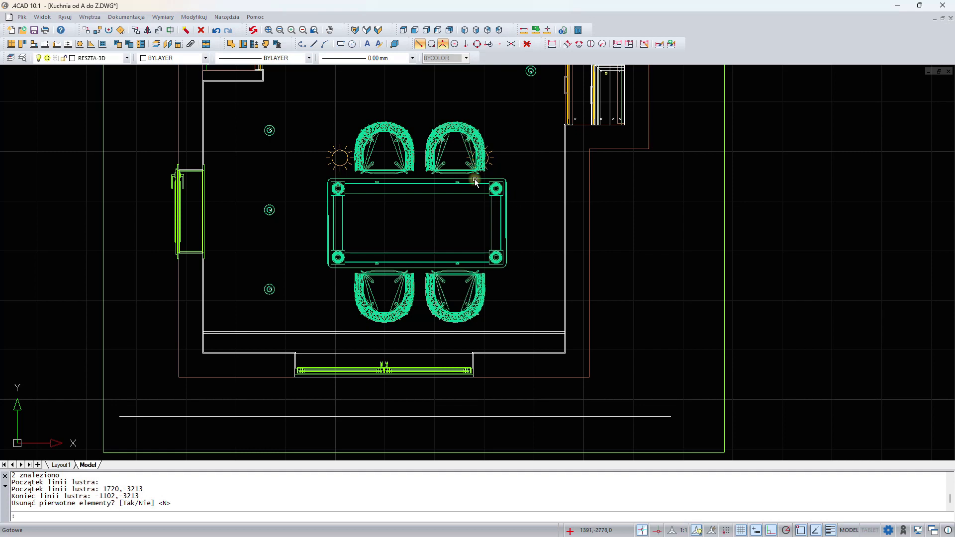
- Insert the AROMAS LAMPA WISZĄCA DELIE pendant lamp from the hanging lamps category, centred over the dining table
left_click(266, 44)
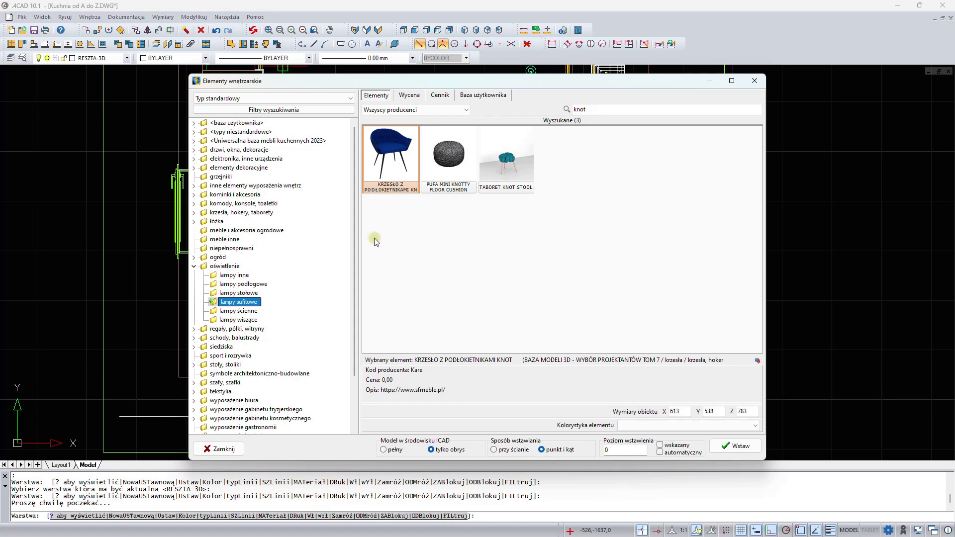
left_click(240, 321)
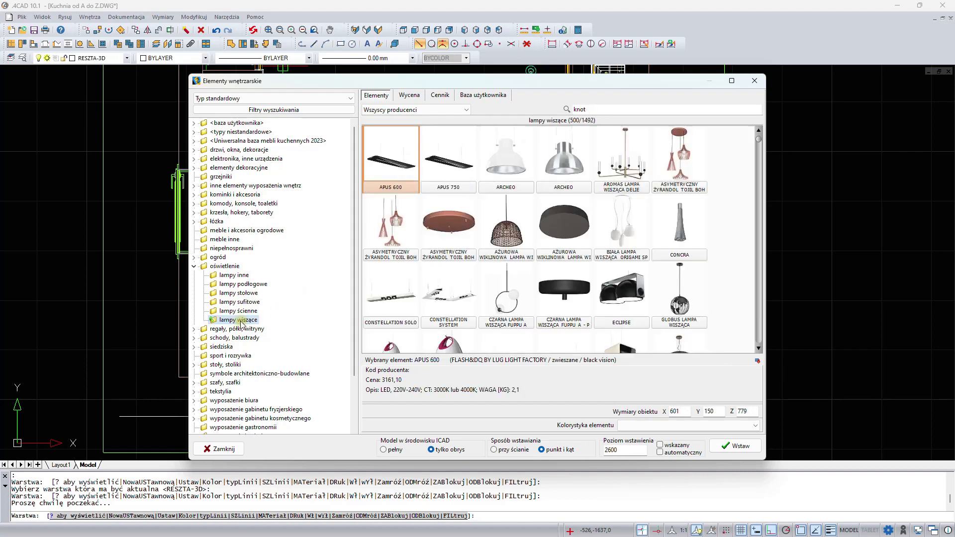
left_click(626, 163)
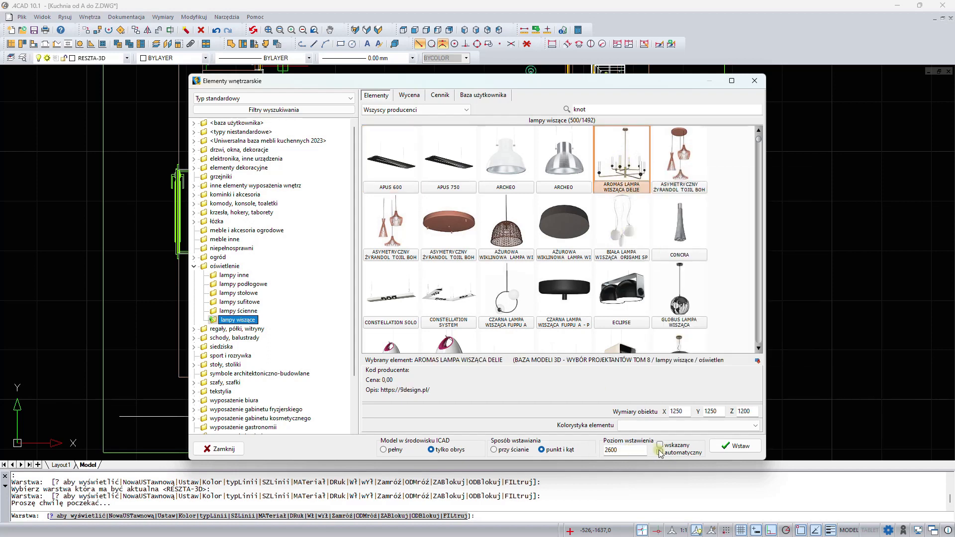
left_click(735, 446)
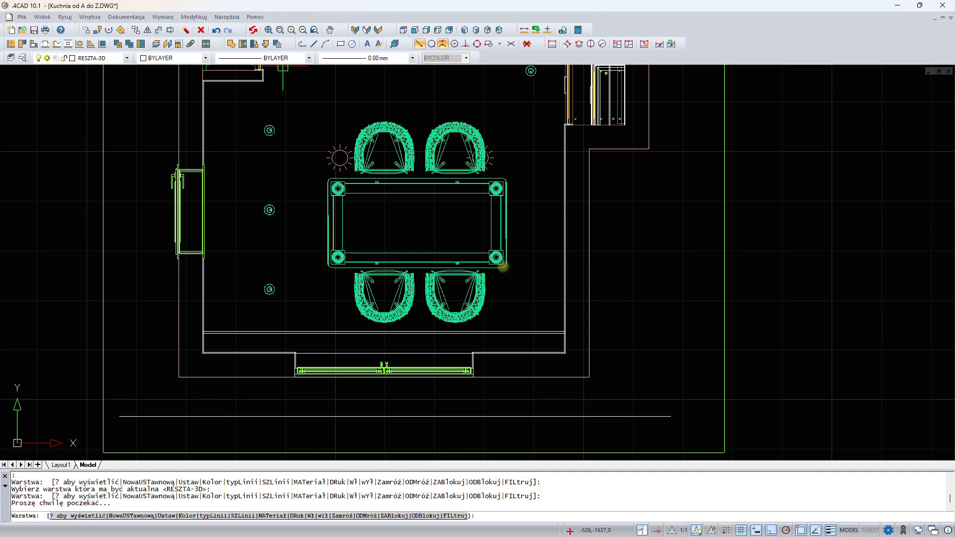
scroll(415, 216, "up", 2)
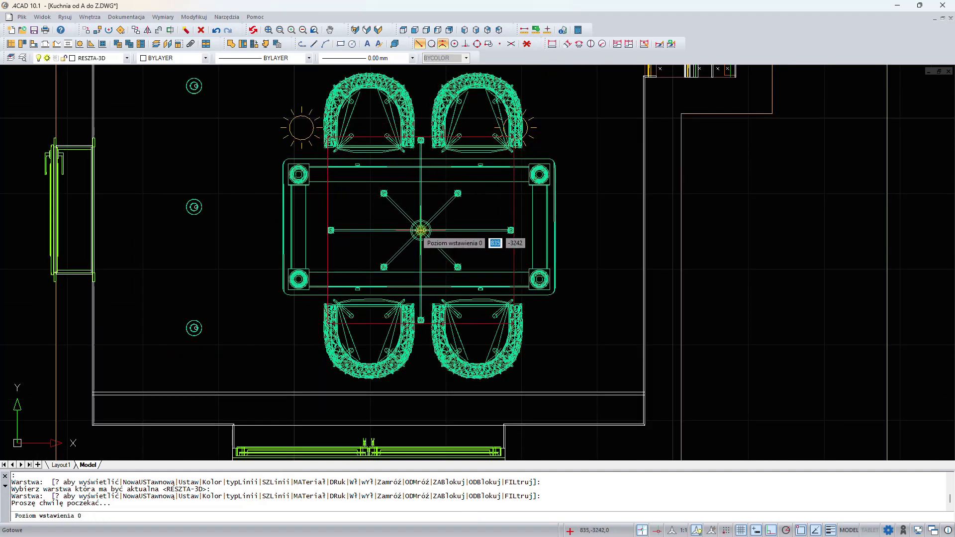
left_click(422, 230)
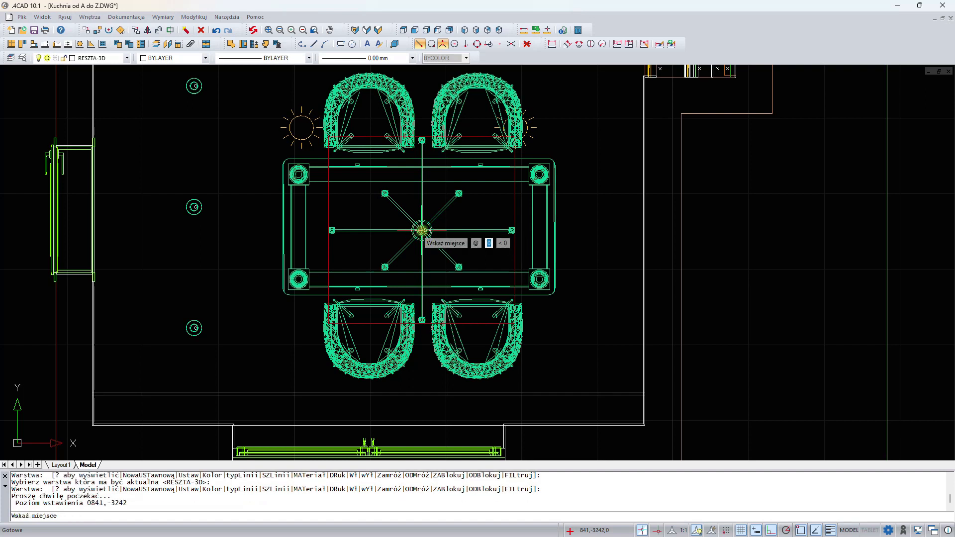
left_click(462, 231)
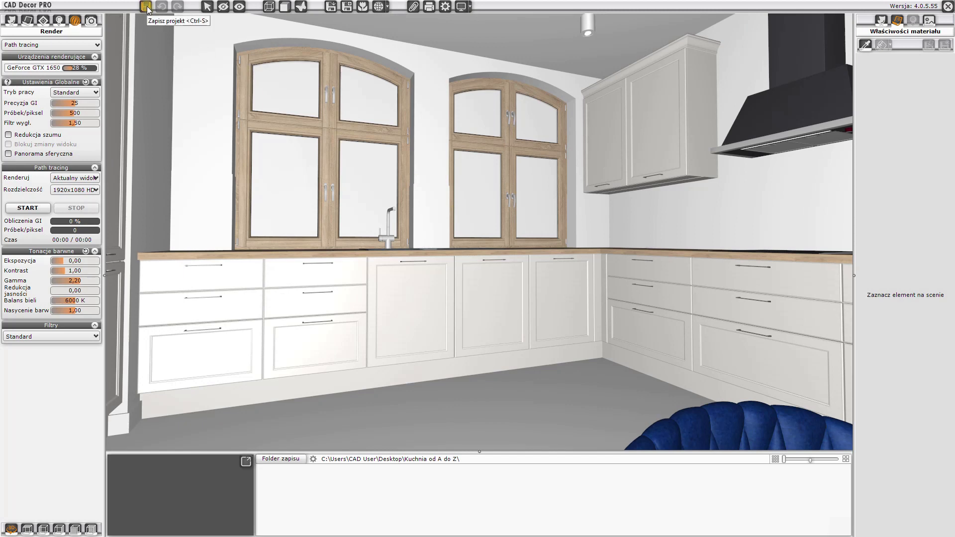
- Refresh the scene in CAD Decor PRO and orbit the 3D view towards the dining area
left_click(146, 7)
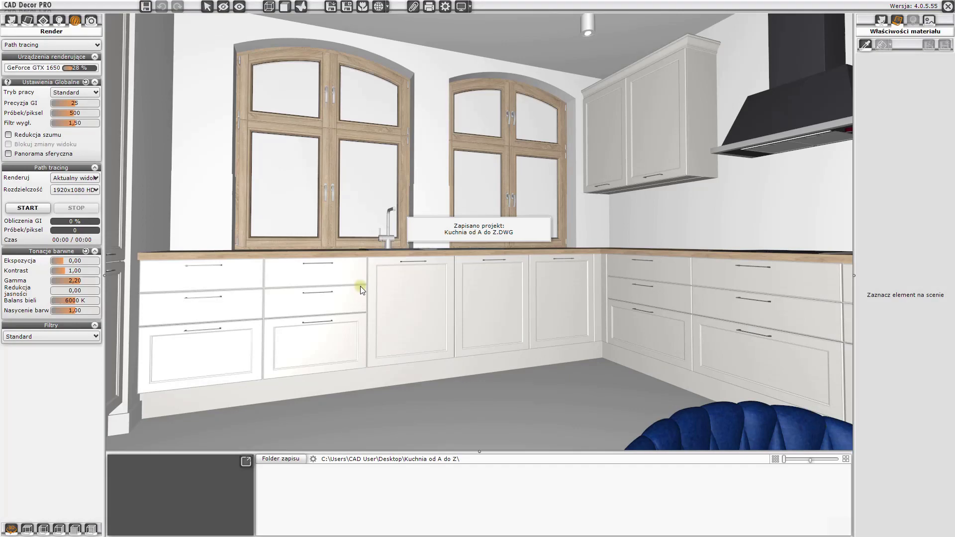
left_click_drag(361, 287, 742, 300)
mouse_move(408, 265)
left_mouse_down()
mouse_move(469, 279)
mouse_move(554, 273)
mouse_move(422, 271)
mouse_move(606, 265)
mouse_move(401, 269)
left_mouse_up()
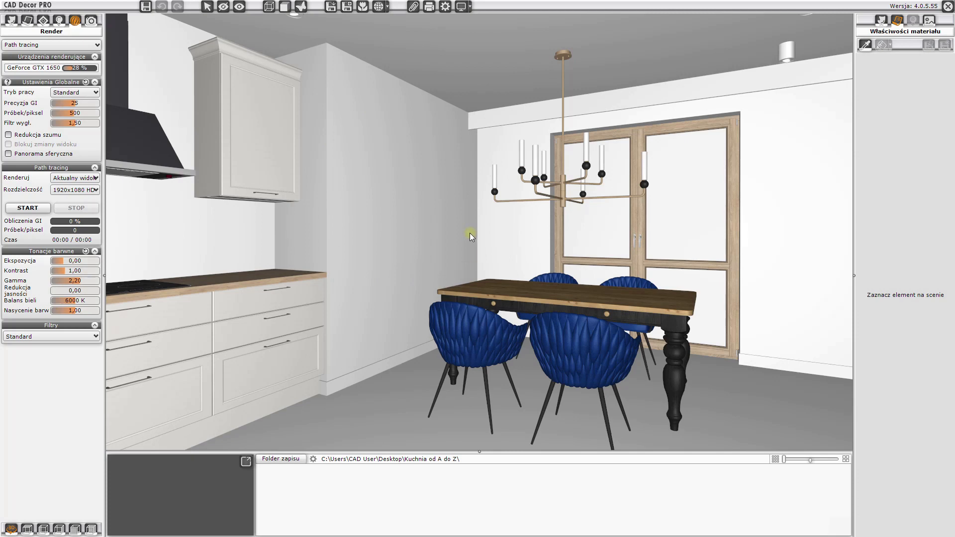
- Open the interior elements panel and browse the manufacturer databases in the library tree
left_click(10, 21)
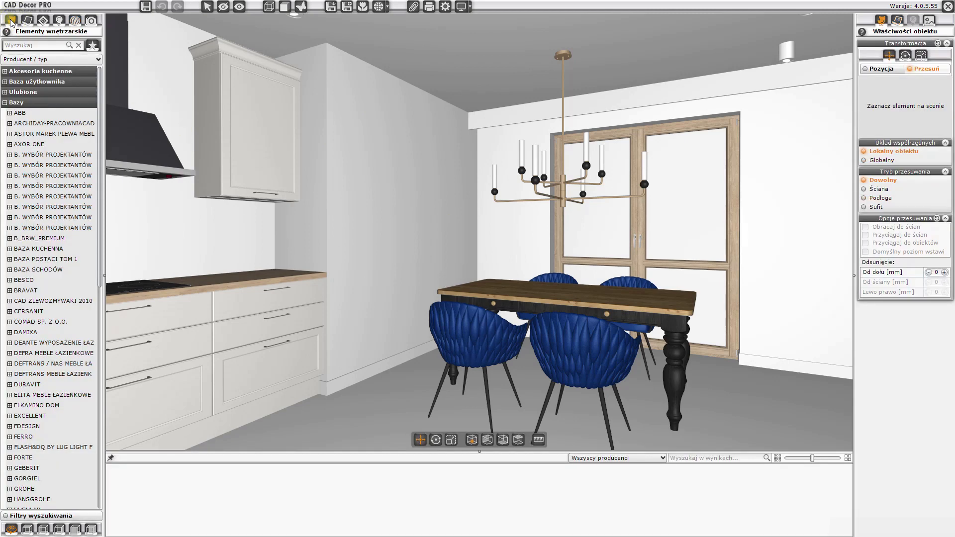
left_click(17, 103)
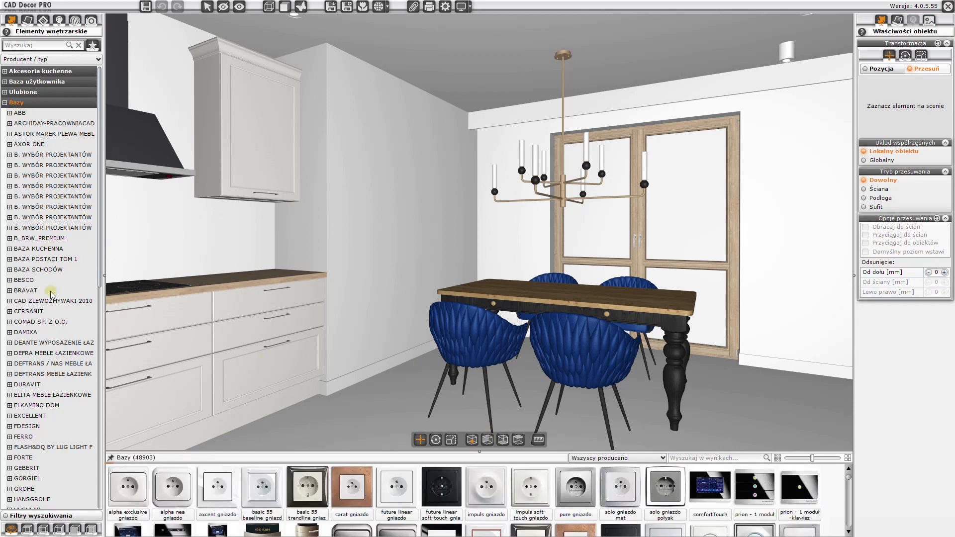
scroll(35, 349, "down", 14)
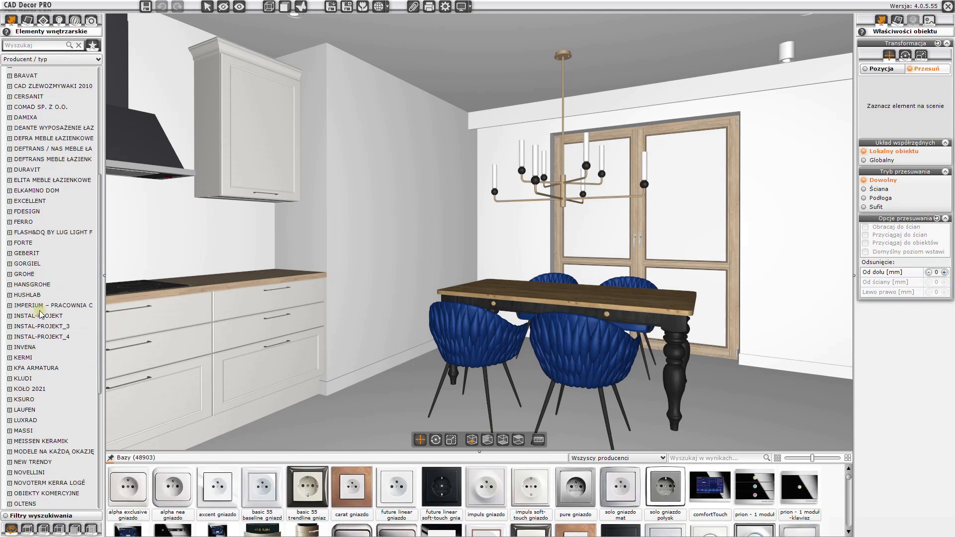
left_click(10, 327)
left_click(31, 326)
scroll(48, 312, "up", 14)
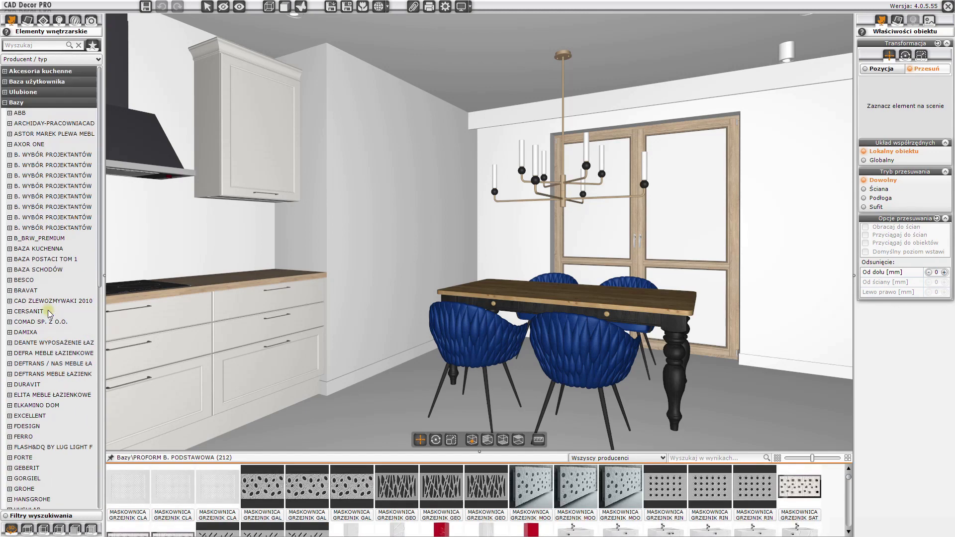
left_click(27, 134)
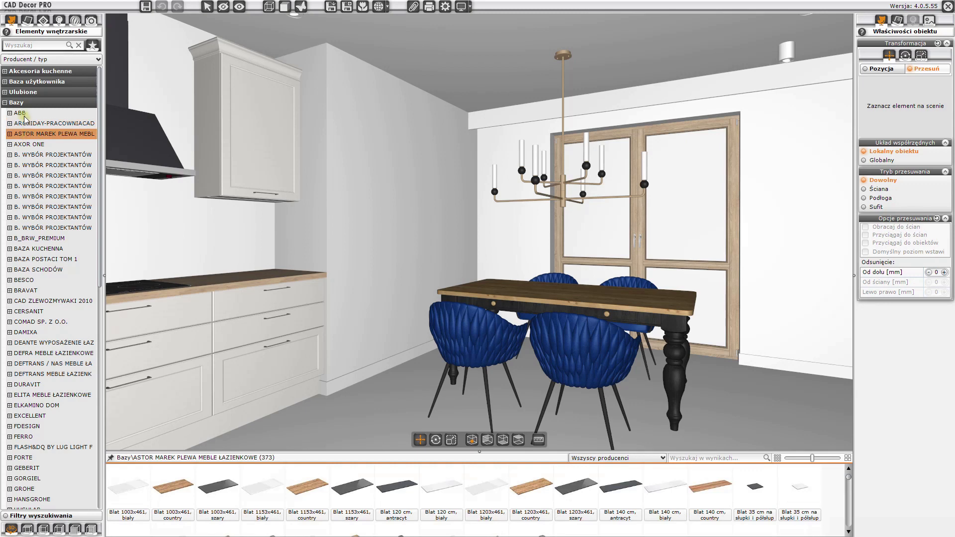
left_click(24, 113)
left_click(25, 123)
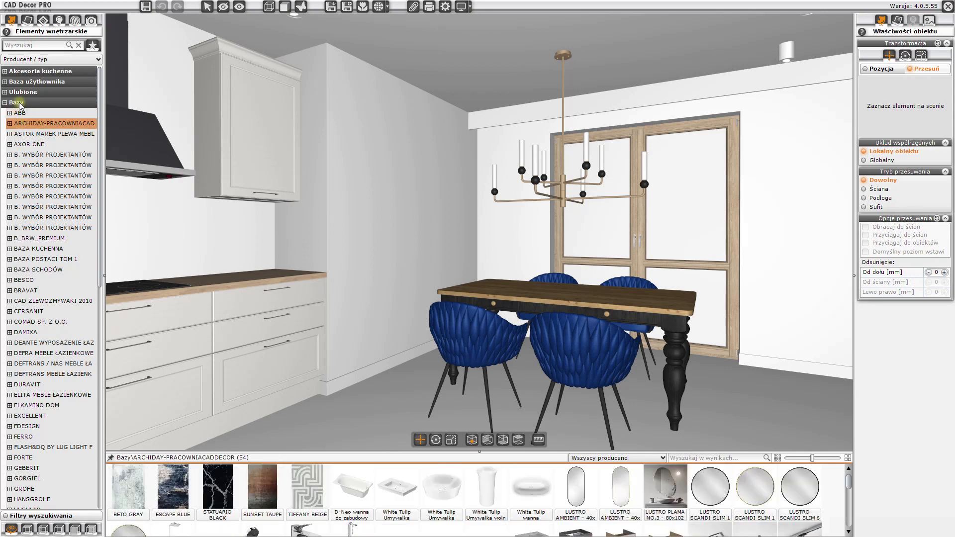
left_click(21, 103)
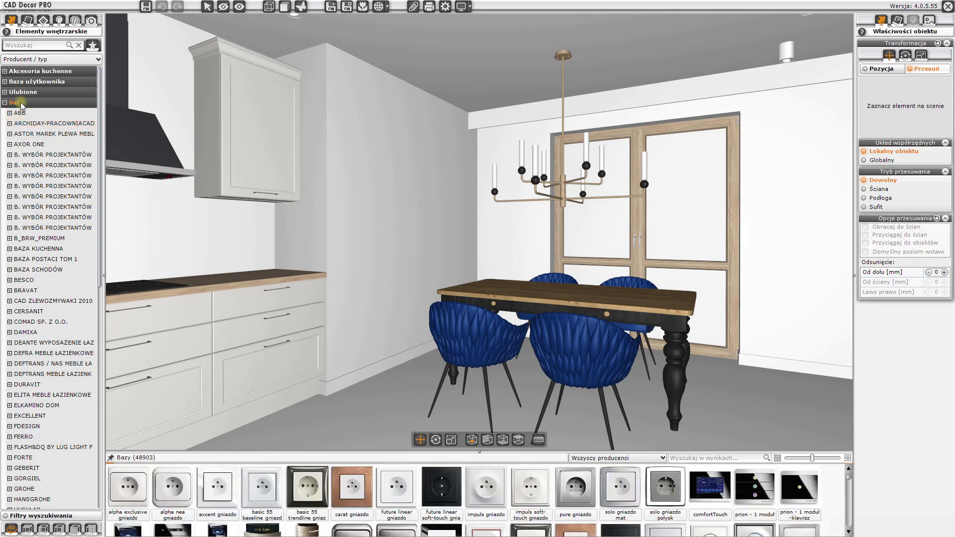
- Search the library for "zegar" and enlarge the results panel to browse the clocks
left_click(689, 459)
type("zegar")
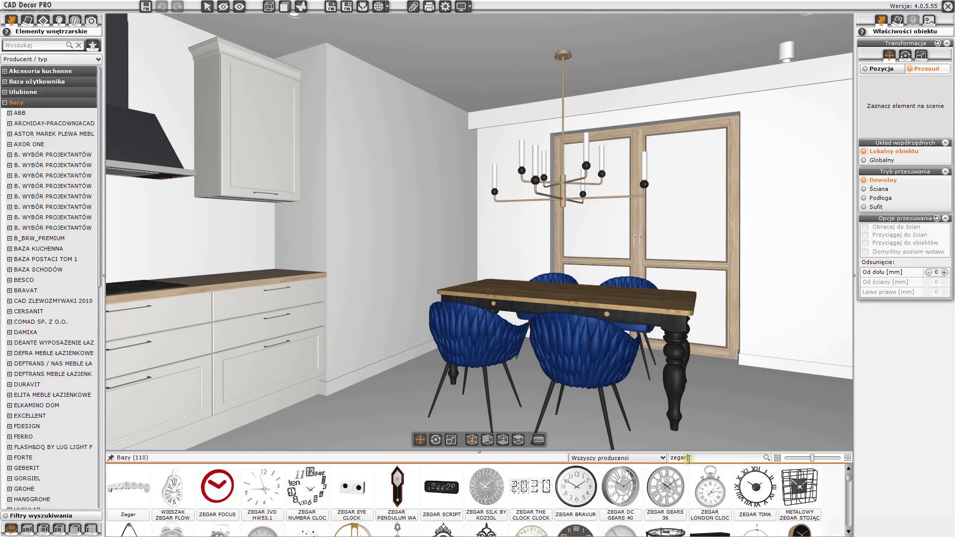
left_click_drag(479, 453, 479, 393)
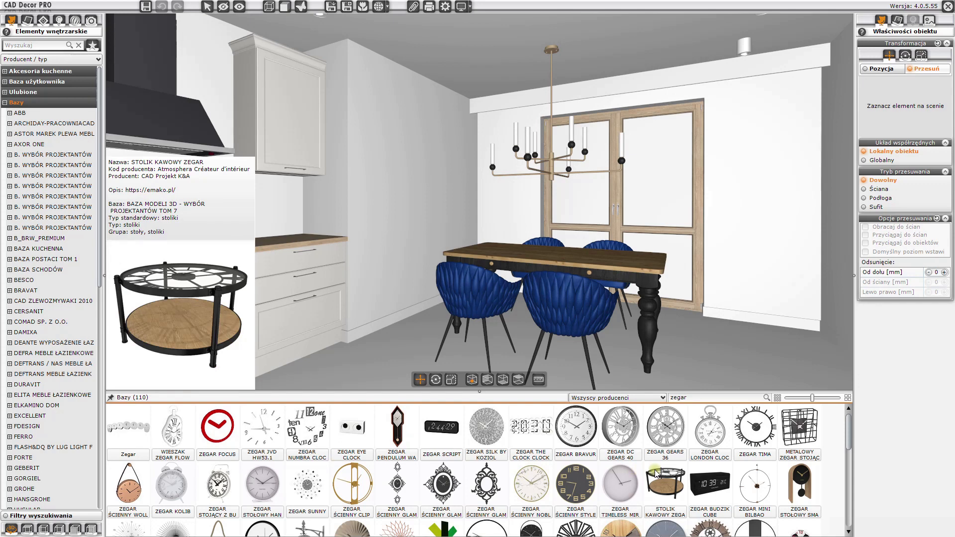
scroll(656, 474, "down", 2)
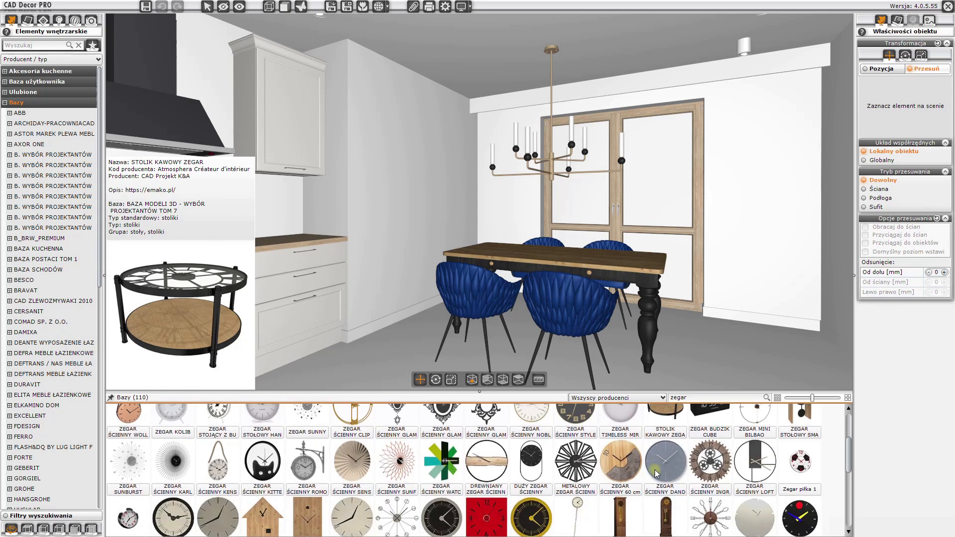
scroll(656, 474, "up", 2)
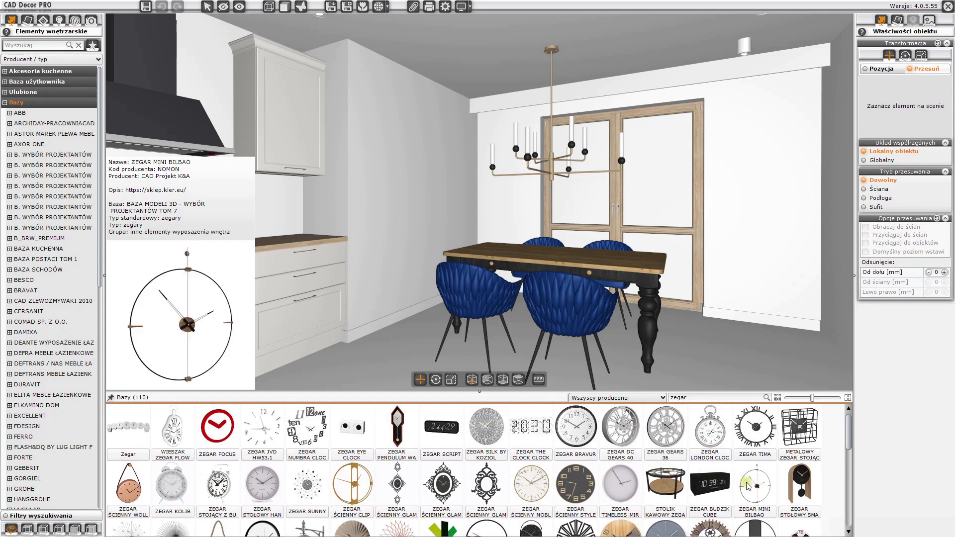
scroll(586, 505, "down", 5)
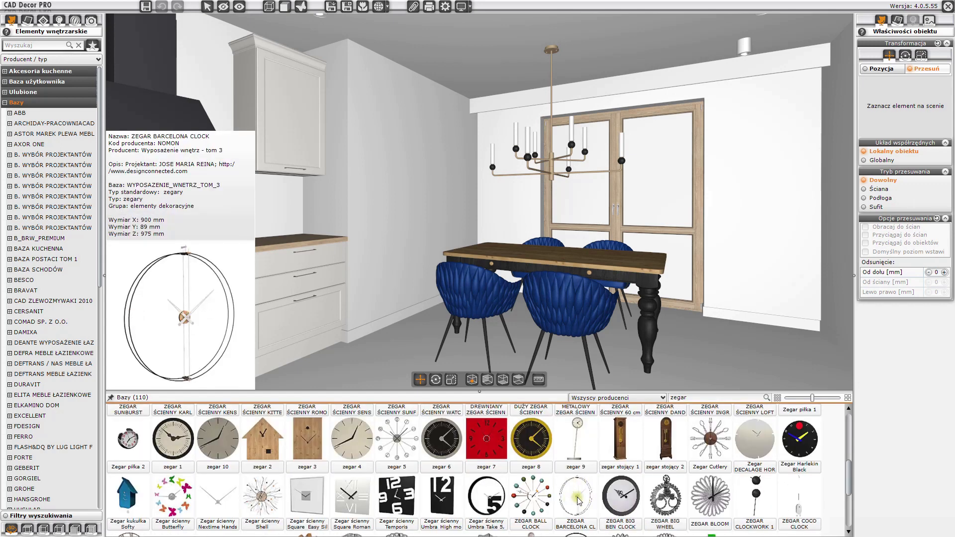
- Place the ZEGAR BARCELONA CLOCK on the side wall beside the dining area using wall placement mode
left_click(578, 500)
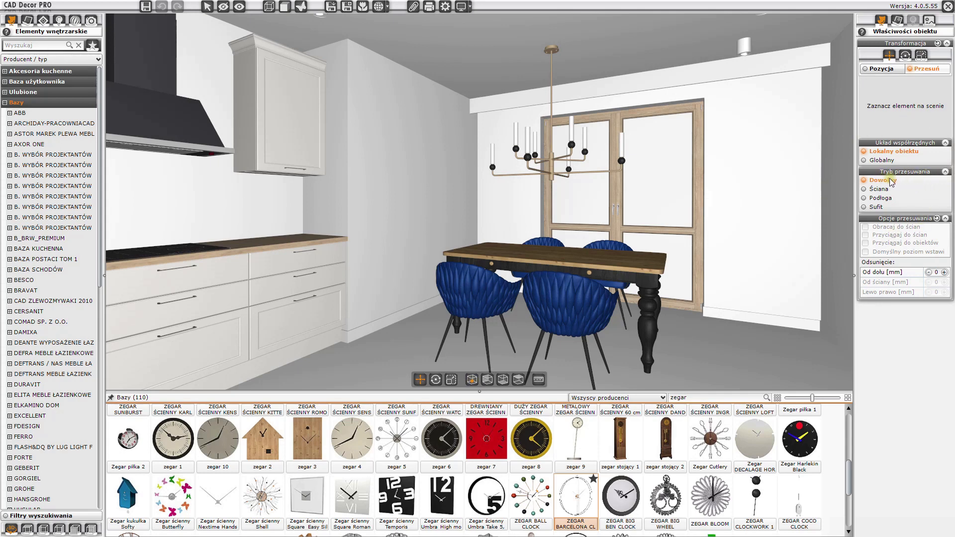
left_click(883, 190)
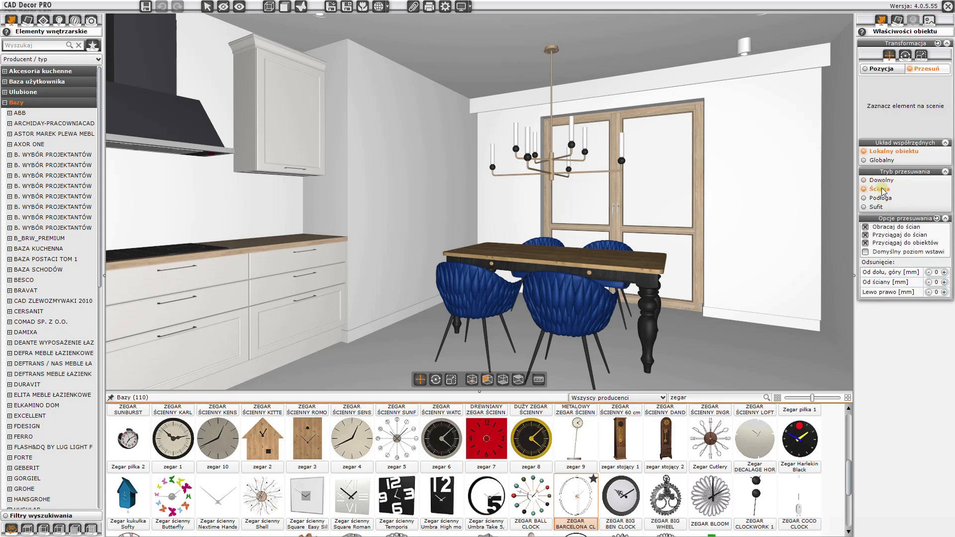
mouse_move(581, 504)
left_click_drag(581, 504, 424, 115)
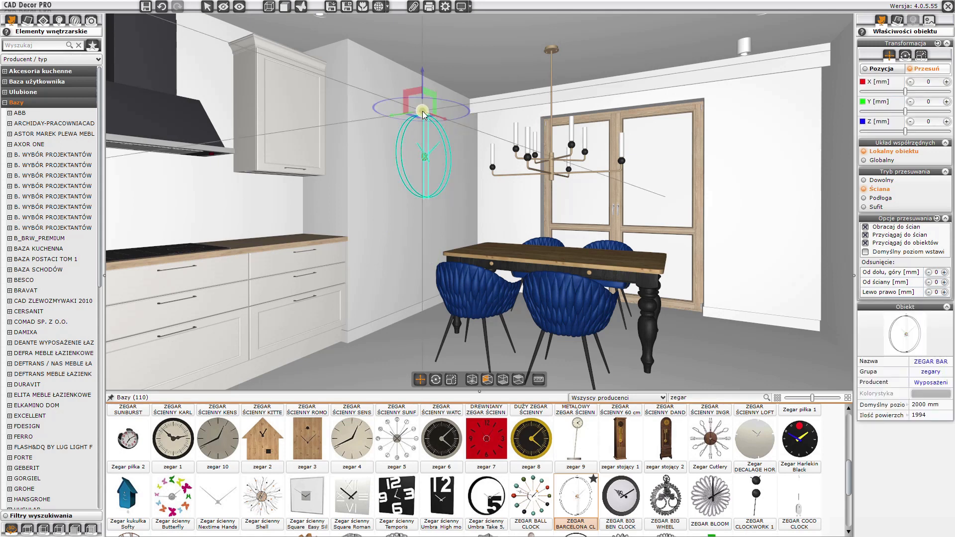
key("Escape")
- Search for "kwiat" and place the KWIAT ZAMIOKULKAS plant on the floor right of the table using floor mode
left_click_drag(547, 233, 624, 235)
left_click_drag(699, 397, 656, 394)
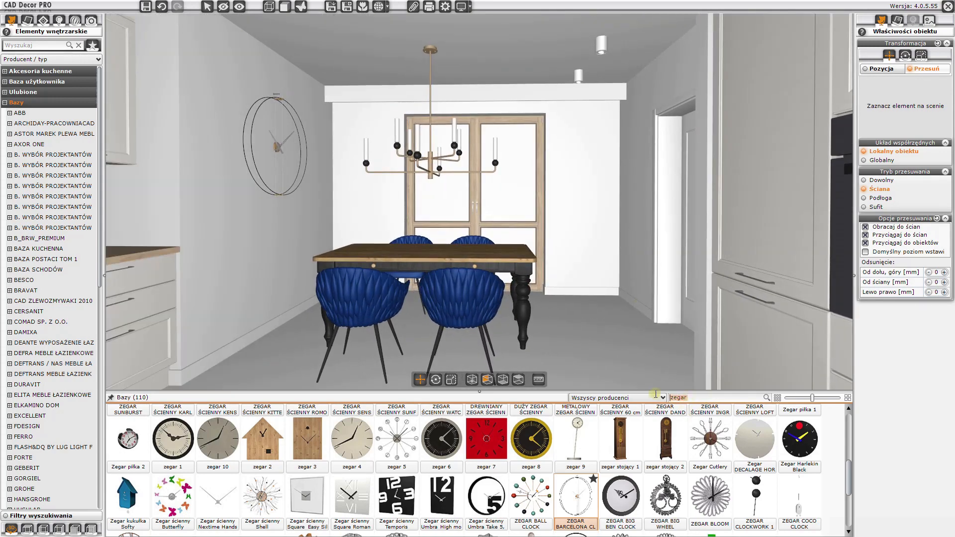
type("kwiat")
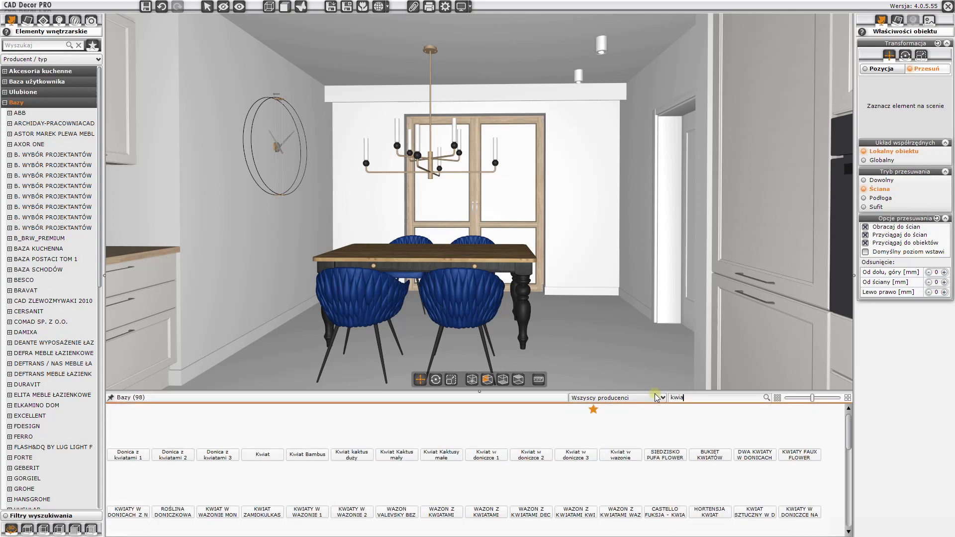
mouse_move(219, 475)
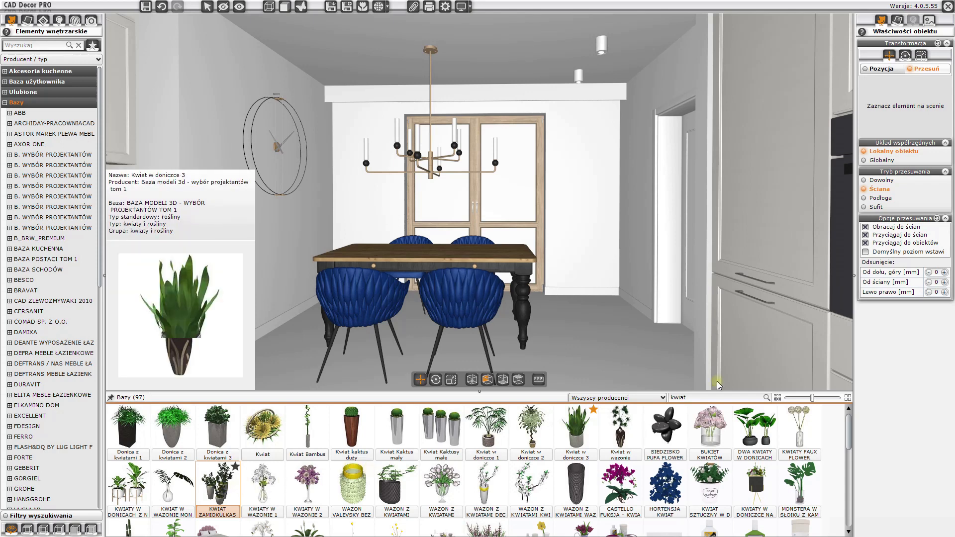
left_click(504, 381)
left_click_drag(230, 486, 525, 301)
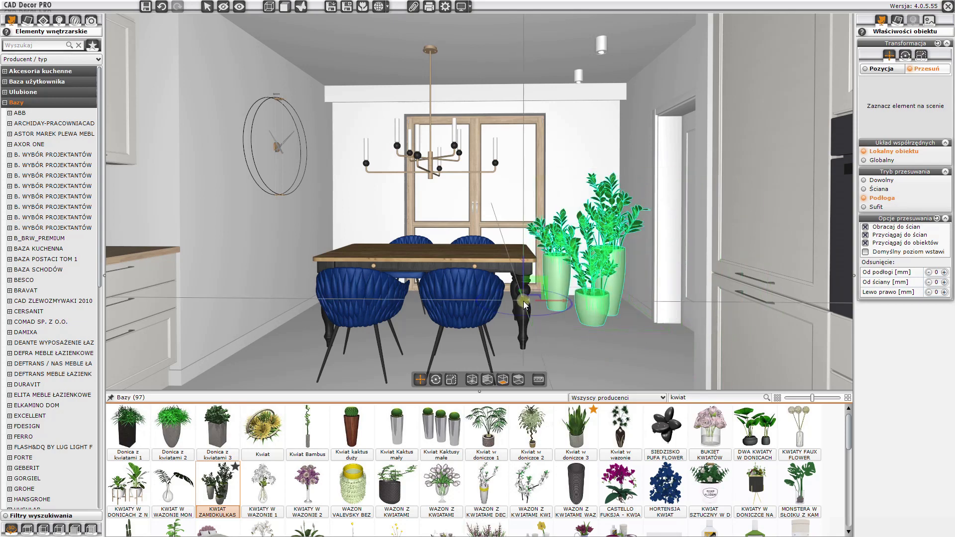
key("Escape")
- Move the plant slightly further into the corner beside the window
middle_click_drag(524, 302, 524, 291)
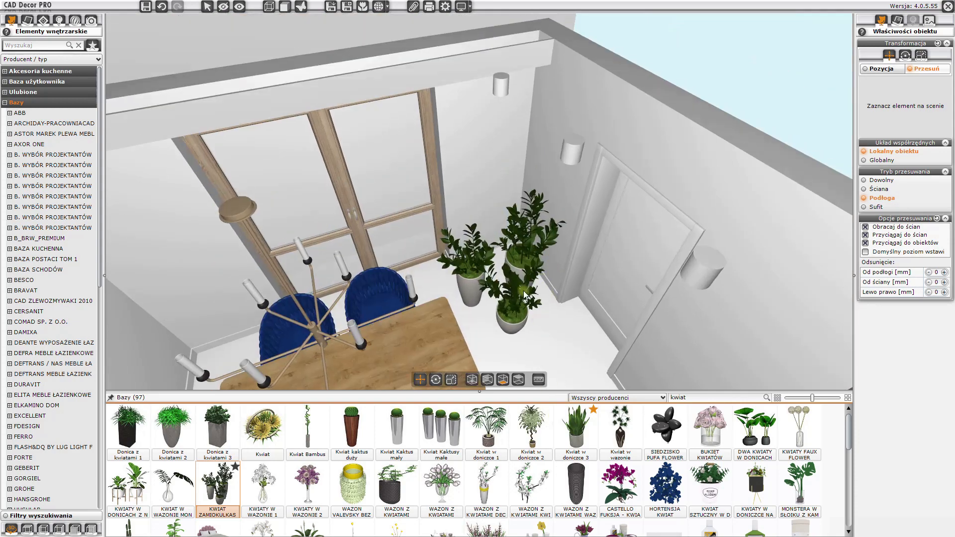
left_click(519, 262)
left_click_drag(464, 279, 433, 281)
left_click(433, 282)
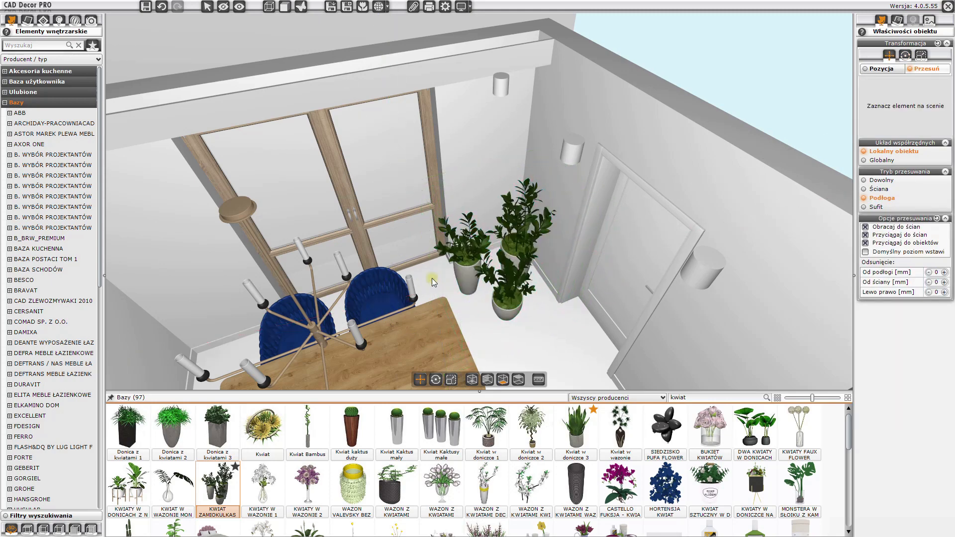
- Orbit the 3D view to inspect the plant placement next to the window
left_click_drag(605, 326, 573, 243)
left_click_drag(606, 269, 535, 171)
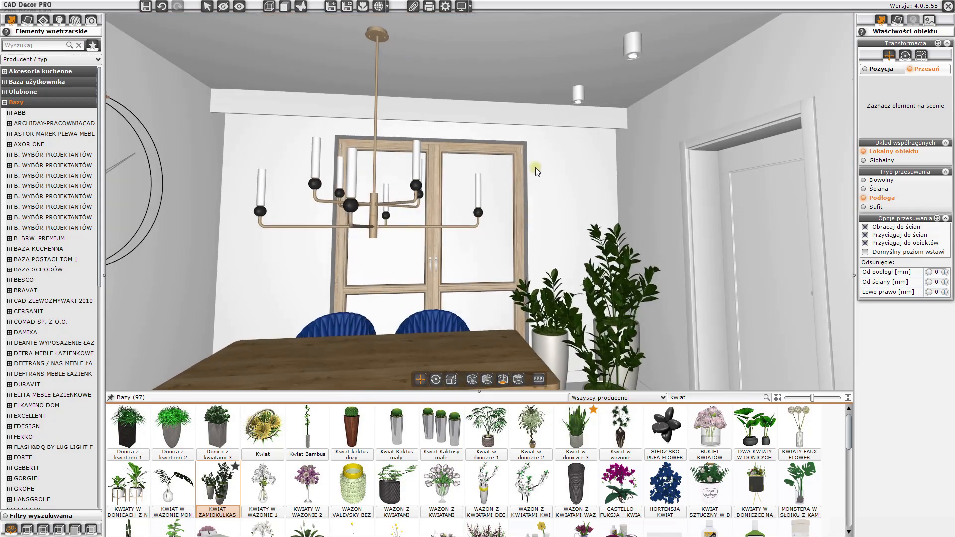
left_click(612, 216)
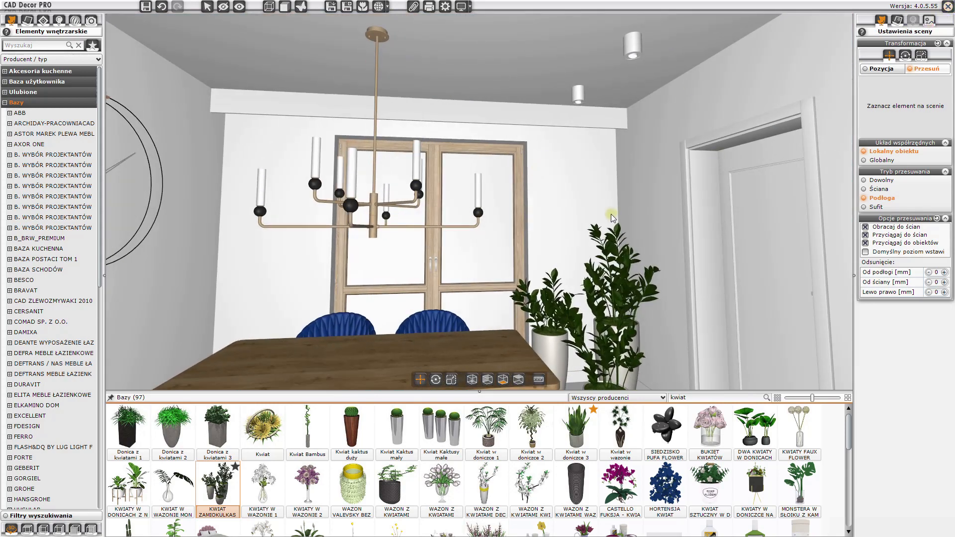
key("Escape")
scroll(607, 224, "down", 5)
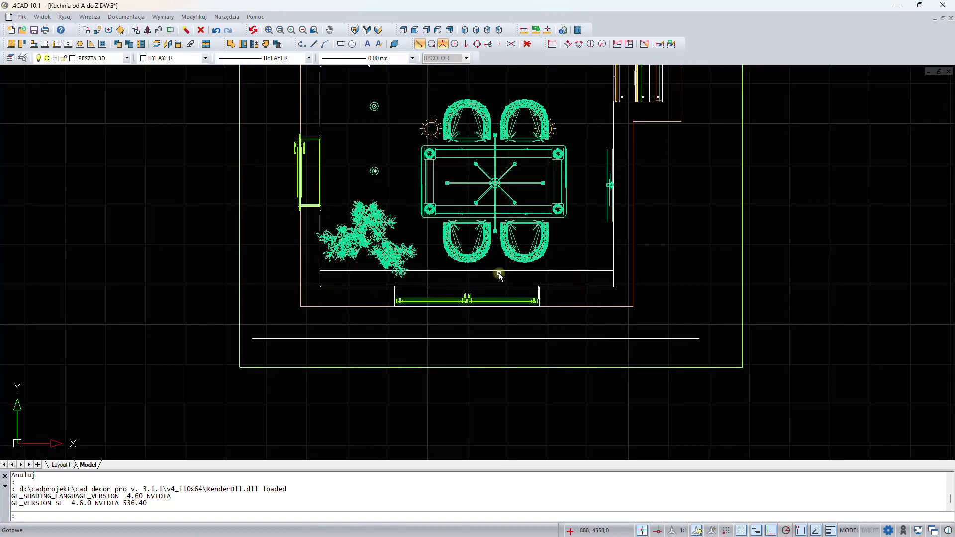
- Open the interior elements library, search for "zasłona 6", show all results and select the Zasłona 6 curtain
left_click(266, 43)
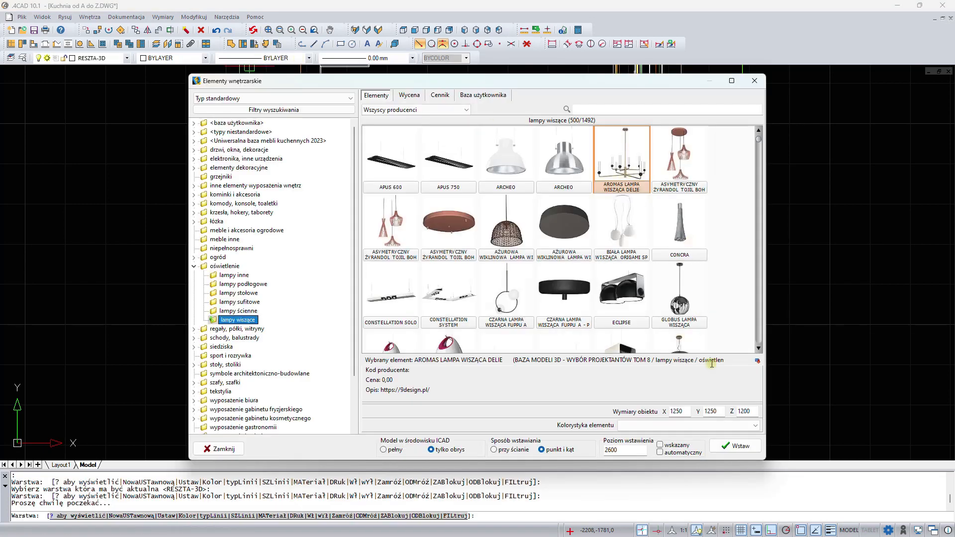
left_click(578, 113)
type("zasłona 6")
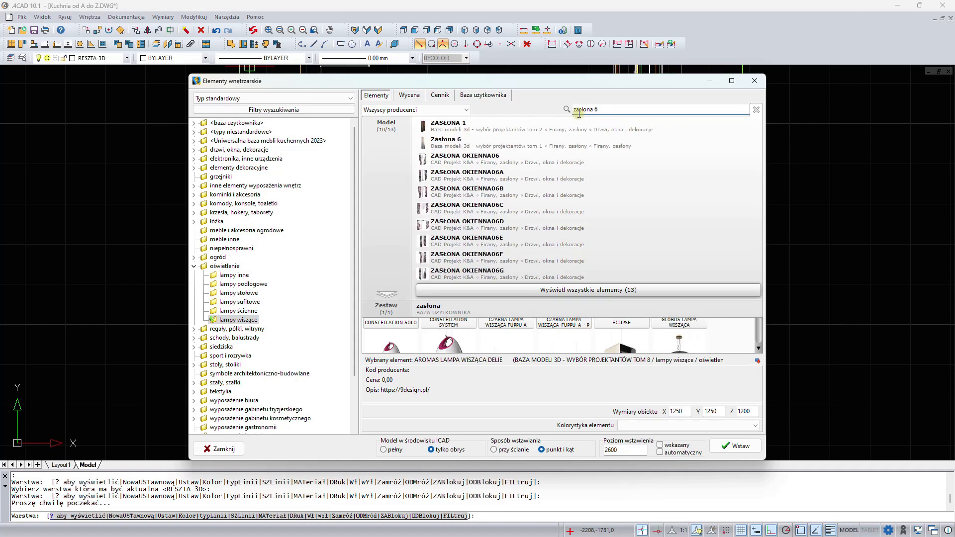
left_click(613, 290)
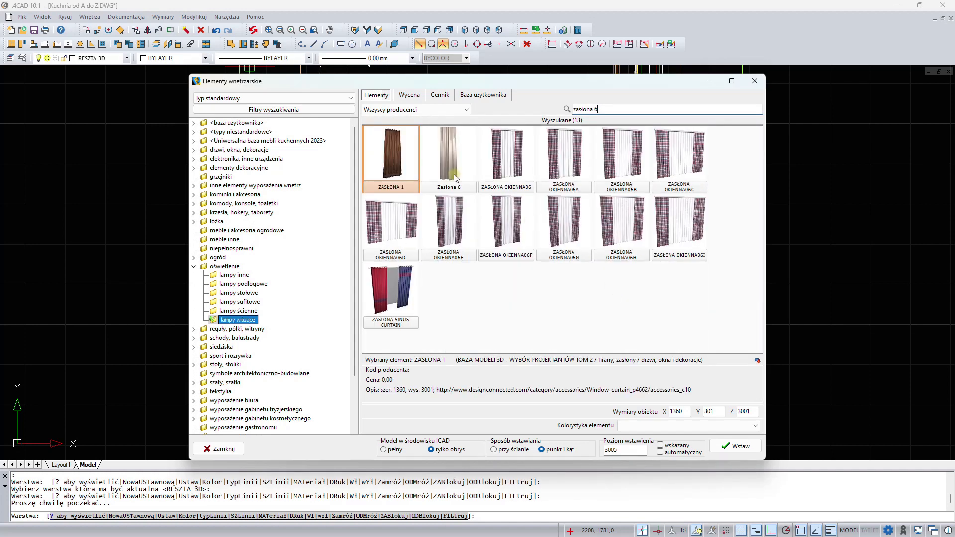
left_click(448, 157)
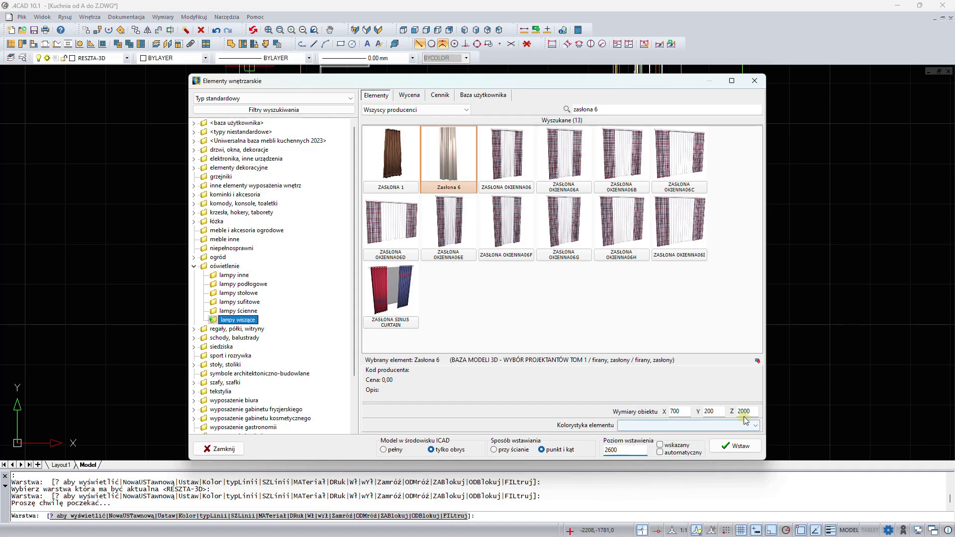
- Set the curtain's Z dimension to 2600, choose wall placement, and insert it on the window wall left of the window
left_click_drag(752, 412, 730, 411)
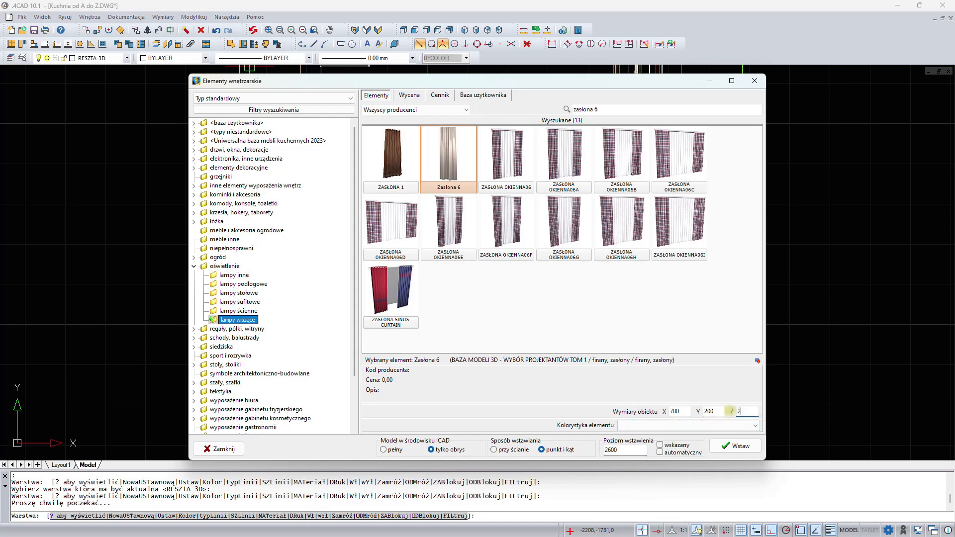
left_click(503, 451)
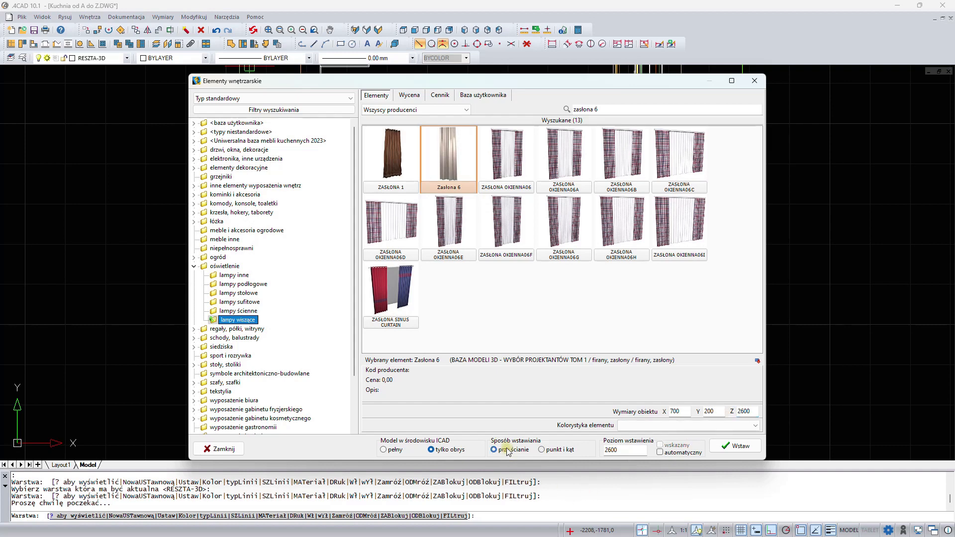
left_click(736, 446)
scroll(336, 285, "up", 4)
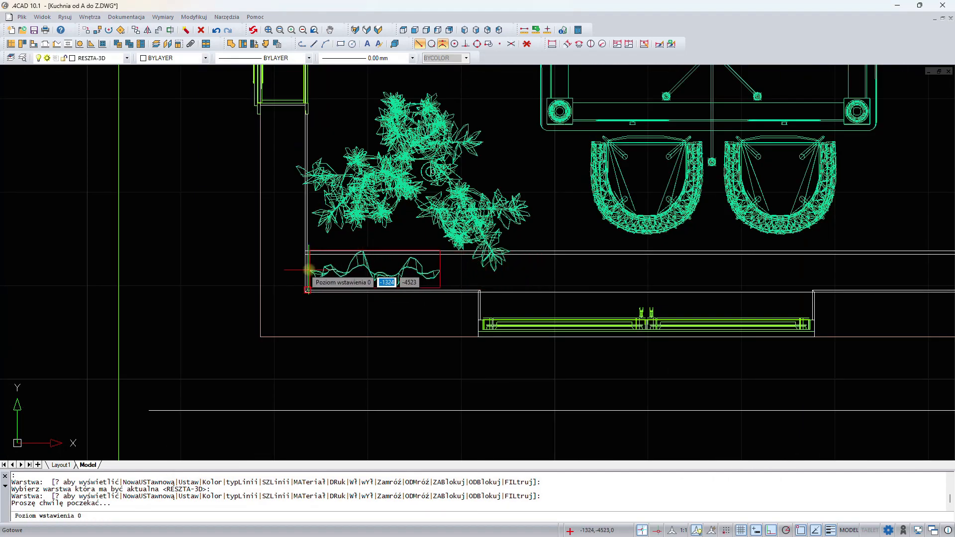
left_click(309, 272)
key("Escape")
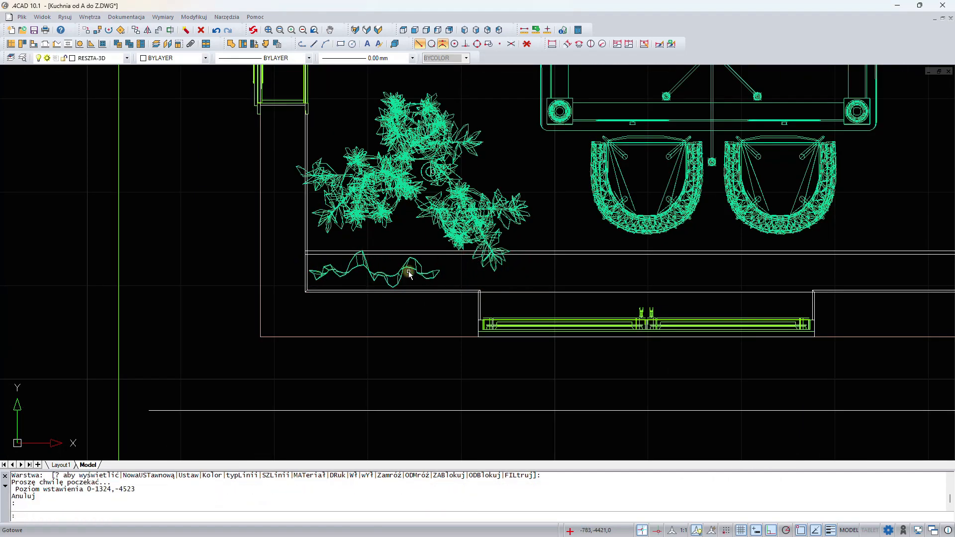
- Copy the curtain about 500 mm to the right along the same wall
left_click(412, 271)
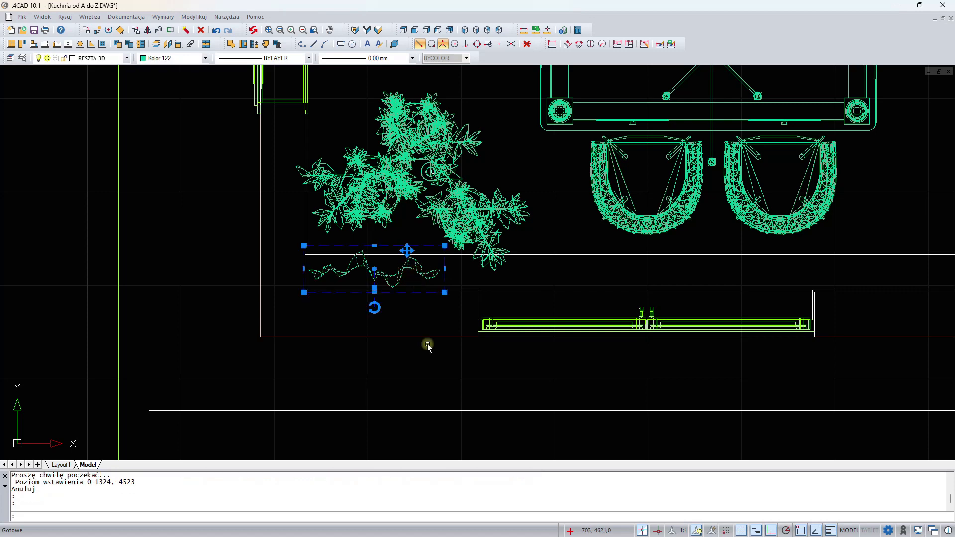
scroll(434, 368, "down", 3)
right_click(437, 368)
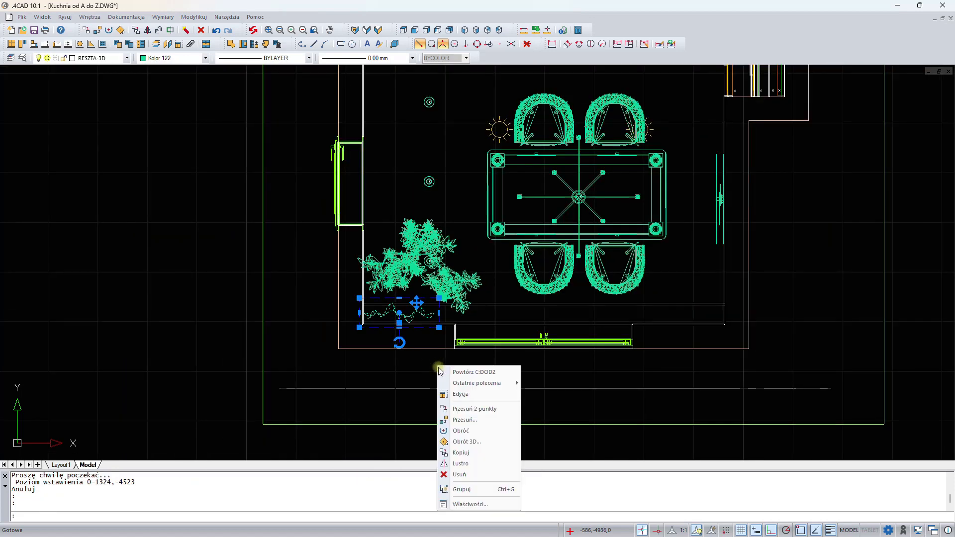
left_click(460, 452)
left_click(422, 368)
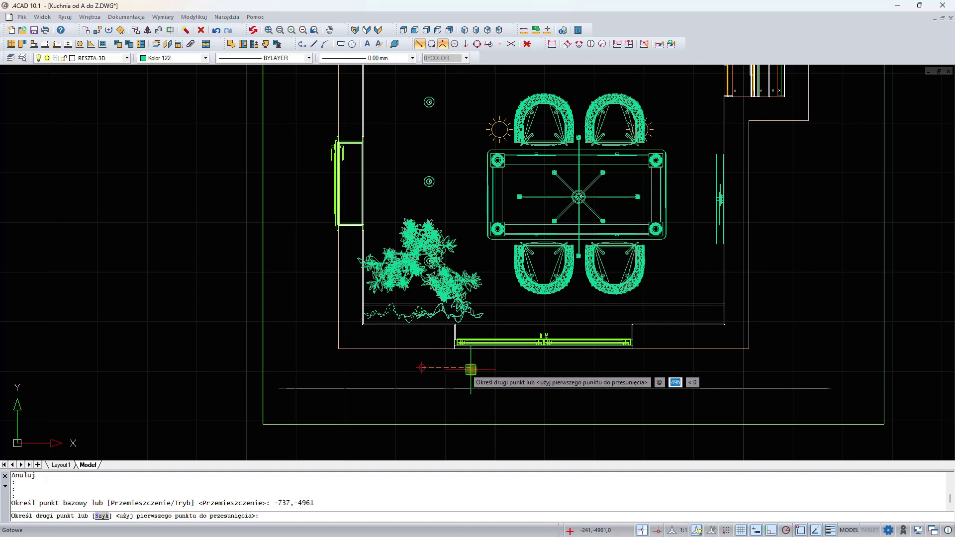
left_click(470, 369)
key("Return")
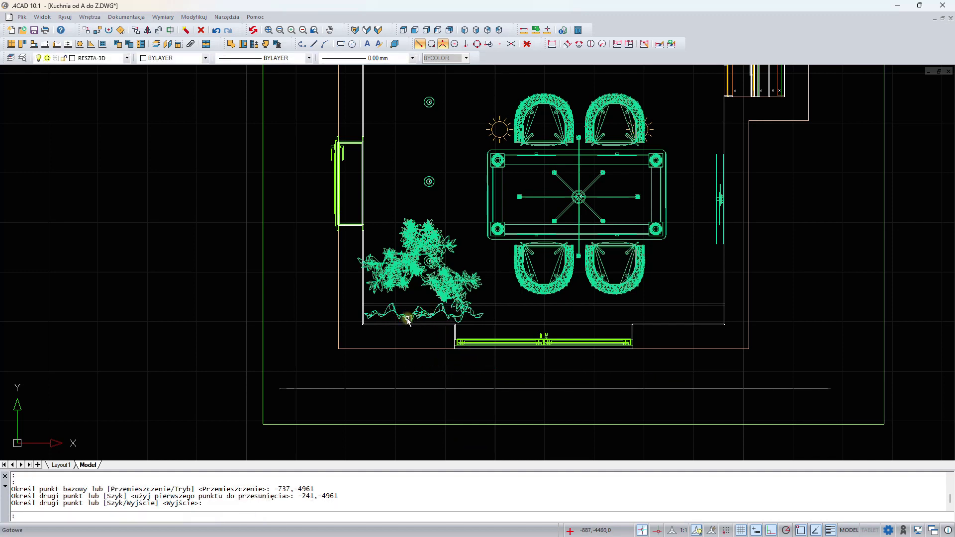
- Copy a curtain about 2420 mm to the right, onto the wall right of the window
left_click(407, 321)
right_click(437, 366)
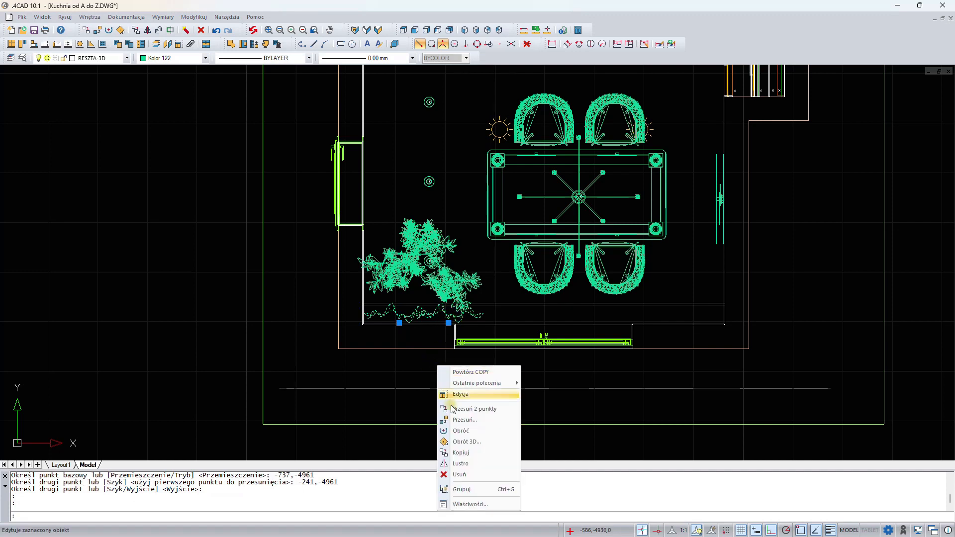
left_click(461, 452)
left_click(435, 370)
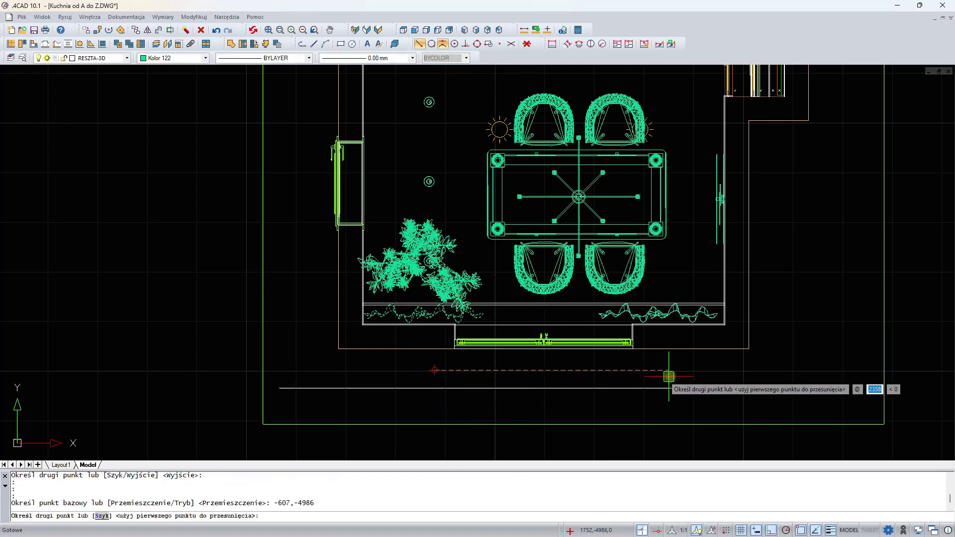
left_click(675, 376)
right_click(677, 379)
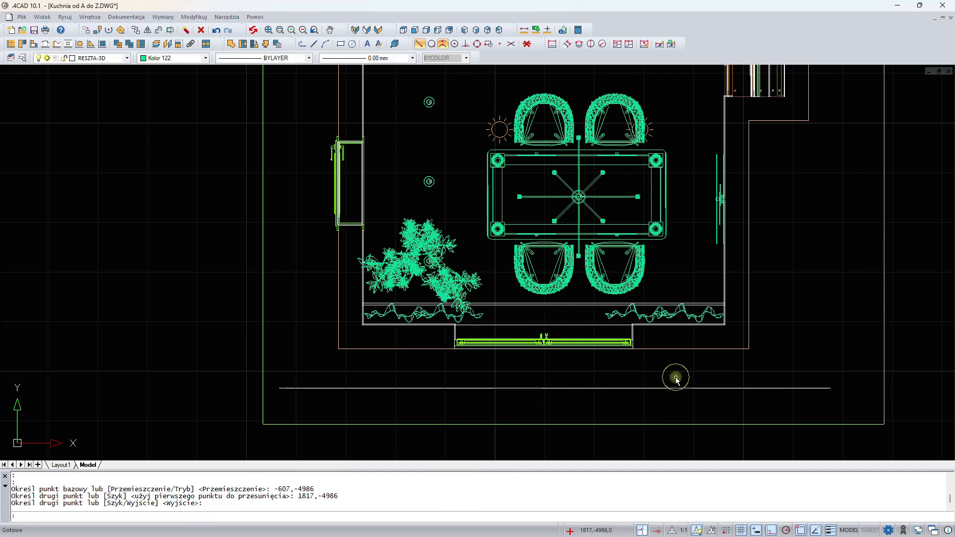
- Open the CAD Decor PRO 3D visualisation and orbit to inspect the curtains and kitchen
left_click(36, 32)
left_click(379, 31)
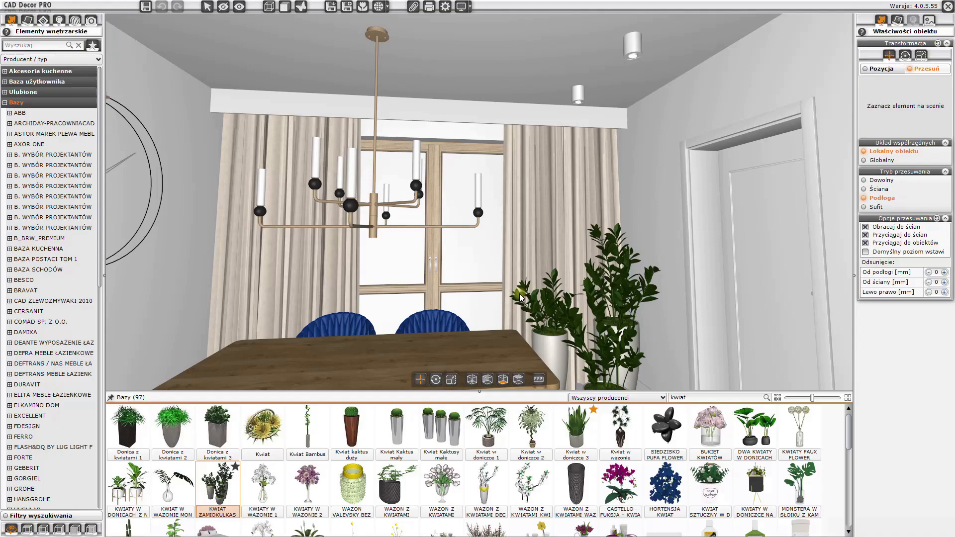
left_click_drag(481, 394, 473, 482)
left_click_drag(610, 249, 516, 232)
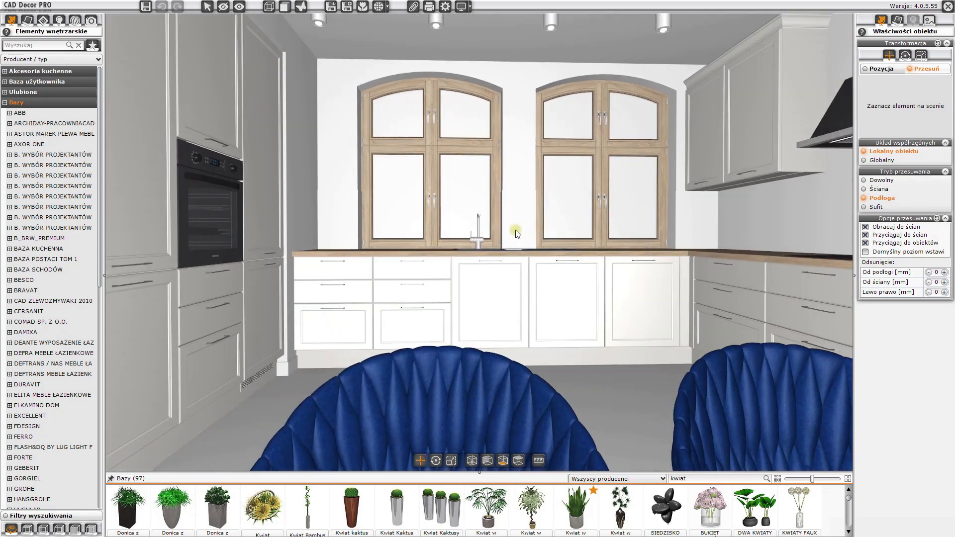
- Open the materials library and inspect the material of the upper cabinet fronts
left_click(27, 21)
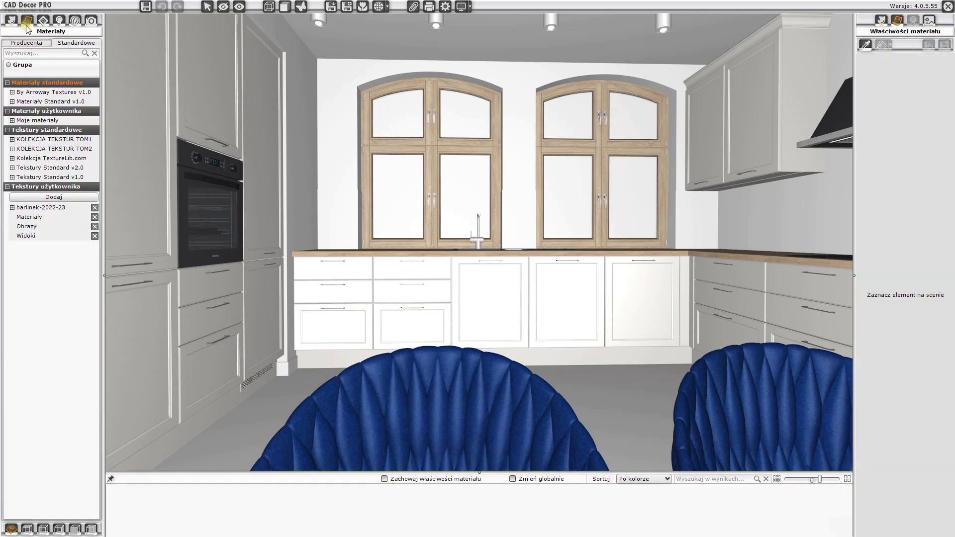
left_click(12, 93)
left_click_drag(465, 237, 552, 213)
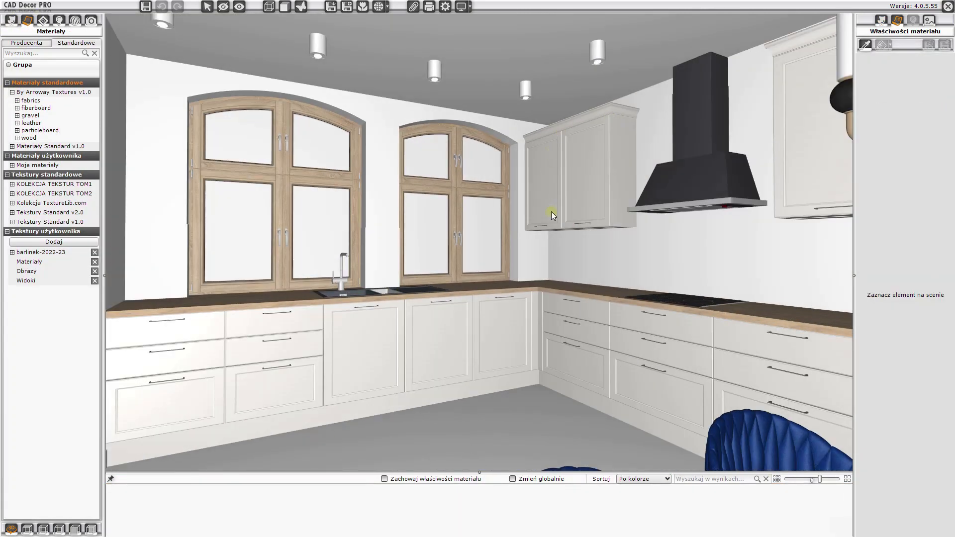
left_click(558, 185)
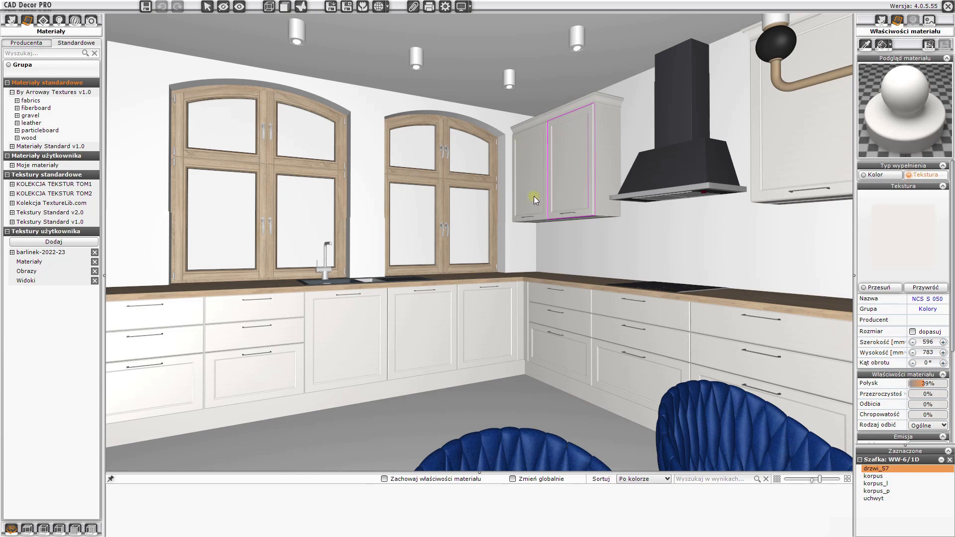
key("Escape")
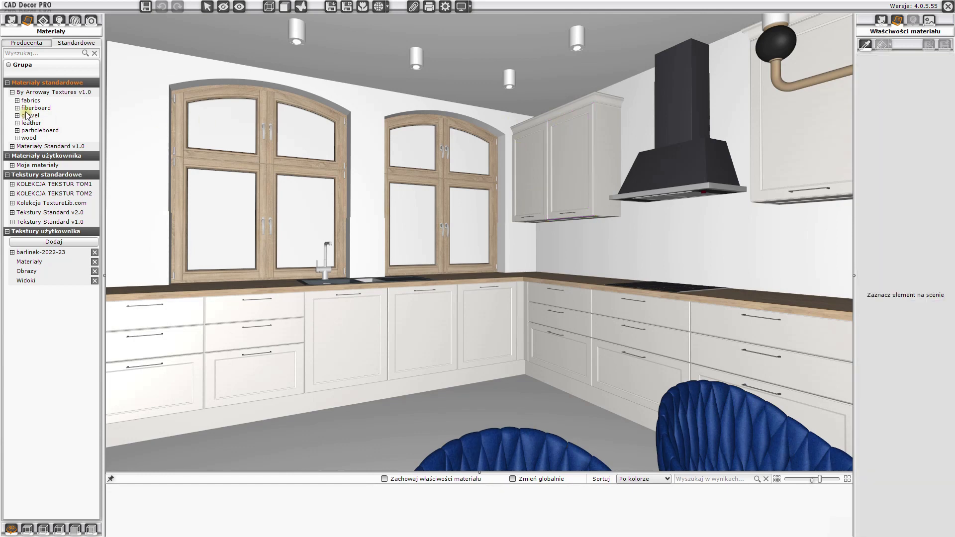
- Enable global material change and apply lakier 1 matowy from the Materiały Standard lakier group to the cabinet fronts
left_click(11, 146)
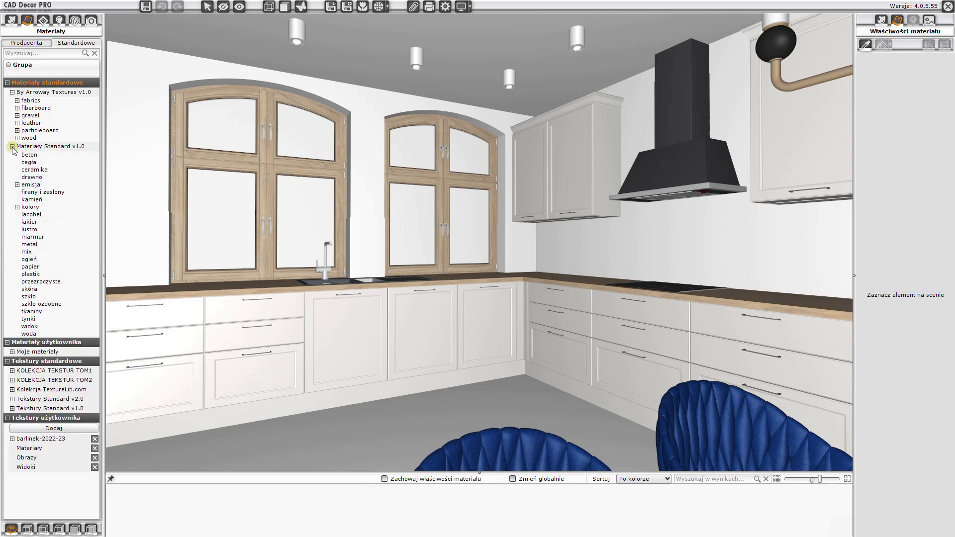
left_click(23, 223)
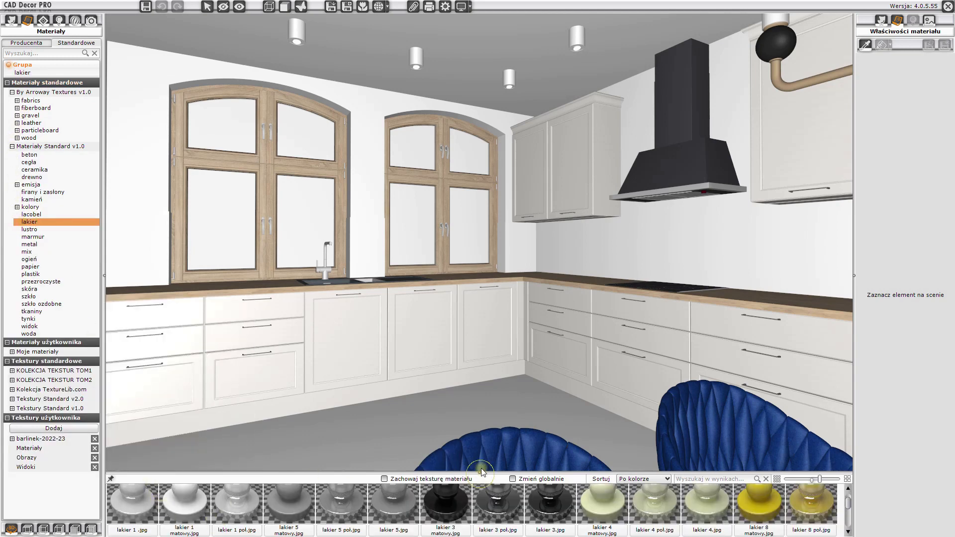
left_click_drag(479, 472, 479, 432)
mouse_move(292, 477)
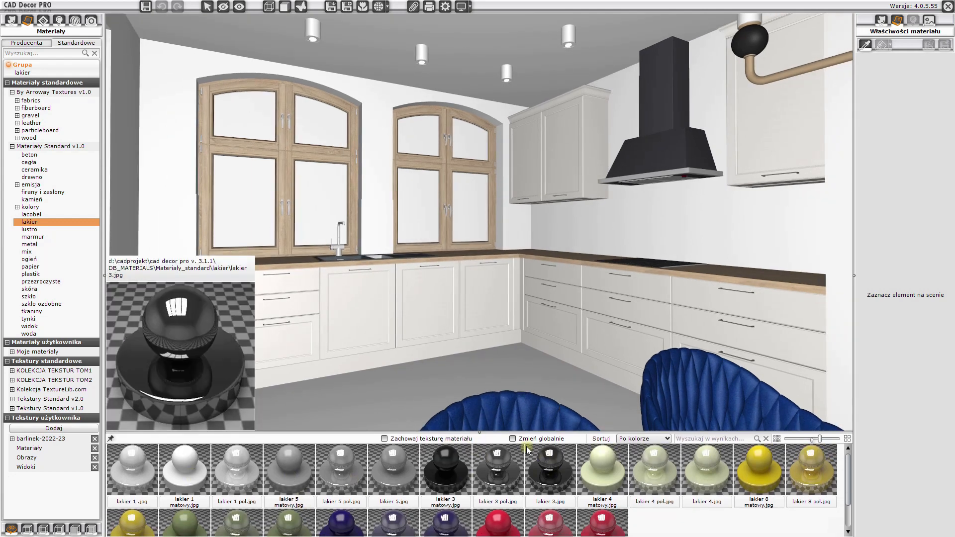
left_click(513, 439)
mouse_move(184, 477)
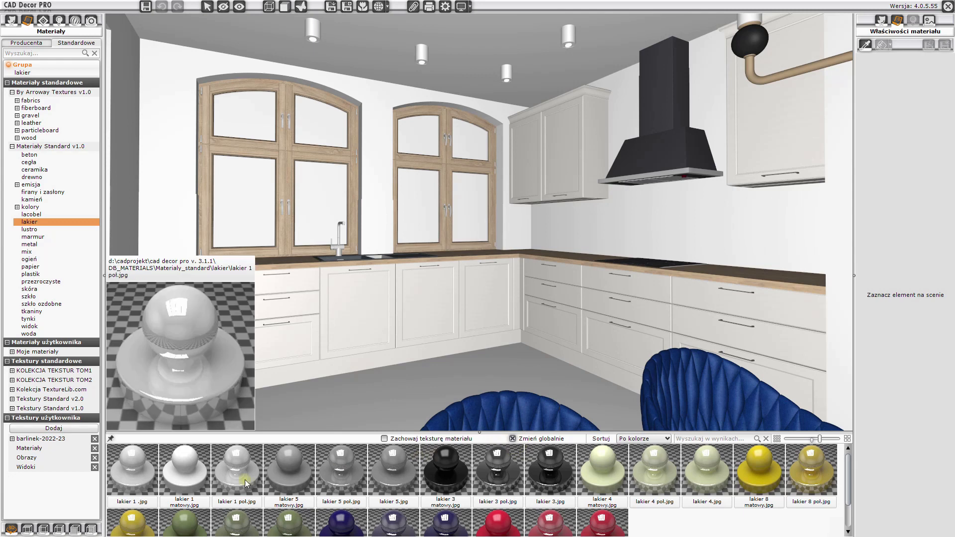
left_click(184, 479)
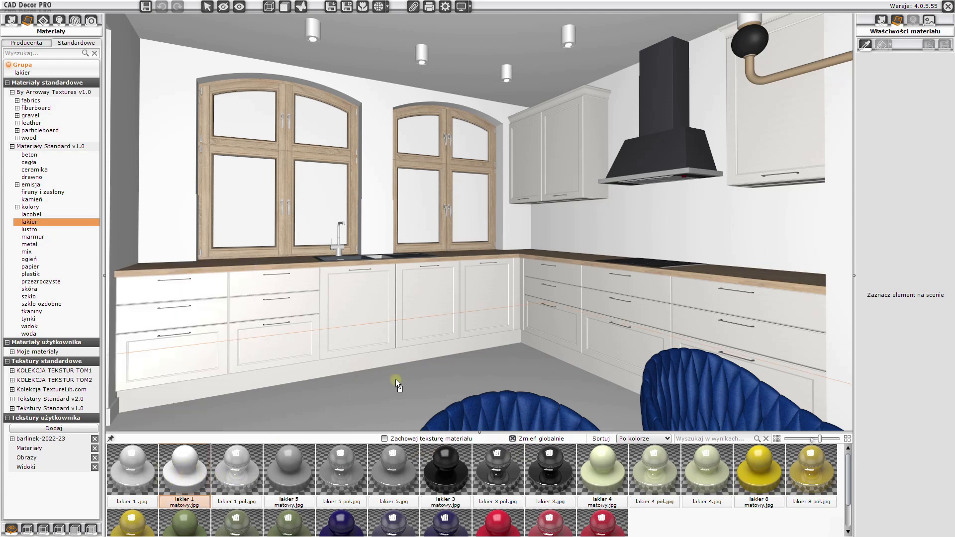
left_click(553, 315)
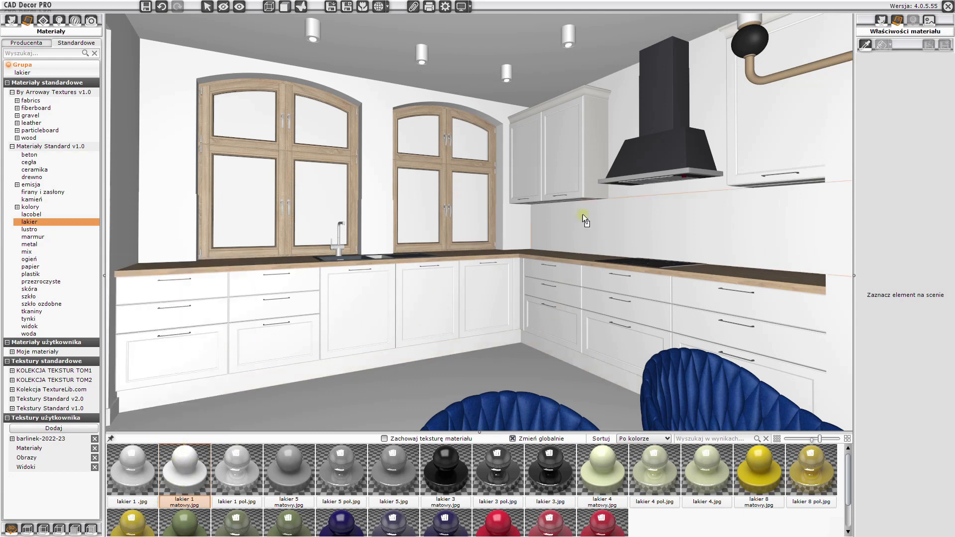
- Apply lakier 1 matowy to the tall cabinet's cornice beside the hood, then turn off global material change
scroll(506, 240, "up", 5)
left_click_drag(507, 241, 491, 196)
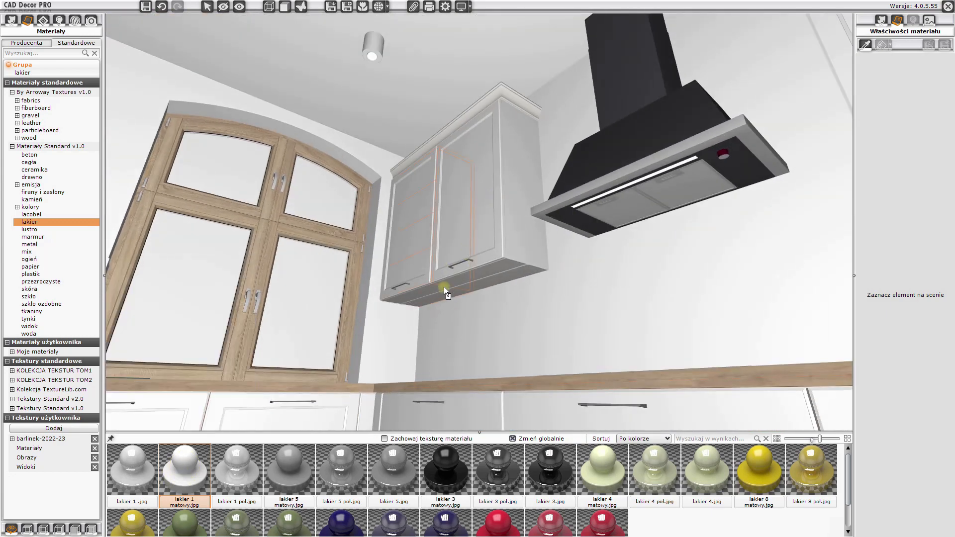
left_click_drag(357, 294, 640, 338)
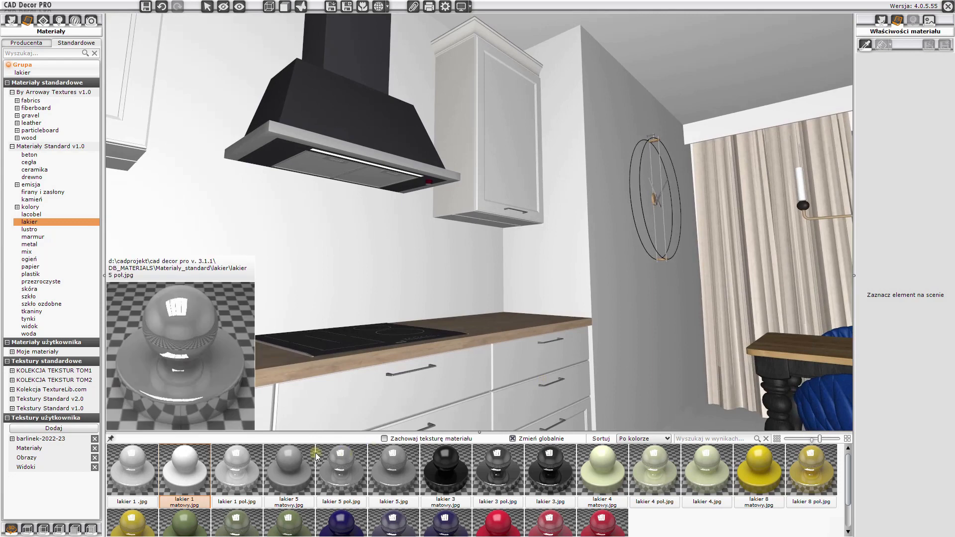
left_click_drag(193, 470, 484, 88)
left_click_drag(578, 264, 481, 162)
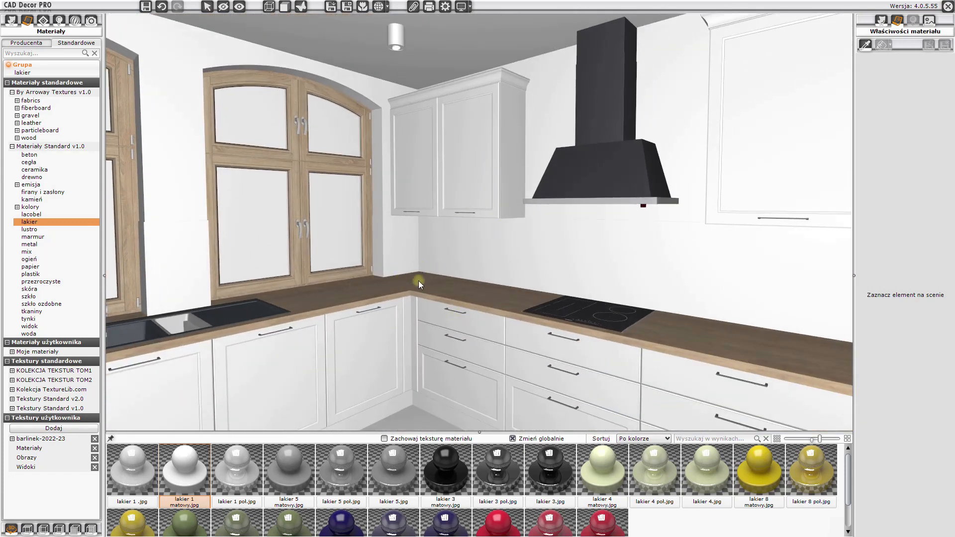
left_click(515, 441)
- Hide the left window to expose its opening
left_click_drag(550, 358, 497, 342)
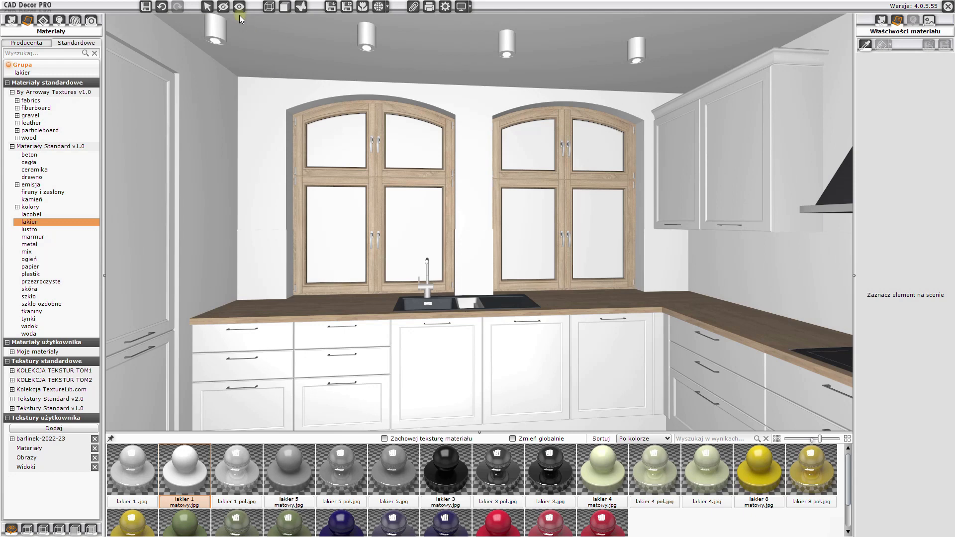
left_click(223, 6)
left_click(332, 151)
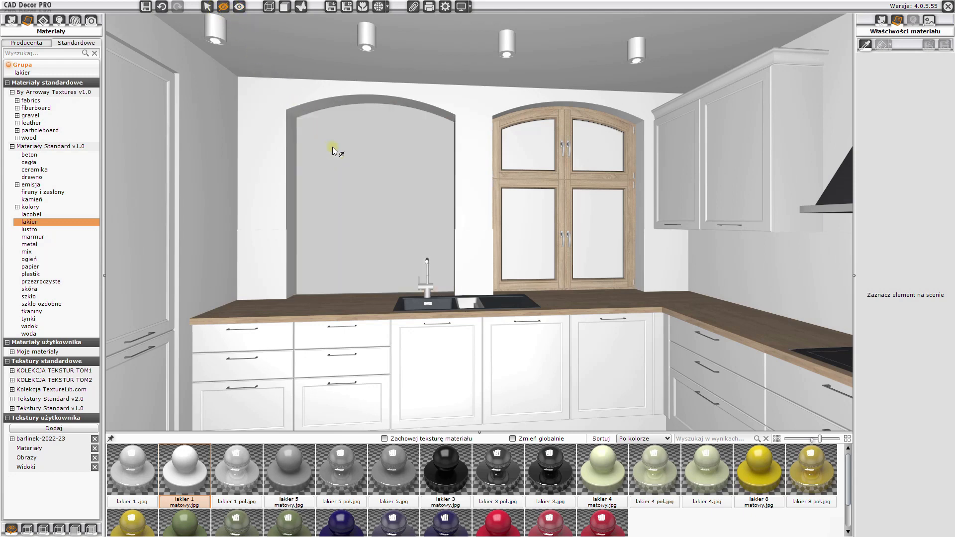
- Apply the widok 22 view texture from the widok group to the backdrop seen through the windows
left_click(28, 326)
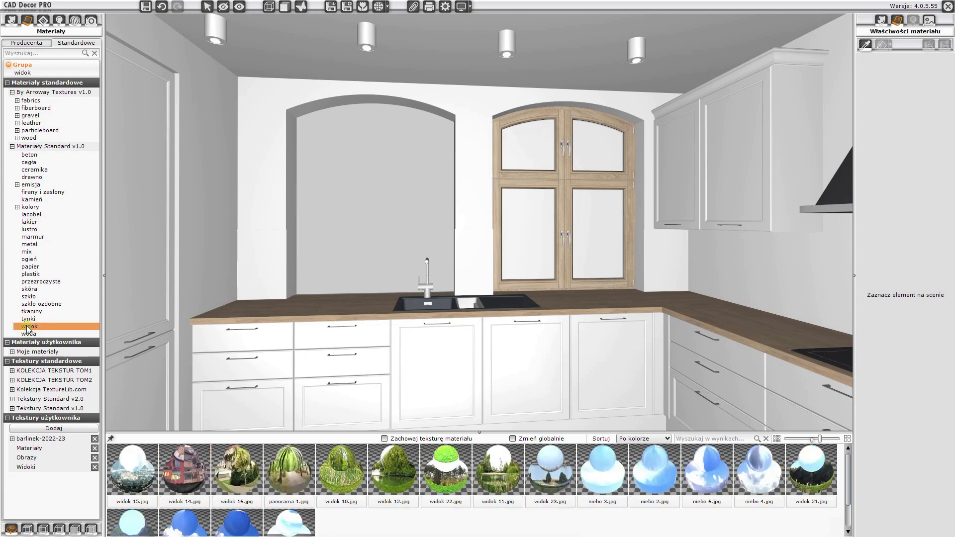
left_click(450, 479)
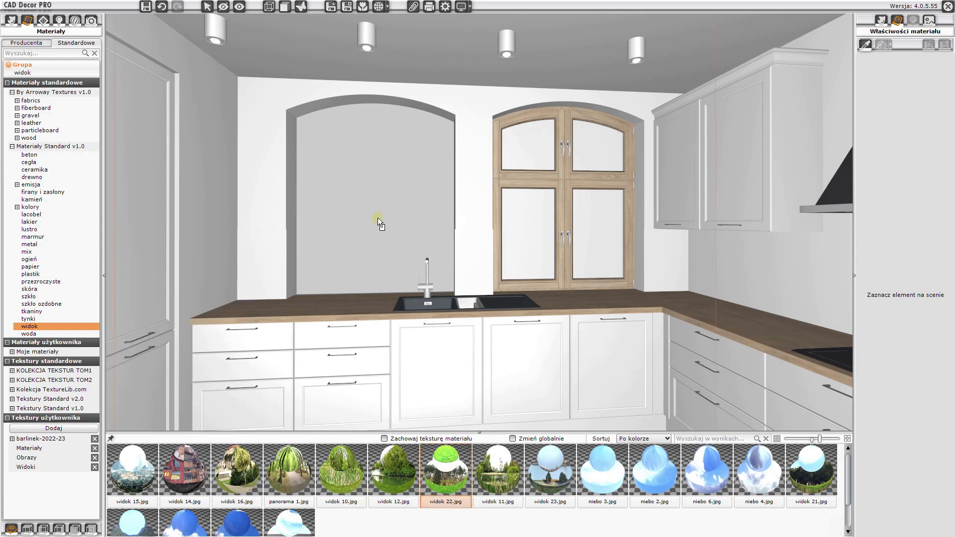
left_click(378, 212)
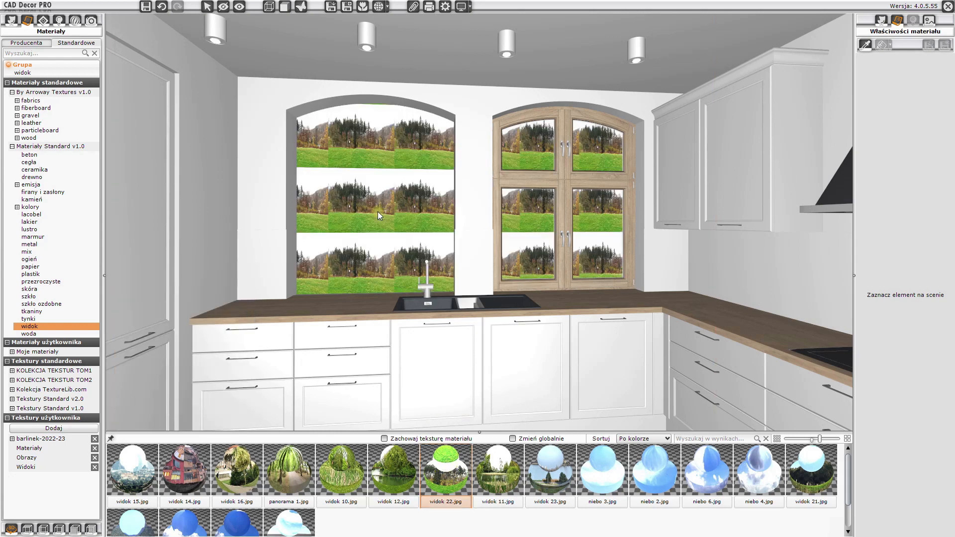
left_click(378, 212)
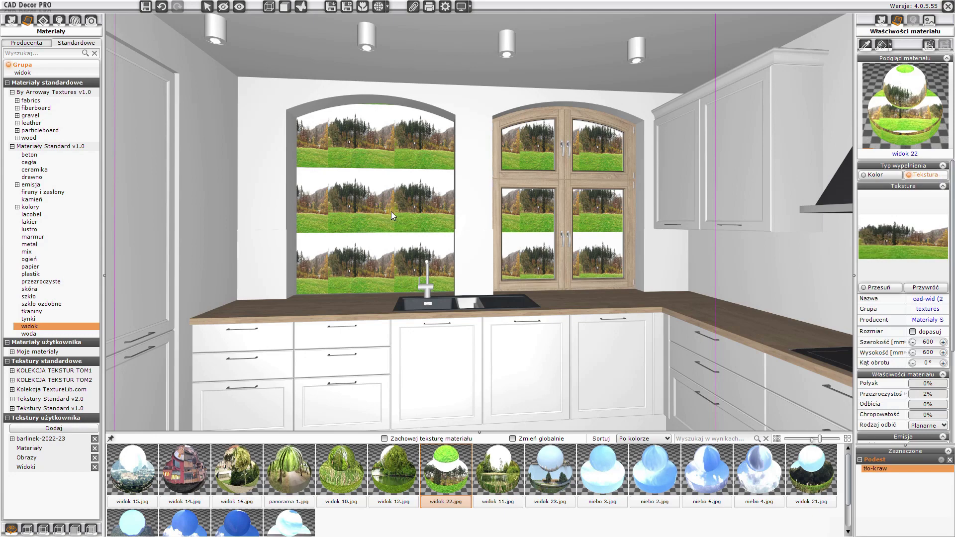
- Fit the view texture to the backdrop and set its width to 9500 mm
left_click(913, 332)
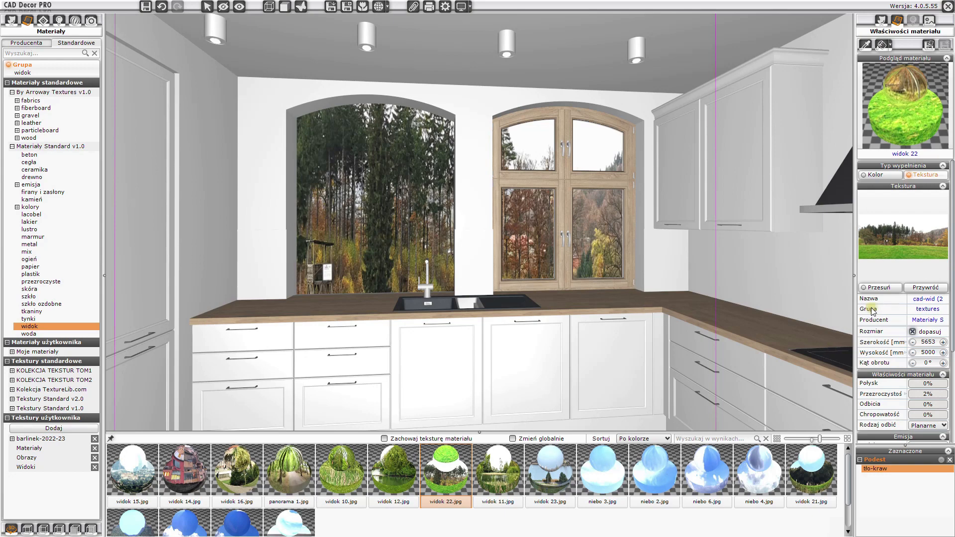
left_click(939, 343)
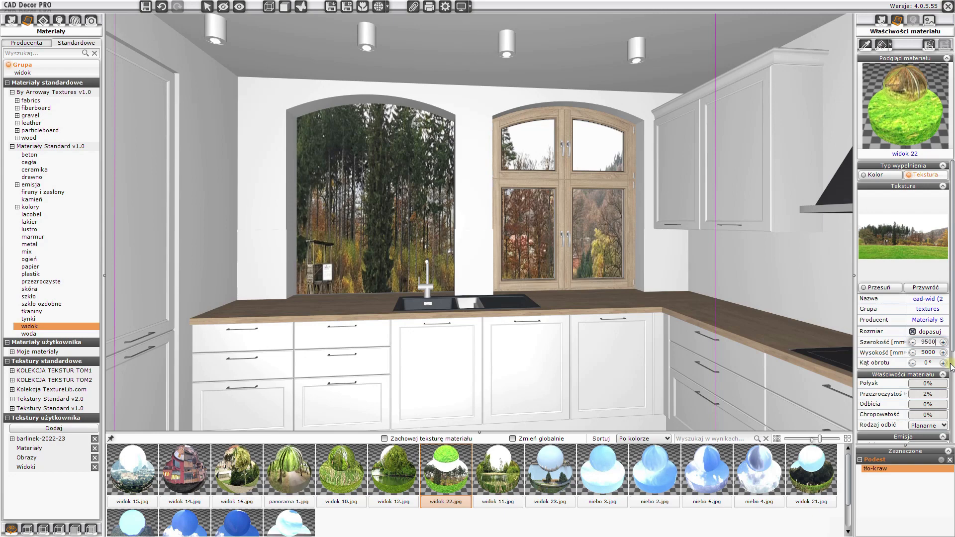
type("9500")
key("Return")
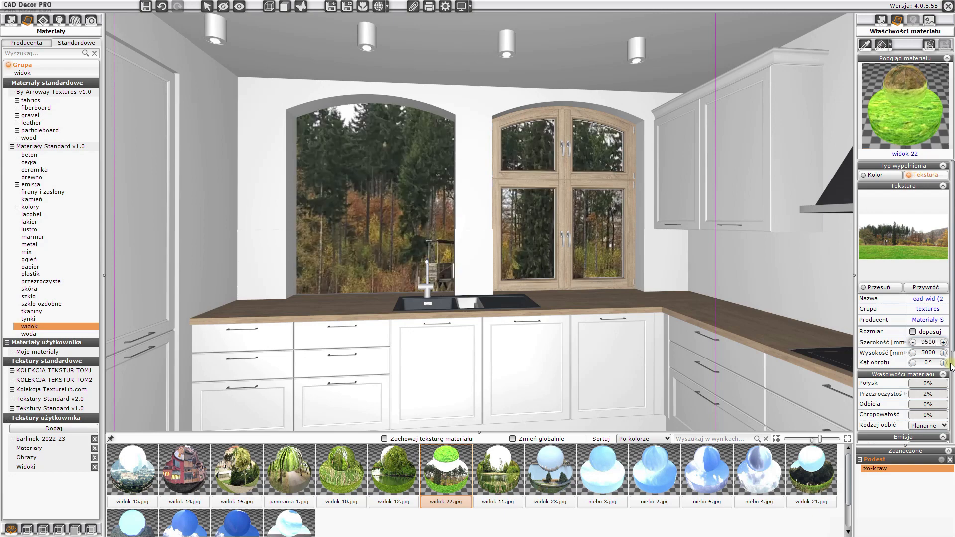
- Shift the view texture within its preview to reposition the scenery behind the kitchen windows
left_click(880, 287)
left_click_drag(921, 240, 907, 241)
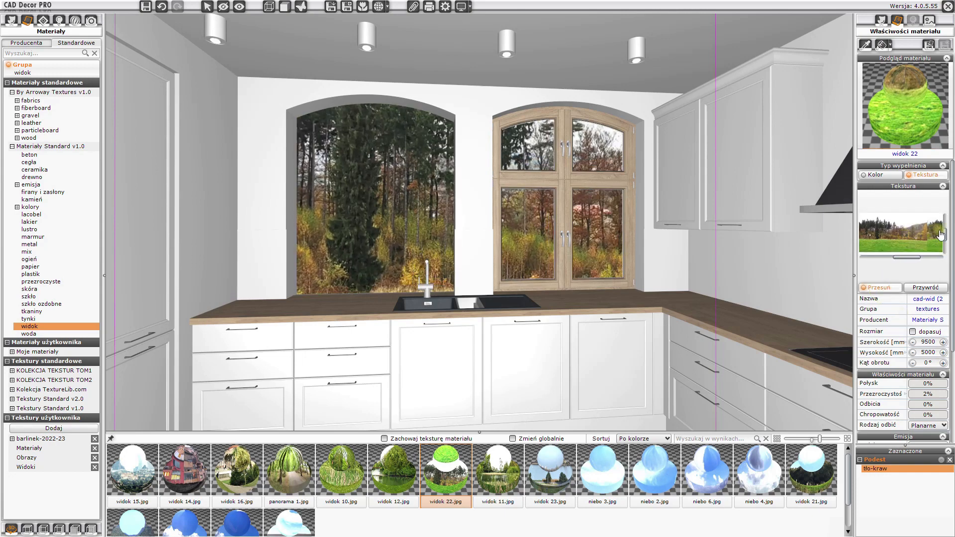
left_click_drag(946, 235, 945, 241)
left_click(806, 248)
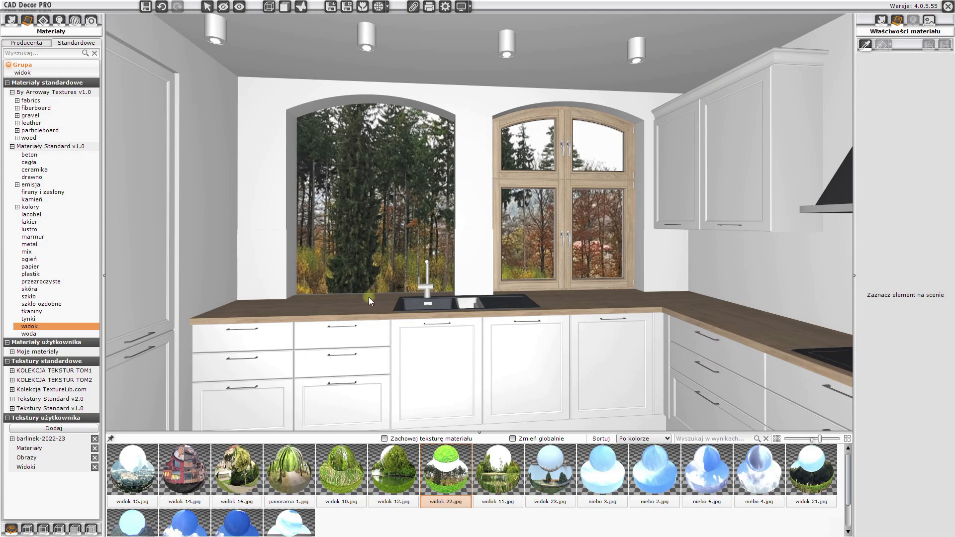
- Unhide the kitchen window, then hide the dining area window to expose its opening
left_click(240, 6)
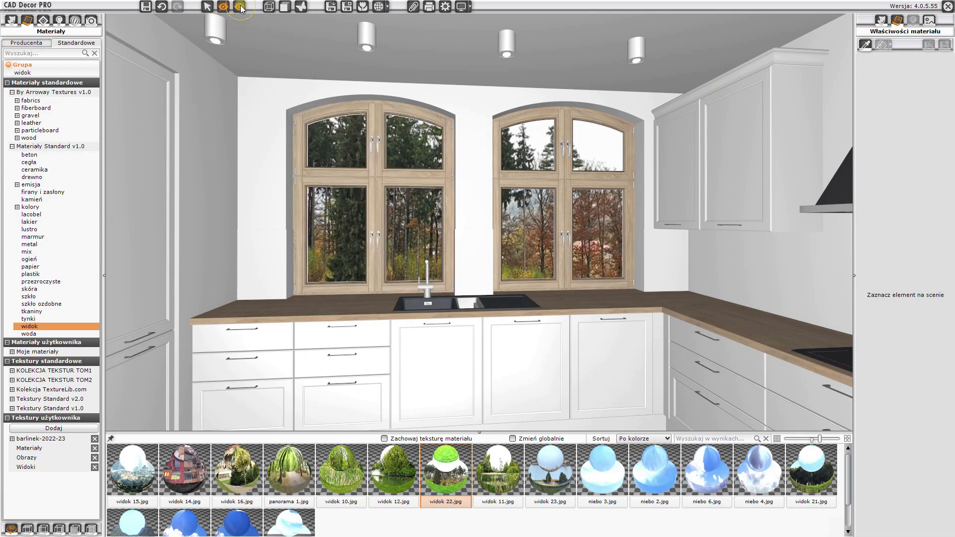
left_click_drag(267, 205, 187, 12)
left_click(223, 6)
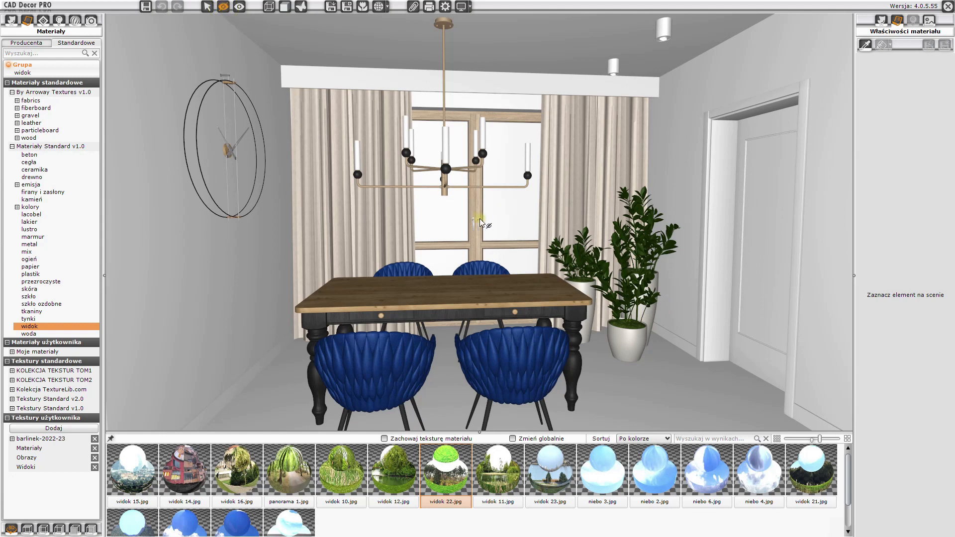
left_click(492, 224)
- Apply widok 22 to the backdrop behind the dining window, fitted to the surface and 9500 mm wide
left_click_drag(447, 476, 476, 229)
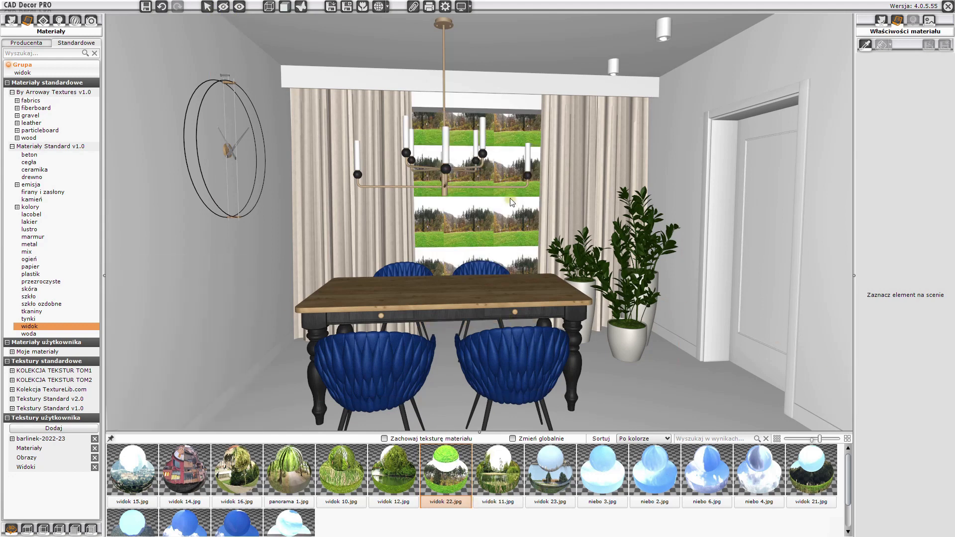
left_click(505, 216)
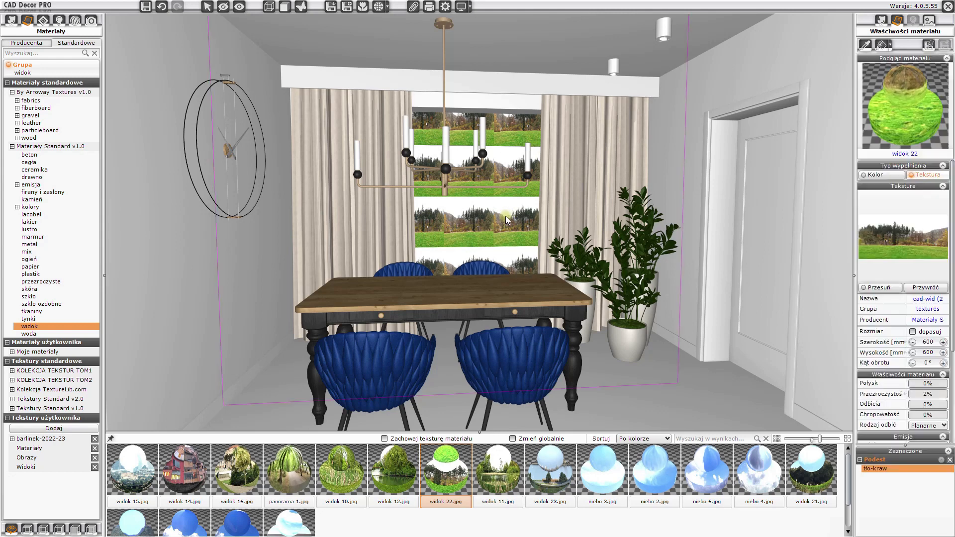
left_click(913, 332)
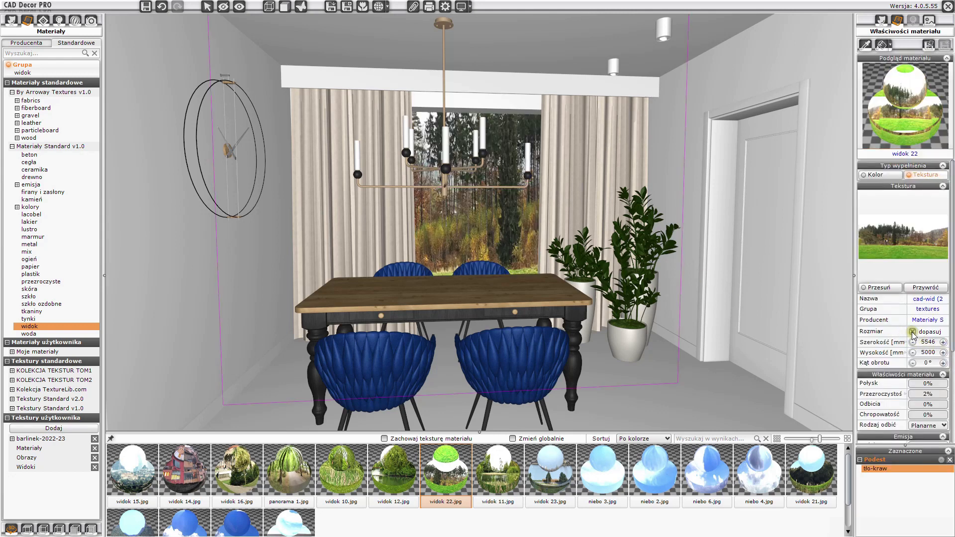
type("9500")
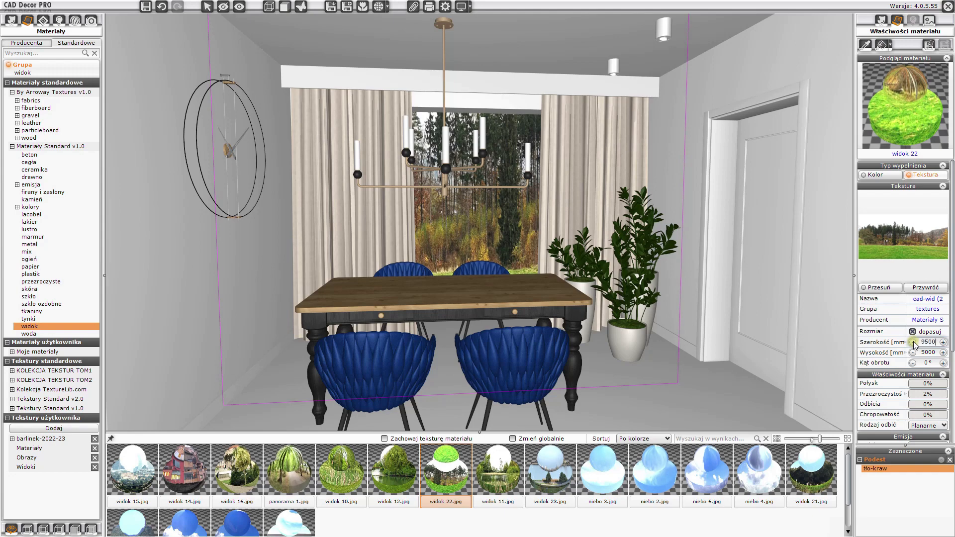
key("Return")
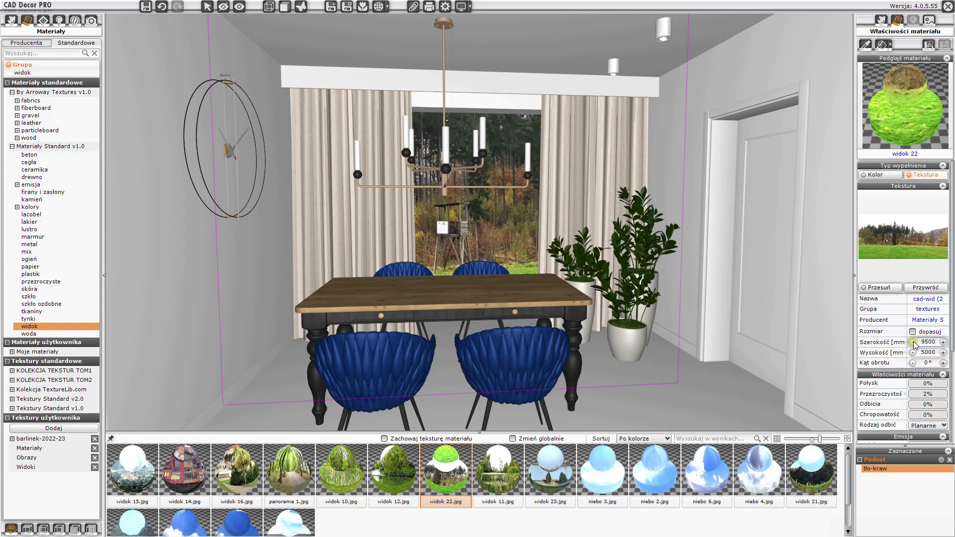
- Shift the dining window's view texture to reposition the scenery, then leave the material editing
left_click(887, 288)
left_click_drag(902, 258, 898, 259)
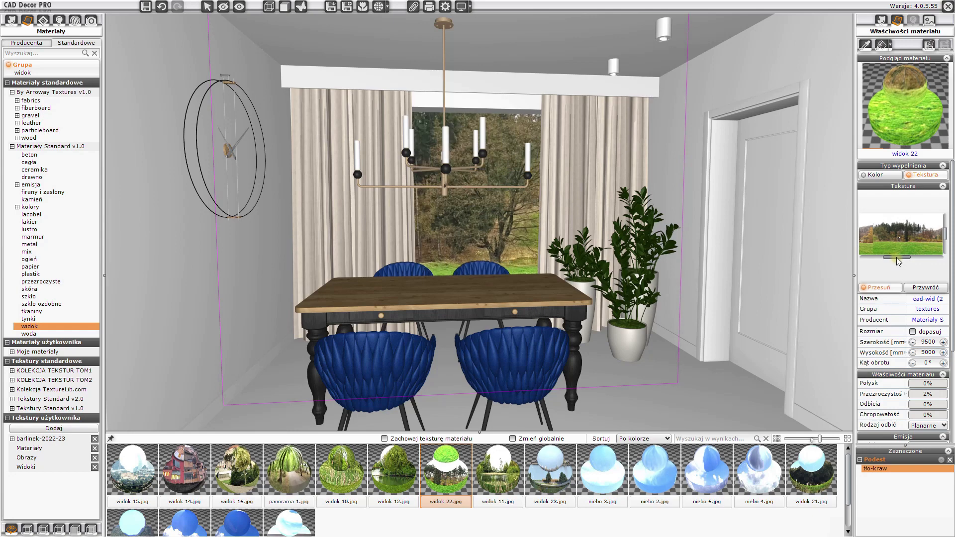
key("Escape")
- Unhide the hidden dining area window
mouse_move(626, 298)
left_mouse_down()
mouse_move(649, 307)
mouse_move(627, 303)
mouse_move(635, 302)
left_mouse_up()
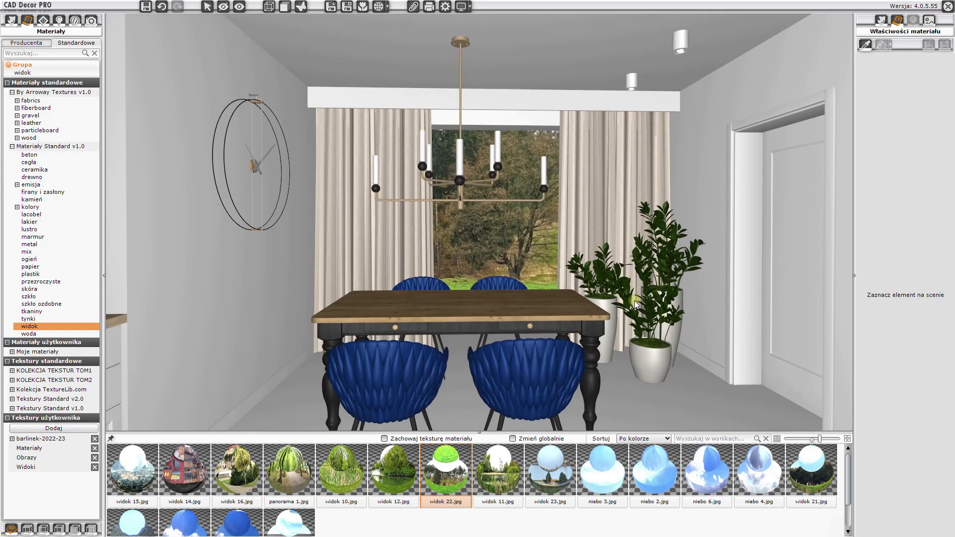
left_click(239, 6)
left_click_drag(543, 272, 289, 272)
left_click_drag(520, 272, 373, 278)
left_click_drag(517, 284, 727, 324)
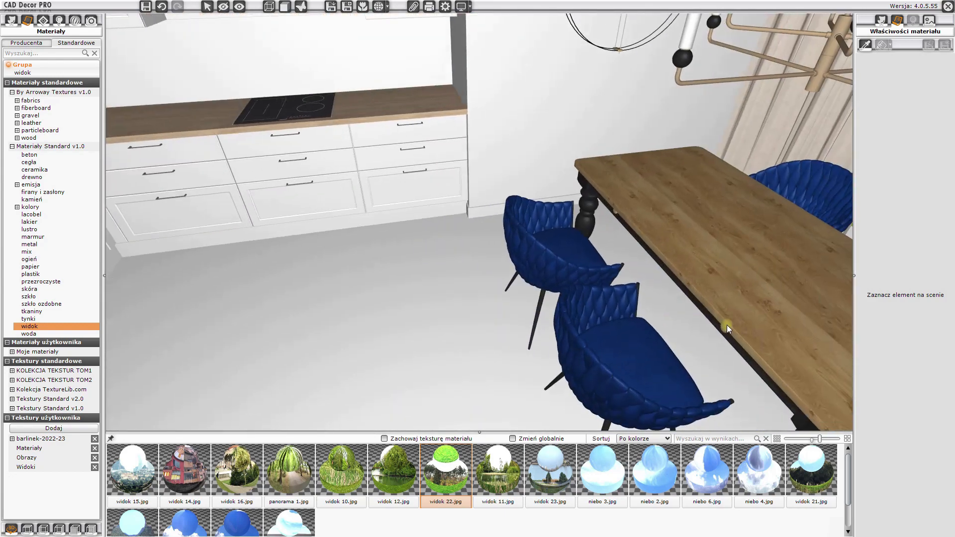
left_click_drag(682, 319, 458, 226)
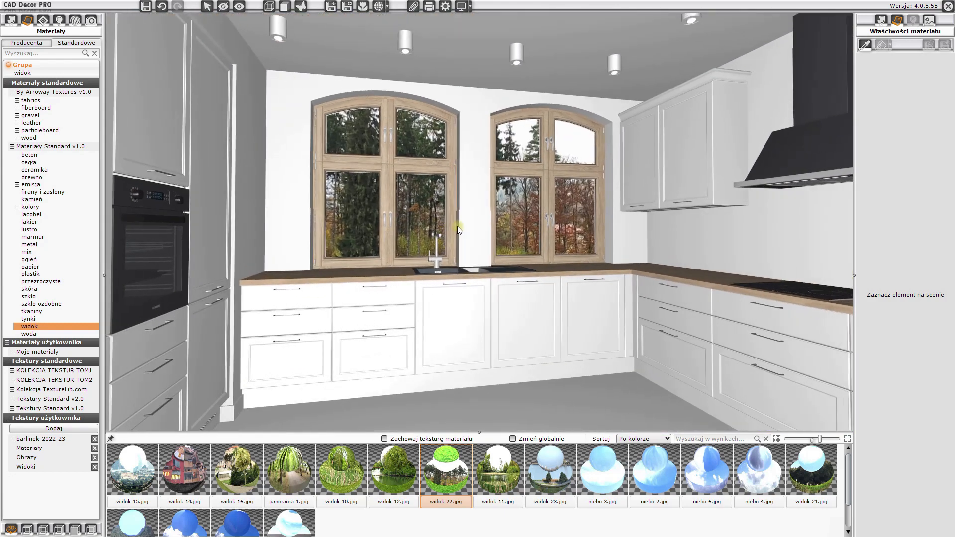
- Browse the Tikkurila farba ceramiczna colour swatches in the producer catalogue
left_click(34, 44)
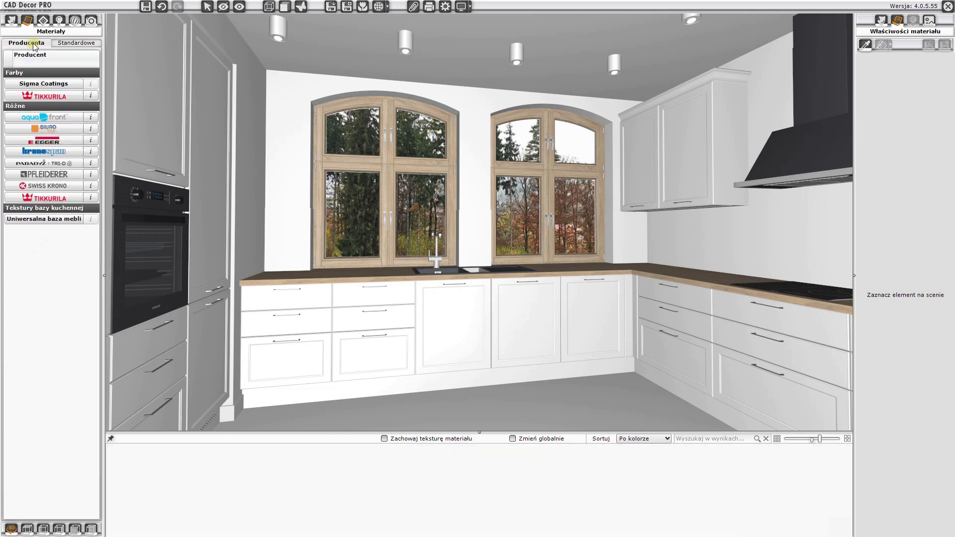
left_click(52, 96)
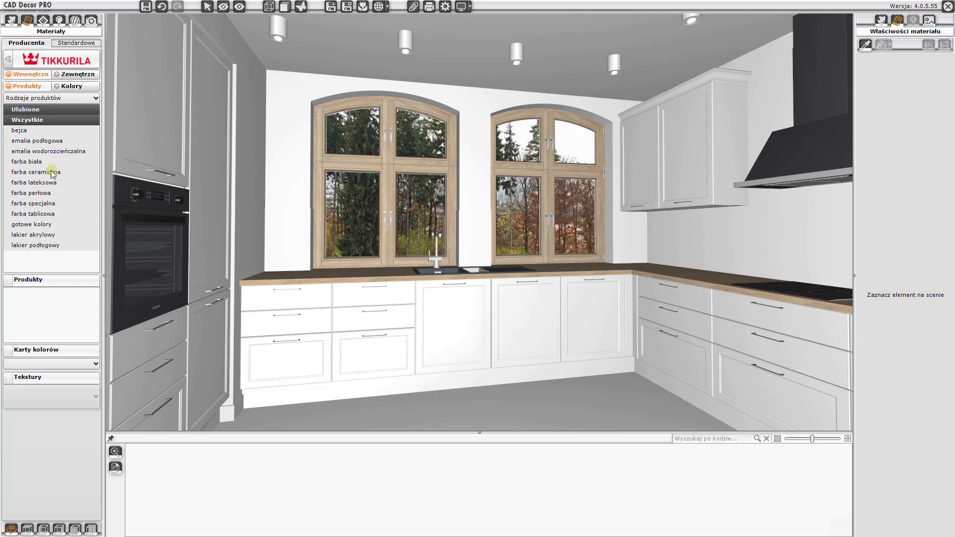
left_click(28, 173)
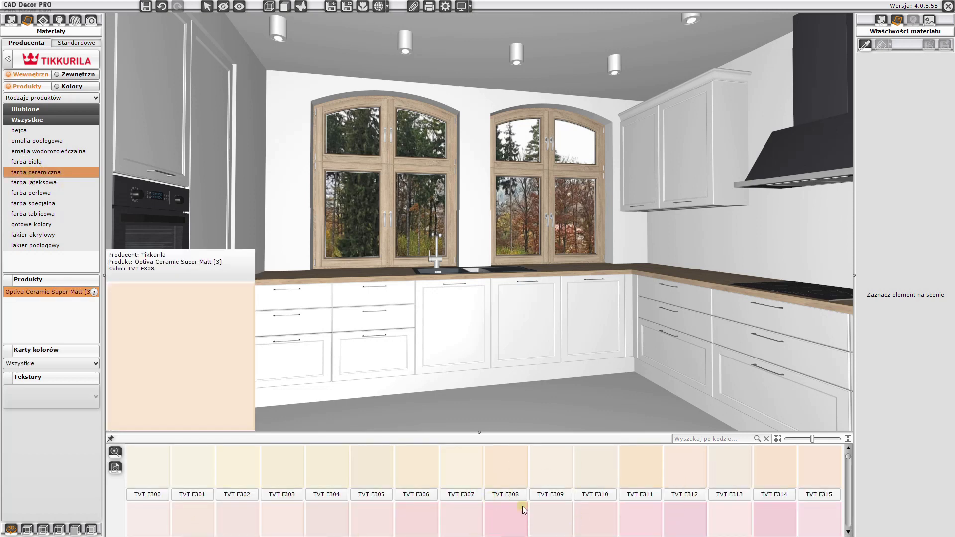
scroll(521, 493, "down", 5)
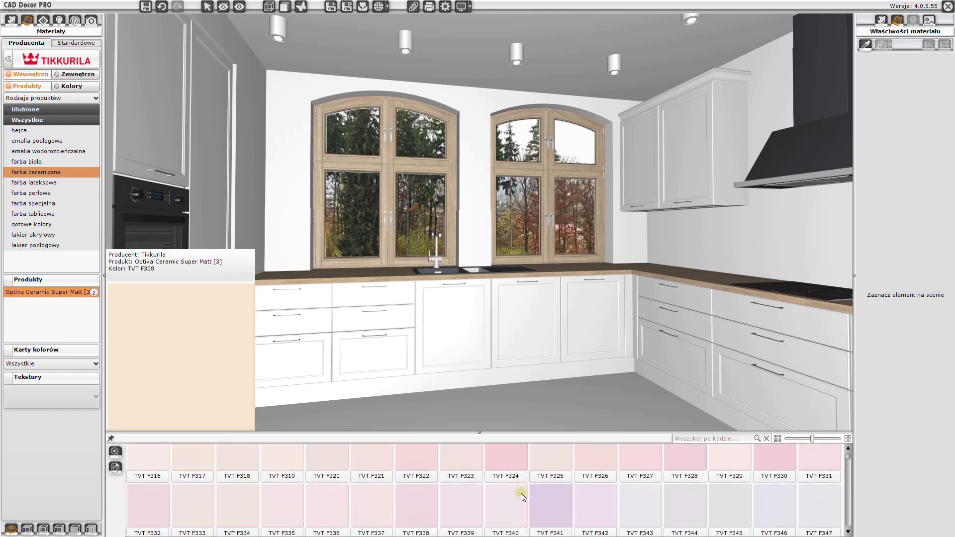
scroll(521, 494, "down", 2)
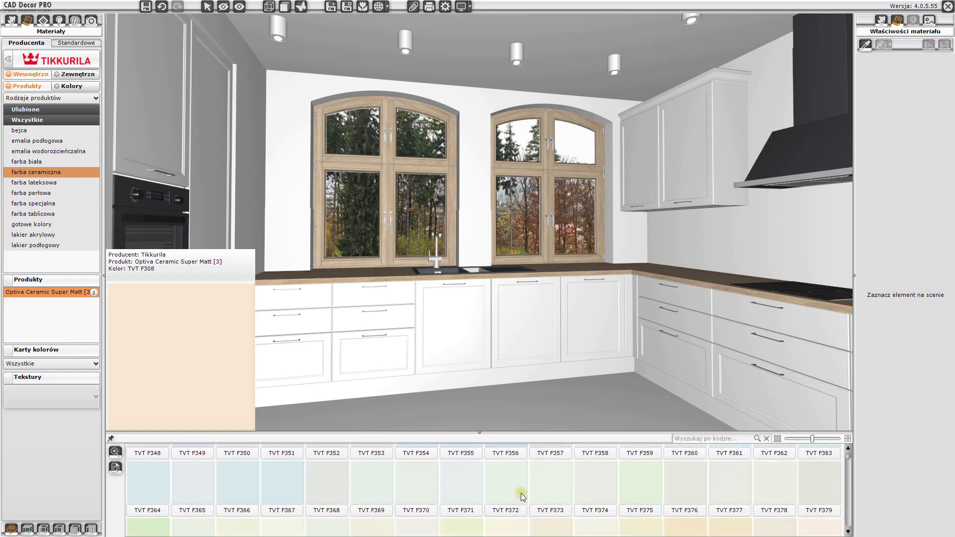
scroll(521, 493, "up", 3)
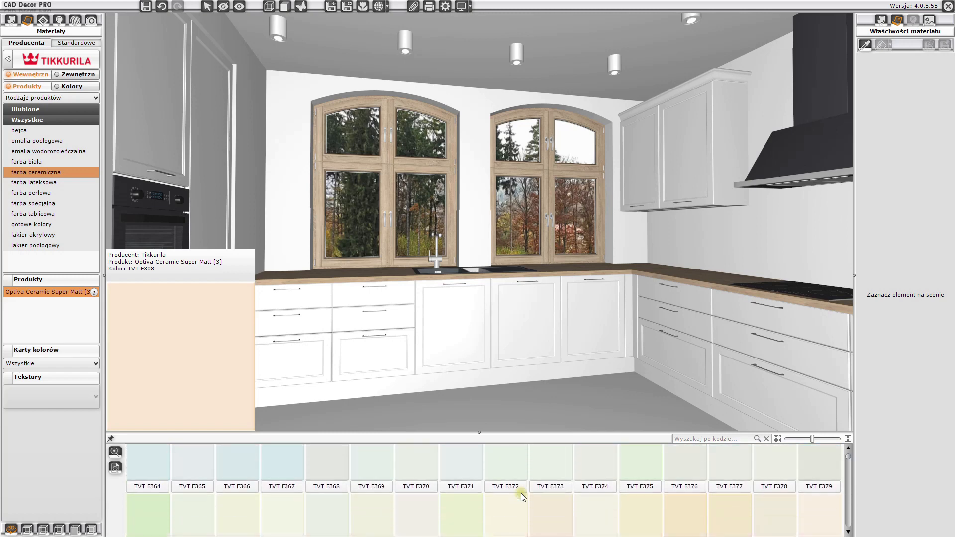
scroll(129, 458, "up", 2)
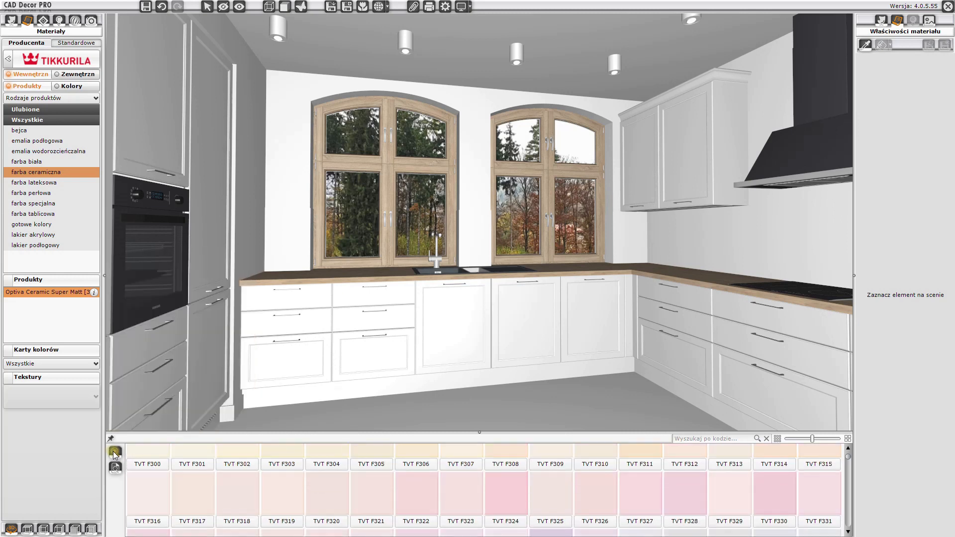
left_click(115, 452)
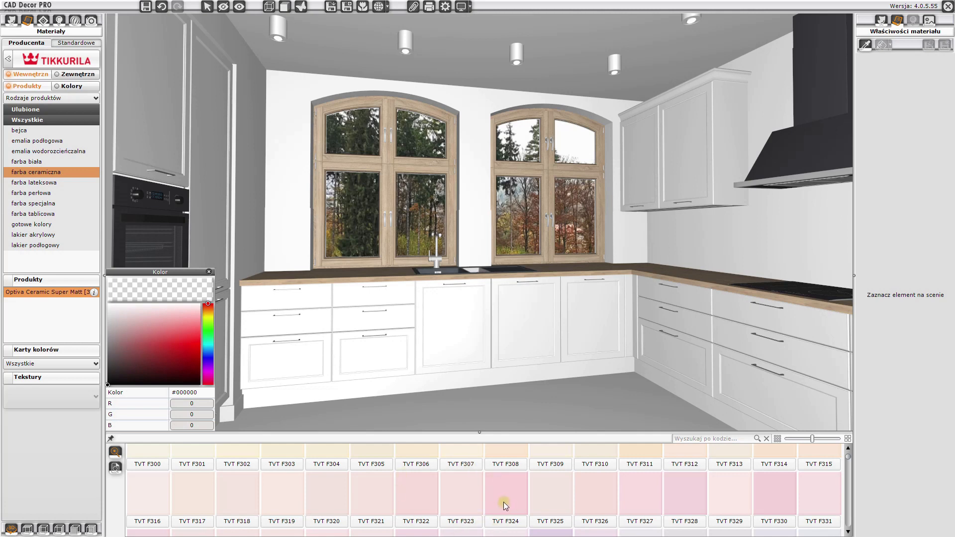
left_click(209, 271)
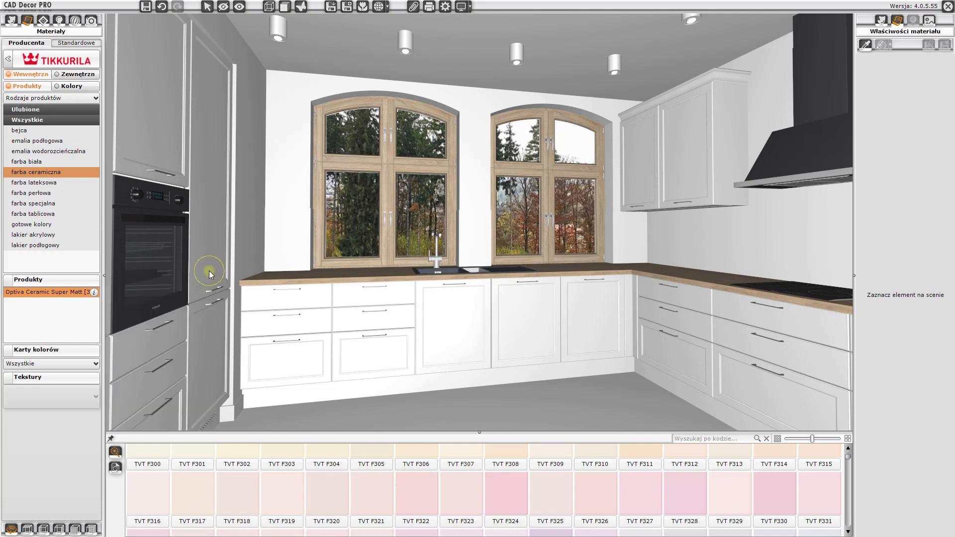
- Search for colour 1945 and paint the window wall with TVT 1945, subtracting all four window surfaces
left_click(713, 440)
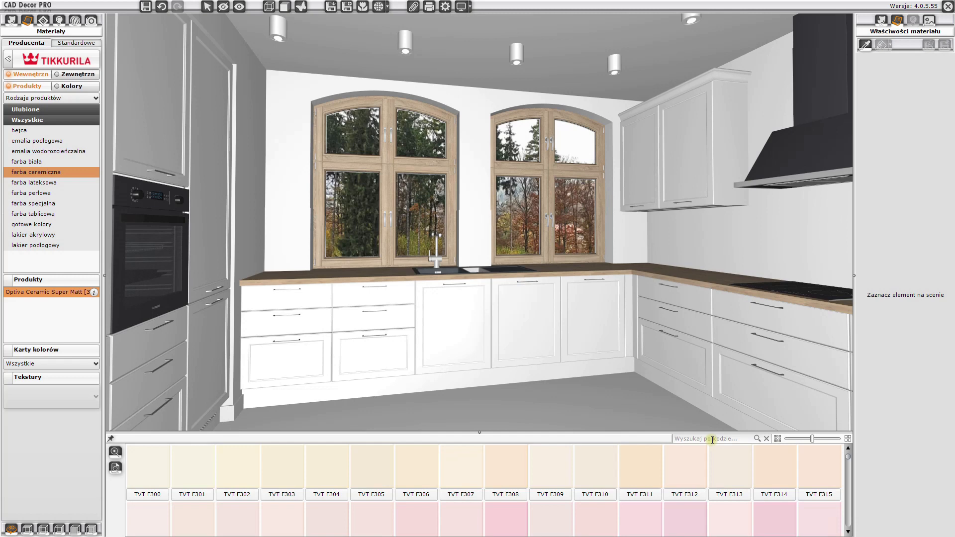
type("1945")
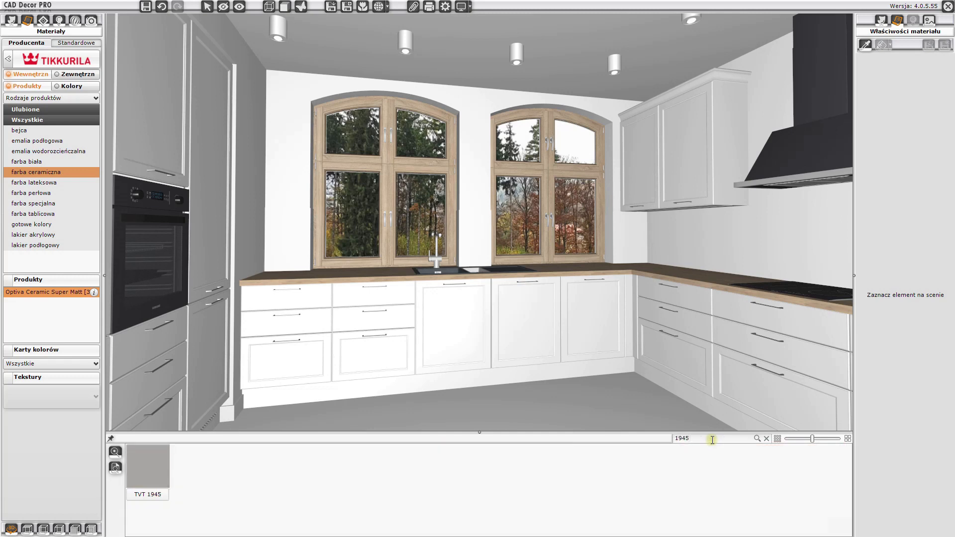
mouse_move(158, 473)
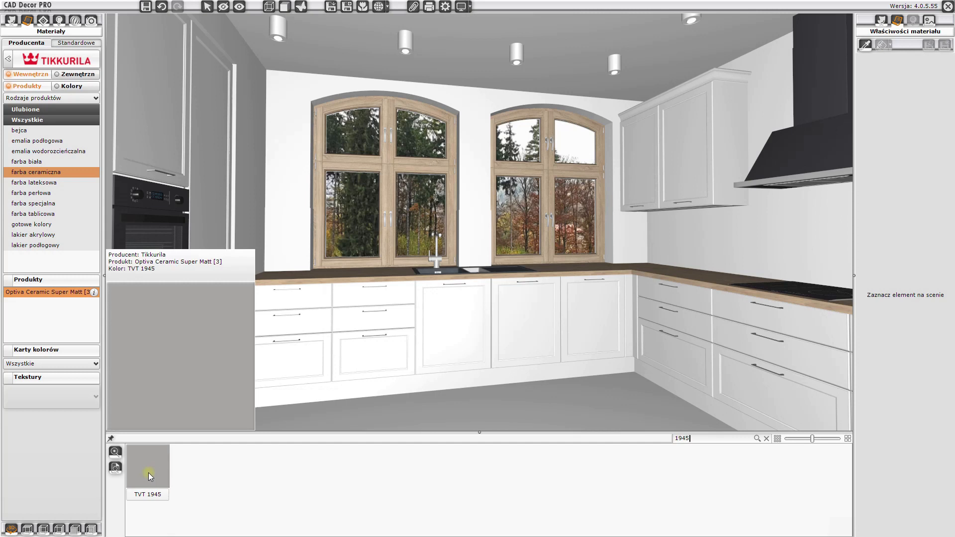
left_click(148, 473)
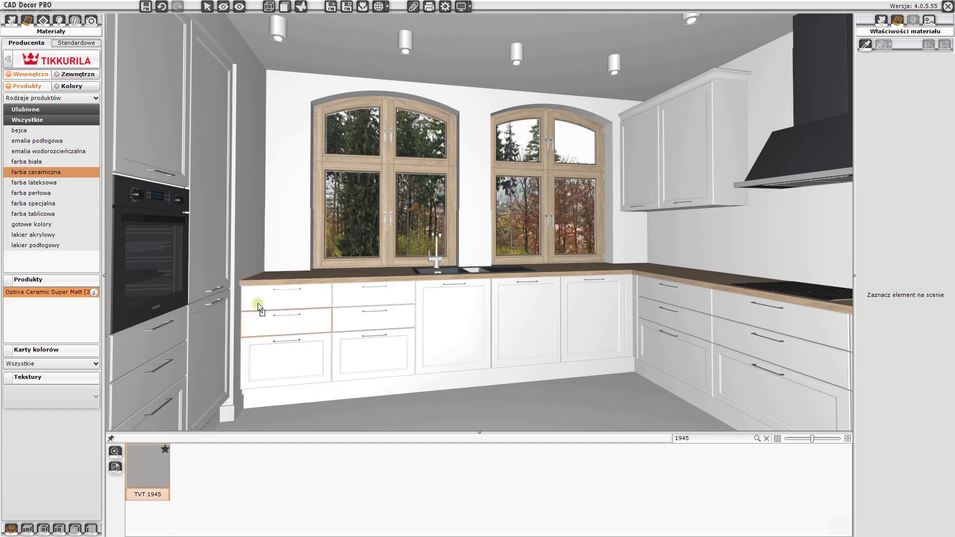
left_click(302, 155)
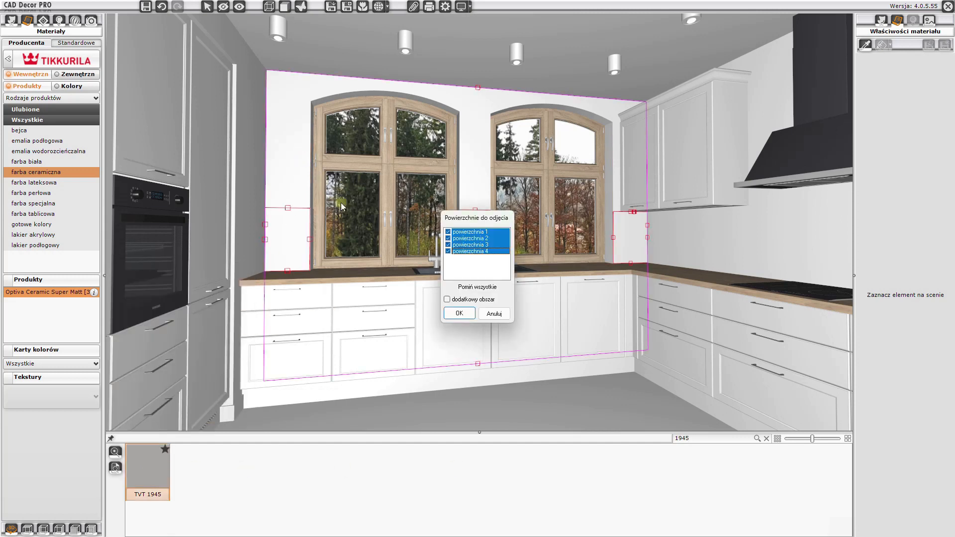
left_click(460, 314)
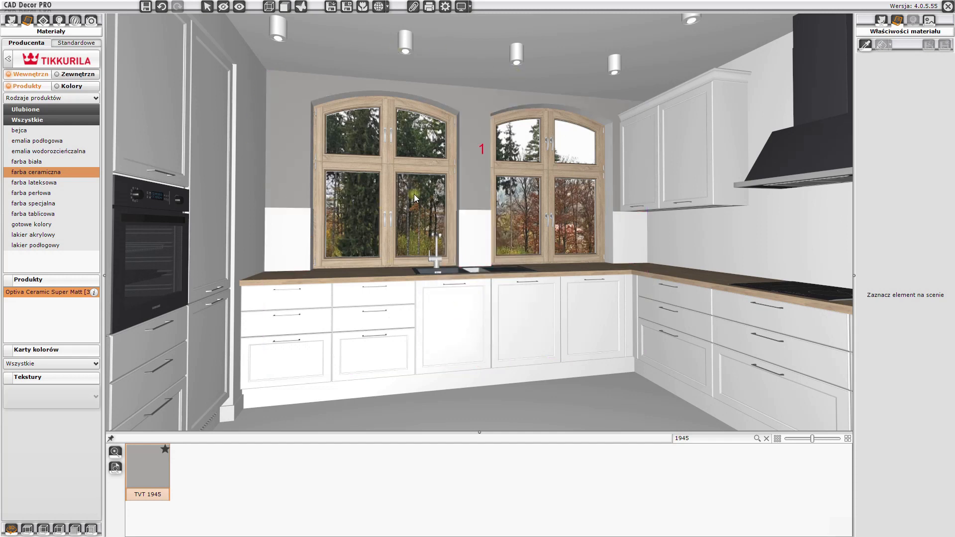
- Pick up the TVT 1945 paint from the window wall and apply it to the other room walls
left_click(866, 46)
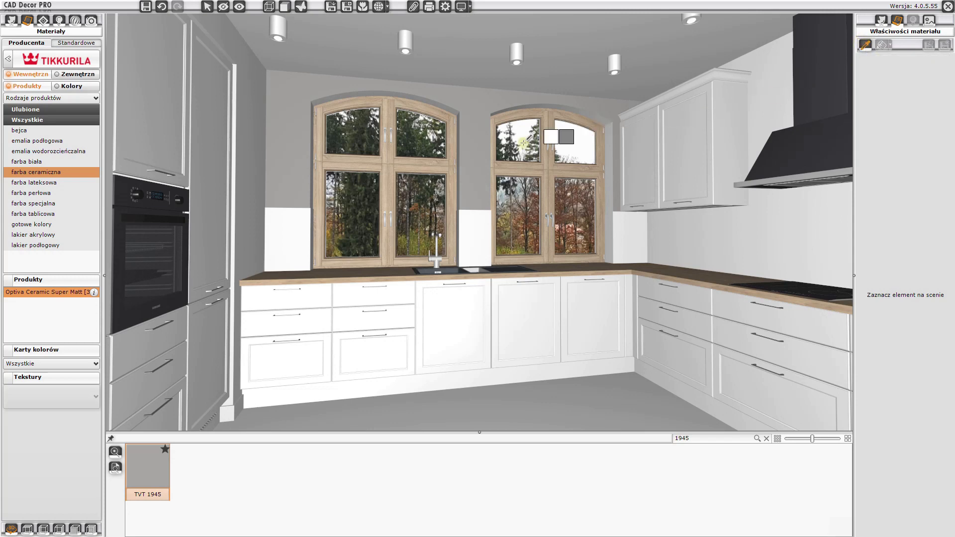
left_click(480, 143)
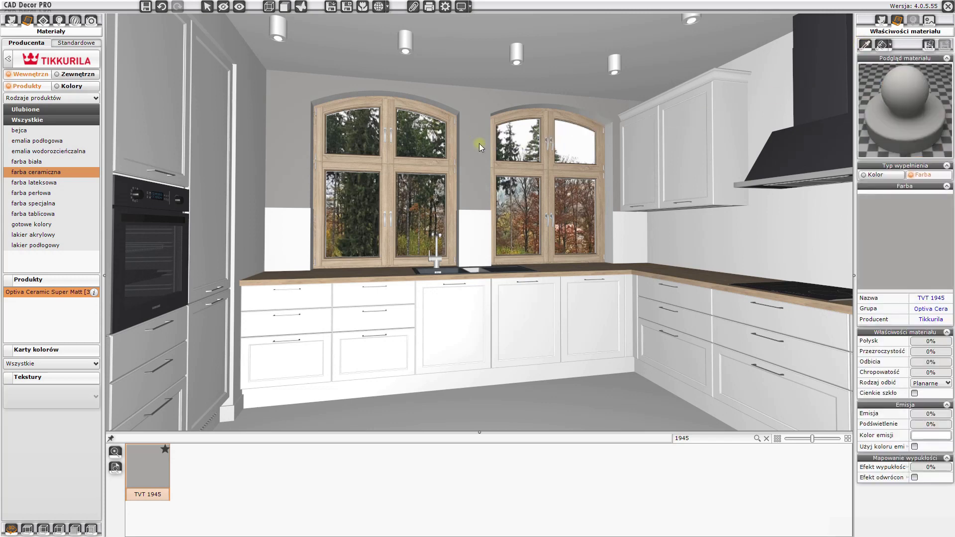
left_click(884, 45)
left_click(767, 89)
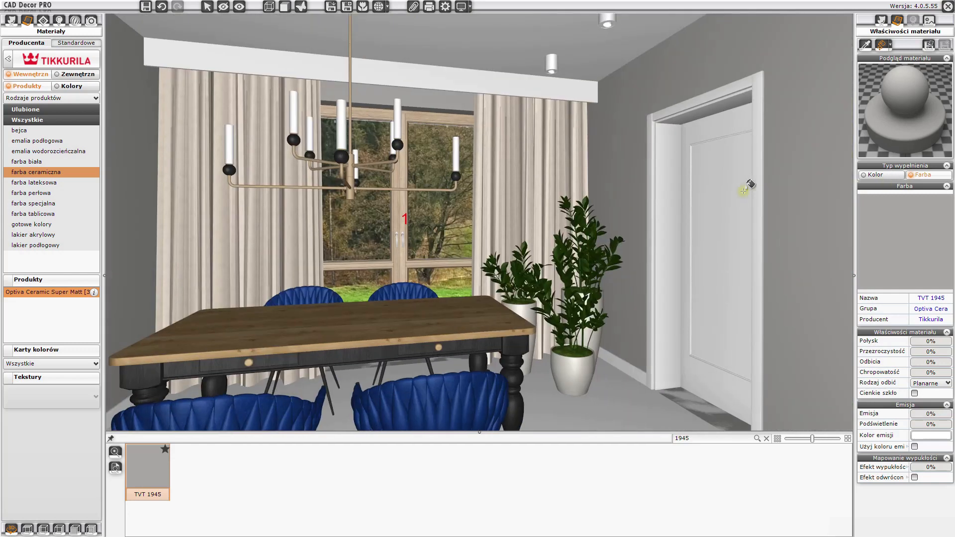
right_click(464, 113)
mouse_move(463, 165)
left_mouse_down()
mouse_move(637, 222)
mouse_move(806, 236)
left_mouse_up()
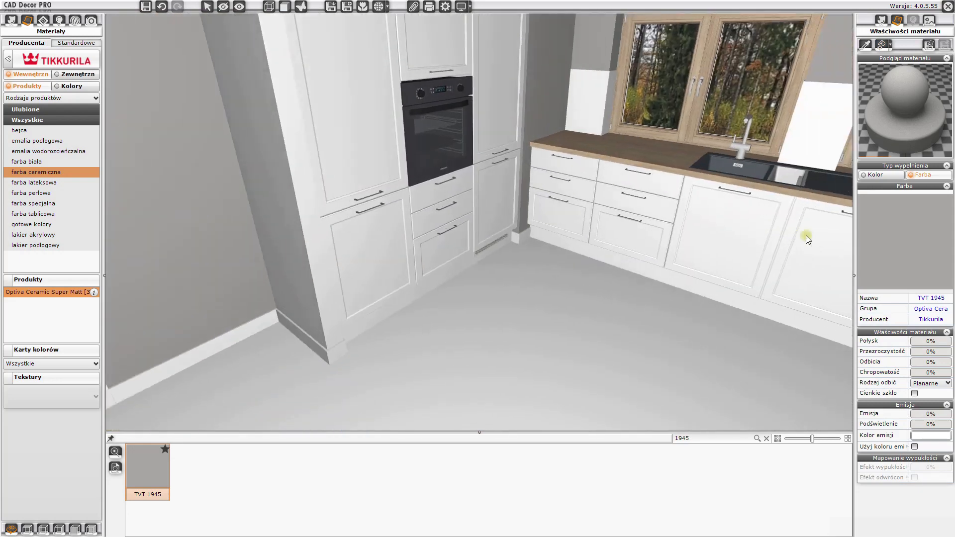
- Pick up the lakier 1 matowy material from the tall cabinet and activate the material application tool
left_click(866, 47)
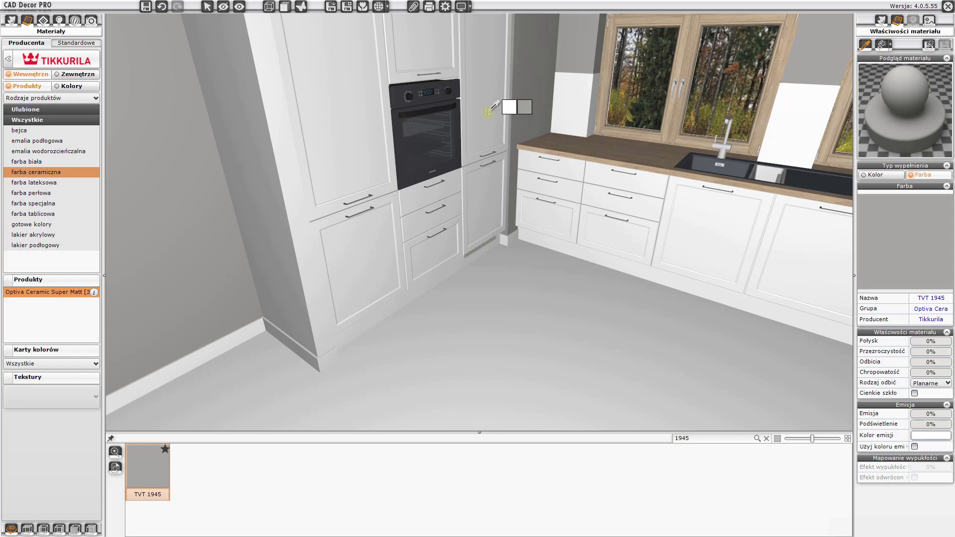
left_click(488, 113)
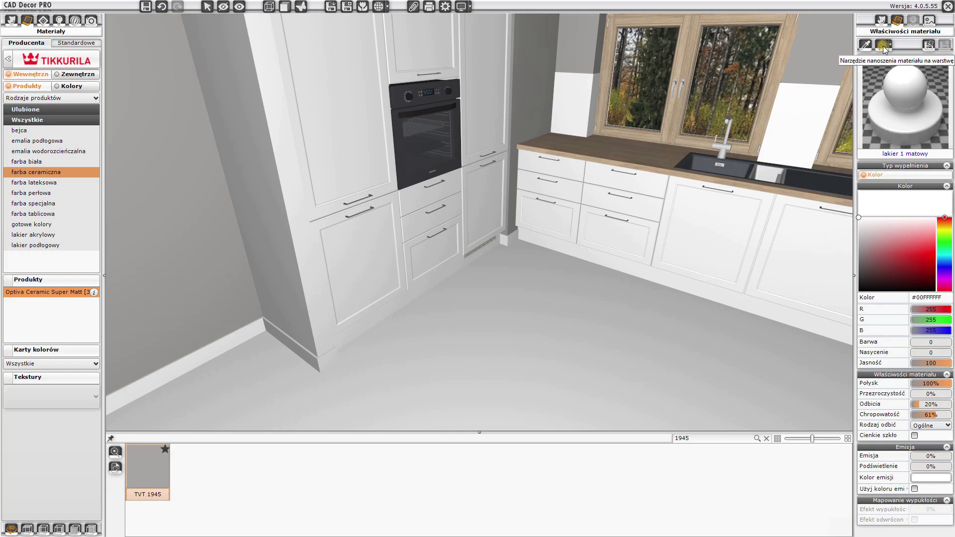
left_click(883, 46)
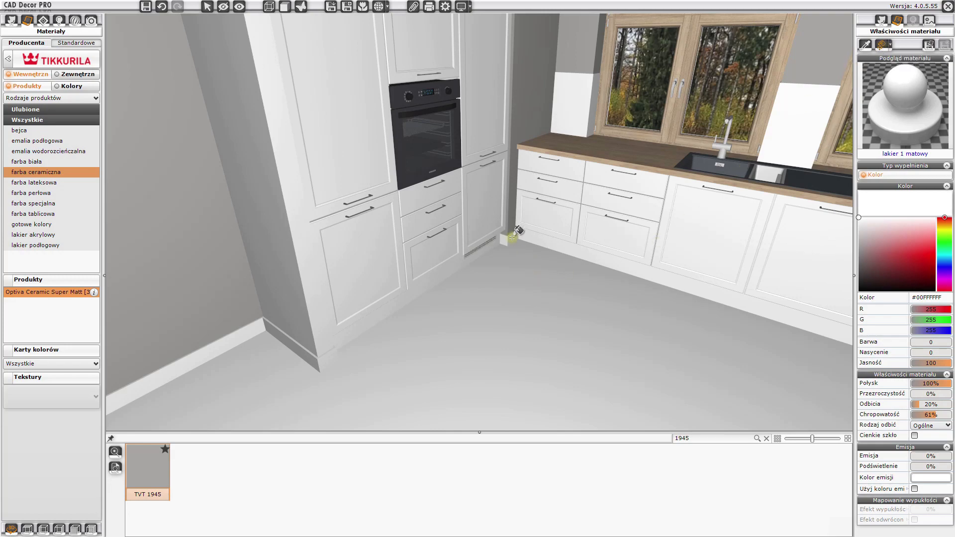
left_click_drag(629, 231, 199, 170)
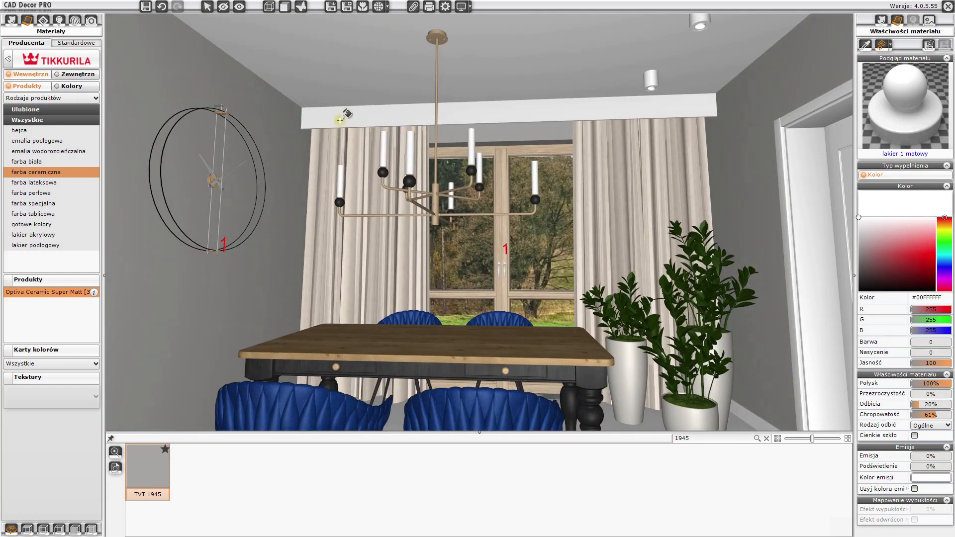
left_click_drag(396, 130, 300, 276)
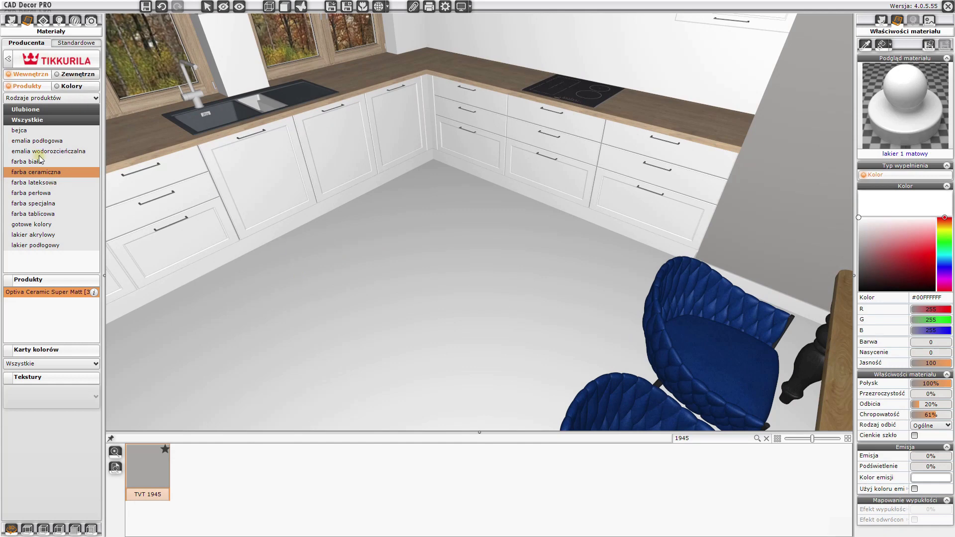
- Apply the Swiss Krono Aqua Zero Dolce D40064_3D_DabCaramello_4 panel texture to the floor, subtracting all listed surfaces
left_click(8, 60)
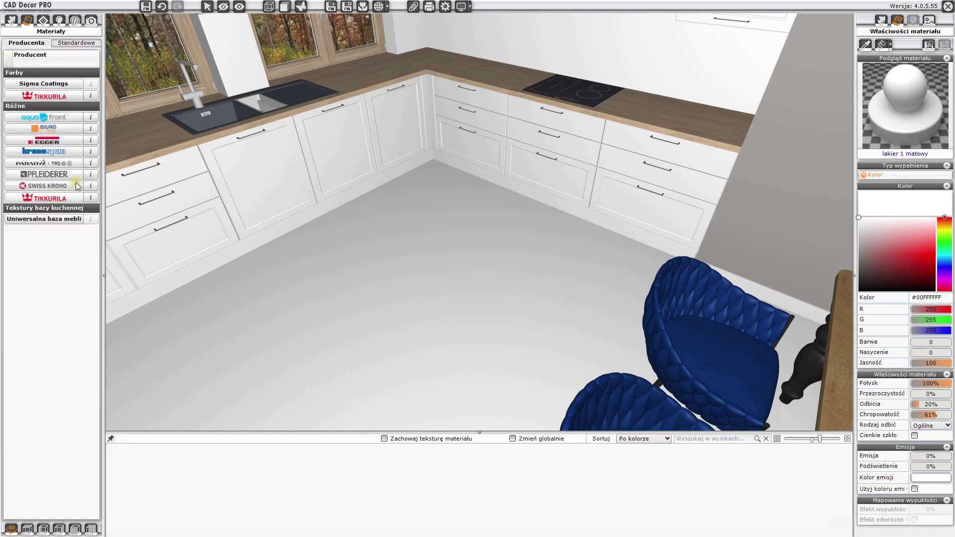
left_click(36, 188)
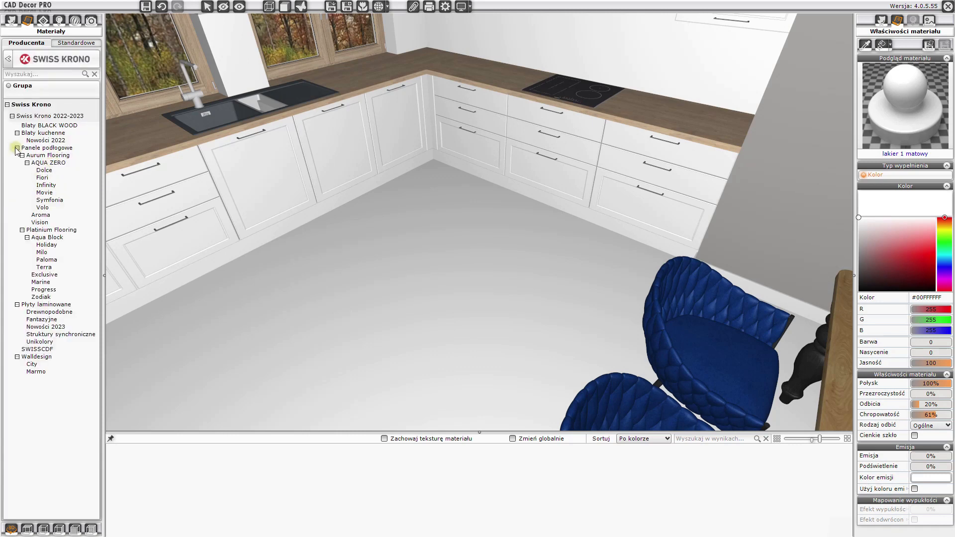
left_click(46, 171)
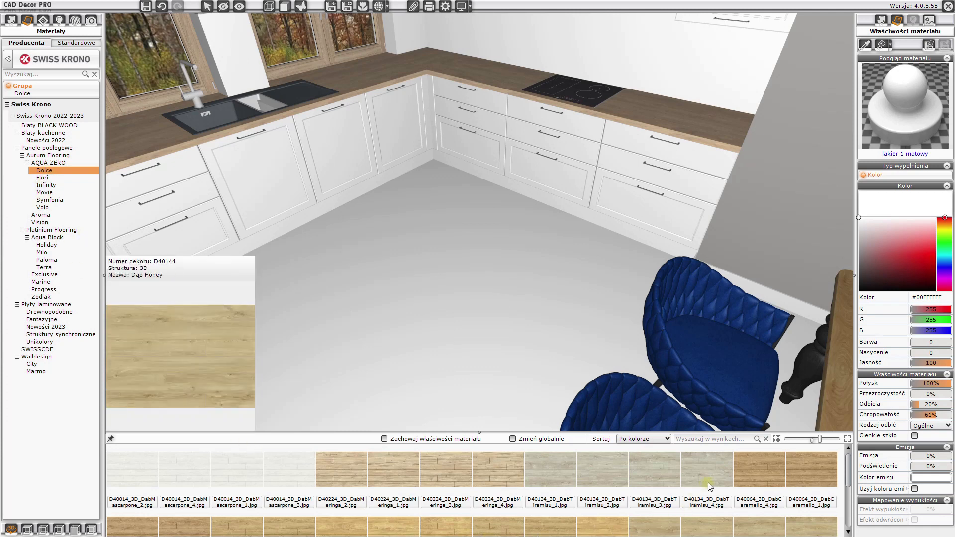
left_click(754, 474)
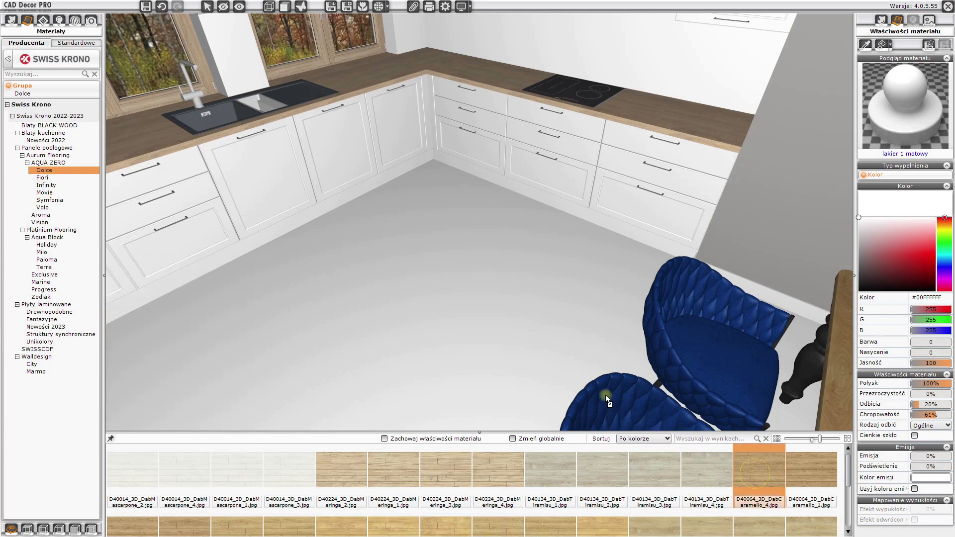
left_click(505, 304)
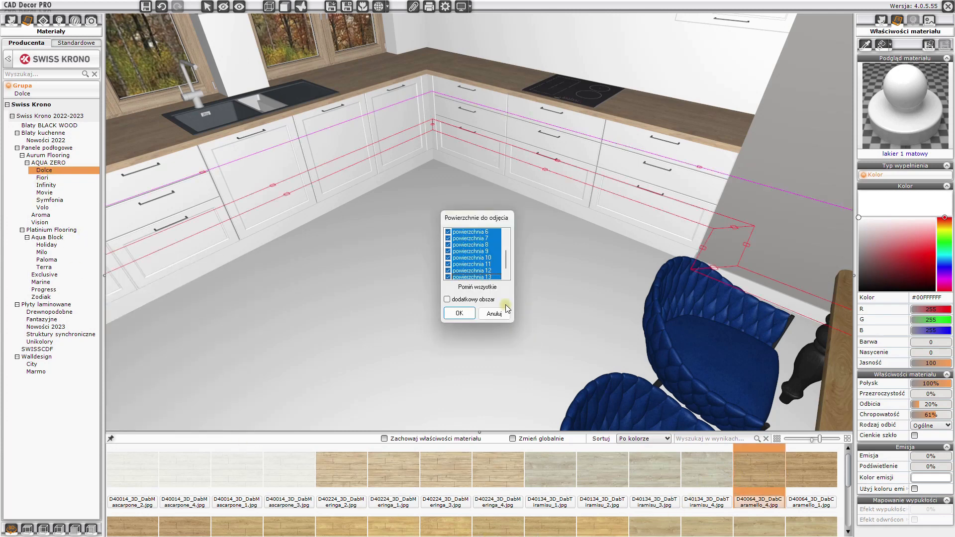
left_click(459, 314)
mouse_move(462, 313)
left_mouse_down()
mouse_move(625, 368)
mouse_move(813, 335)
mouse_move(784, 327)
mouse_move(370, 332)
mouse_move(401, 339)
mouse_move(453, 321)
left_mouse_up()
left_click(453, 321)
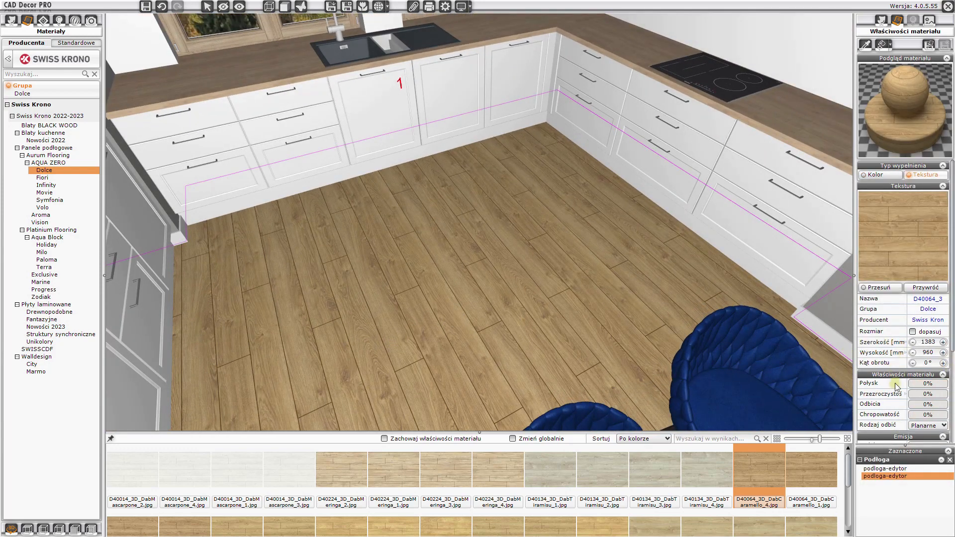
- Set the floor texture's reflections to 14% and roughness to 41%
scroll(906, 401, "down", 5)
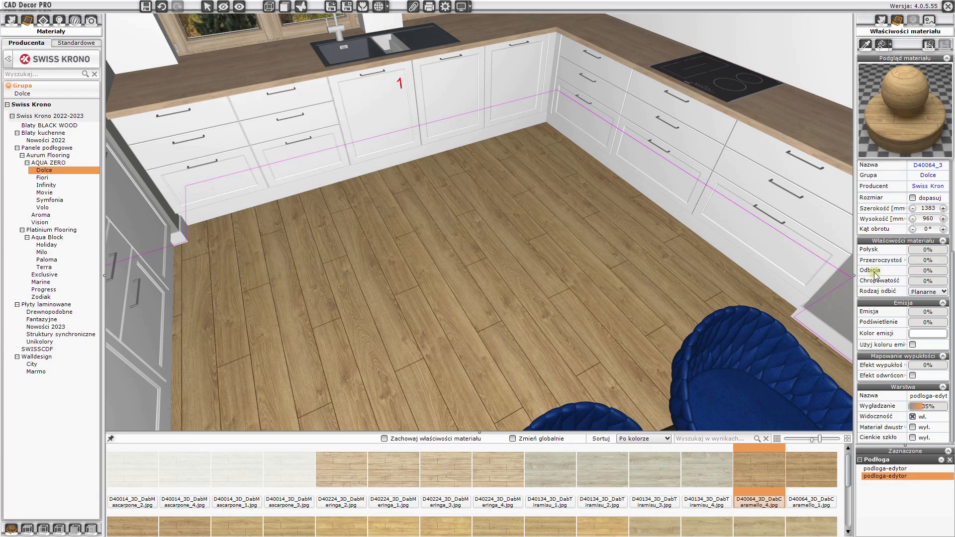
left_click(914, 272)
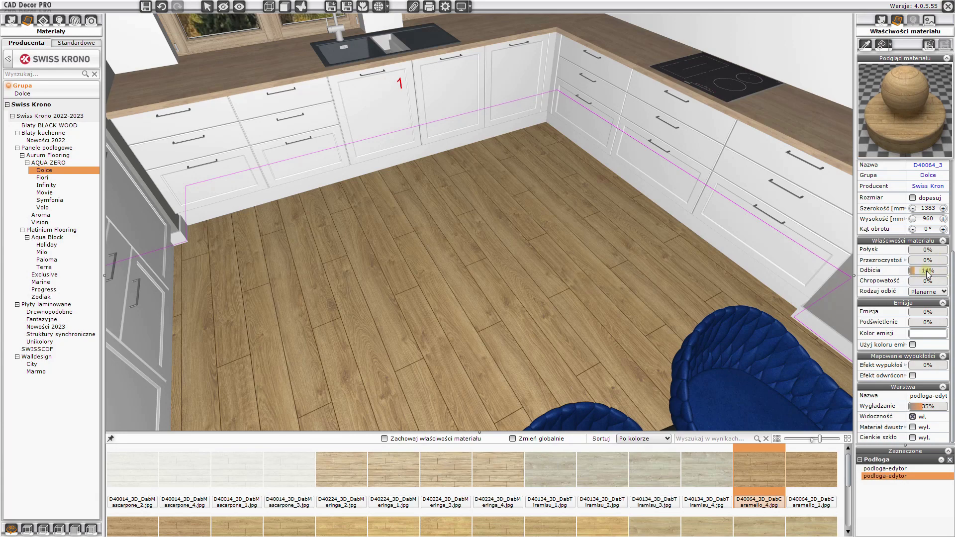
left_click(923, 283)
left_click_drag(508, 291, 621, 283)
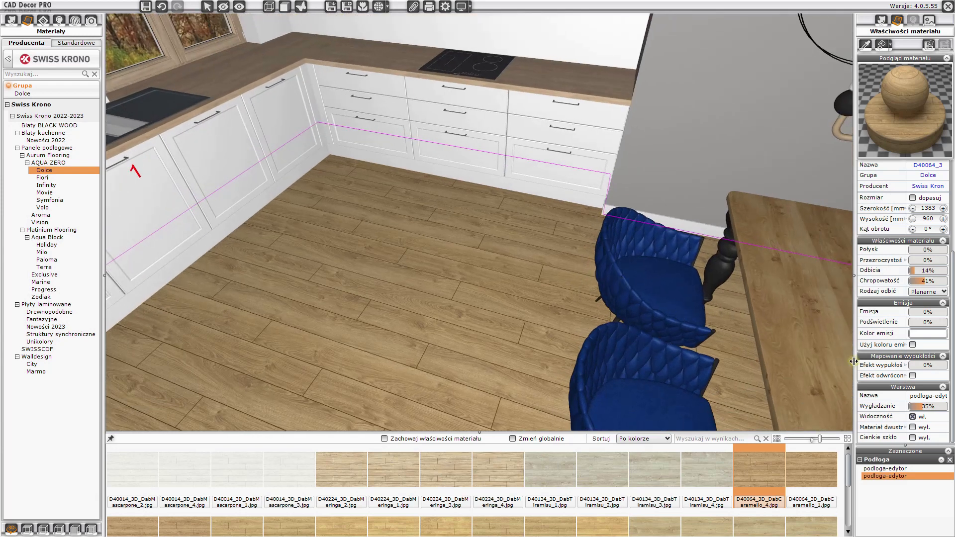
left_click_drag(912, 367, 918, 367)
left_click_drag(558, 302, 603, 267)
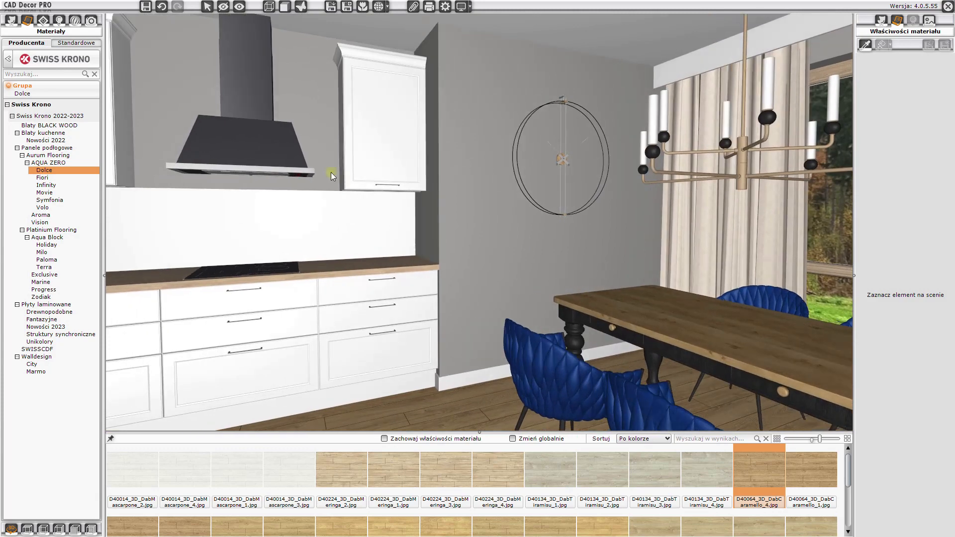
- Find the brick_002 texture in the TextureLib.com cegły collection by searching for 002
left_click(74, 44)
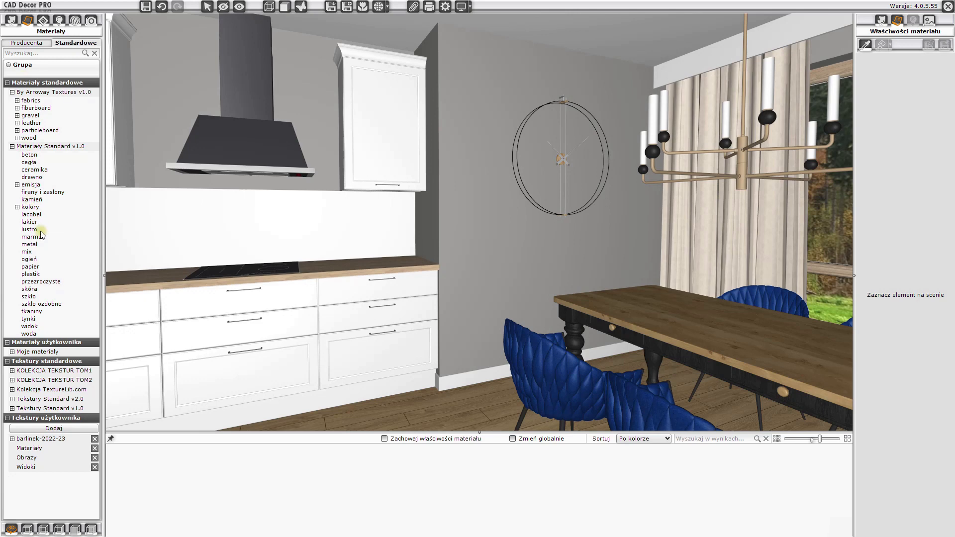
left_click(12, 391)
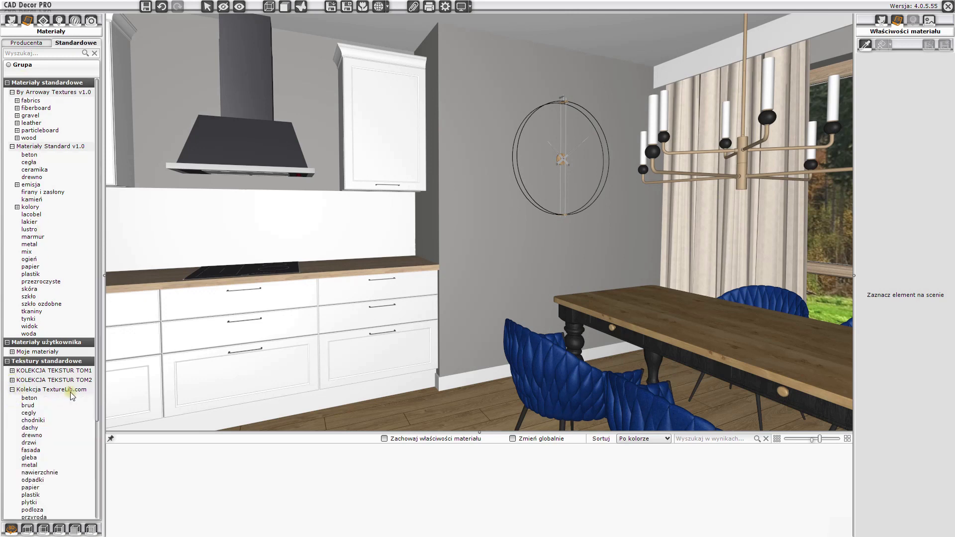
scroll(70, 395, "down", 5)
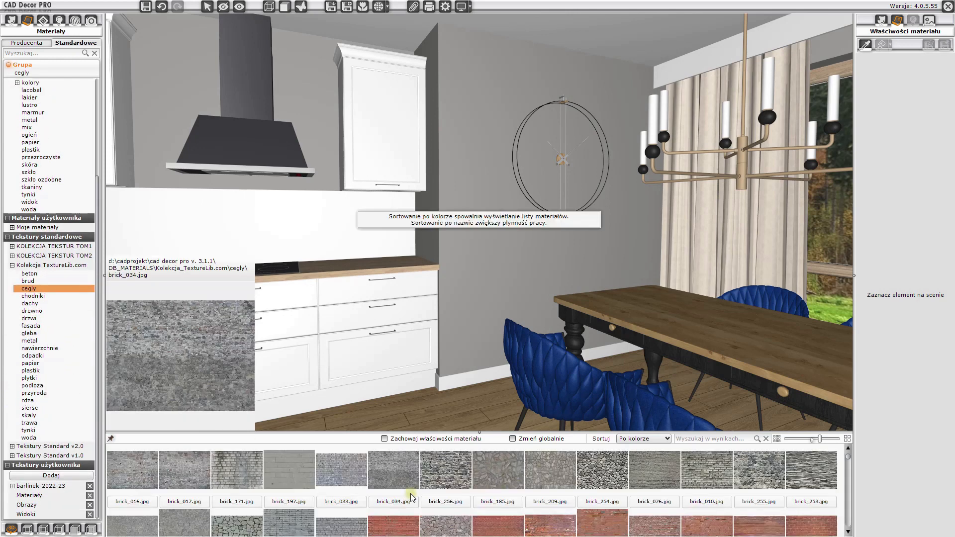
scroll(549, 503, "down", 5)
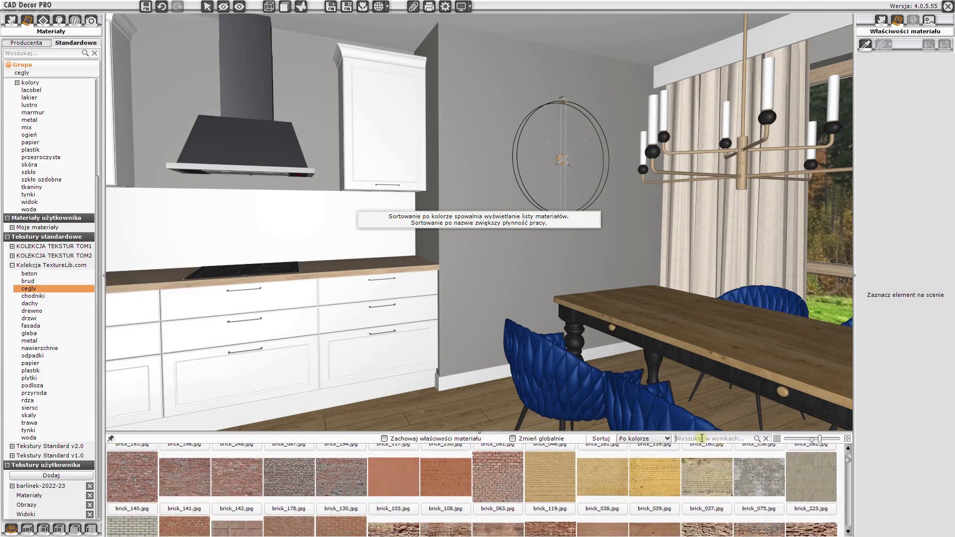
left_click(702, 439)
type("002")
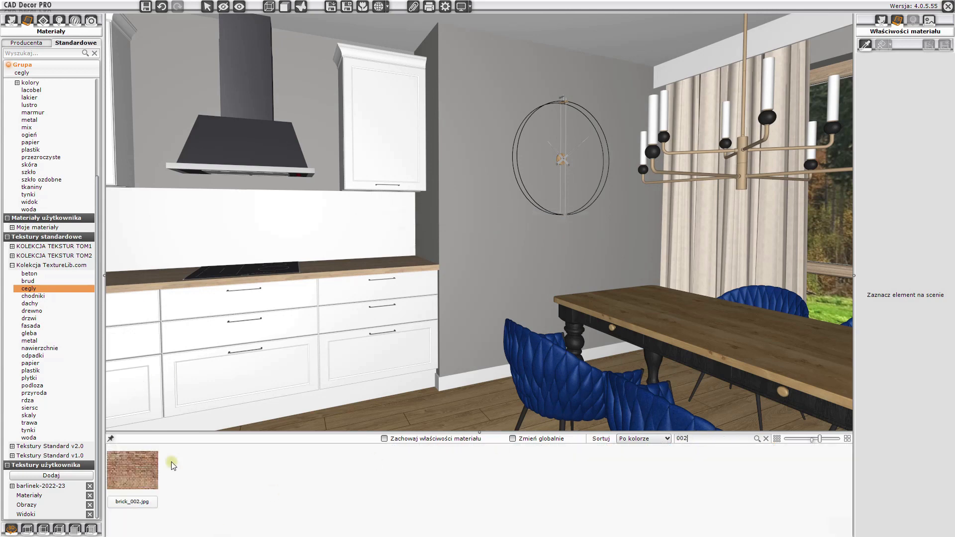
mouse_move(142, 475)
mouse_move(140, 474)
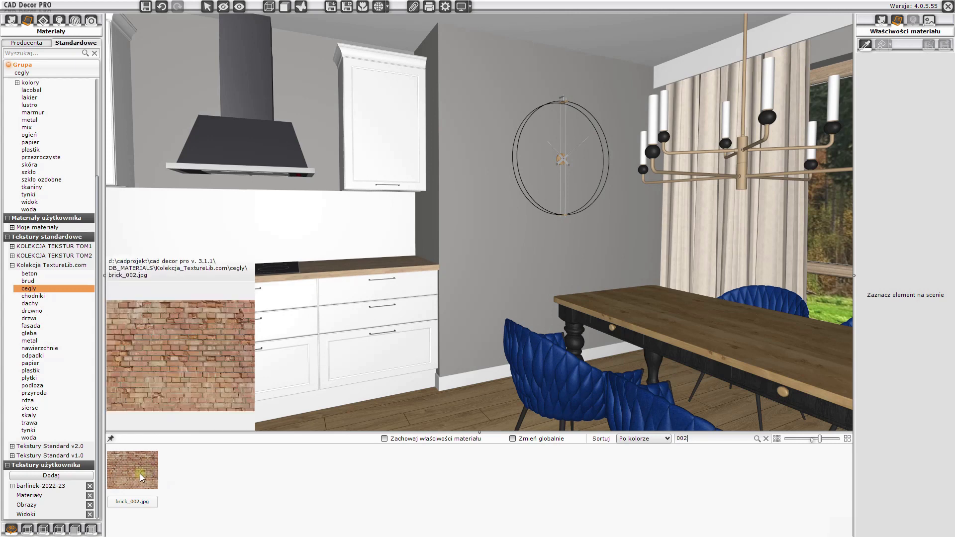
left_click(136, 470)
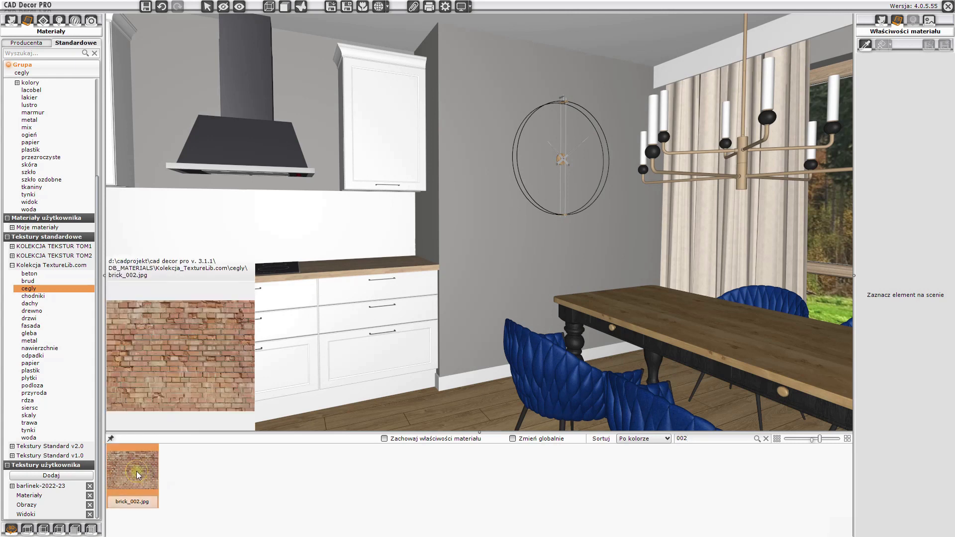
- Apply the brick_002 texture to the dining area wall holding the clock
left_click_drag(479, 264, 132, 474)
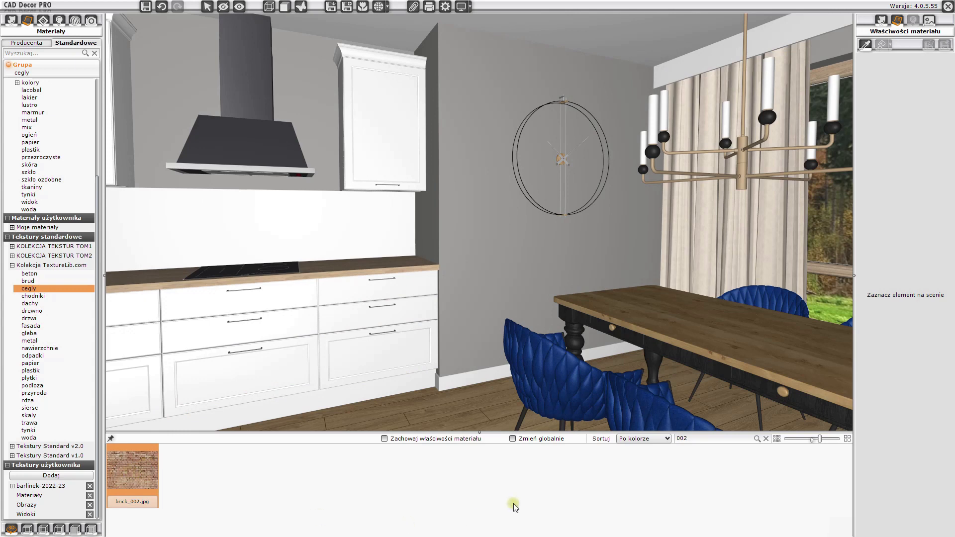
left_click_drag(488, 431, 489, 458)
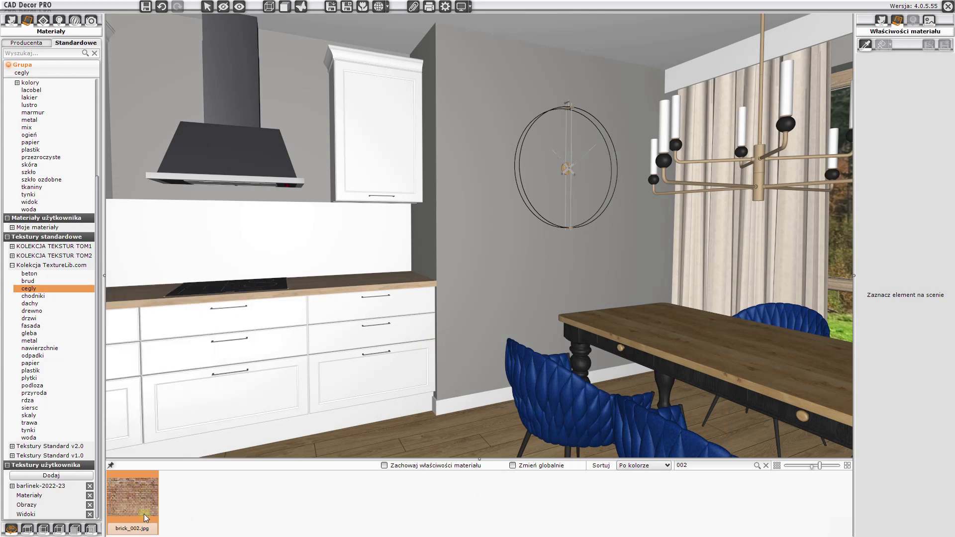
left_click_drag(146, 518, 497, 299)
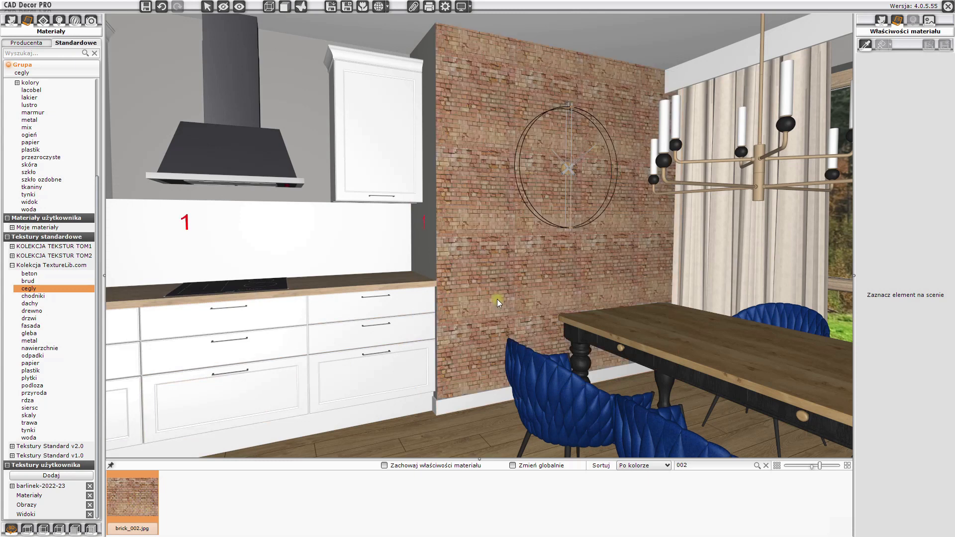
left_click(497, 299)
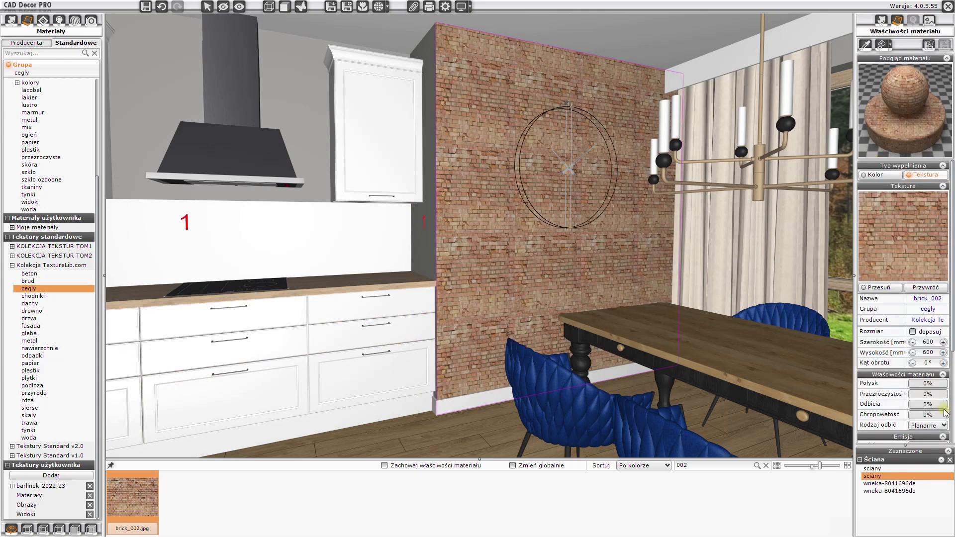
- Set the brick texture size to 1200 mm wide by 1000 mm high and its bump effect to 69%
scroll(945, 412, "down", 5)
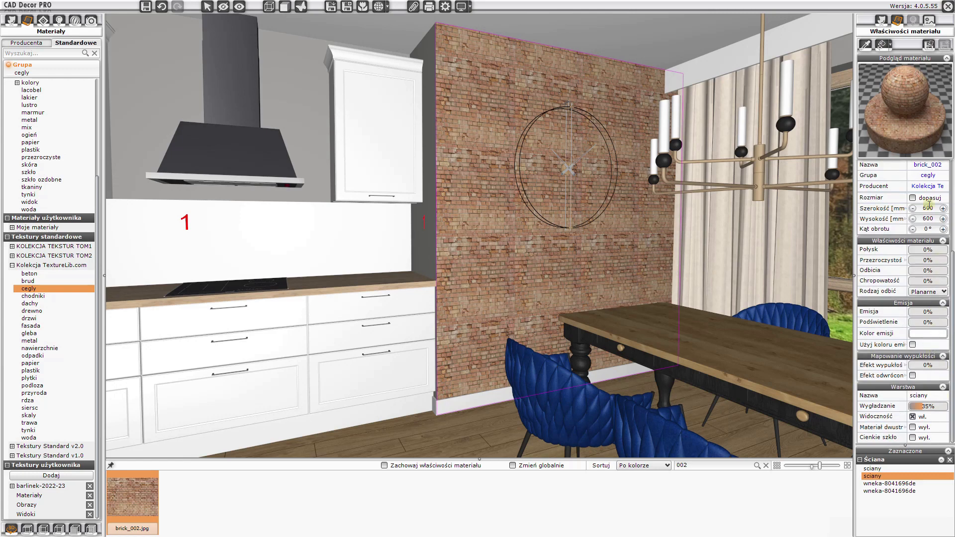
double_click(924, 208)
type("1200")
key("Tab")
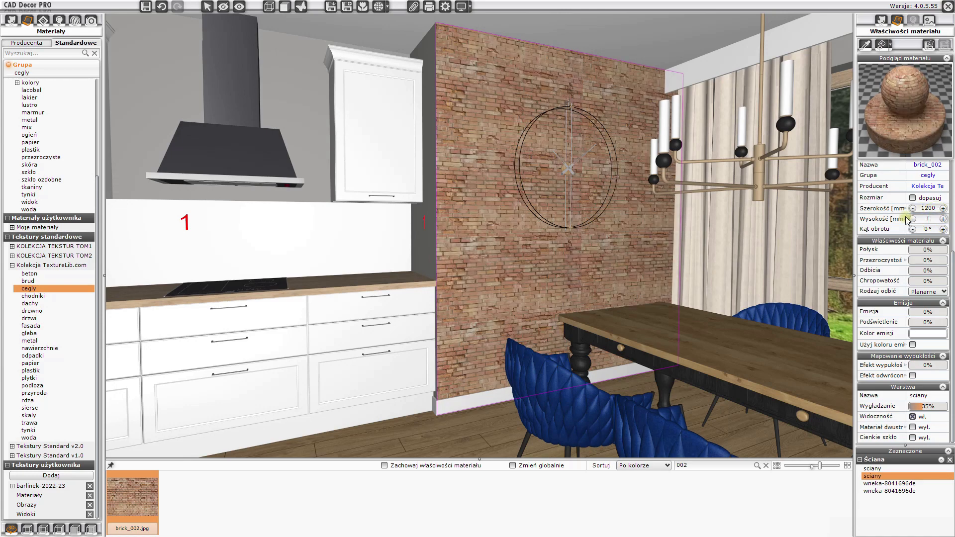
type("1000")
key("Return")
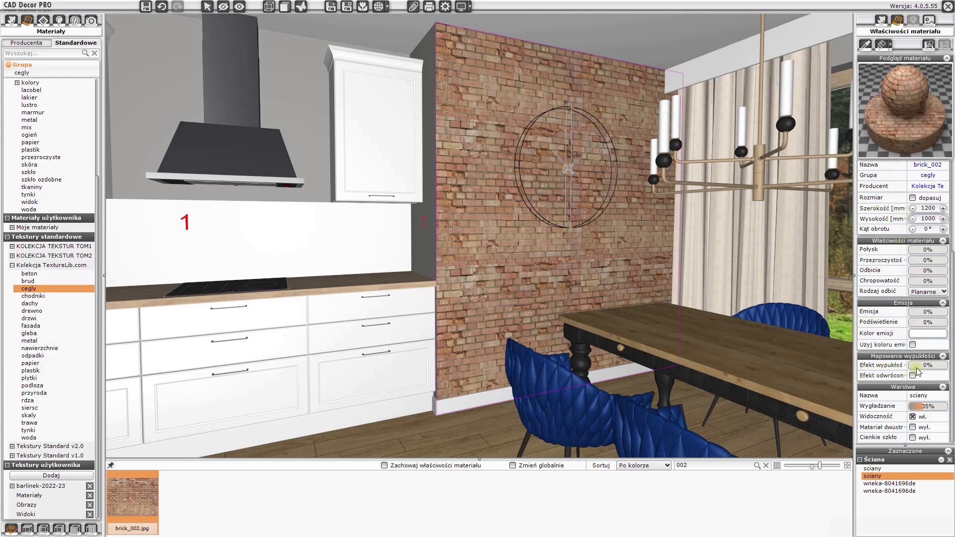
left_click_drag(922, 366, 935, 369)
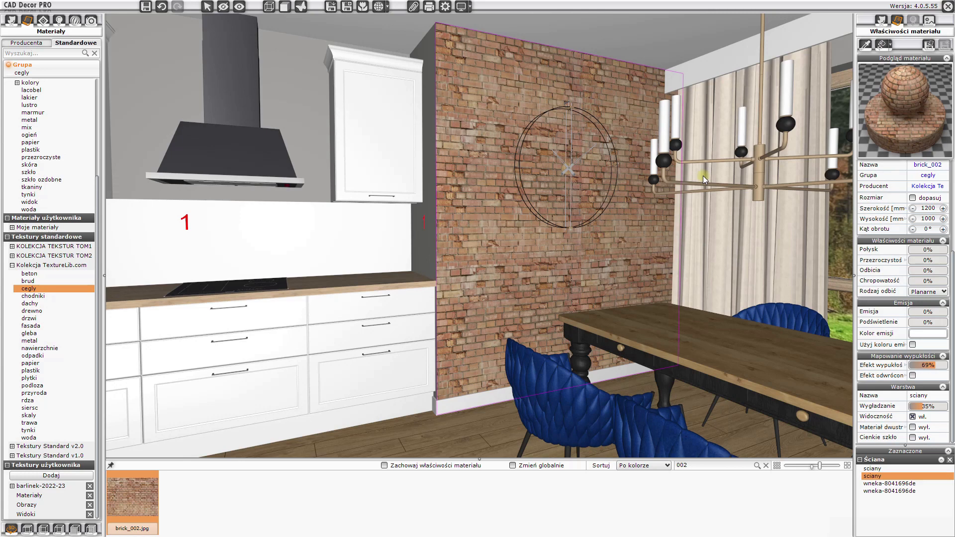
key("Escape")
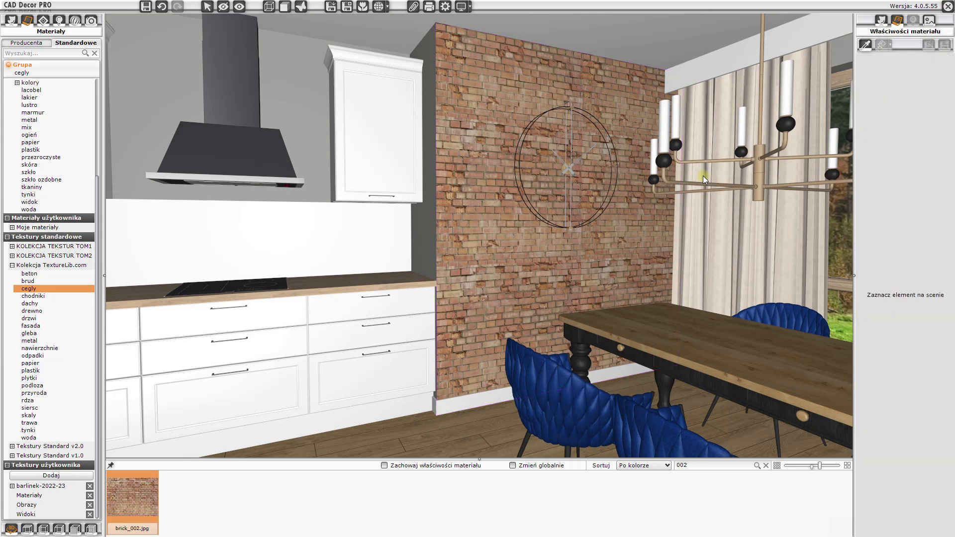
- Pick up the brick material from the wall and apply it to the adjoining pillar side face
left_click(866, 44)
left_click(640, 92)
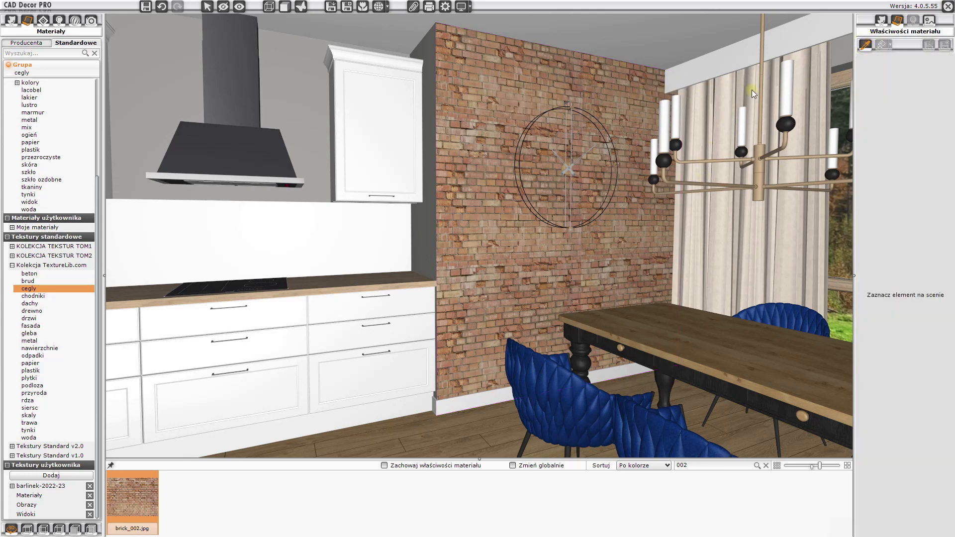
left_click(882, 61)
left_click(430, 147)
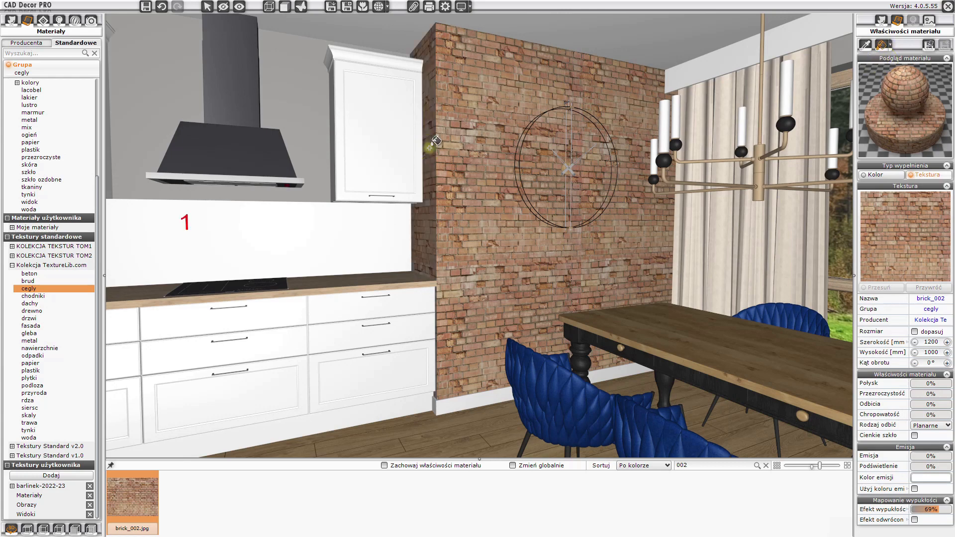
right_click(430, 148)
mouse_move(634, 217)
left_mouse_down()
mouse_move(623, 207)
mouse_move(628, 216)
left_mouse_up()
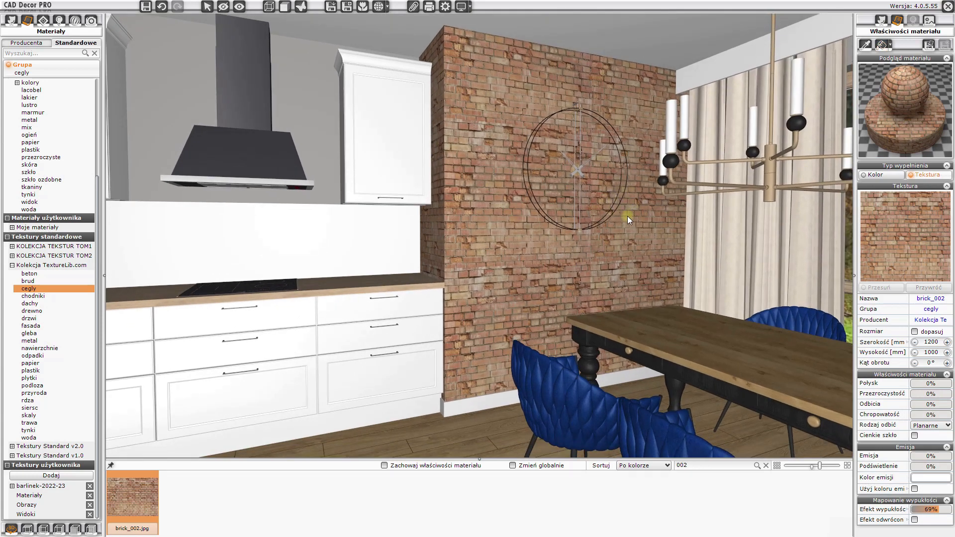
- Apply the tkaniny 8 fabric globally to the dining chairs' upholstery
left_click(30, 187)
left_click_drag(306, 395, 450, 445)
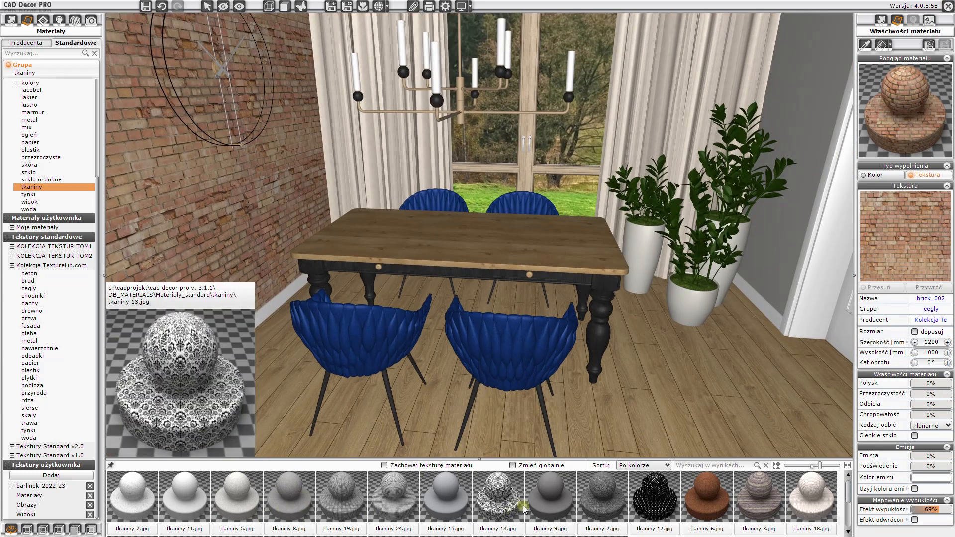
left_click(513, 466)
left_click_drag(289, 504, 366, 332)
left_click_drag(354, 365, 452, 270)
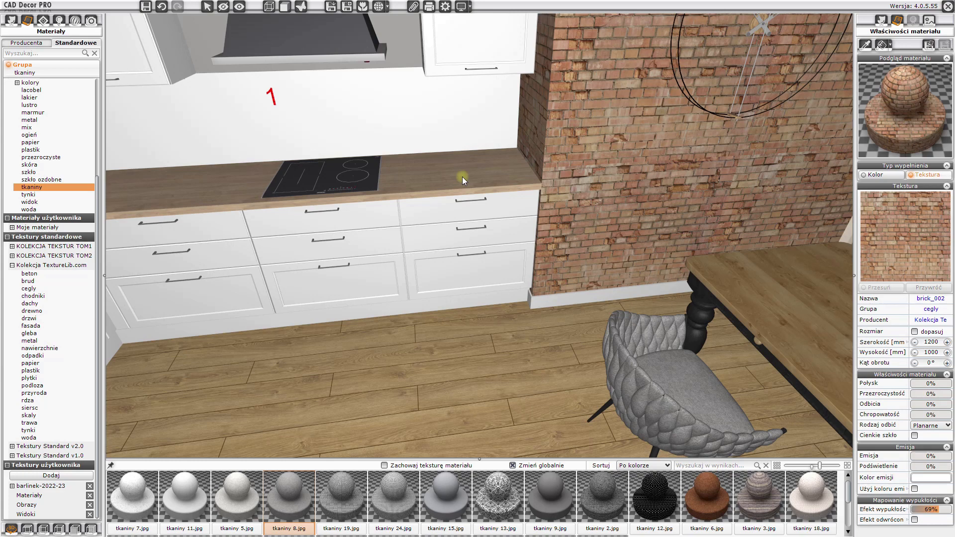
- Pick up the countertop wood material and apply it to the dining table top
left_click(866, 46)
left_click(500, 174)
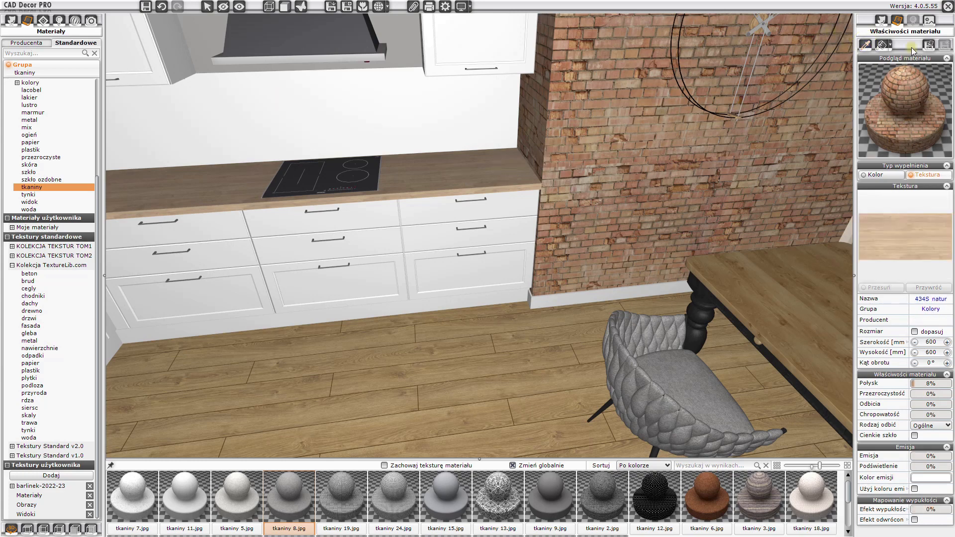
left_click(882, 45)
left_click(771, 283)
right_click_drag(740, 328, 618, 217)
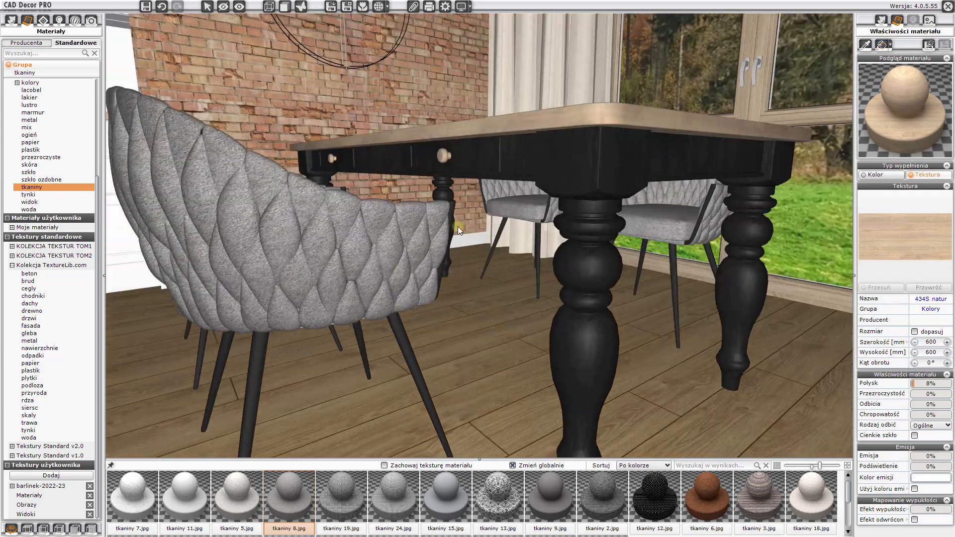
- Adjust the chair leg metal material: reflection 16%, roughness 41% and brightness 25
right_click_drag(458, 226, 542, 186)
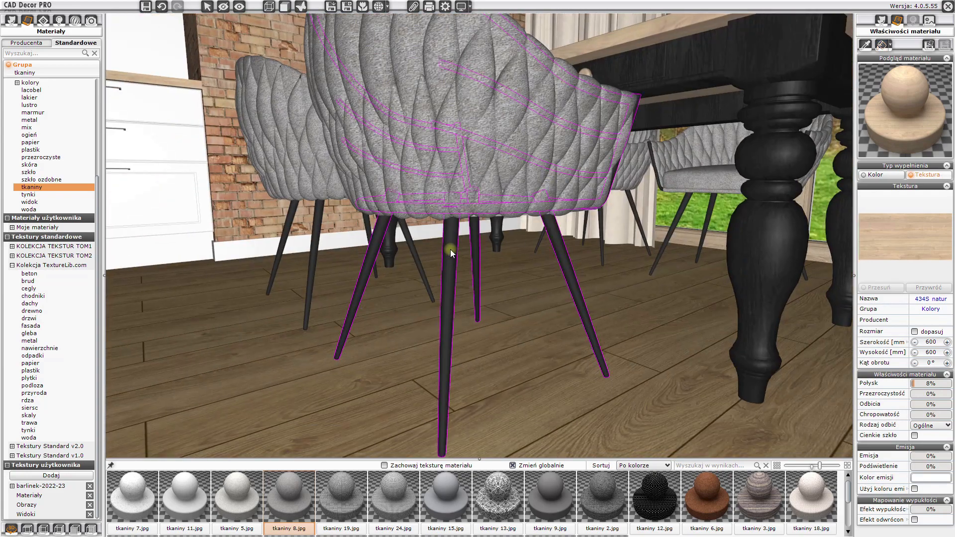
left_click(450, 250)
scroll(927, 409, "down", 3)
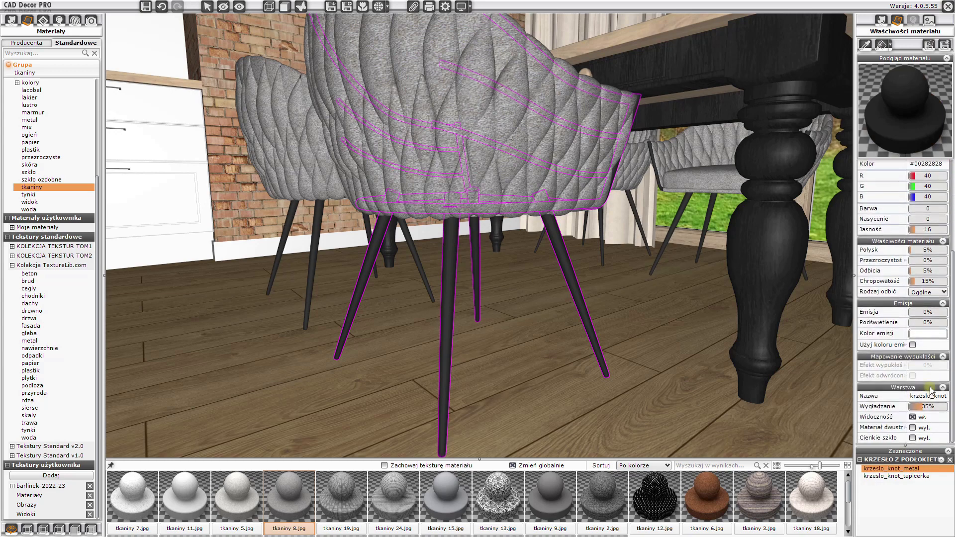
left_click(915, 271)
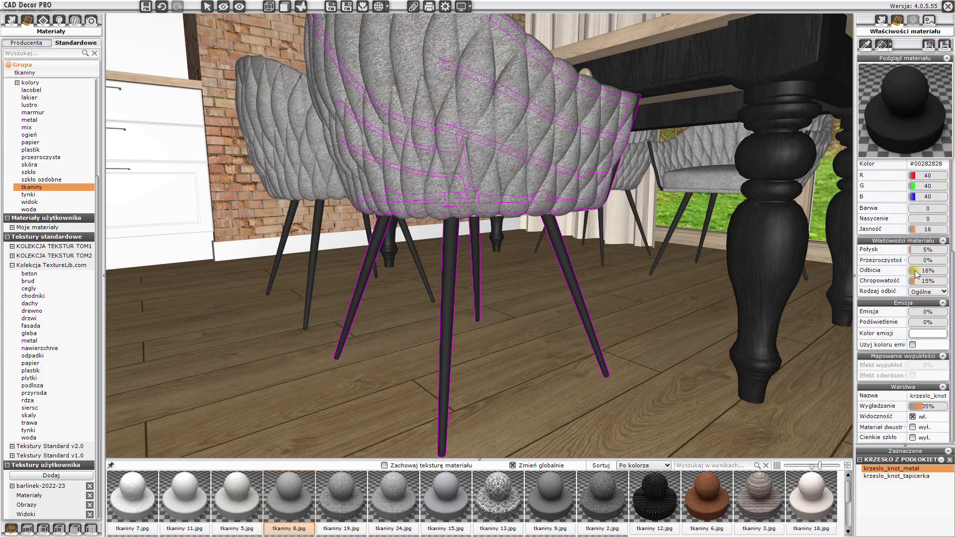
left_click_drag(914, 284, 926, 285)
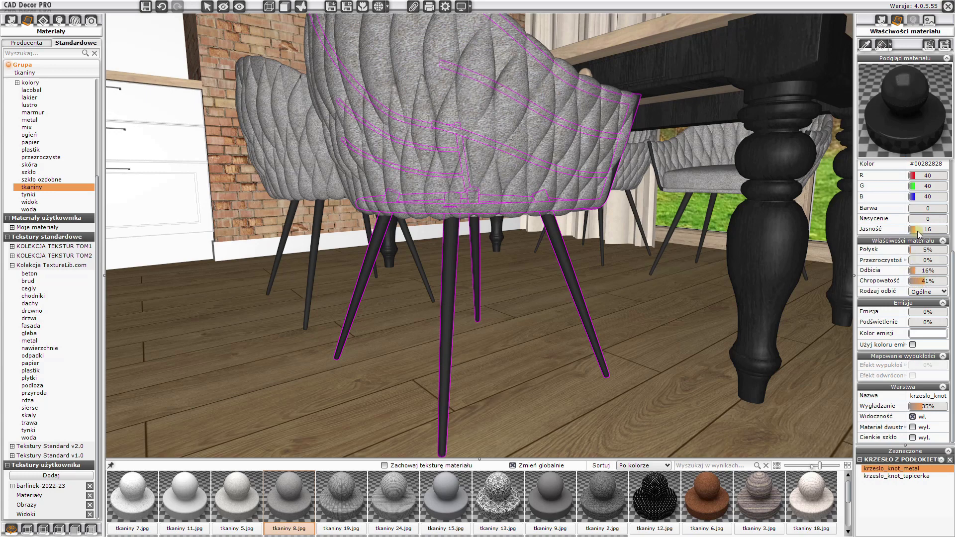
left_click_drag(918, 233, 920, 234)
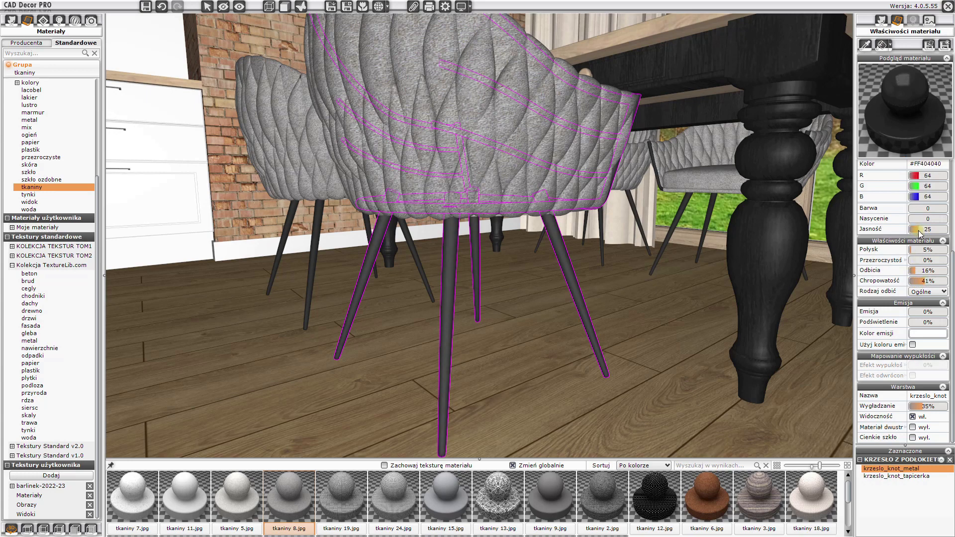
- Pick up the chair leg material and apply it to the dining table legs
left_click(891, 48)
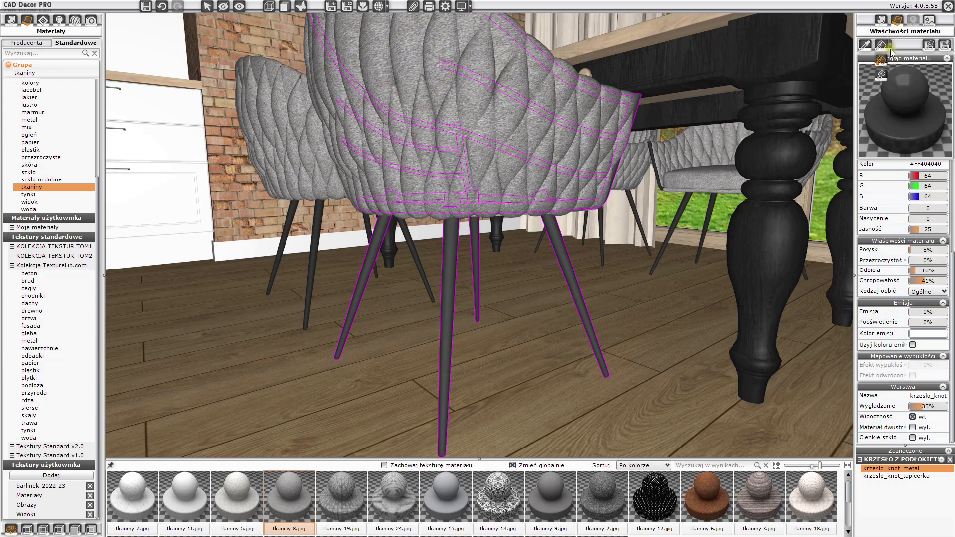
left_click(883, 74)
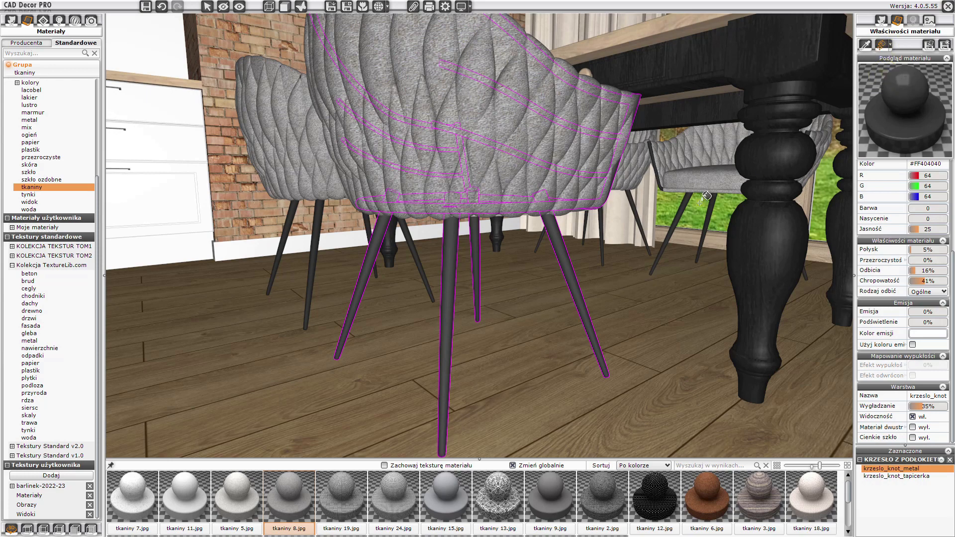
left_click(316, 235)
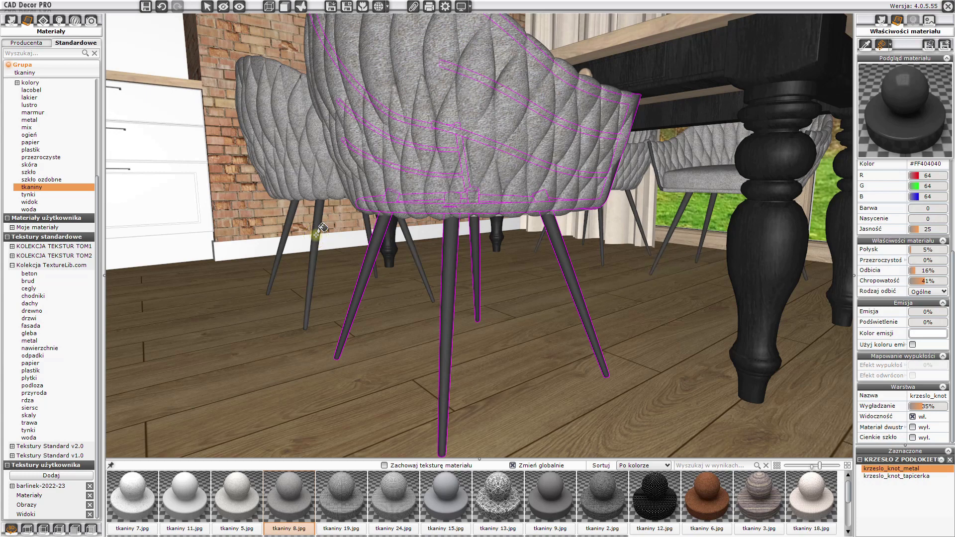
left_click(792, 245)
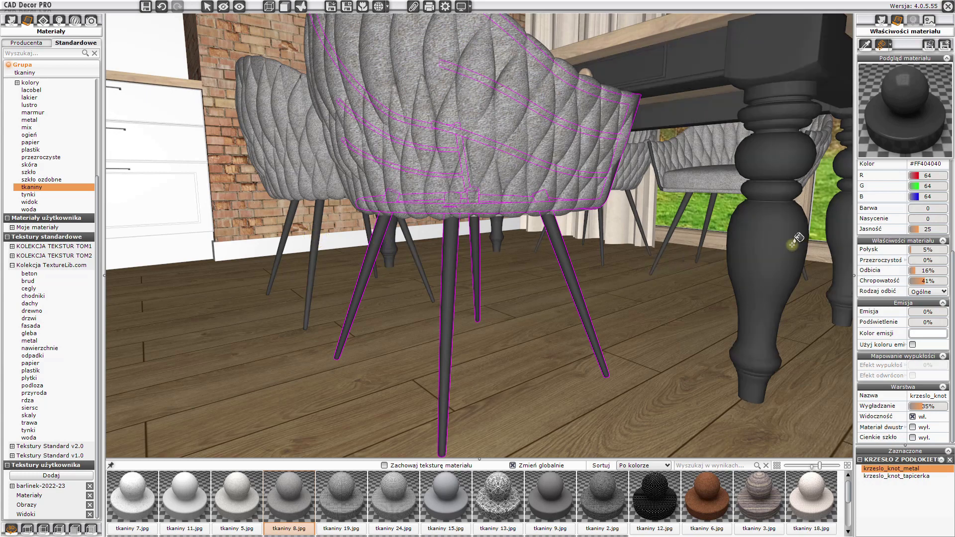
key("Escape")
left_click_drag(576, 125, 434, 264)
scroll(562, 252, "down", 3)
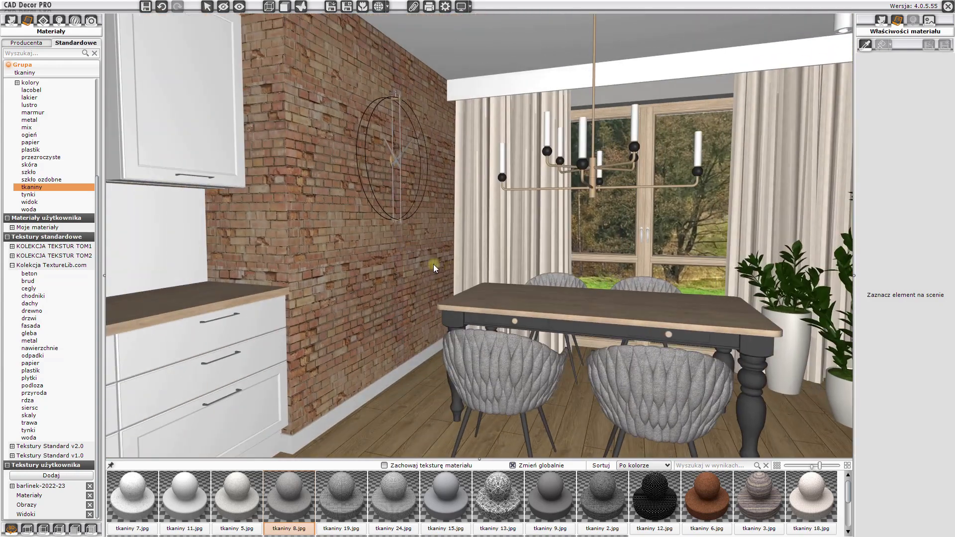
- Apply the firana 5% sheer fabric from the curtains group to the dining area curtains
scroll(30, 157, "up", 5)
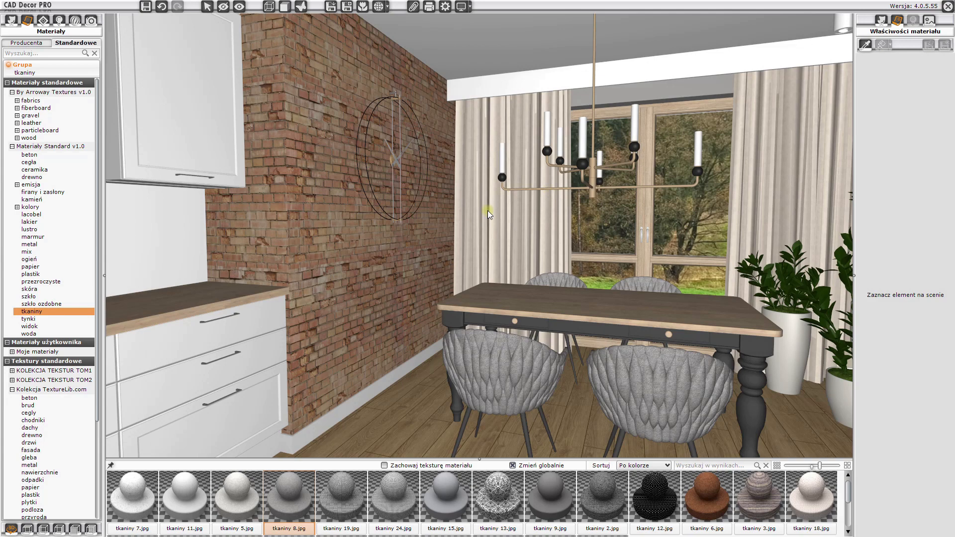
left_click(25, 193)
mouse_move(118, 505)
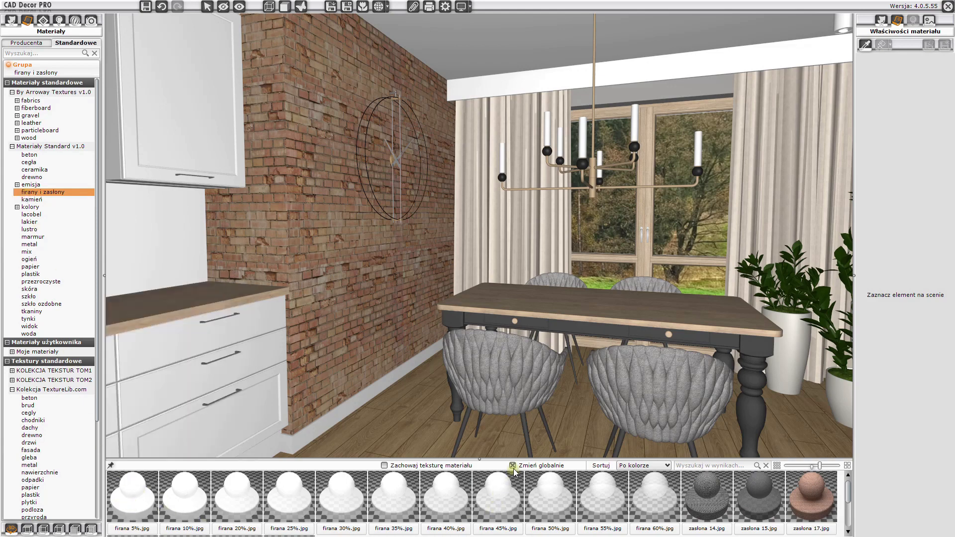
left_click(130, 507)
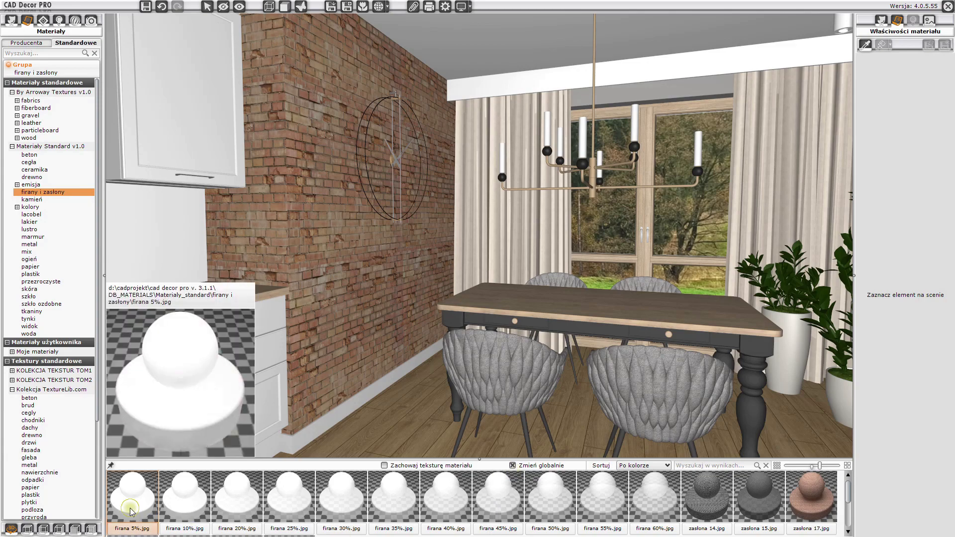
left_click(479, 240)
left_click_drag(414, 315, 514, 313)
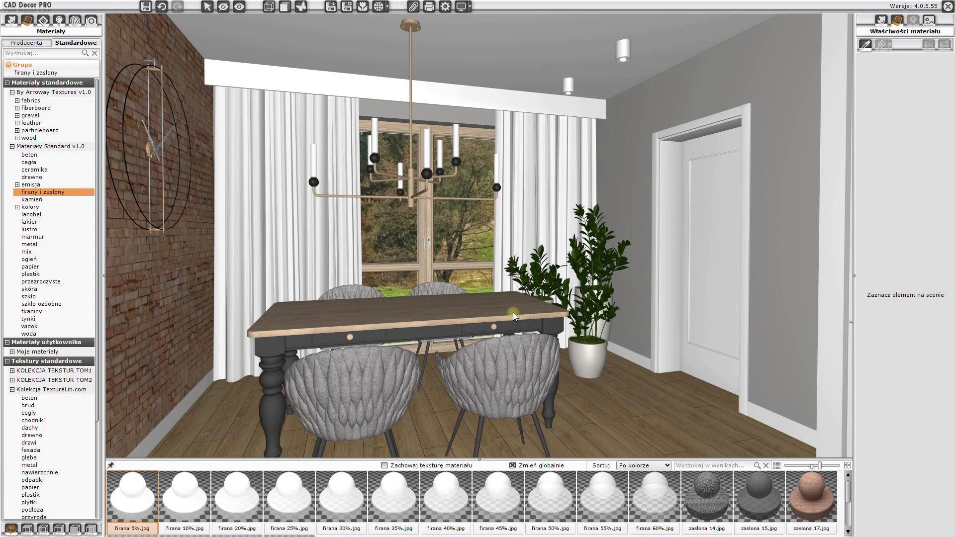
- Apply the TVT 1945 wall paint to the pillar faces beside the tall cabinets and adjoining wall
left_click_drag(423, 340, 669, 344)
left_click_drag(336, 337, 573, 258)
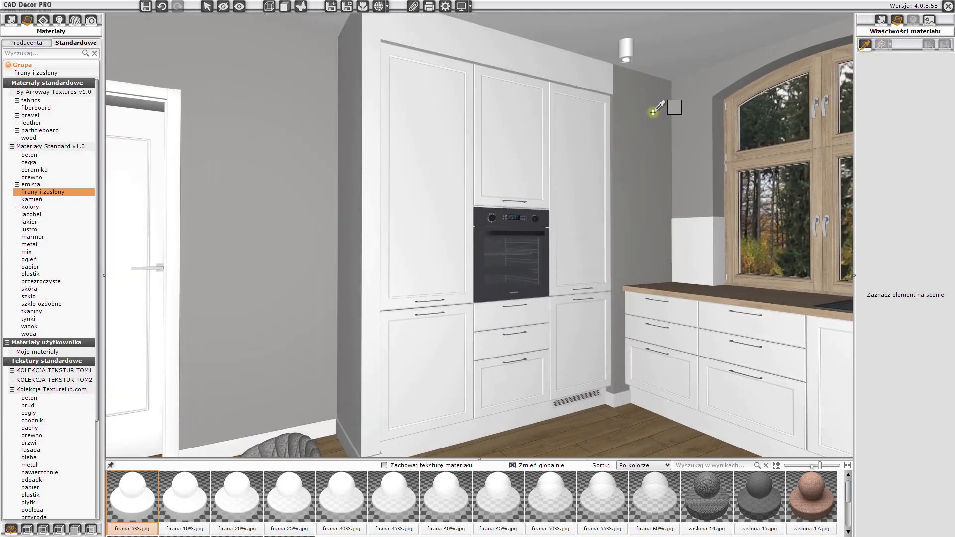
left_click(882, 44)
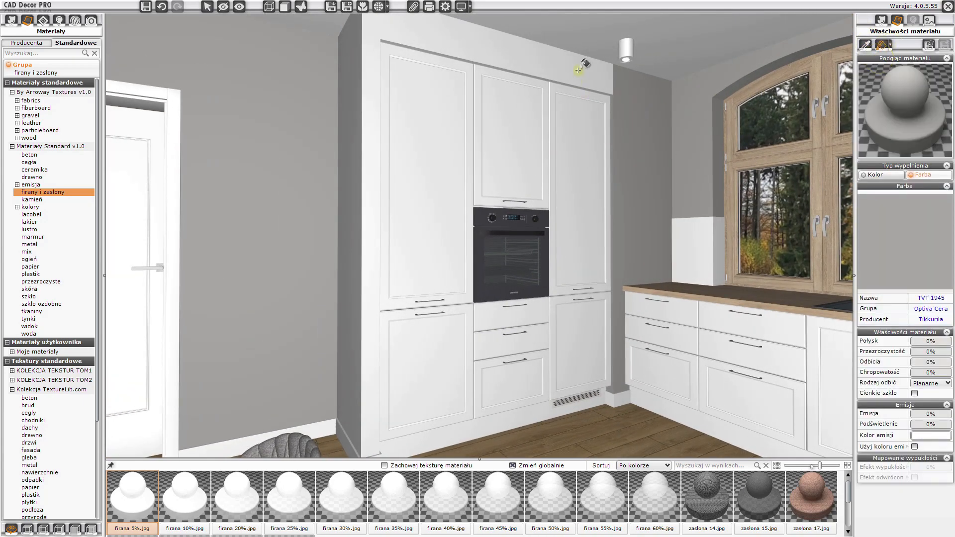
left_click(359, 94)
left_click(371, 82)
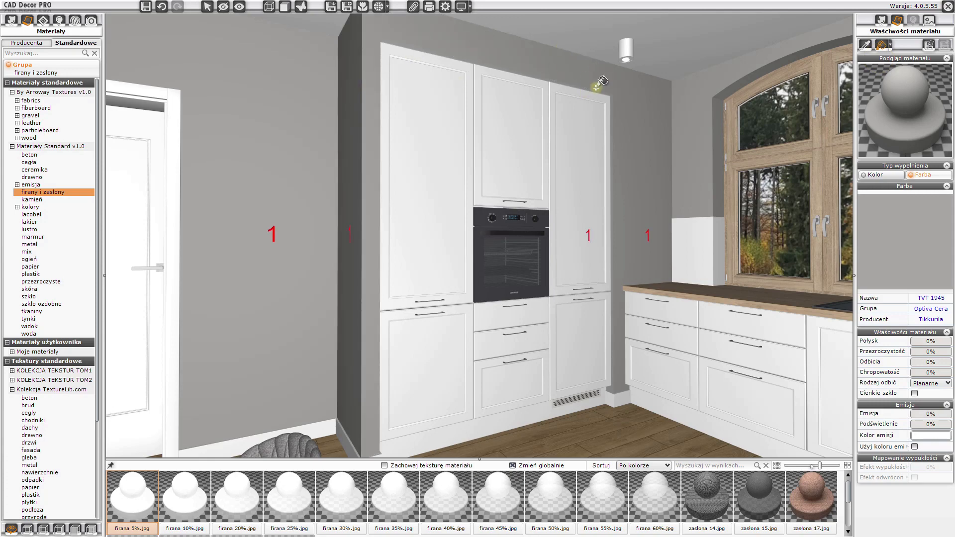
scroll(631, 84, "up", 3)
scroll(631, 84, "up", 1)
left_click(638, 41)
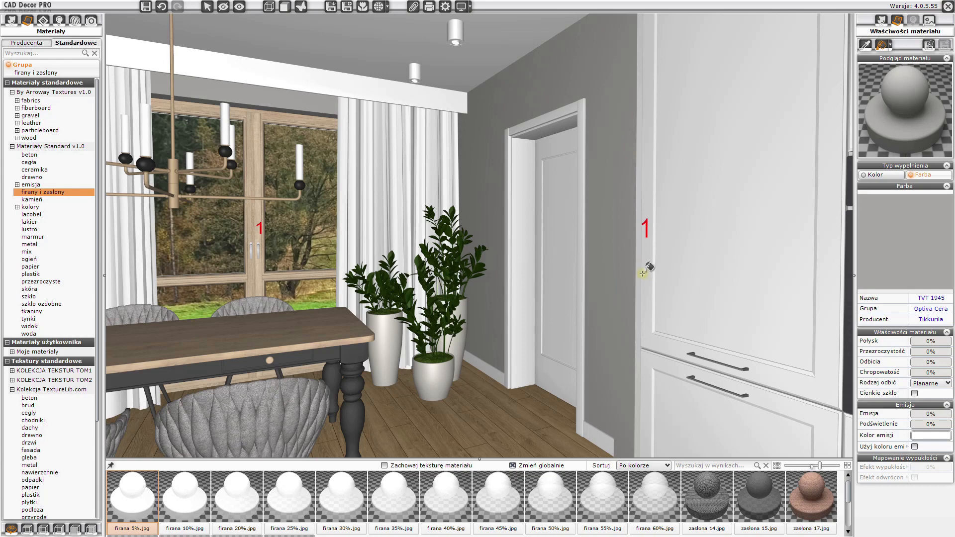
left_click(638, 273)
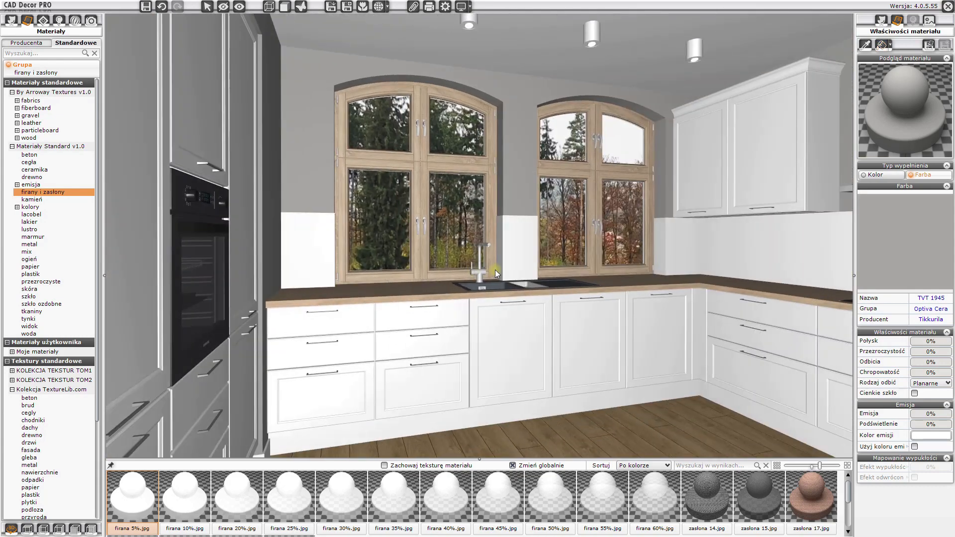
scroll(271, 236, "up", 2)
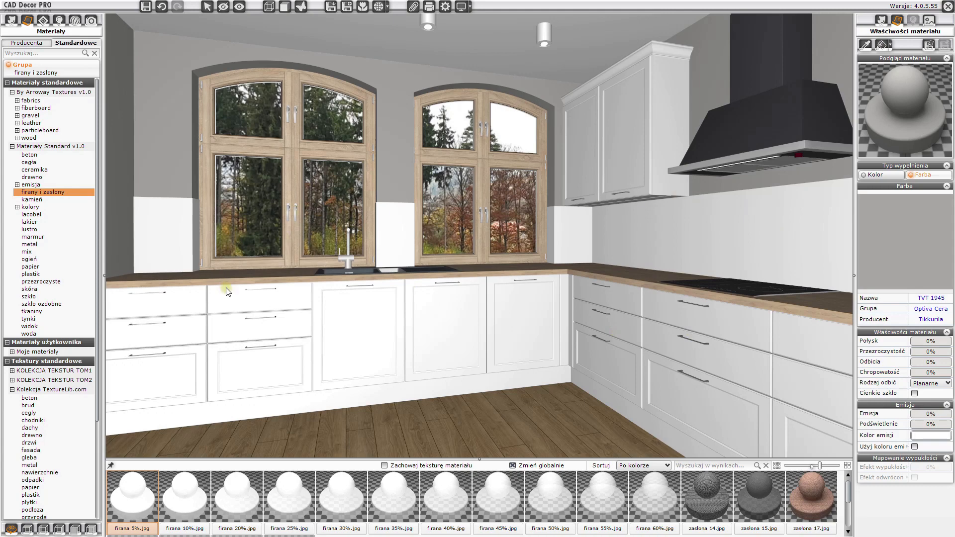
- Open the tiles module and browse to the OPOCZNO LOVELY PATCHWORK collection
scroll(574, 321, "up", 1)
scroll(572, 244, "up", 2)
left_click_drag(572, 244, 395, 244)
scroll(455, 247, "up", 3)
scroll(378, 231, "down", 5)
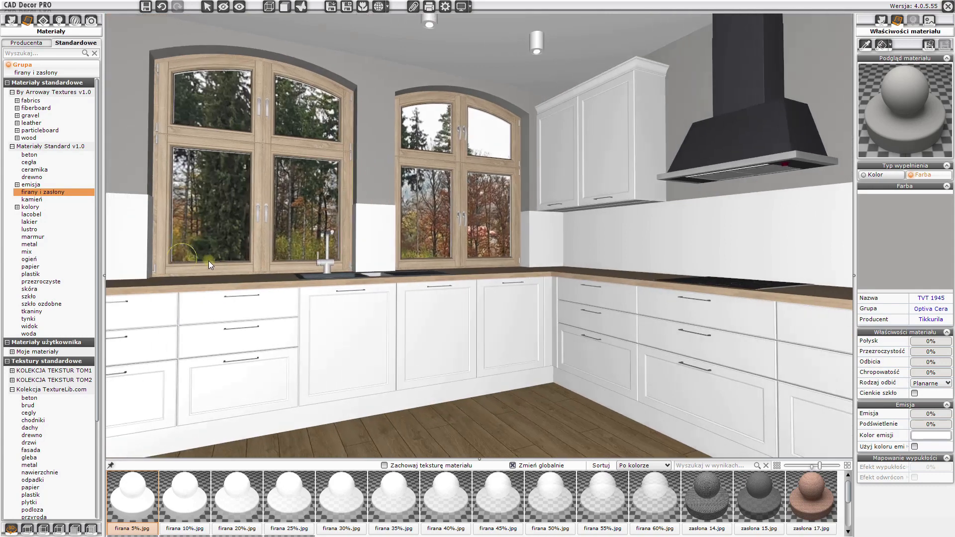
left_click(44, 22)
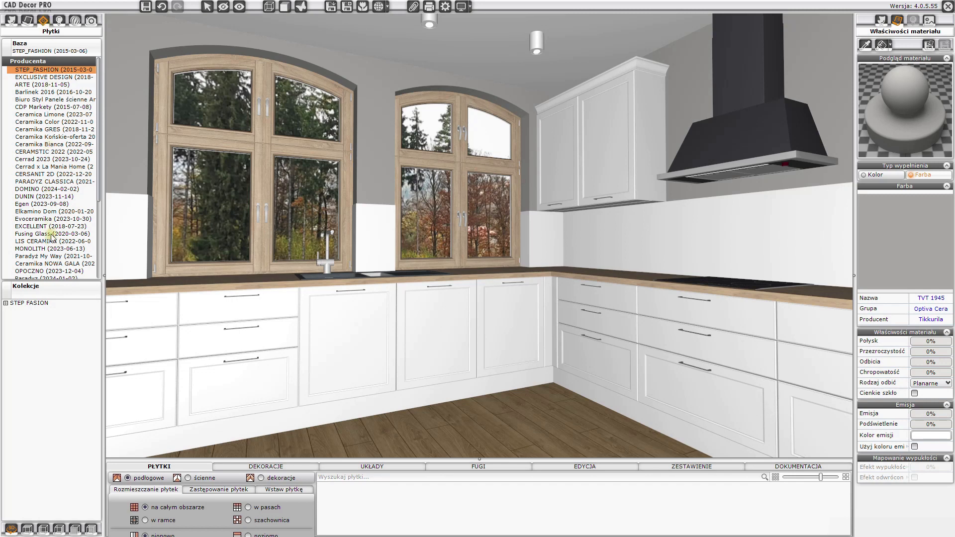
scroll(40, 202, "down", 3)
scroll(40, 202, "down", 3)
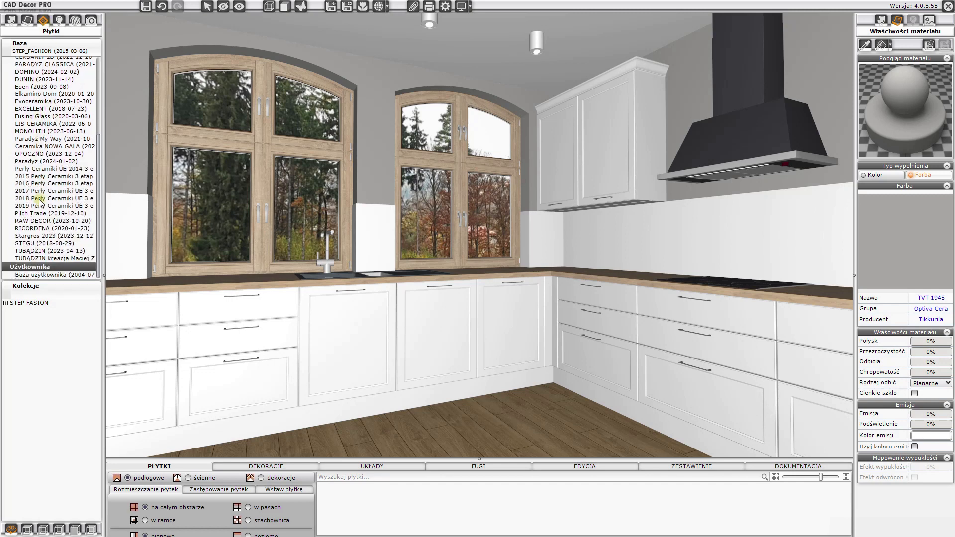
scroll(40, 202, "up", 6)
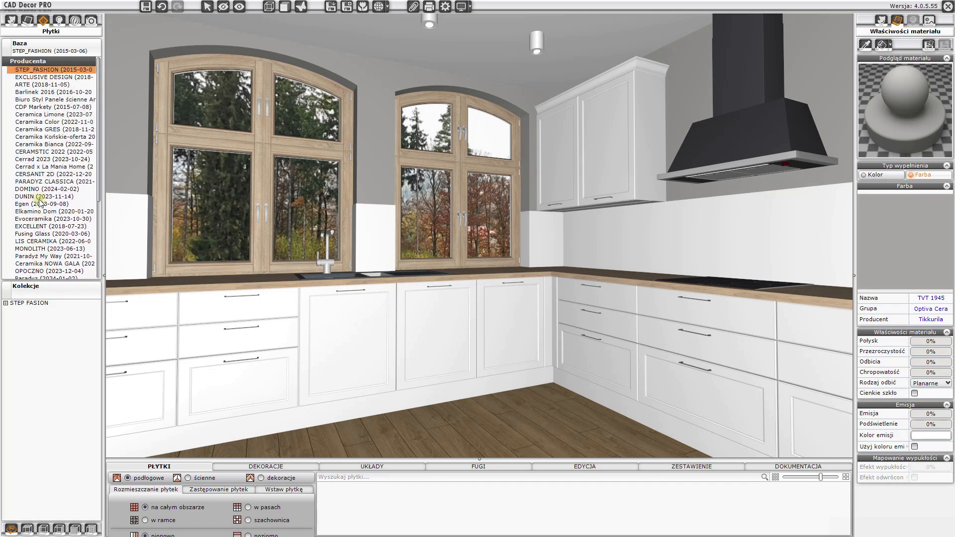
left_click(36, 271)
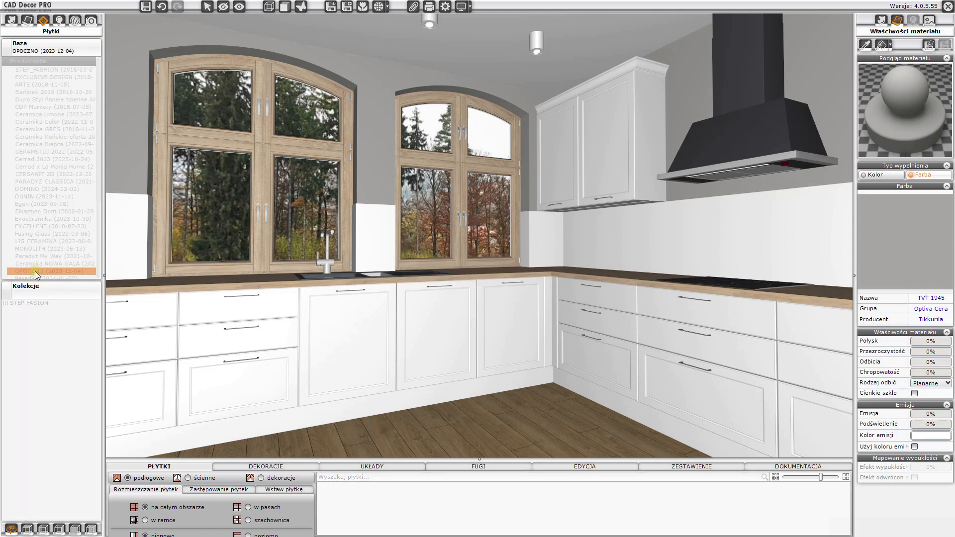
left_click(6, 363)
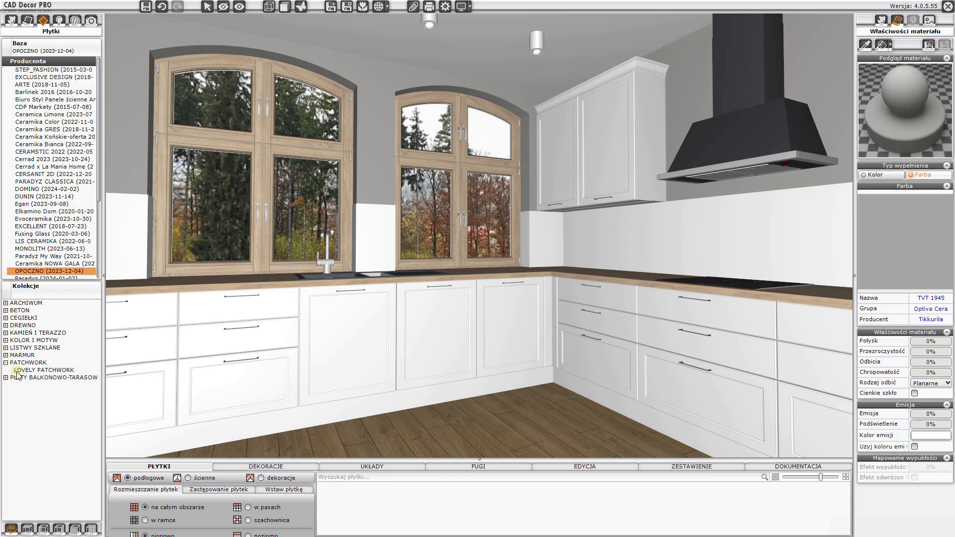
left_click(31, 370)
- Tile the kitchen backsplash walls with PATCHWORK TETRIS 29,8x29,8 tiles
mouse_move(652, 508)
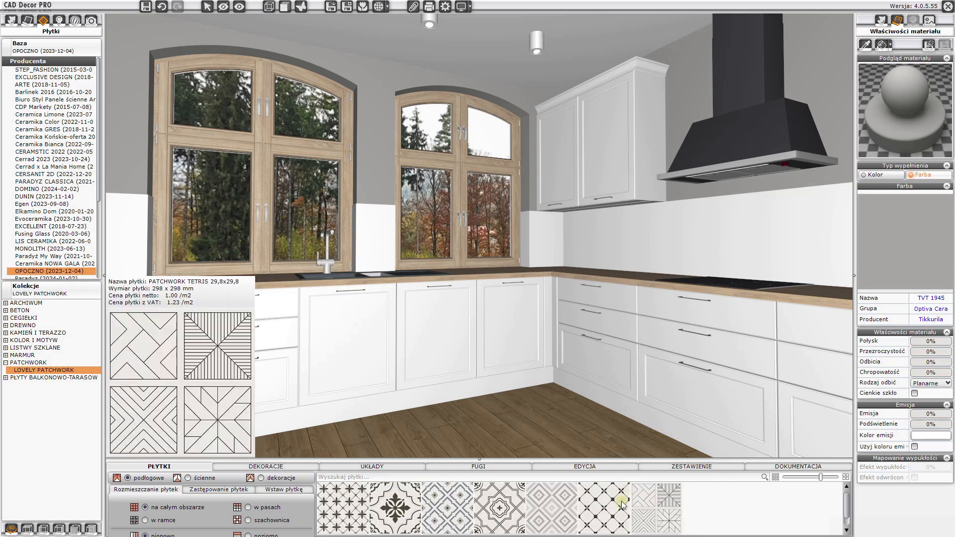
left_click(648, 508)
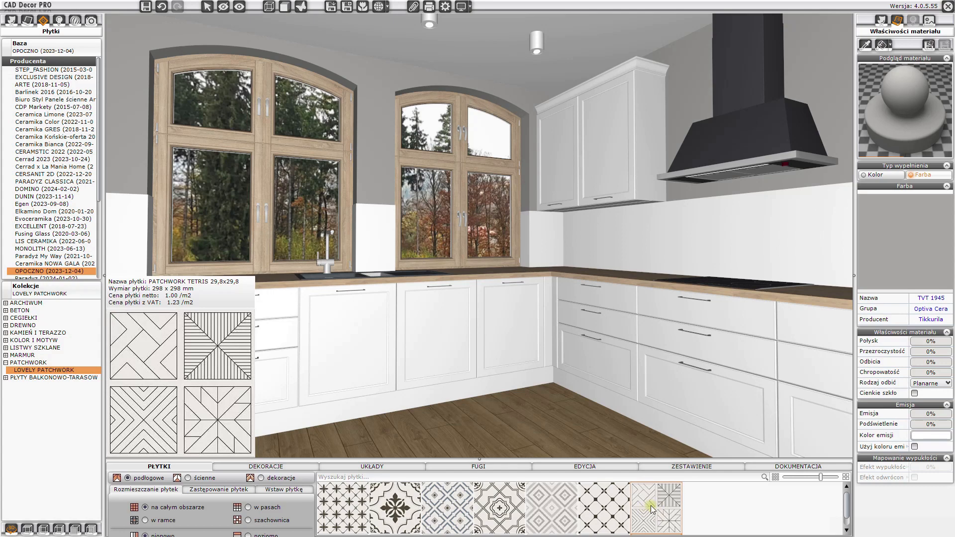
left_click(685, 238)
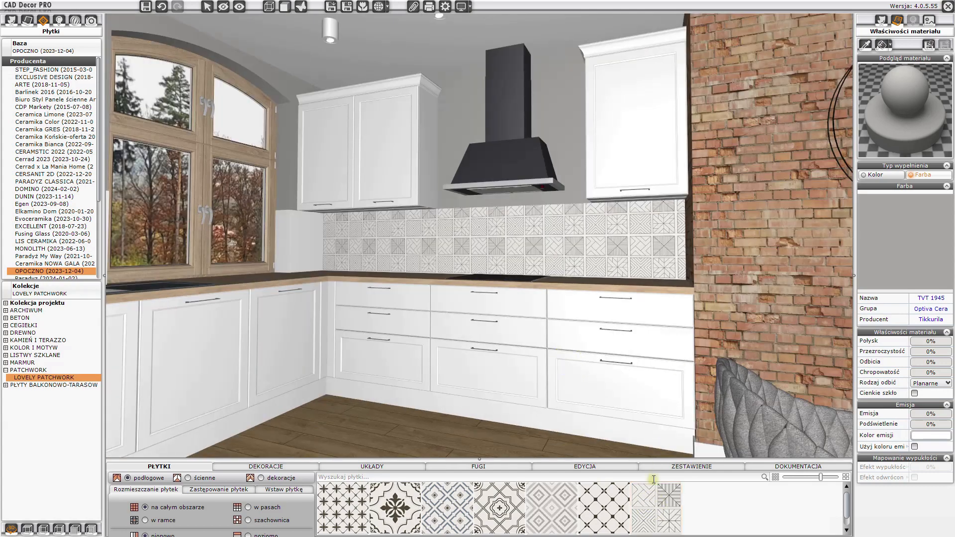
mouse_move(641, 488)
left_click(302, 232)
- Switch the backsplash to tile editing and examine its separate sections around the left window corner
scroll(343, 279, "up", 3)
left_click_drag(342, 279, 404, 286)
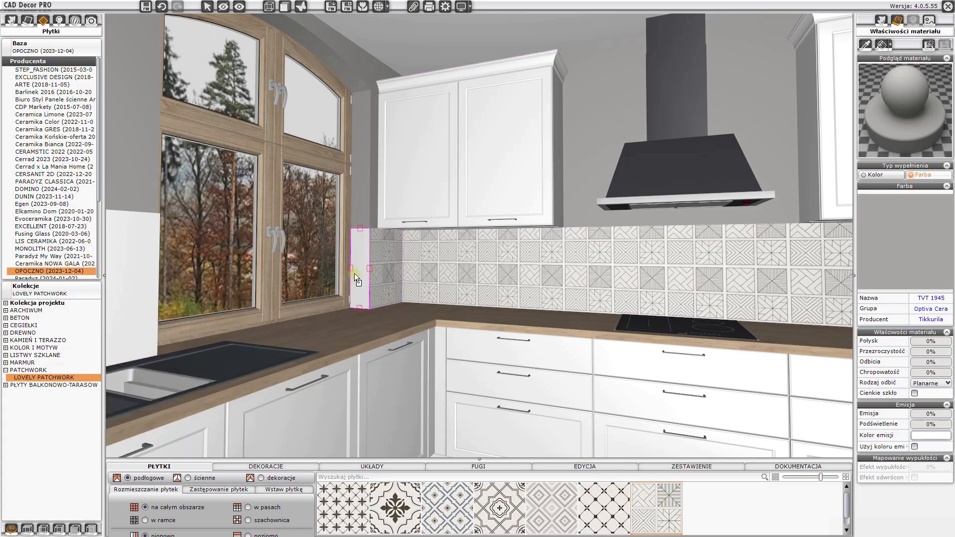
scroll(411, 271, "up", 3)
right_click(377, 251)
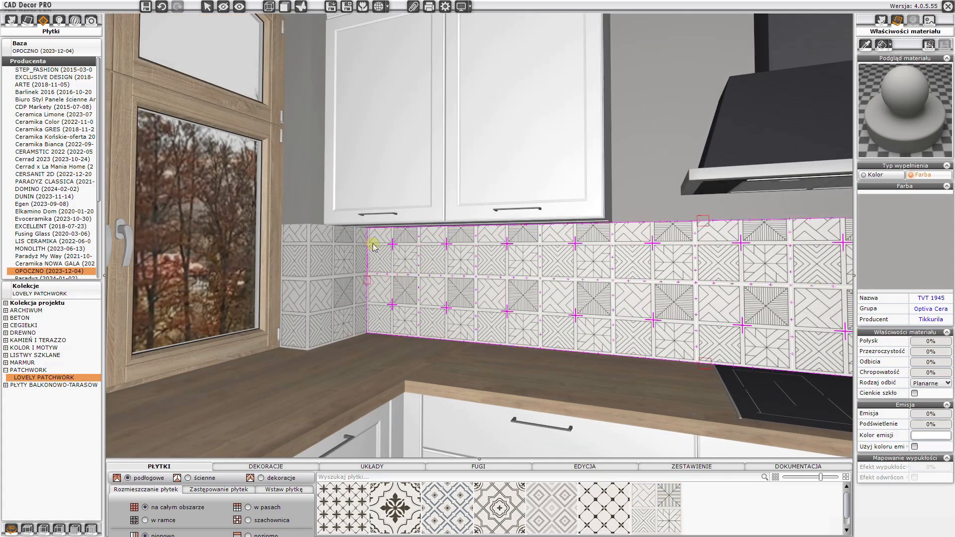
left_click(383, 248)
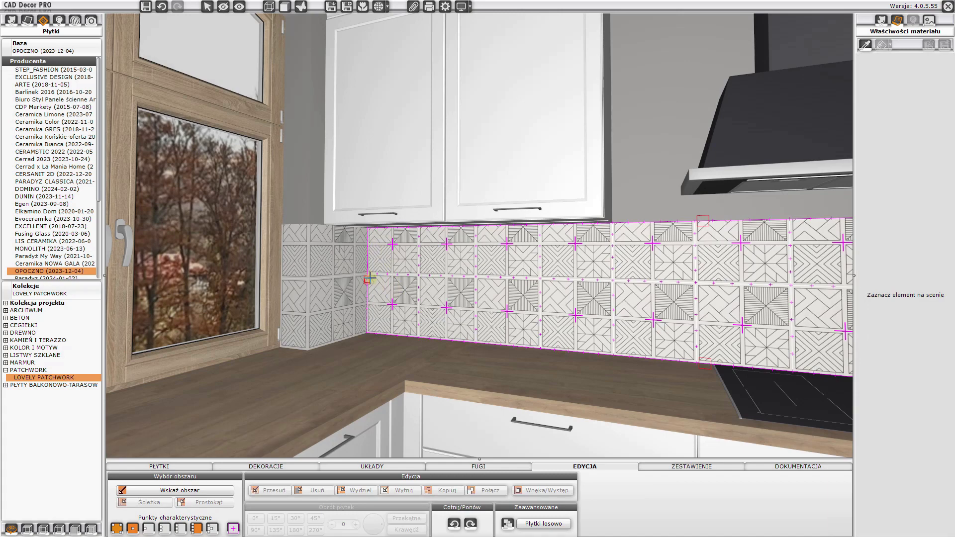
left_click_drag(368, 277, 368, 230)
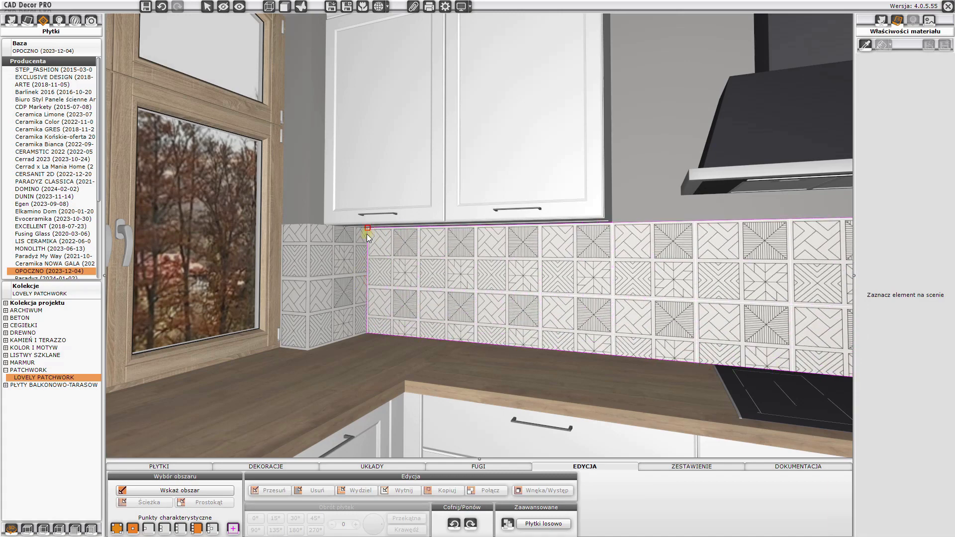
right_click(354, 249)
left_click(365, 254)
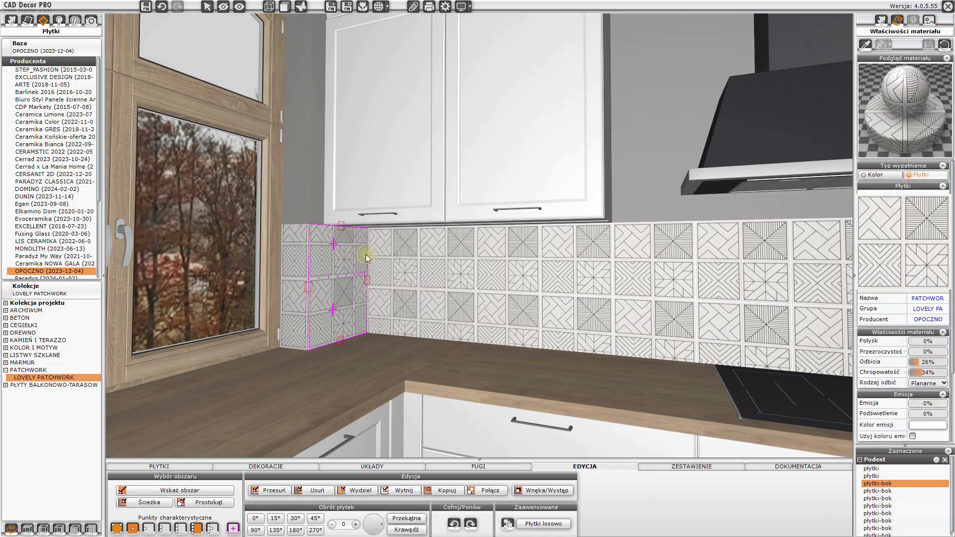
left_click(311, 260)
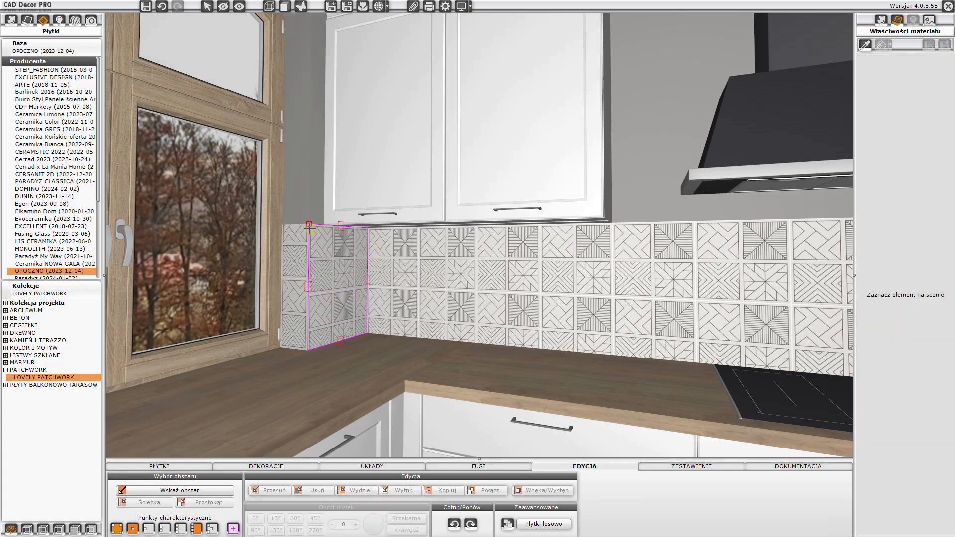
left_click(310, 229)
right_click(297, 242)
left_click(307, 250)
left_click(309, 280)
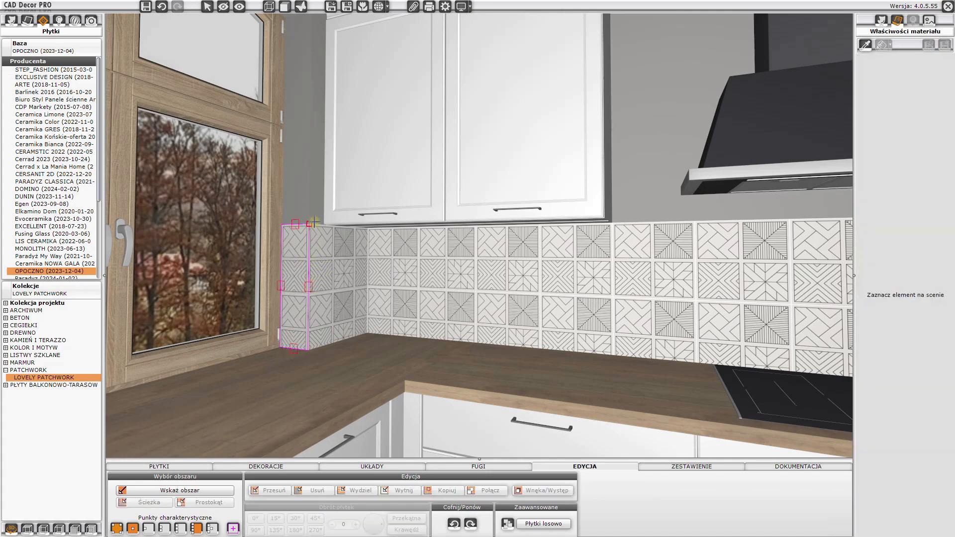
left_click(314, 222)
- Randomise the tile arrangement on the main backsplash wall with Random tiles
right_click(411, 264)
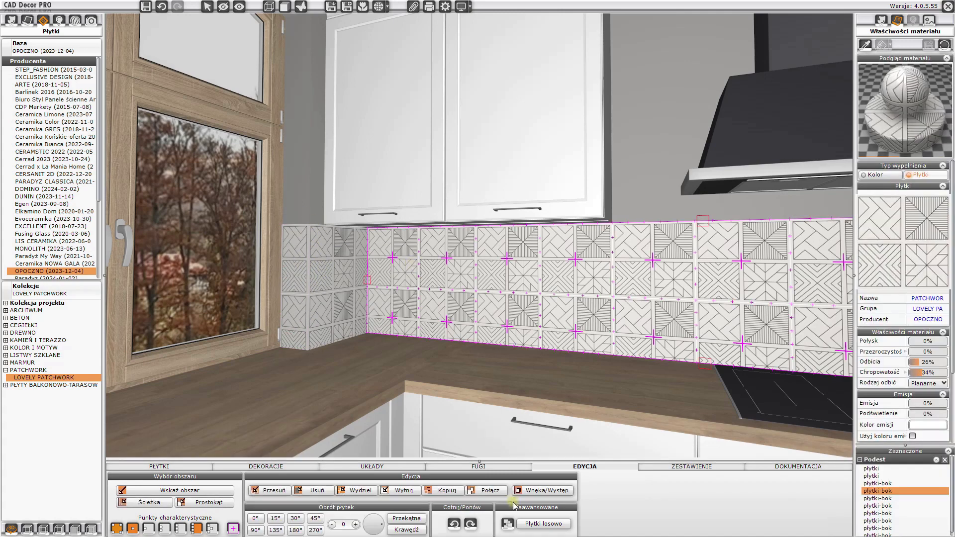
left_click(533, 524)
left_click(532, 525)
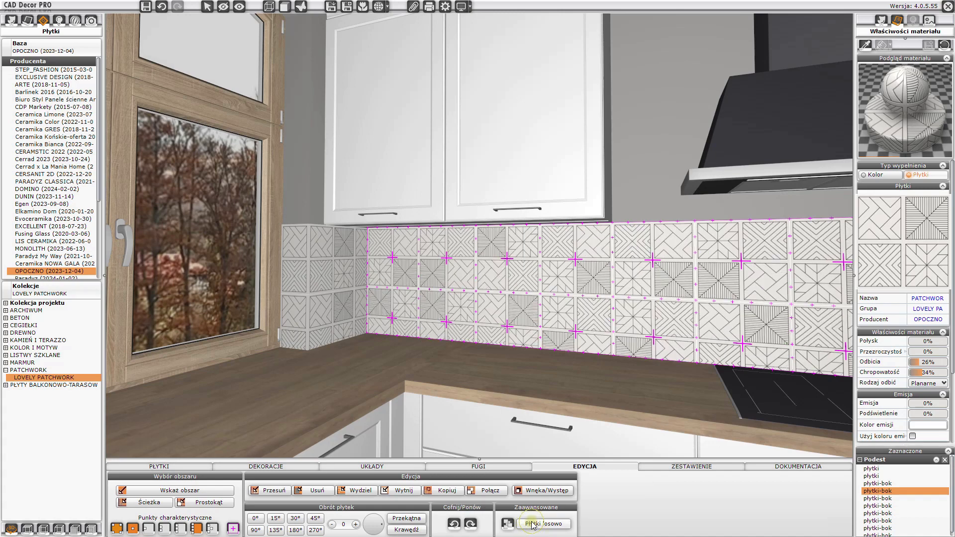
left_click(532, 525)
left_click(533, 525)
left_click(534, 526)
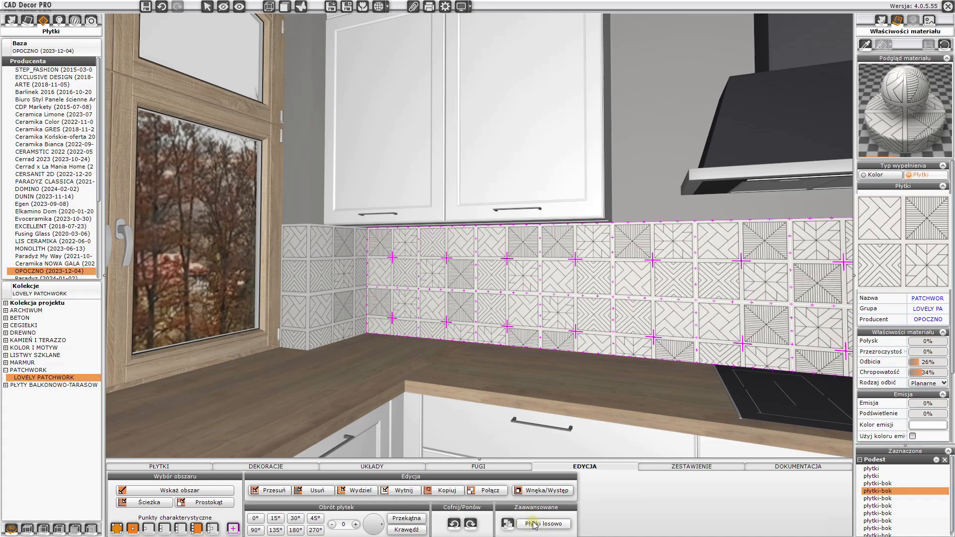
left_click(534, 526)
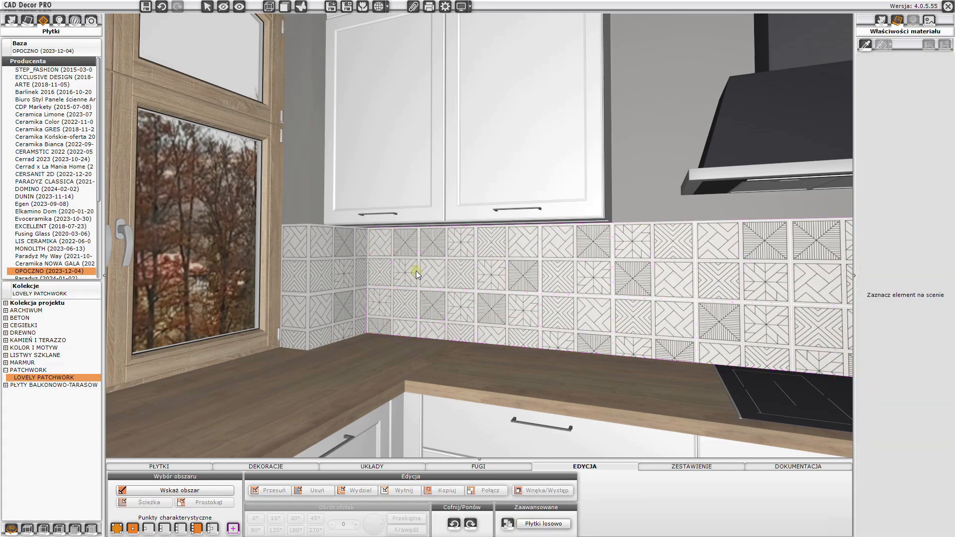
- Randomise the tiles on the short corner section of the backsplash
left_click(365, 274)
left_click(547, 521)
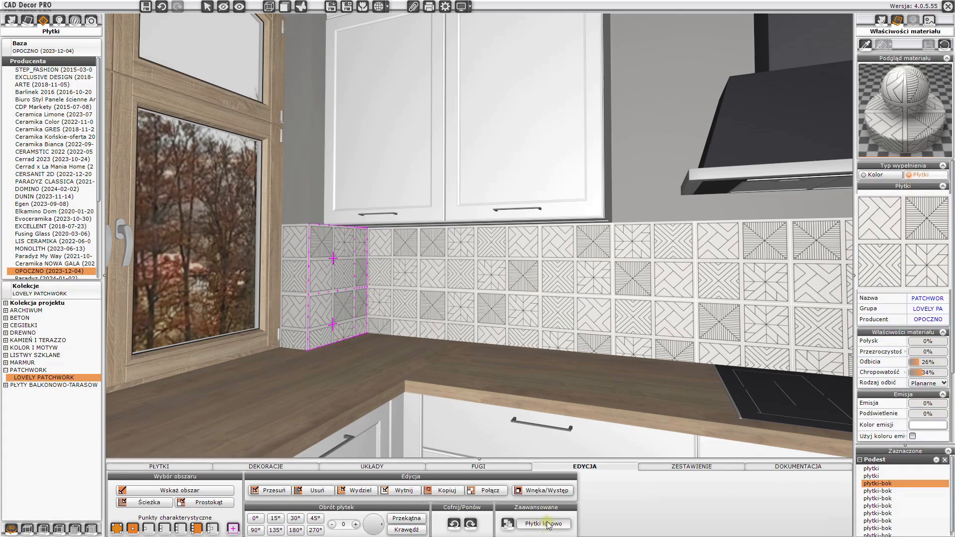
left_click(548, 523)
left_click(549, 525)
- Randomise the tiles on the narrow backsplash strip beside the window
left_click(300, 329)
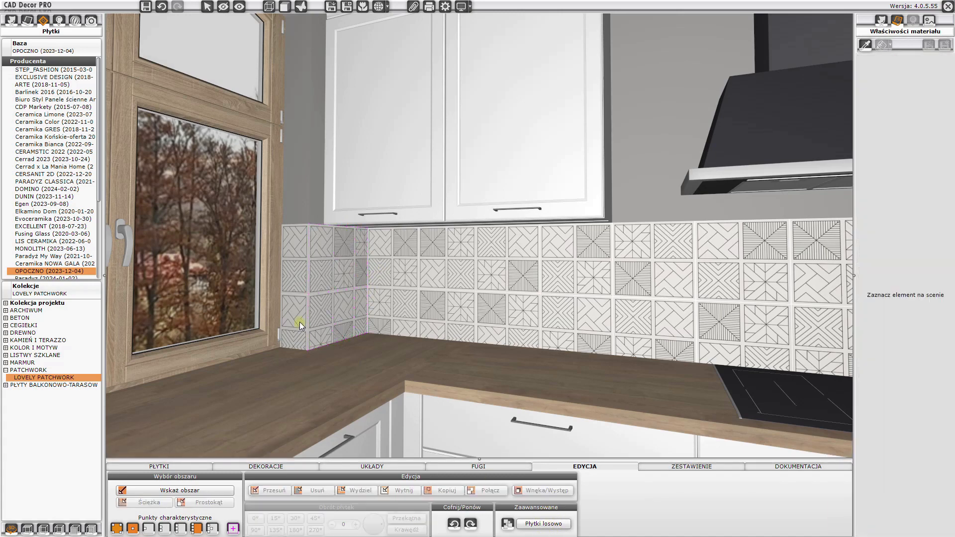
left_click(300, 311)
left_click(547, 524)
left_click(551, 526)
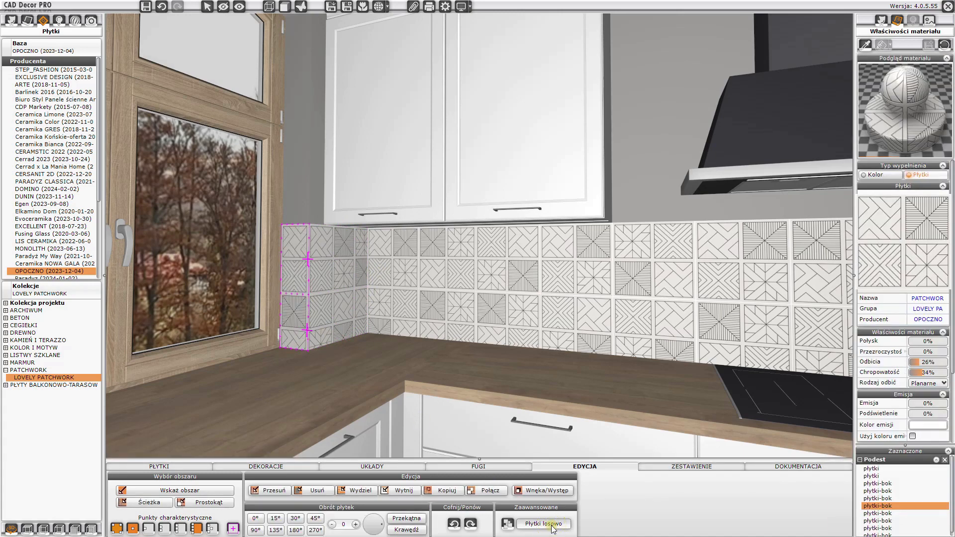
- Tile the lower face of the pillar between the two windows with the PATCHWORK tile
left_click_drag(522, 331, 243, 318)
left_click_drag(569, 329, 525, 321)
left_click(207, 467)
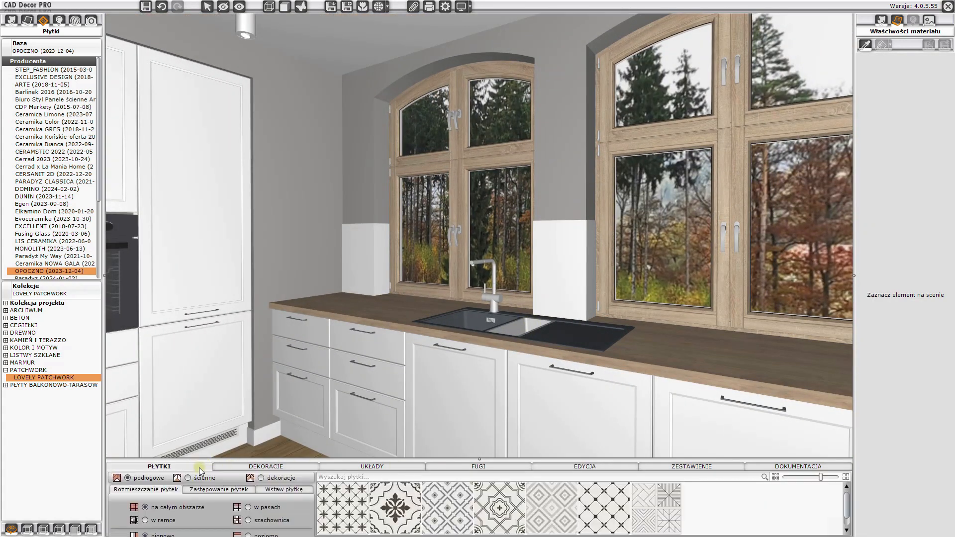
left_click(653, 527)
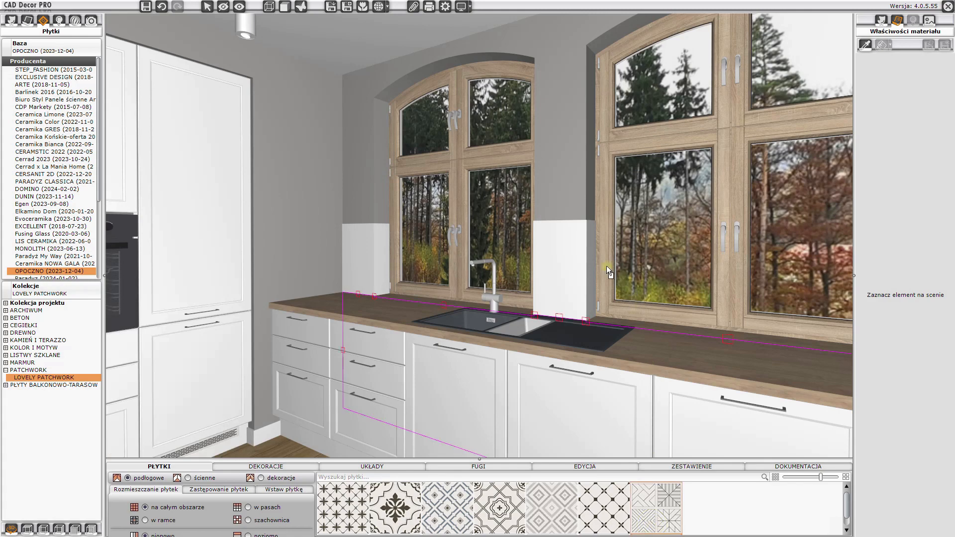
left_click(593, 265)
left_click(561, 294)
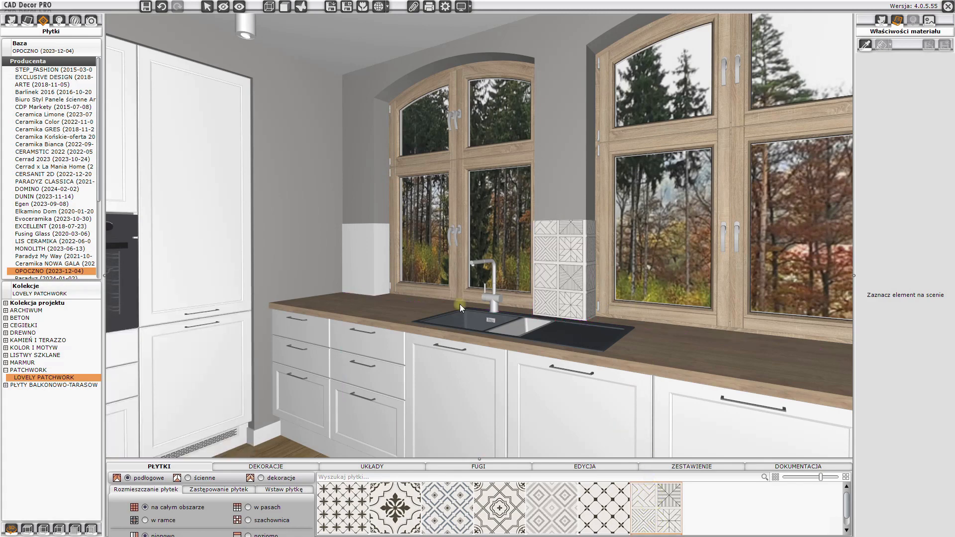
- Examine the tiled faces of the pillar between the windows in tile editing mode
left_click_drag(460, 306, 647, 314)
right_click_drag(647, 313, 518, 326)
scroll(519, 328, "up", 4)
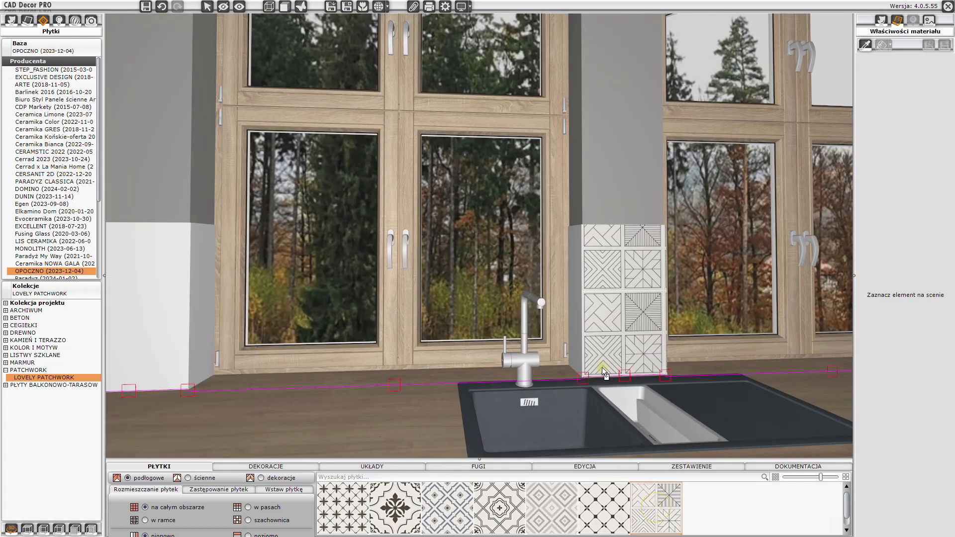
left_click(578, 336)
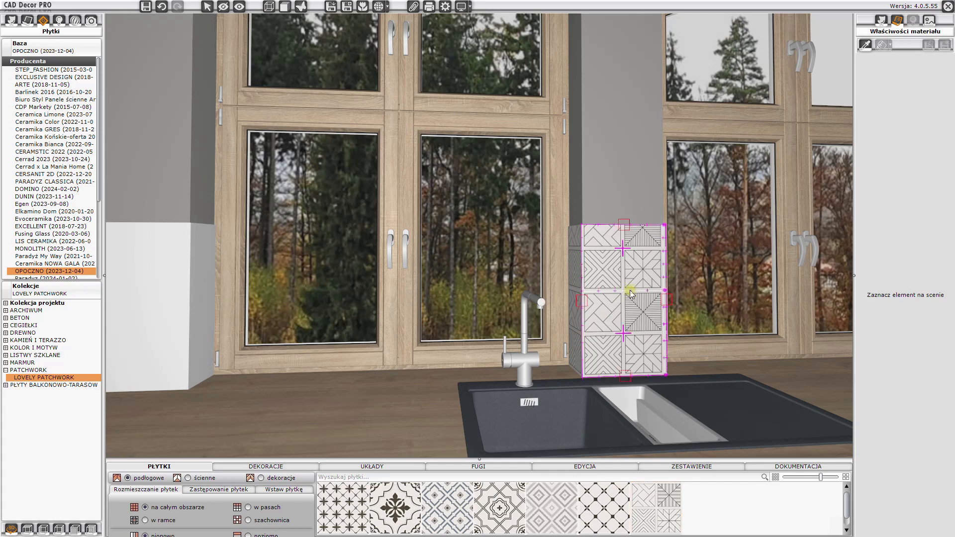
right_click(629, 291)
left_click(647, 297)
left_click(582, 291)
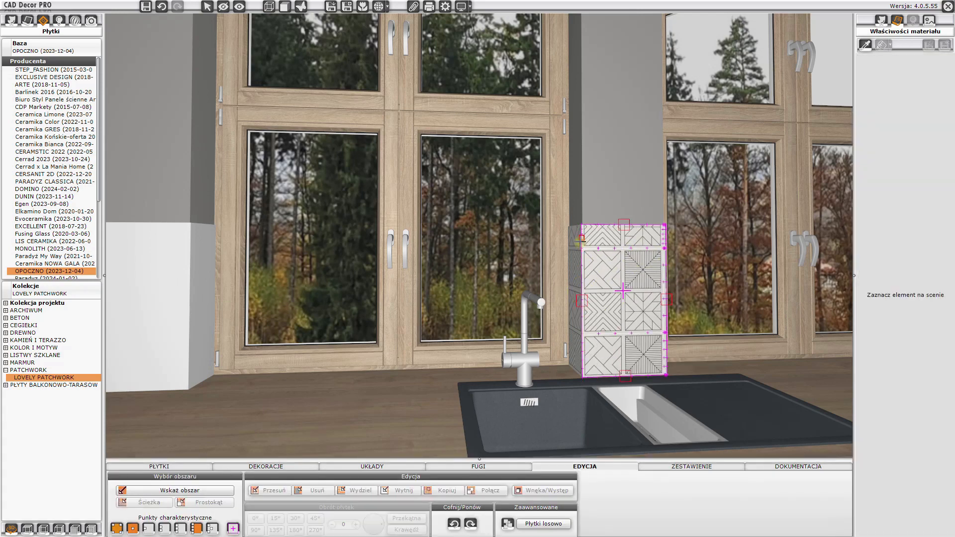
left_click(582, 226)
right_click(579, 263)
left_click(597, 267)
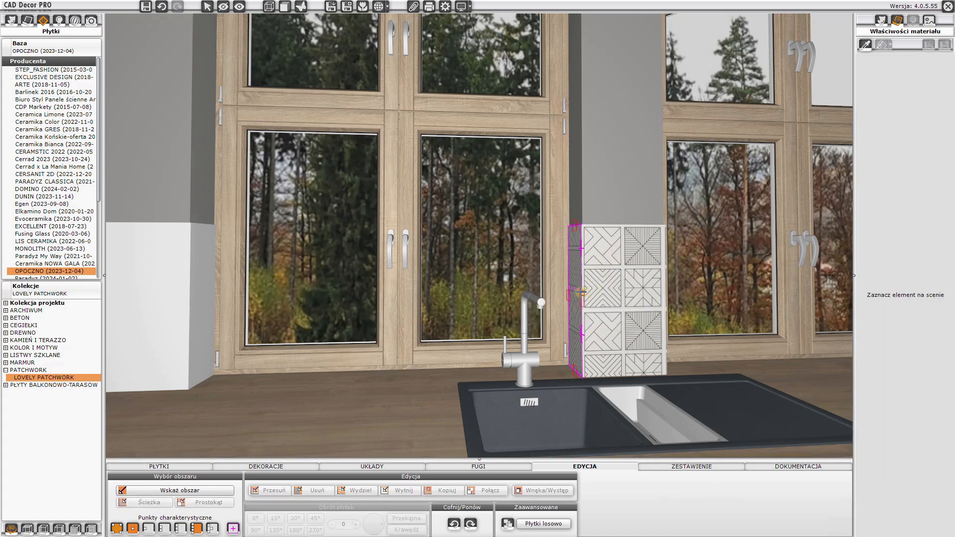
- Randomise the tiles on the side and front faces of the pillar between the windows
scroll(579, 292, "up", 4)
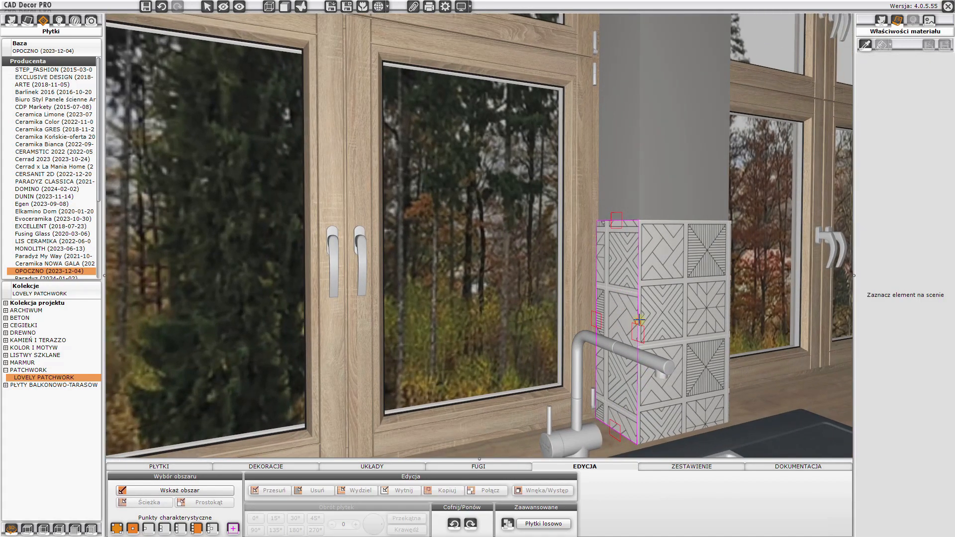
left_click(638, 321)
right_click(622, 284)
left_click(632, 289)
left_click(638, 222)
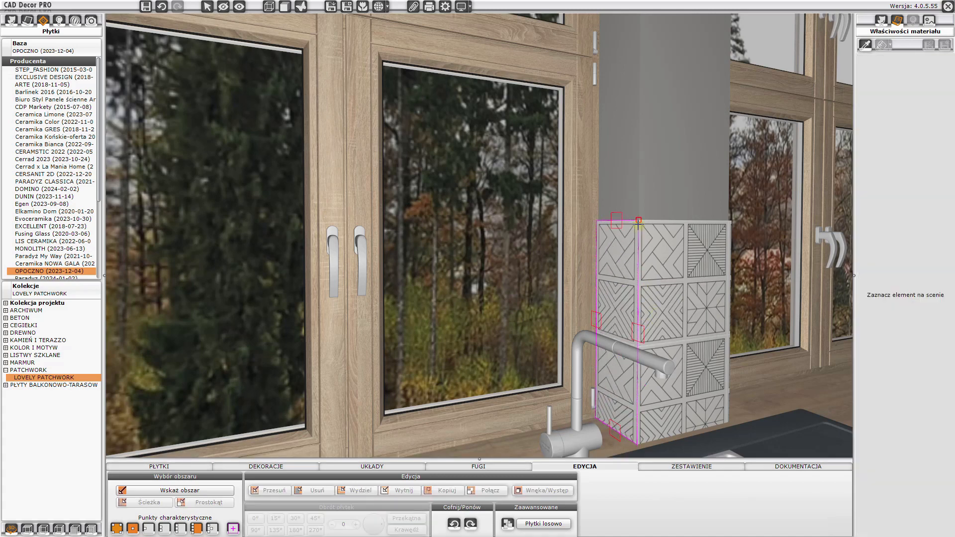
left_click(641, 228)
left_click_drag(641, 228, 475, 243)
right_click(518, 233)
left_click(550, 242)
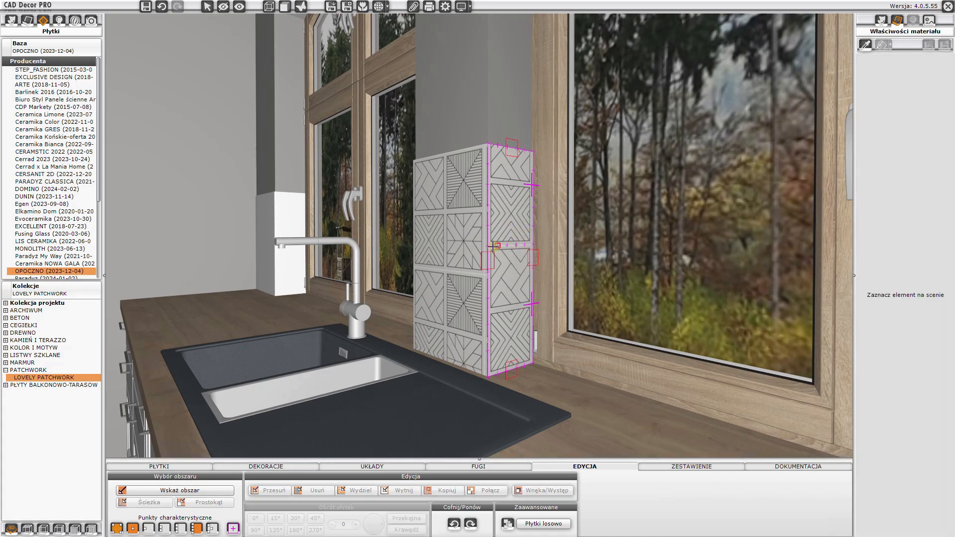
left_click(488, 150)
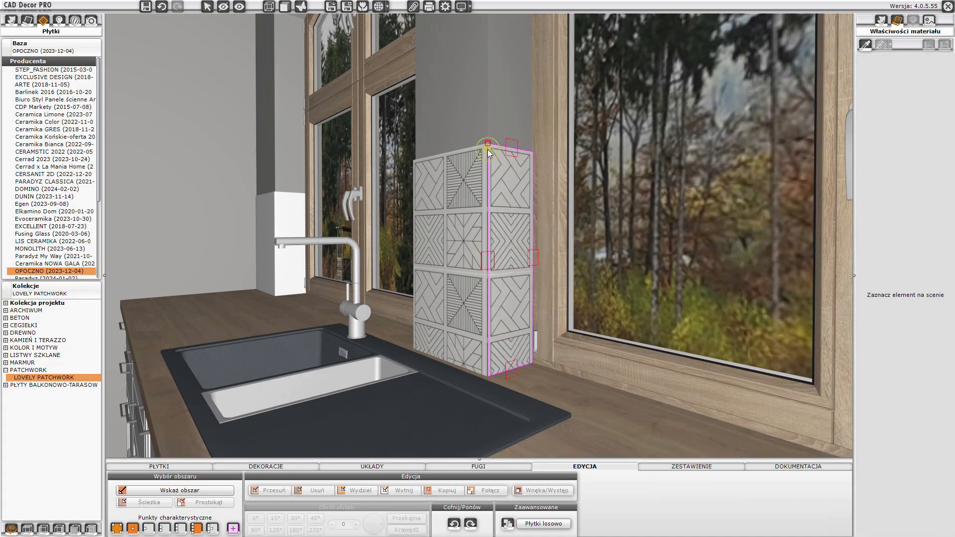
left_click(506, 206)
left_click(533, 524)
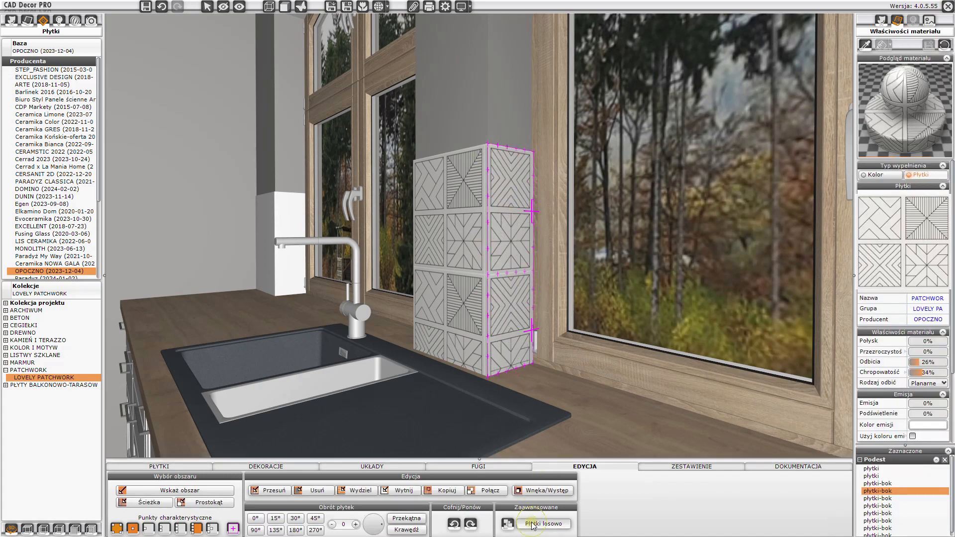
left_click(462, 276)
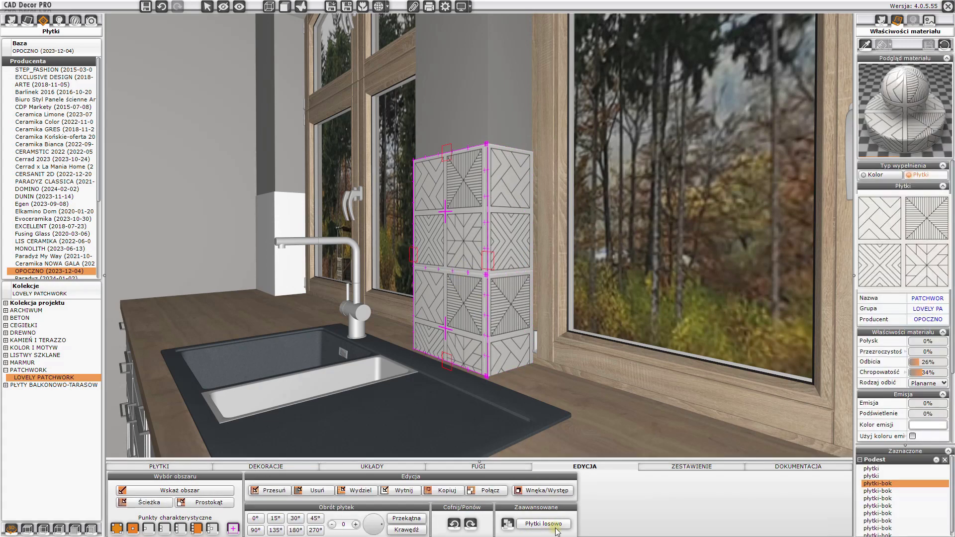
left_click(555, 528)
- Tile the pillar left of the first window with the PATCHWORK tile
left_click_drag(423, 328, 348, 306)
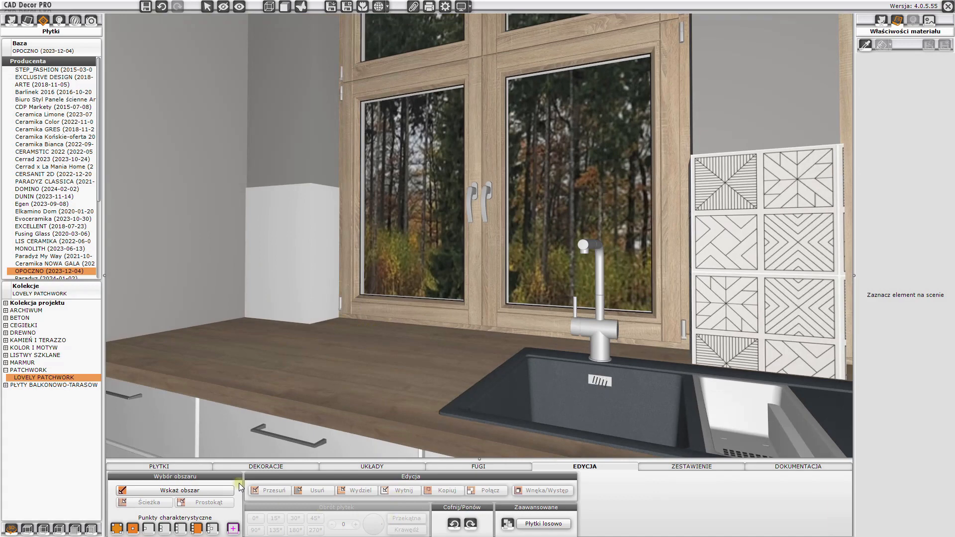
left_click(197, 464)
mouse_move(669, 521)
left_click_drag(660, 513, 320, 292)
left_click_drag(661, 504, 289, 276)
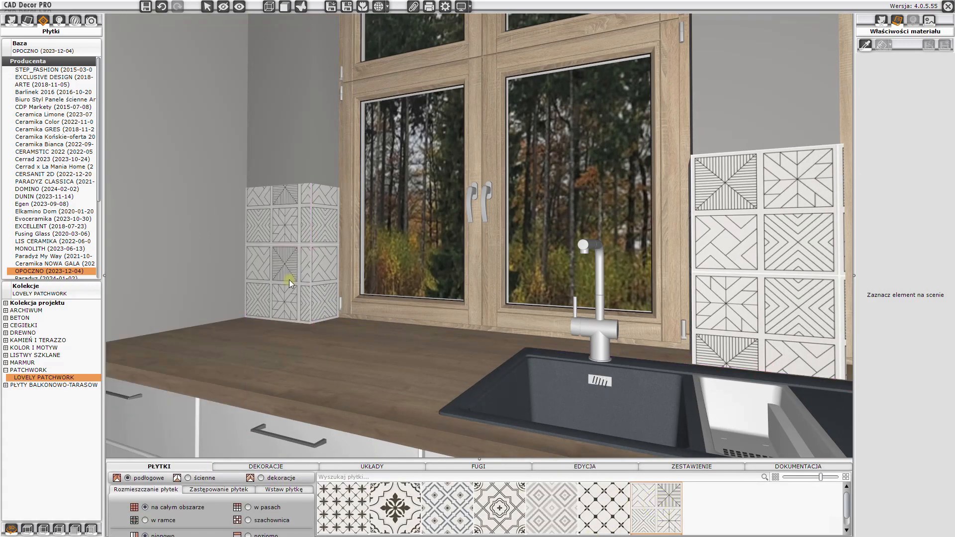
- Randomise the tiles on the faces of the pillar left of the first window
right_click(285, 225)
left_click(293, 231)
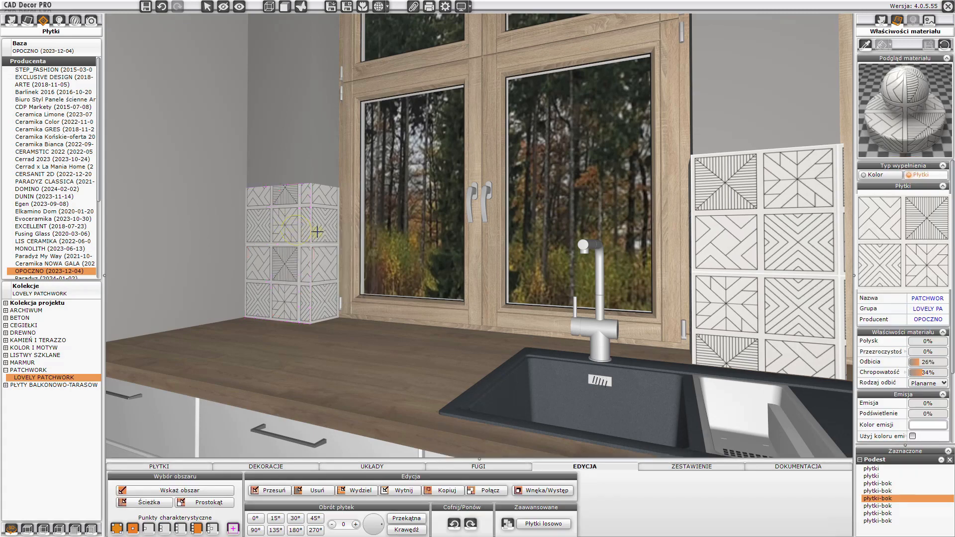
left_click_drag(299, 245, 311, 185)
left_click(311, 186)
left_click(327, 217)
right_click(324, 215)
left_click(337, 224)
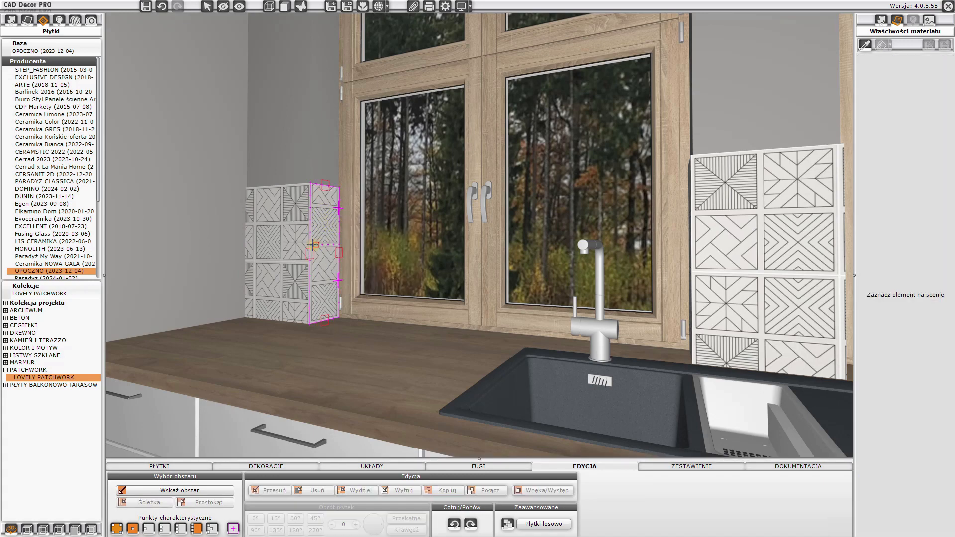
left_click(310, 185)
left_click(300, 214)
left_click(544, 524)
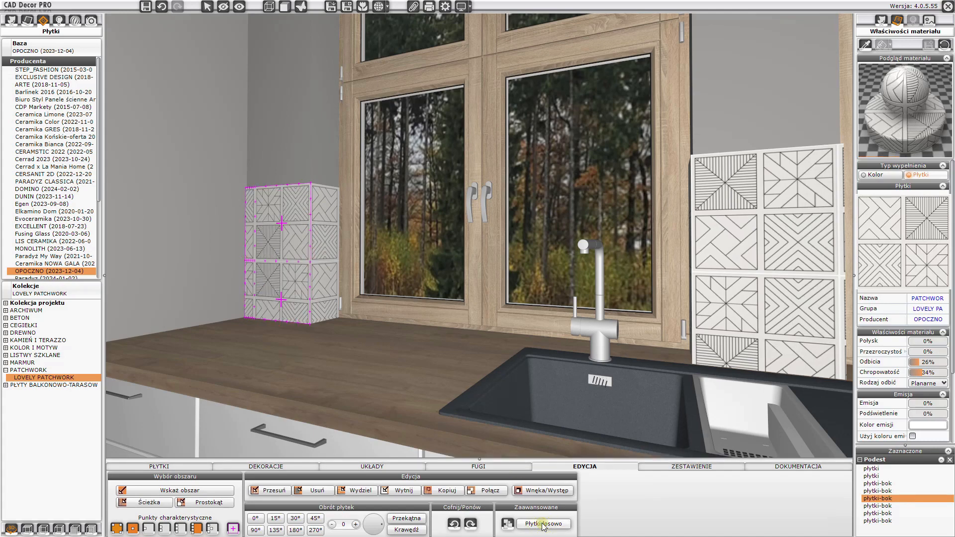
- Set the grout to Mapei 103 Księżycowy Biały, applied across the whole project
left_click(289, 366)
left_click_drag(288, 366, 331, 370)
scroll(342, 374, "down", 4)
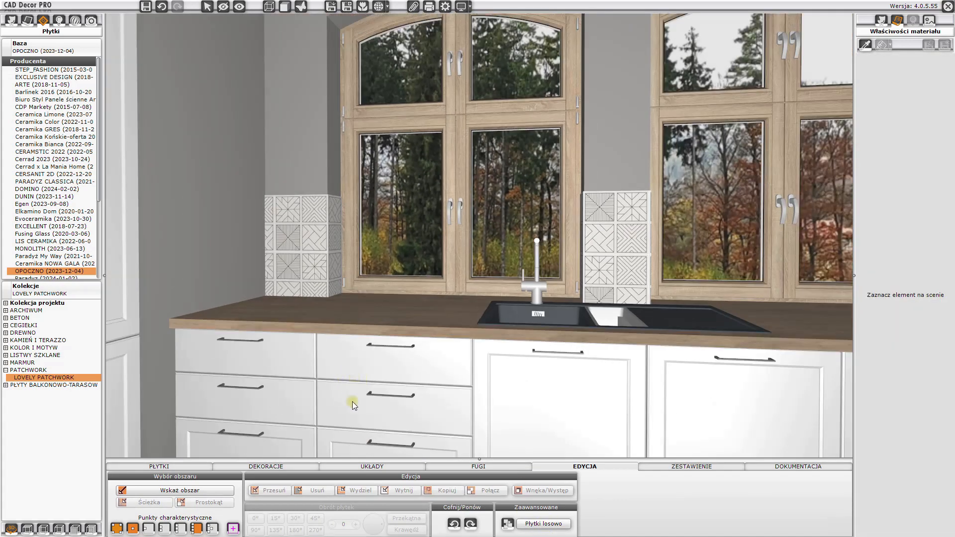
left_click(461, 467)
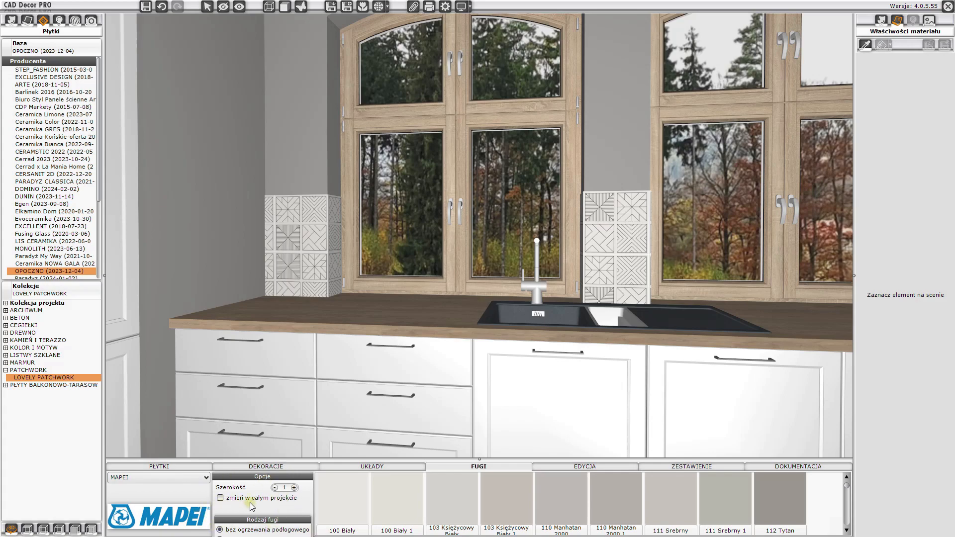
left_click_drag(345, 319, 395, 311)
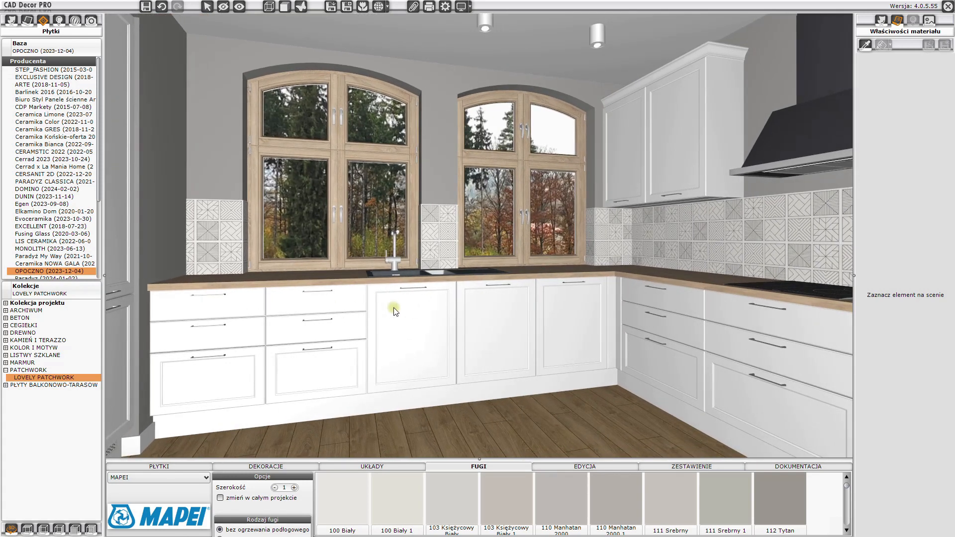
left_click(220, 498)
left_click(506, 521)
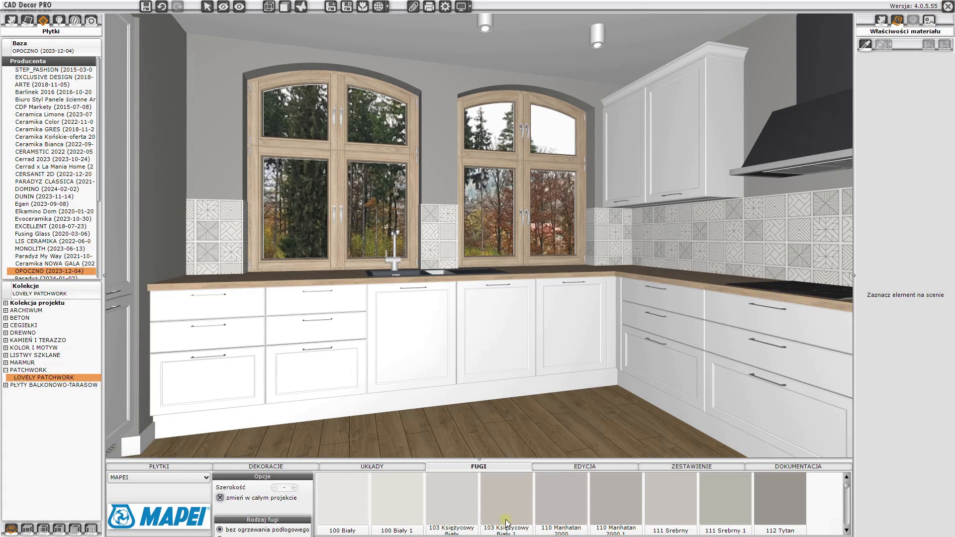
left_click(458, 508)
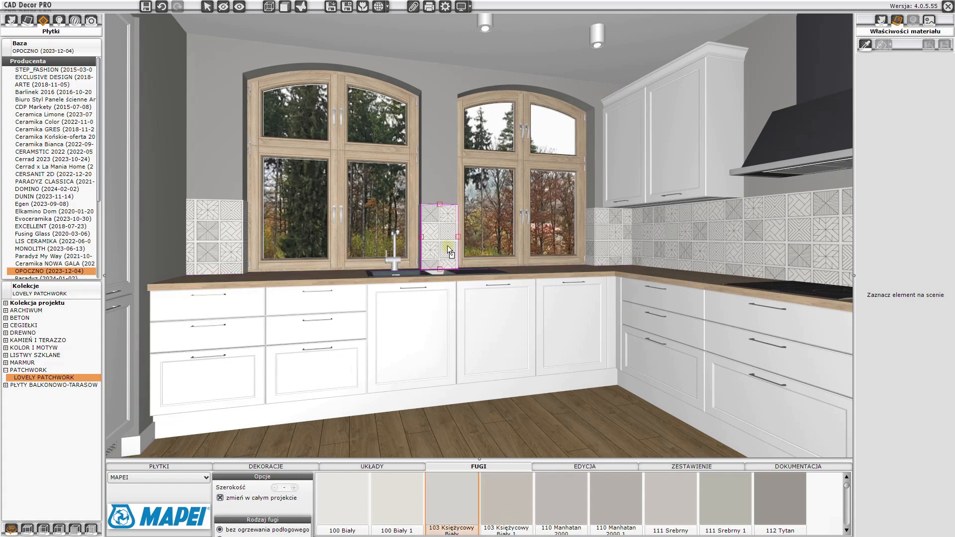
left_click_drag(385, 330, 350, 320)
- Open the lights module and select Halogen 16
scroll(342, 319, "down", 2)
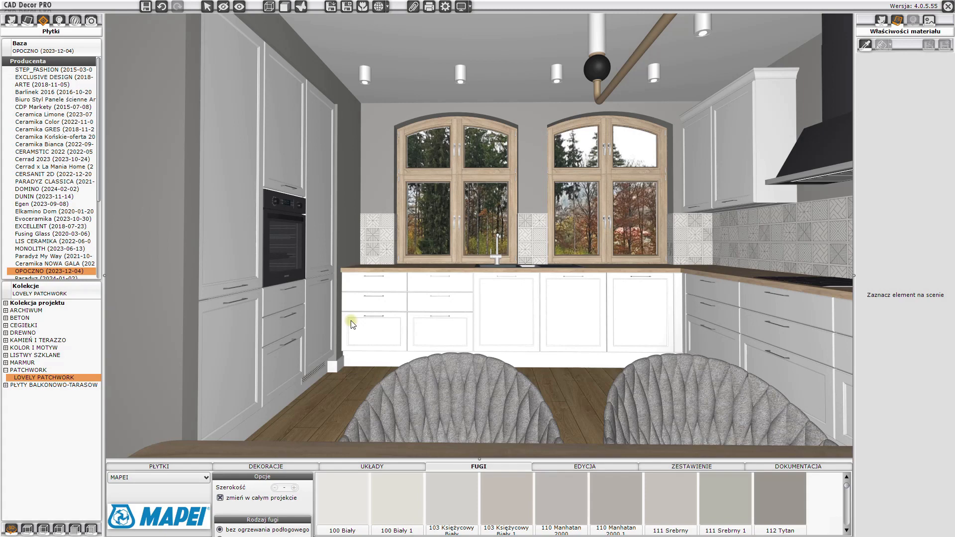
left_click(59, 23)
left_click_drag(369, 304, 370, 277)
scroll(453, 307, "down", 5)
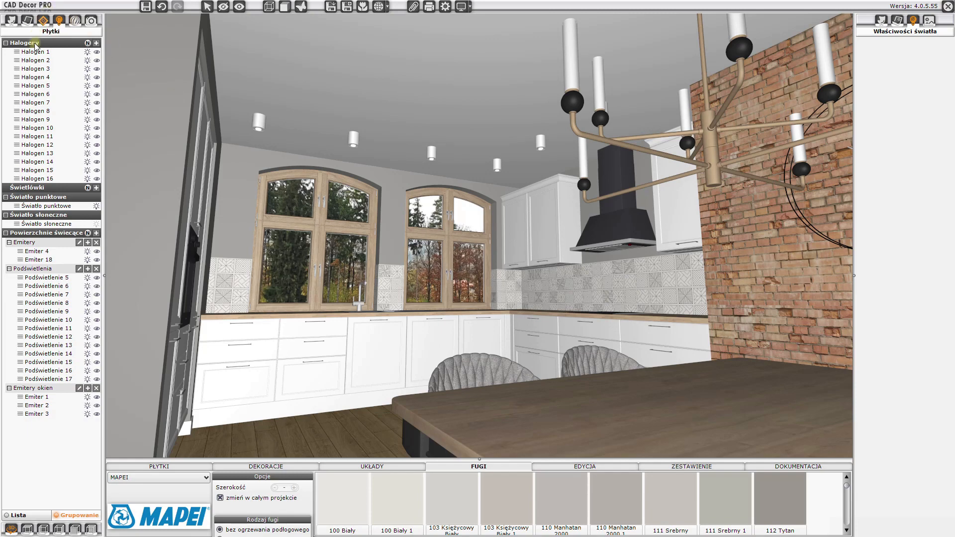
left_click(33, 179)
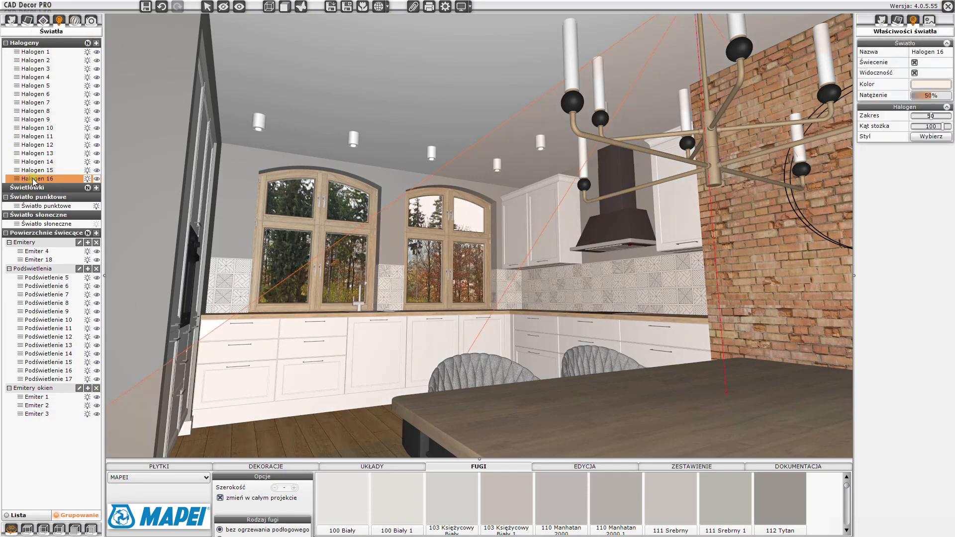
mouse_move(440, 271)
left_mouse_down()
mouse_move(483, 256)
mouse_move(450, 261)
left_mouse_up()
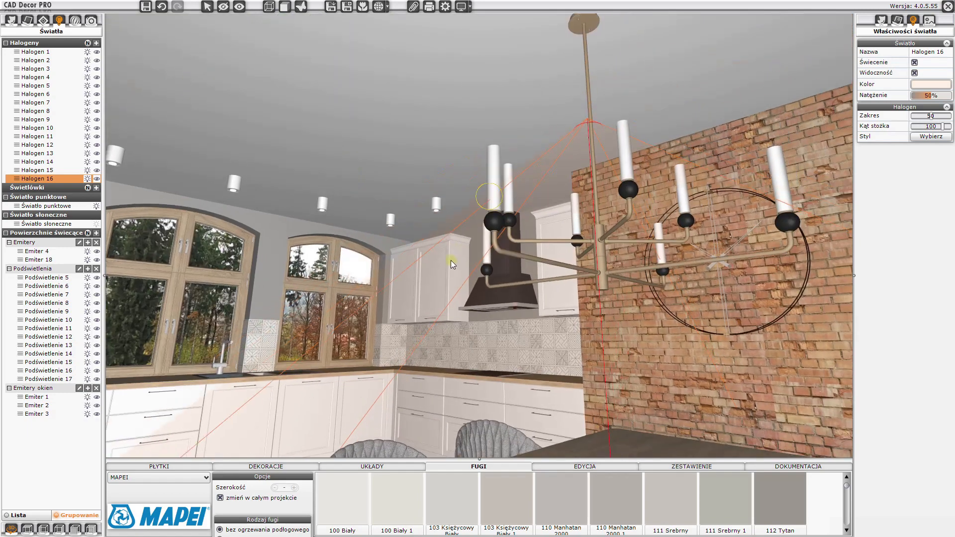
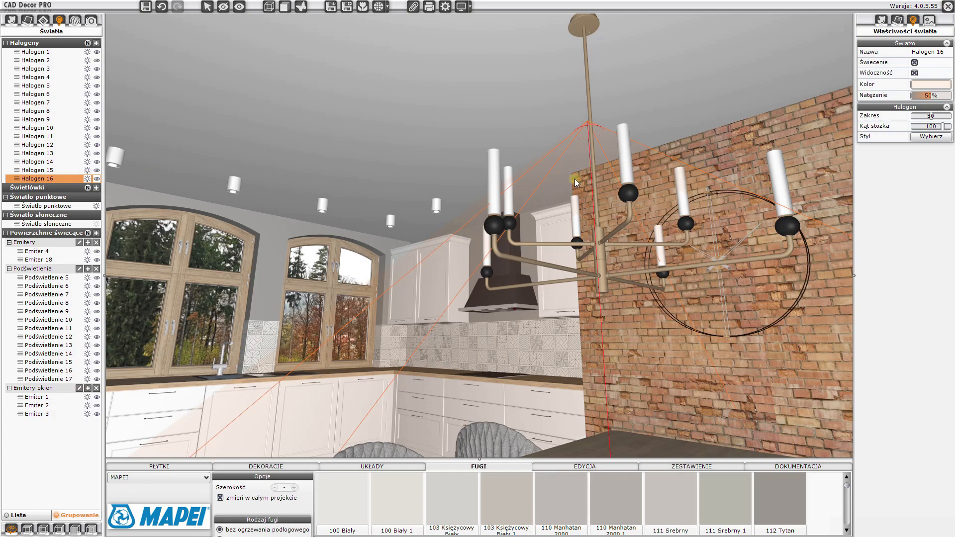
- Examine individual halogens in the list and display their numbers in the scene
left_click(52, 146)
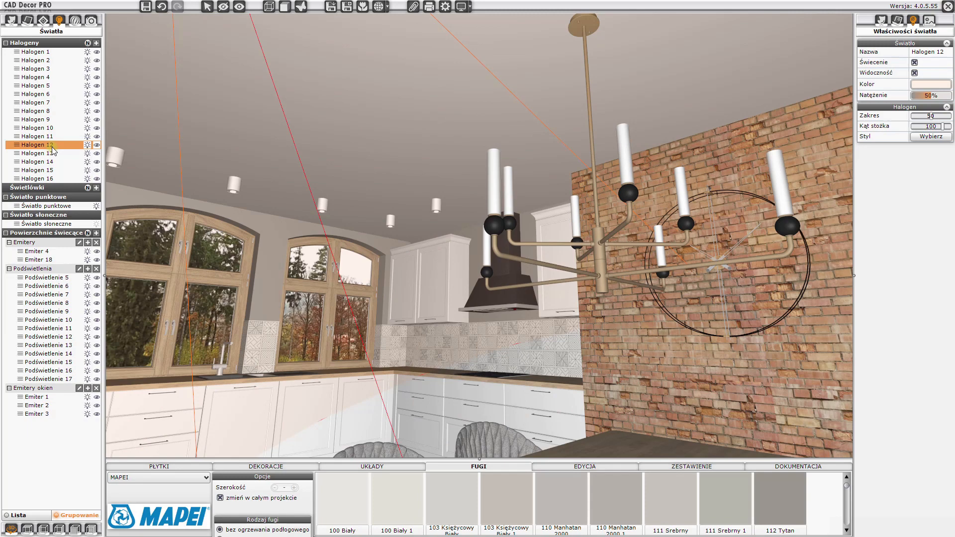
left_click(44, 102)
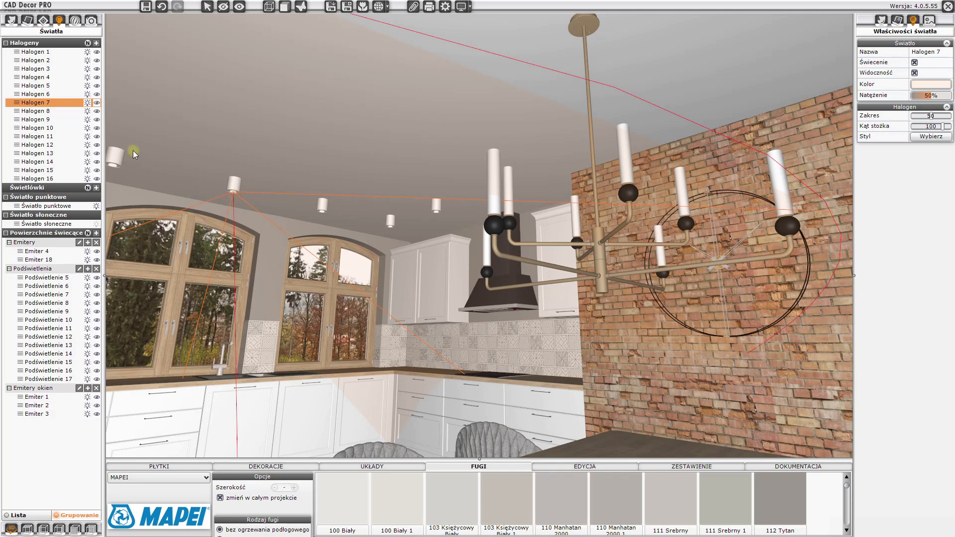
left_click(88, 43)
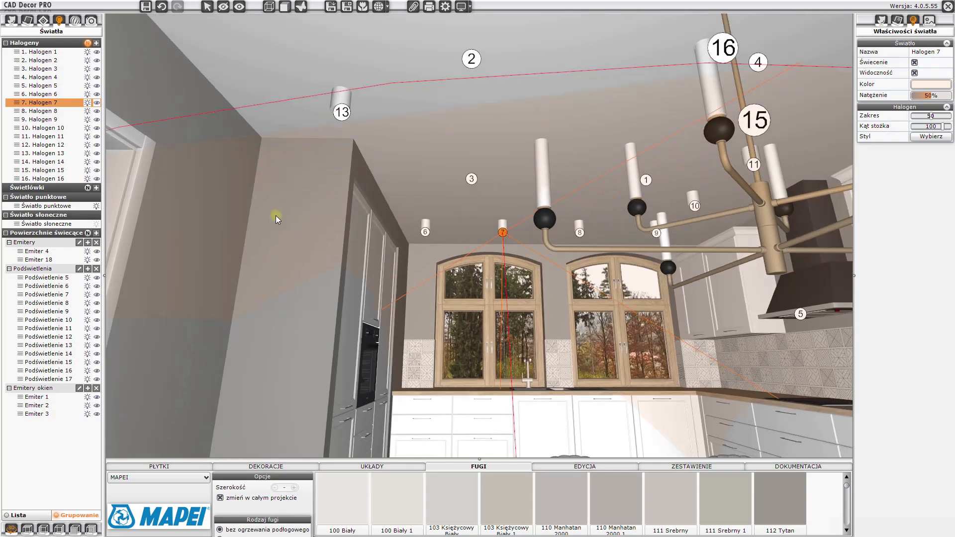
left_click_drag(275, 216, 359, 256)
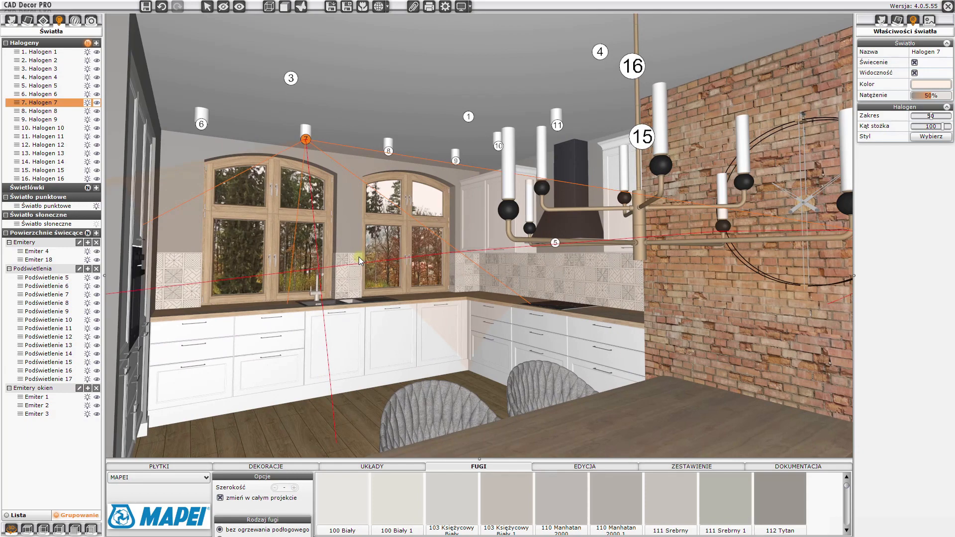
- Select all halogens and switch off their lighting, then hide the numbering
left_click(55, 45)
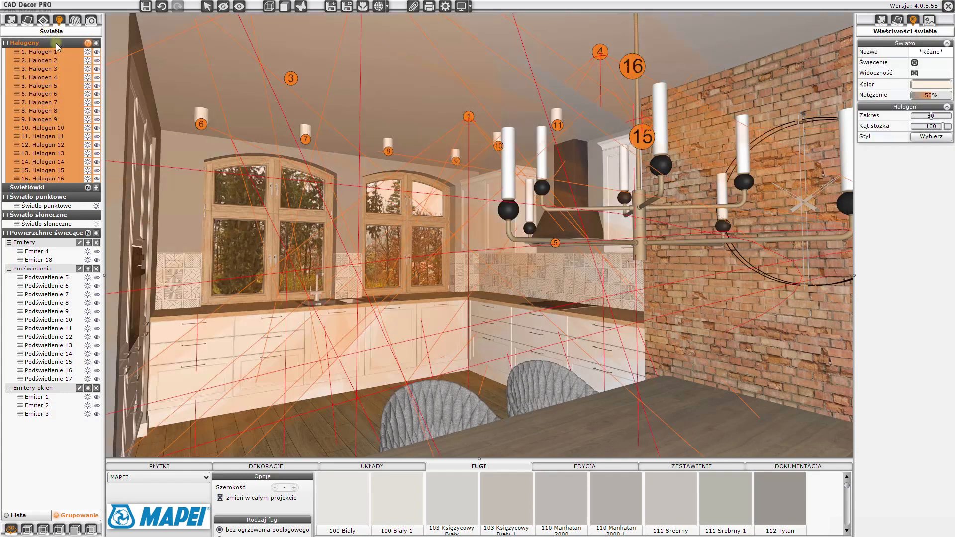
left_click(89, 51)
left_click_drag(431, 323, 398, 323)
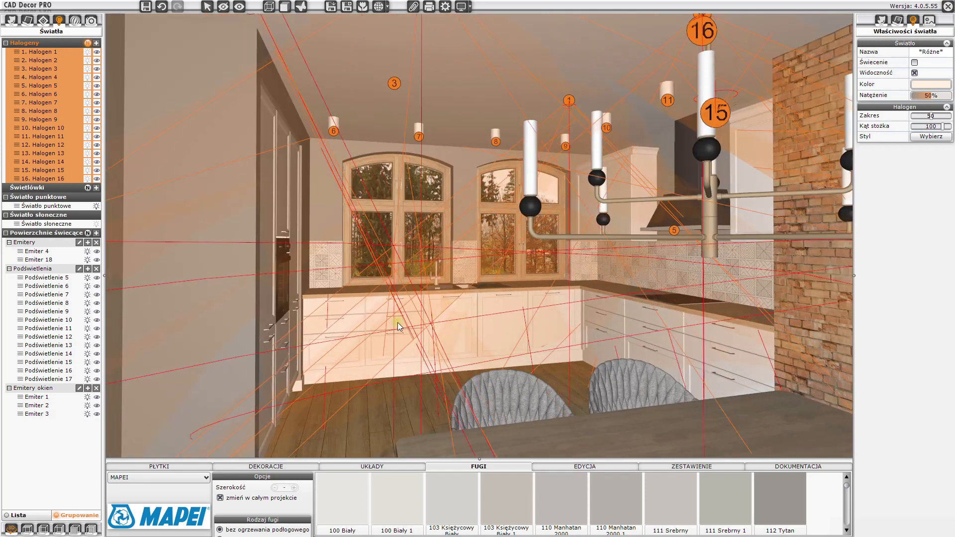
left_click(88, 43)
left_click(408, 287)
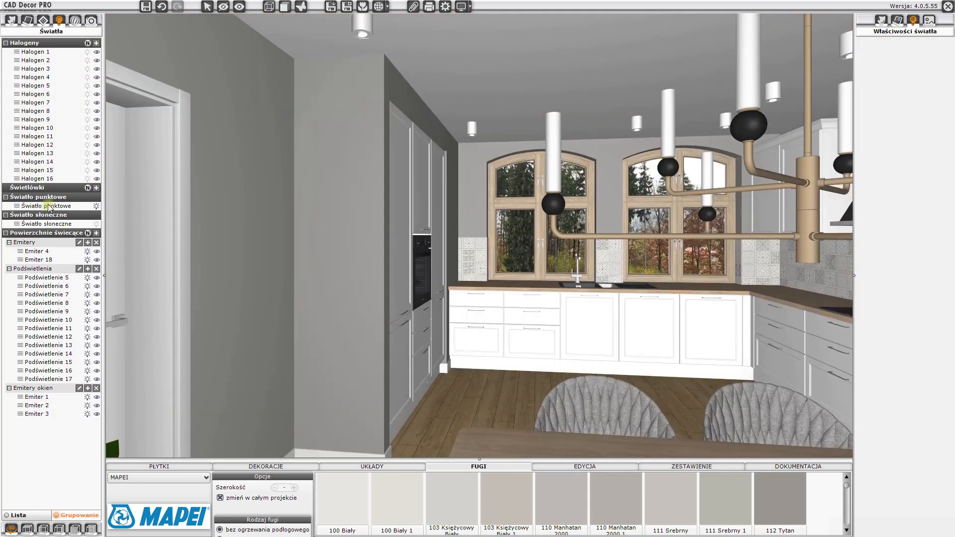
- Check the point light and switch on the sunlight
left_click(48, 205)
left_click_drag(420, 201, 485, 111)
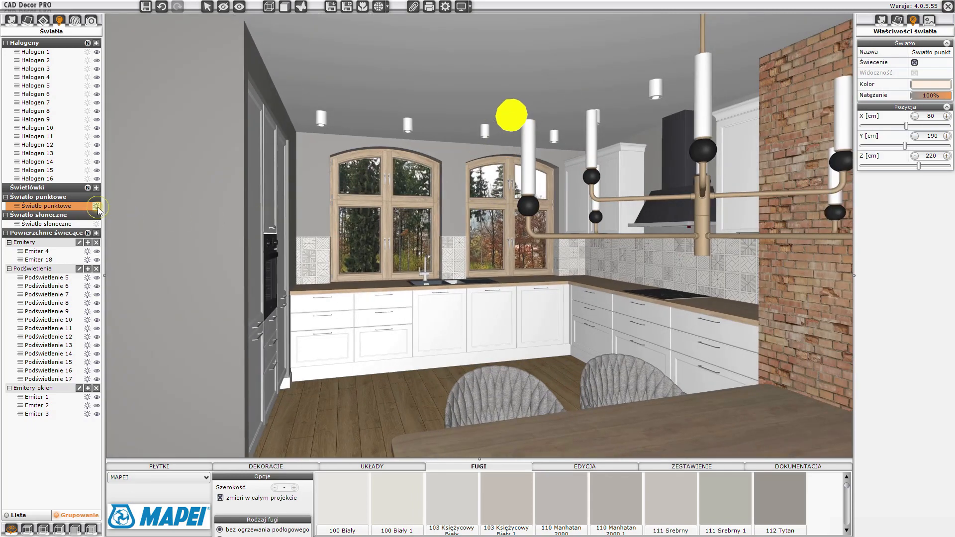
left_click(73, 225)
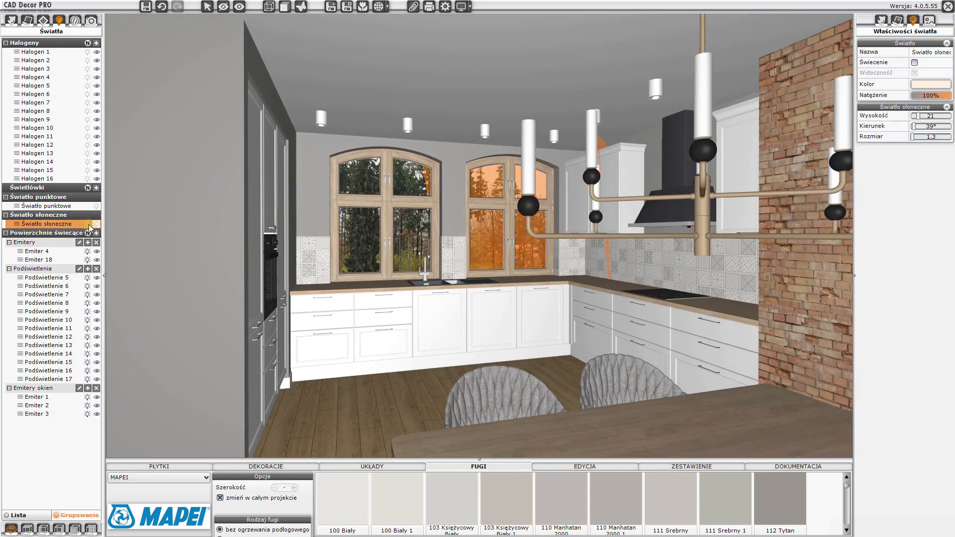
left_click(96, 224)
mouse_move(378, 288)
left_mouse_down()
mouse_move(346, 250)
mouse_move(576, 244)
mouse_move(311, 310)
mouse_move(382, 299)
left_mouse_up()
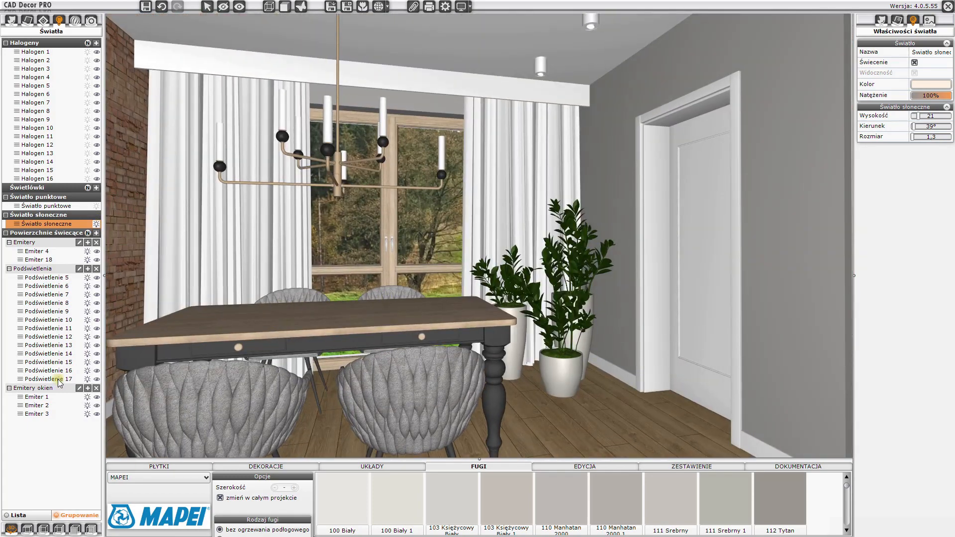
- Select all backlights and display their numbers to locate them in the scene
left_click(28, 271)
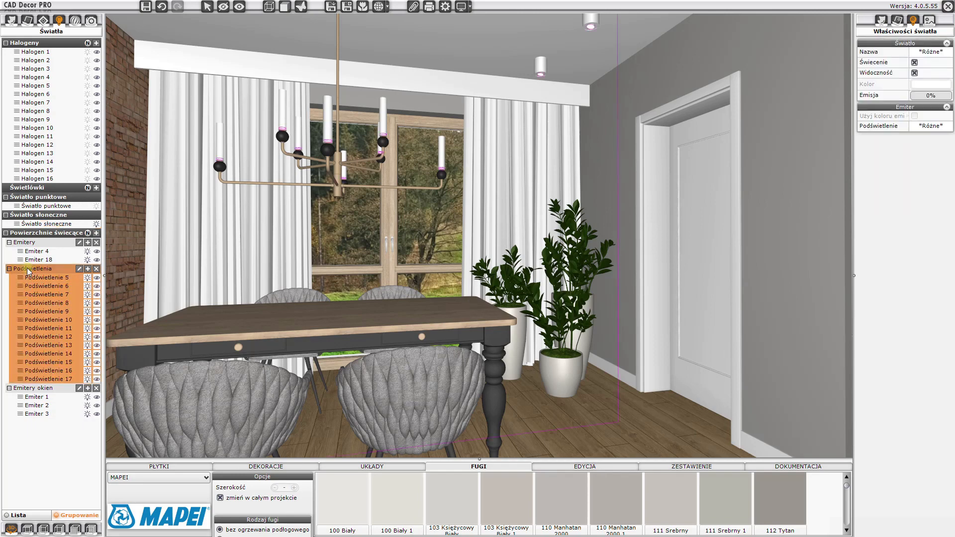
left_click_drag(491, 297, 425, 295)
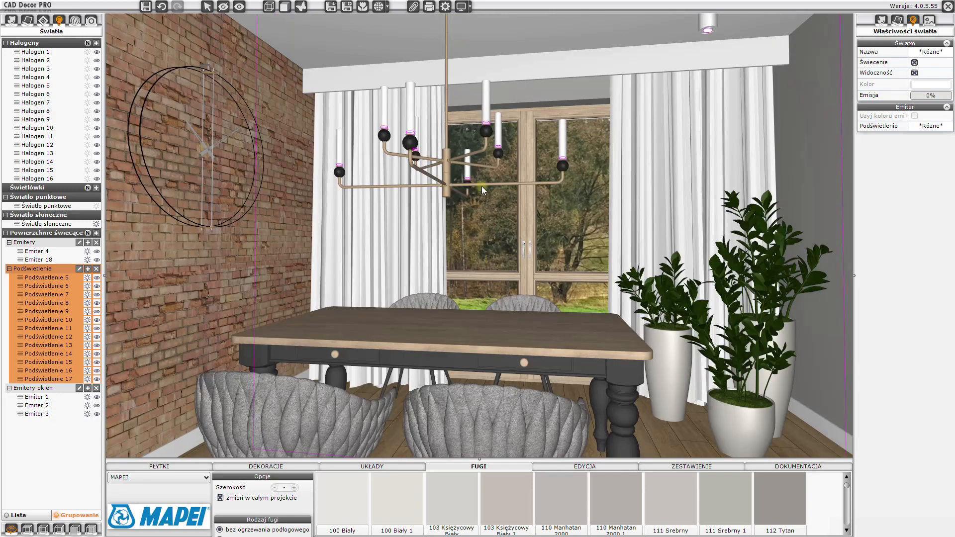
left_click(87, 233)
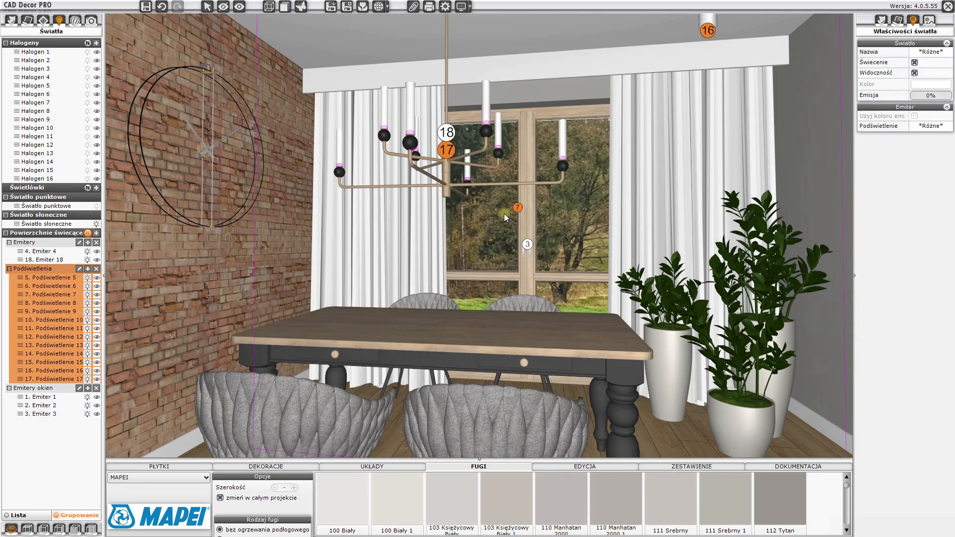
left_click_drag(566, 265, 335, 246)
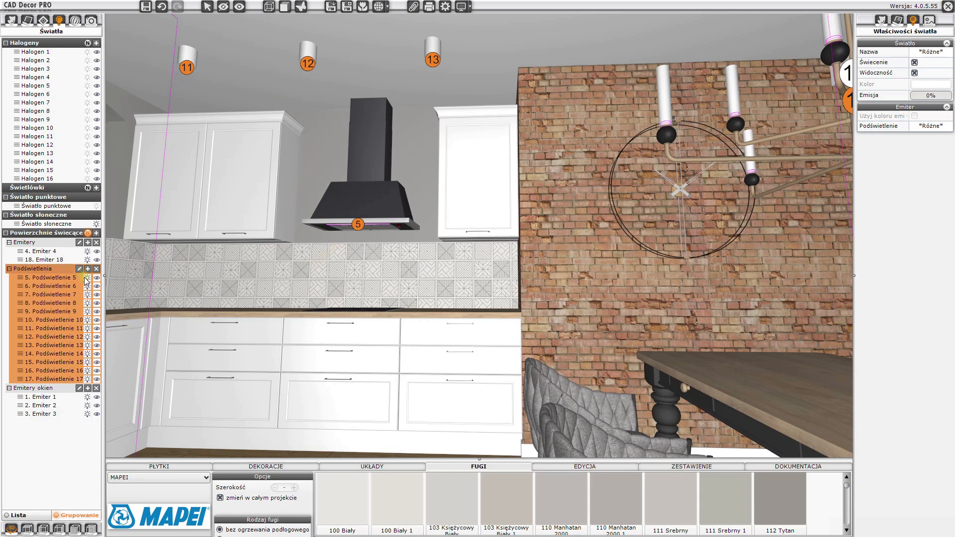
left_click_drag(198, 259, 201, 260)
left_click(201, 260)
left_click(88, 233)
middle_click_drag(278, 26, 280, 41)
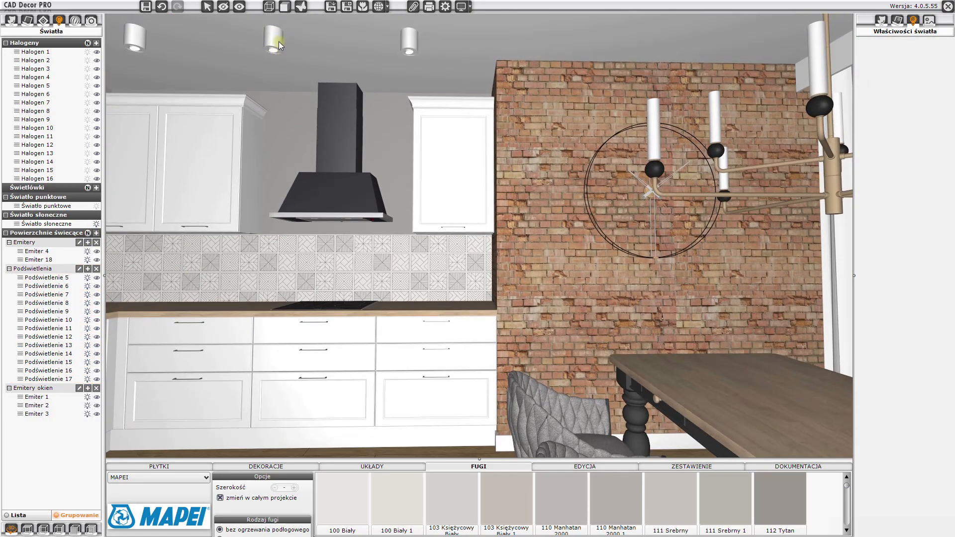
- Select the _ilumin_ layer of all ceiling halogen lamps and set its backlight to 0%
left_click(278, 41)
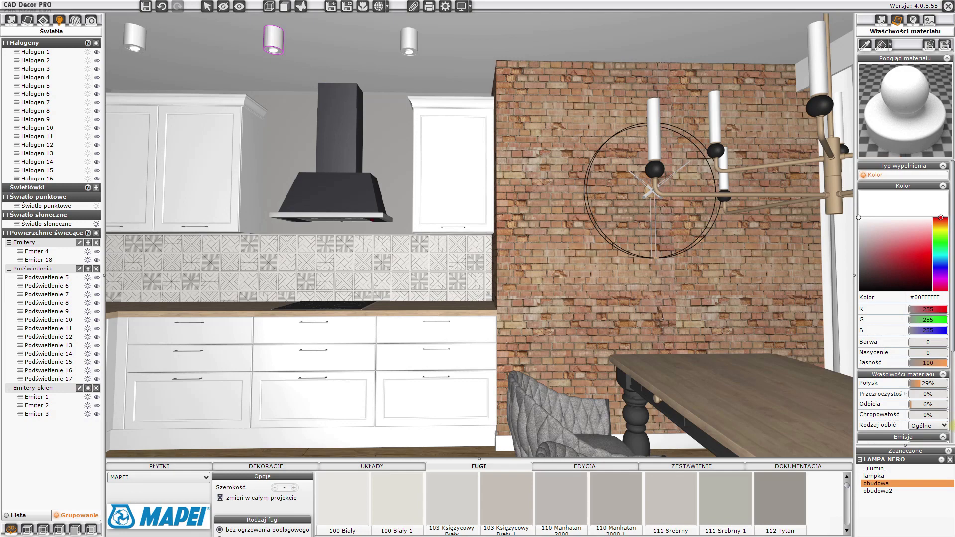
left_click(891, 470)
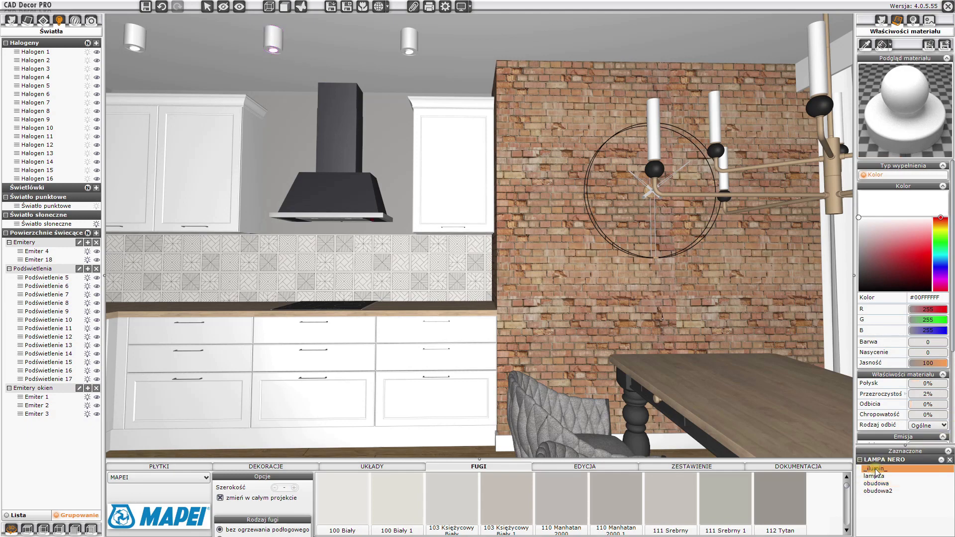
right_click(895, 468)
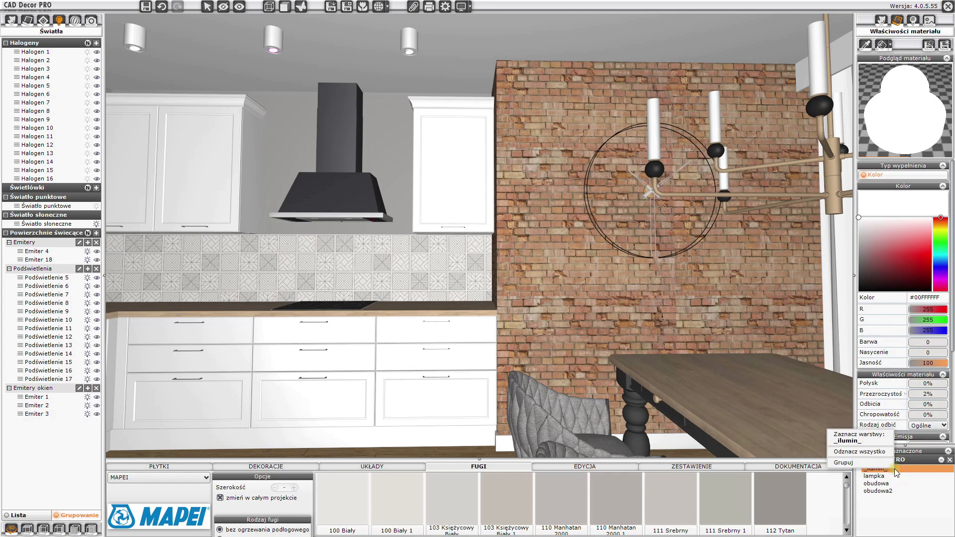
left_click(879, 440)
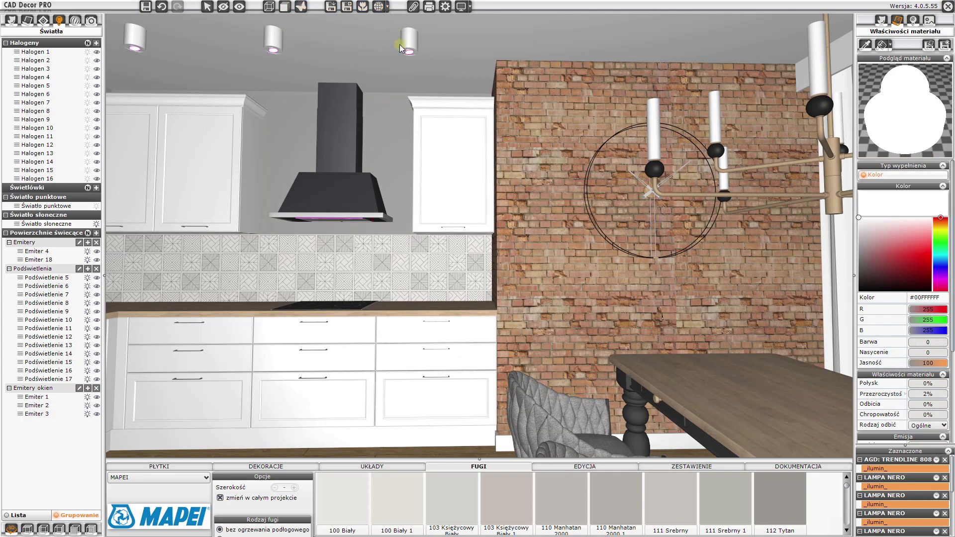
scroll(927, 382, "down", 3)
left_click_drag(946, 327, 906, 323)
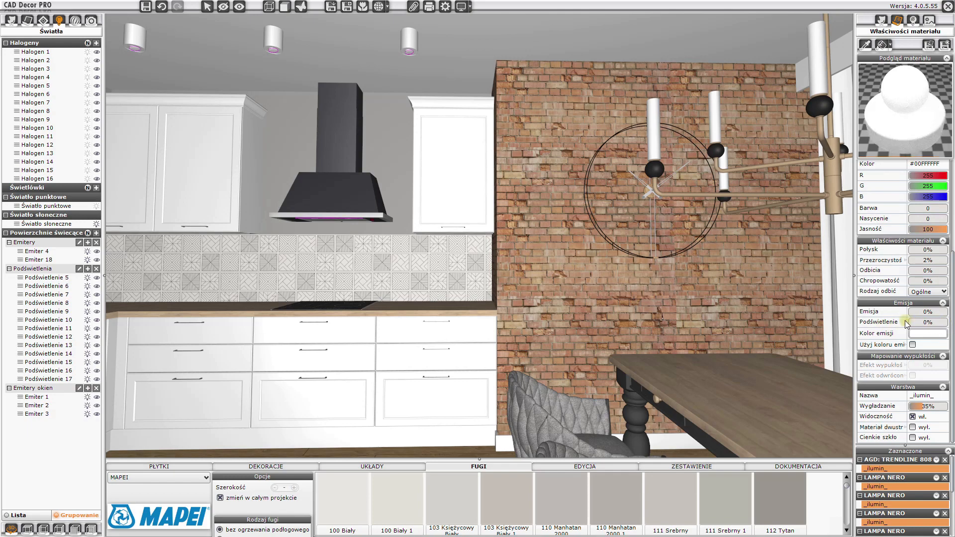
- Set the backlight of the chandelier's lampa_w_delie_pkt_swietlny layer to 0%
left_click(430, 262)
left_click_drag(249, 313, 365, 314)
left_click(506, 159)
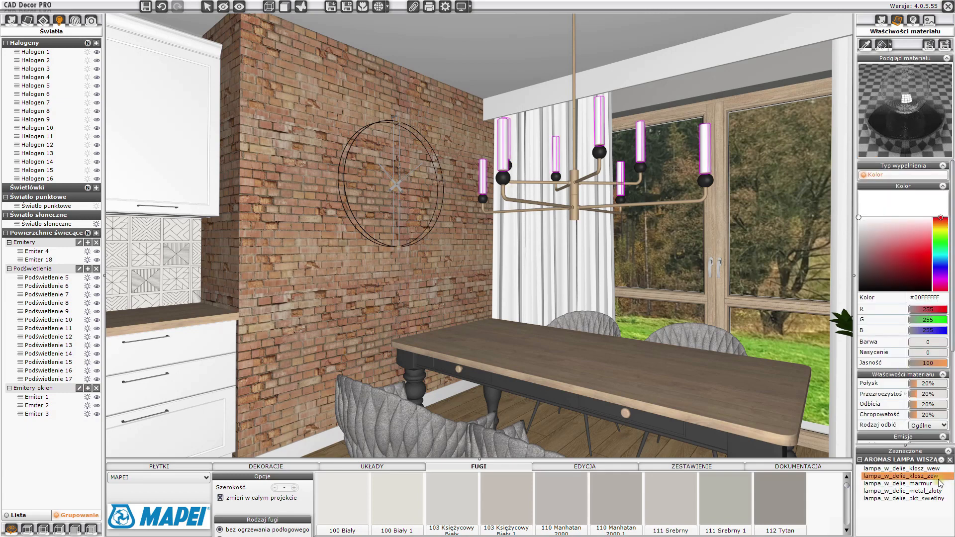
left_click(935, 499)
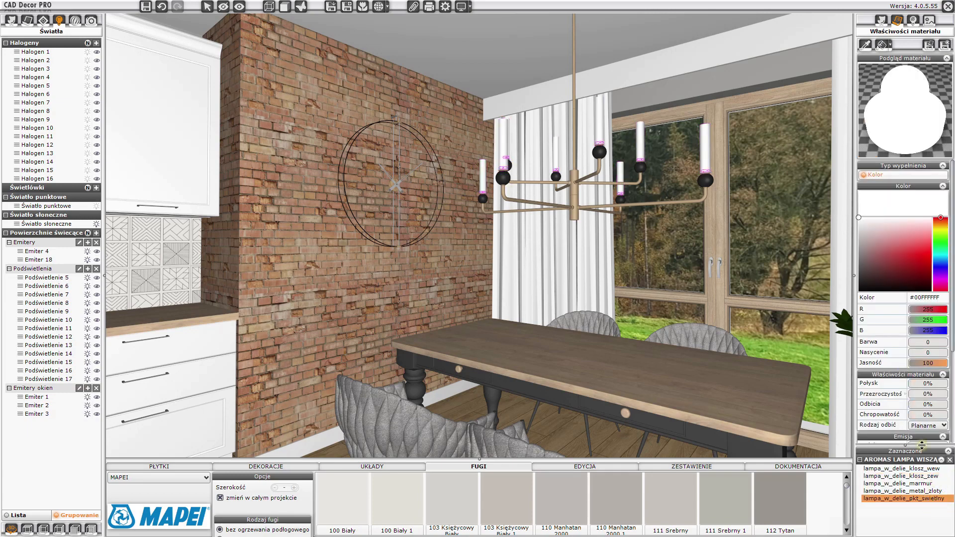
scroll(913, 388, "down", 5)
left_click_drag(944, 326, 909, 328)
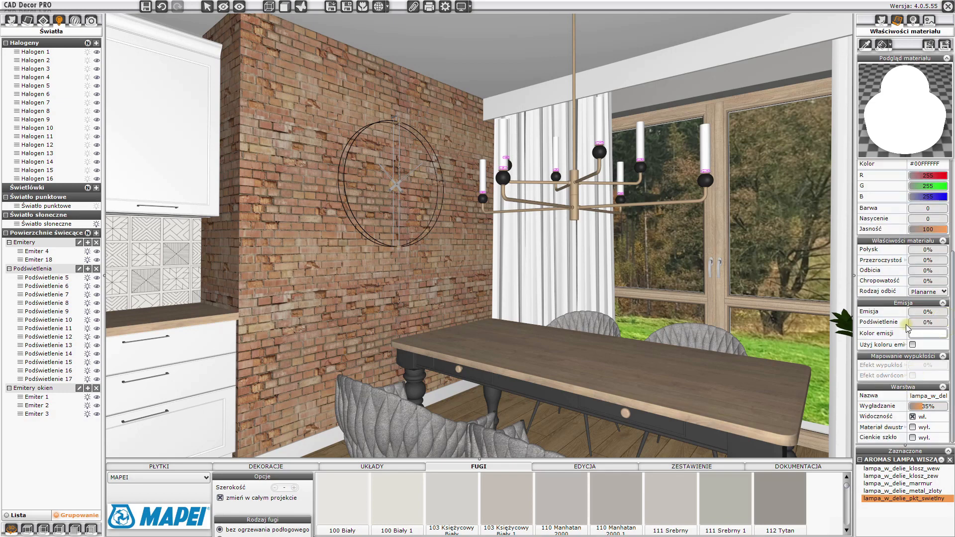
left_click(408, 255)
- Select the LED strip under the wall cabinets and set its colour to warm white #FFFBF8E1
left_click_drag(308, 257, 547, 197)
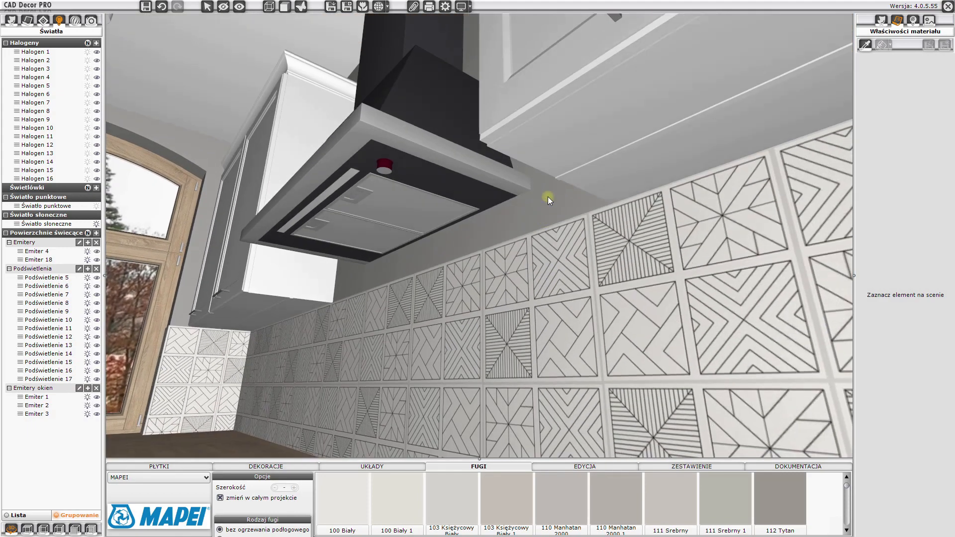
left_click(573, 173)
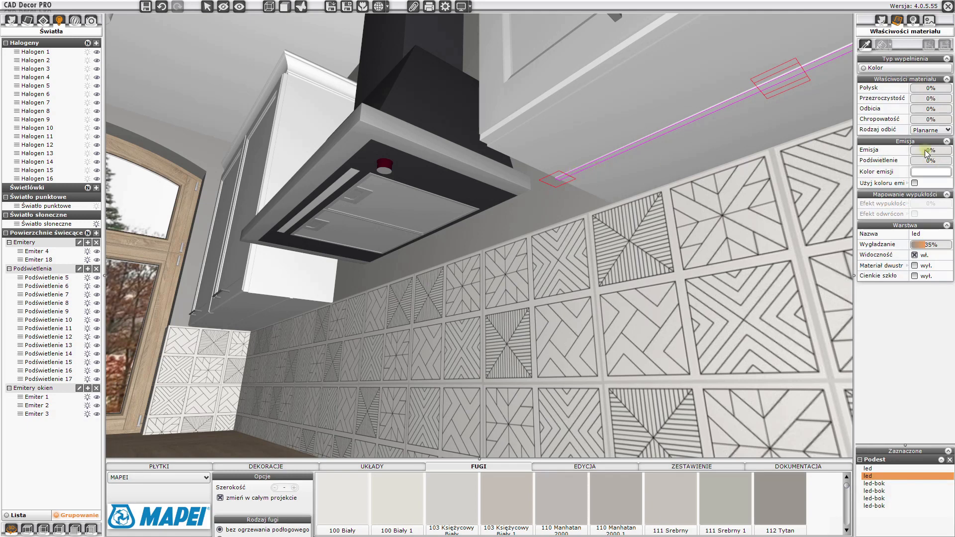
left_click(864, 68)
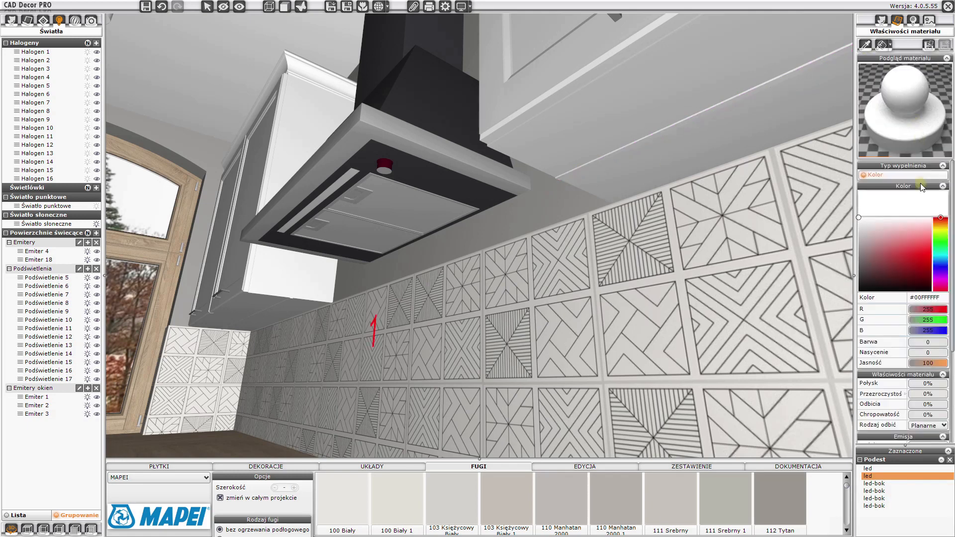
left_click(942, 232)
left_click_drag(947, 237, 942, 229)
left_click(910, 219)
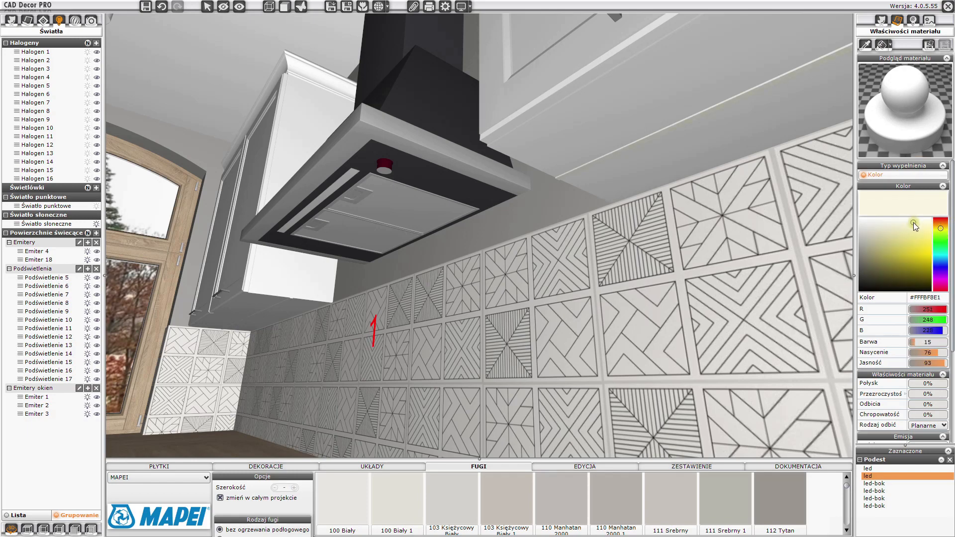
- Set the LED strip's emission to 48% and backlight to 84%
scroll(942, 383, "down", 3)
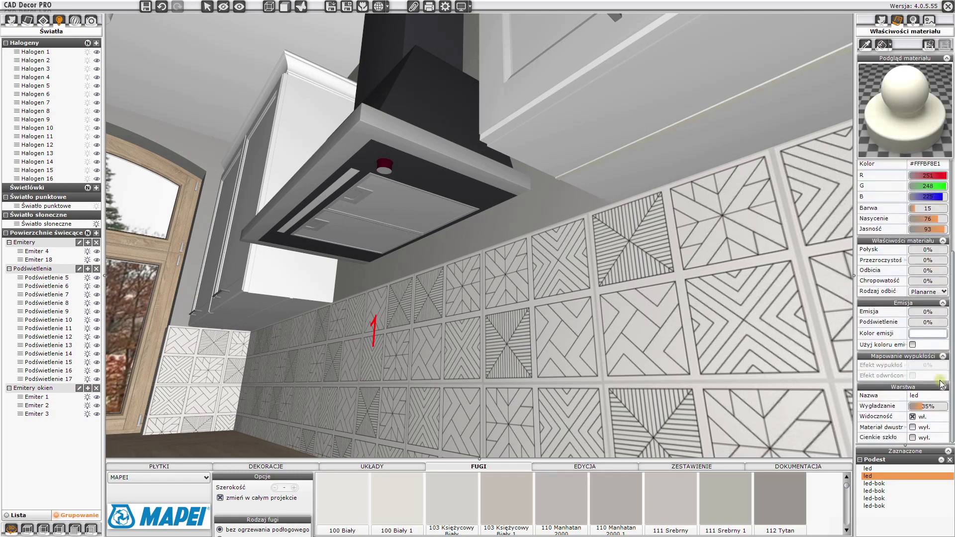
left_click(927, 312)
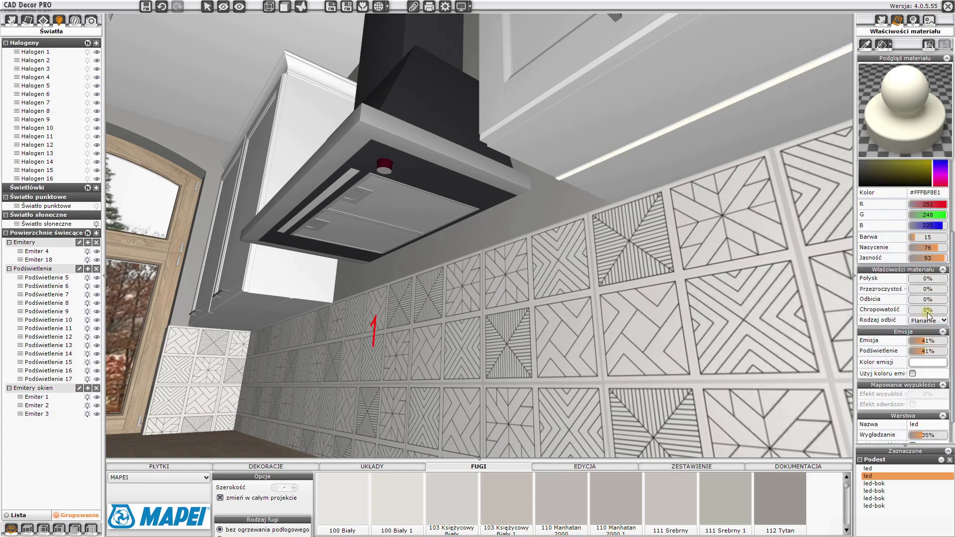
left_click_drag(929, 351, 942, 355)
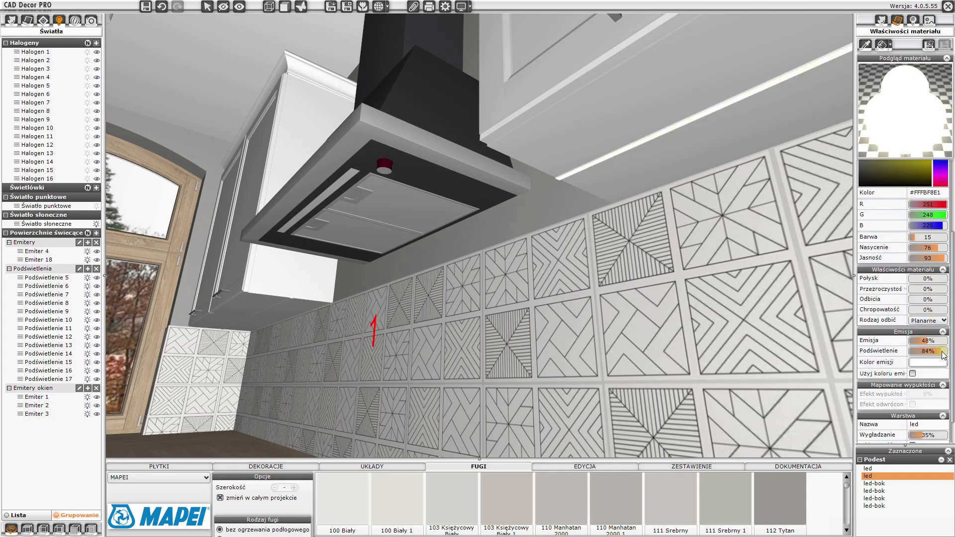
key("Escape")
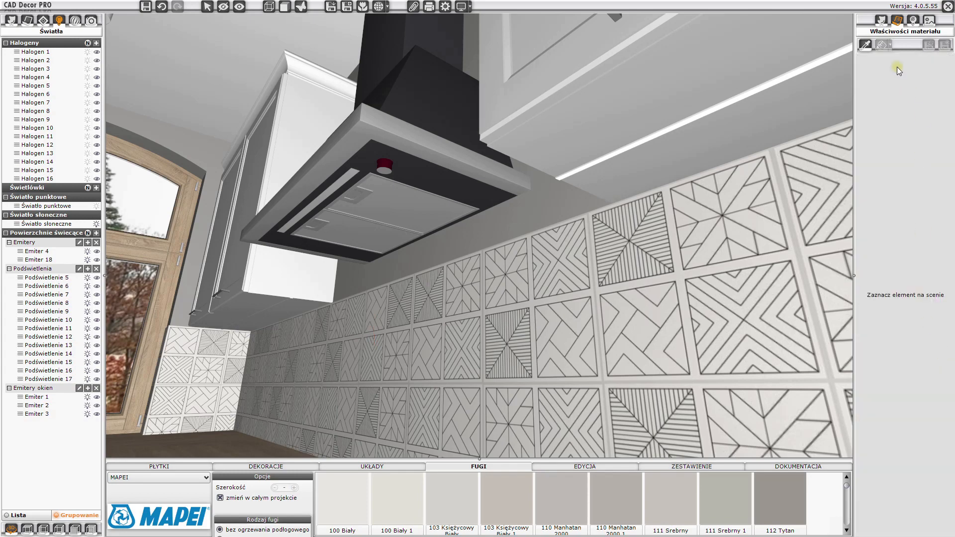
- Copy the LED strip material with the eyedropper and apply it to the LED strip under the neighbouring cabinet
left_click(865, 44)
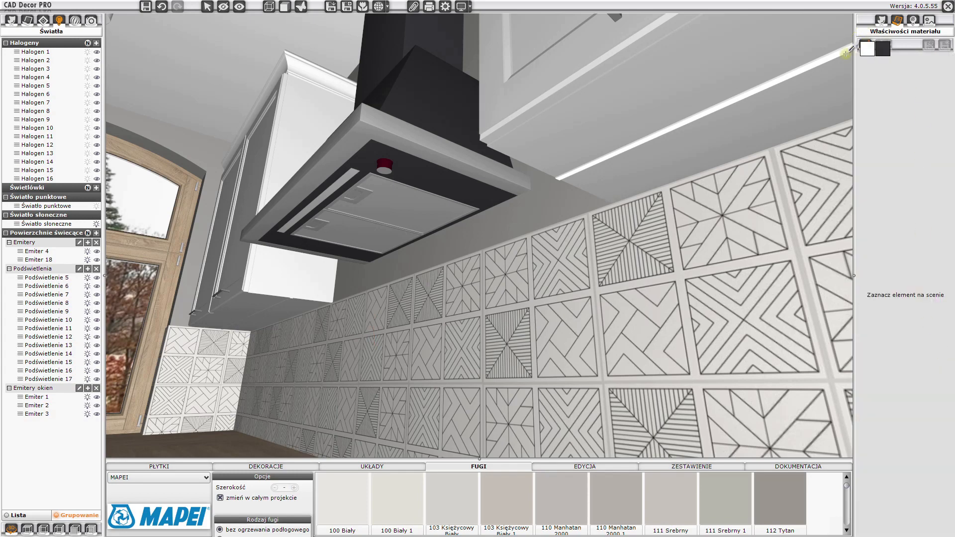
left_click(844, 52)
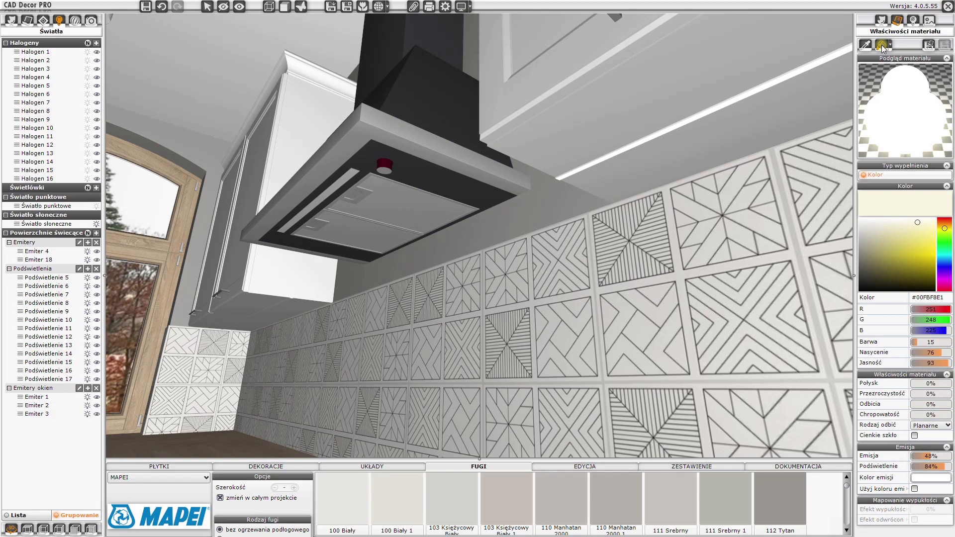
left_click(882, 46)
scroll(264, 294, "up", 3)
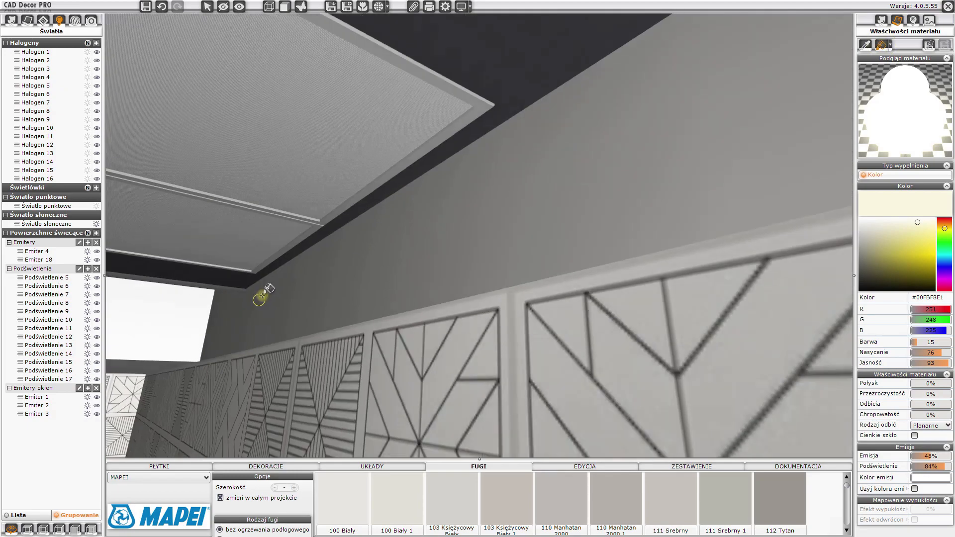
left_click(339, 224)
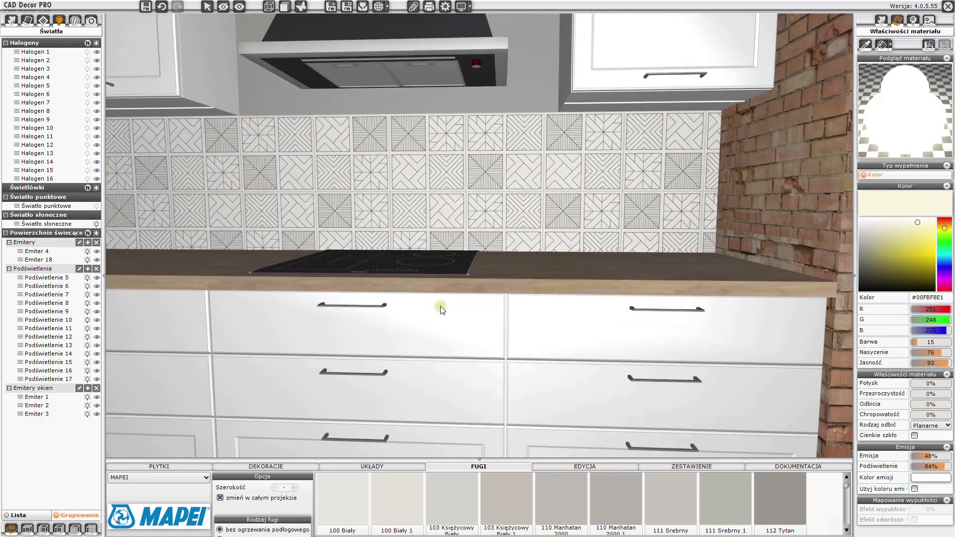
- Select the range hood and set its material's reflection to 32% and roughness to about 55%
scroll(438, 306, "down", 4)
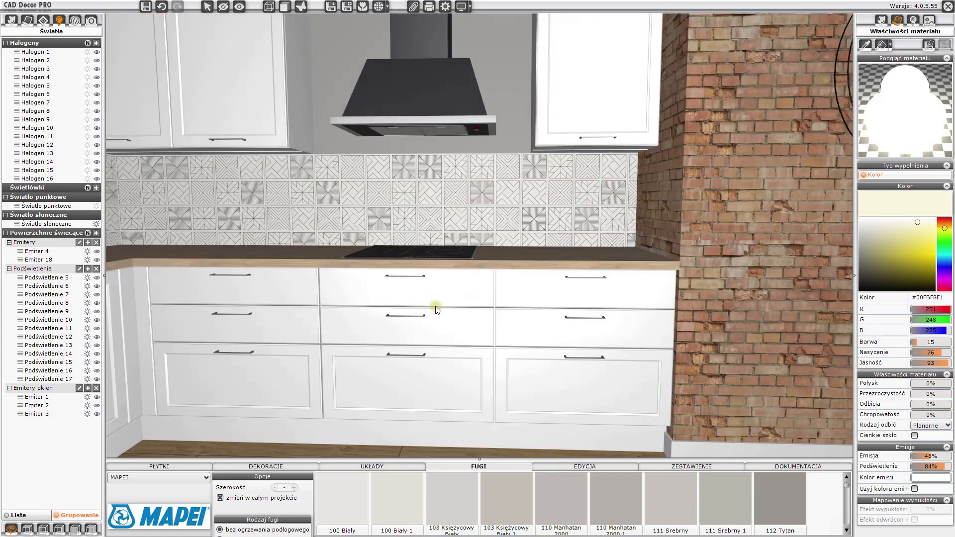
left_click_drag(383, 314, 441, 230)
left_click(505, 159)
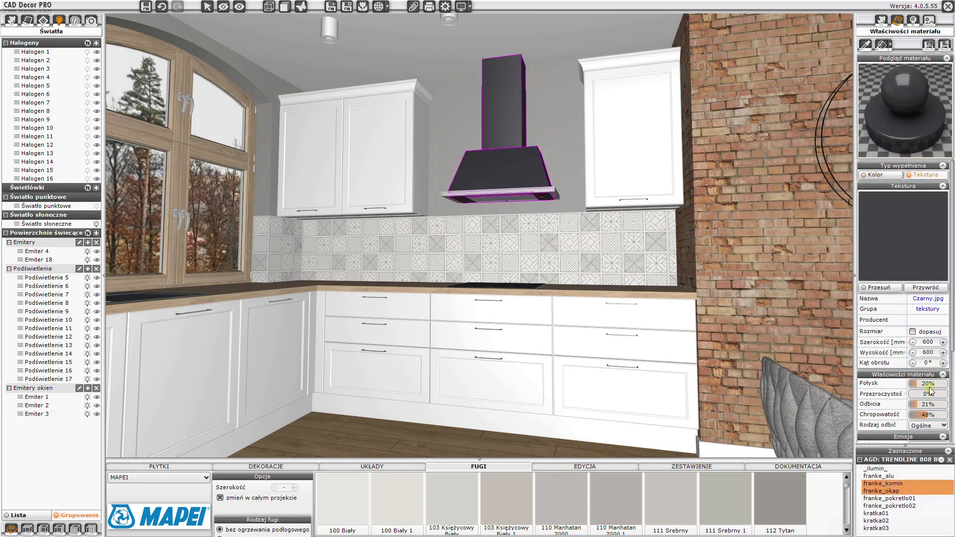
scroll(931, 393, "down", 3)
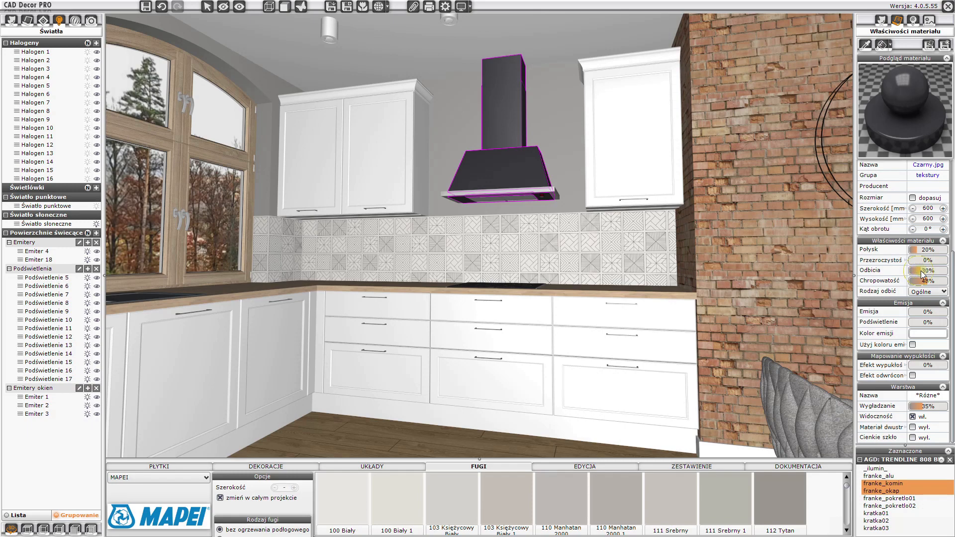
left_click_drag(926, 281, 932, 282)
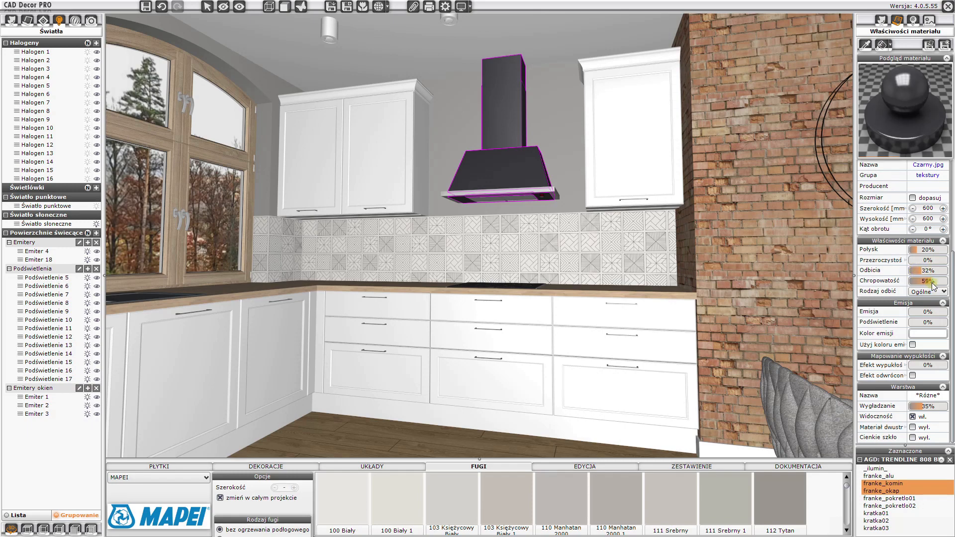
left_click(596, 309)
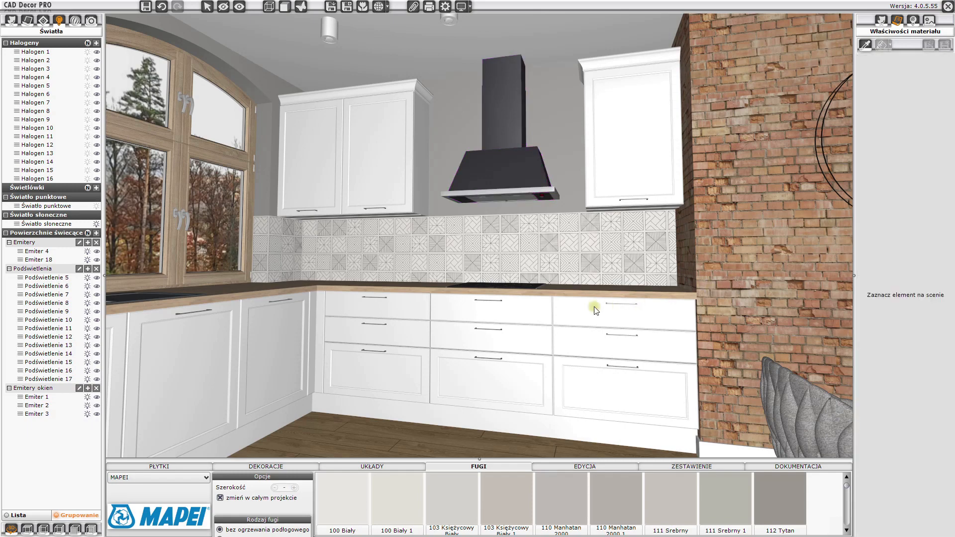
- Show the light-surface numbers in the scene and look around the room to locate Emitter 4
left_click_drag(429, 237, 256, 251)
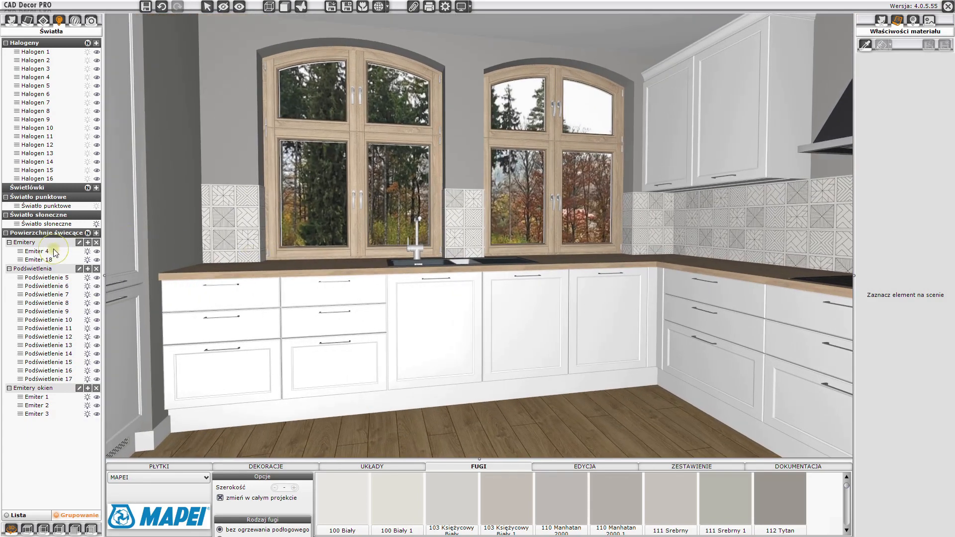
left_click(44, 251)
left_click(88, 232)
left_click_drag(124, 252, 184, 244)
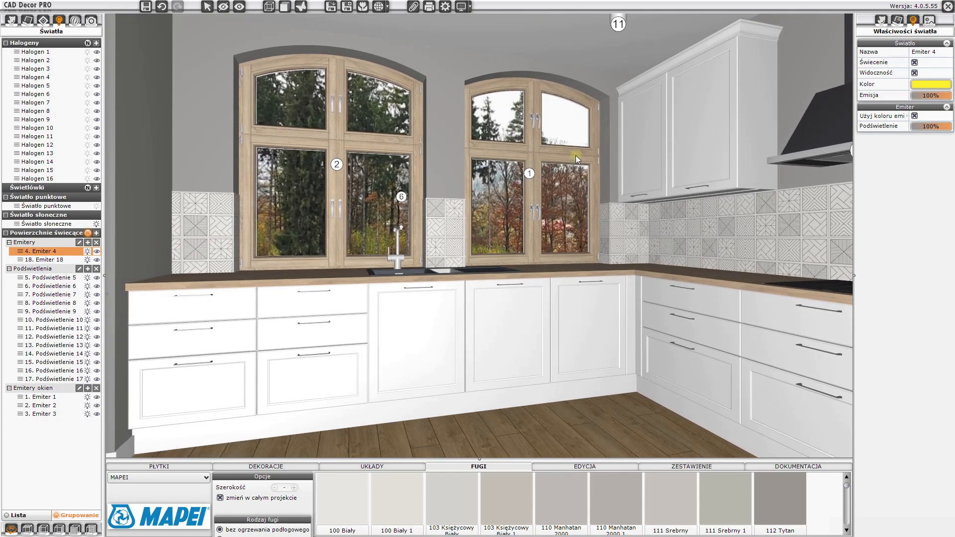
left_click_drag(365, 213, 257, 299)
scroll(618, 266, "down", 3)
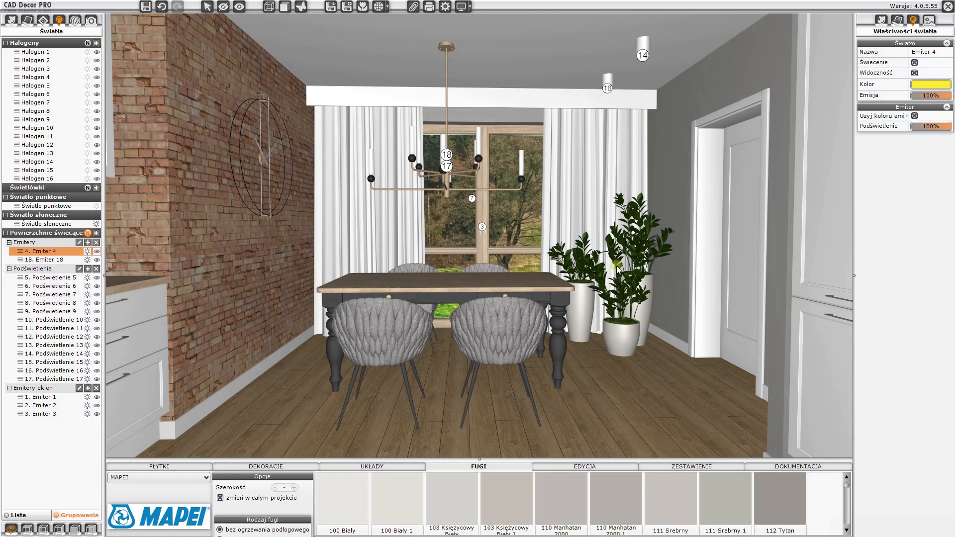
left_click_drag(613, 253, 465, 259)
left_click_drag(658, 225, 408, 225)
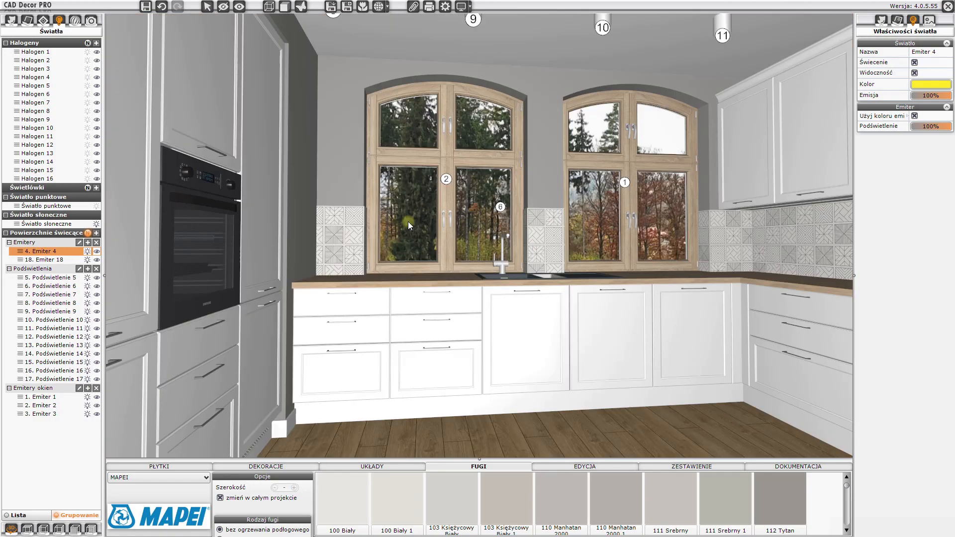
left_click(408, 225)
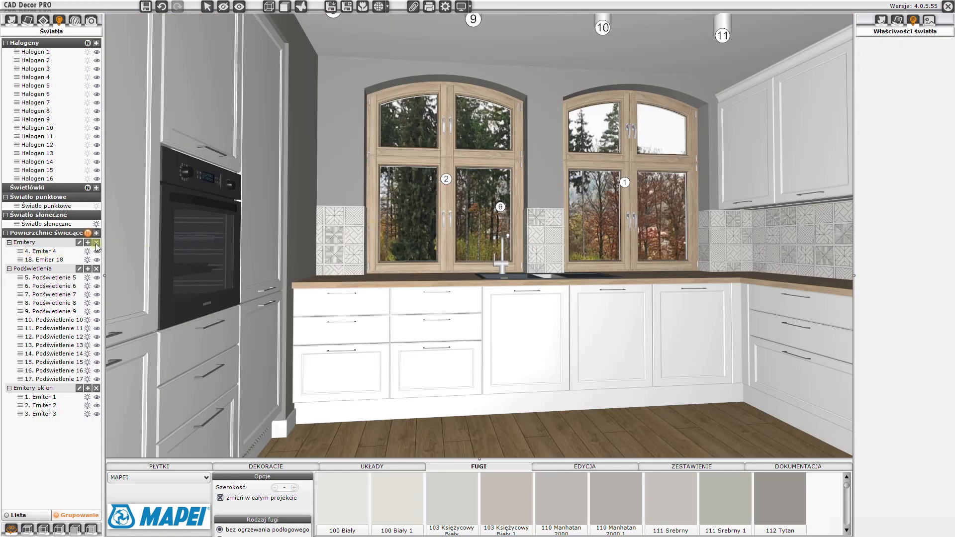
left_click(88, 233)
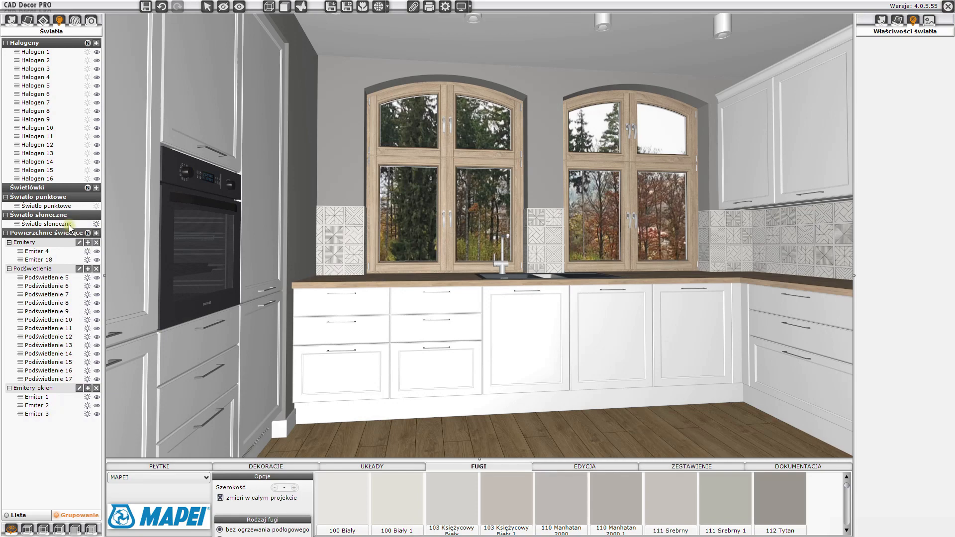
- Select the sunlight and, in top view, set its intensity to 35%, height to 20 and direction to 104°
left_click(69, 225)
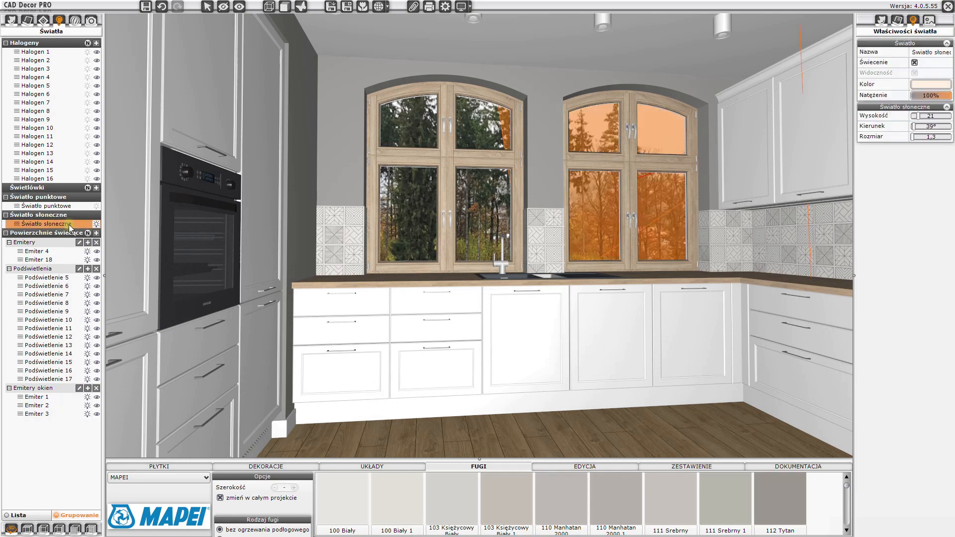
left_click_drag(364, 263, 522, 254)
left_click_drag(366, 321, 326, 210)
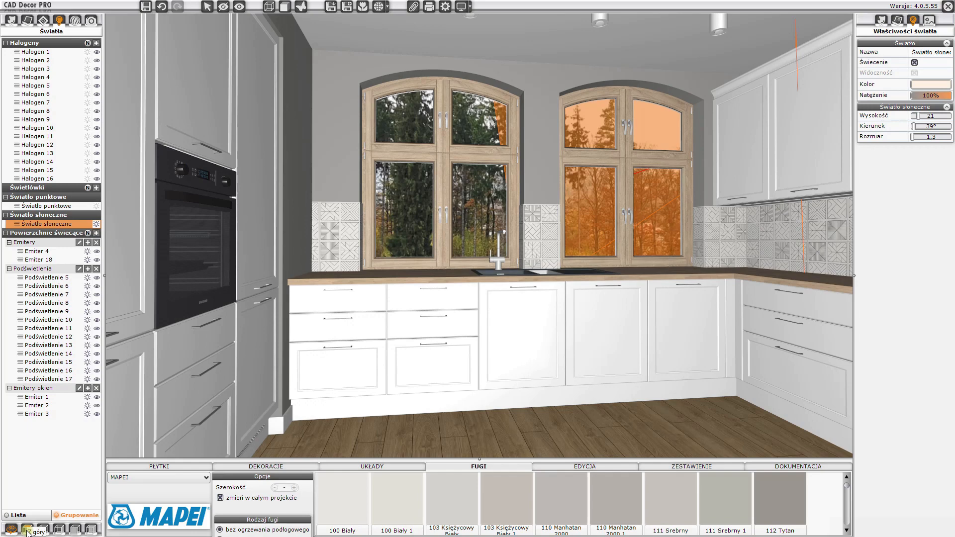
left_click(28, 529)
scroll(461, 345, "down", 5)
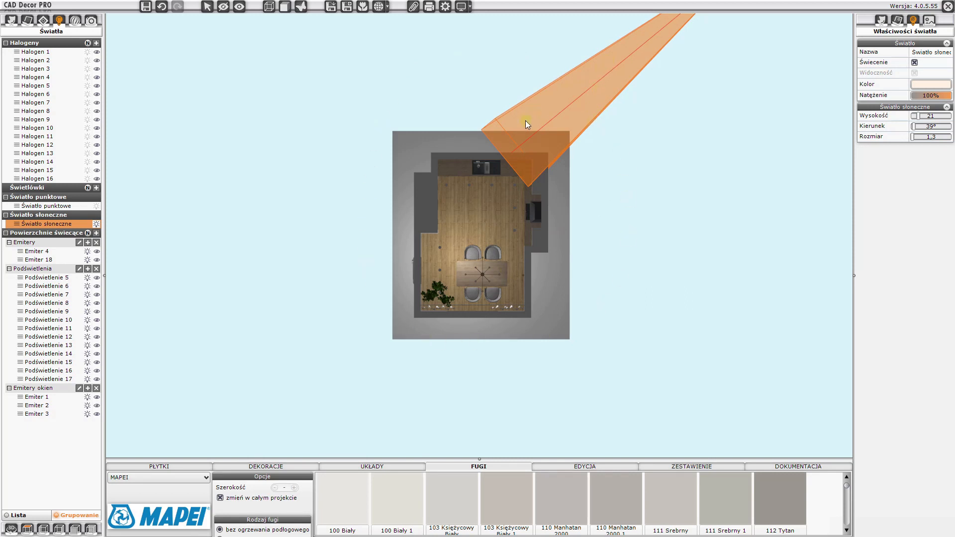
left_click_drag(948, 95, 931, 98)
left_click_drag(920, 118, 924, 127)
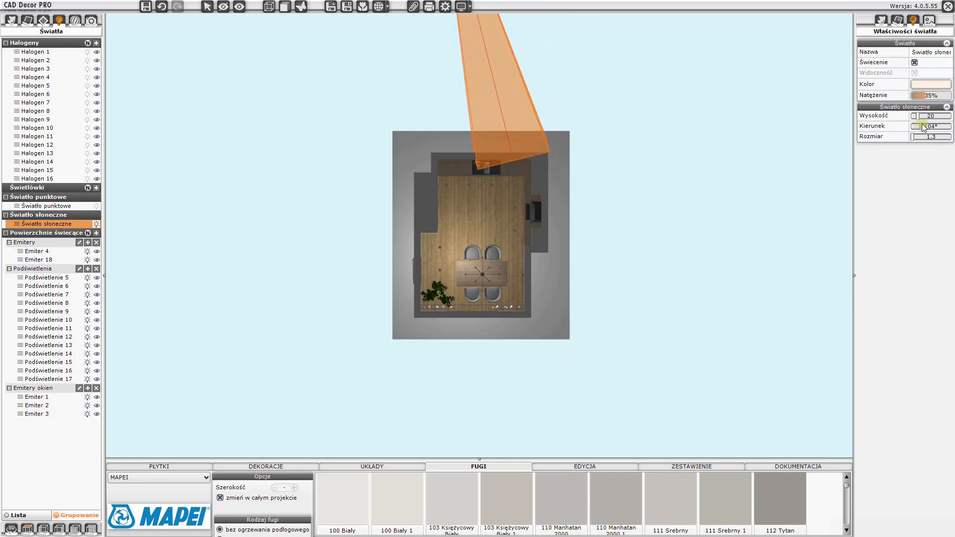
- Aim the sunlight at the dining table, with direction 108° and size 5.7, and return to perspective view
left_click(495, 267)
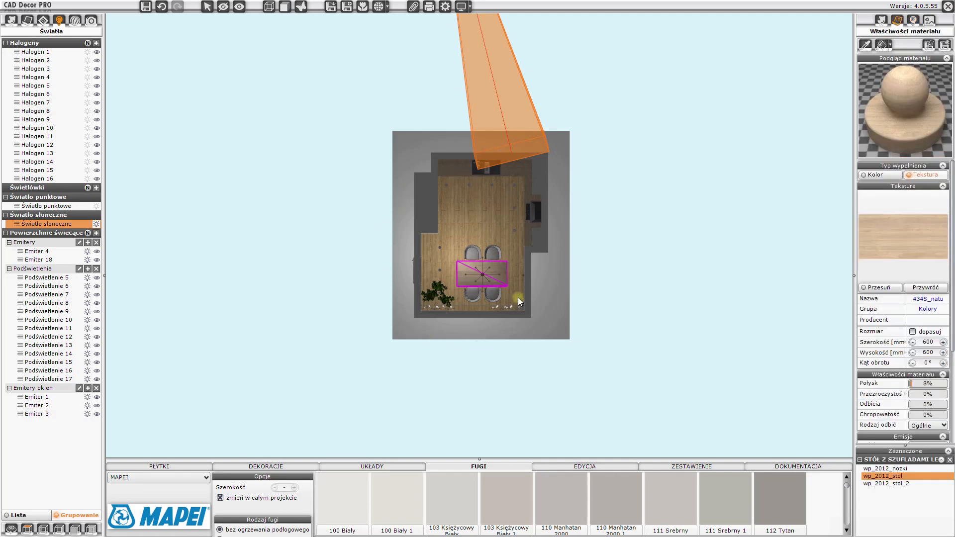
right_click(501, 271)
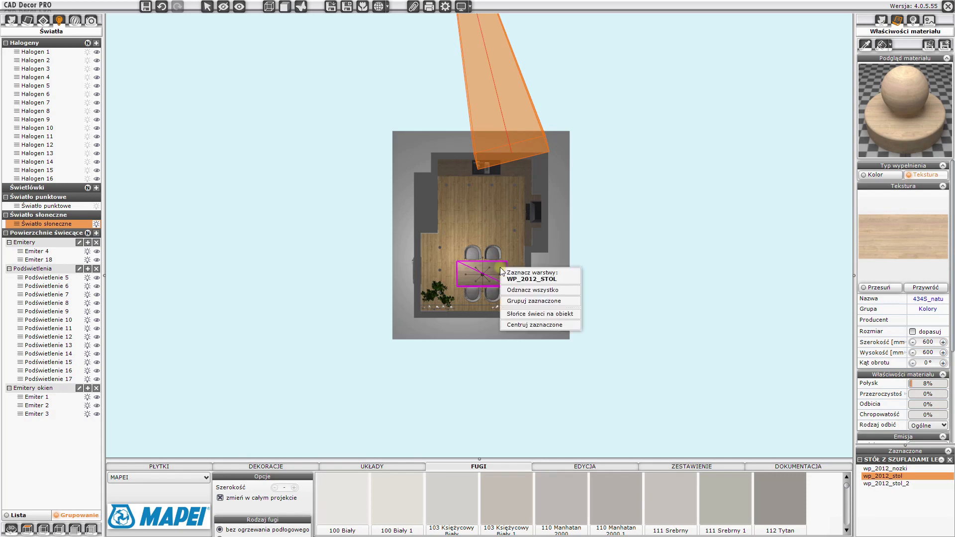
left_click(534, 313)
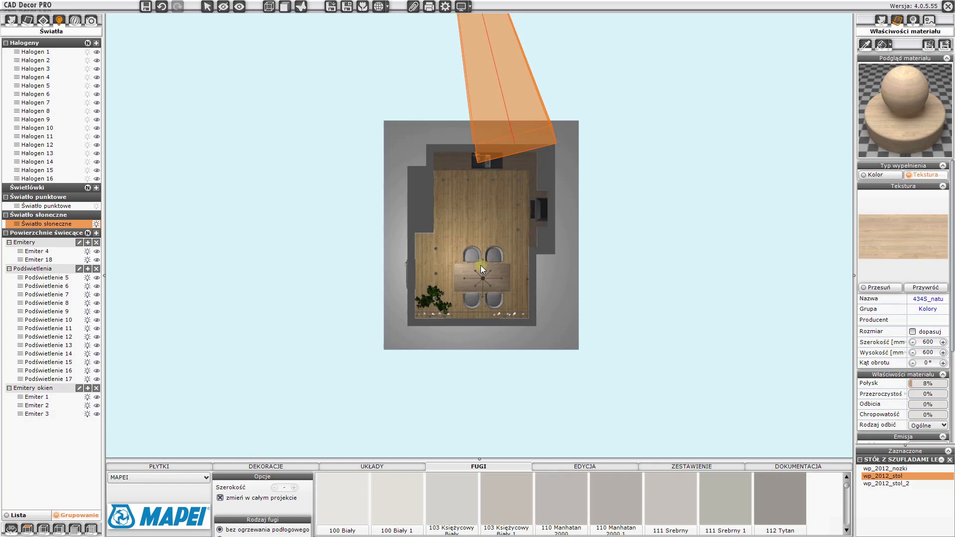
left_click(914, 22)
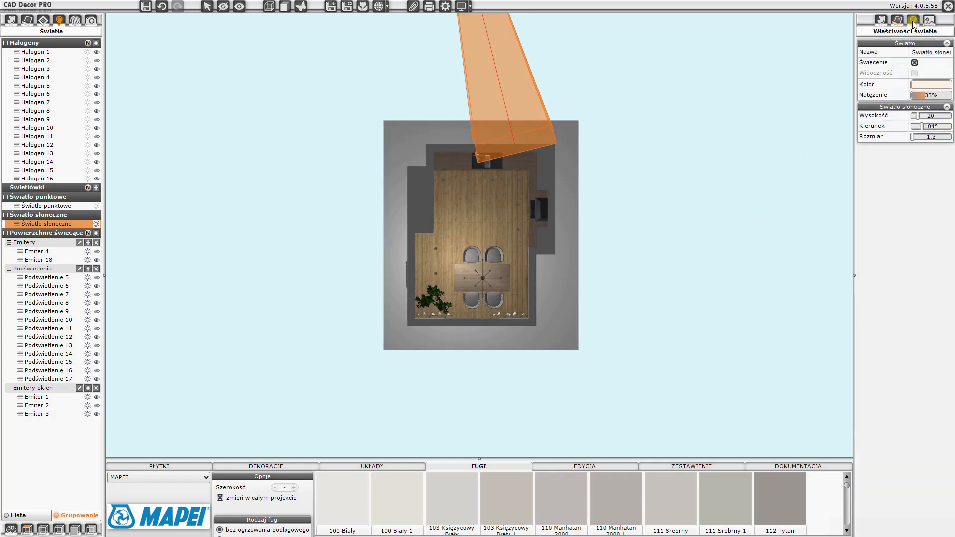
left_click_drag(922, 127, 924, 122)
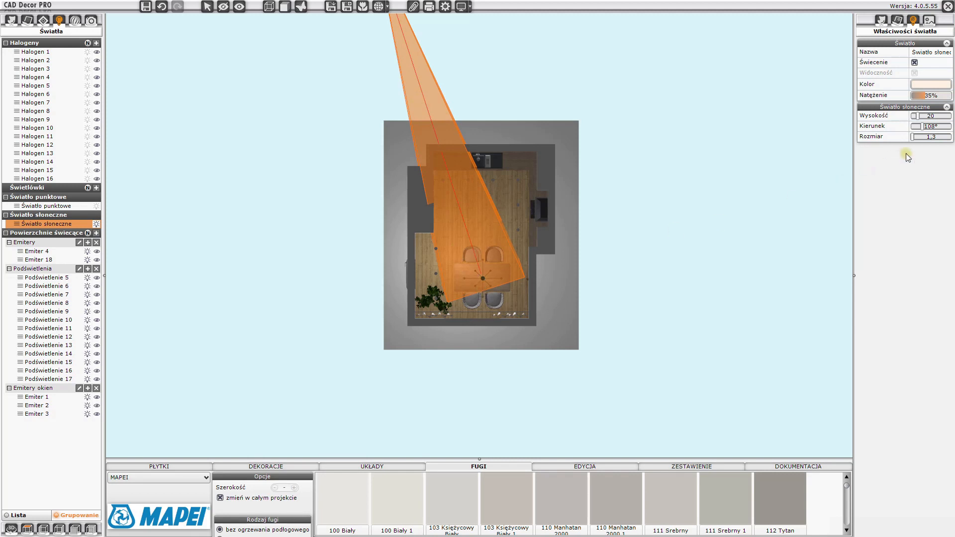
left_click_drag(912, 139, 941, 144)
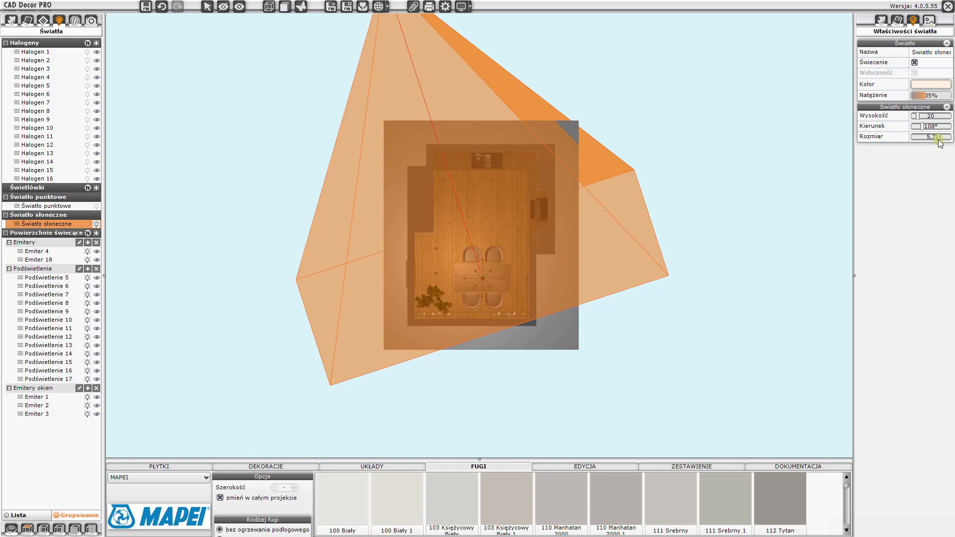
left_click(11, 529)
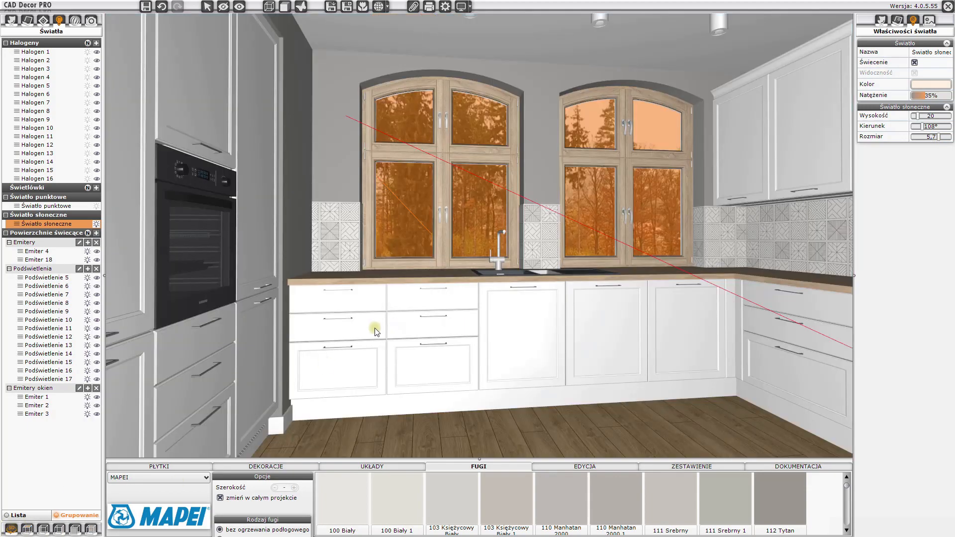
- Open the path-tracing render settings with the Standard work mode and the current view as render target
scroll(478, 331, "up", 3)
left_click_drag(509, 331, 649, 313)
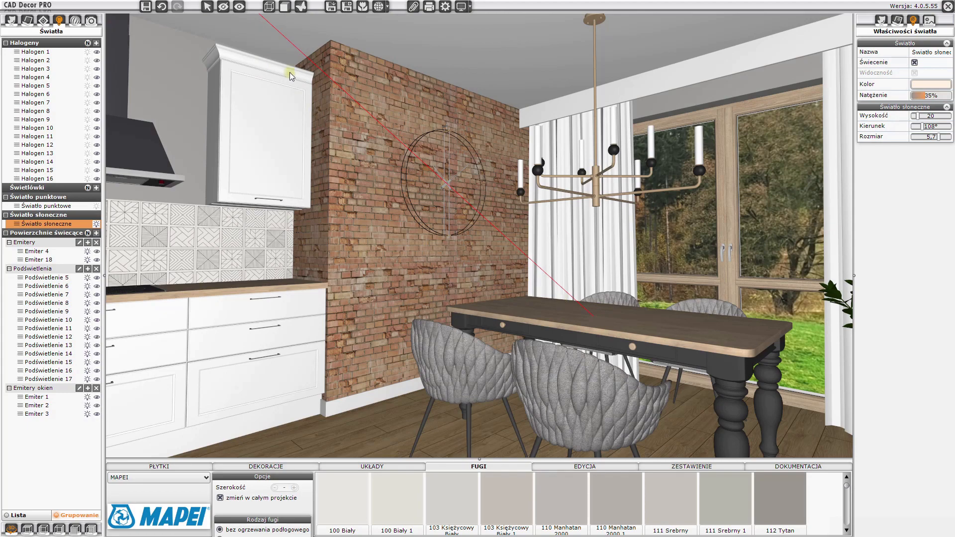
left_click_drag(698, 340, 528, 328)
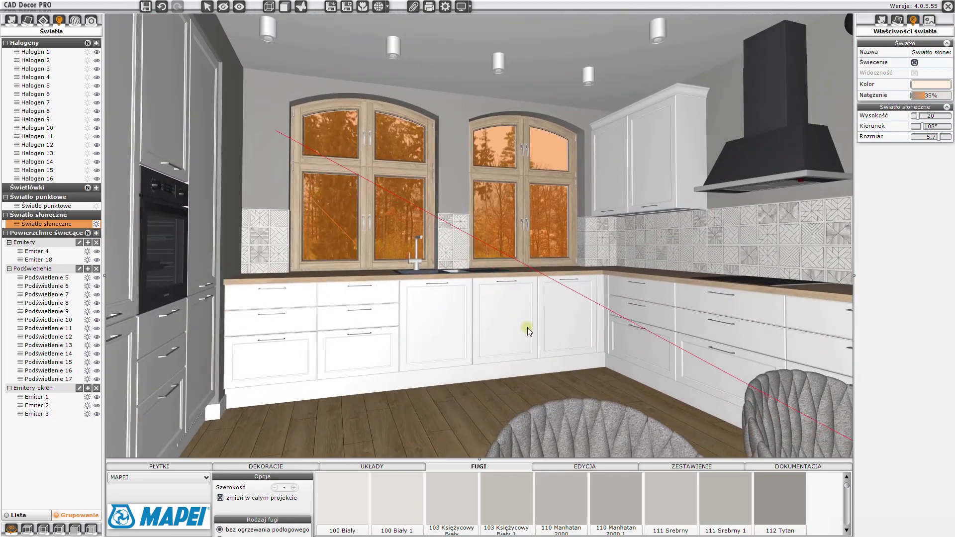
scroll(528, 324, "down", 2)
right_click_drag(528, 323, 566, 307)
left_click(75, 21)
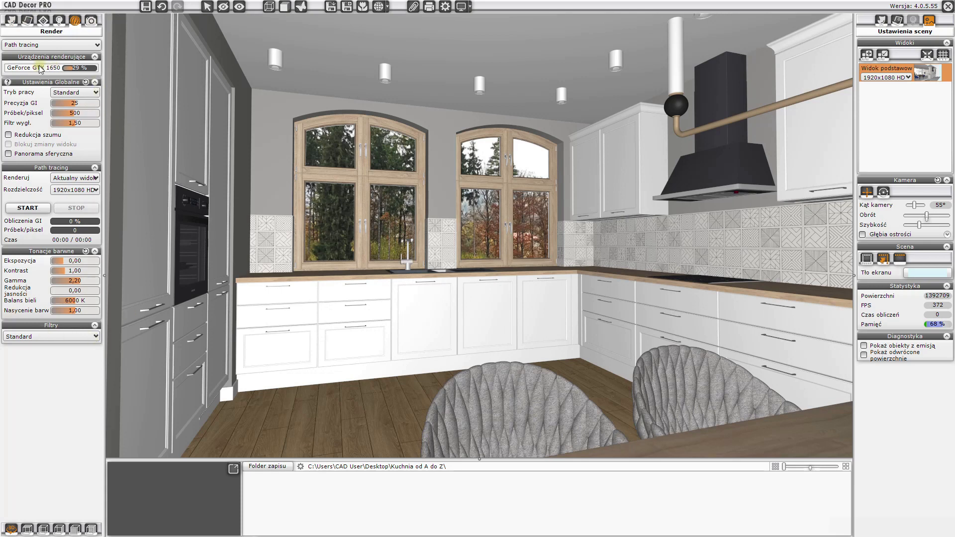
left_click(80, 93)
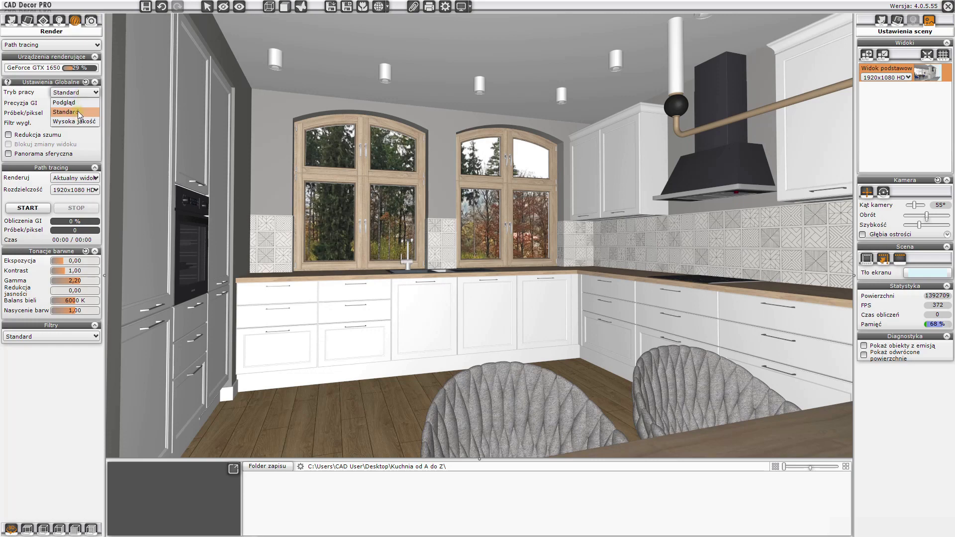
left_click(76, 113)
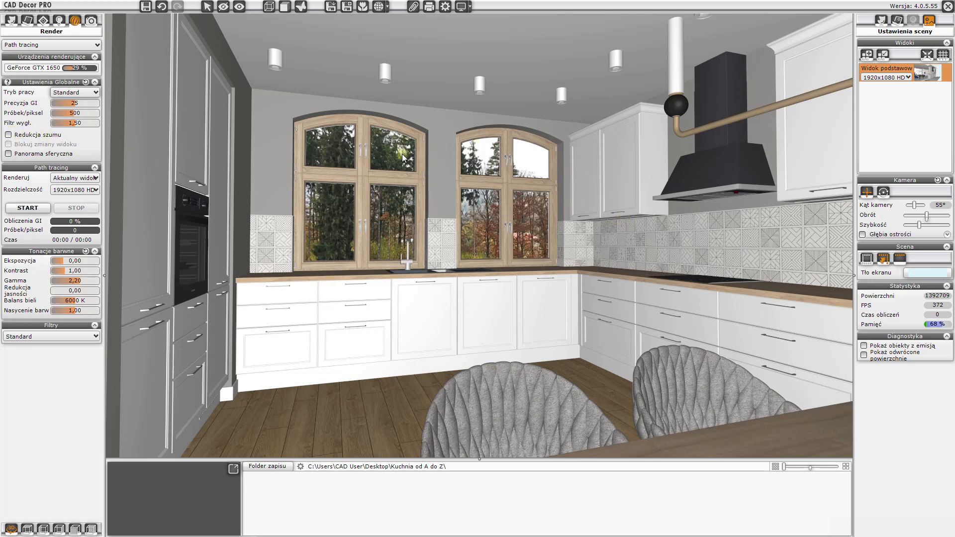
left_click(8, 134)
left_click(73, 178)
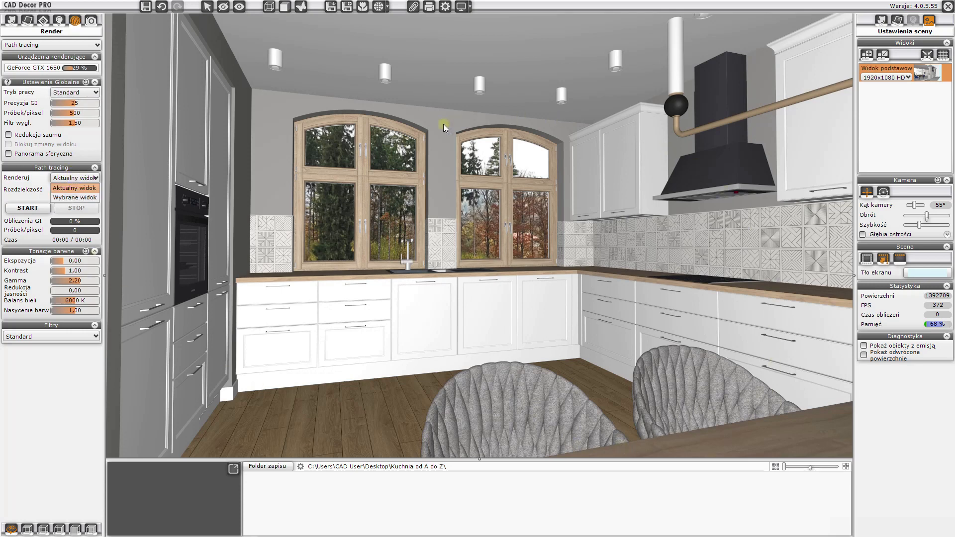
left_click(76, 178)
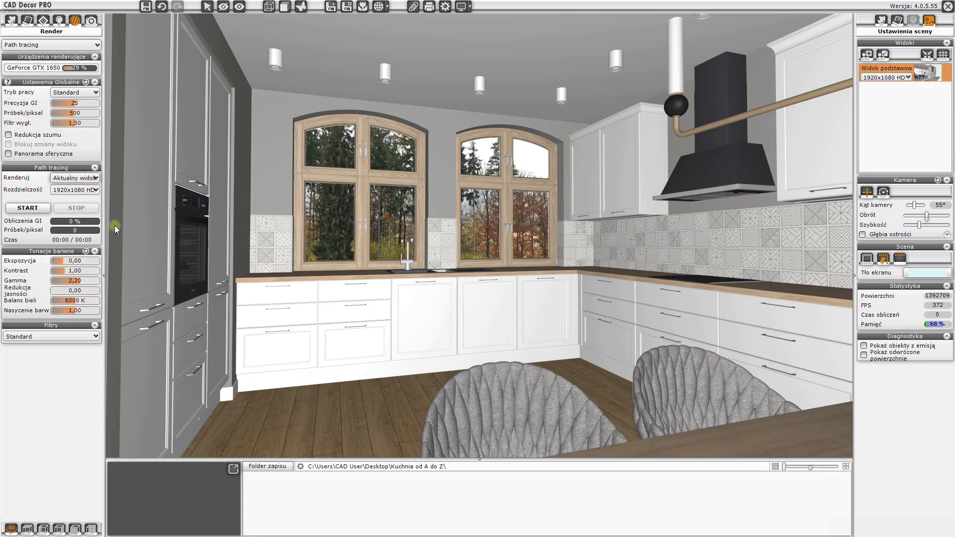
- Save two camera views of the kitchen, one angled and one facing the window wall
left_click_drag(390, 247, 418, 248)
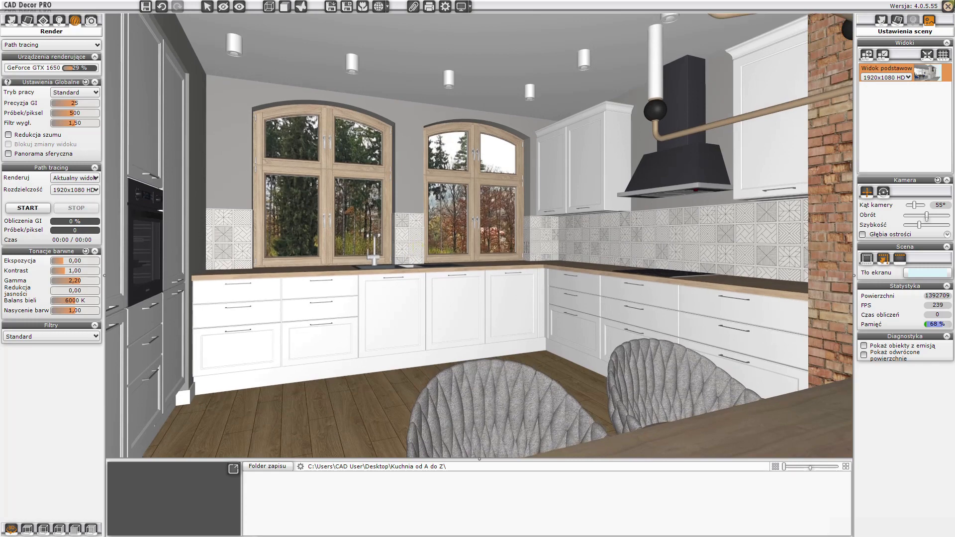
left_click(869, 55)
left_click_drag(706, 279, 515, 272)
scroll(533, 271, "up", 2)
right_click_drag(533, 270, 510, 270)
scroll(509, 270, "up", 2)
left_click_drag(512, 270, 549, 273)
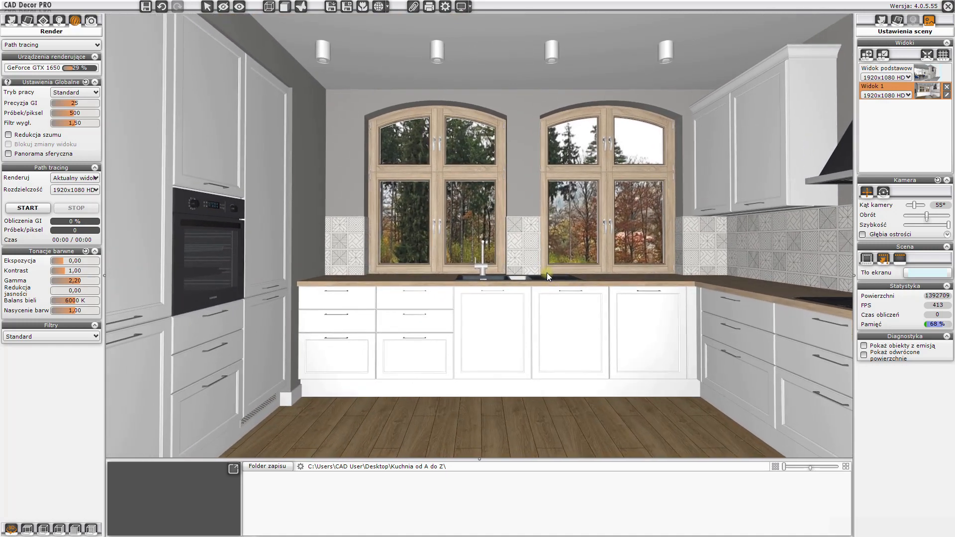
left_click(868, 54)
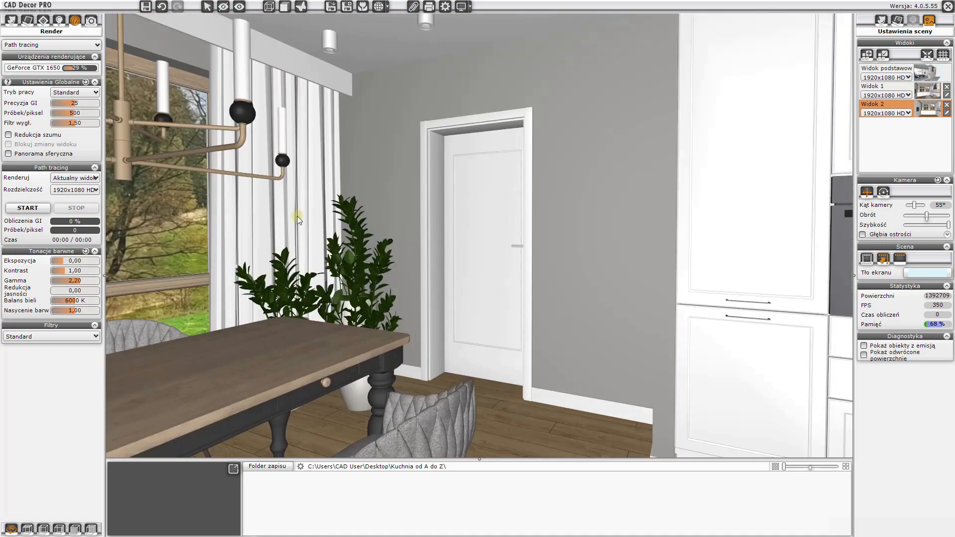
- Frame the dining area with a 51° camera angle and save it as another view
left_click_drag(297, 216, 562, 244)
scroll(426, 249, "down", 2)
left_click_drag(503, 227, 543, 248)
scroll(564, 225, "down", 3)
scroll(513, 246, "up", 2)
scroll(529, 247, "up", 2)
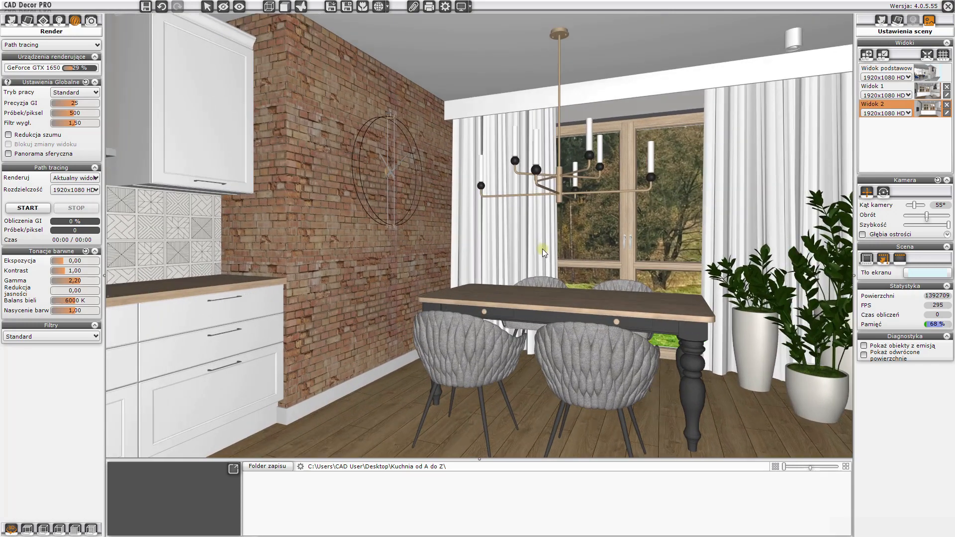
left_click_drag(915, 205, 913, 205)
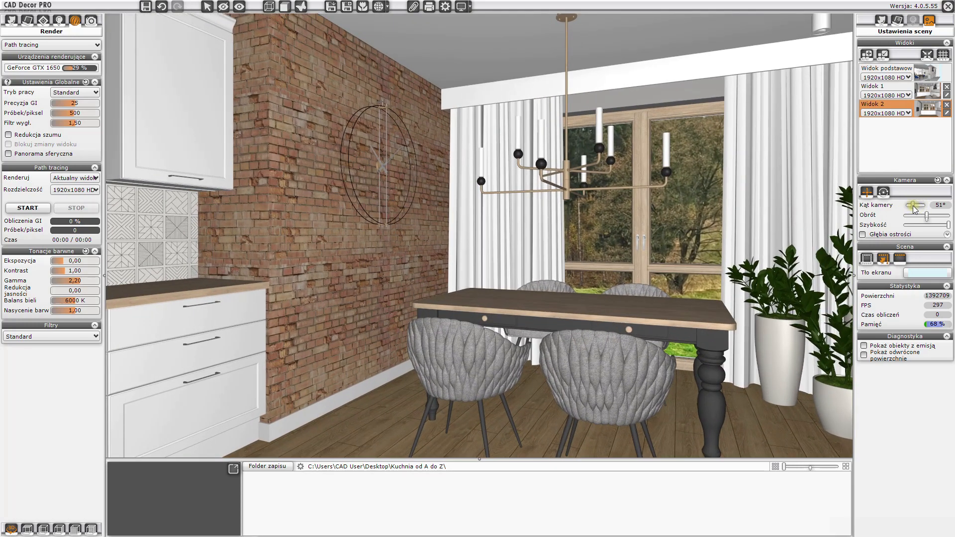
left_click_drag(544, 286, 524, 274)
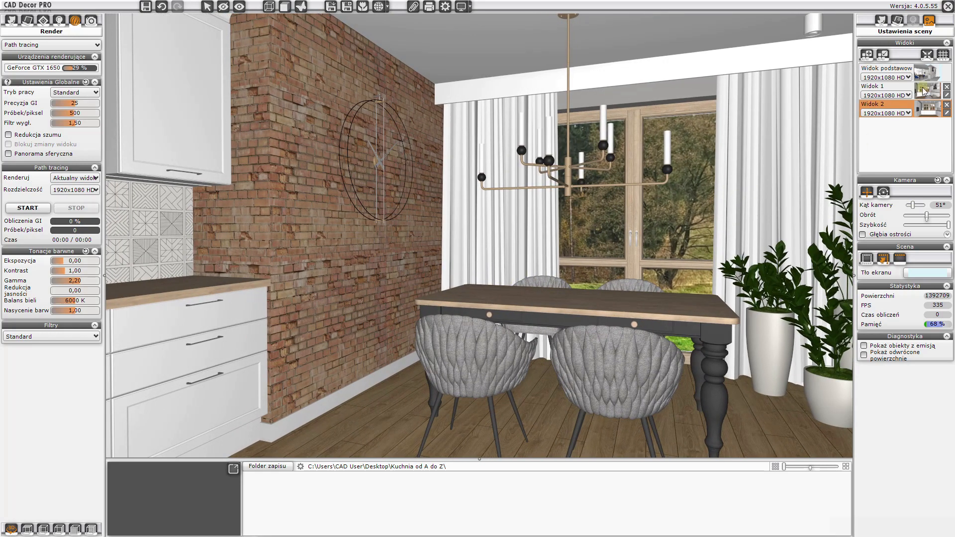
left_click(867, 54)
left_click(77, 178)
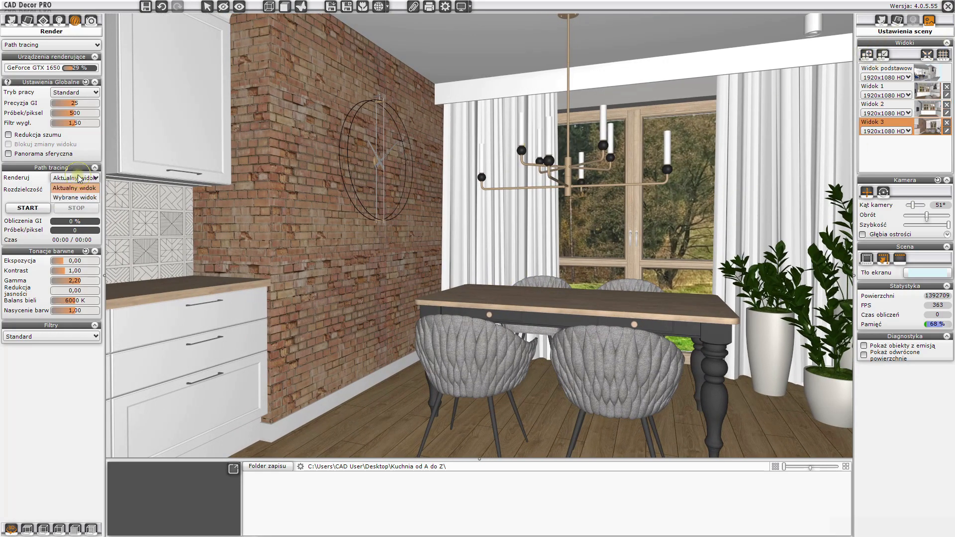
left_click(67, 198)
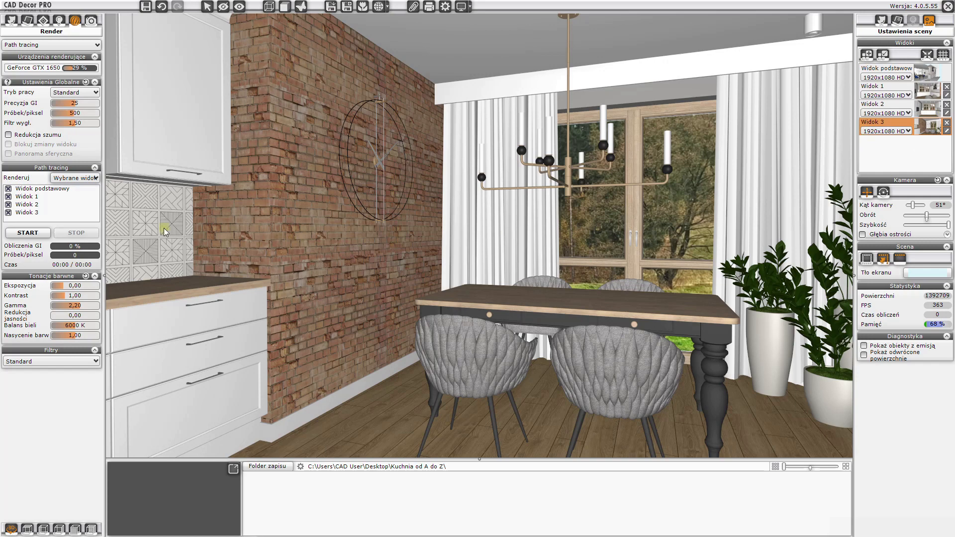
left_click(8, 212)
left_click(75, 179)
left_click(70, 192)
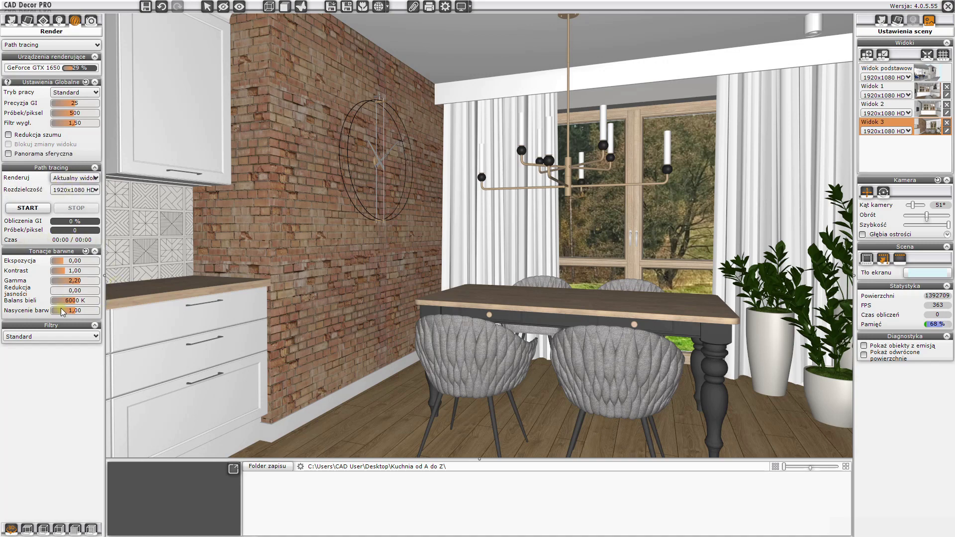
left_click_drag(381, 294, 757, 299)
left_click_drag(477, 301, 589, 289)
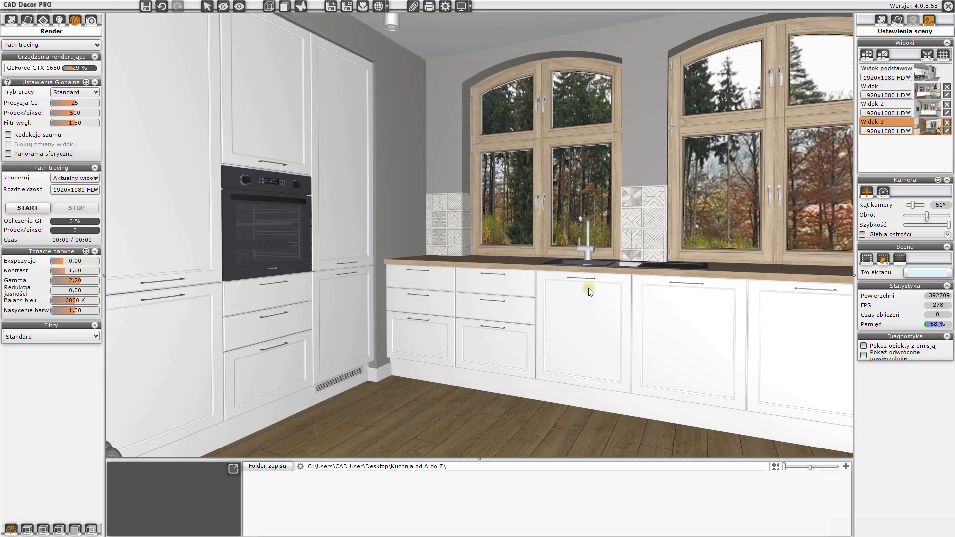
left_click(51, 336)
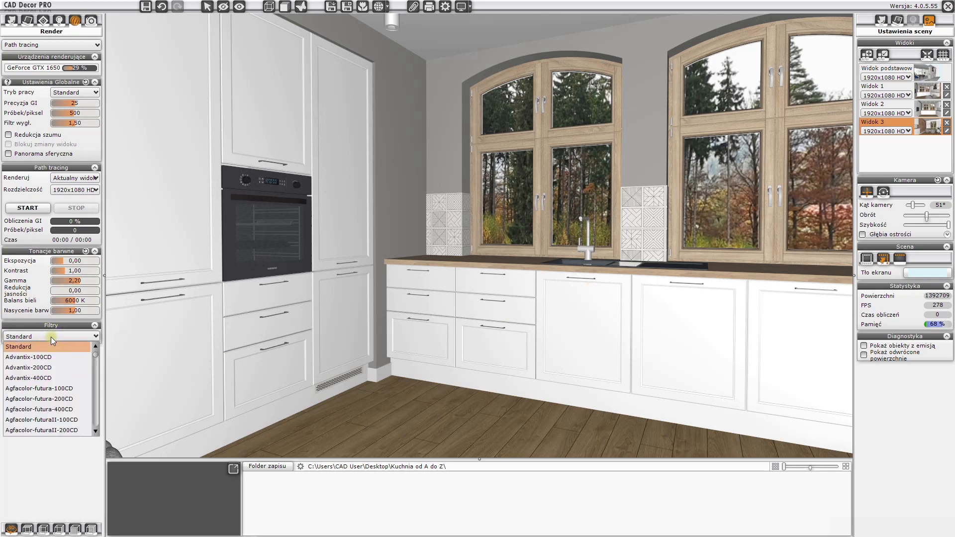
left_click(51, 336)
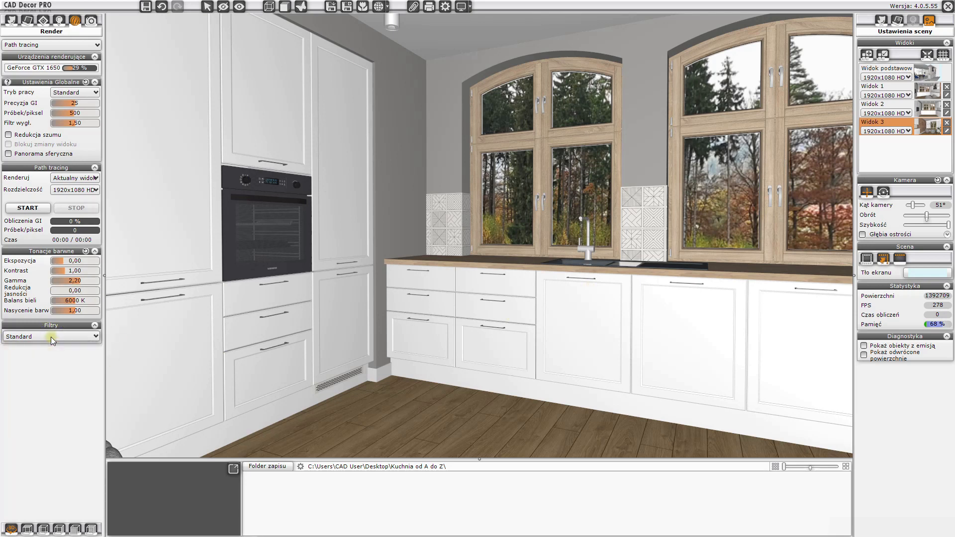
left_click(50, 337)
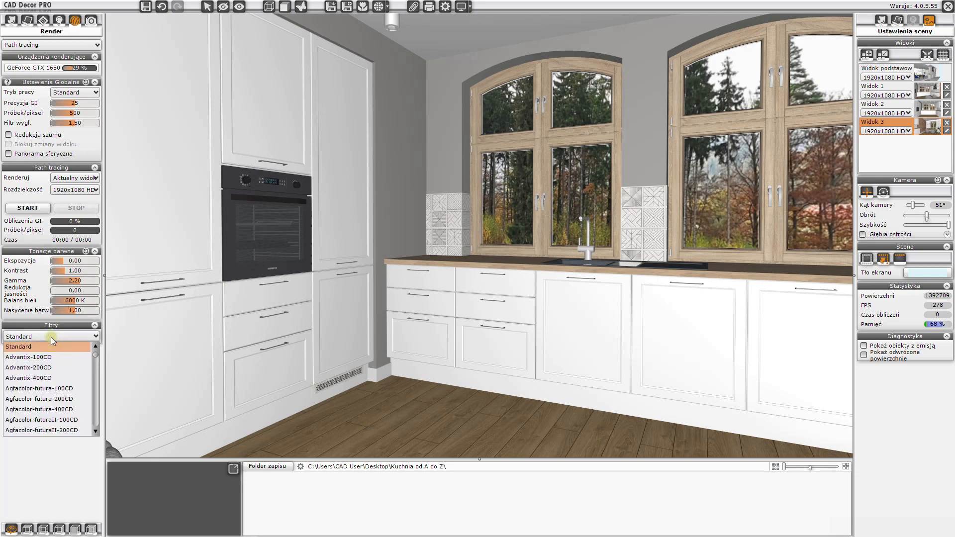
left_click(54, 337)
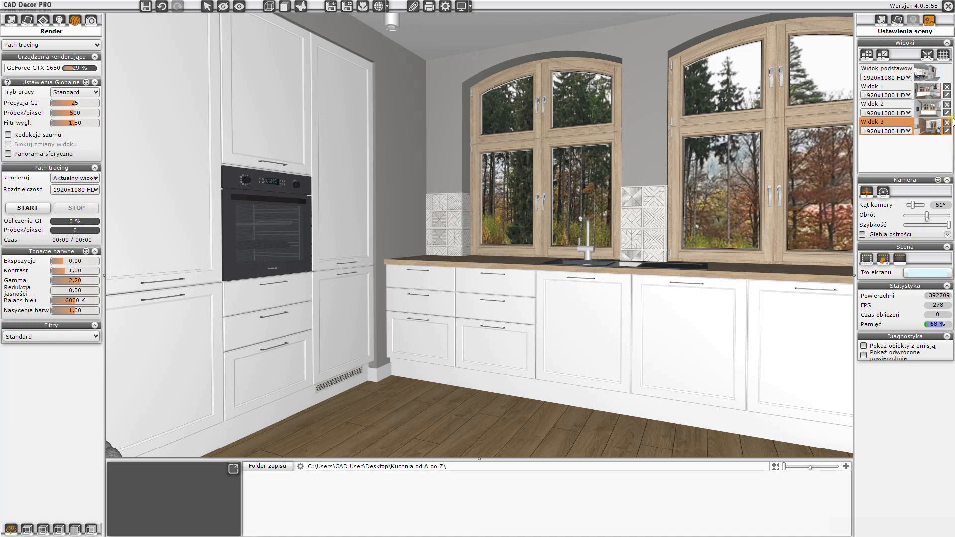
- Start a path-tracing render of Widok 2 and show it in the enlarged preview
left_click(925, 110)
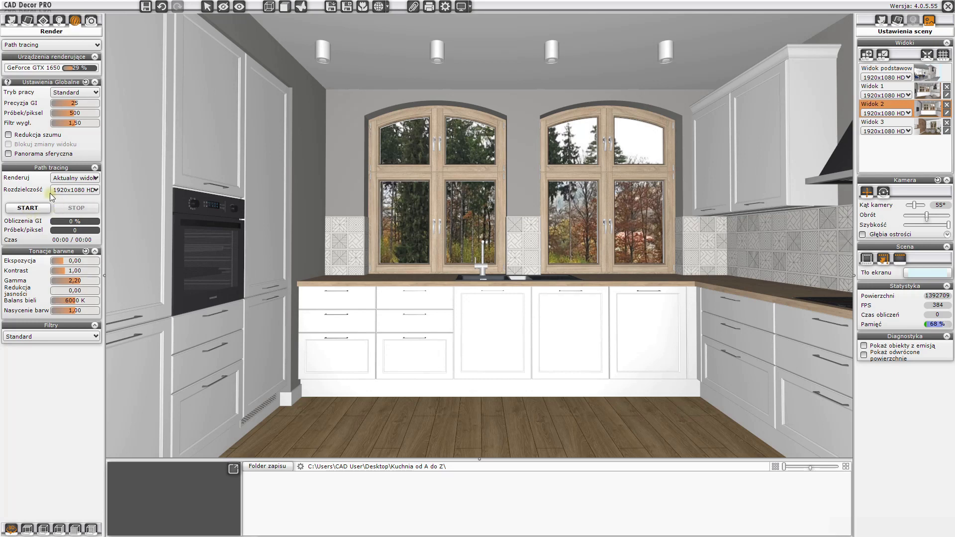
left_click(25, 208)
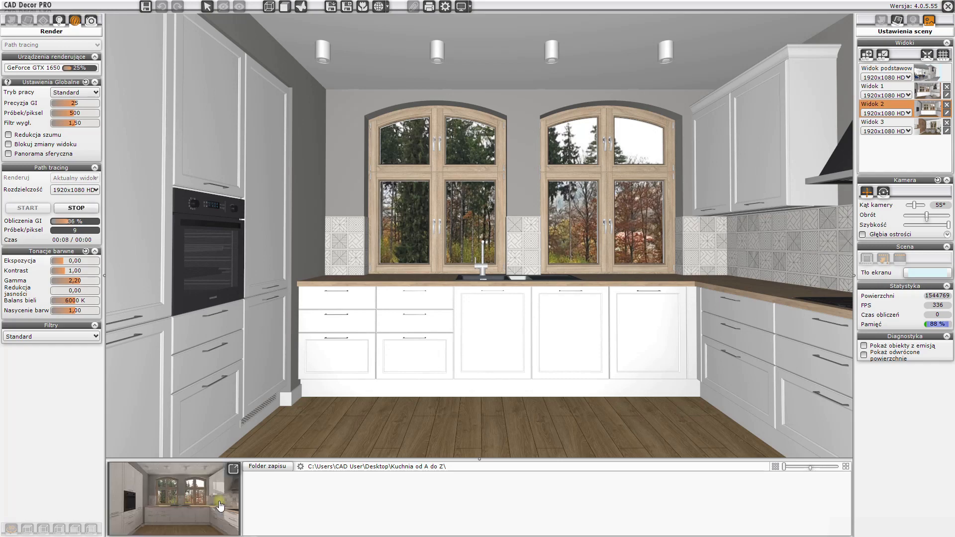
left_click(234, 469)
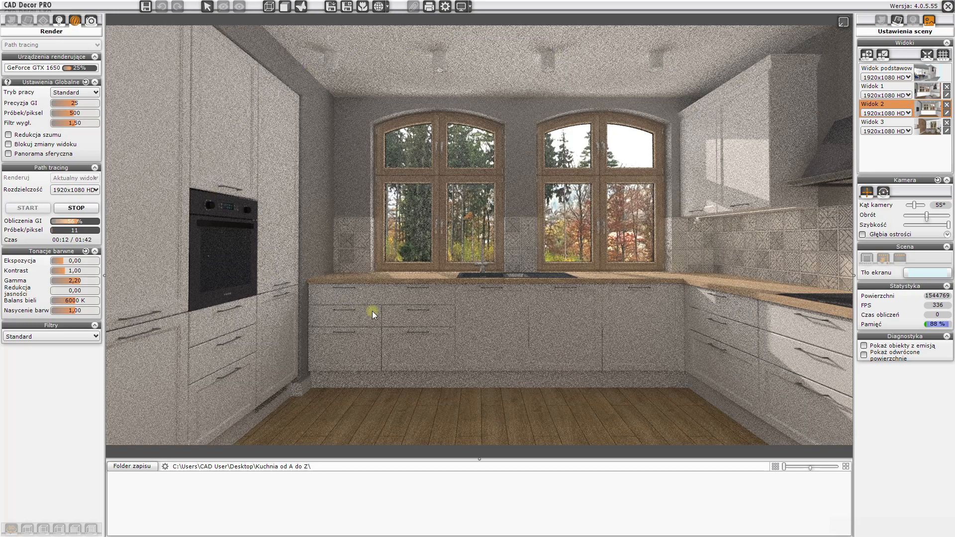
- Apply the Advantix-100CD filter and set tone mapping to exposure 0.16, contrast 1.16 and gamma 1.58
left_click(56, 338)
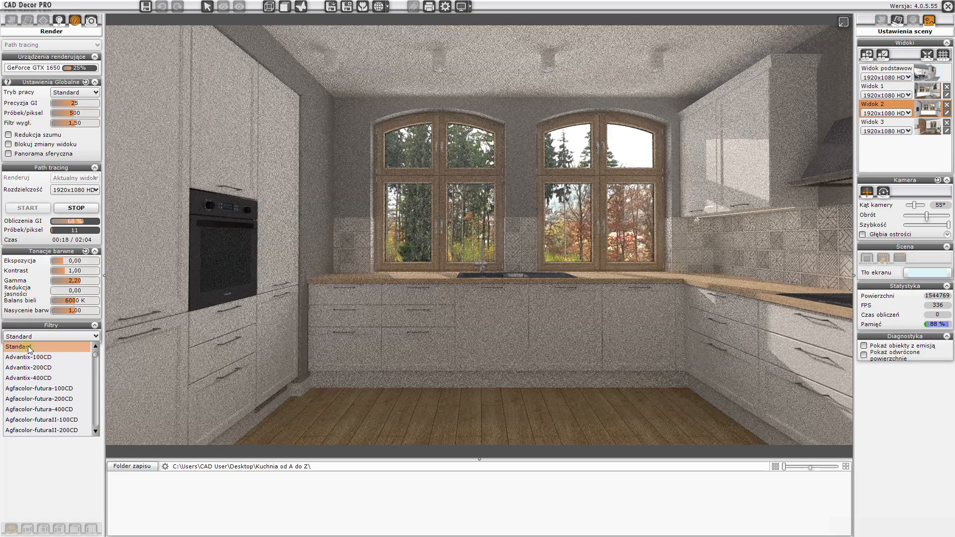
left_click(27, 358)
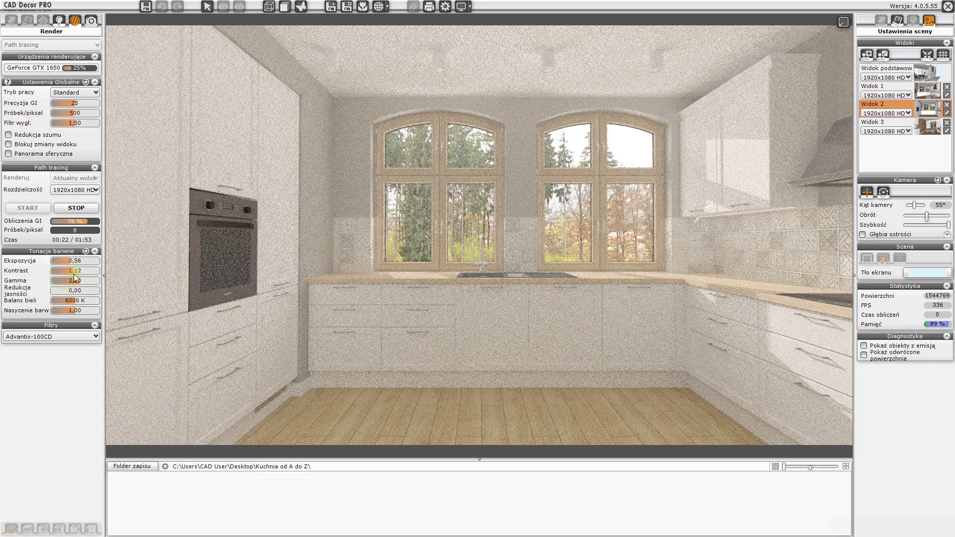
left_click_drag(74, 274, 65, 281)
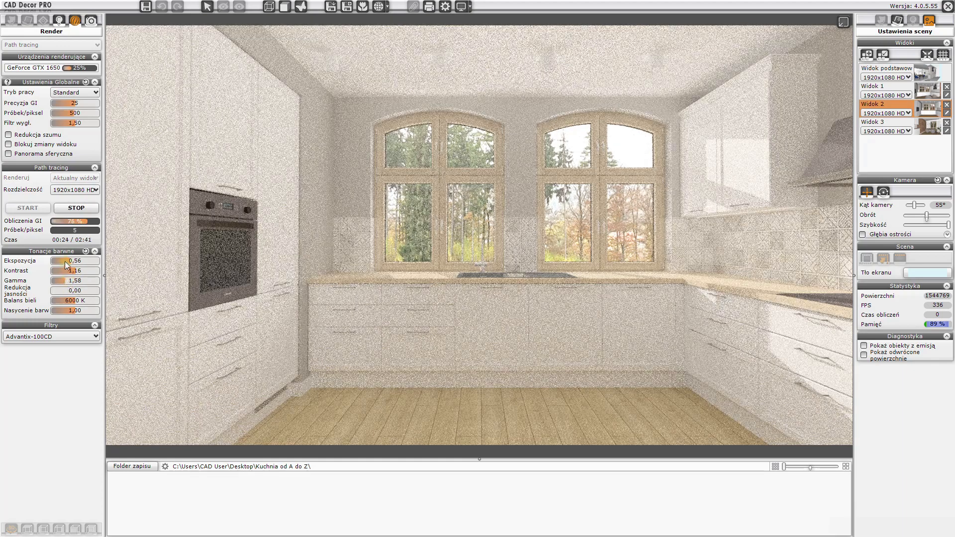
left_click(66, 262)
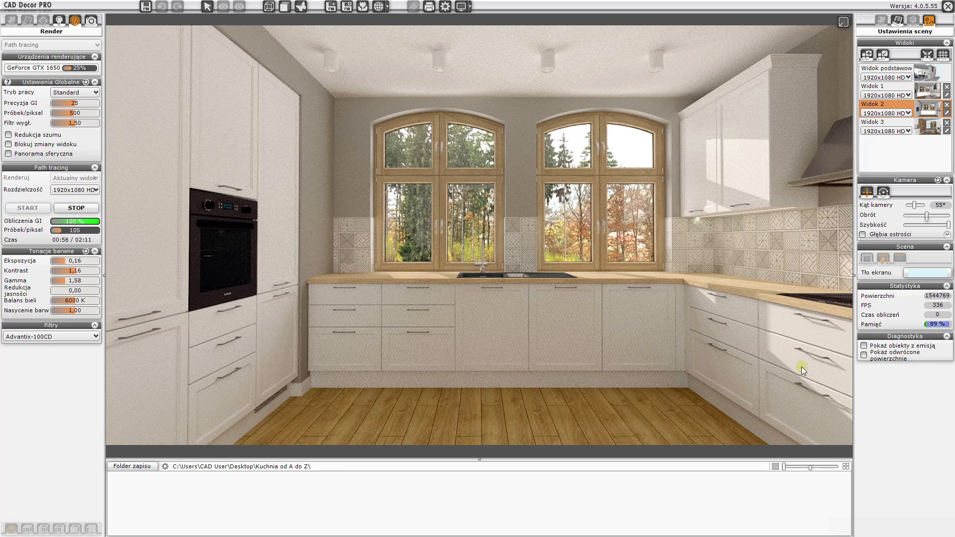
- Set the render resolution to Widoku and reduce samples per pixel to 150
left_click(69, 190)
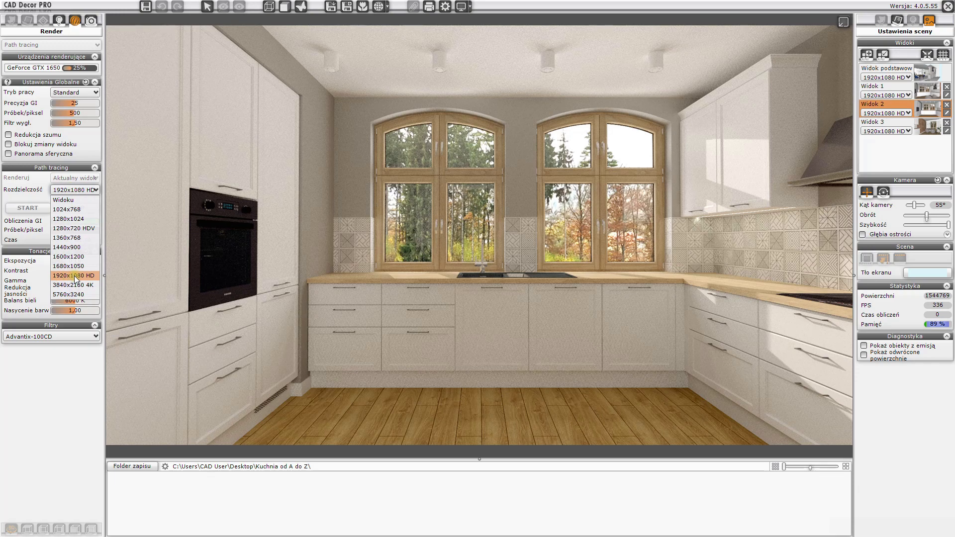
left_click(60, 200)
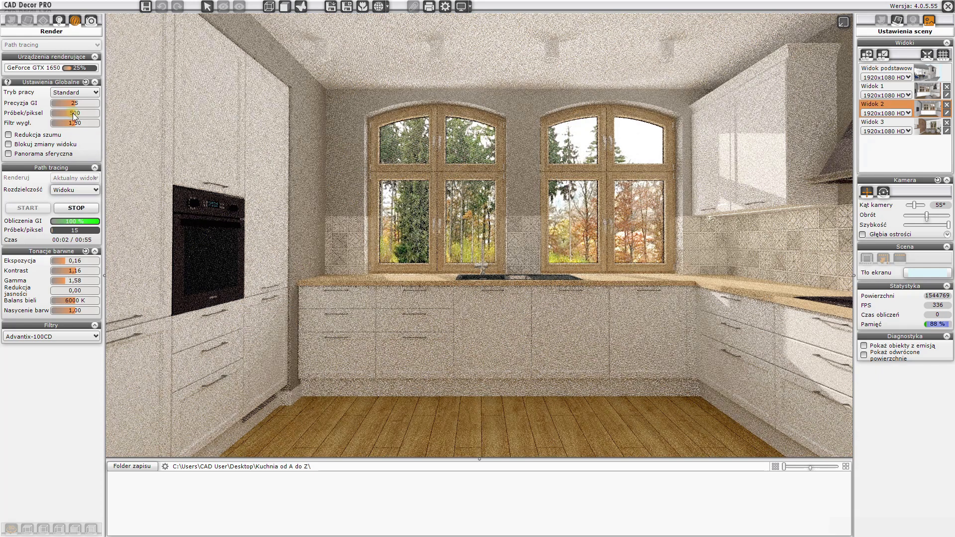
left_click_drag(74, 114, 55, 114)
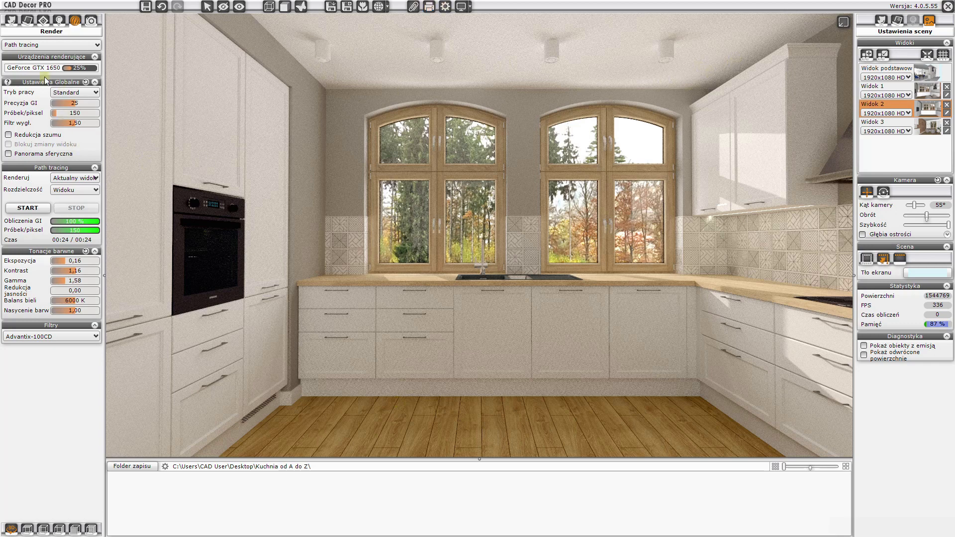
- Enable noise reduction and fine-tune tones to contrast 1.18, gamma 1.48 and colour saturation 0.80
left_click(8, 135)
left_click_drag(65, 282, 63, 282)
left_click(77, 272)
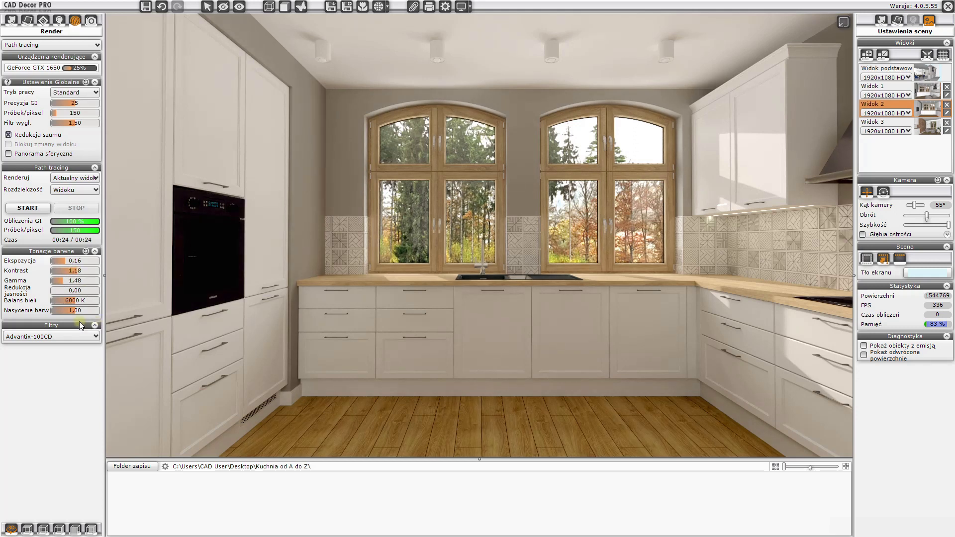
left_click_drag(75, 313, 72, 313)
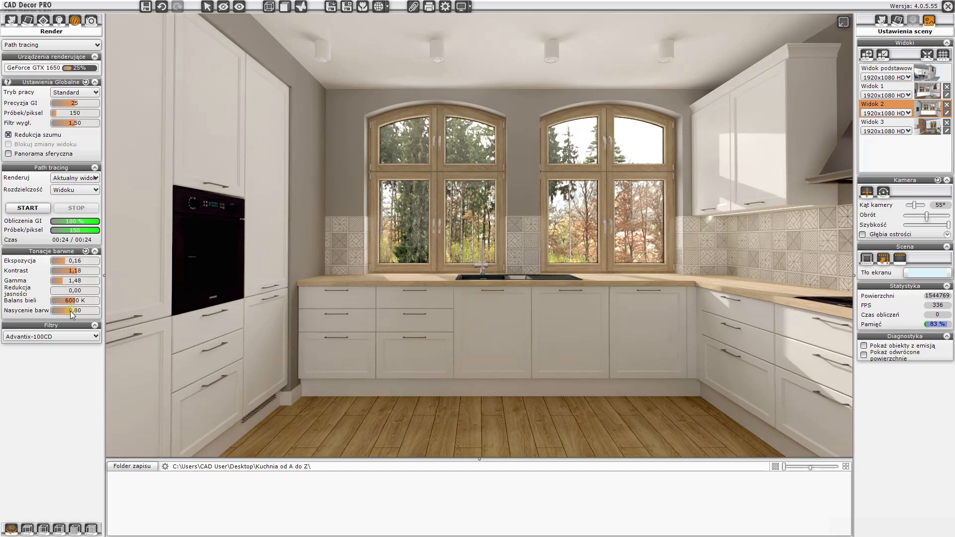
left_click_drag(75, 272, 78, 274)
- Save the finished render as an image and close the enlarged preview
left_click(331, 6)
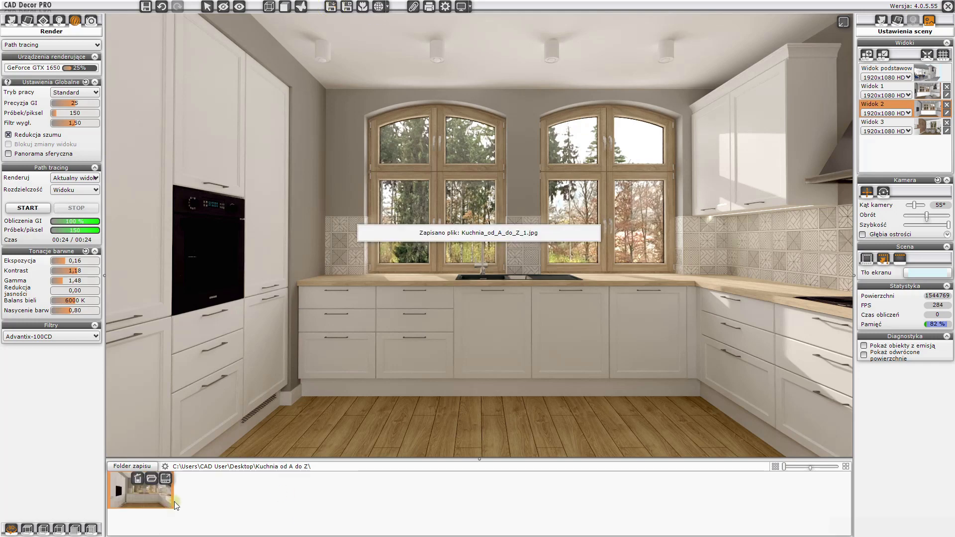
left_click(844, 21)
- Check the framing of the Widok 3 dining view using the composition grid overlay
left_click_drag(506, 342, 585, 338)
left_click_drag(419, 321, 479, 327)
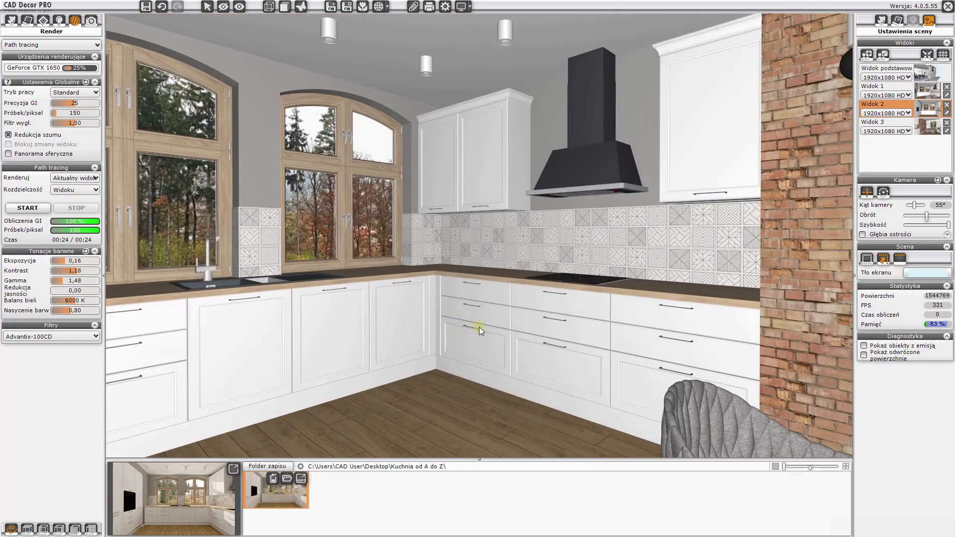
left_click(930, 128)
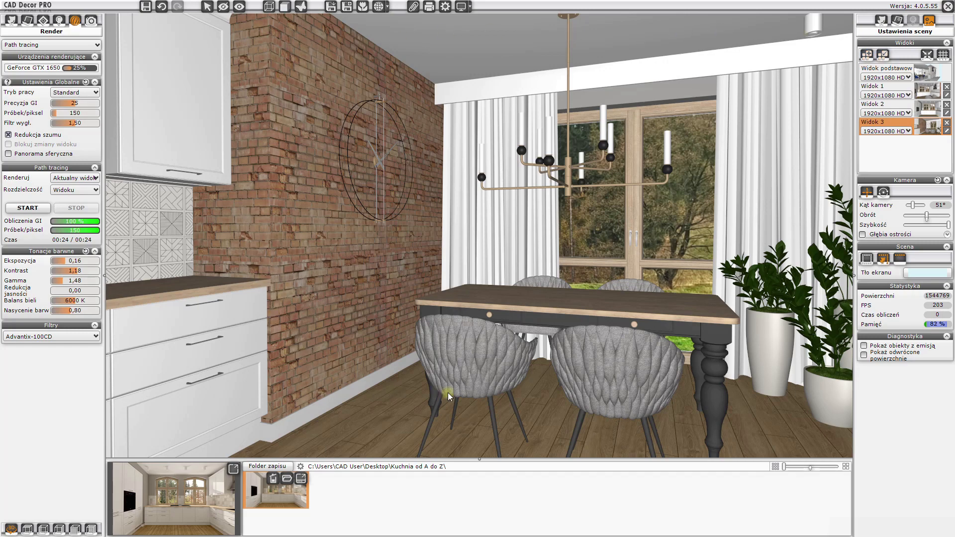
left_click(943, 55)
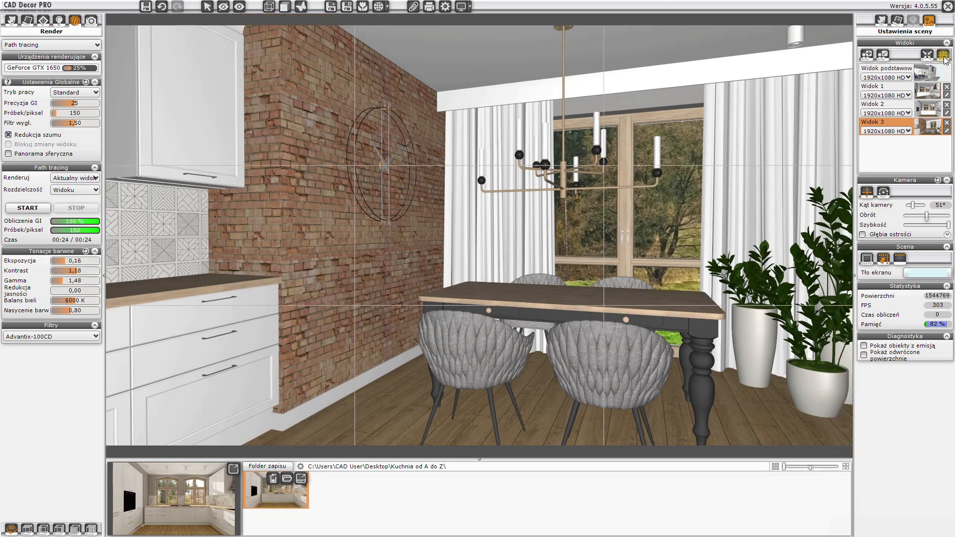
left_click_drag(438, 259, 566, 259)
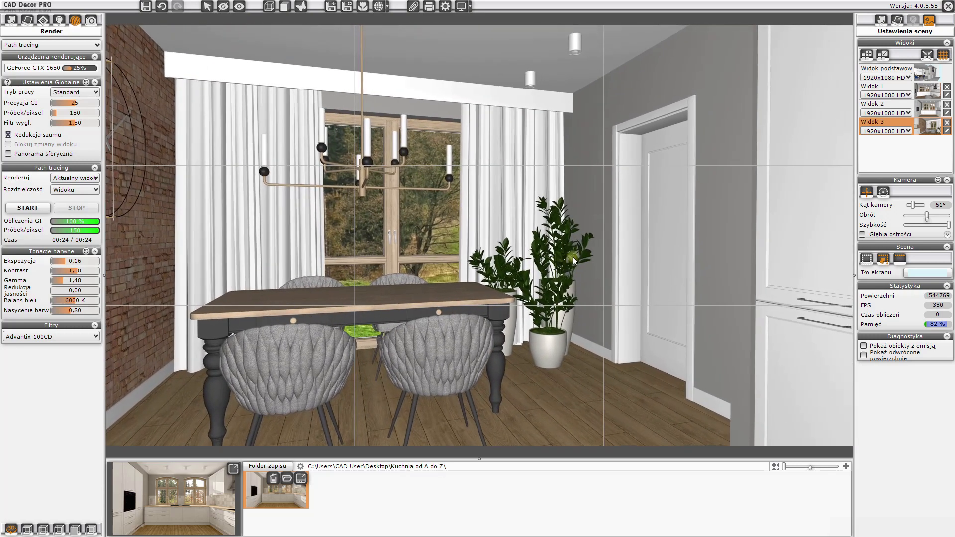
left_click(946, 56)
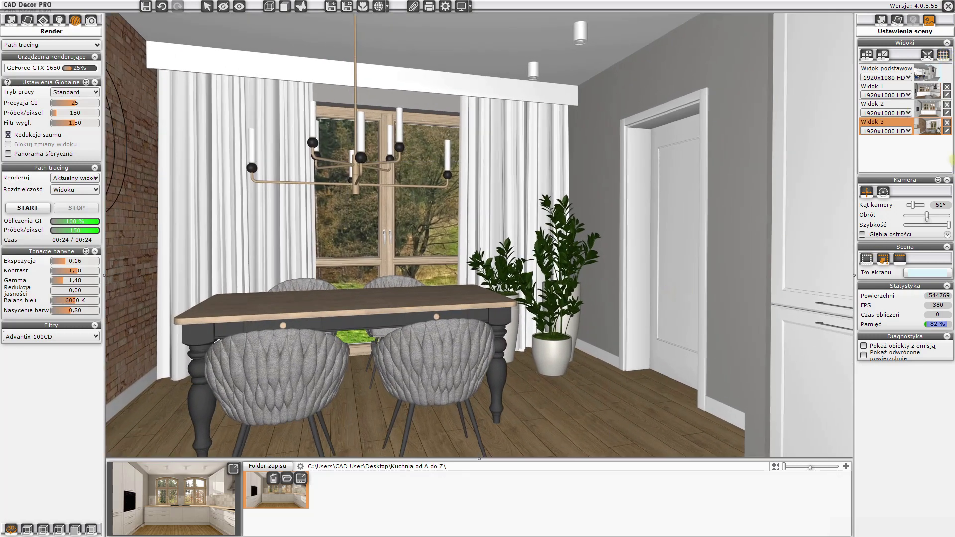
left_click(933, 125)
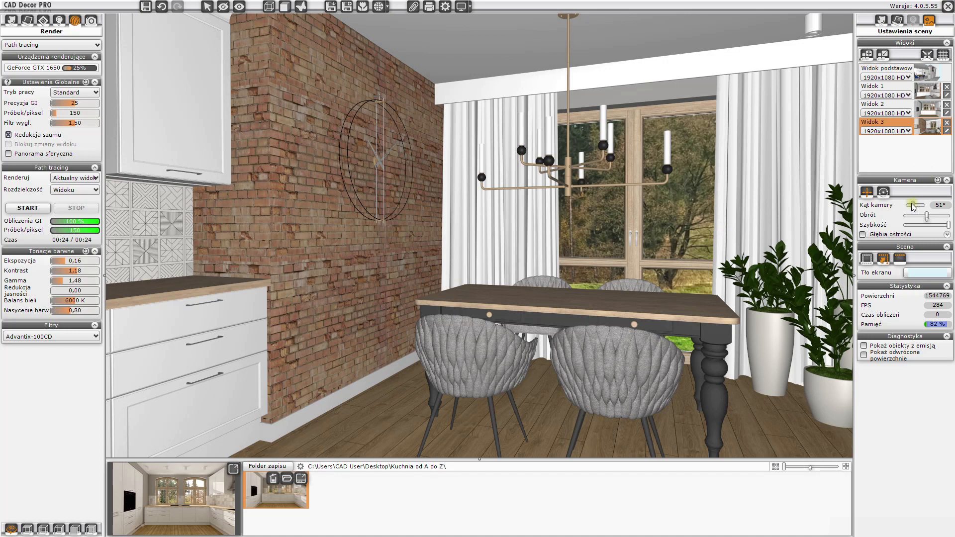
- Set the camera angle to 49°, reframe the dining area and start its render in the enlarged preview
left_click_drag(913, 205, 912, 205)
left_click_drag(635, 309, 515, 278)
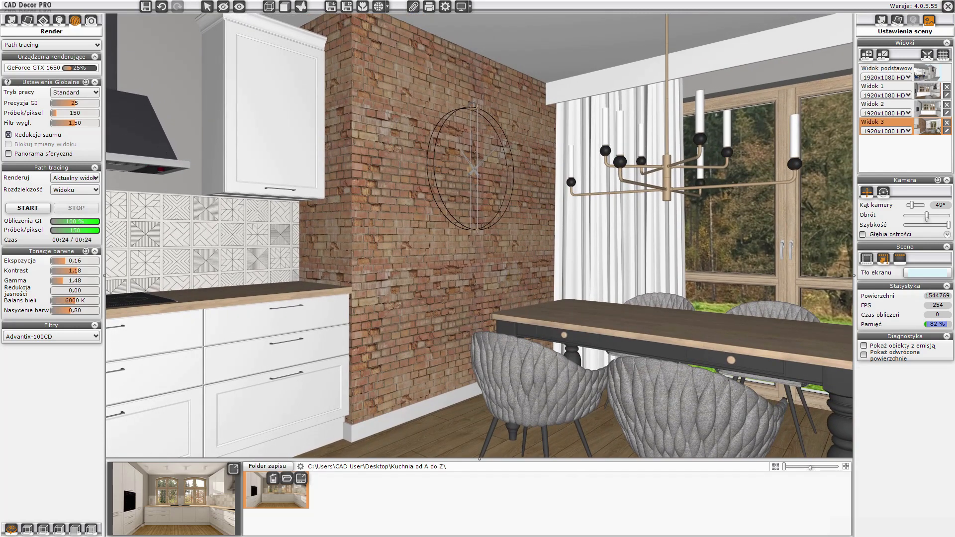
left_click(30, 207)
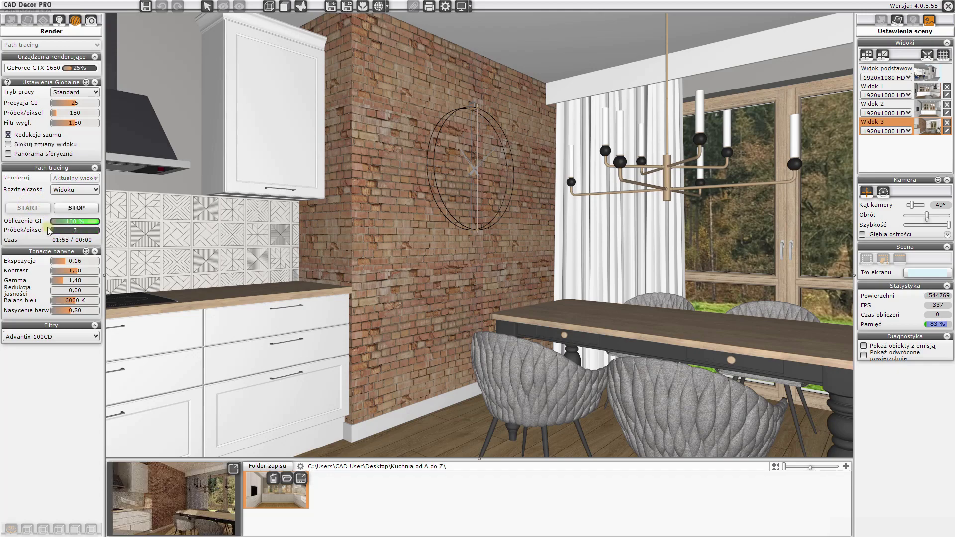
left_click(233, 470)
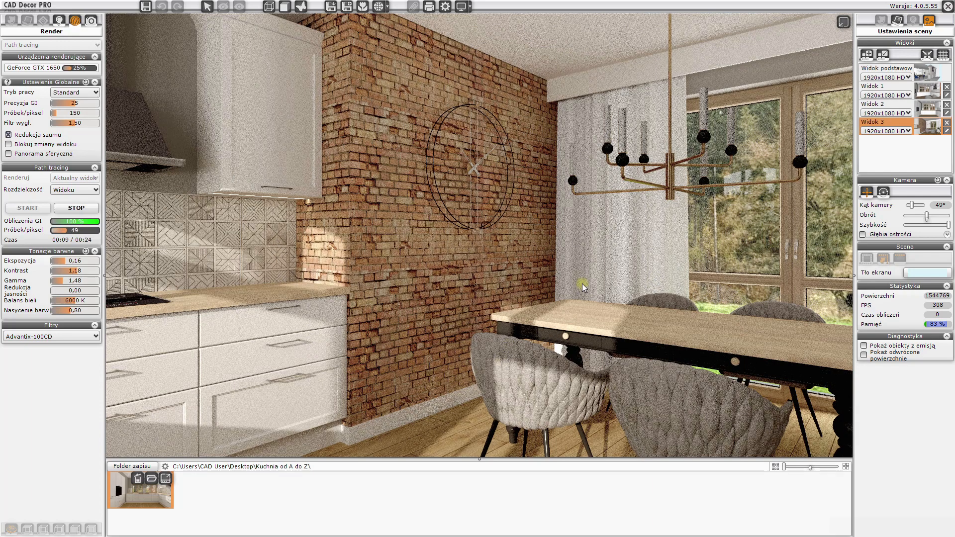
- Inspect the brick wall's material properties while the dining view render runs
scroll(583, 288, "down", 1)
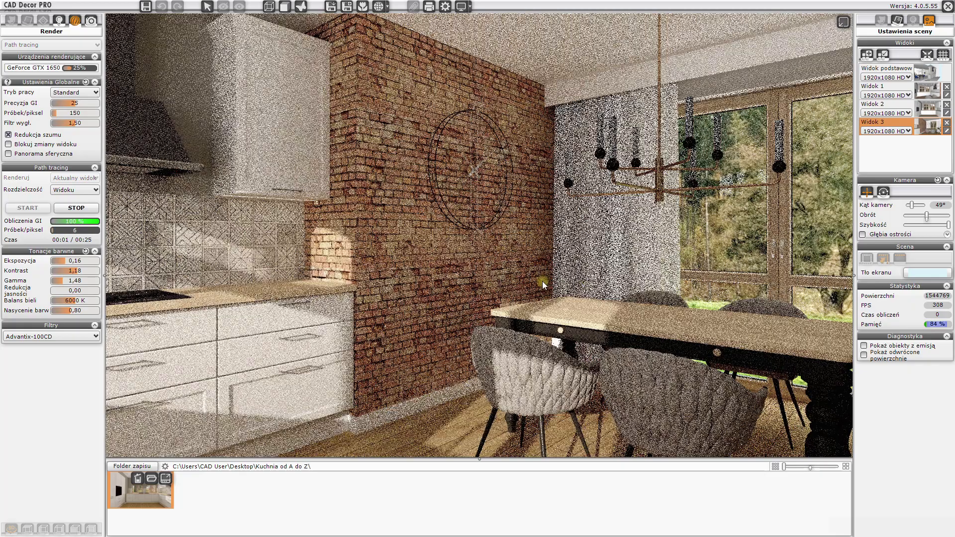
scroll(543, 285, "up", 1)
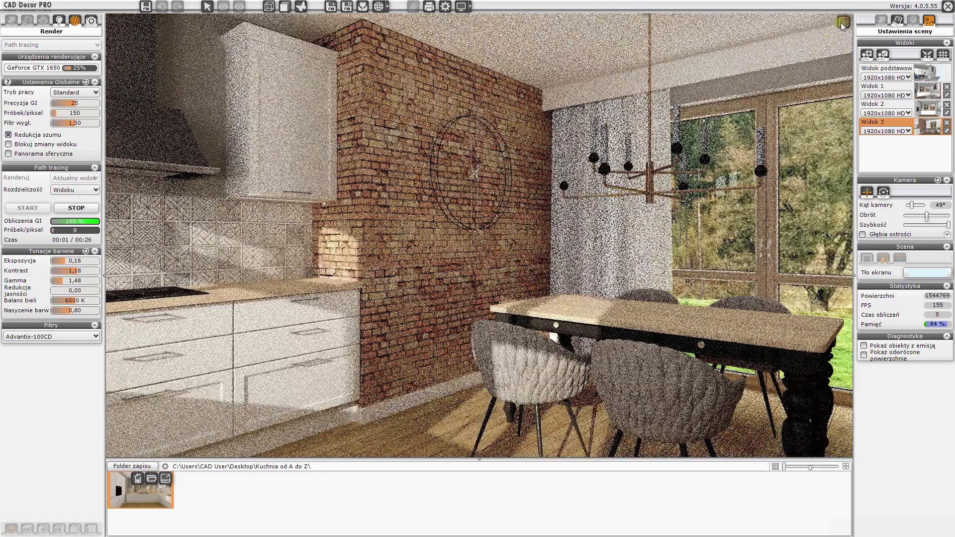
left_click(842, 23)
left_click(487, 267)
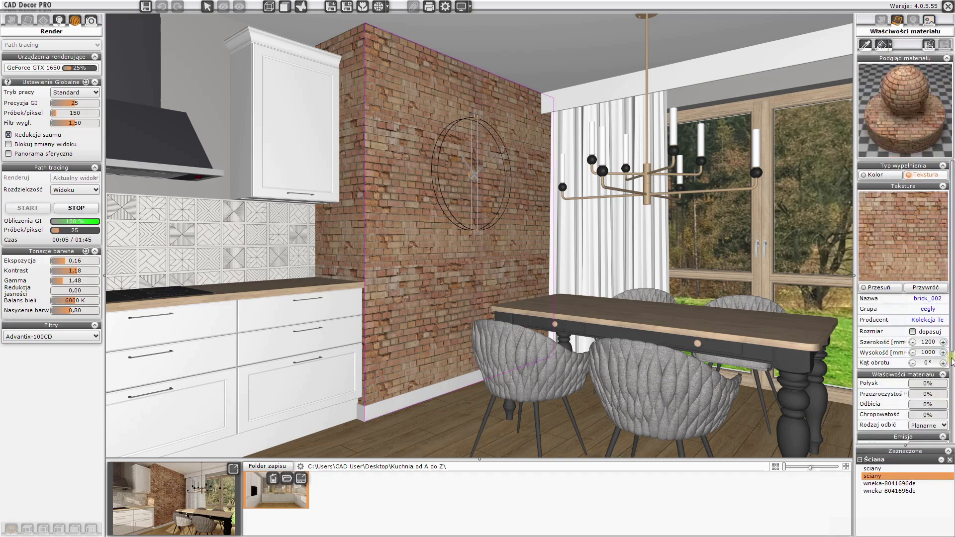
left_click(481, 287)
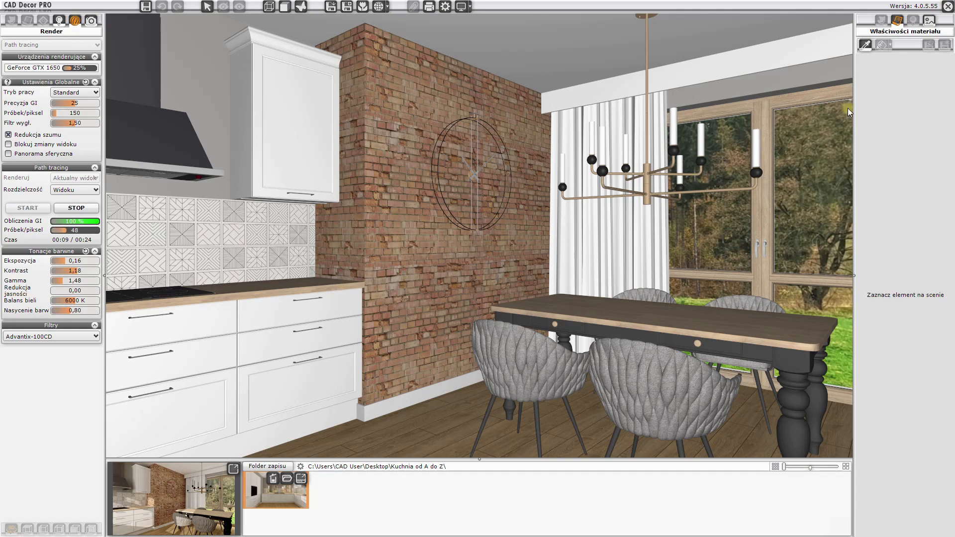
left_click(867, 45)
left_click(233, 469)
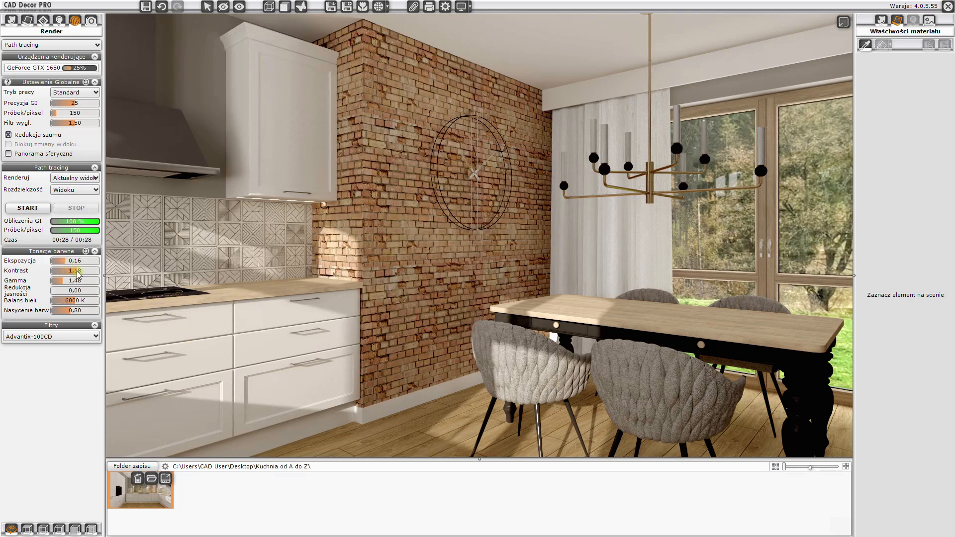
- Set the render tone gamma to 1.40 and apply the Agfacolor-optimaII-200CD film filter to the dining view
left_click_drag(80, 273, 60, 281)
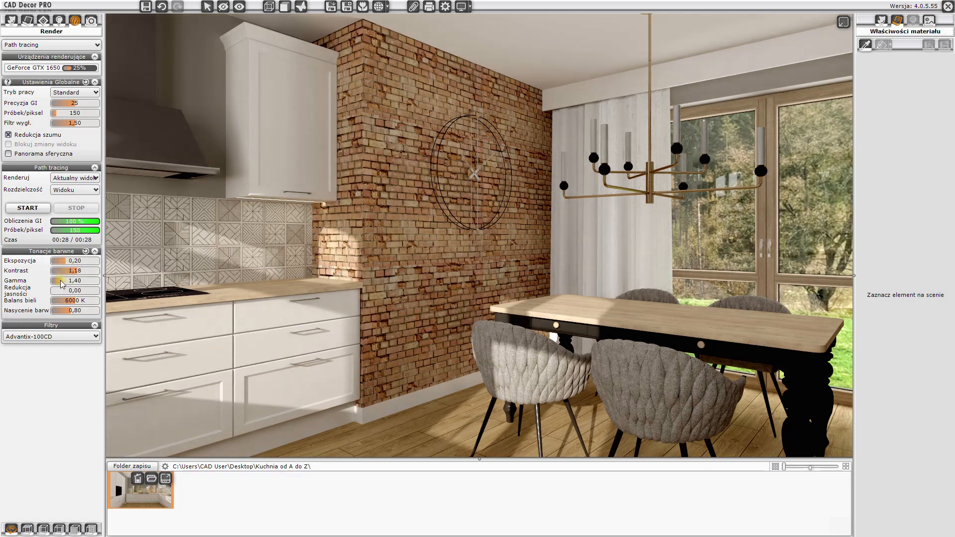
left_click(64, 337)
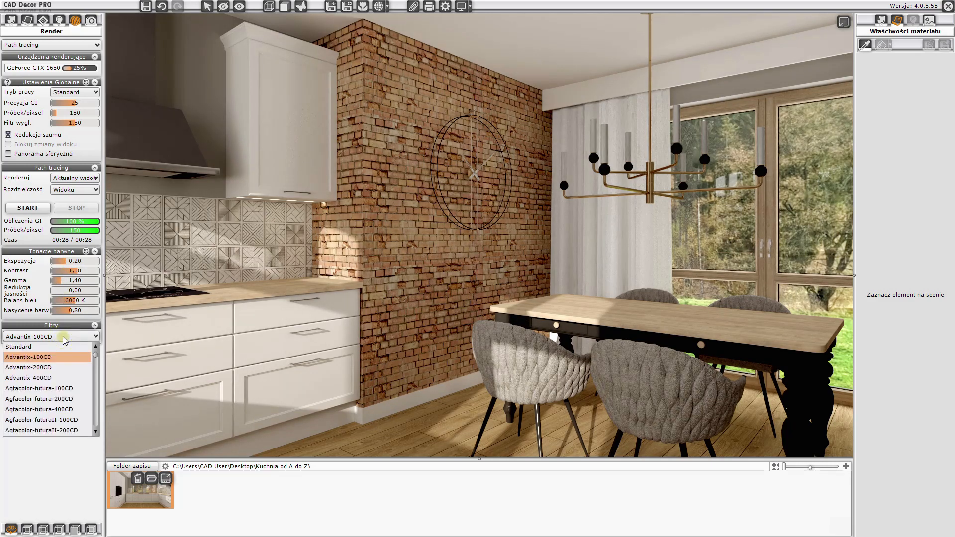
left_click(47, 409)
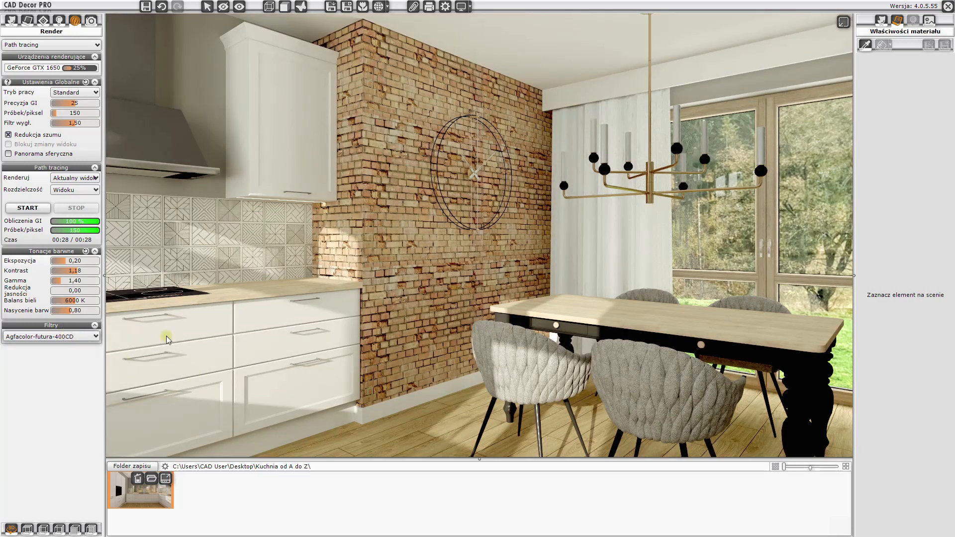
left_click(63, 337)
scroll(61, 404, "down", 5)
left_click(60, 395)
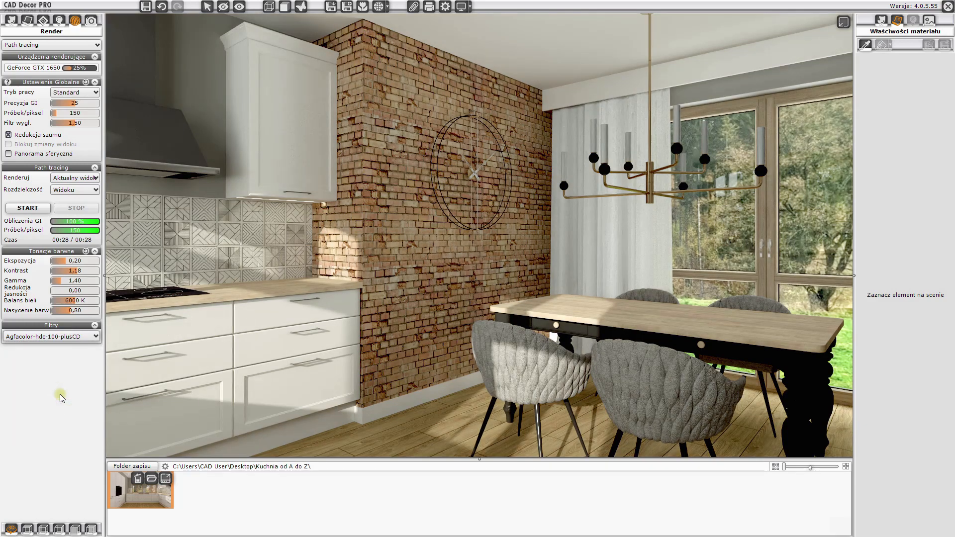
key("Down")
key("Up")
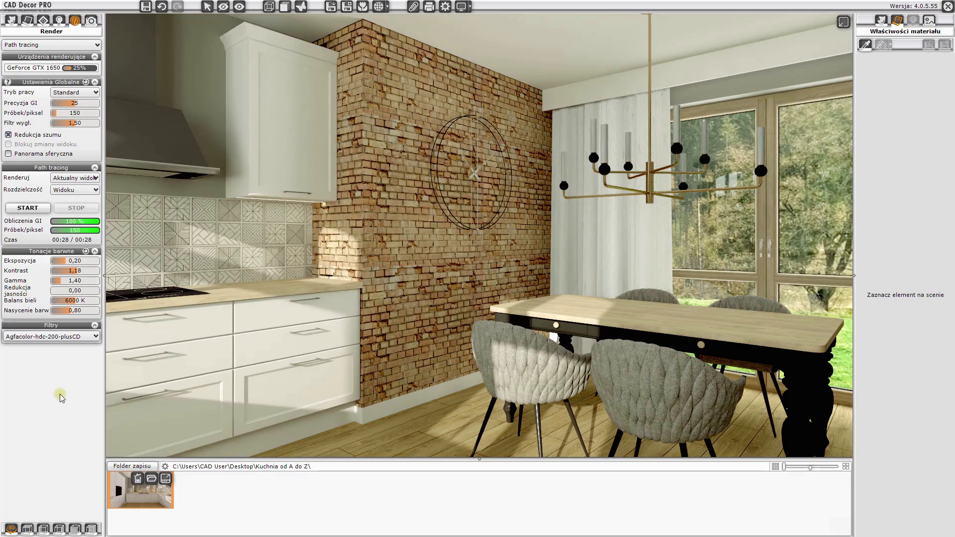
key("Down")
key("Down")
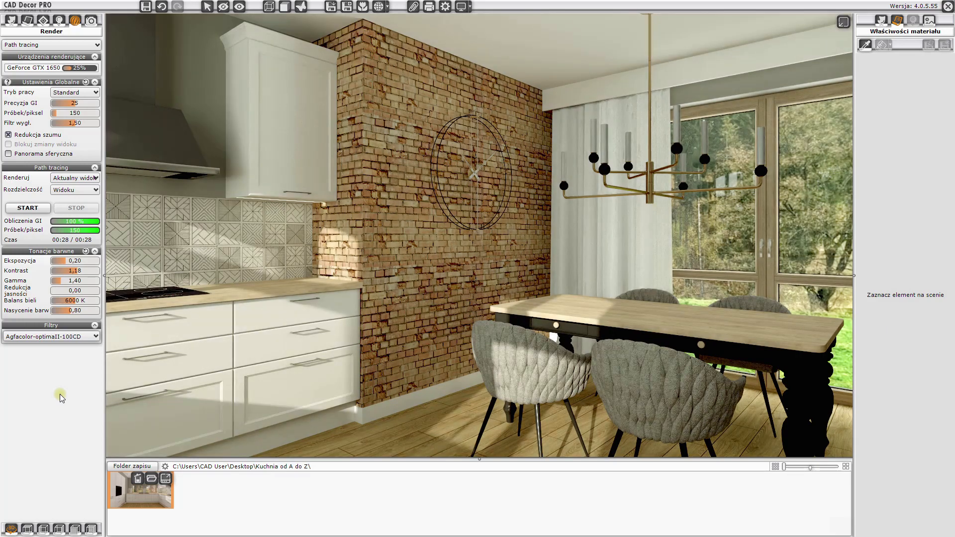
key("Down")
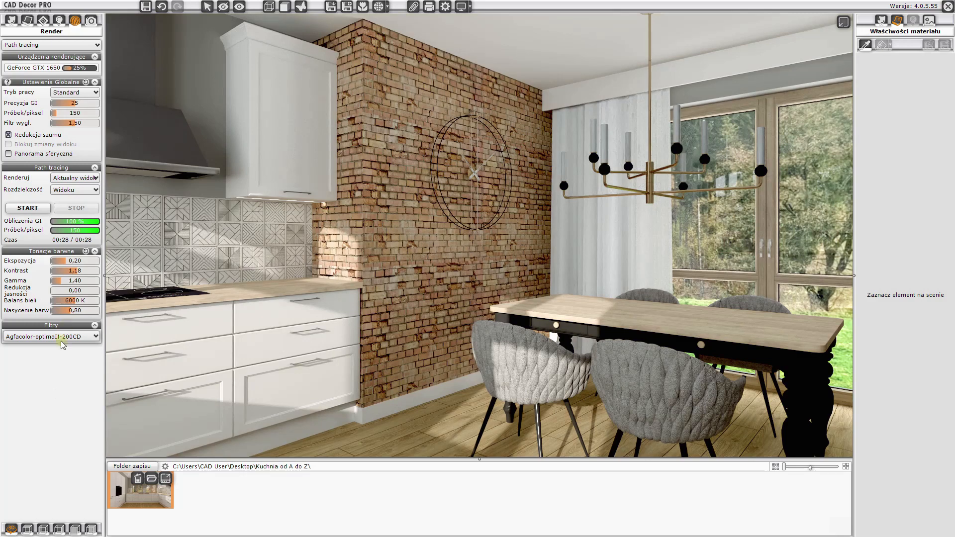
- Set the white balance to 5800 K and save the dining render as an image
left_click(75, 300)
left_click_drag(74, 301, 72, 300)
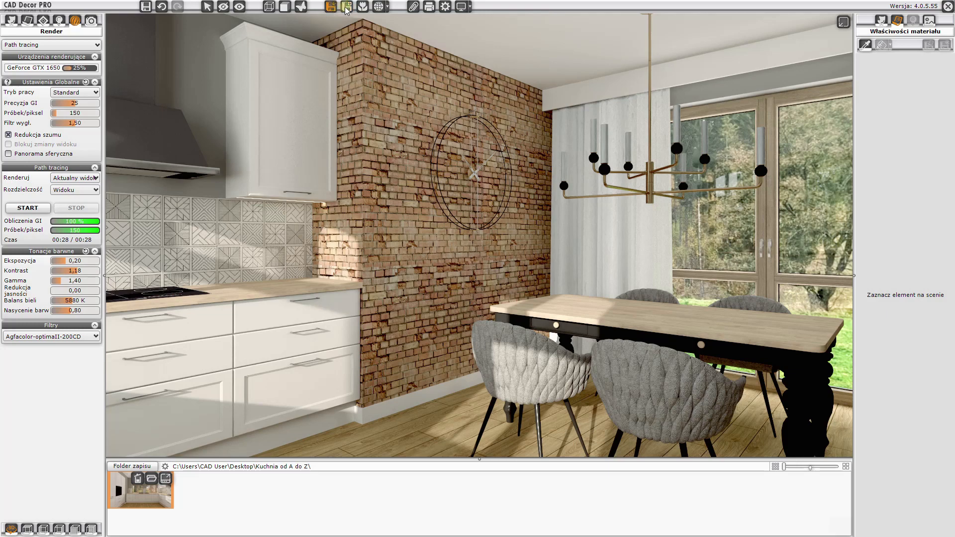
left_click(331, 8)
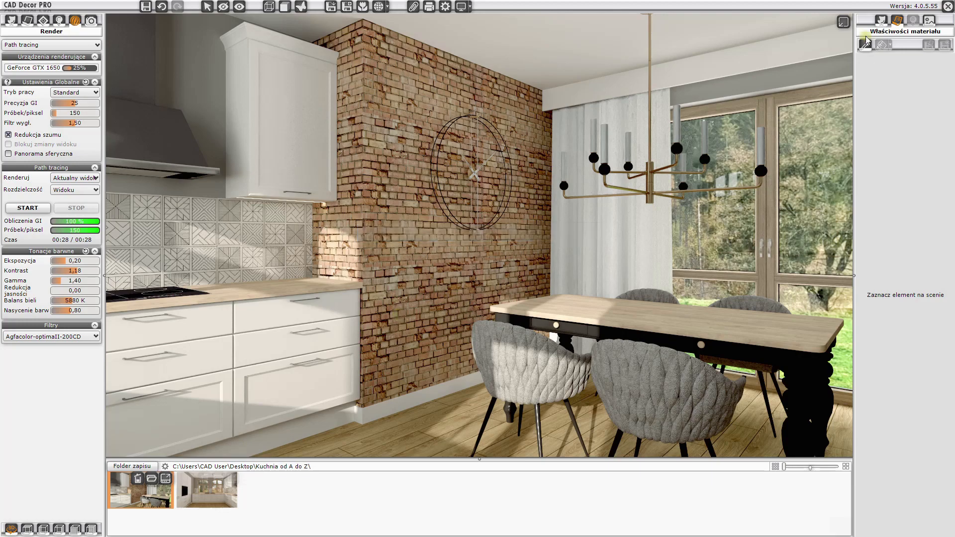
- Close the enlarged preview and orbit the camera to face the sink wall with the two arched windows
left_click(843, 22)
left_click_drag(736, 311, 458, 329)
scroll(595, 331, "down", 6)
left_click_drag(597, 333, 446, 316)
right_click_drag(446, 316, 494, 313)
left_click_drag(494, 312, 652, 316)
scroll(545, 316, "down", 2)
left_click_drag(546, 315, 549, 317)
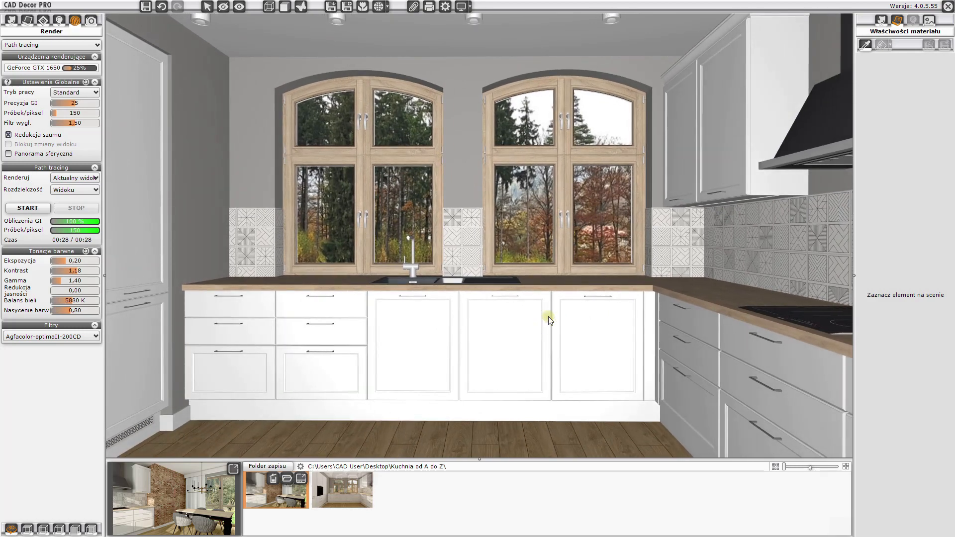